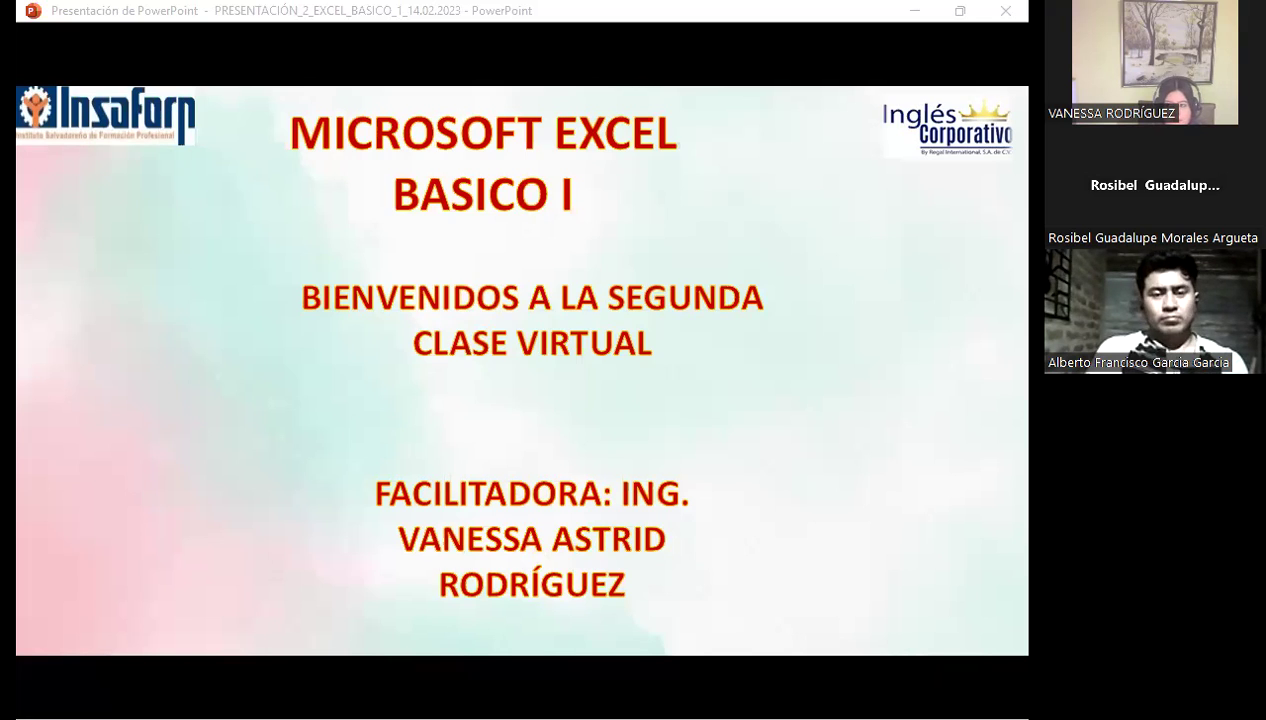
Advance the slideshow past the agenda to the 'OBJETIVO GENERAL DE LA SESIÓN' slide.
{"action": "left_click", "coordinate": [580, 545]}
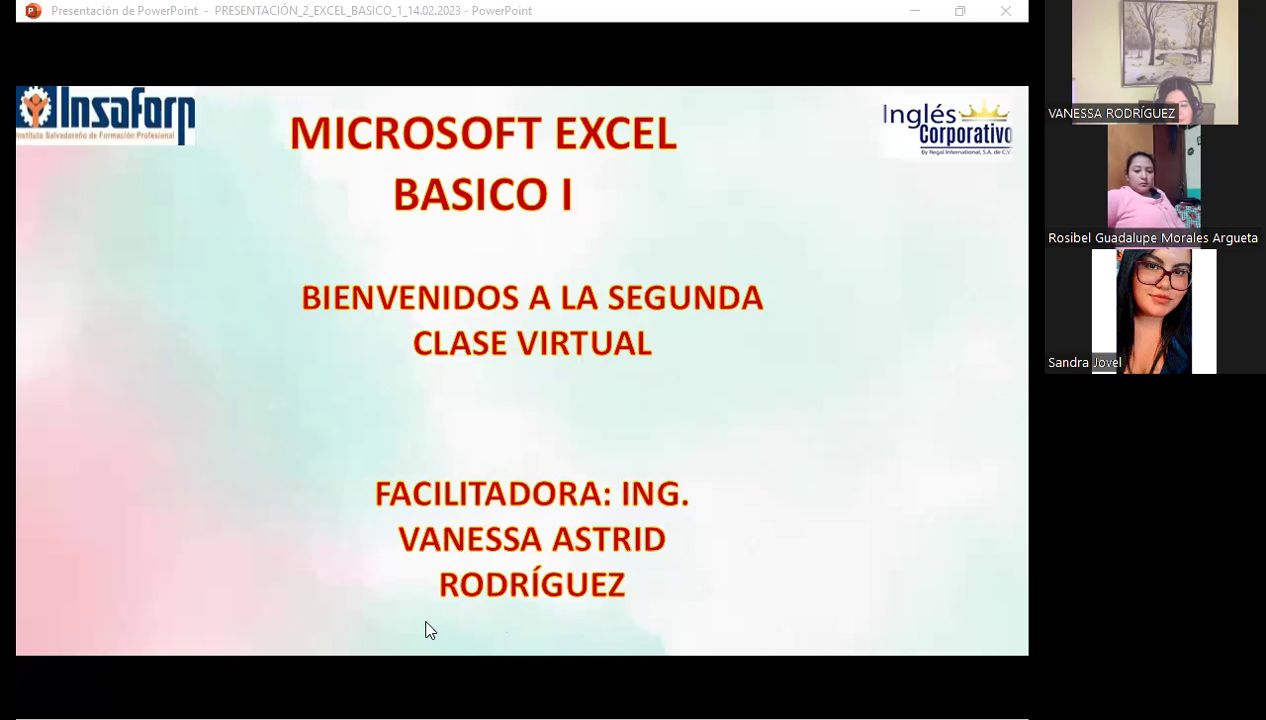
{"action": "left_click", "coordinate": [728, 422]}
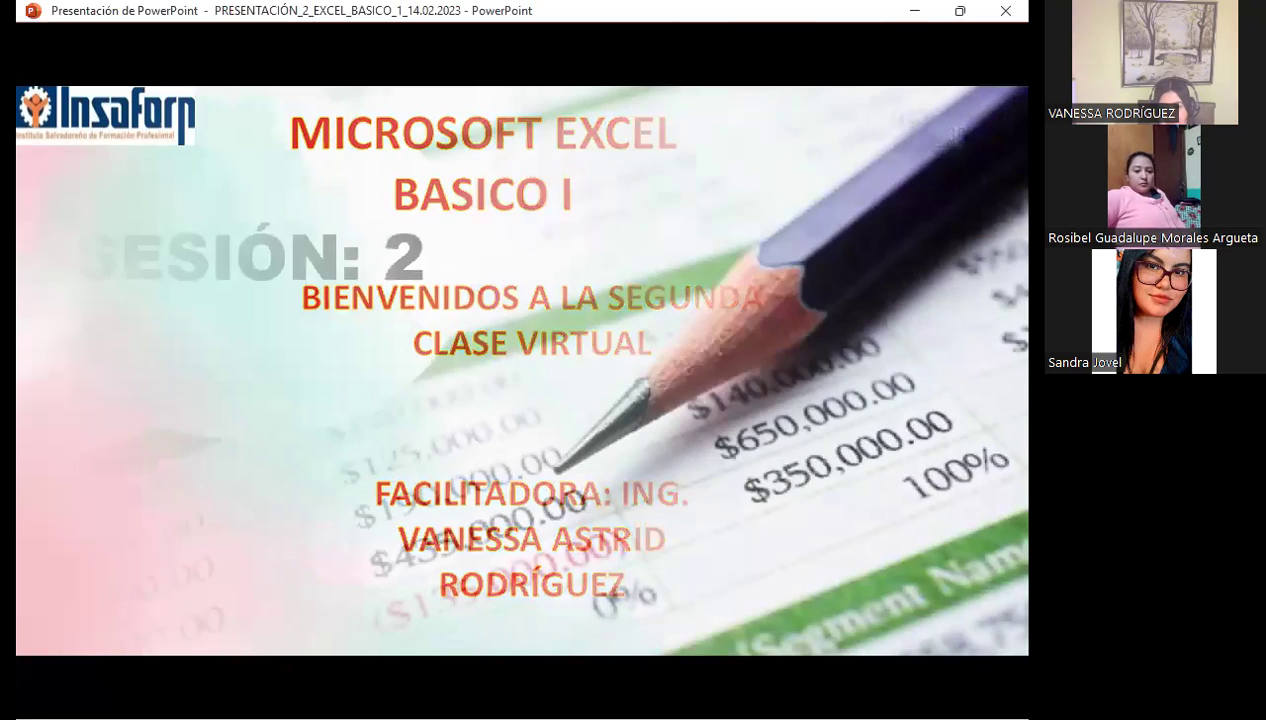
{"action": "key", "text": "Right"}
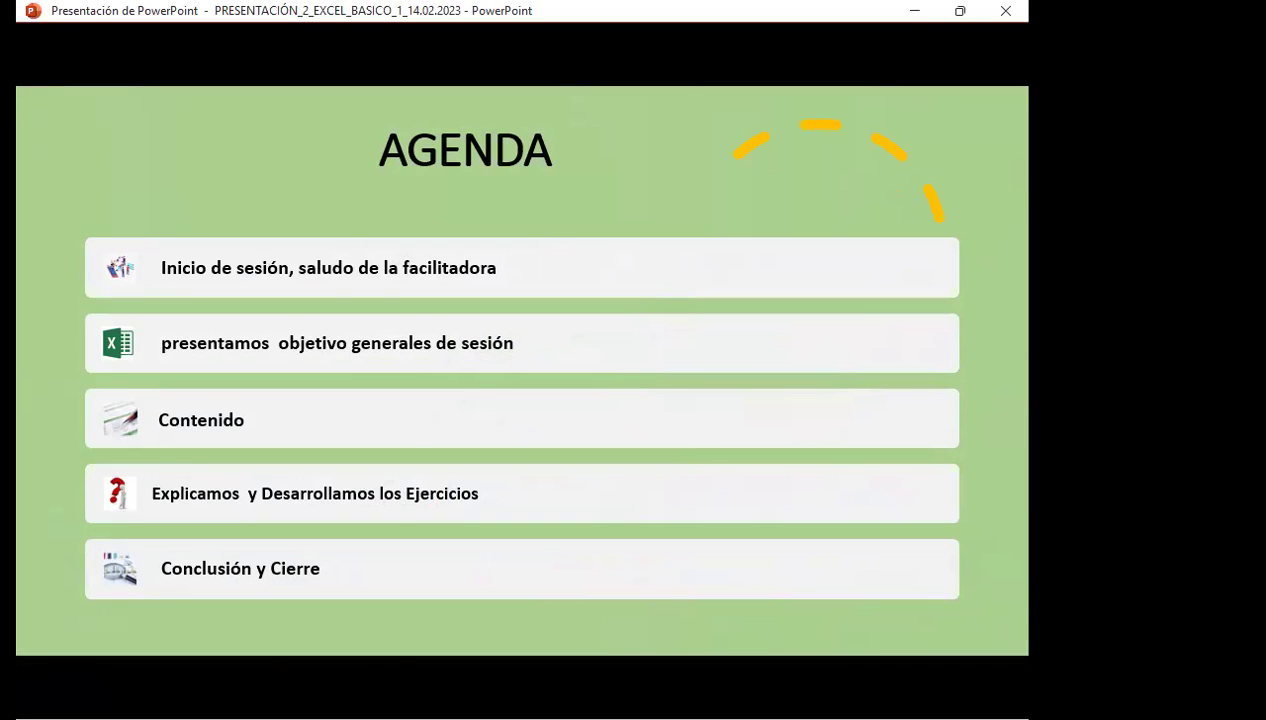
{"action": "key", "text": "Right"}
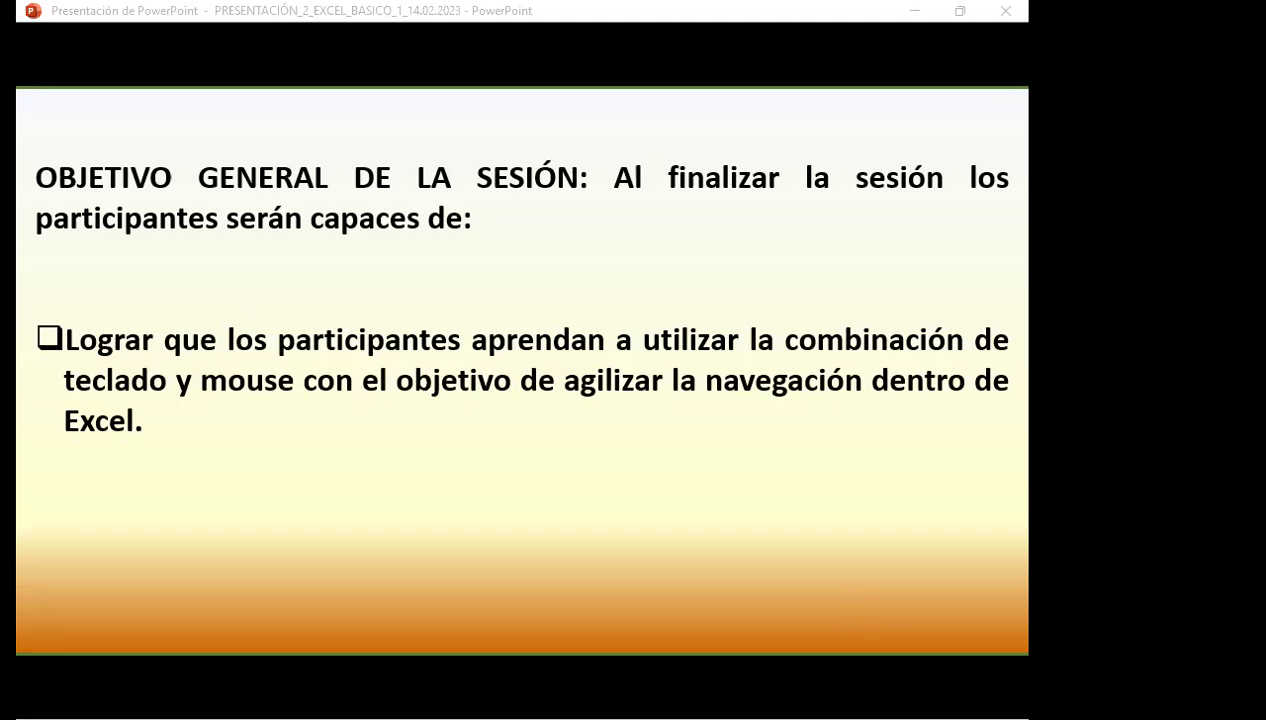
In Firefox, continue the Excel básico course and show the 'Curso | EXCEL1' outline with Sección 1–4.
{"action": "key", "text": "alt+Tab"}
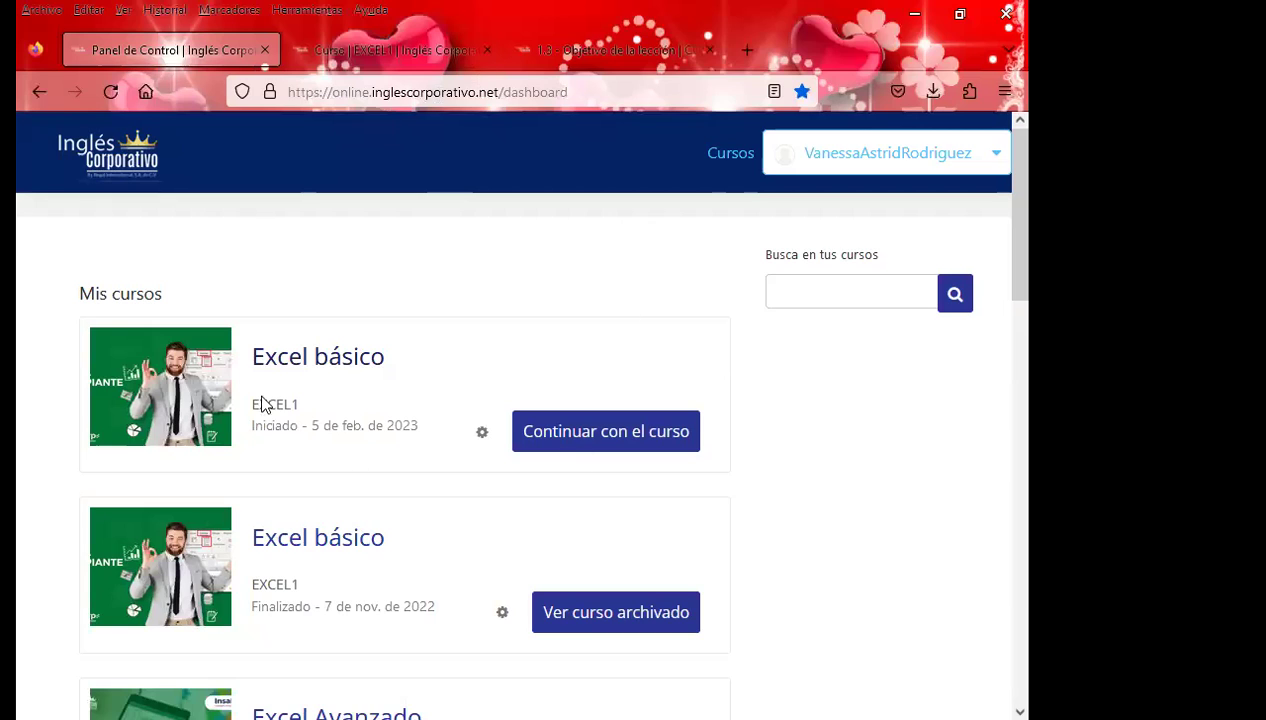
{"action": "left_click", "coordinate": [637, 441]}
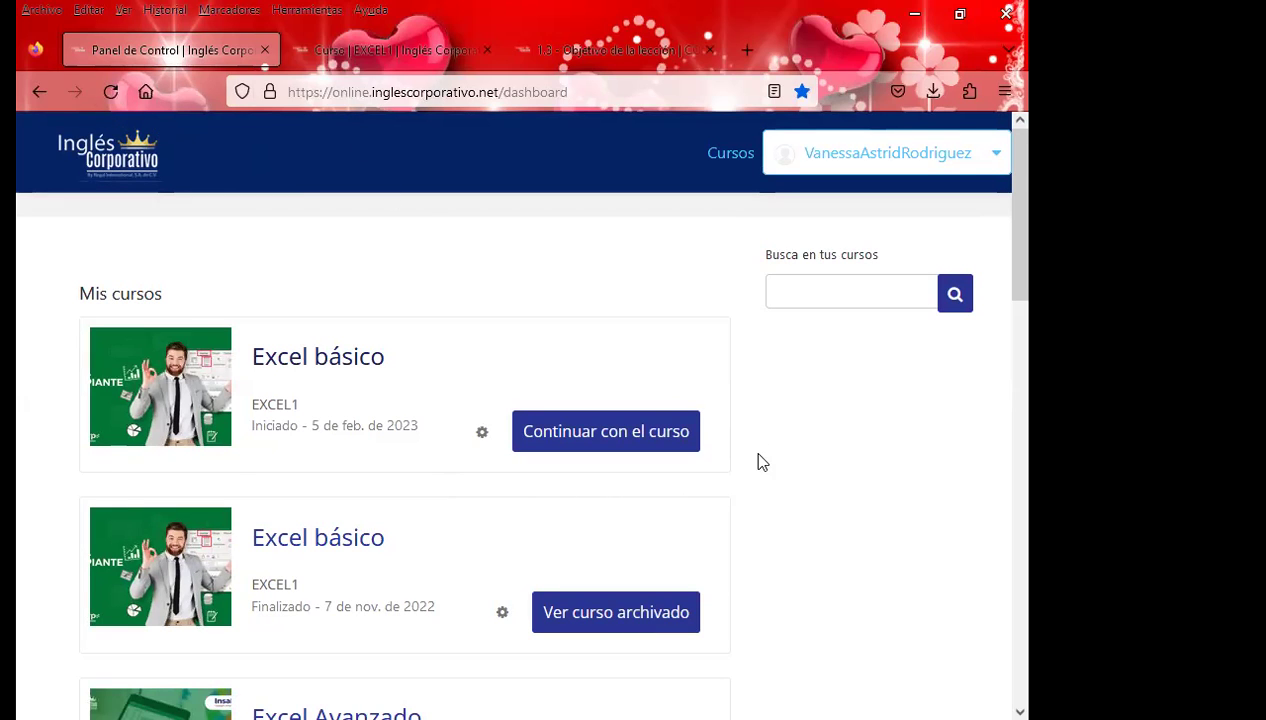
{"action": "scroll", "coordinate": [765, 470], "scroll_direction": "down", "scroll_amount": 2}
{"action": "scroll", "coordinate": [768, 475], "scroll_direction": "down", "scroll_amount": 1}
{"action": "scroll", "coordinate": [785, 490], "scroll_direction": "up", "scroll_amount": 3}
{"action": "left_click", "coordinate": [415, 48]}
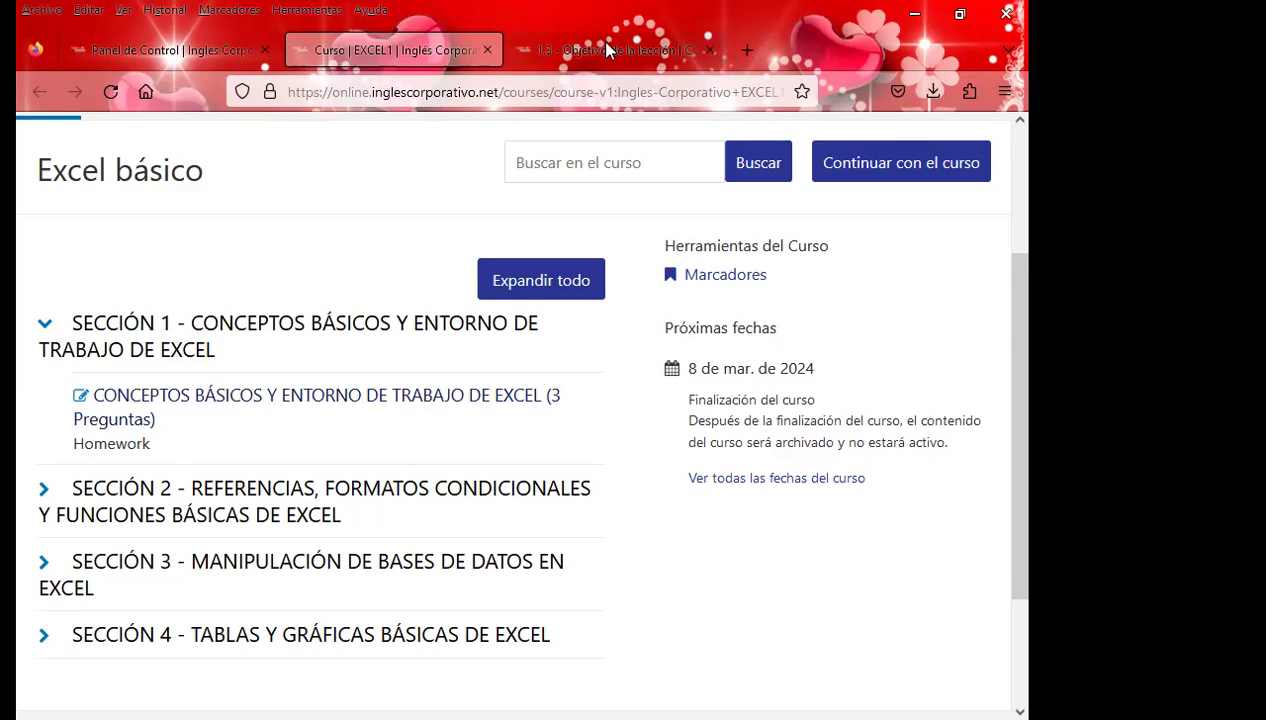
Read lesson 1.3's objective and its arrow-key and mouse navigation illustrations.
{"action": "left_click", "coordinate": [598, 43]}
{"action": "scroll", "coordinate": [249, 526], "scroll_direction": "down", "scroll_amount": 4}
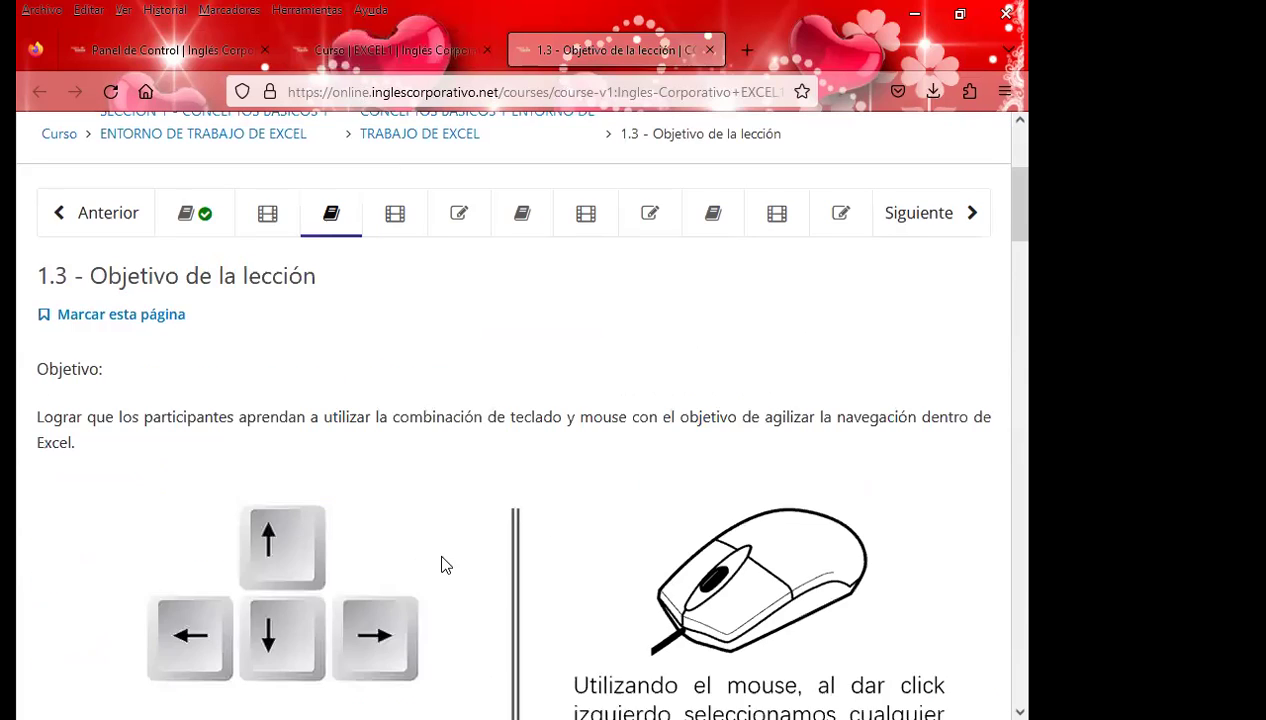
{"action": "scroll", "coordinate": [249, 519], "scroll_direction": "up", "scroll_amount": 3}
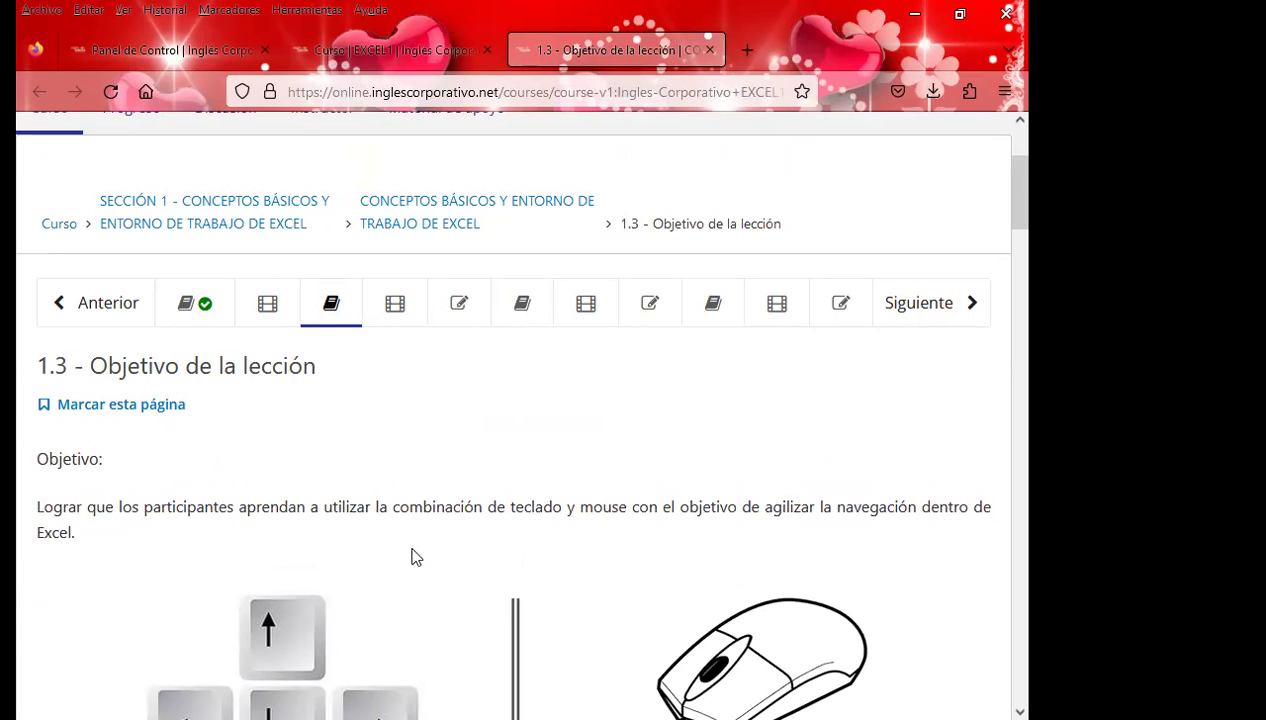
{"action": "scroll", "coordinate": [418, 550], "scroll_direction": "down", "scroll_amount": 1}
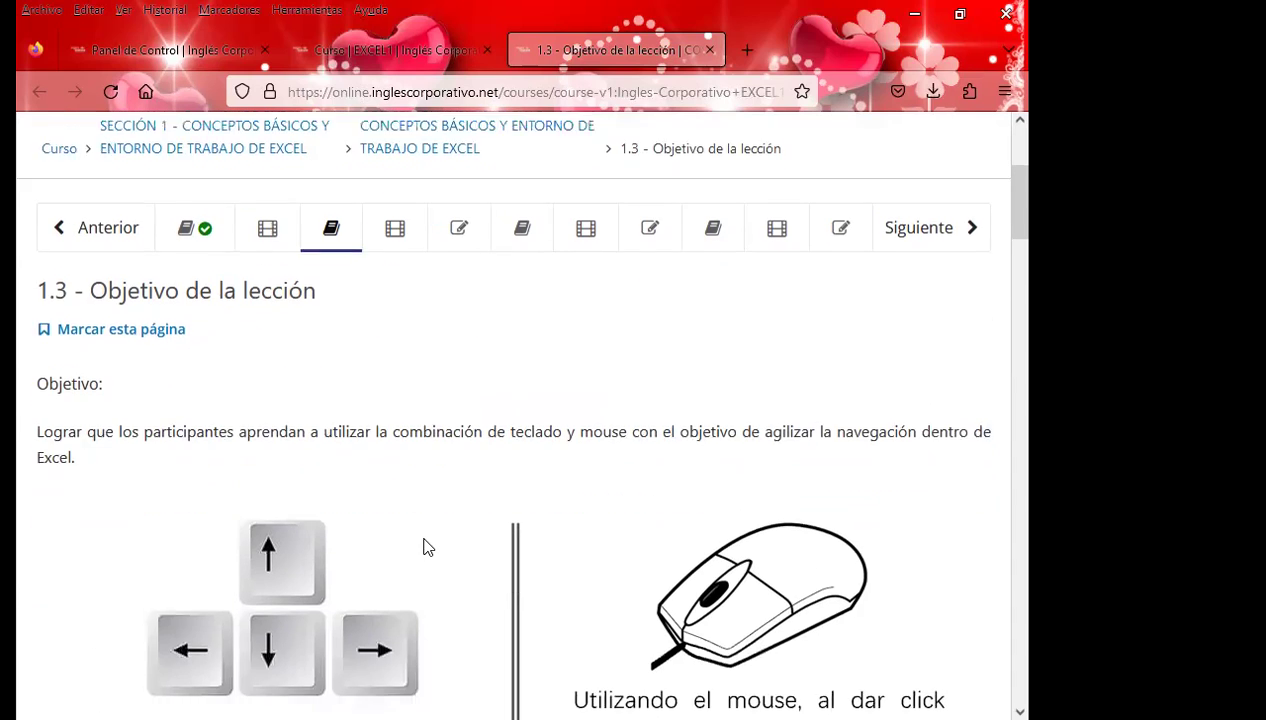
{"action": "scroll", "coordinate": [480, 555], "scroll_direction": "down", "scroll_amount": 2}
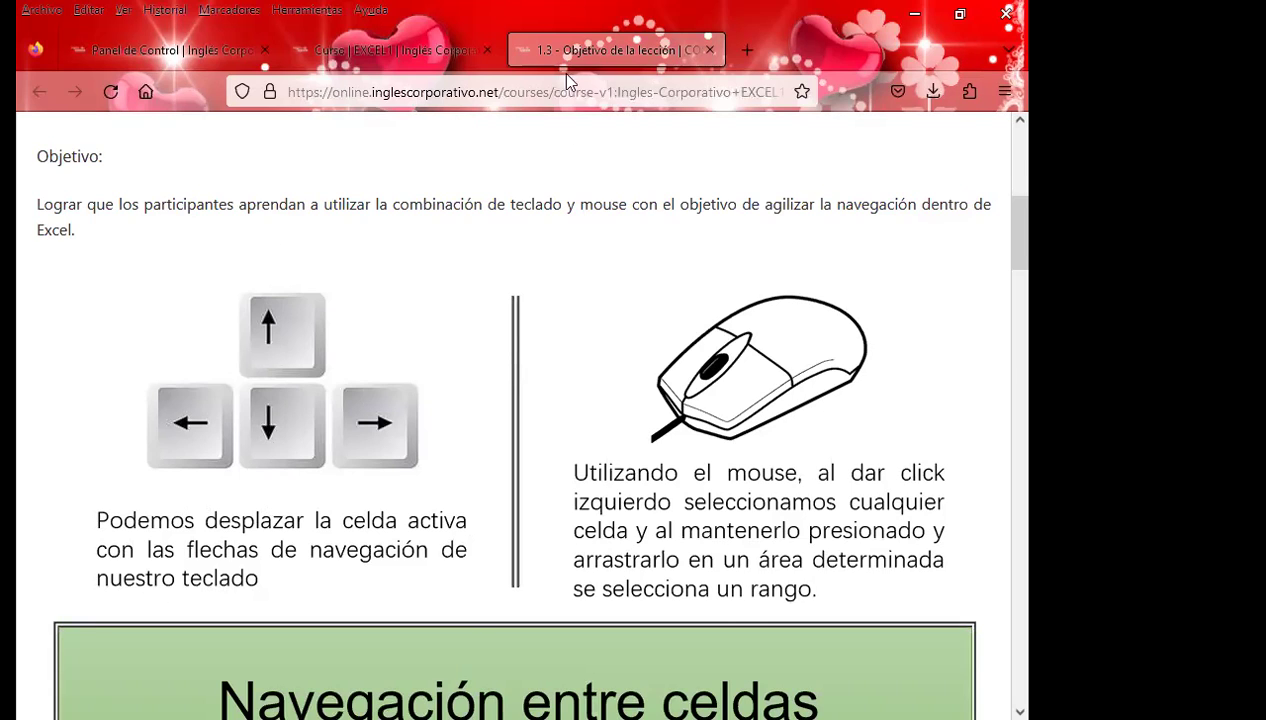
{"action": "scroll", "coordinate": [384, 430], "scroll_direction": "up", "scroll_amount": 5}
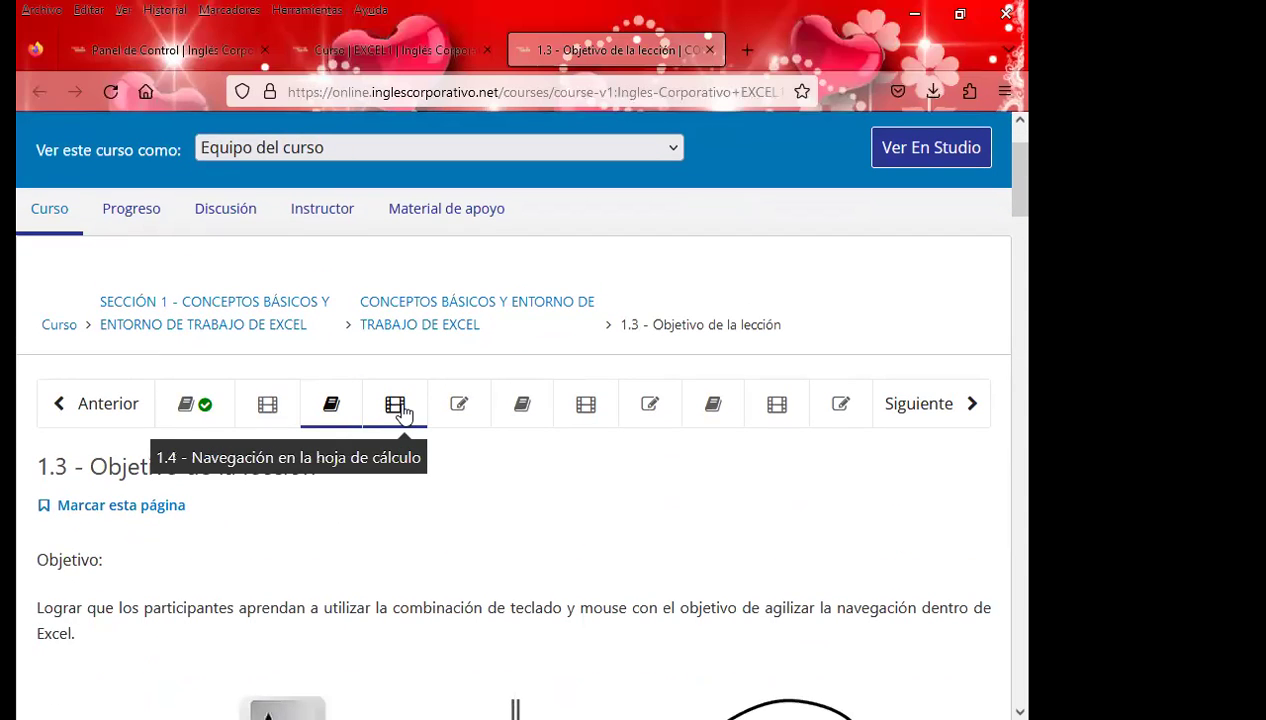
Open lesson 1.4 'Navegación en la hoja de cálculo' and view its embedded navigation video.
{"action": "left_click", "coordinate": [395, 410]}
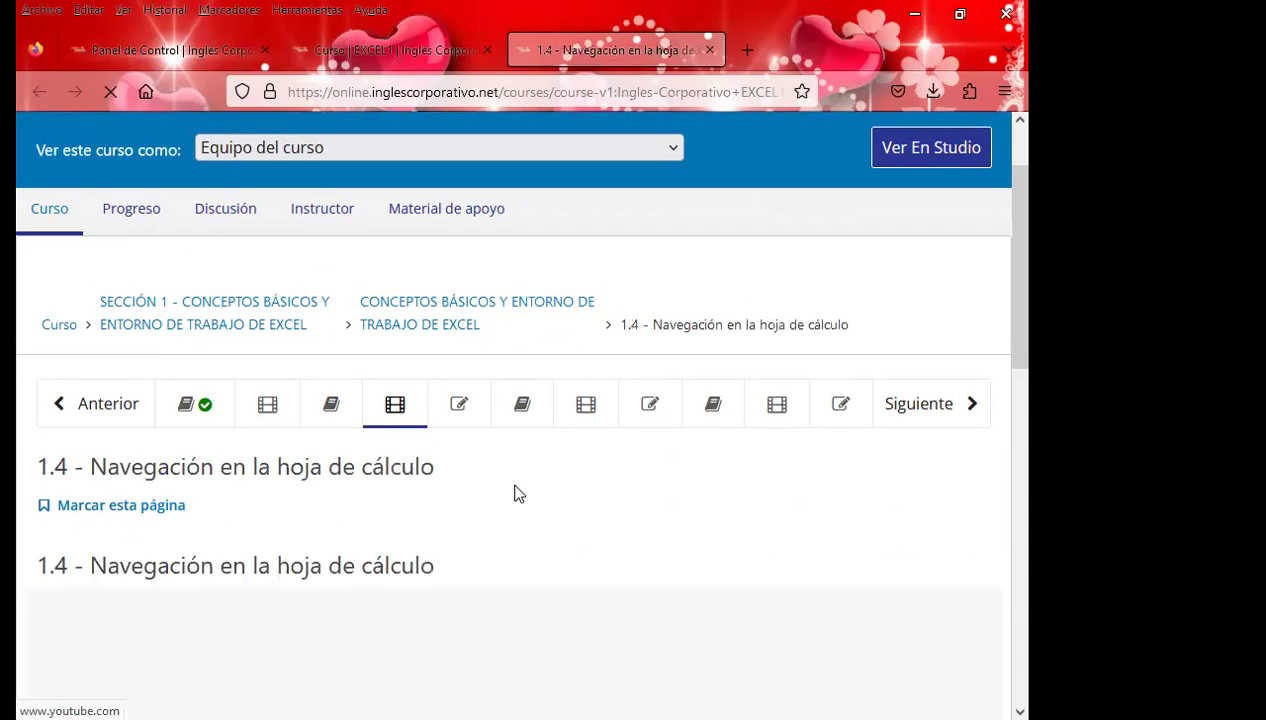
{"action": "scroll", "coordinate": [513, 494], "scroll_direction": "down", "scroll_amount": 2}
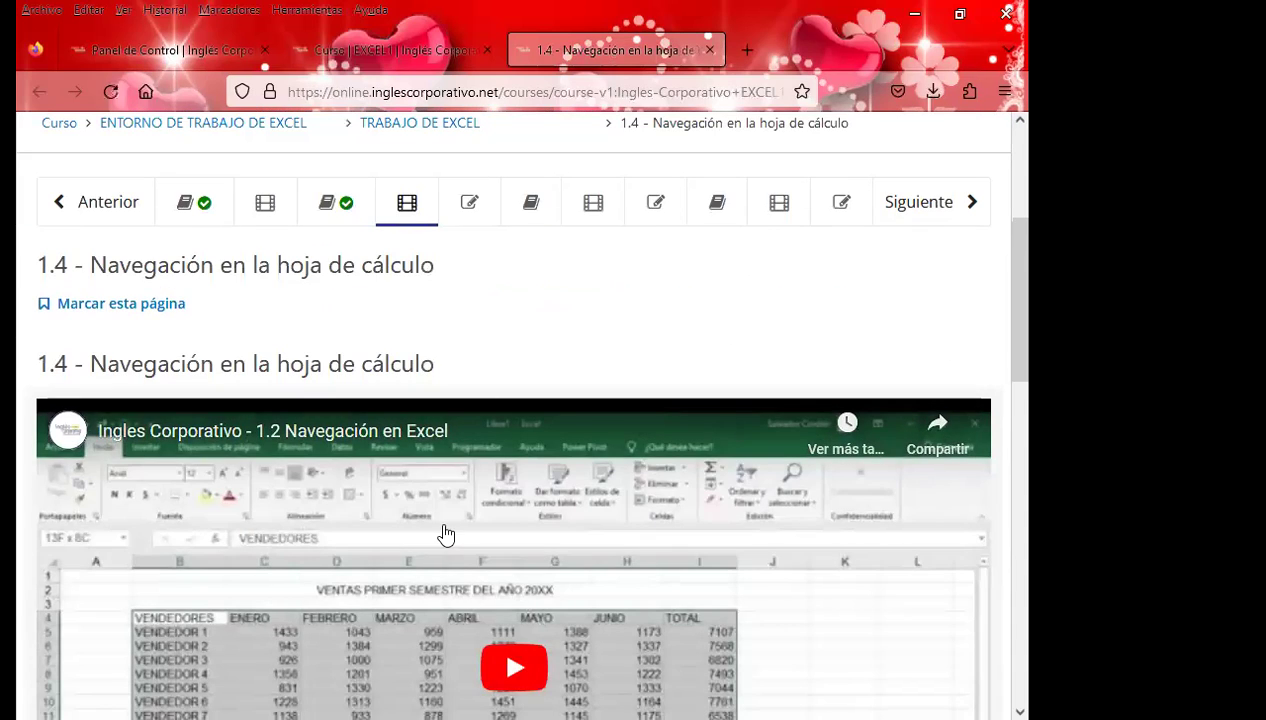
{"action": "scroll", "coordinate": [444, 531], "scroll_direction": "down", "scroll_amount": 1}
{"action": "scroll", "coordinate": [437, 531], "scroll_direction": "down", "scroll_amount": 2}
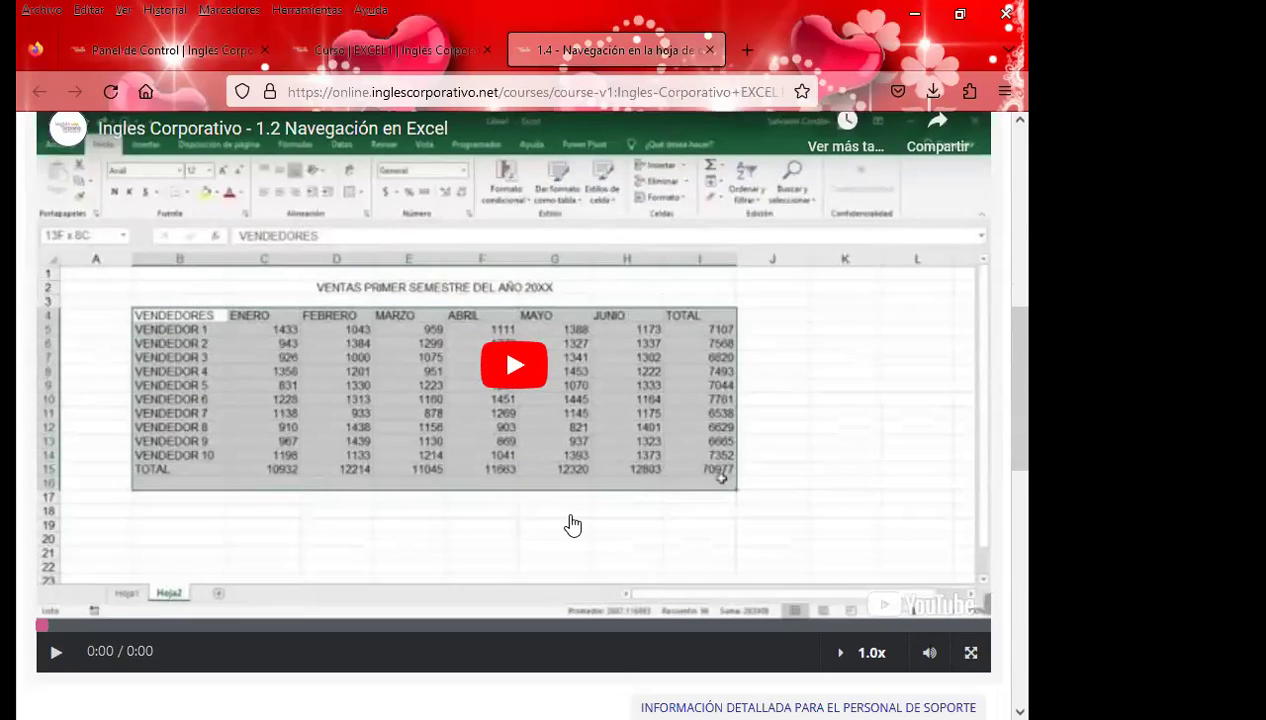
{"action": "scroll", "coordinate": [571, 523], "scroll_direction": "down", "scroll_amount": 1}
{"action": "scroll", "coordinate": [541, 531], "scroll_direction": "down", "scroll_amount": 2}
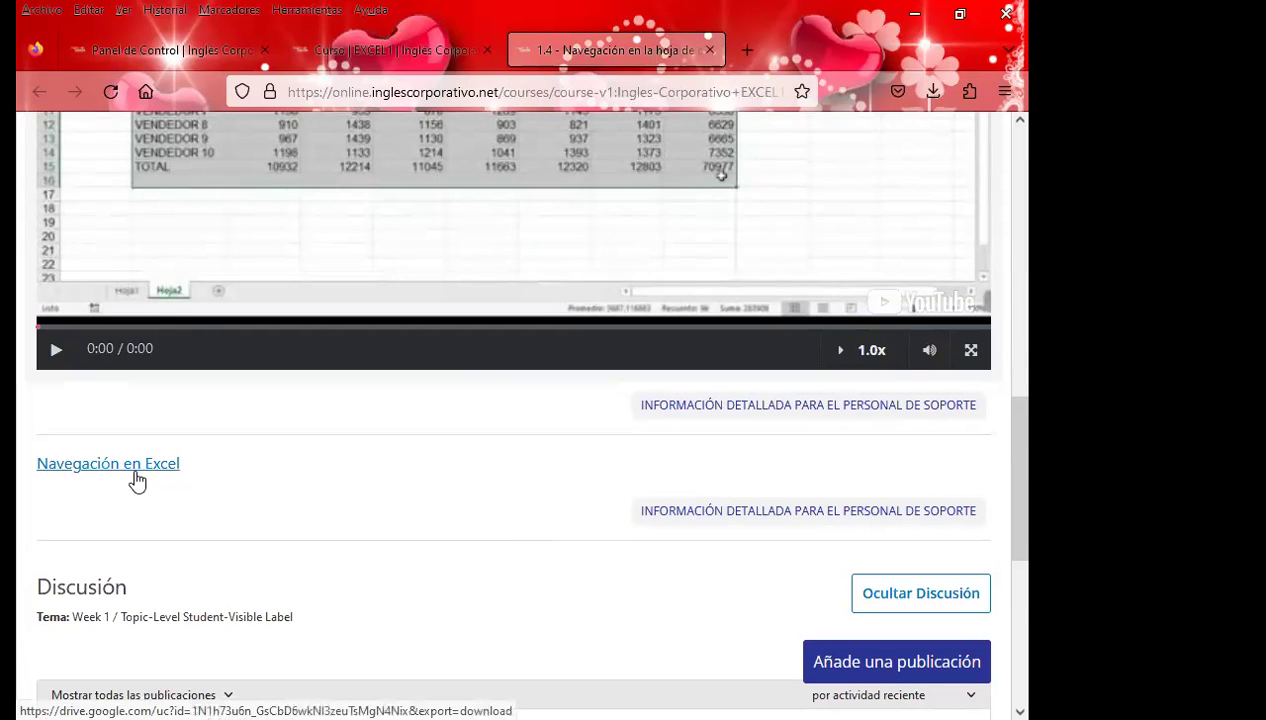
{"action": "scroll", "coordinate": [357, 510], "scroll_direction": "up", "scroll_amount": 5}
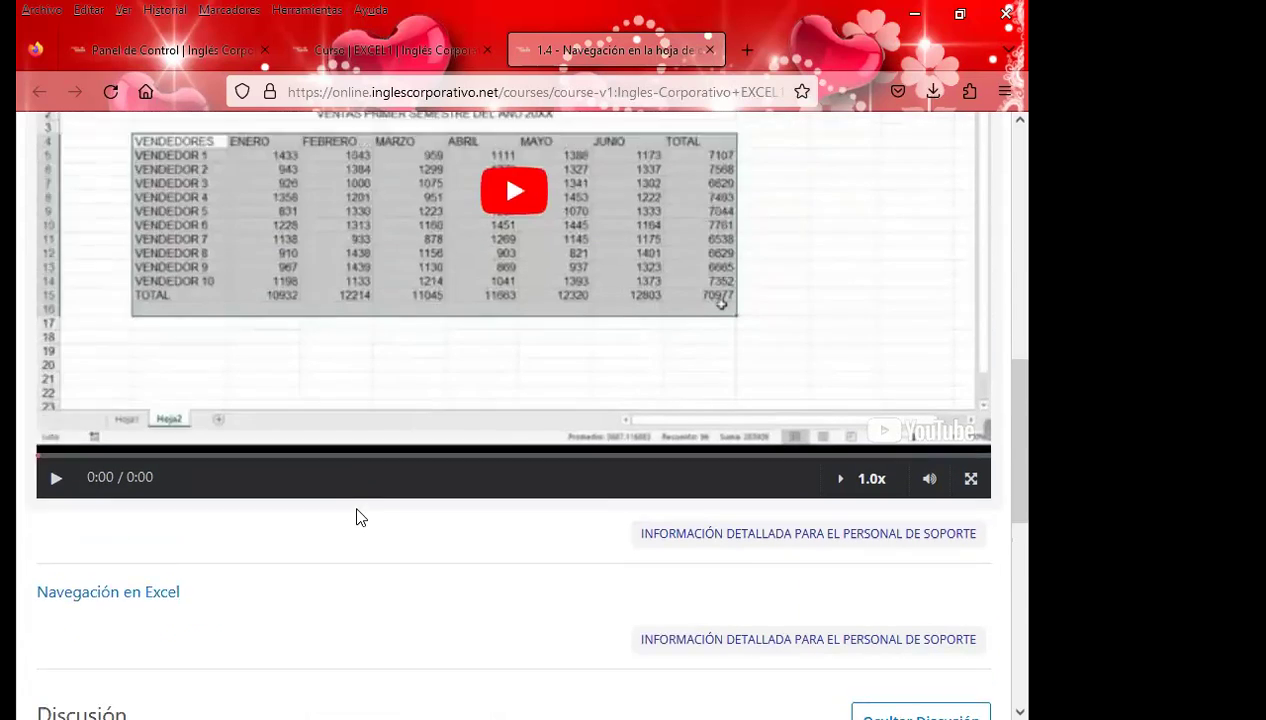
{"action": "scroll", "coordinate": [352, 502], "scroll_direction": "up", "scroll_amount": 2}
{"action": "scroll", "coordinate": [352, 502], "scroll_direction": "up", "scroll_amount": 5}
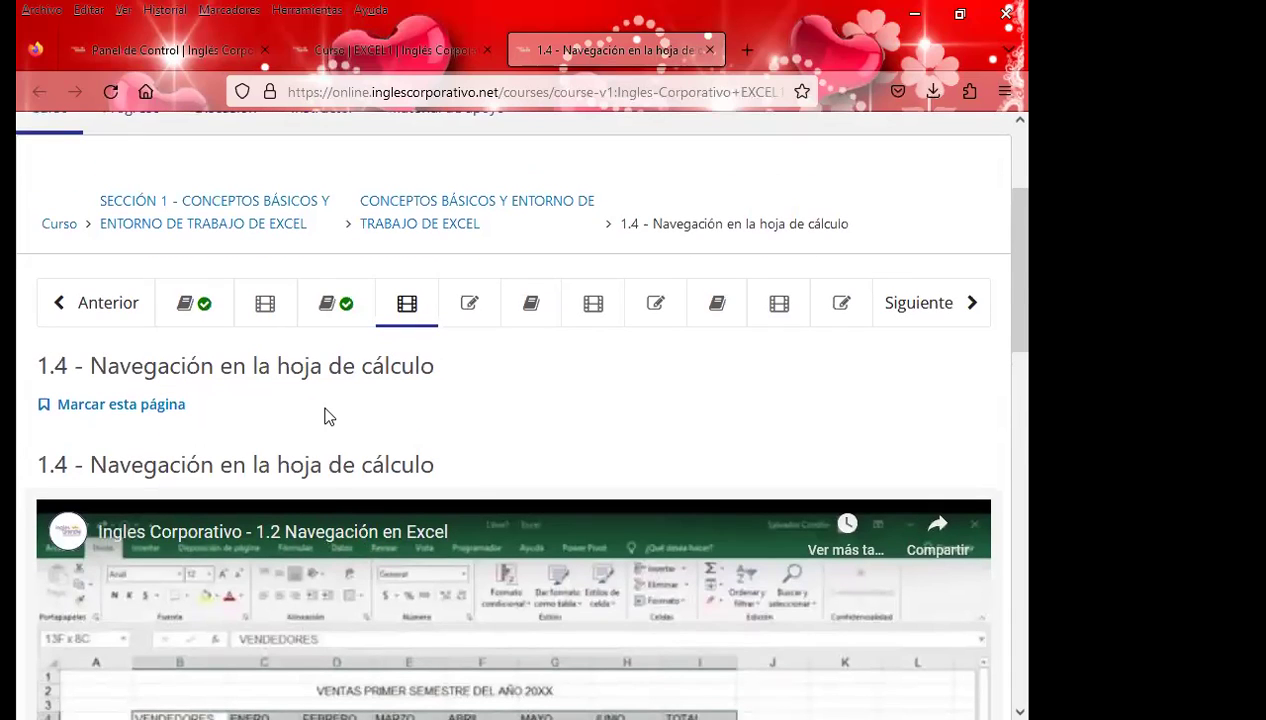
Look through the 1.5 Laboratorio quiz, then return to the PowerPoint slideshow.
{"action": "left_click", "coordinate": [467, 305]}
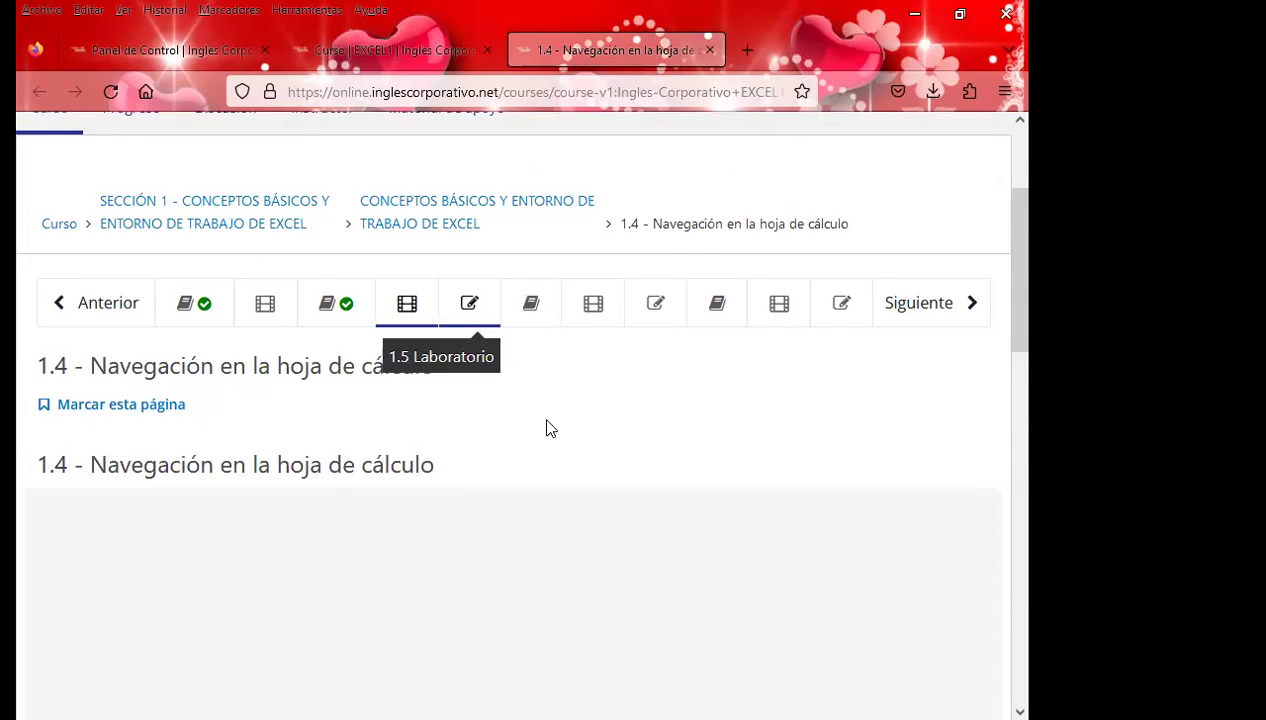
{"action": "scroll", "coordinate": [556, 515], "scroll_direction": "down", "scroll_amount": 3}
{"action": "scroll", "coordinate": [560, 522], "scroll_direction": "down", "scroll_amount": 3}
{"action": "scroll", "coordinate": [555, 531], "scroll_direction": "down", "scroll_amount": 2}
{"action": "scroll", "coordinate": [509, 554], "scroll_direction": "down", "scroll_amount": 2}
{"action": "scroll", "coordinate": [511, 599], "scroll_direction": "down", "scroll_amount": 5}
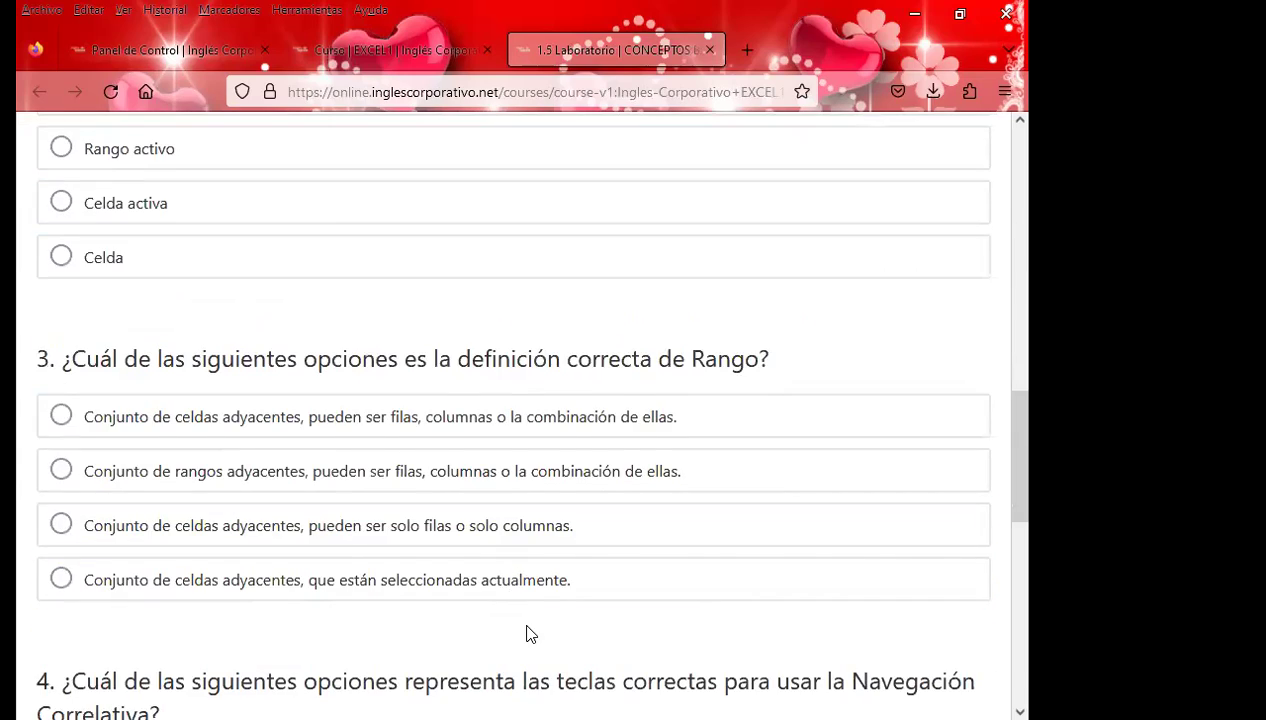
{"action": "scroll", "coordinate": [528, 625], "scroll_direction": "down", "scroll_amount": 3}
{"action": "scroll", "coordinate": [529, 613], "scroll_direction": "up", "scroll_amount": 5}
{"action": "scroll", "coordinate": [526, 608], "scroll_direction": "up", "scroll_amount": 5}
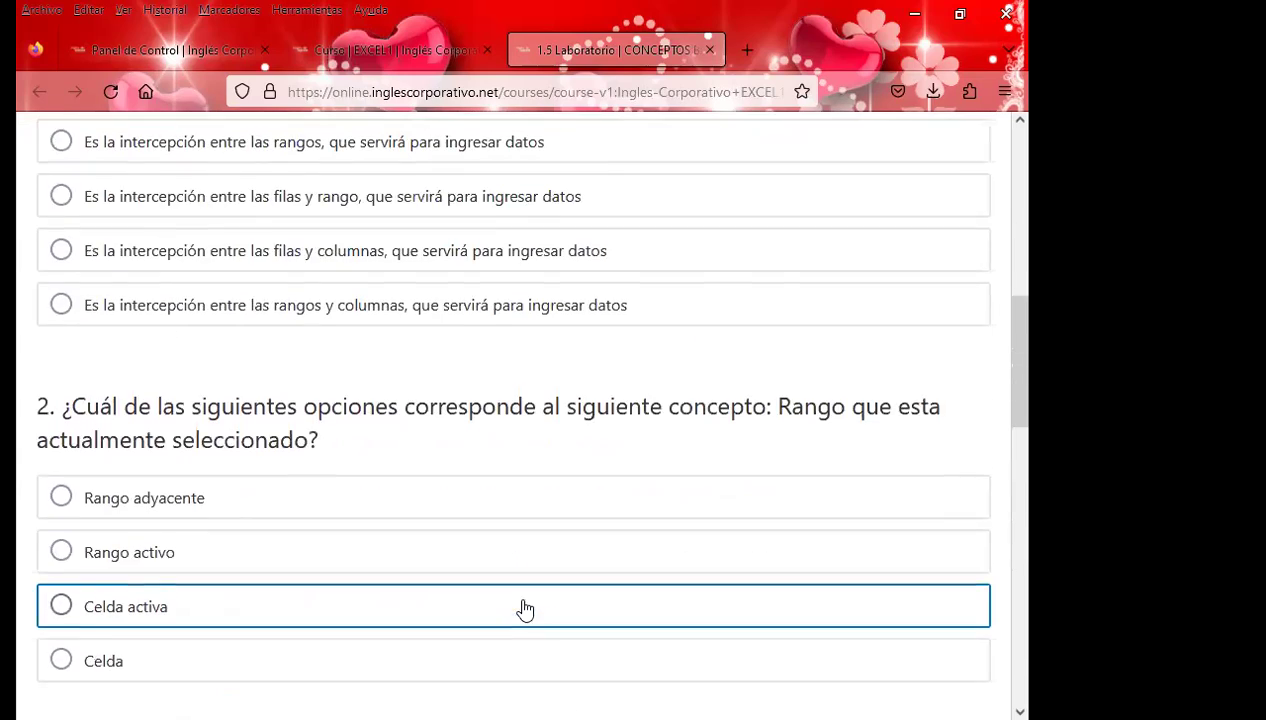
{"action": "scroll", "coordinate": [520, 608], "scroll_direction": "up", "scroll_amount": 3}
{"action": "scroll", "coordinate": [528, 620], "scroll_direction": "up", "scroll_amount": 5}
{"action": "scroll", "coordinate": [330, 480], "scroll_direction": "down", "scroll_amount": 1}
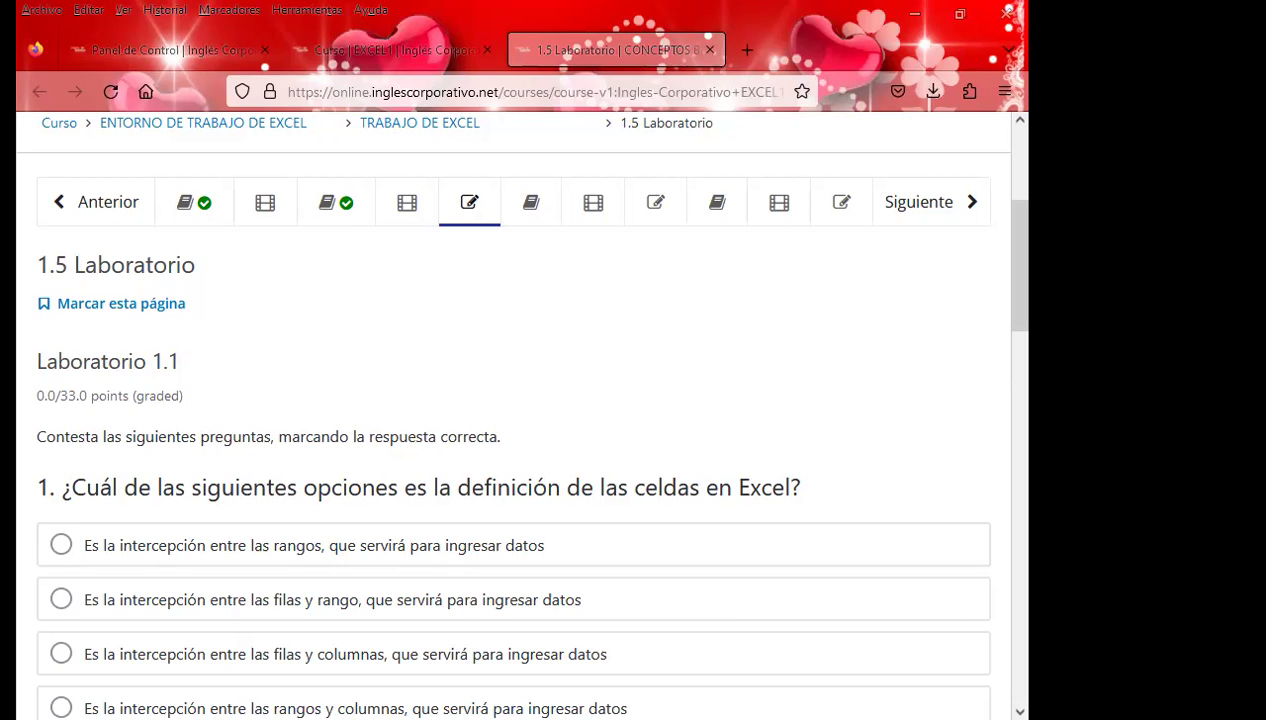
{"action": "key", "text": "alt+Tab"}
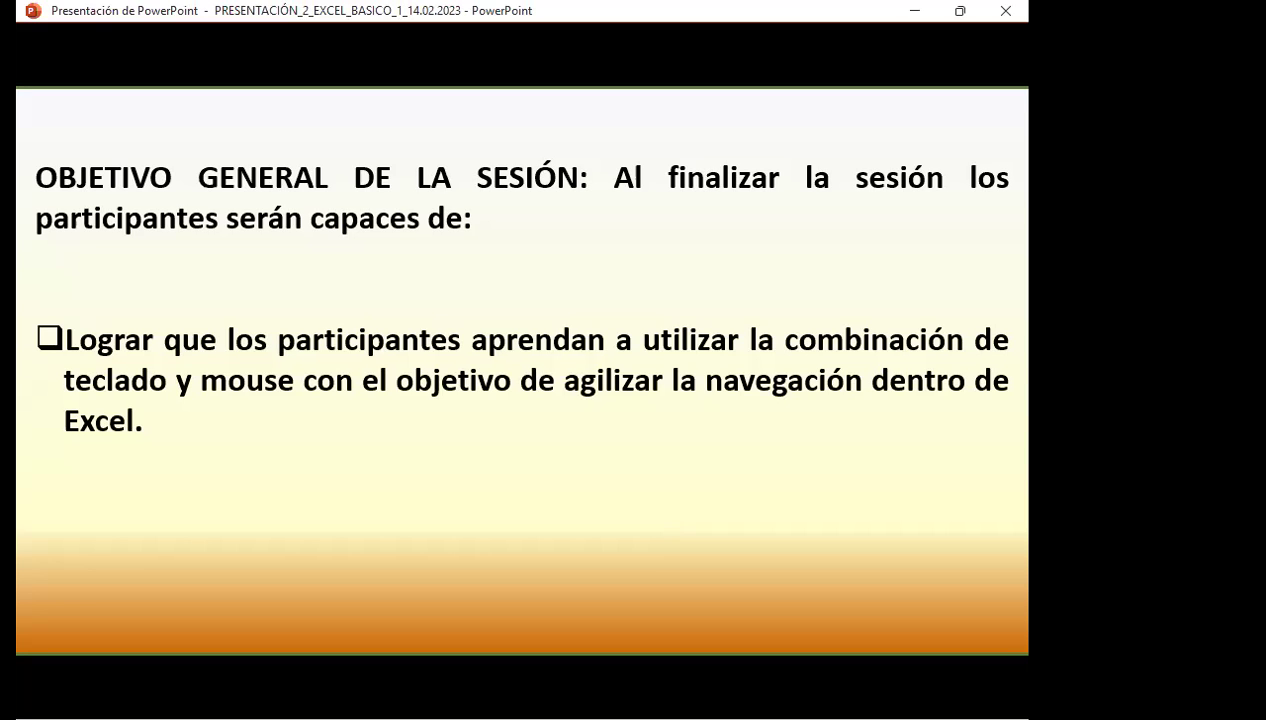
Advance from 'Objetivo general' to the 'Pantalla inicial de Excel' slide.
{"action": "key", "text": "Right"}
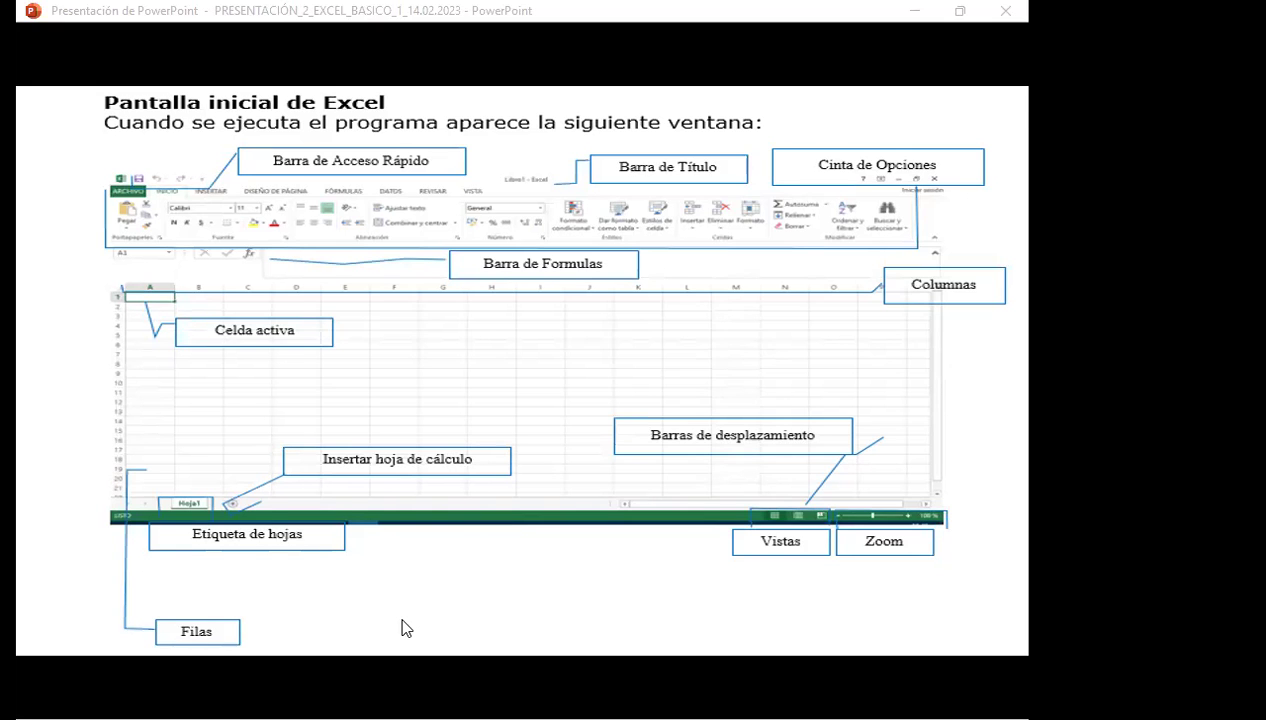
{"action": "key", "text": "alt+Tab"}
{"action": "scroll", "coordinate": [339, 410], "scroll_direction": "up", "scroll_amount": 2}
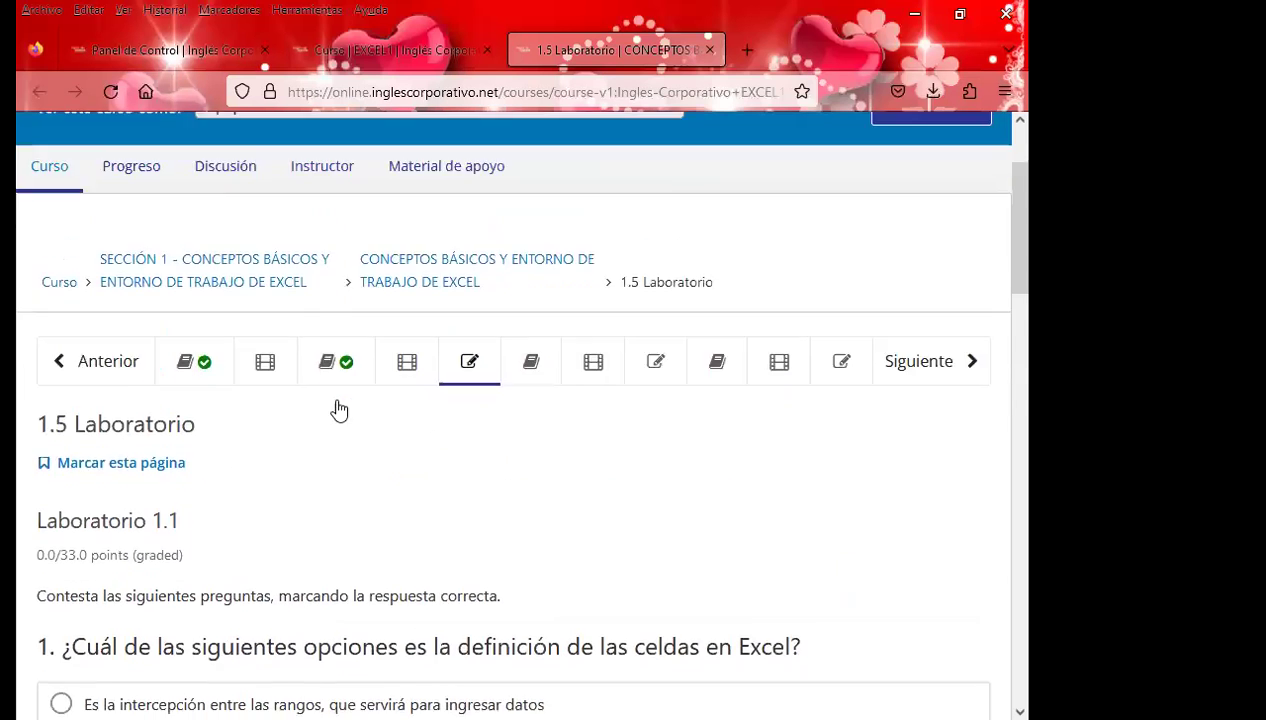
{"action": "scroll", "coordinate": [339, 410], "scroll_direction": "up", "scroll_amount": 1}
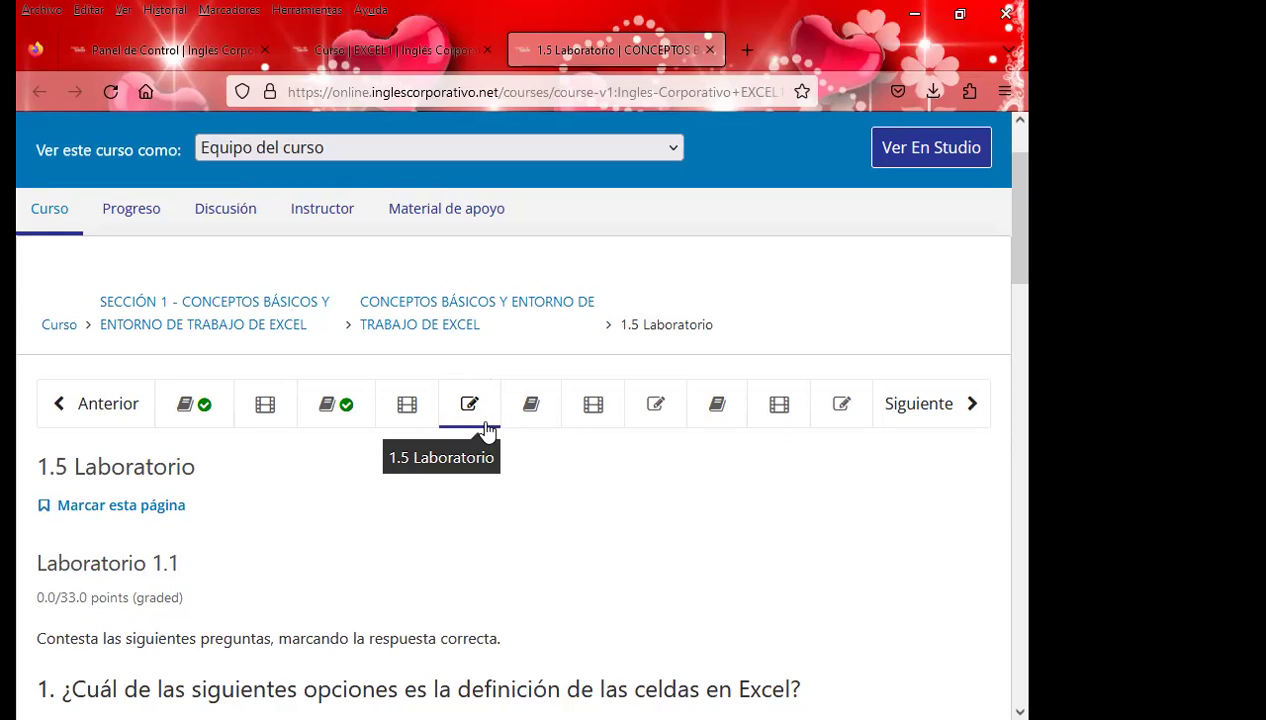
{"action": "left_click", "coordinate": [485, 406]}
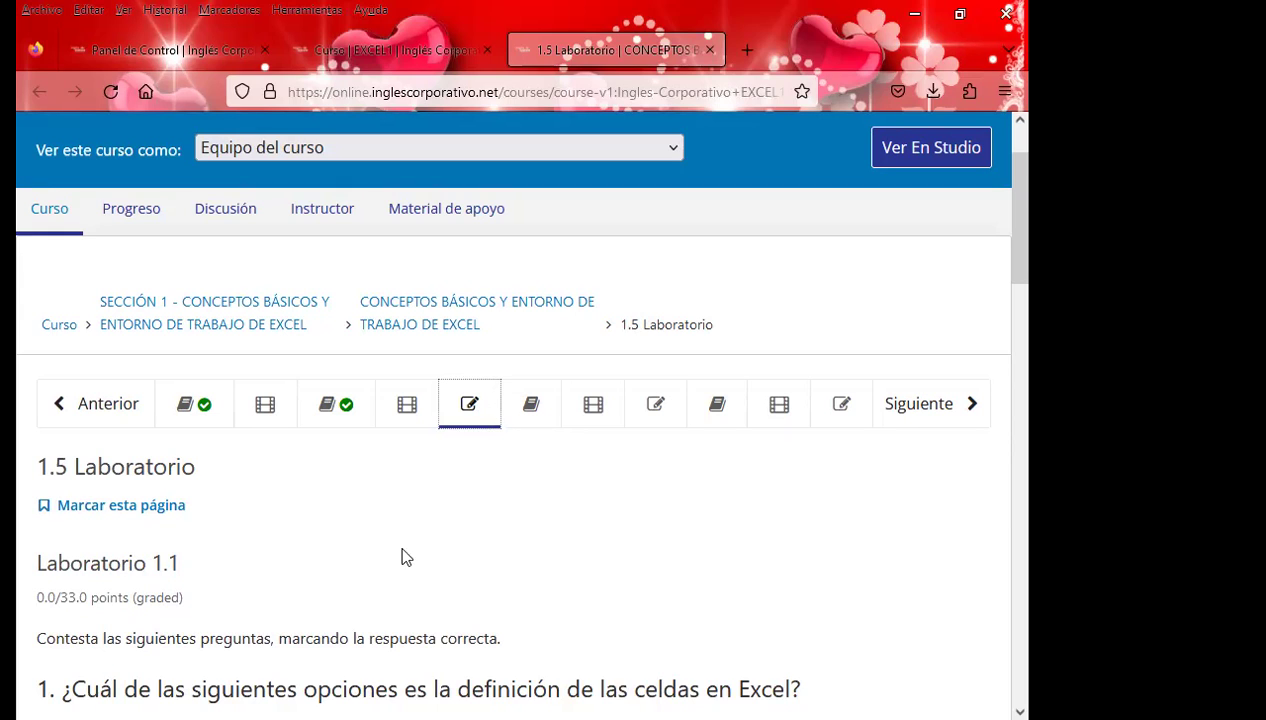
{"action": "scroll", "coordinate": [378, 530], "scroll_direction": "down", "scroll_amount": 2}
{"action": "scroll", "coordinate": [378, 530], "scroll_direction": "down", "scroll_amount": 3}
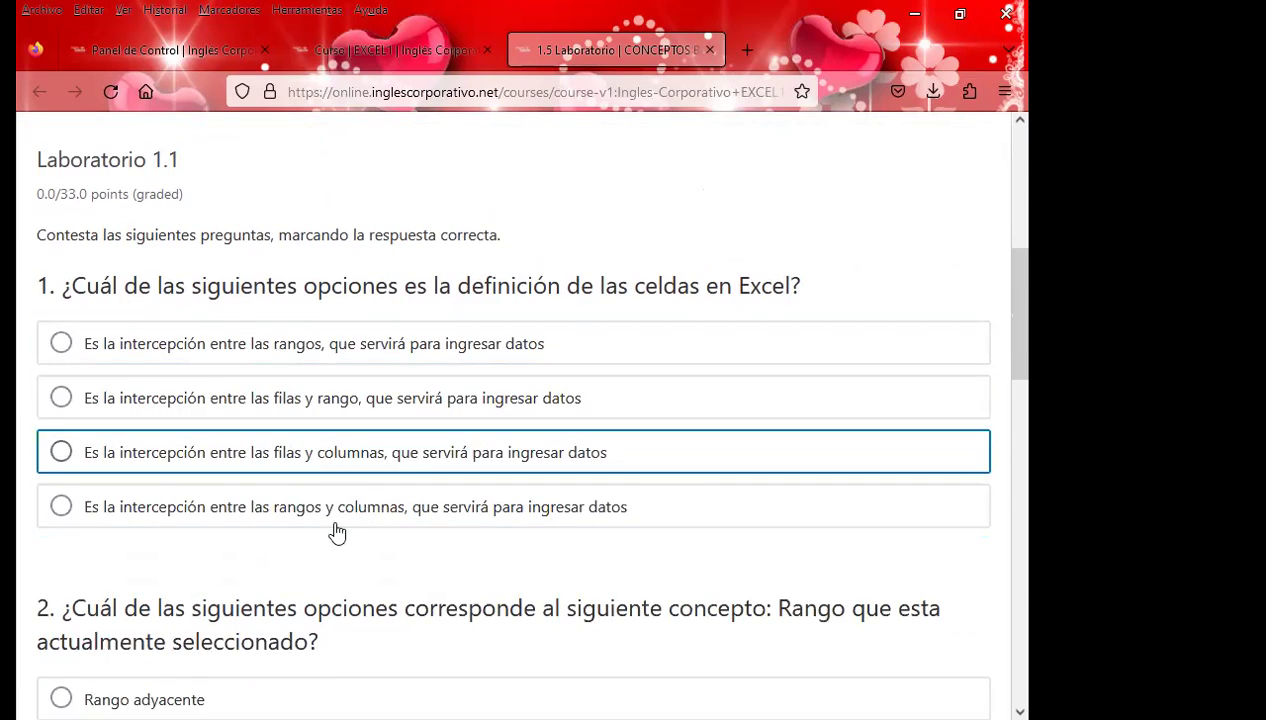
{"action": "scroll", "coordinate": [336, 528], "scroll_direction": "down", "scroll_amount": 3}
{"action": "scroll", "coordinate": [367, 562], "scroll_direction": "down", "scroll_amount": 3}
{"action": "scroll", "coordinate": [367, 562], "scroll_direction": "down", "scroll_amount": 2}
{"action": "scroll", "coordinate": [268, 545], "scroll_direction": "down", "scroll_amount": 2}
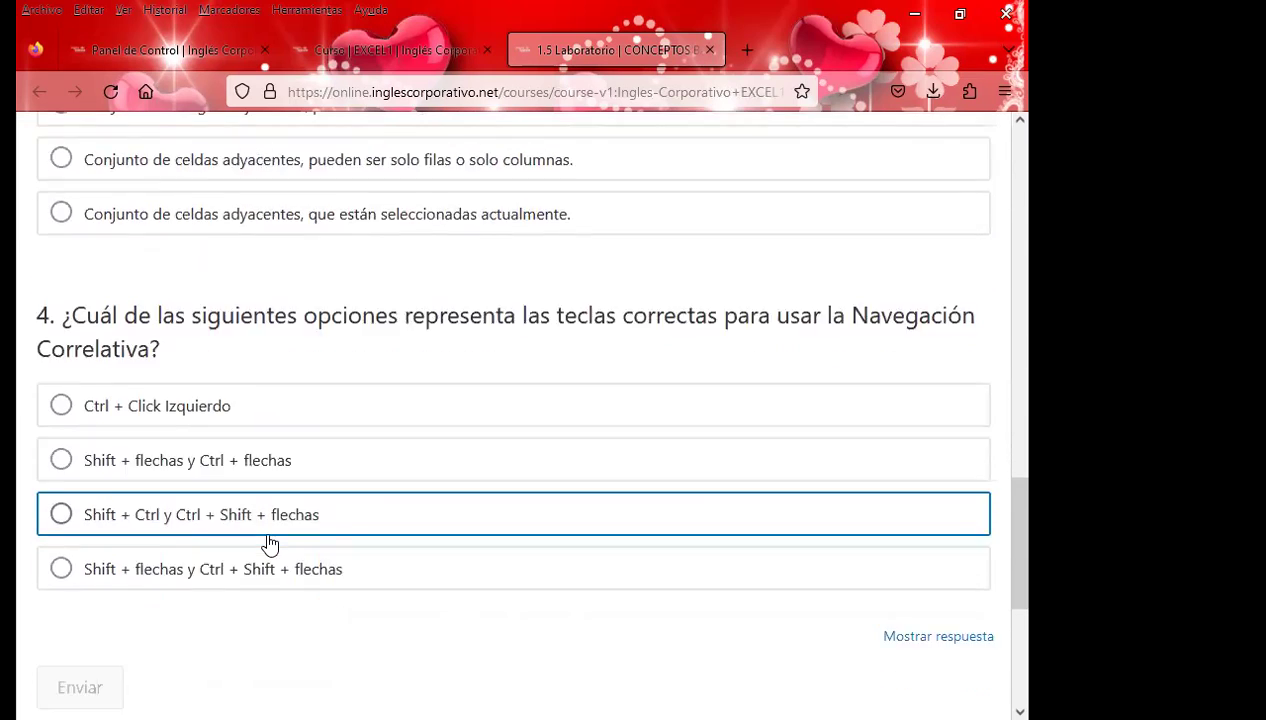
{"action": "scroll", "coordinate": [20, 408], "scroll_direction": "down", "scroll_amount": 1}
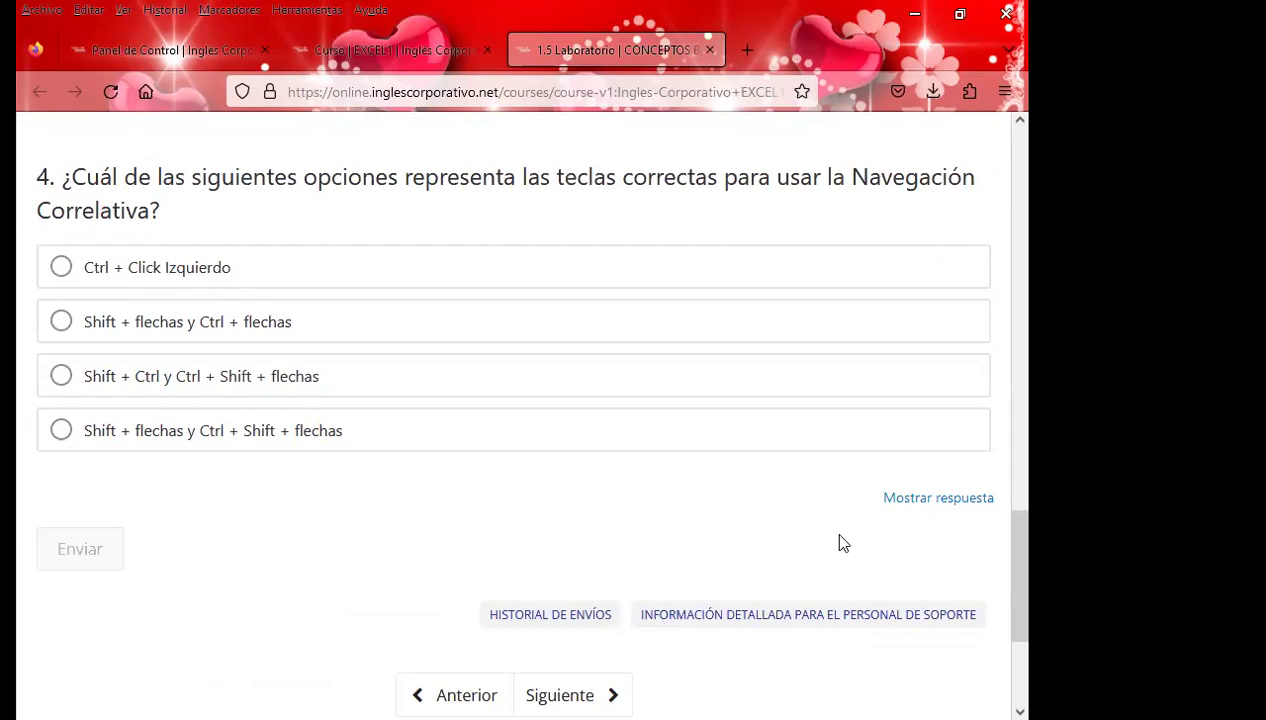
{"action": "scroll", "coordinate": [720, 523], "scroll_direction": "down", "scroll_amount": 2}
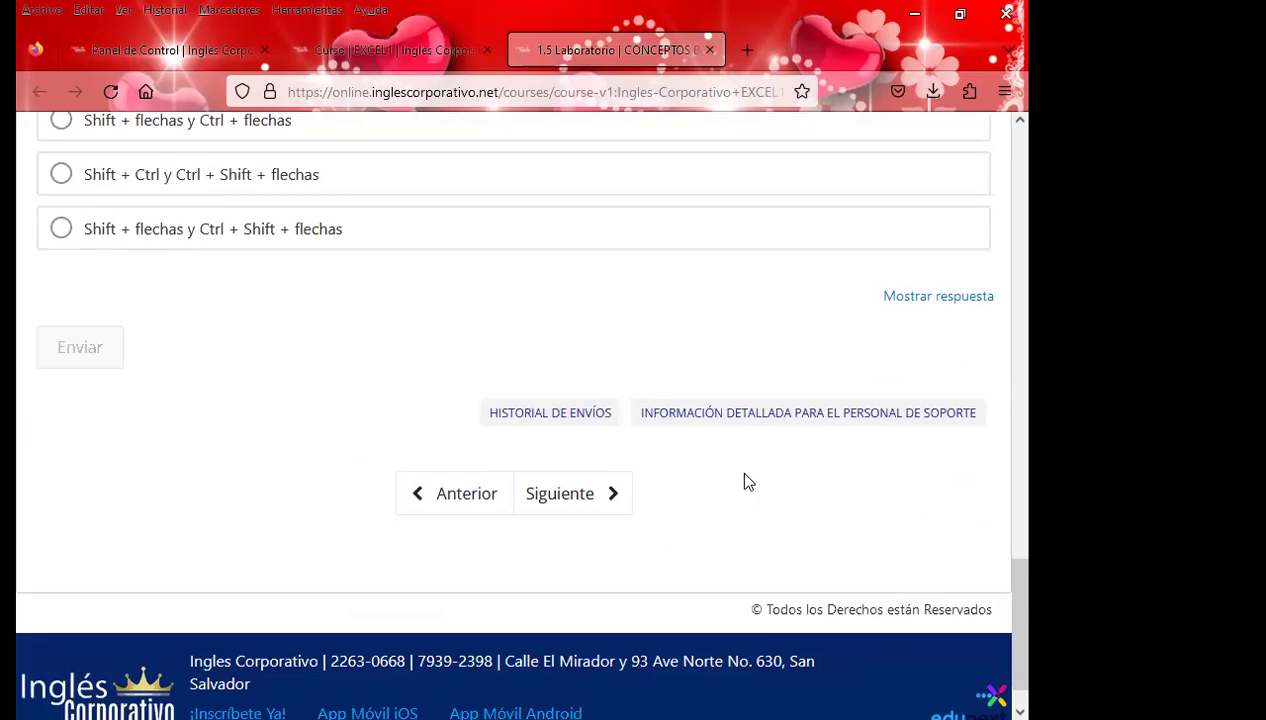
{"action": "scroll", "coordinate": [461, 424], "scroll_direction": "up", "scroll_amount": 3}
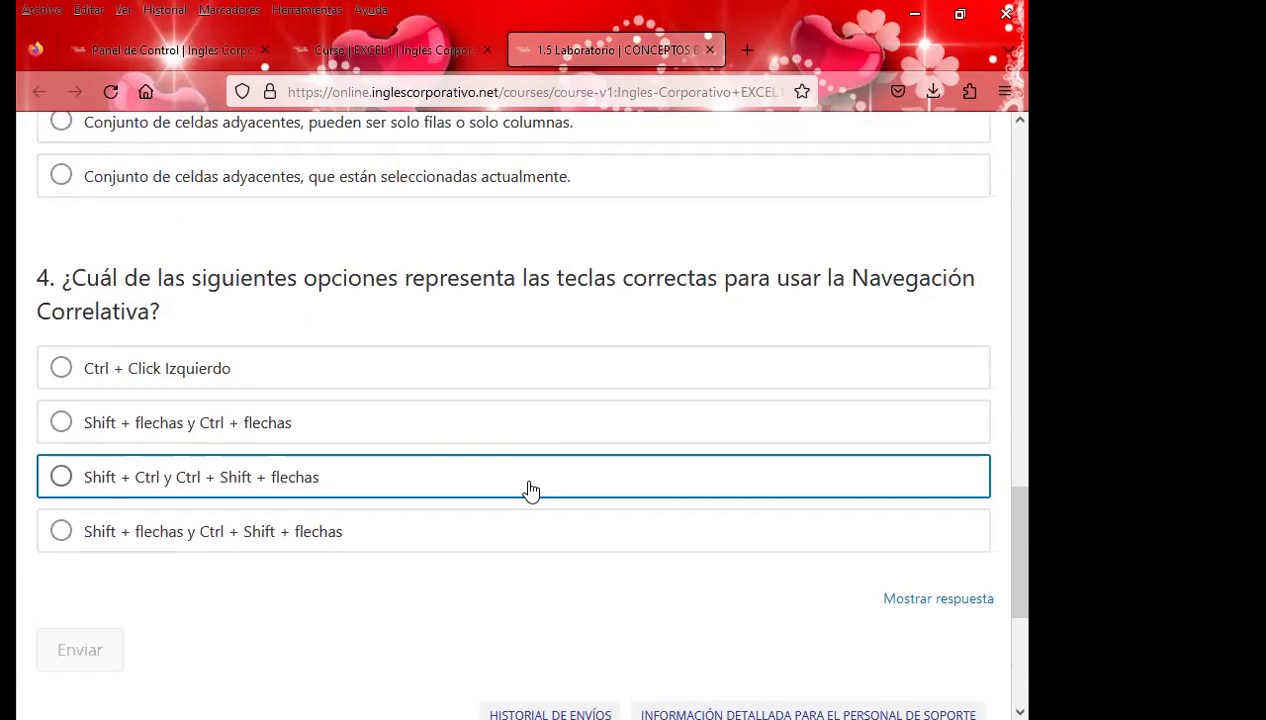
{"action": "scroll", "coordinate": [531, 490], "scroll_direction": "up", "scroll_amount": 1}
{"action": "scroll", "coordinate": [531, 490], "scroll_direction": "up", "scroll_amount": 2}
{"action": "scroll", "coordinate": [529, 488], "scroll_direction": "up", "scroll_amount": 1}
{"action": "scroll", "coordinate": [529, 488], "scroll_direction": "up", "scroll_amount": 1}
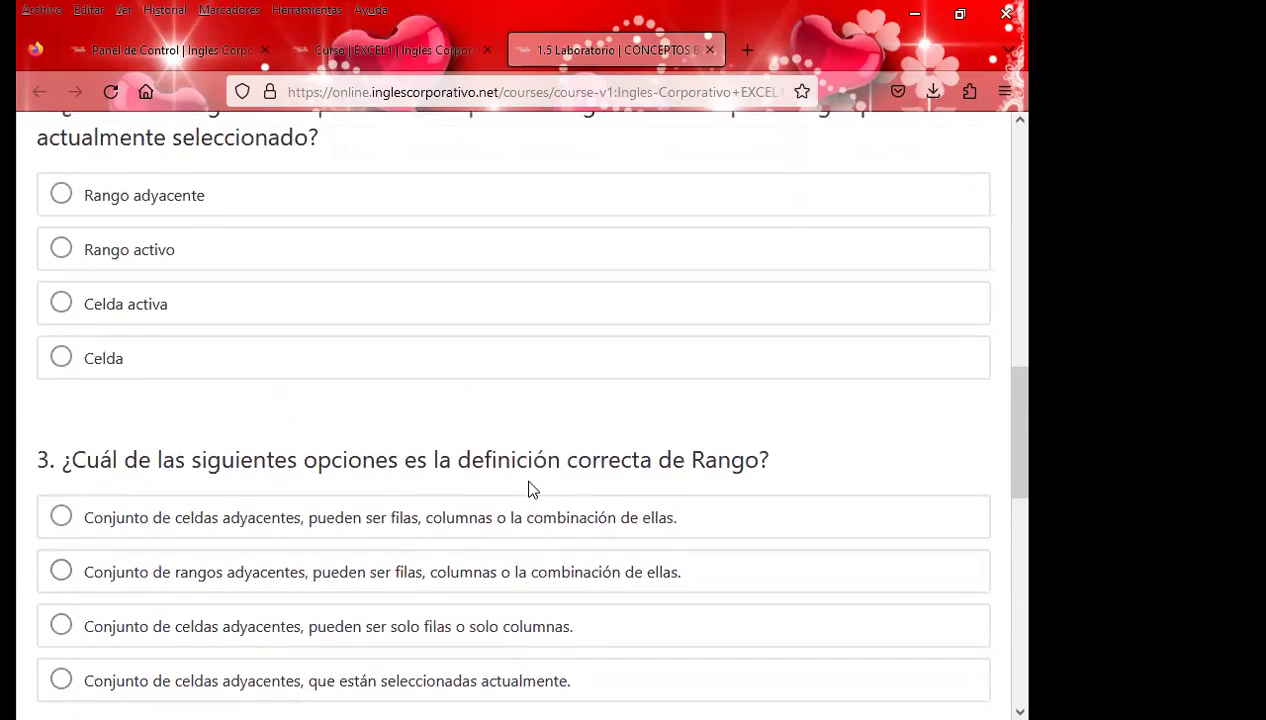
{"action": "scroll", "coordinate": [531, 489], "scroll_direction": "up", "scroll_amount": 1}
{"action": "scroll", "coordinate": [529, 489], "scroll_direction": "up", "scroll_amount": 1}
{"action": "scroll", "coordinate": [529, 489], "scroll_direction": "up", "scroll_amount": 2}
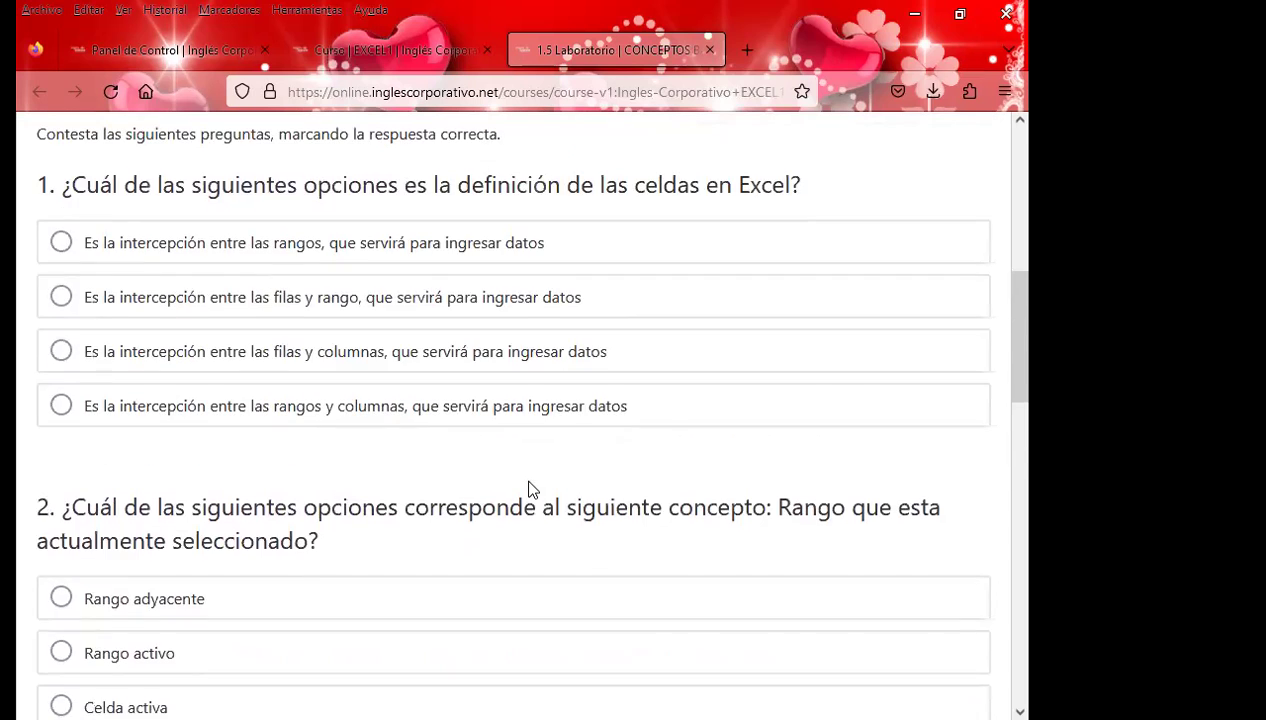
{"action": "scroll", "coordinate": [529, 489], "scroll_direction": "up", "scroll_amount": 5}
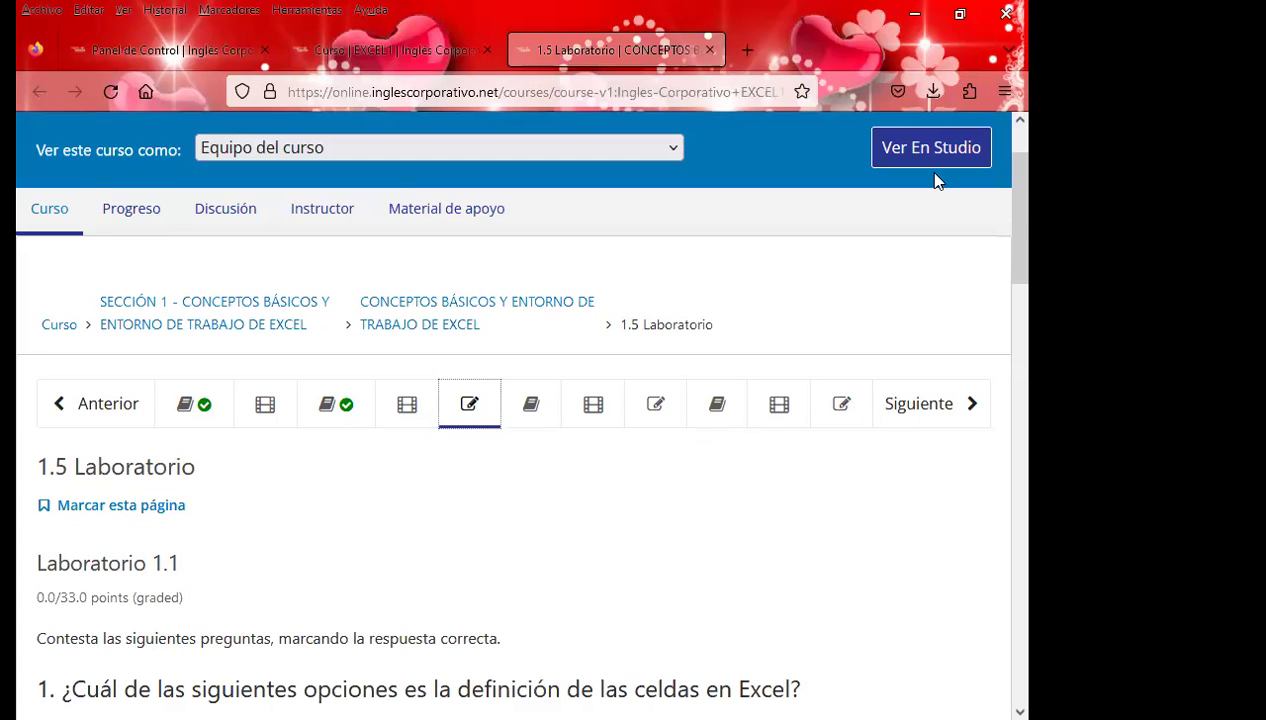
On the 'Curso | EXCEL1' outline, expand and collapse Sección 2, leaving Sección 1's homework visible.
{"action": "left_click", "coordinate": [392, 50]}
{"action": "left_click", "coordinate": [43, 490]}
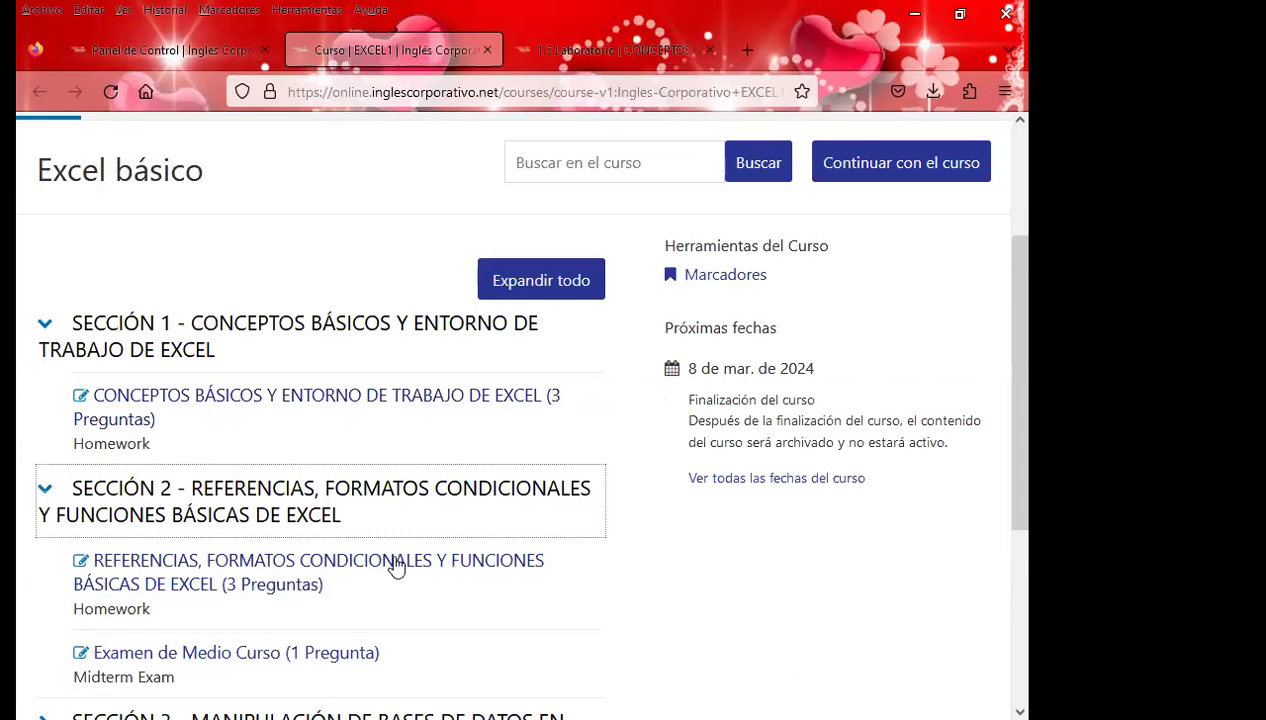
{"action": "scroll", "coordinate": [432, 565], "scroll_direction": "down", "scroll_amount": 1}
{"action": "scroll", "coordinate": [432, 565], "scroll_direction": "down", "scroll_amount": 1}
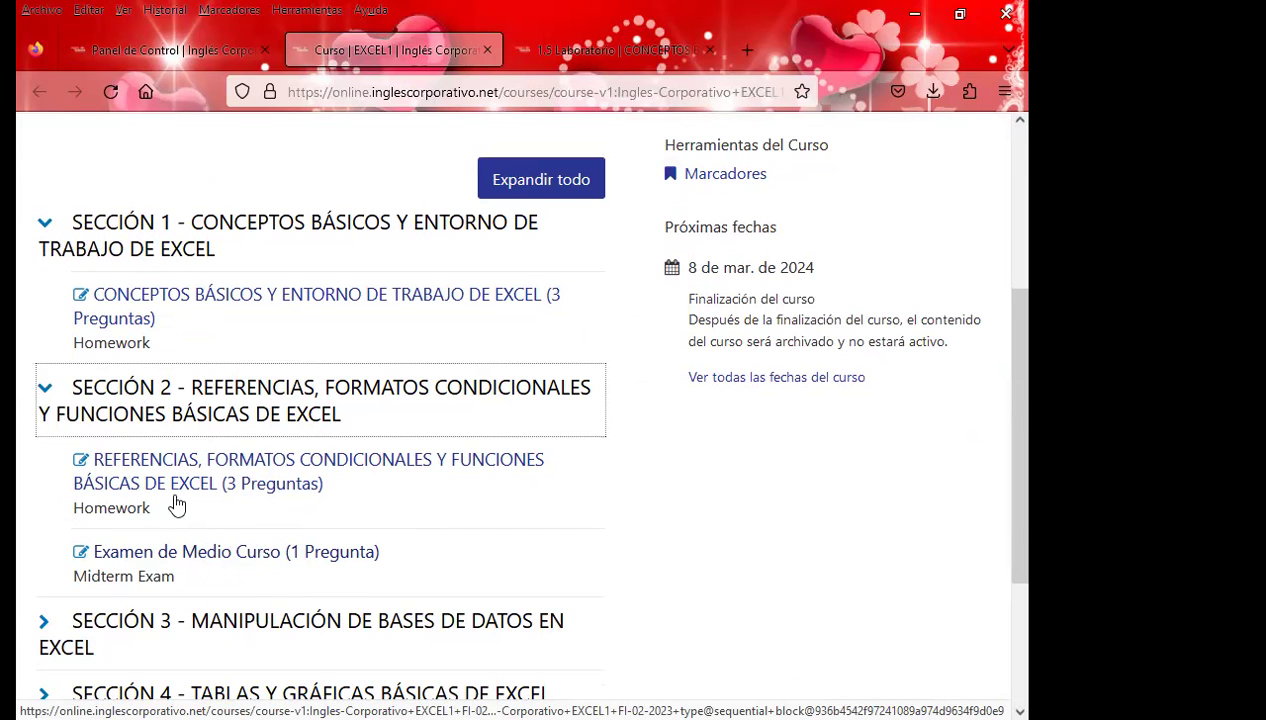
{"action": "left_click", "coordinate": [48, 390]}
{"action": "scroll", "coordinate": [673, 535], "scroll_direction": "up", "scroll_amount": 2}
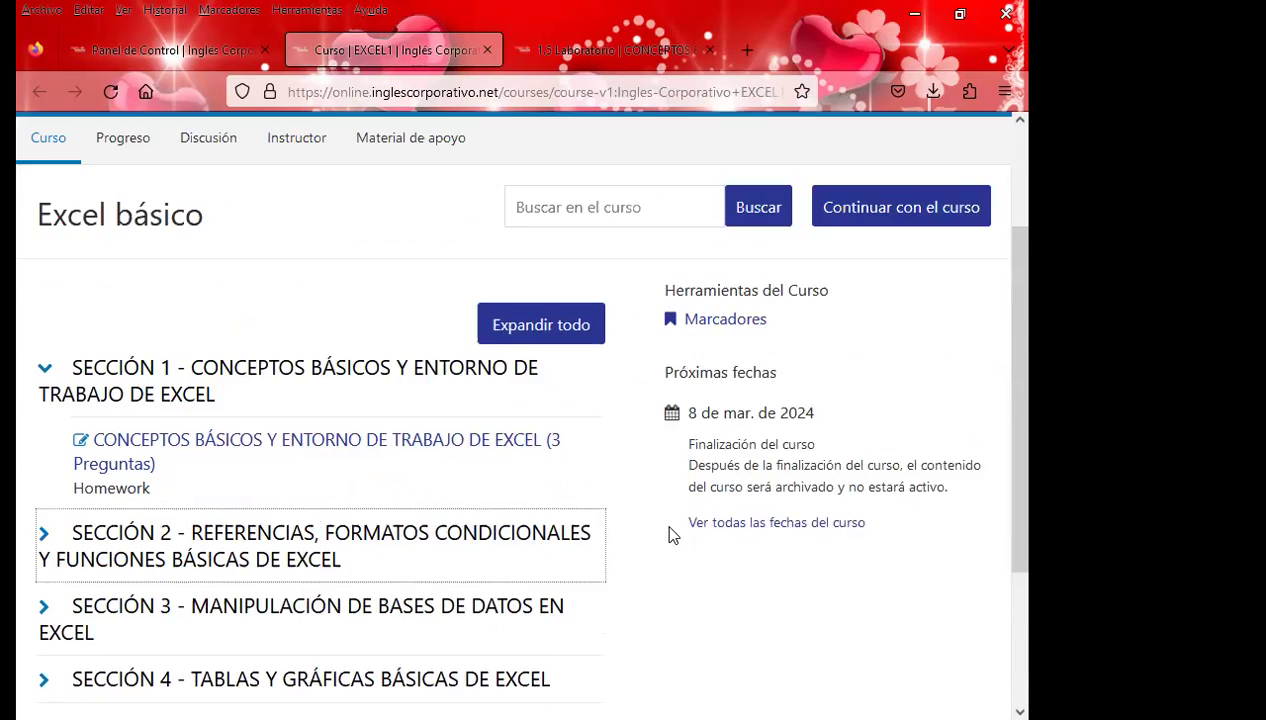
{"action": "scroll", "coordinate": [673, 535], "scroll_direction": "up", "scroll_amount": 1}
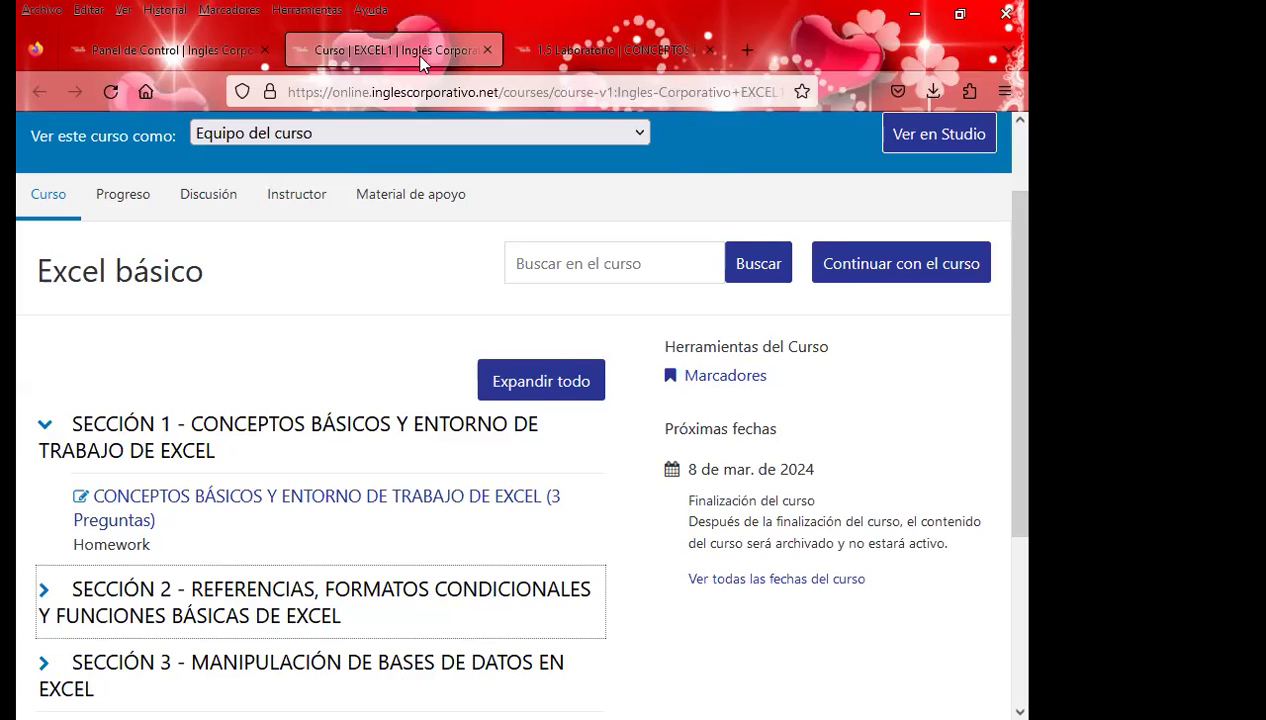
Go back to the 1.5 Laboratorio quiz page, still at 0.0/33.0 points.
{"action": "left_click", "coordinate": [228, 52]}
{"action": "left_click", "coordinate": [580, 47]}
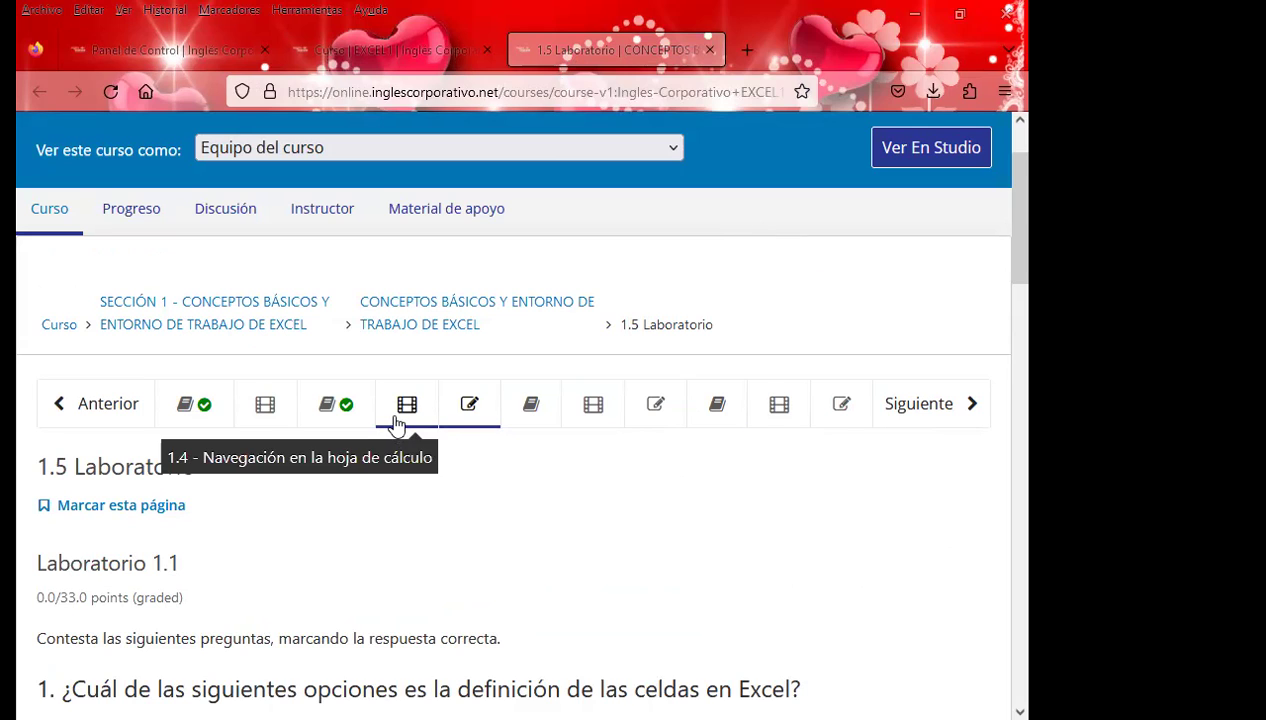
Reopen lesson 1.4 'Navegación en la hoja de cálculo' and look over its navigation video.
{"action": "left_click", "coordinate": [396, 424]}
{"action": "scroll", "coordinate": [511, 483], "scroll_direction": "down", "scroll_amount": 1}
{"action": "scroll", "coordinate": [514, 488], "scroll_direction": "down", "scroll_amount": 4}
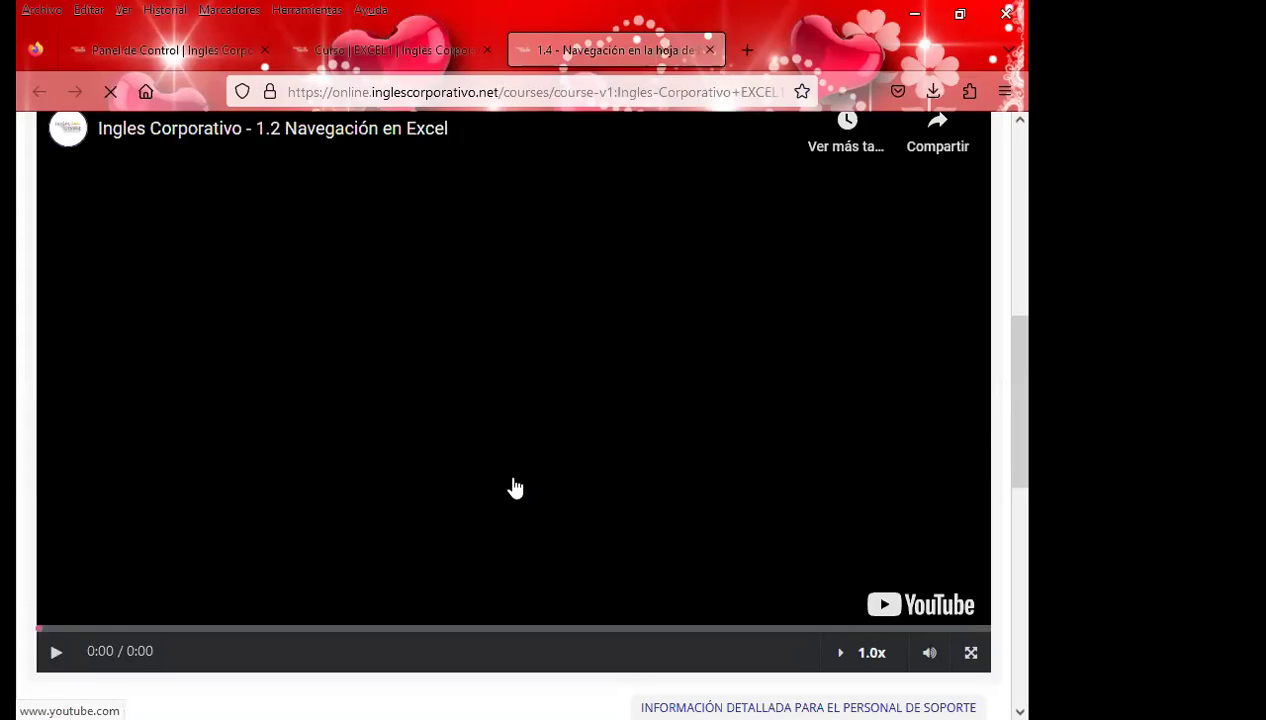
{"action": "scroll", "coordinate": [514, 488], "scroll_direction": "down", "scroll_amount": 4}
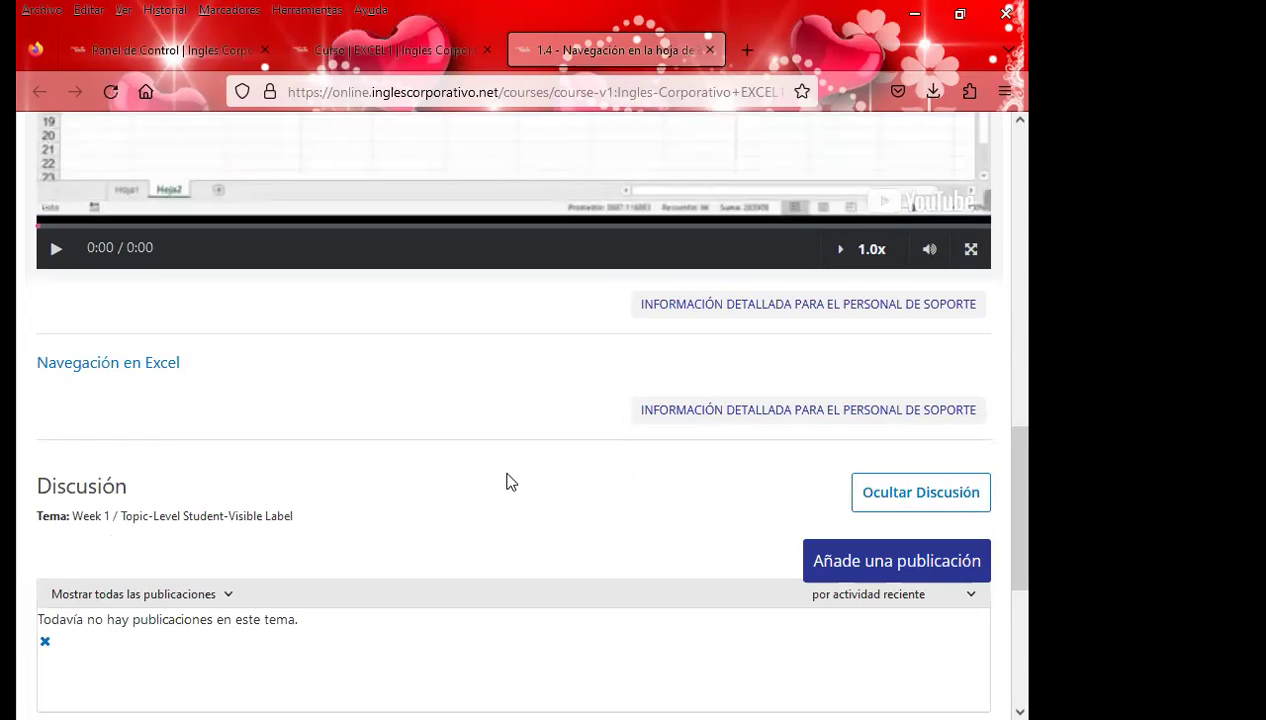
{"action": "scroll", "coordinate": [484, 488], "scroll_direction": "up", "scroll_amount": 2}
{"action": "scroll", "coordinate": [481, 488], "scroll_direction": "up", "scroll_amount": 3}
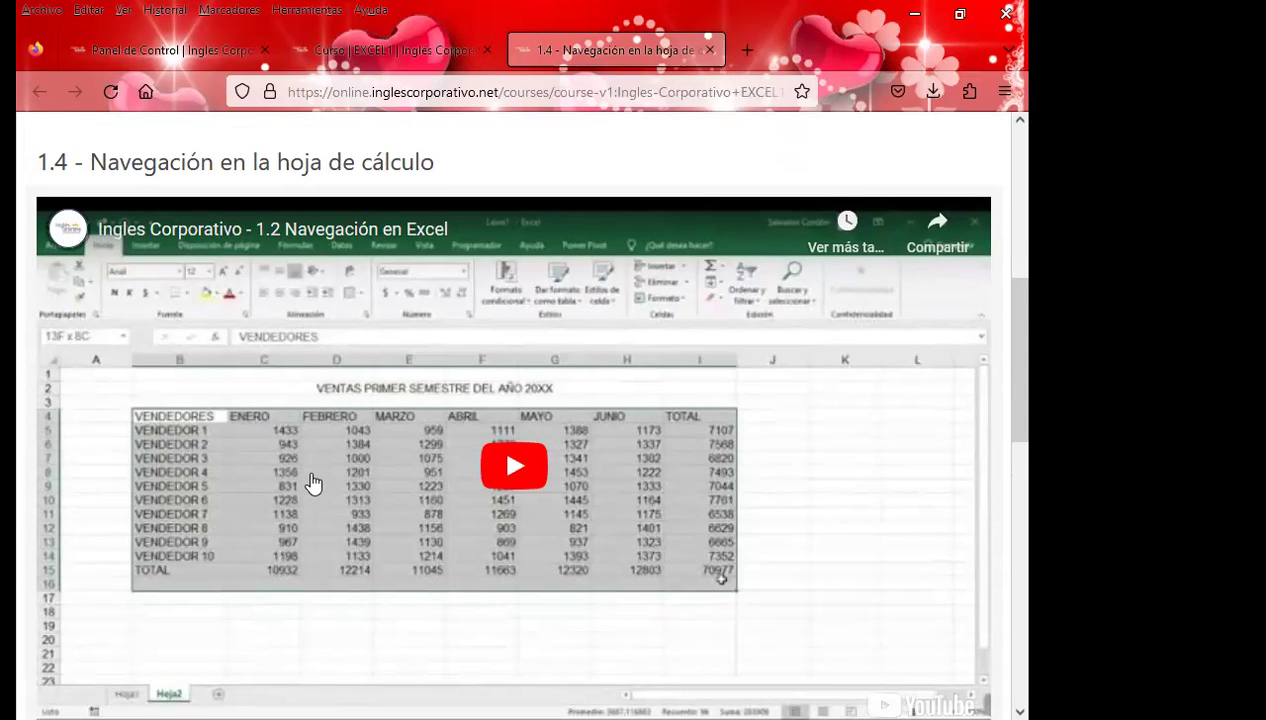
{"action": "scroll", "coordinate": [308, 485], "scroll_direction": "down", "scroll_amount": 1}
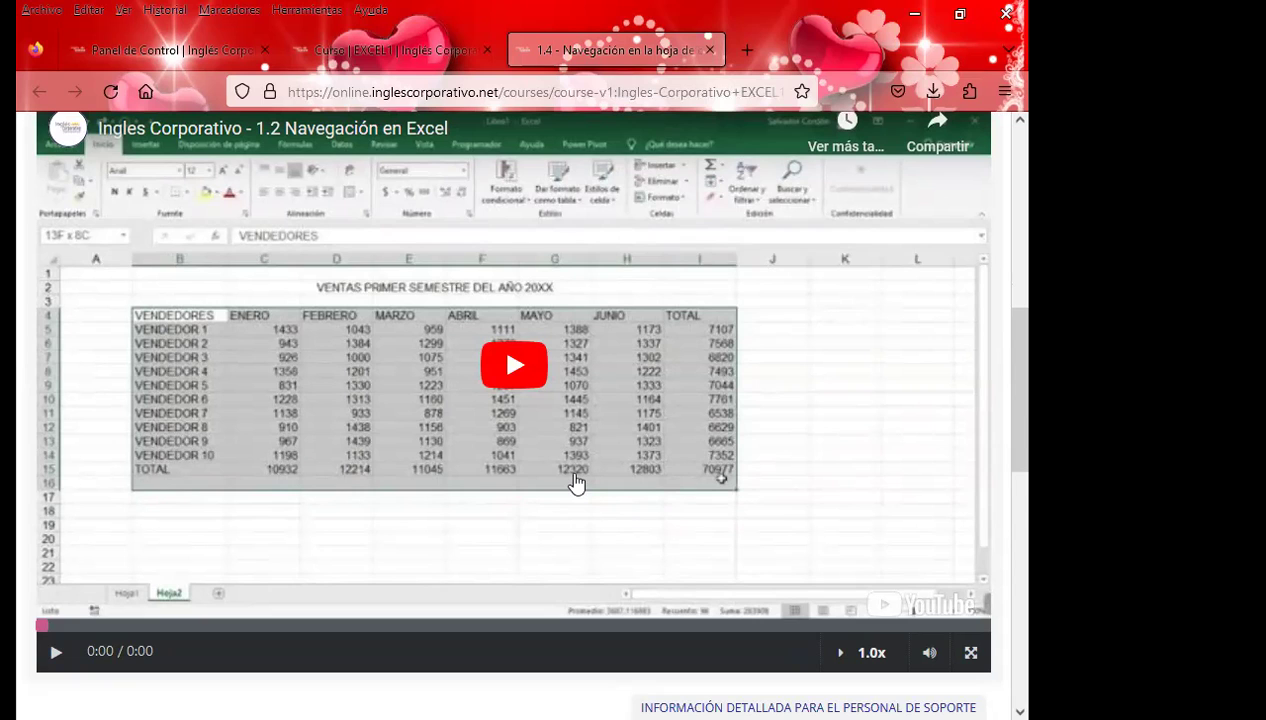
{"action": "scroll", "coordinate": [520, 500], "scroll_direction": "up", "scroll_amount": 3}
{"action": "scroll", "coordinate": [520, 500], "scroll_direction": "up", "scroll_amount": 5}
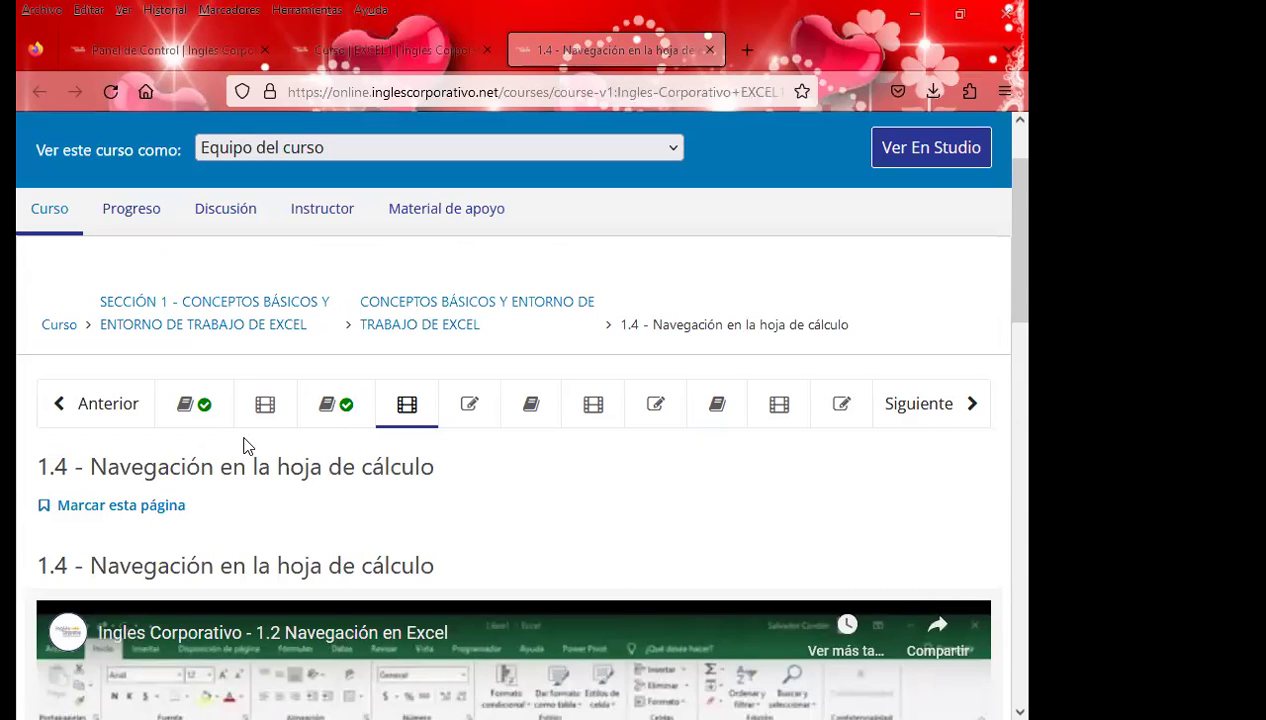
Bring the PowerPoint slideshow back, showing the 'Pantalla inicial de Excel' slide.
{"action": "key", "text": "alt+Tab"}
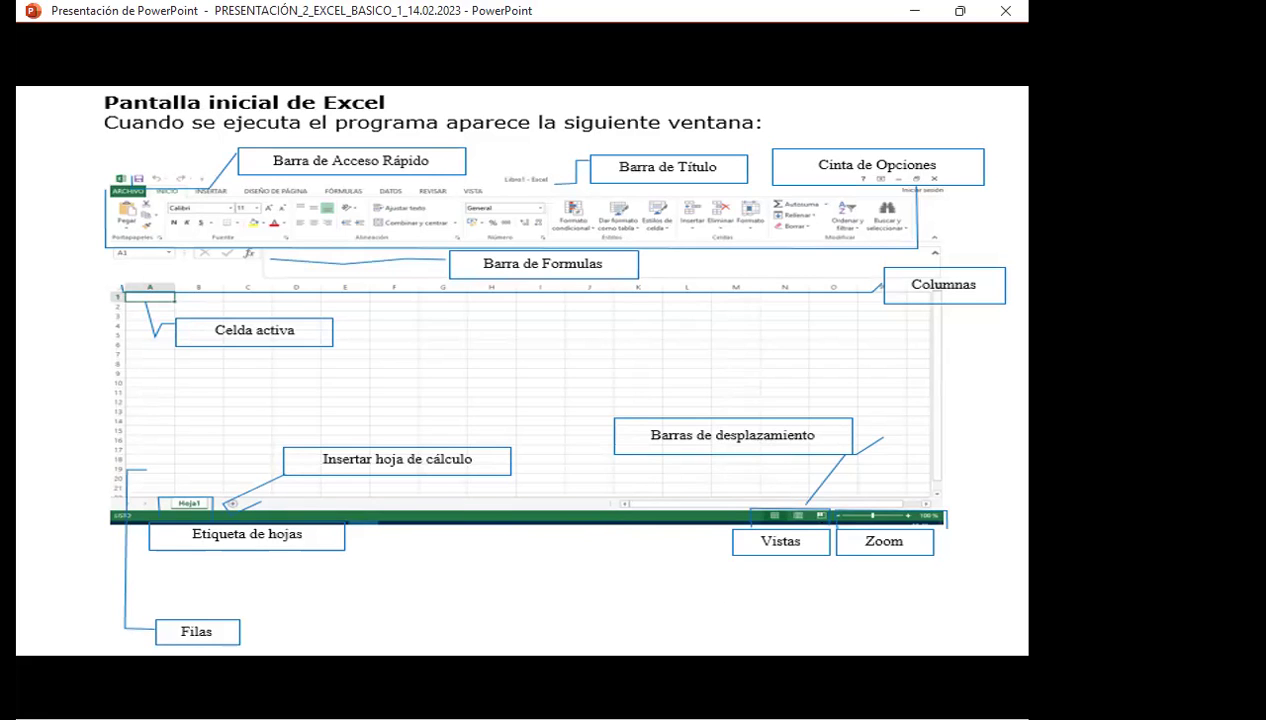
Advance the slideshow to the 'Trabajando con Celdas – Introducir datos' slide.
{"action": "key", "text": "Right"}
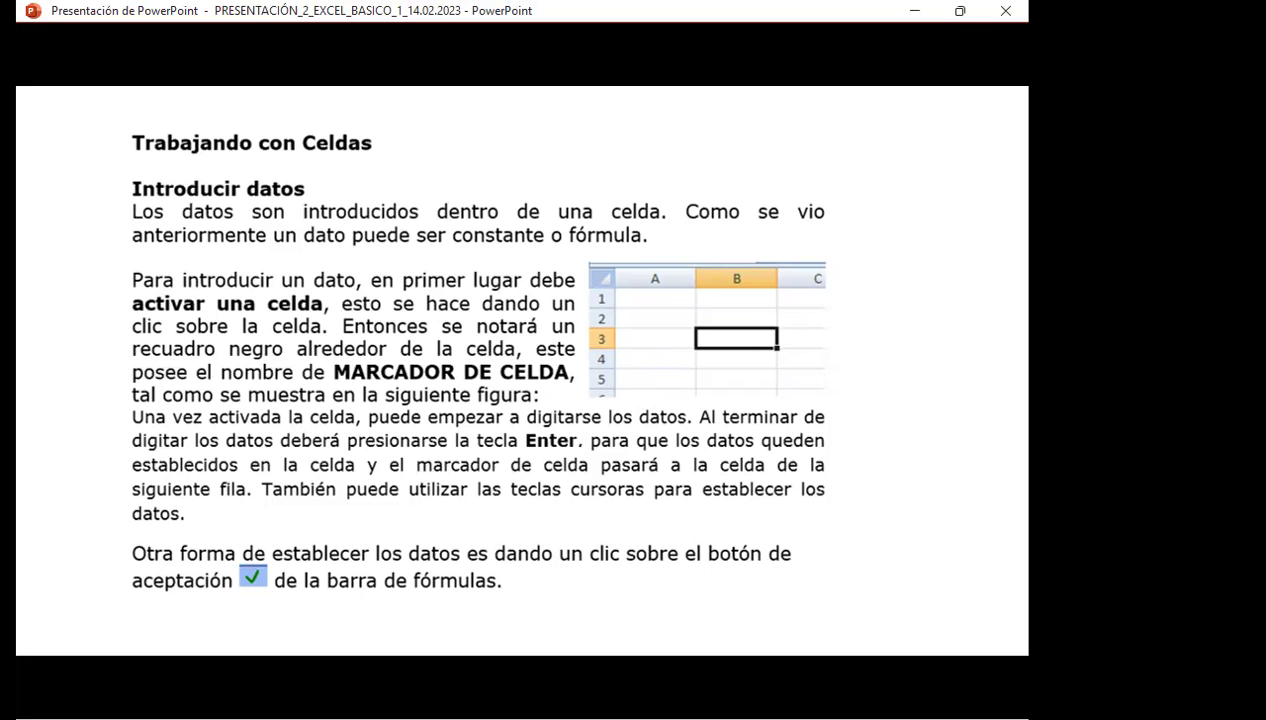
Advance to the 'Modificar datos' slide, then switch to the 'DATOS EN UNA CELDA' Excel sheet.
{"action": "key", "text": "Right"}
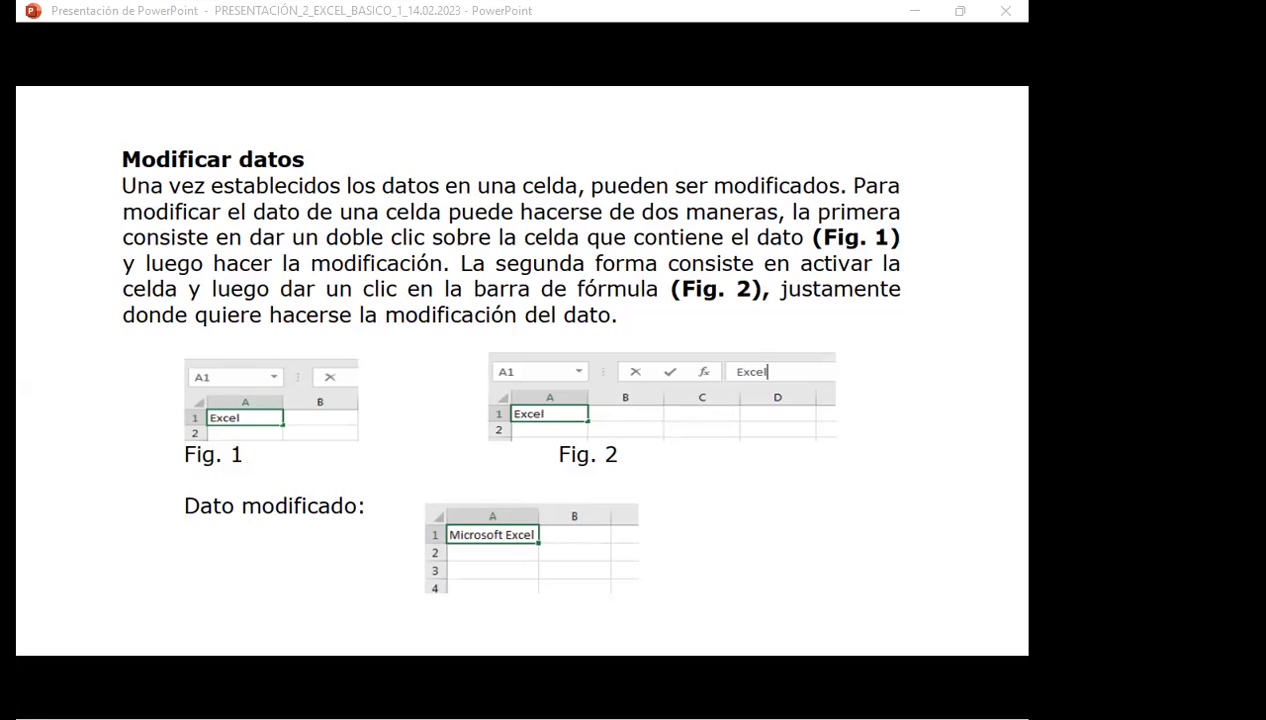
{"action": "key", "text": "alt+Tab"}
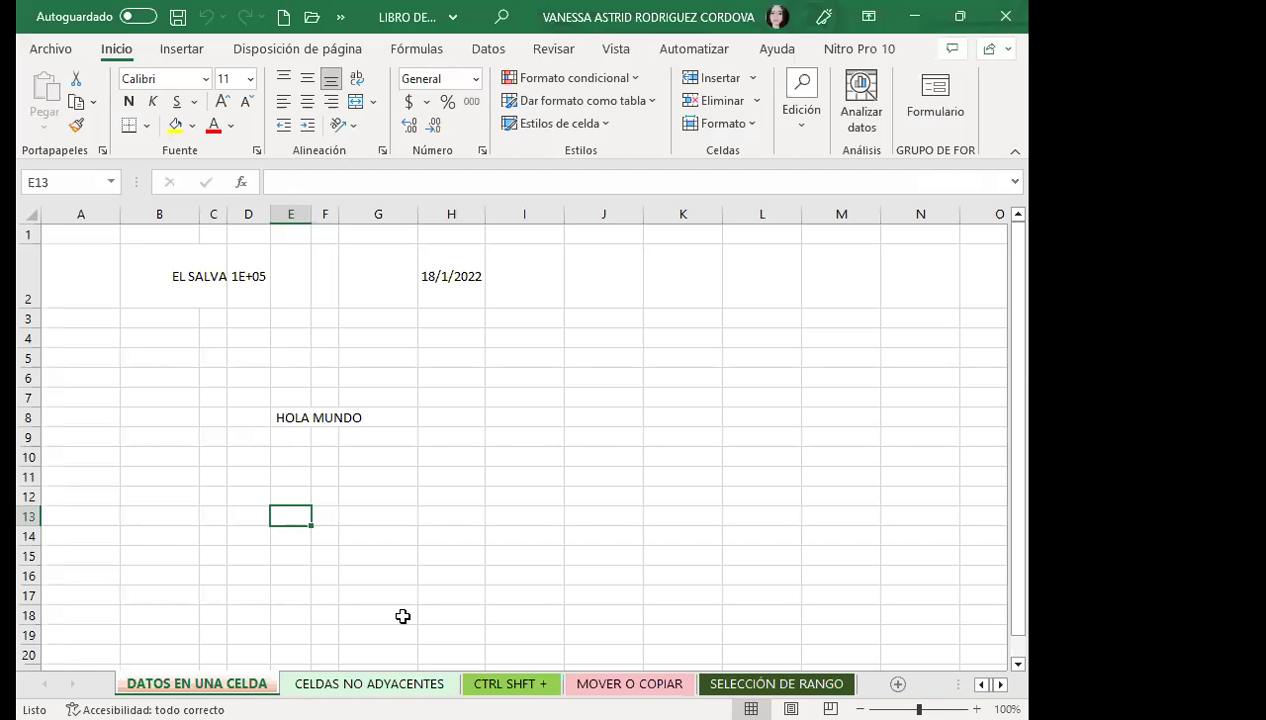
{"action": "key", "text": "alt+Tab"}
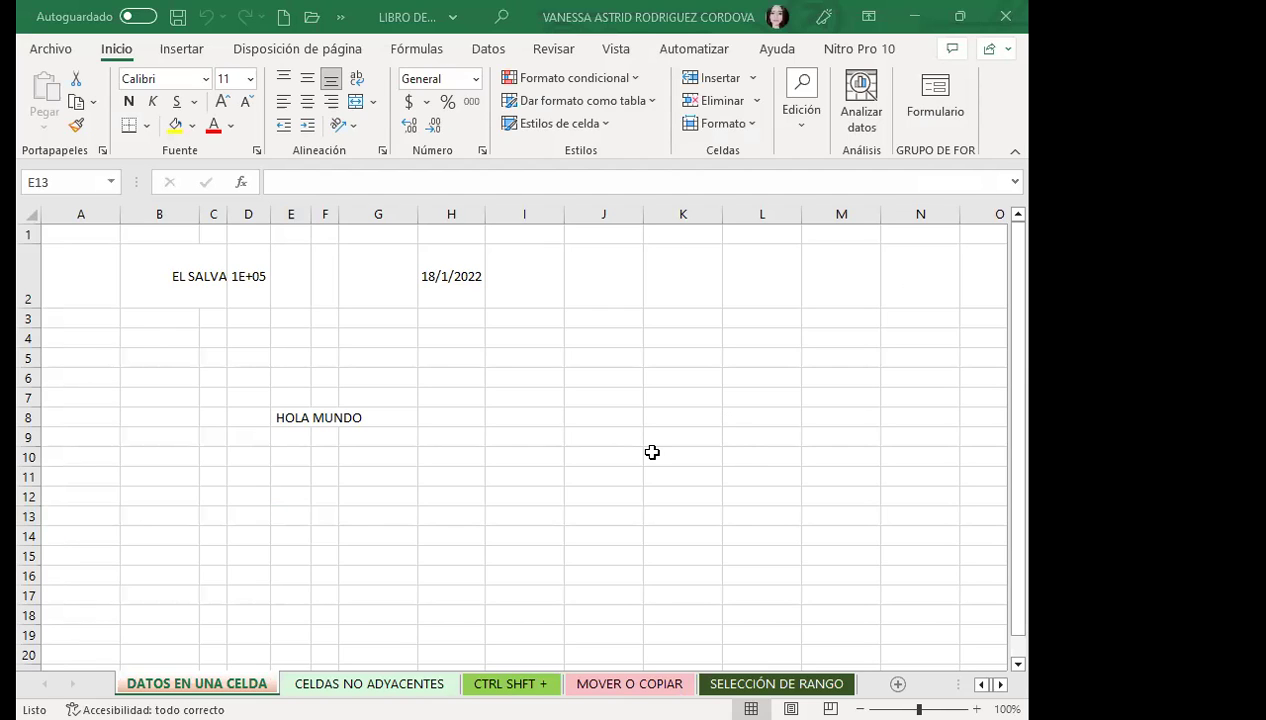
{"action": "key", "text": "alt+Tab"}
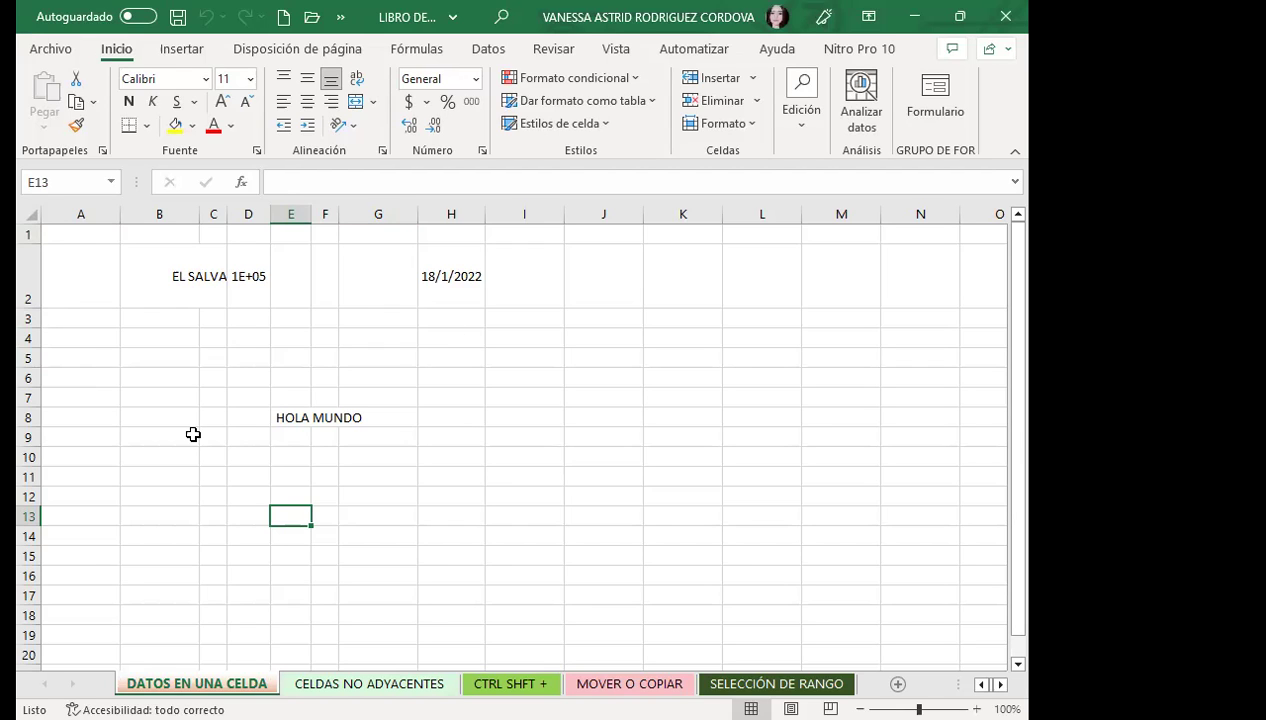
{"action": "left_click", "coordinate": [171, 340]}
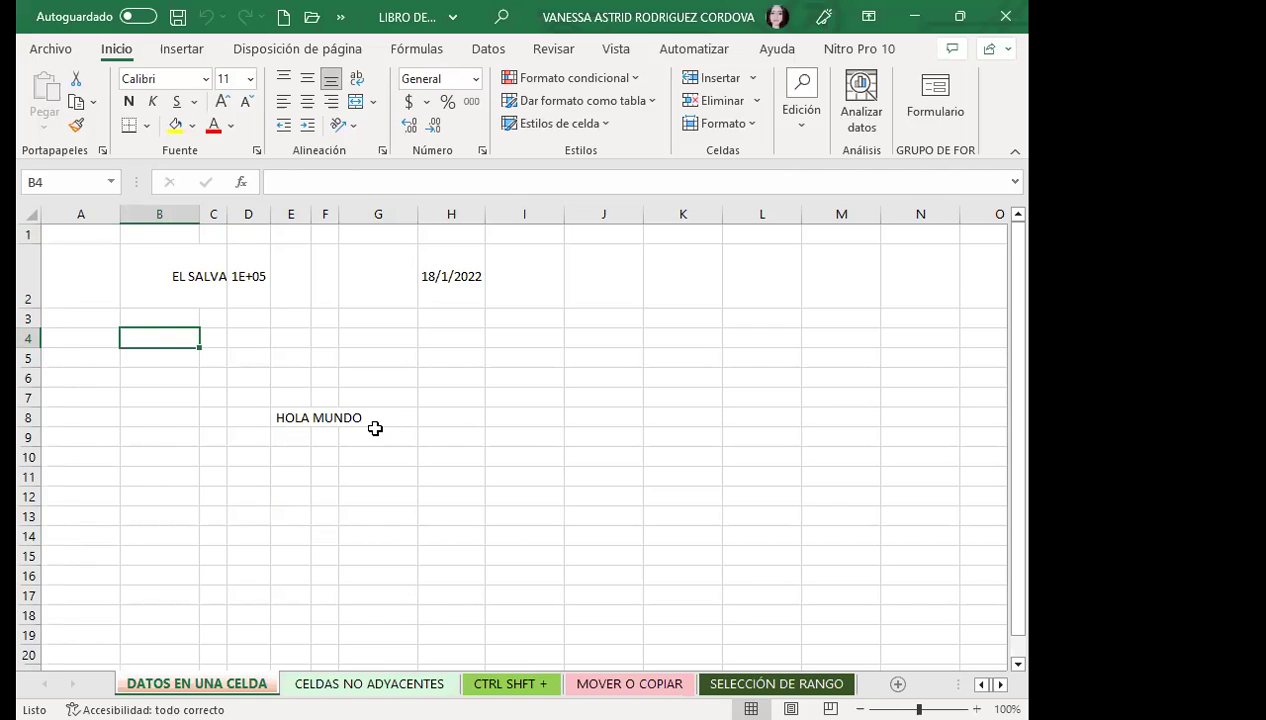
{"action": "left_click", "coordinate": [280, 181]}
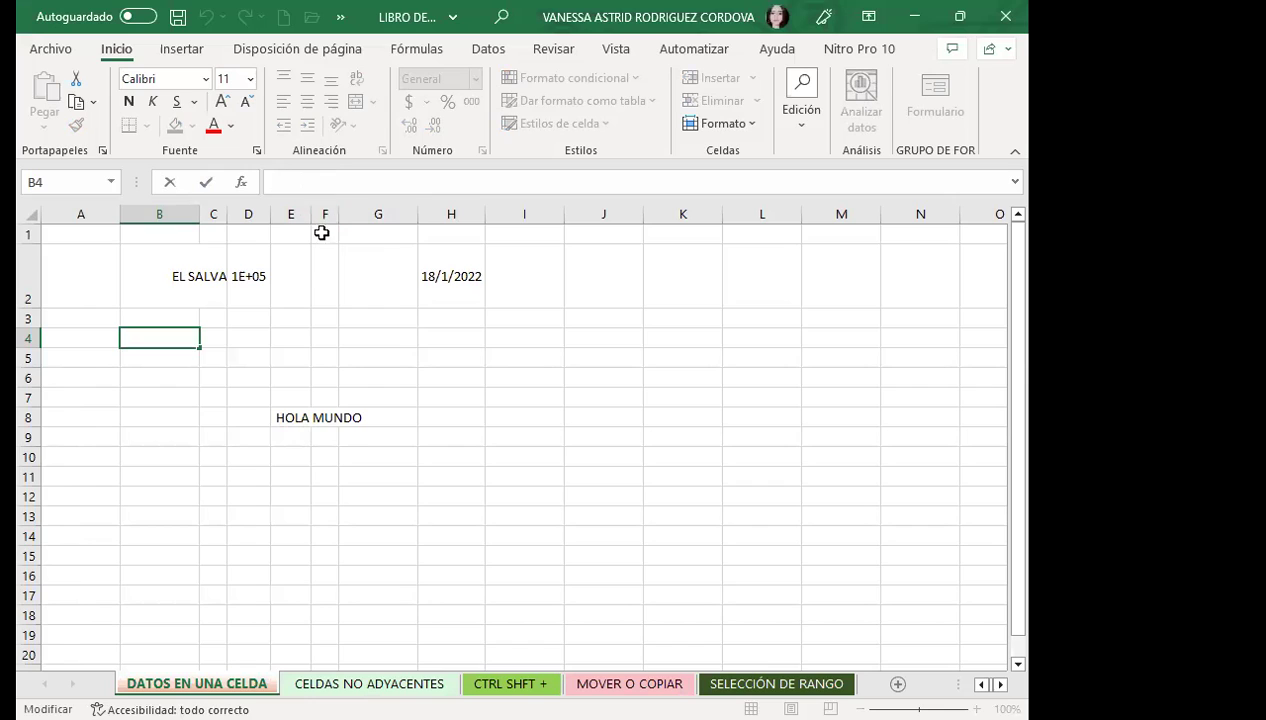
{"action": "left_click", "coordinate": [327, 418]}
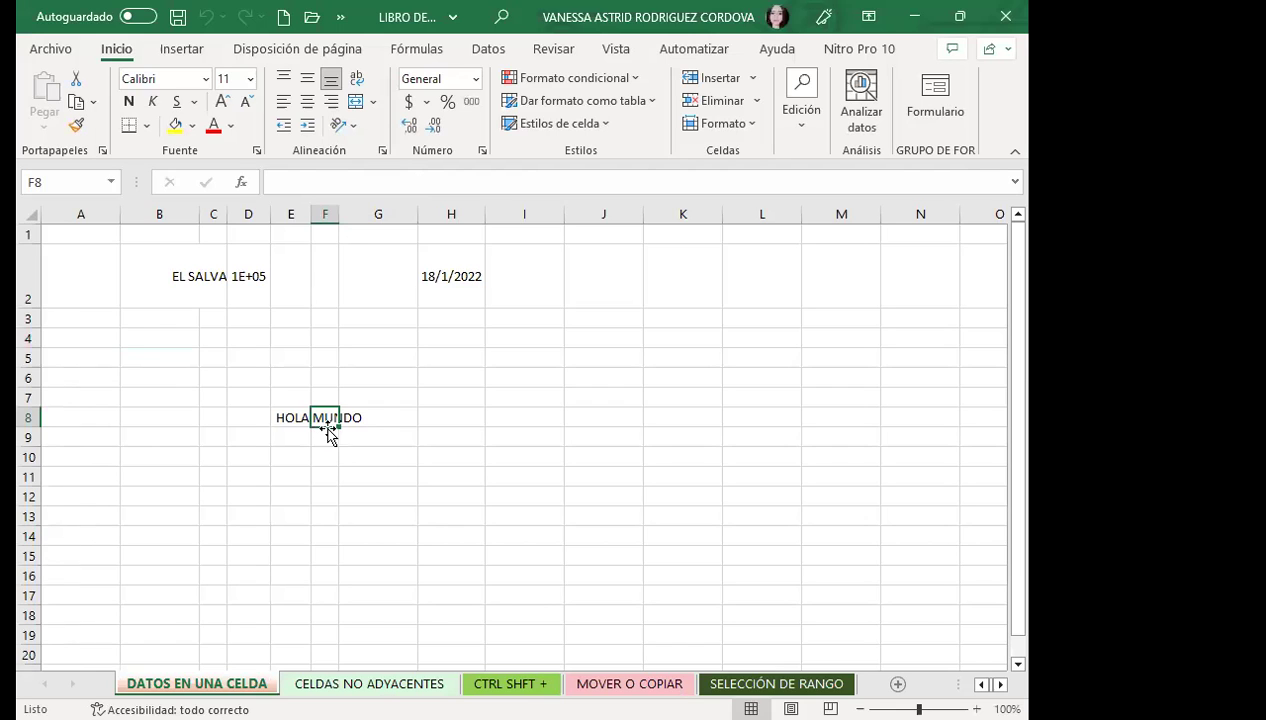
{"action": "left_click", "coordinate": [289, 418]}
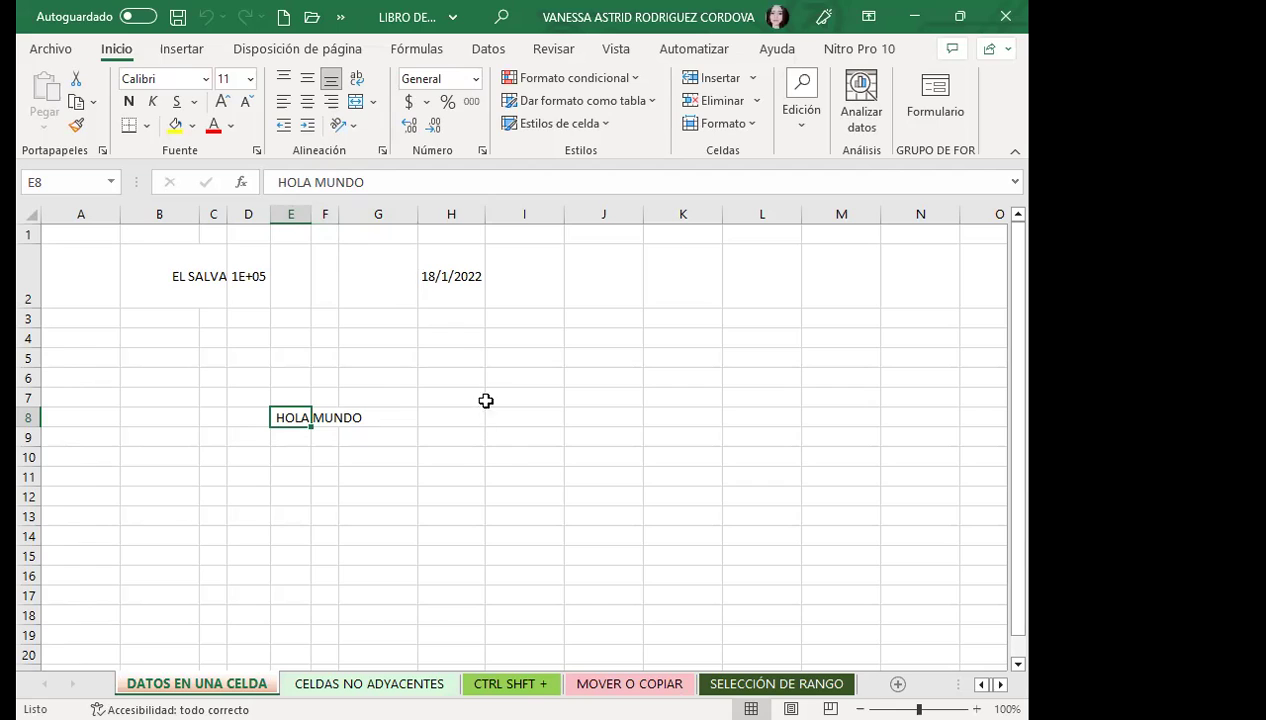
{"action": "left_click", "coordinate": [525, 375]}
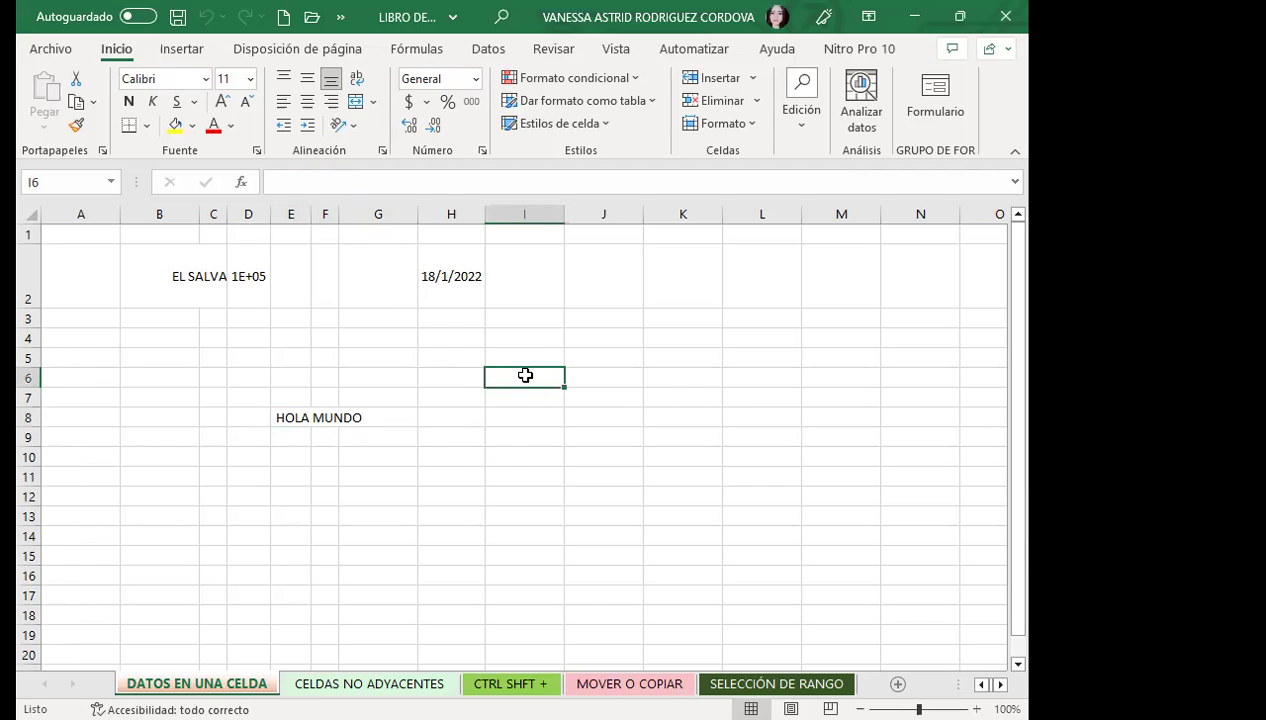
{"action": "left_click_drag", "start_coordinate": [520, 318], "coordinate": [739, 480]}
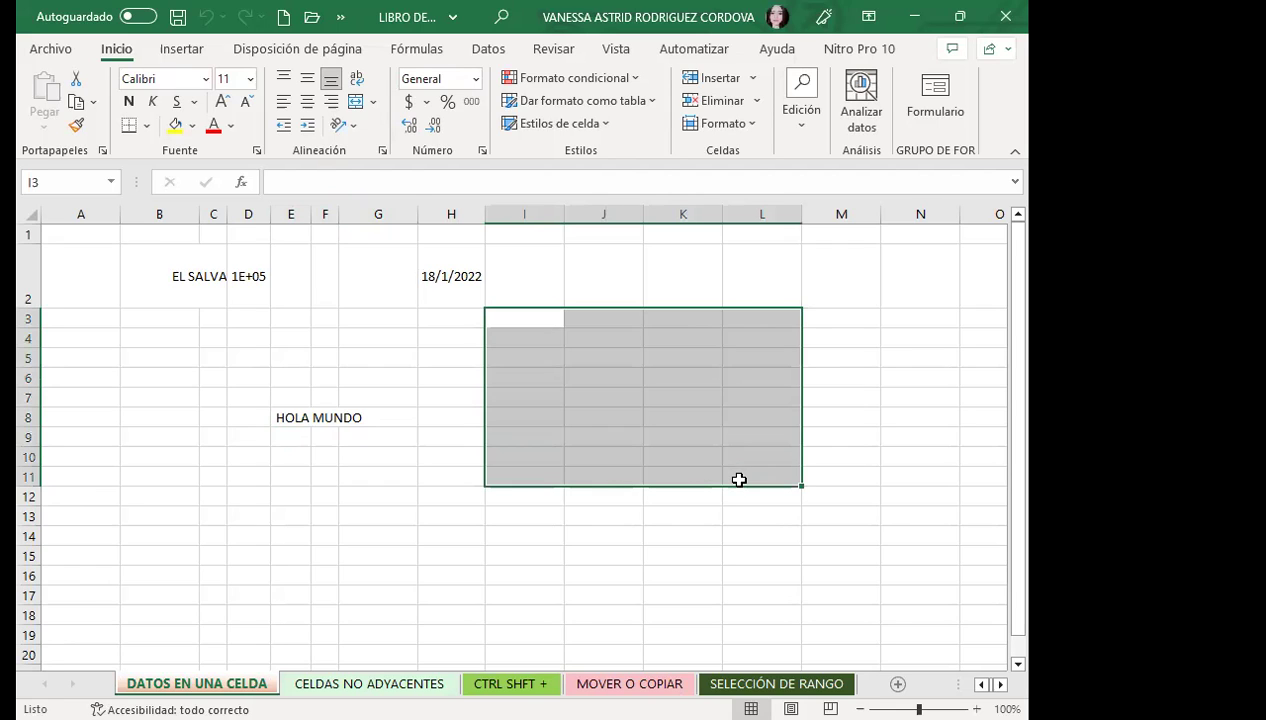
{"action": "left_click", "coordinate": [291, 417]}
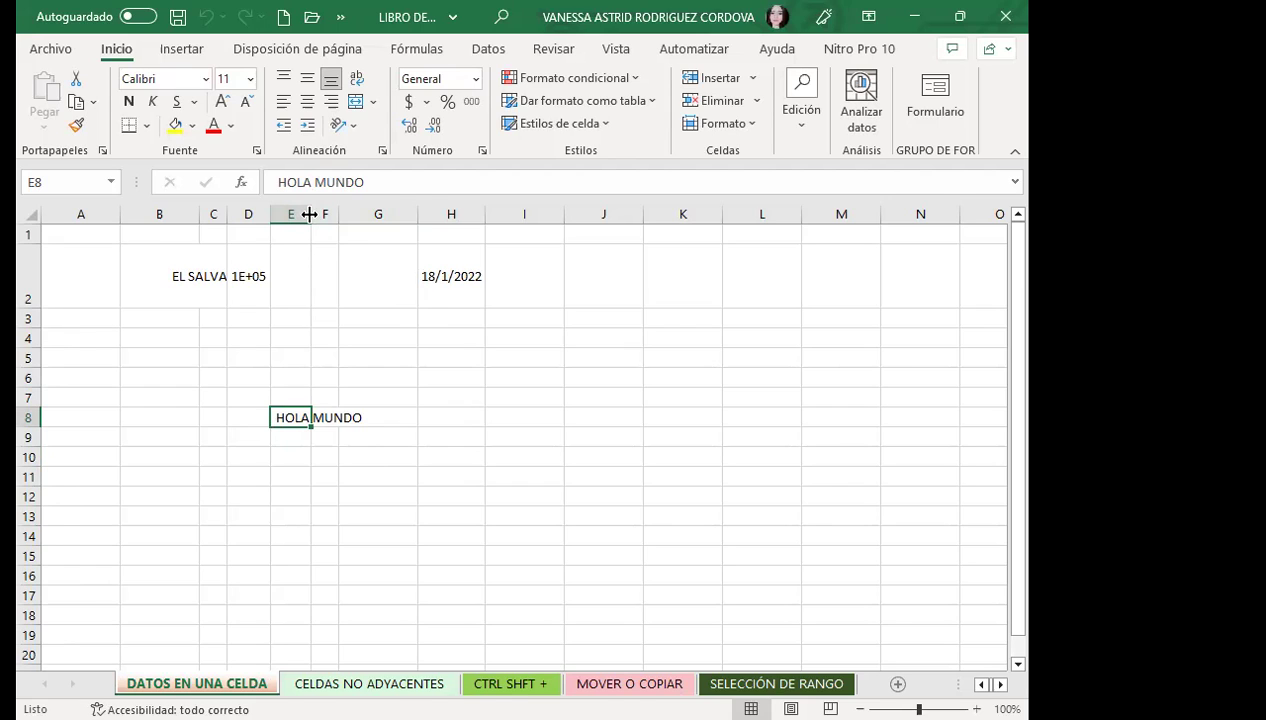
Widen column E to about 12.71 to fit HOLA MUNDO, then narrow it to about 33 pixels.
{"action": "left_click_drag", "start_coordinate": [310, 214], "coordinate": [312, 214]}
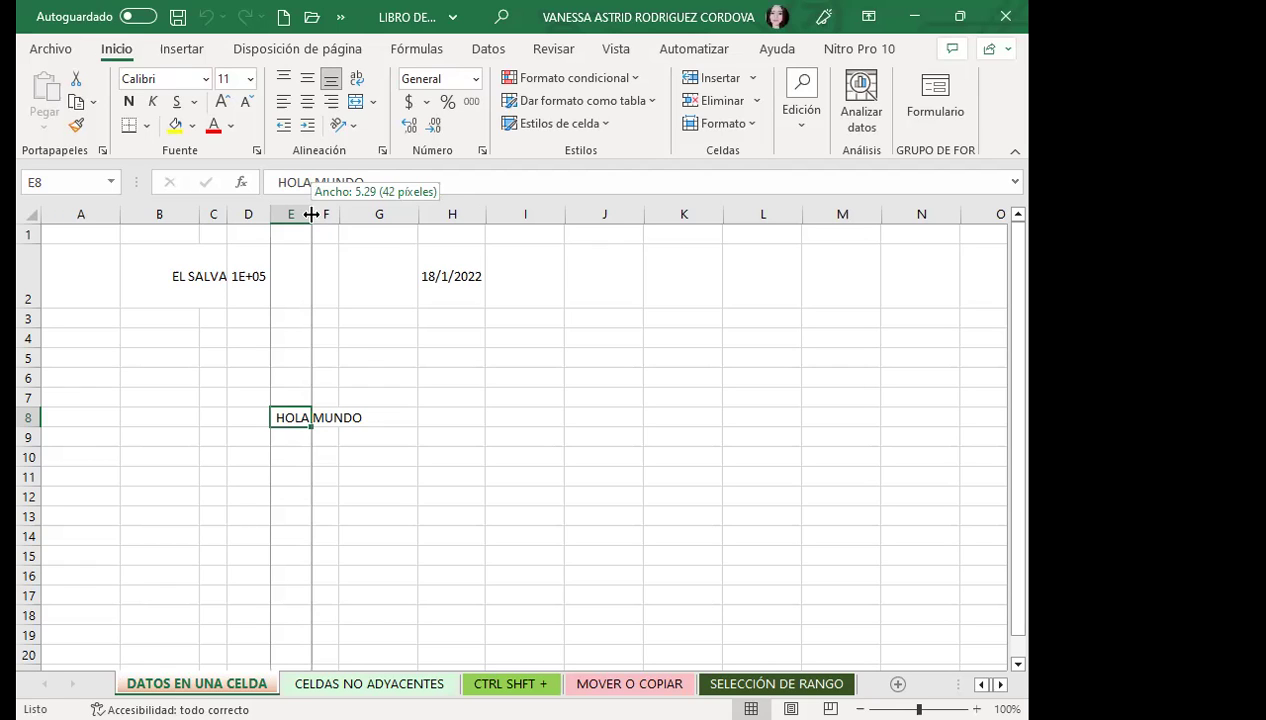
{"action": "left_click_drag", "start_coordinate": [312, 214], "coordinate": [363, 228]}
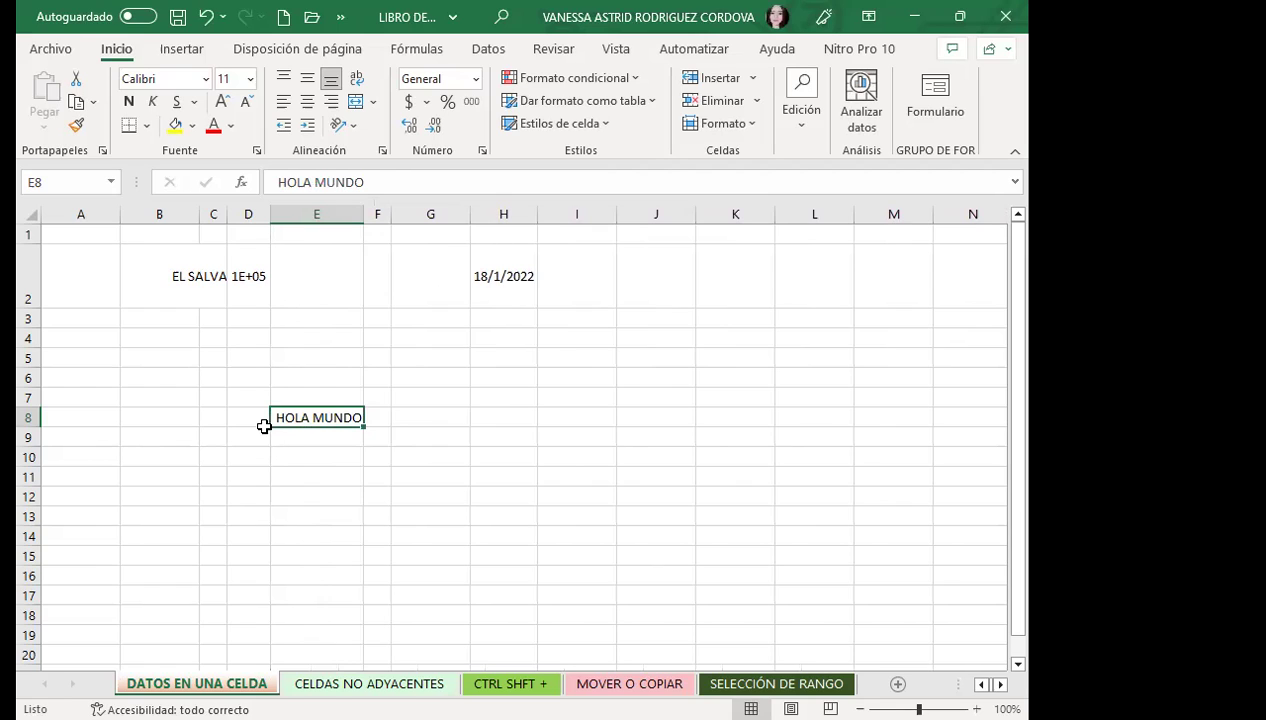
{"action": "left_click", "coordinate": [337, 459]}
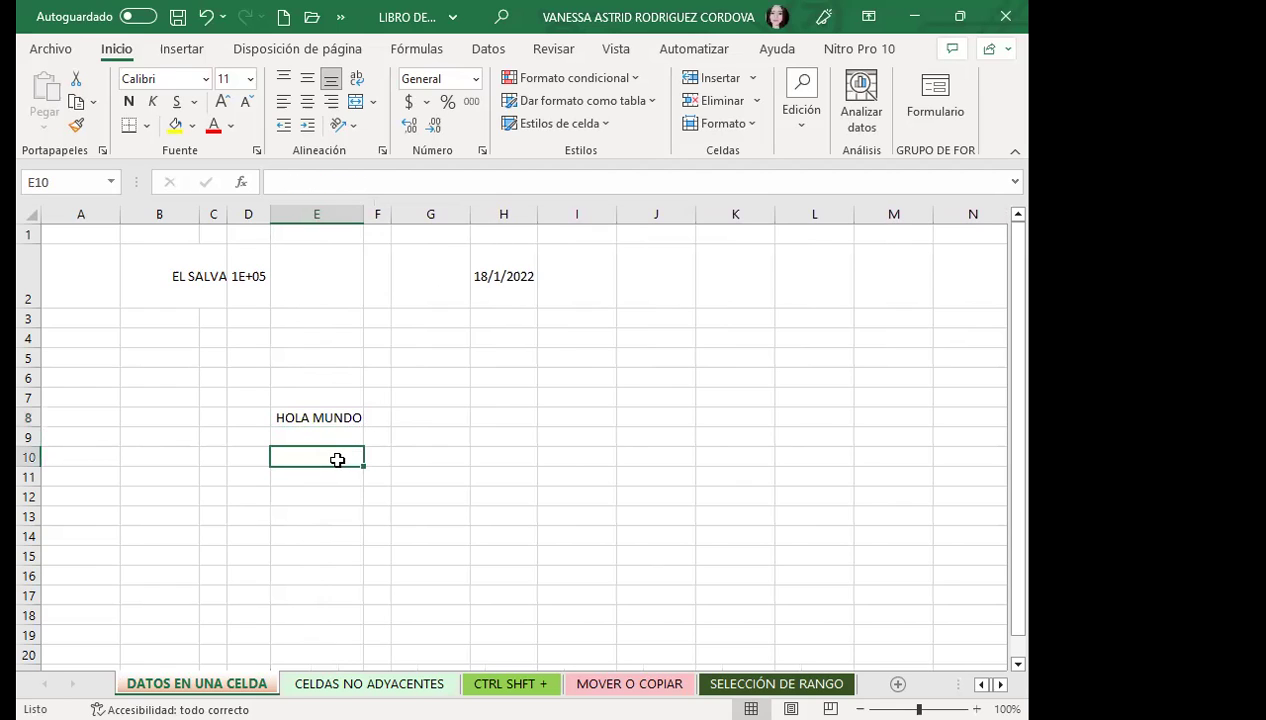
{"action": "left_click_drag", "start_coordinate": [363, 213], "coordinate": [363, 213]}
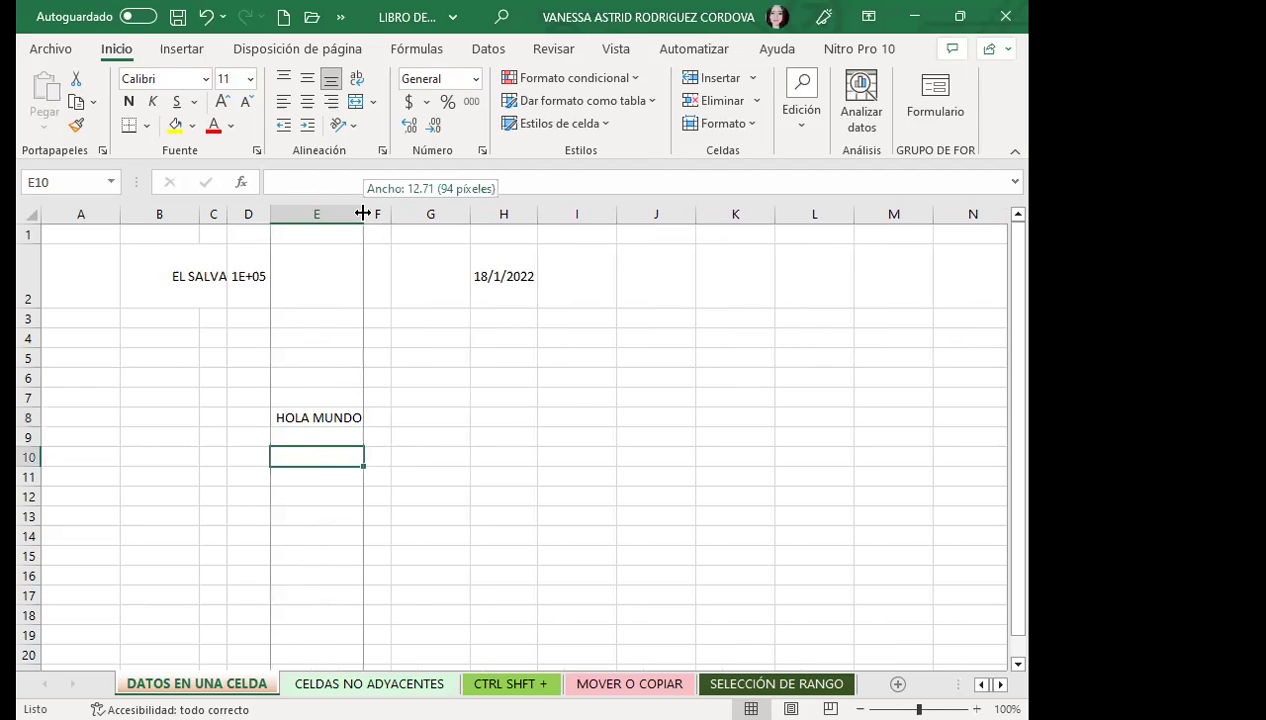
{"action": "left_click_drag", "start_coordinate": [363, 213], "coordinate": [301, 213]}
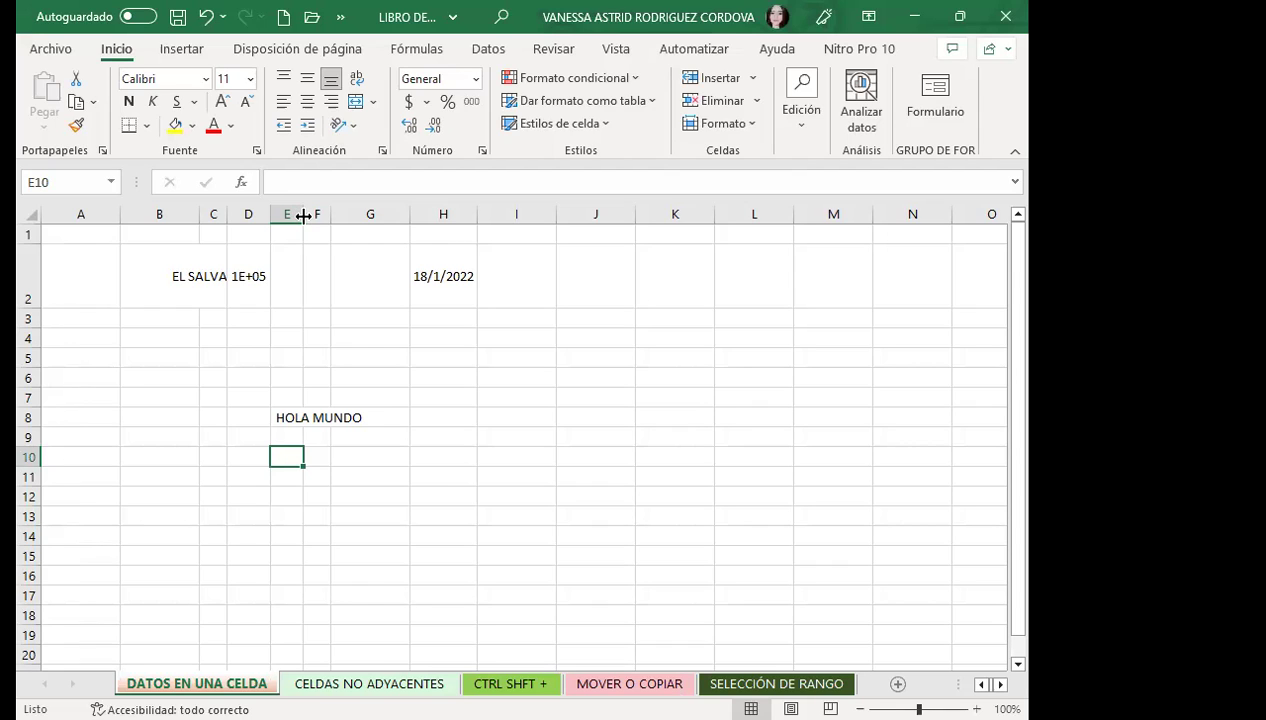
Try AutoFit and narrowing on column E, finally leaving it about 6.29 wide (49 pixels).
{"action": "double_click", "coordinate": [303, 215]}
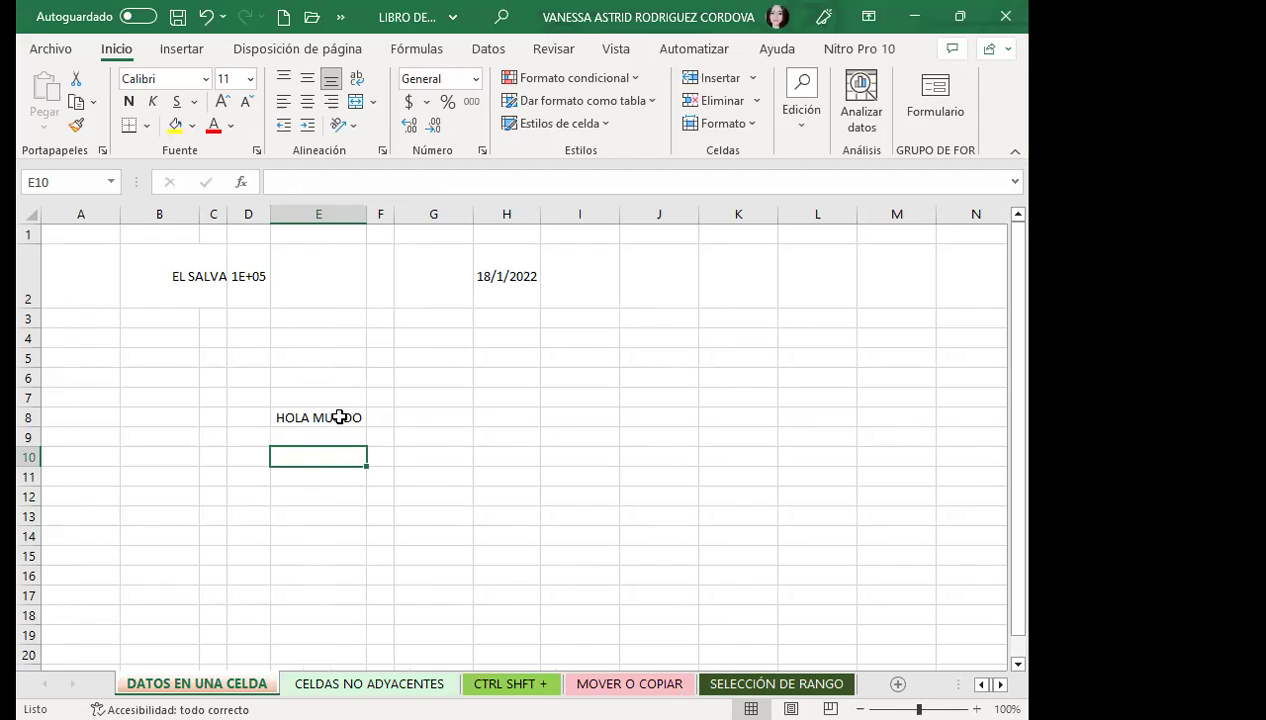
{"action": "left_click_drag", "start_coordinate": [367, 214], "coordinate": [313, 214]}
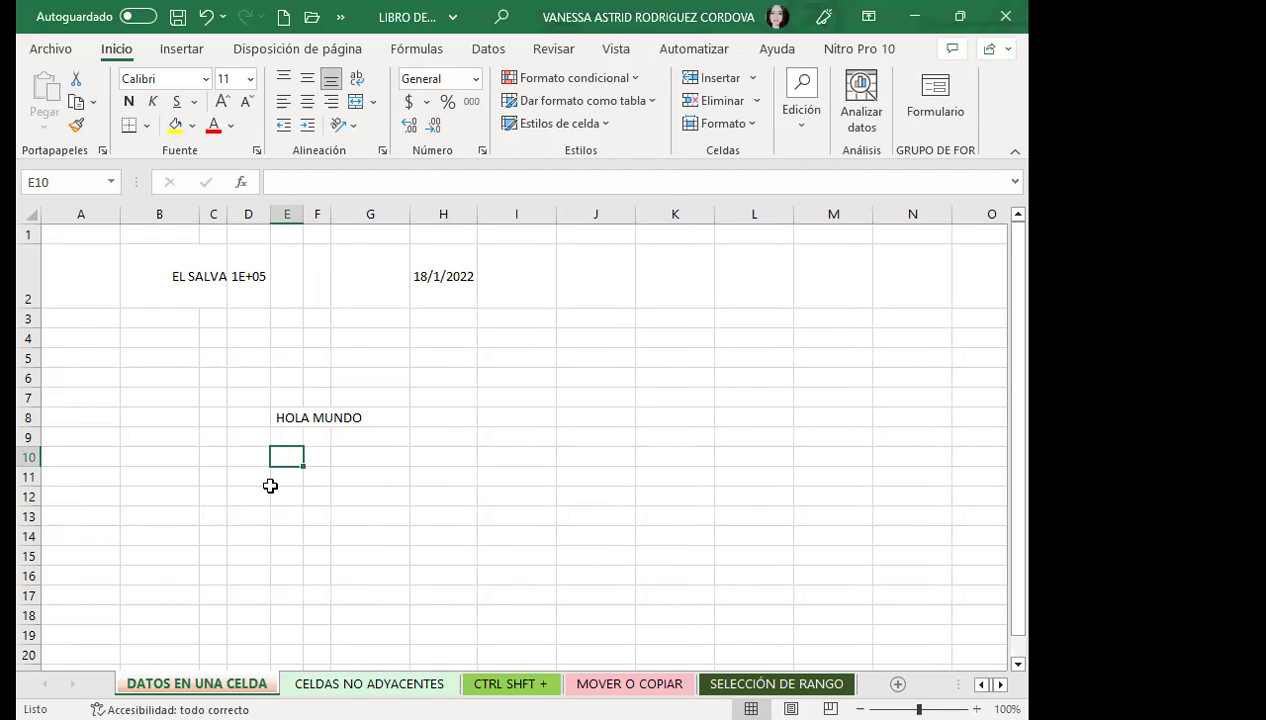
{"action": "double_click", "coordinate": [304, 214]}
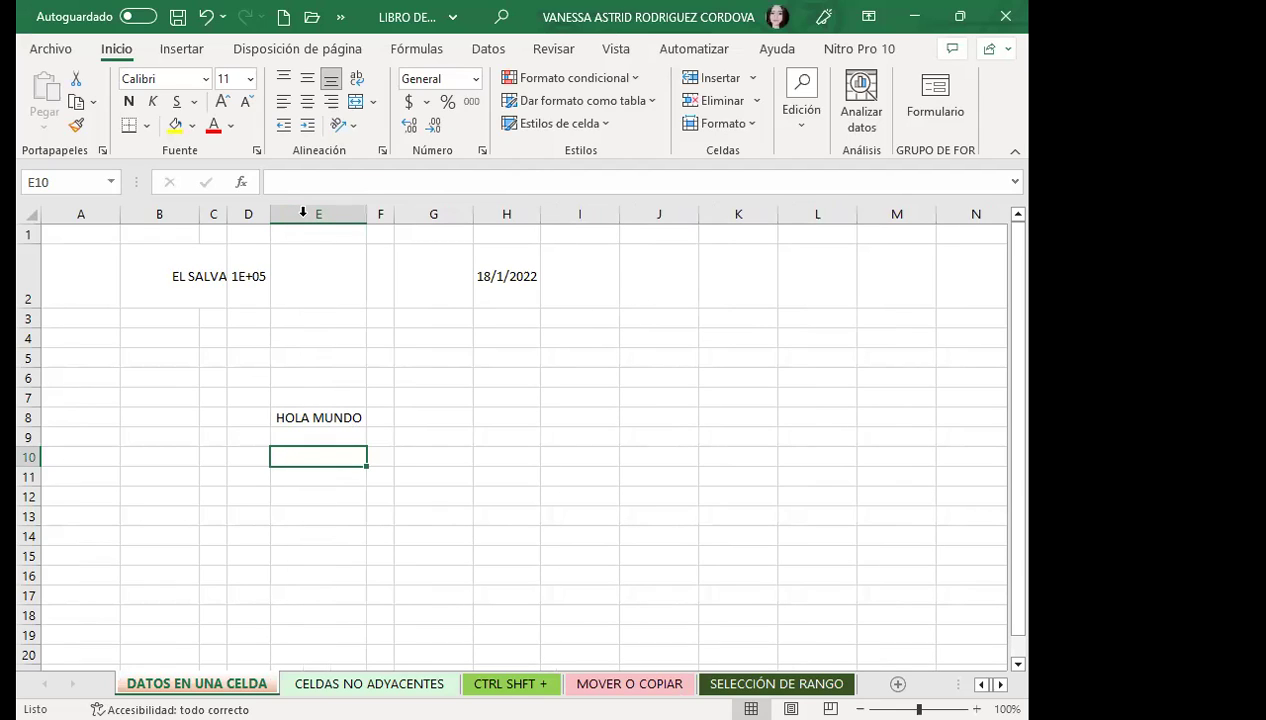
{"action": "left_click_drag", "start_coordinate": [367, 216], "coordinate": [306, 216]}
{"action": "left_click", "coordinate": [286, 418]}
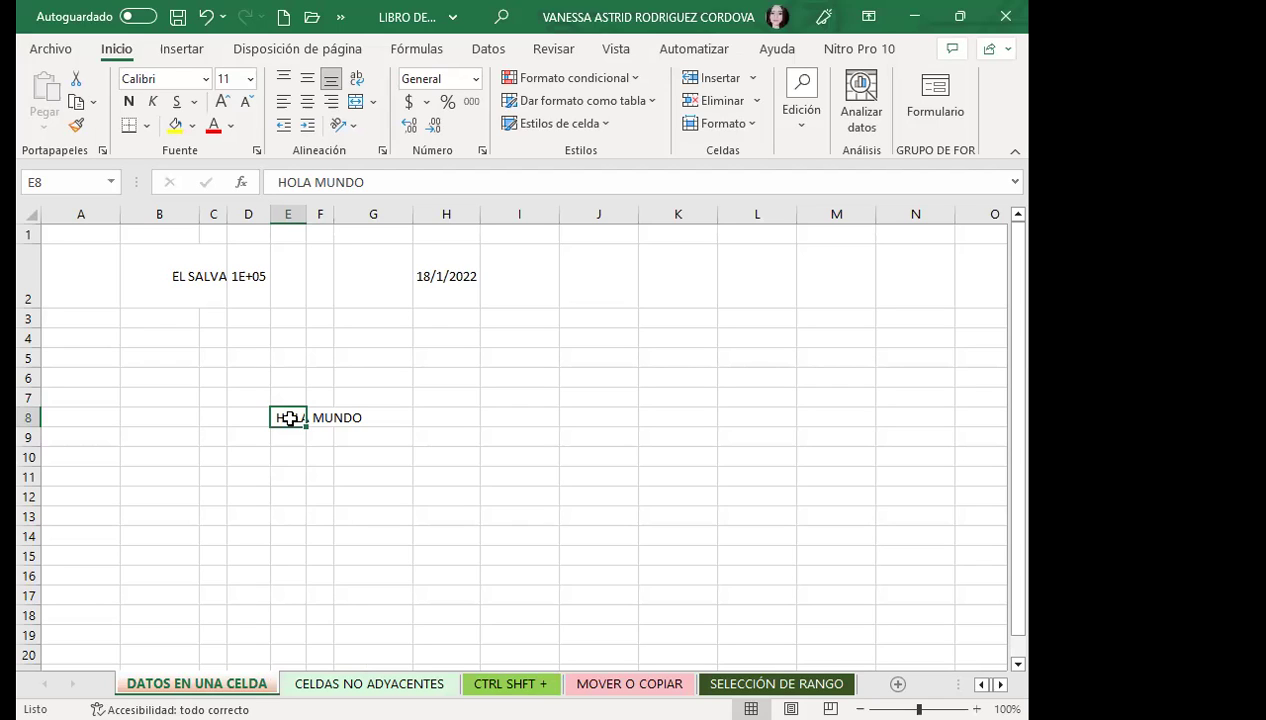
{"action": "mouse_move", "coordinate": [306, 216]}
{"action": "left_mouse_down"}
{"action": "mouse_move", "coordinate": [352, 216]}
{"action": "mouse_move", "coordinate": [307, 220]}
{"action": "left_mouse_up"}
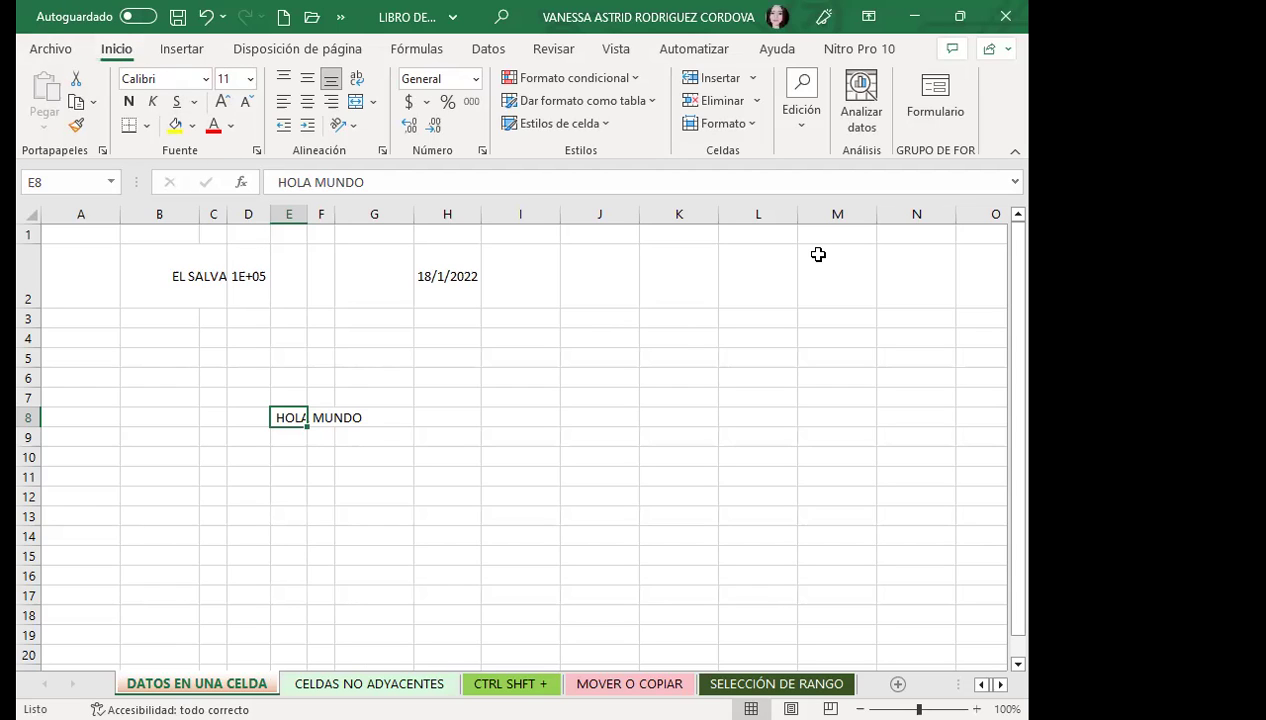
Set column E's width to 13 through Formato > Ancho de columna, then reselect E8.
{"action": "left_click", "coordinate": [753, 124]}
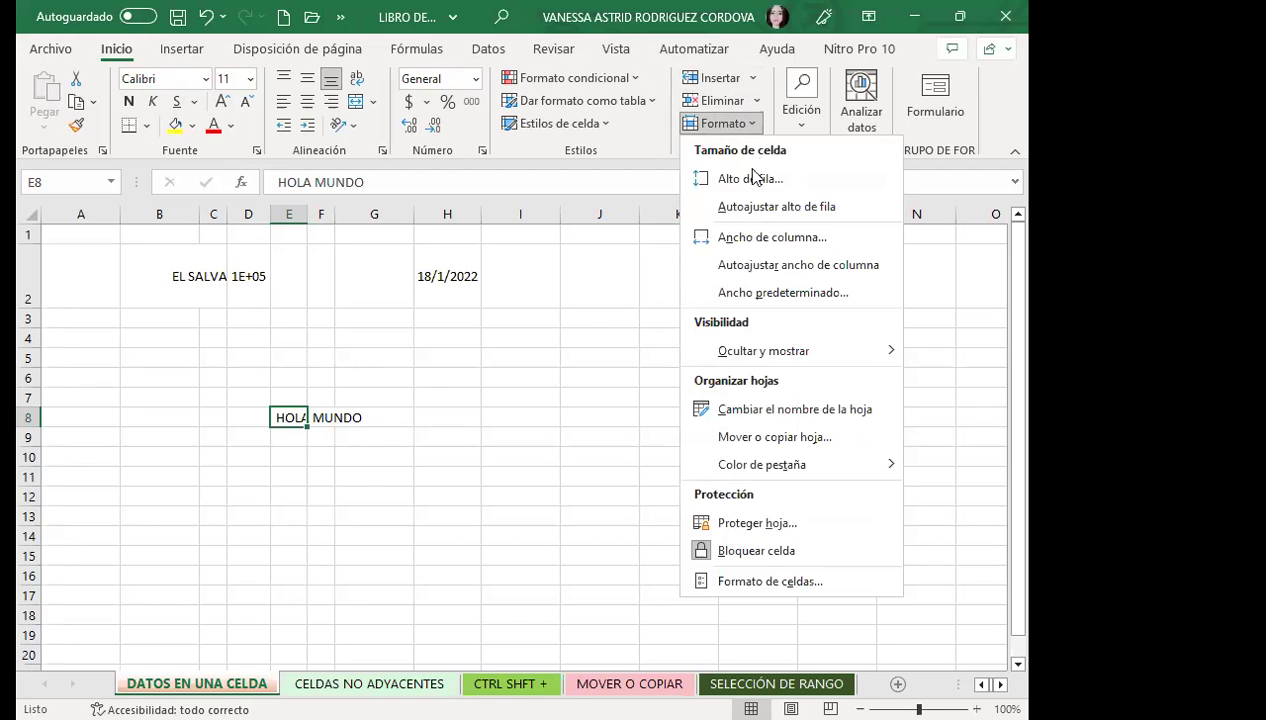
{"action": "left_click", "coordinate": [755, 245]}
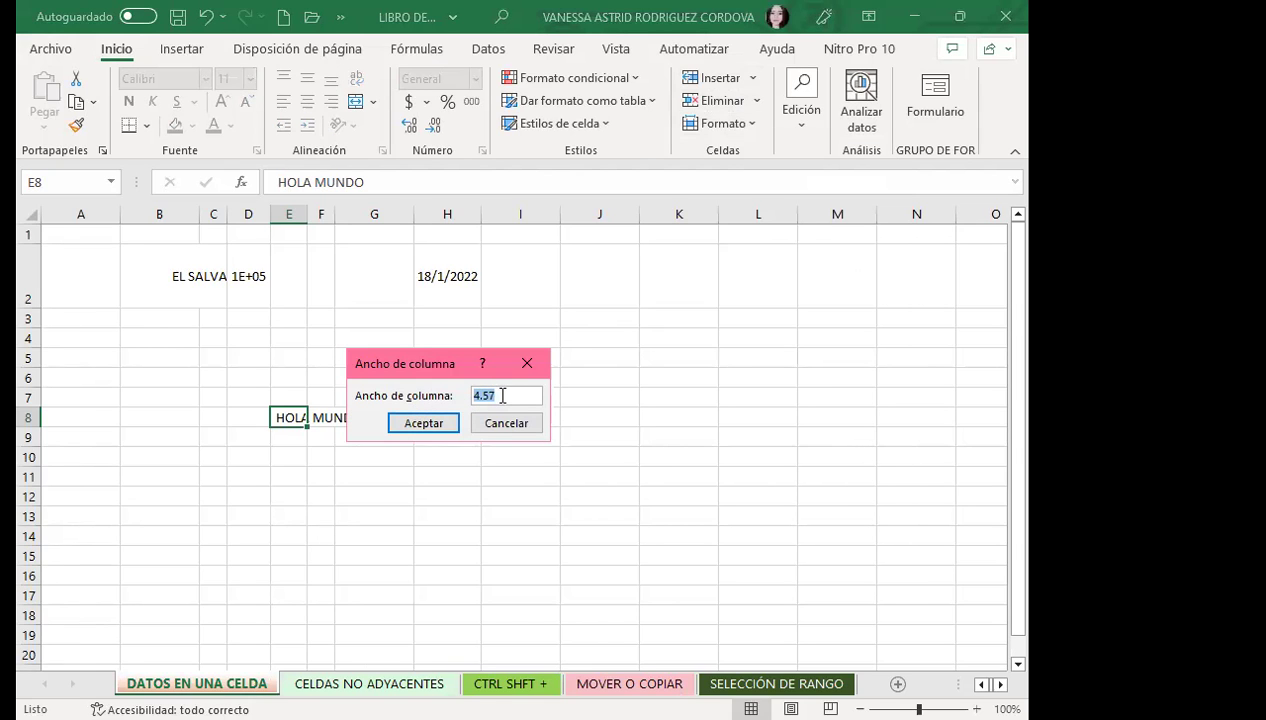
{"action": "type", "text": "13"}
{"action": "left_click", "coordinate": [416, 424]}
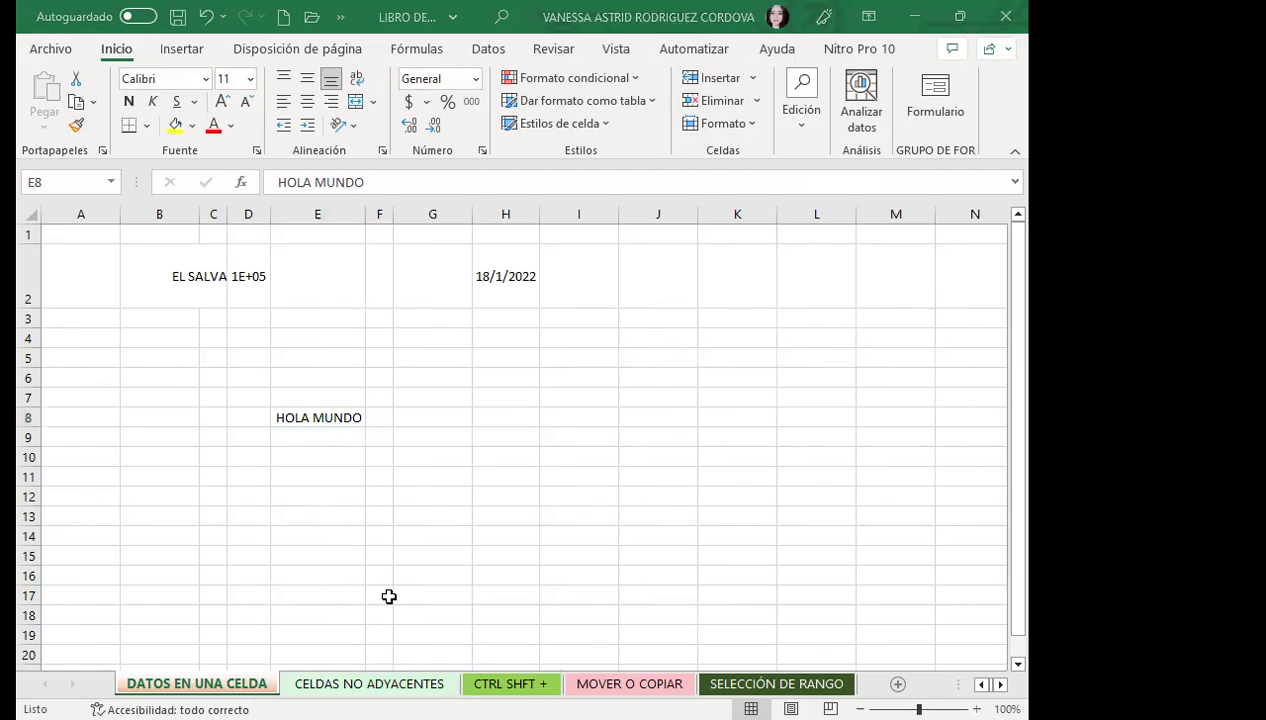
{"action": "left_click", "coordinate": [333, 418]}
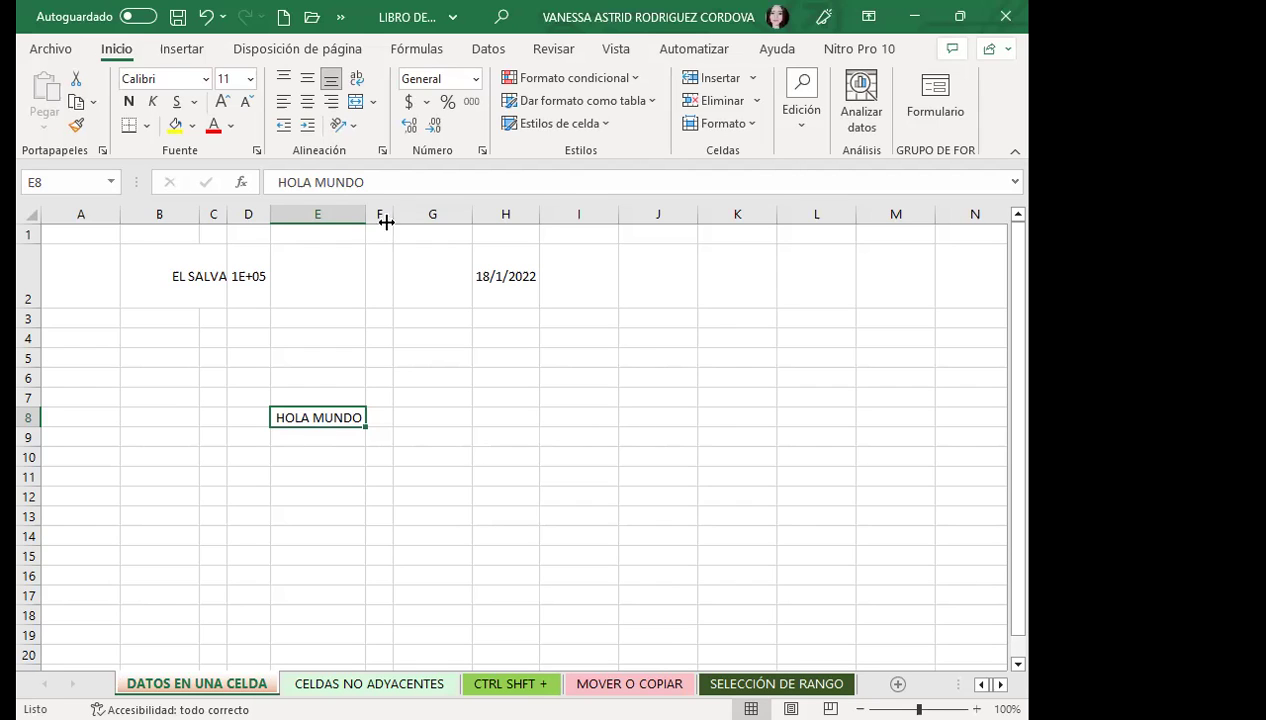
{"action": "left_click_drag", "start_coordinate": [366, 214], "coordinate": [316, 216]}
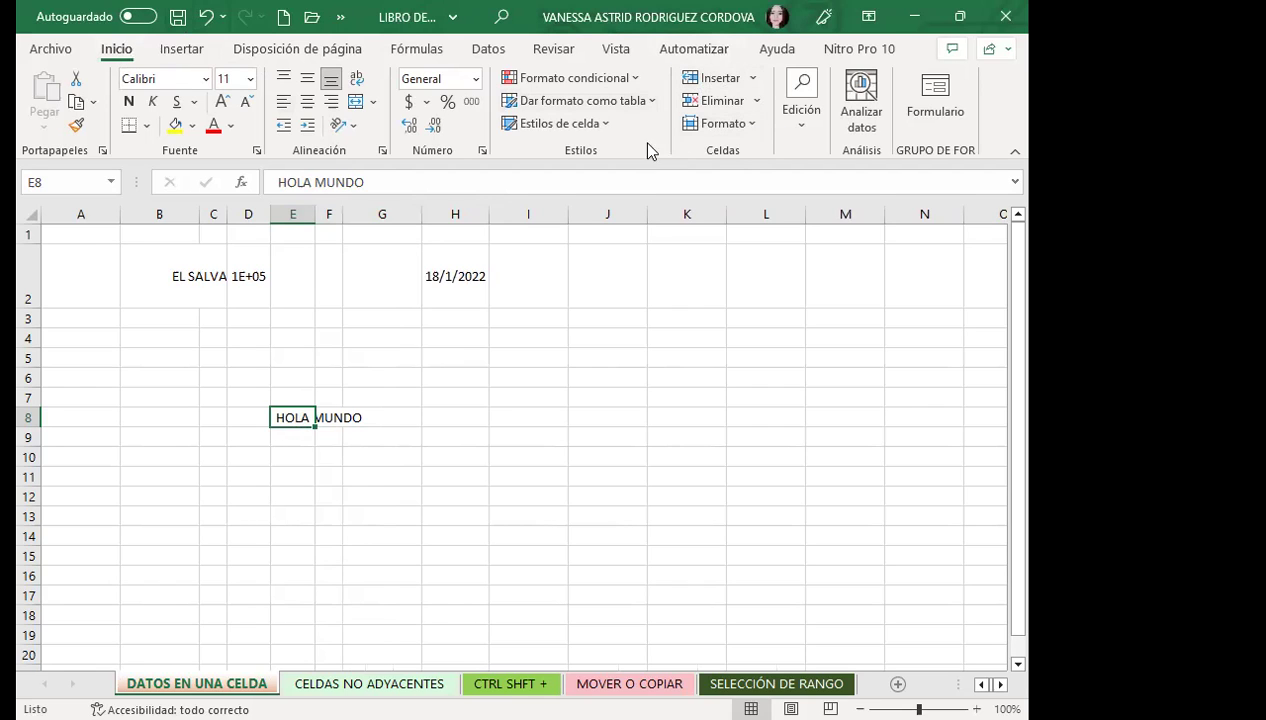
{"action": "left_click", "coordinate": [754, 125]}
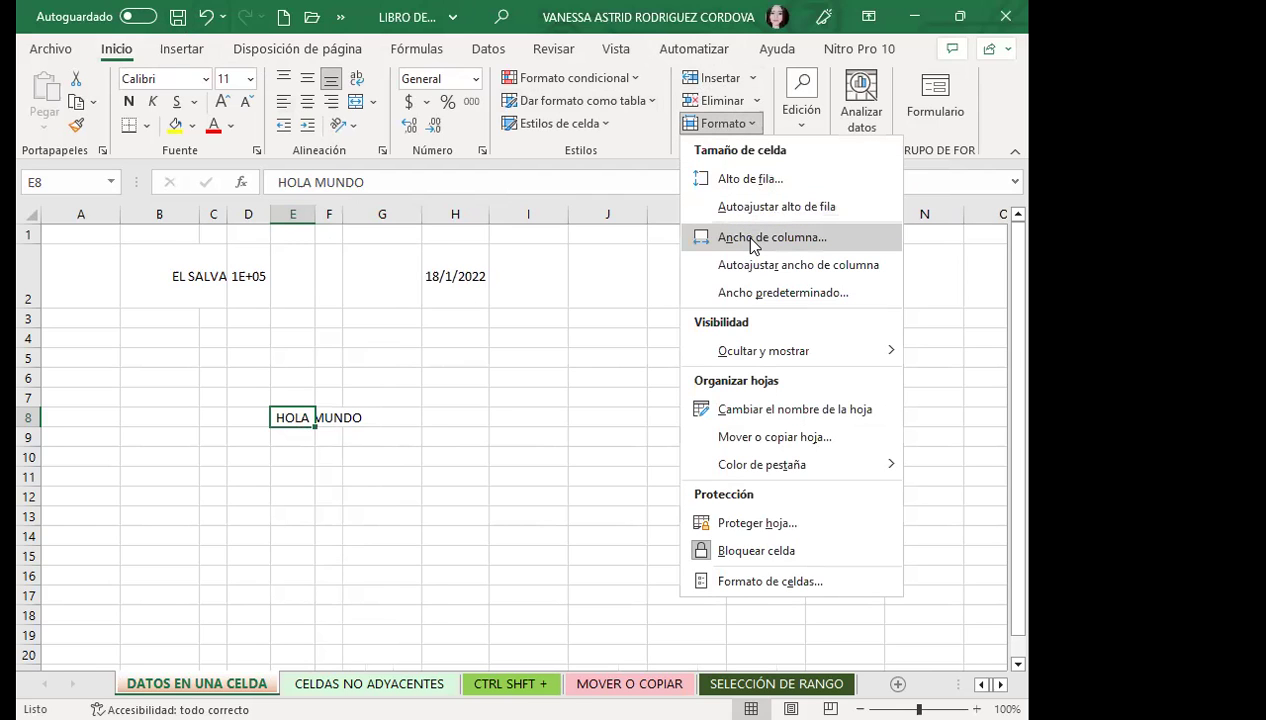
{"action": "left_click", "coordinate": [754, 240]}
{"action": "type", "text": "13"}
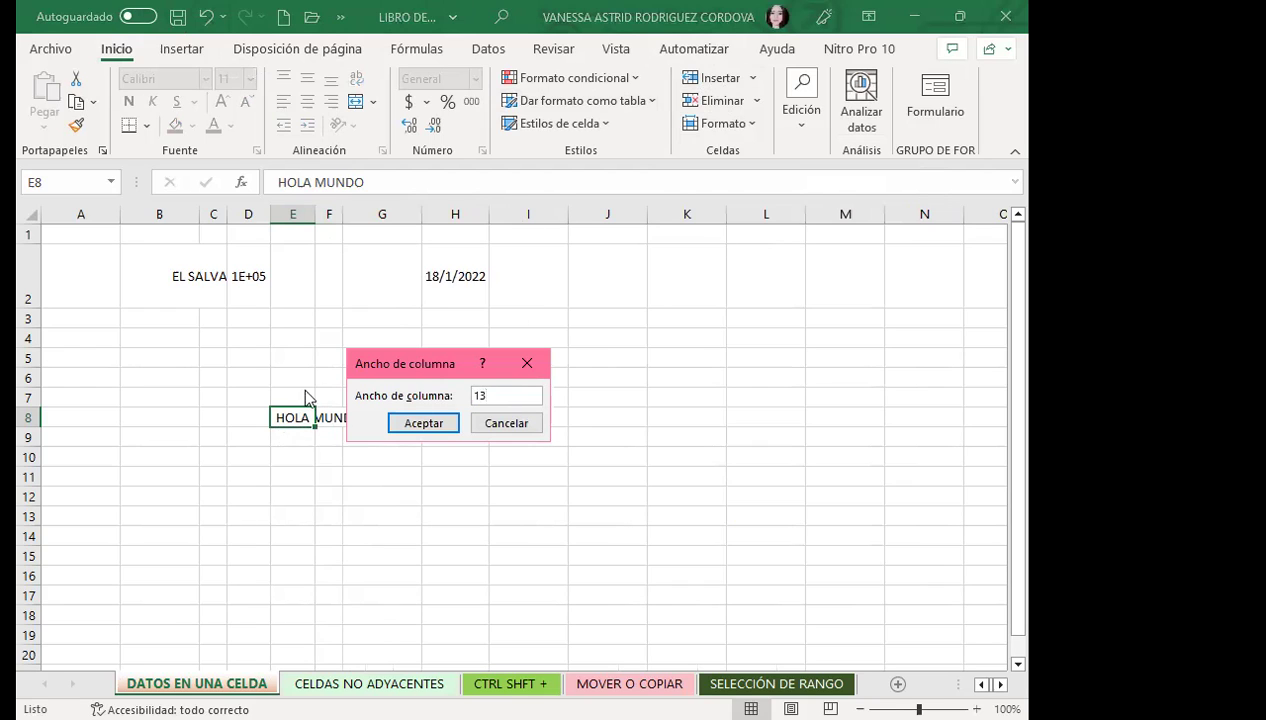
{"action": "left_click", "coordinate": [425, 427]}
{"action": "left_click", "coordinate": [312, 450]}
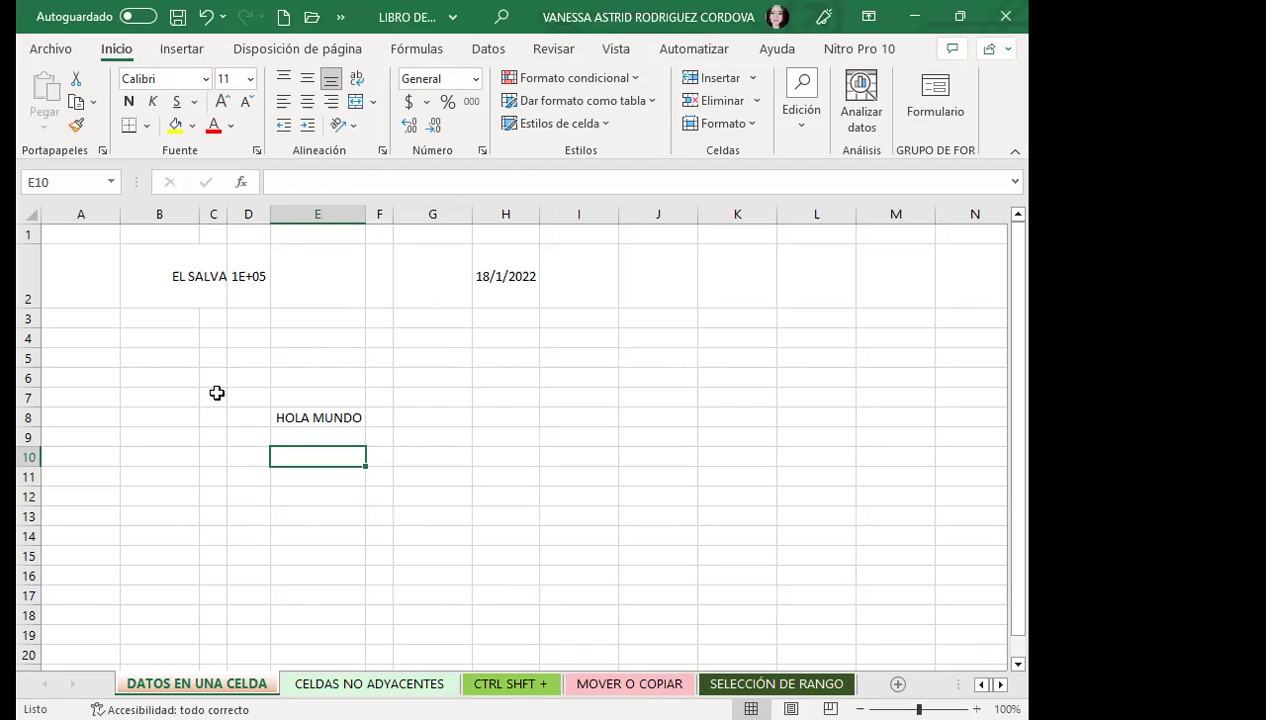
Make row 8 taller and centre HOLA MUNDO vertically in cell E8.
{"action": "left_click", "coordinate": [324, 417]}
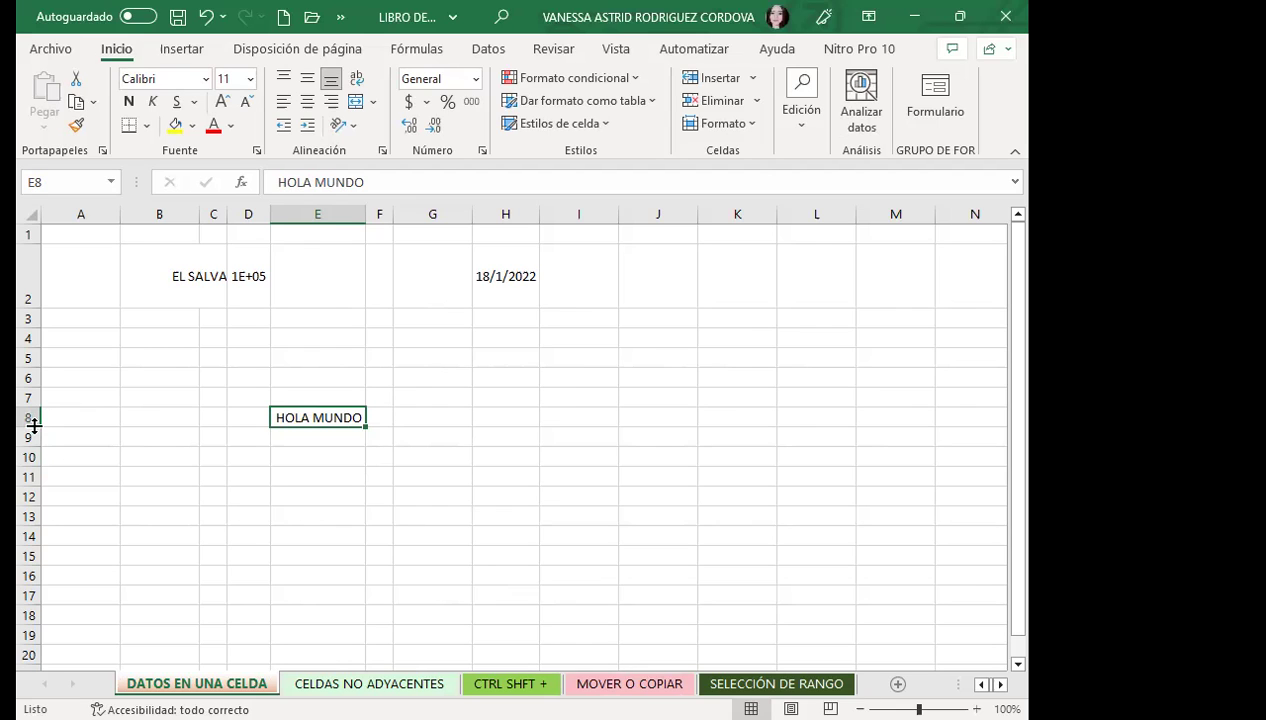
{"action": "left_click_drag", "start_coordinate": [34, 427], "coordinate": [24, 464]}
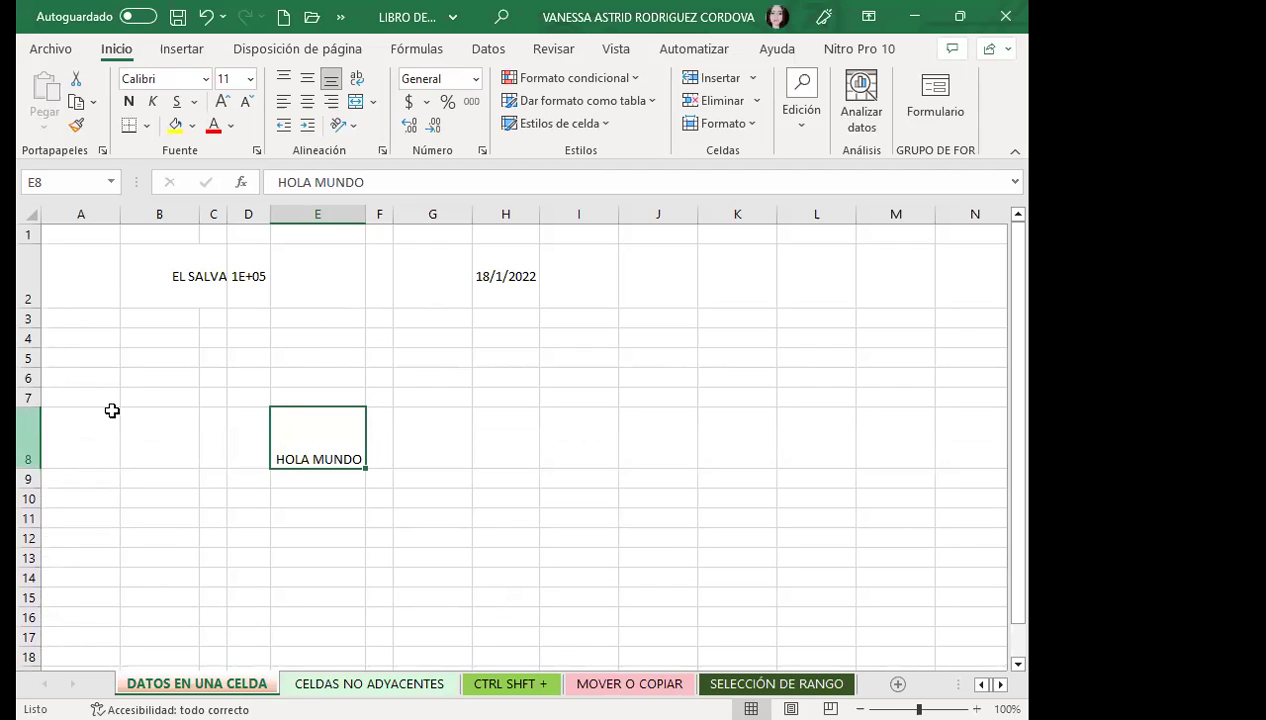
{"action": "left_click", "coordinate": [286, 500]}
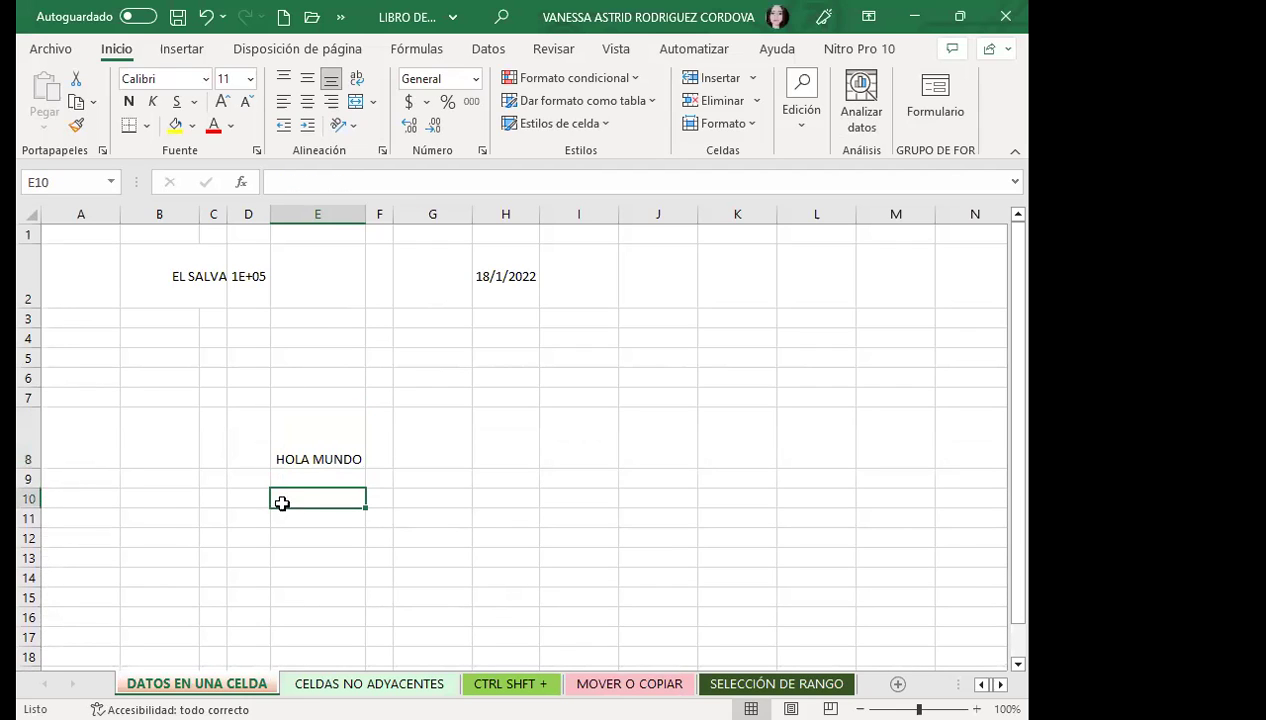
{"action": "left_click", "coordinate": [317, 442]}
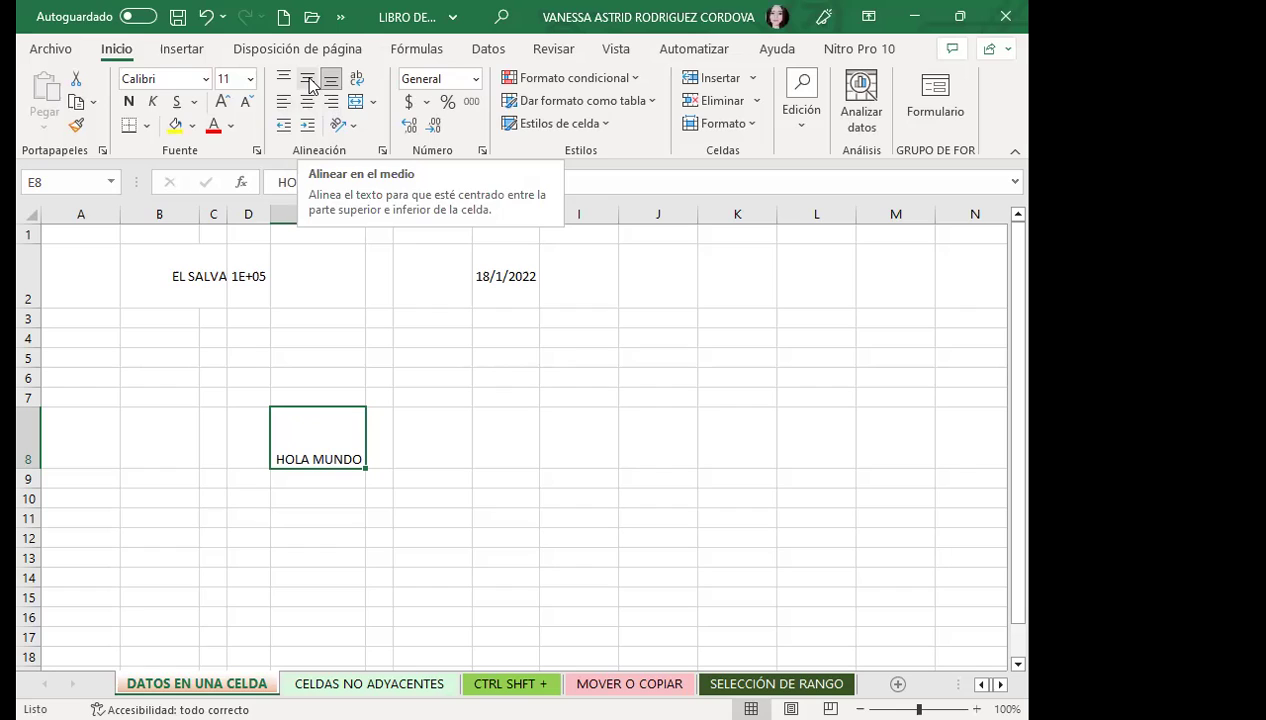
{"action": "left_click", "coordinate": [309, 80]}
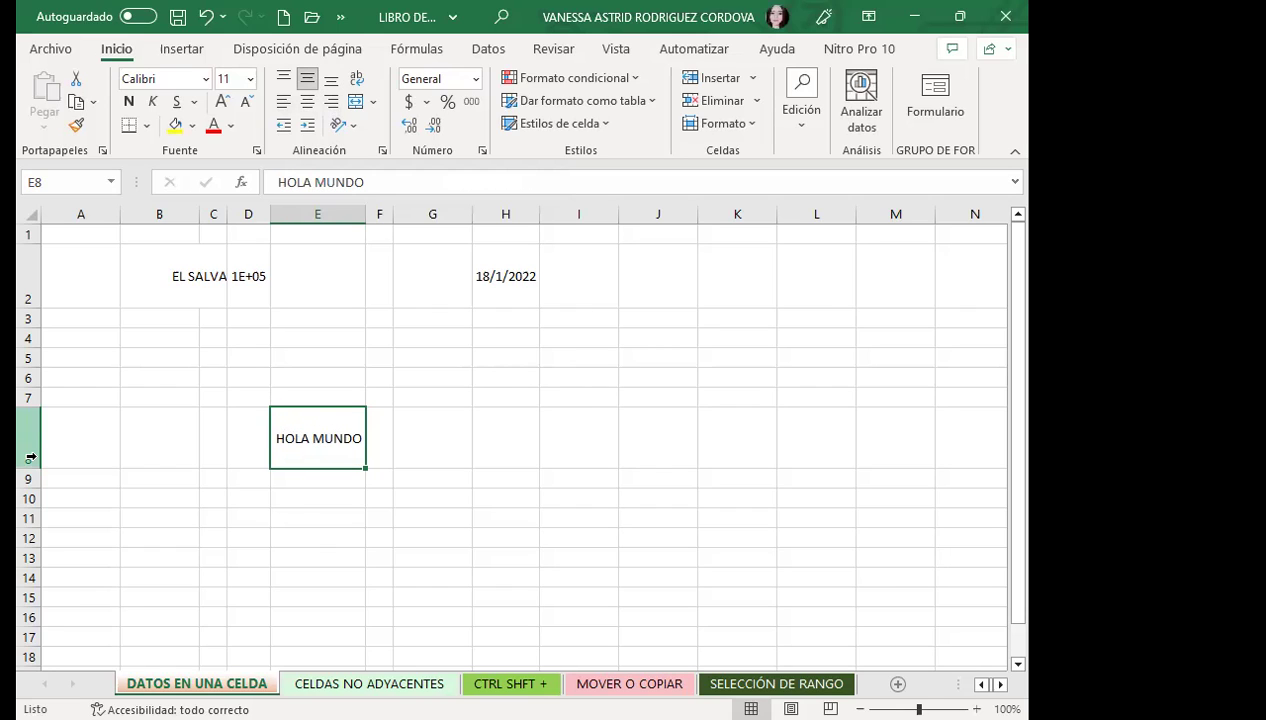
Readjust row 8's height several times, reapply middle alignment, and leave the row much taller.
{"action": "left_click_drag", "start_coordinate": [38, 465], "coordinate": [38, 533]}
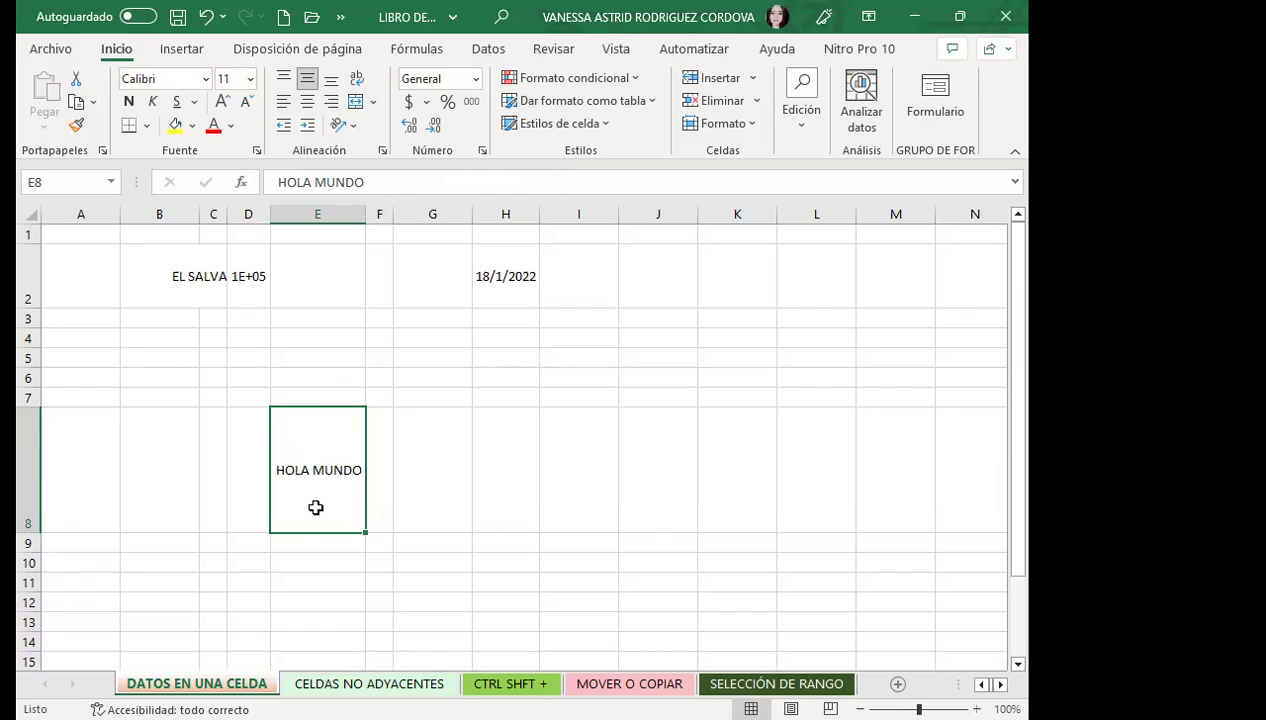
{"action": "left_click_drag", "start_coordinate": [32, 533], "coordinate": [32, 468]}
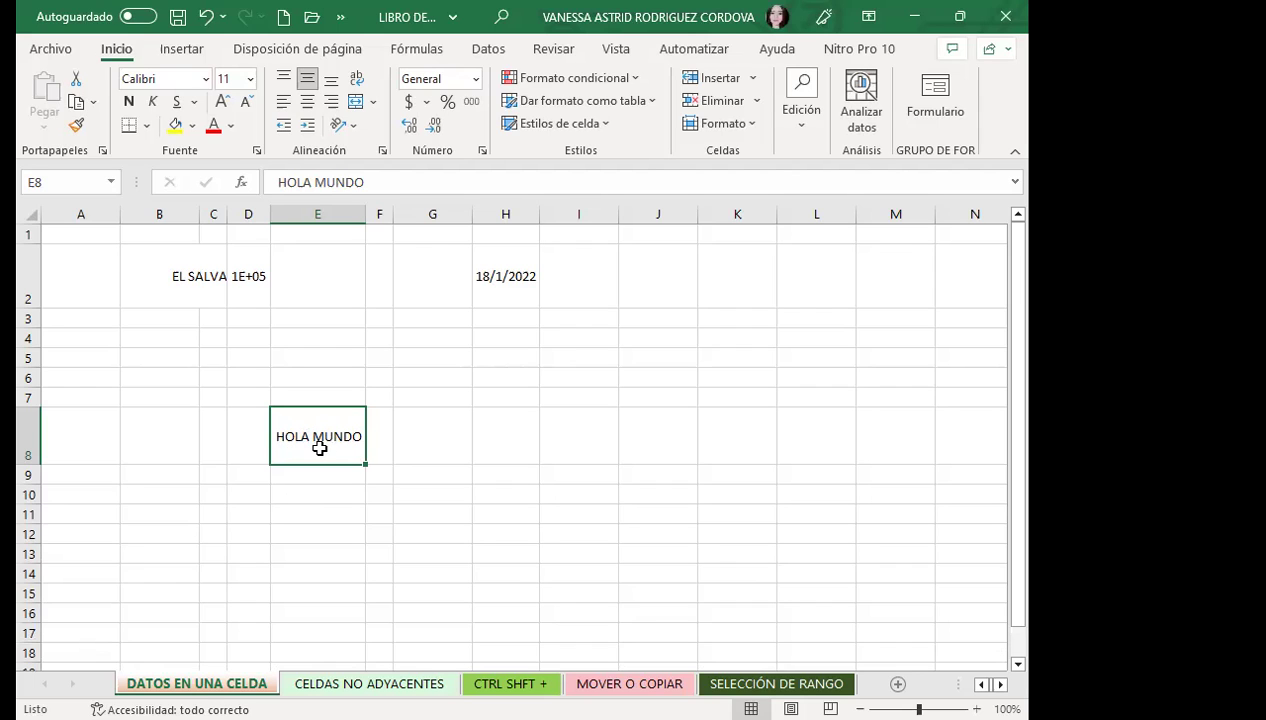
{"action": "left_click_drag", "start_coordinate": [30, 465], "coordinate": [30, 427]}
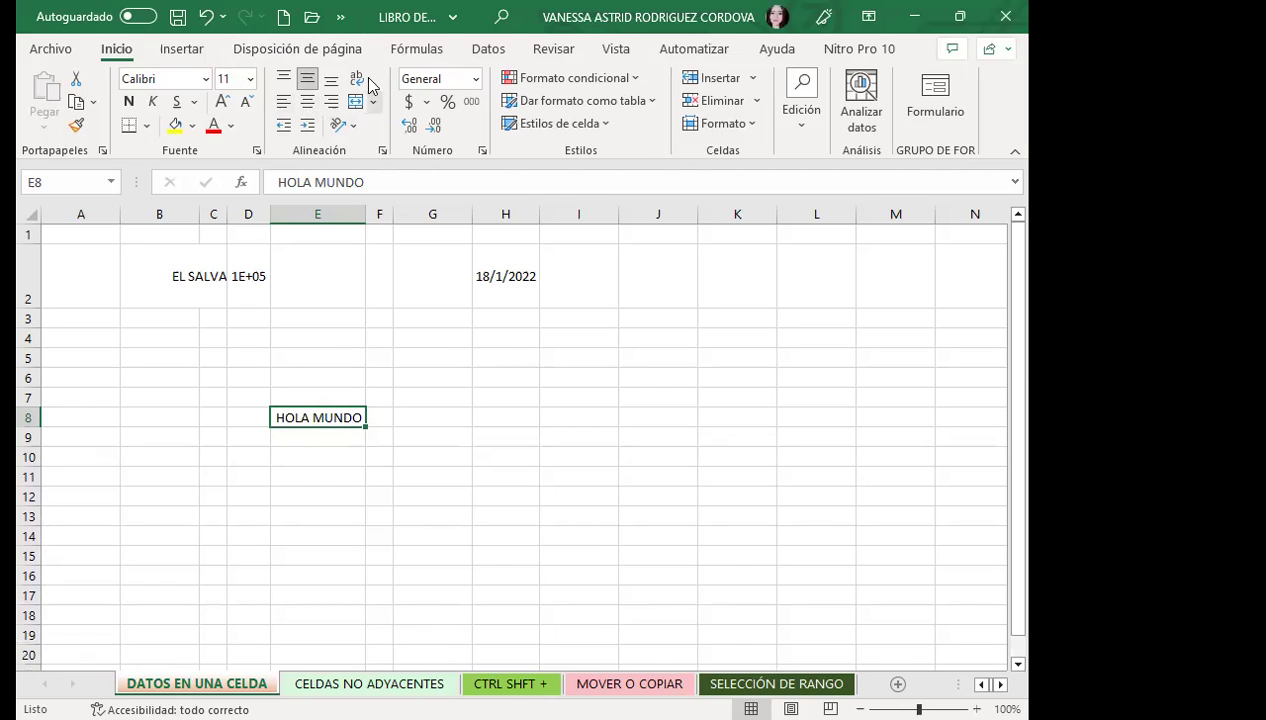
{"action": "left_click", "coordinate": [310, 80]}
{"action": "left_click_drag", "start_coordinate": [32, 428], "coordinate": [34, 477]}
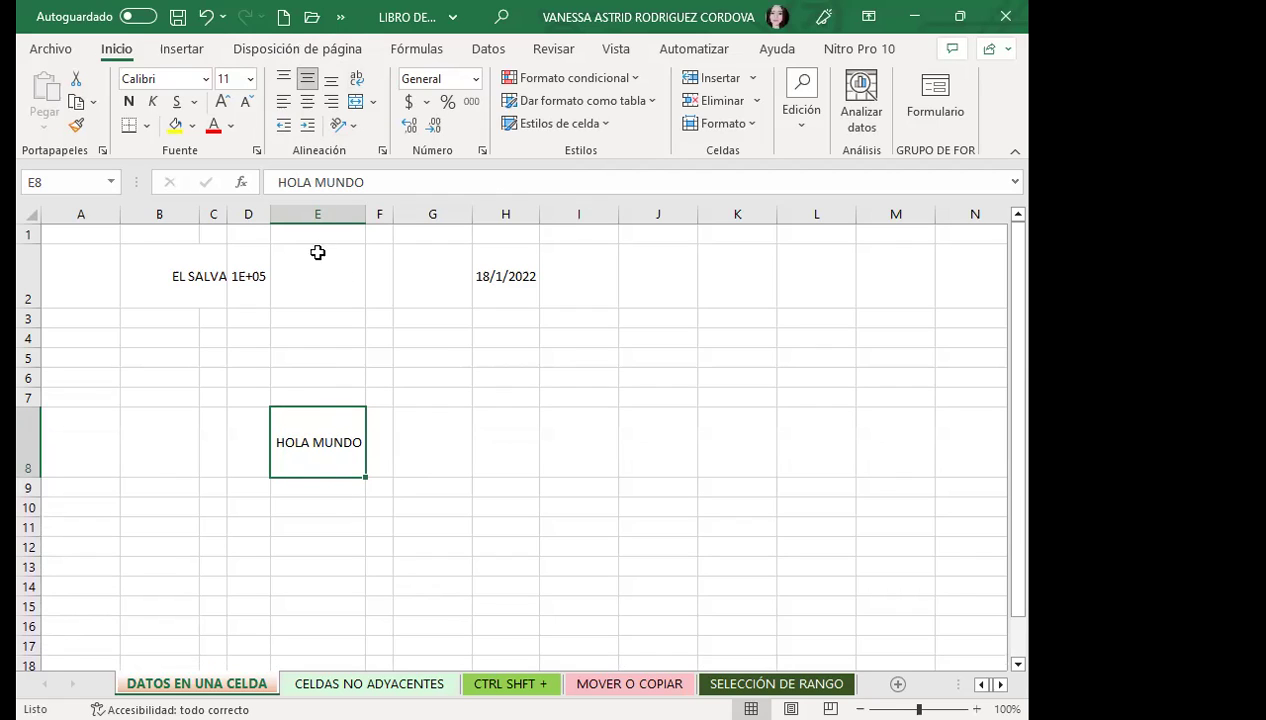
{"action": "left_click", "coordinate": [167, 279]}
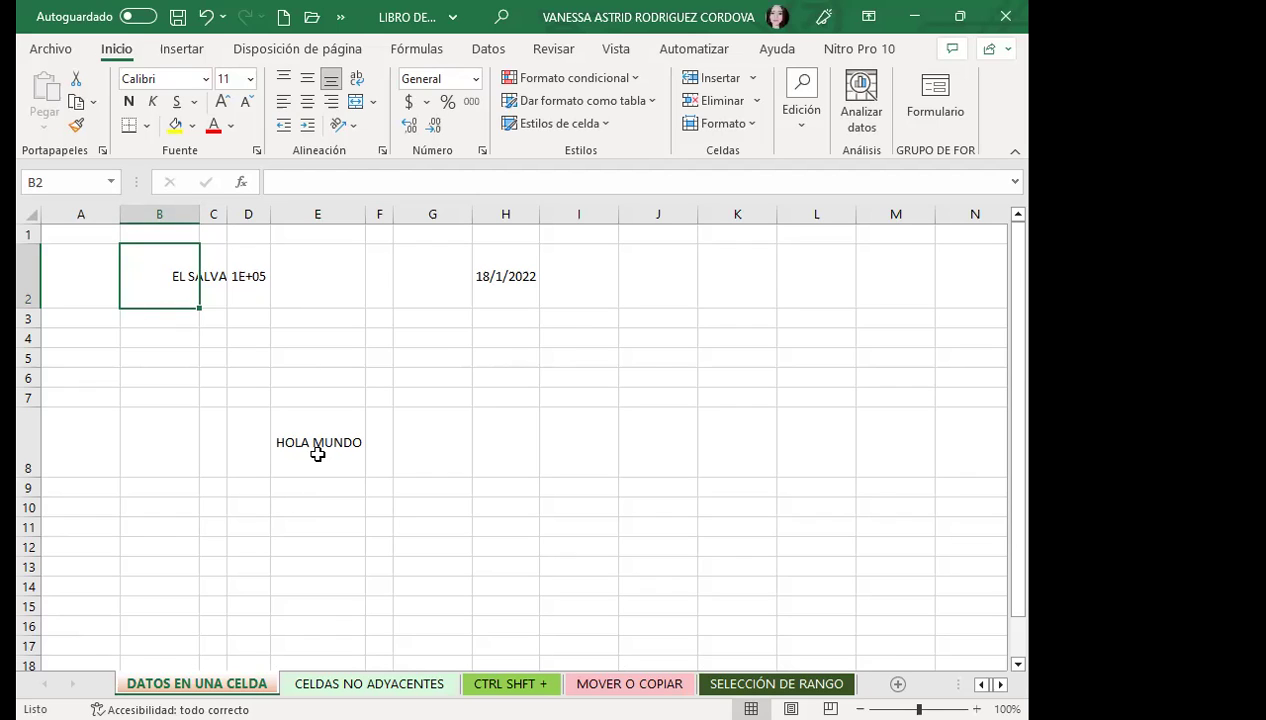
{"action": "left_click", "coordinate": [317, 454]}
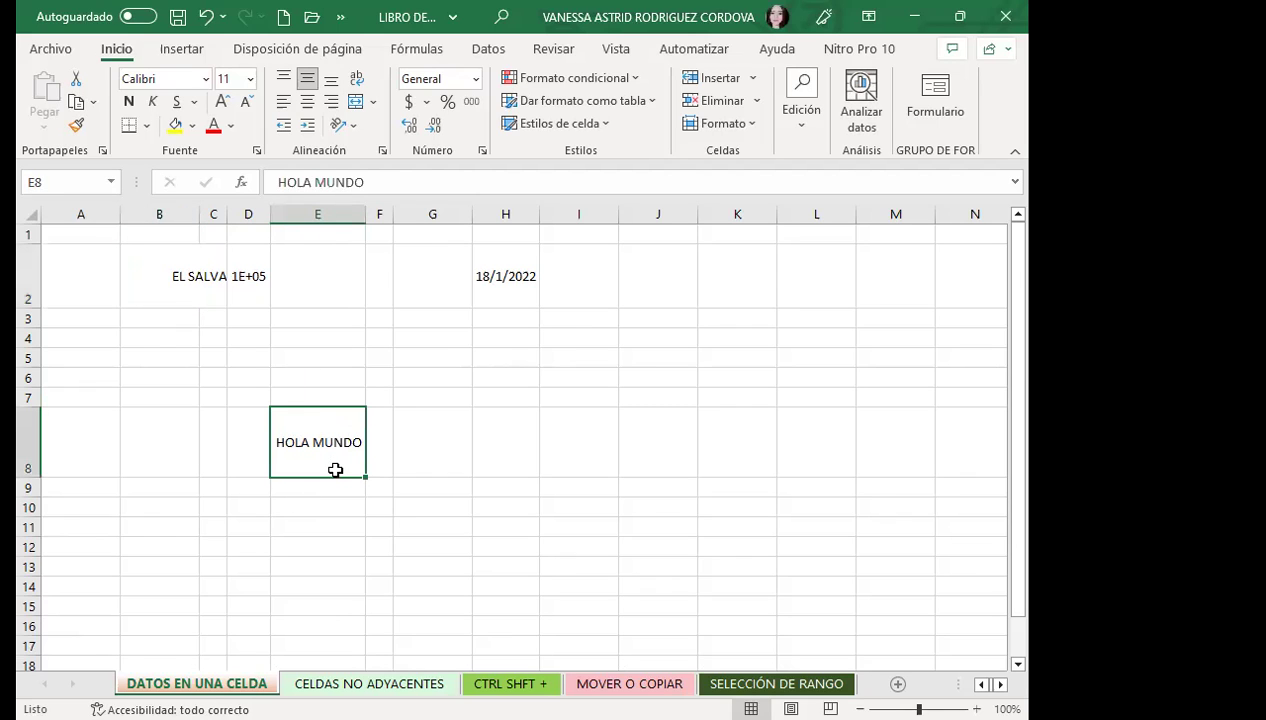
{"action": "left_click", "coordinate": [151, 291]}
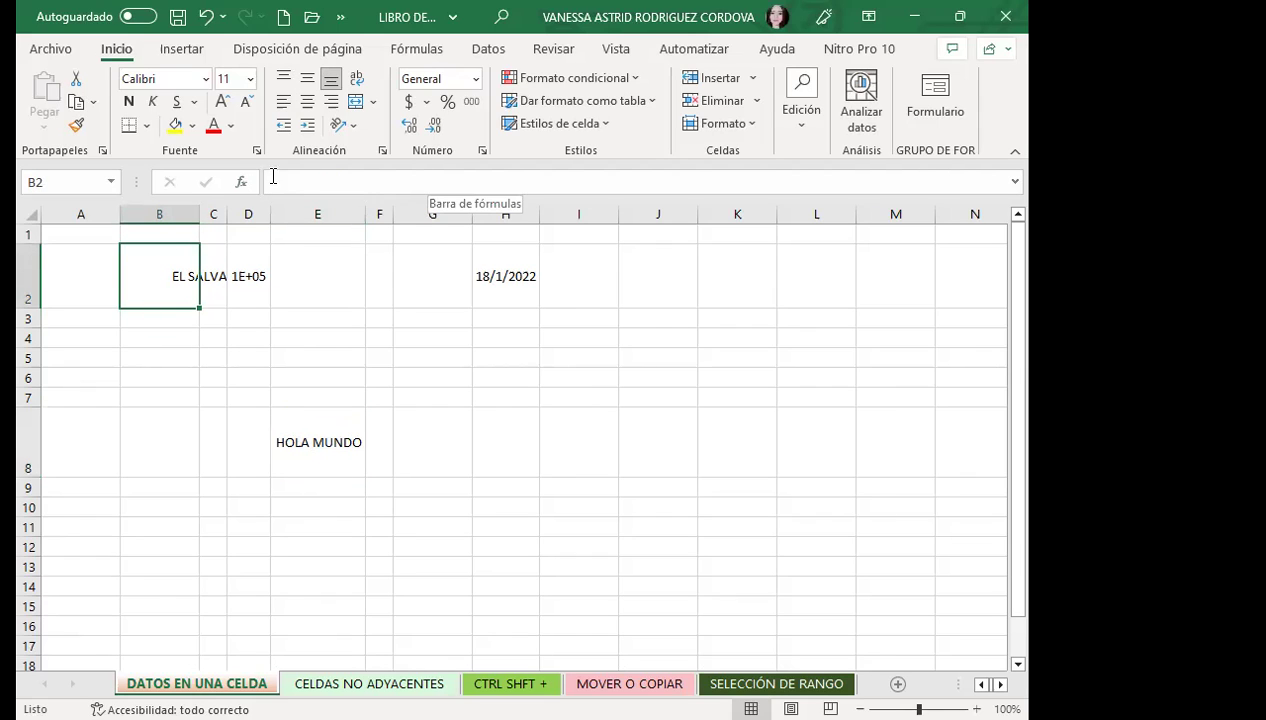
{"action": "left_click", "coordinate": [213, 291]}
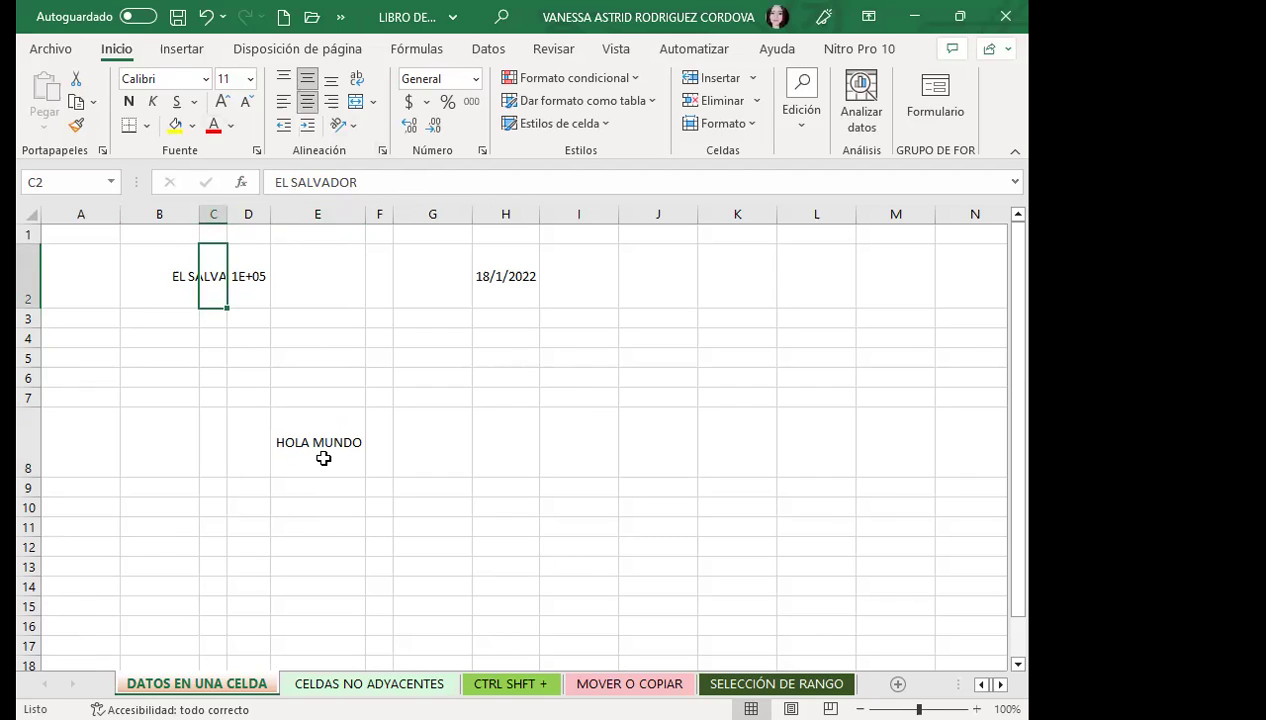
{"action": "left_click", "coordinate": [315, 462]}
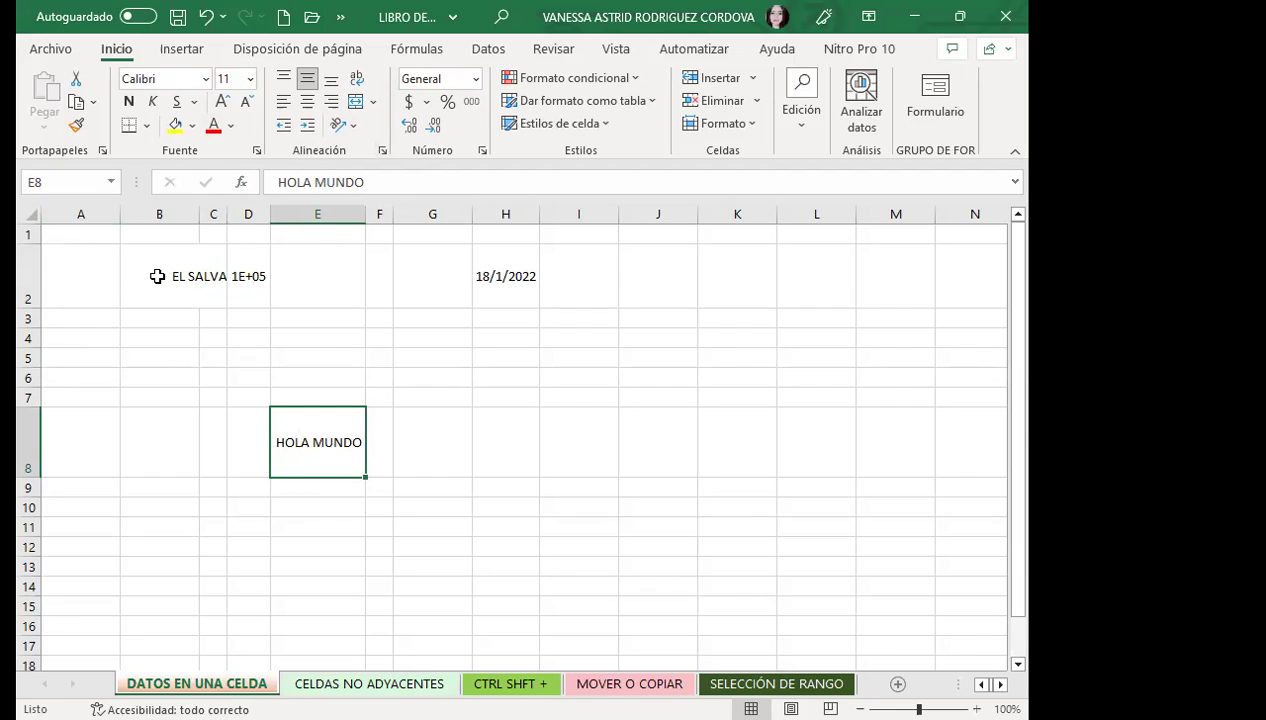
{"action": "left_click", "coordinate": [157, 276]}
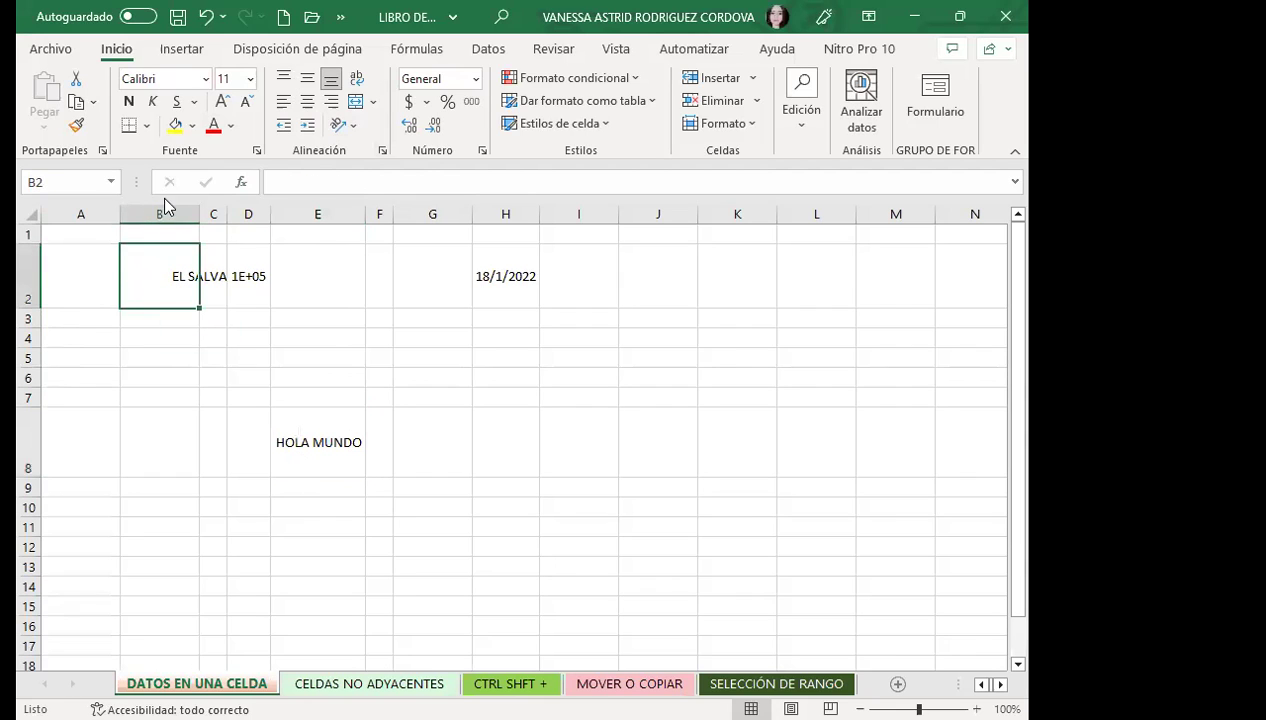
{"action": "left_click", "coordinate": [215, 296]}
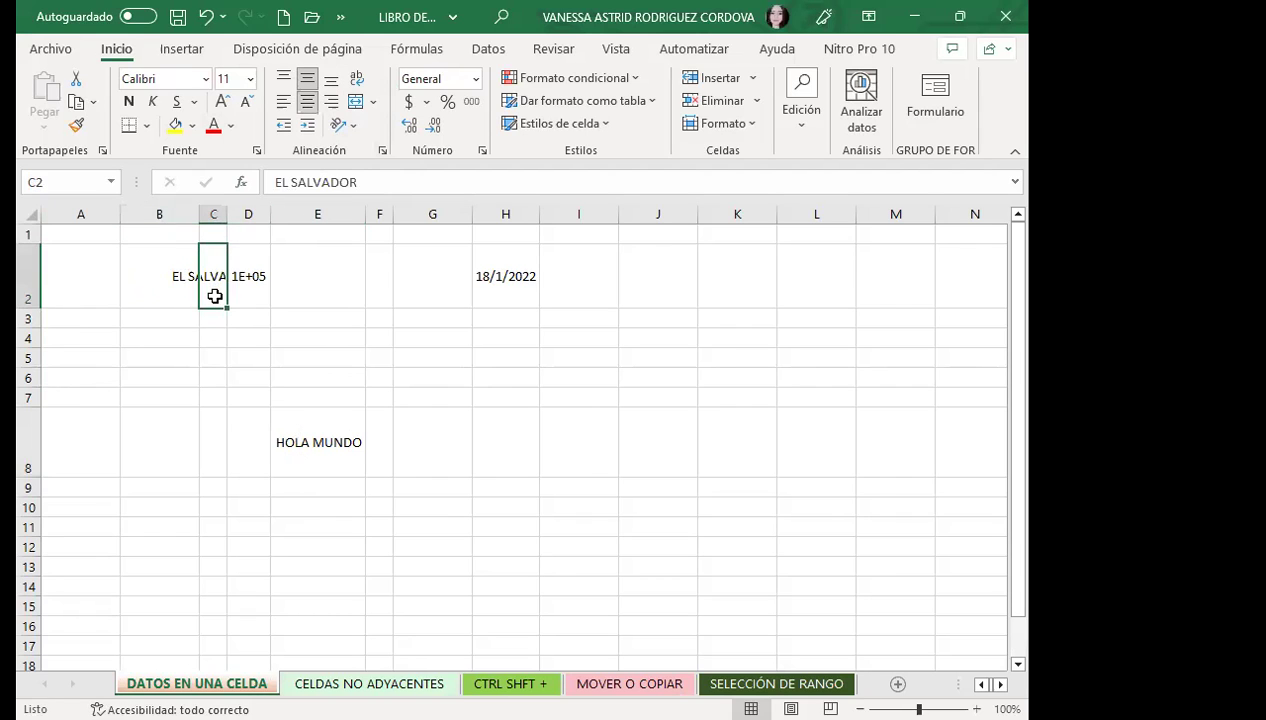
AutoFit column C to show EL SALVADOR, then inspect the values in H2 and D2.
{"action": "double_click", "coordinate": [227, 213]}
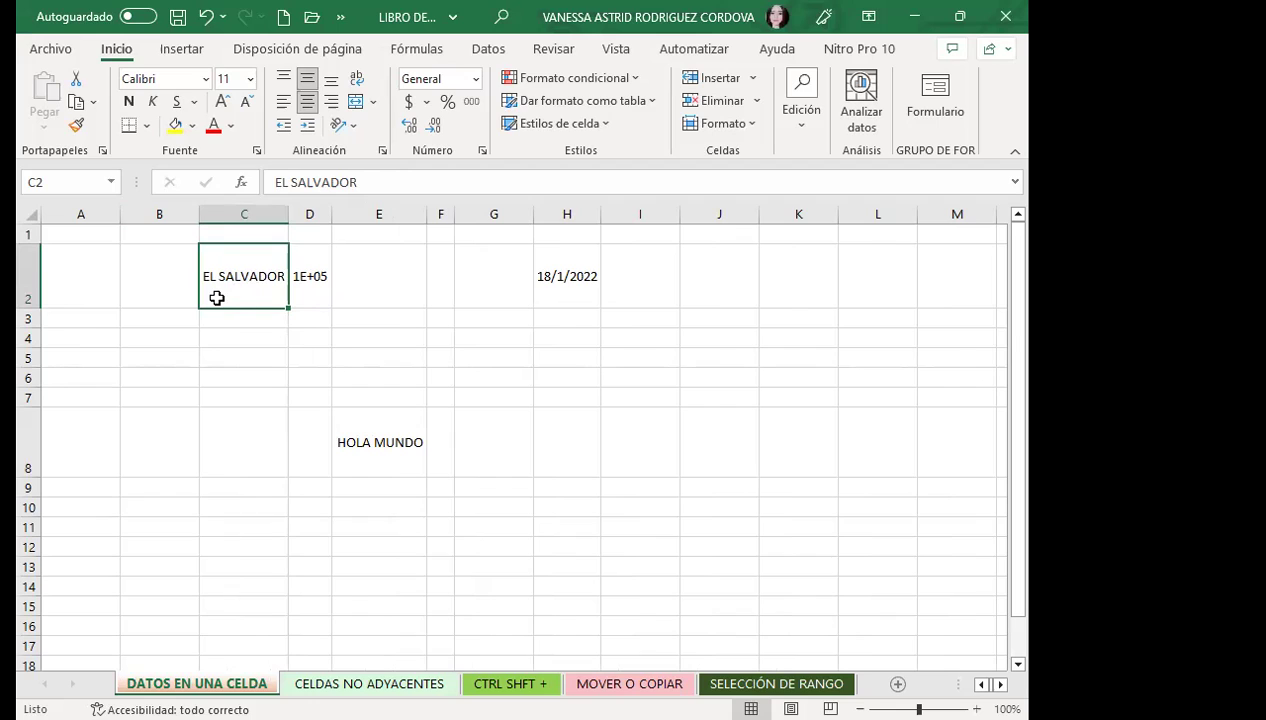
{"action": "left_click", "coordinate": [578, 288]}
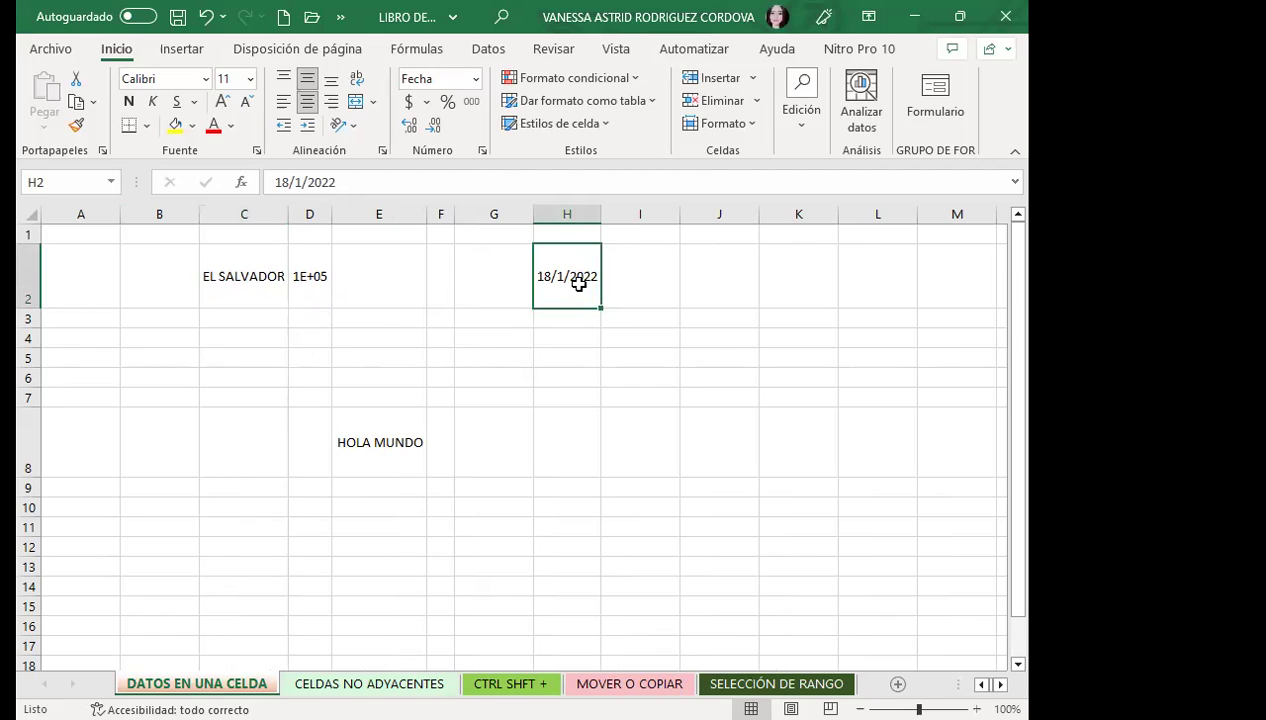
{"action": "left_click", "coordinate": [312, 292]}
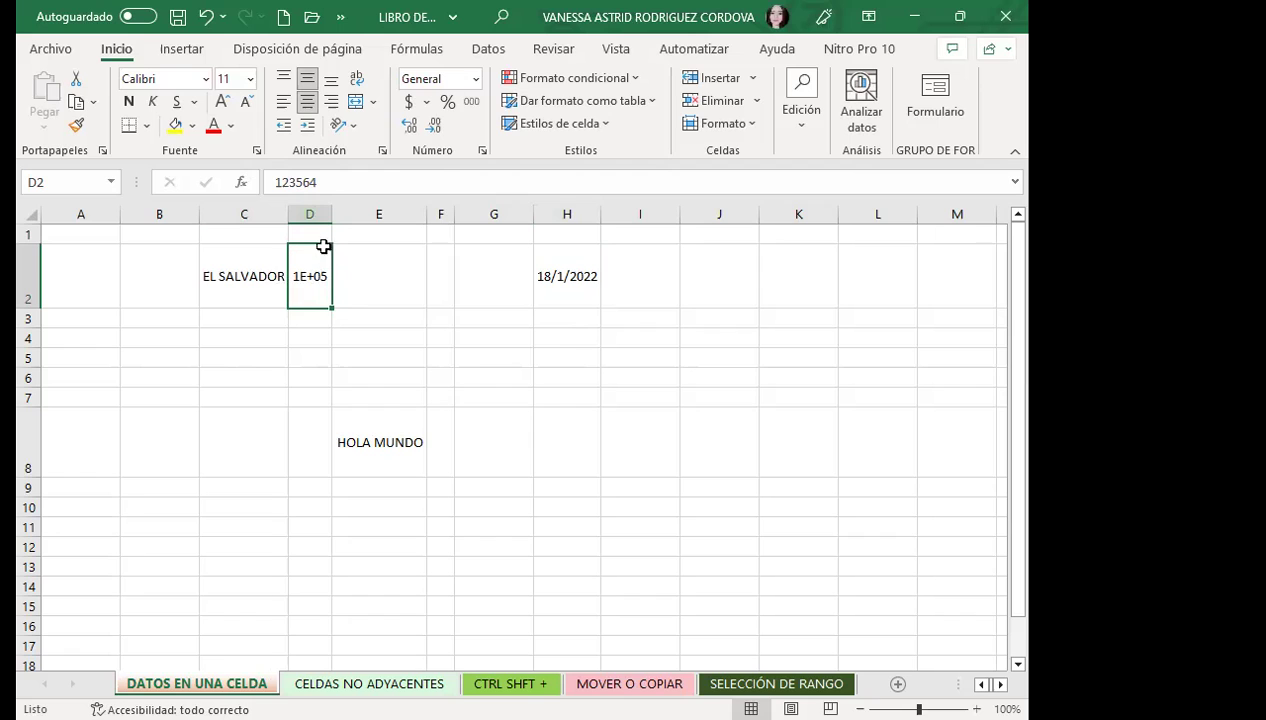
After briefly narrowing H, AutoFit columns D and H so 123564 and 18/1/2022 show fully.
{"action": "left_click_drag", "start_coordinate": [600, 211], "coordinate": [561, 211]}
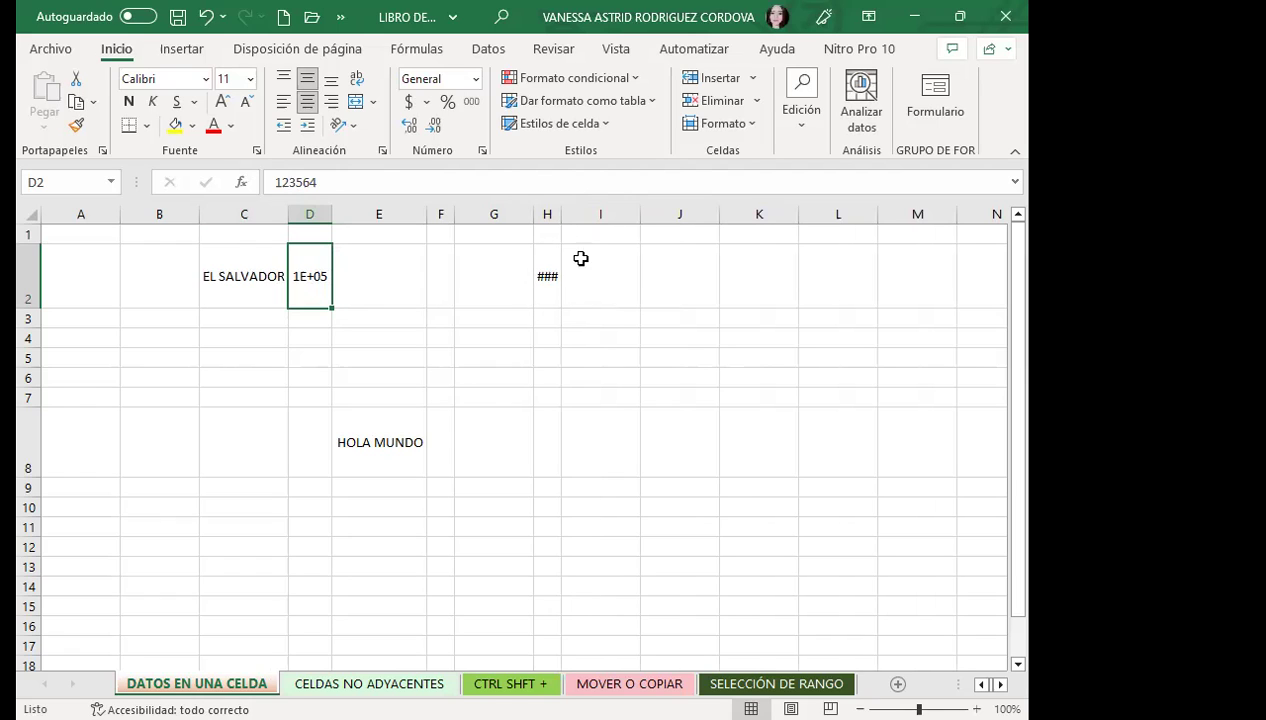
{"action": "mouse_move", "coordinate": [546, 285]}
{"action": "double_click", "coordinate": [333, 214]}
{"action": "double_click", "coordinate": [561, 214]}
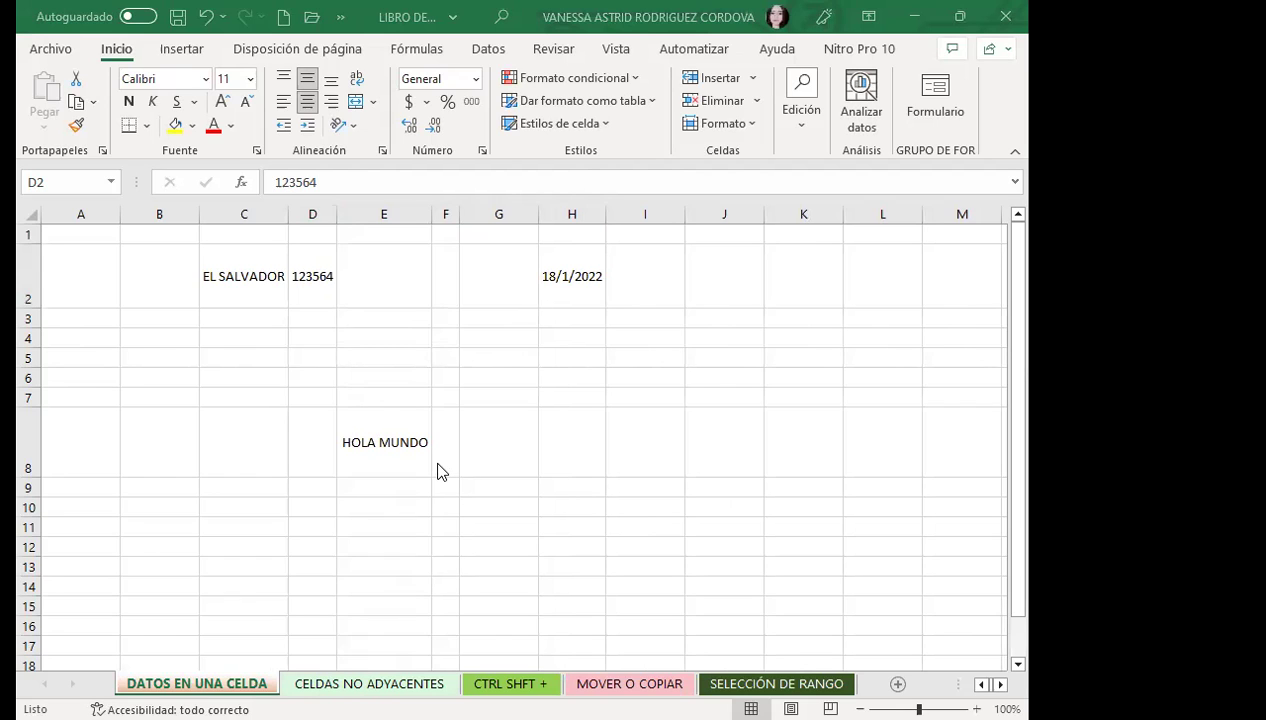
Narrow column C so EL SALVADOR is cut off, then check C2, D2 and E8.
{"action": "left_click", "coordinate": [284, 213]}
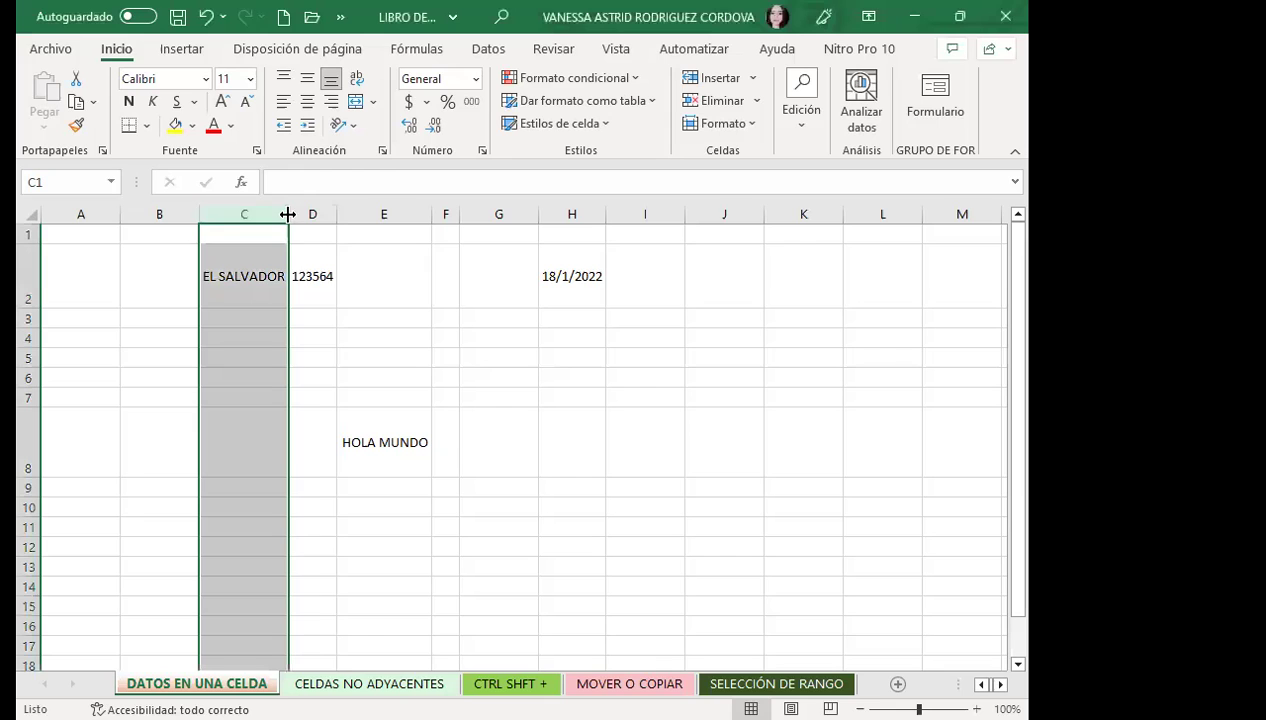
{"action": "left_click_drag", "start_coordinate": [287, 214], "coordinate": [219, 214]}
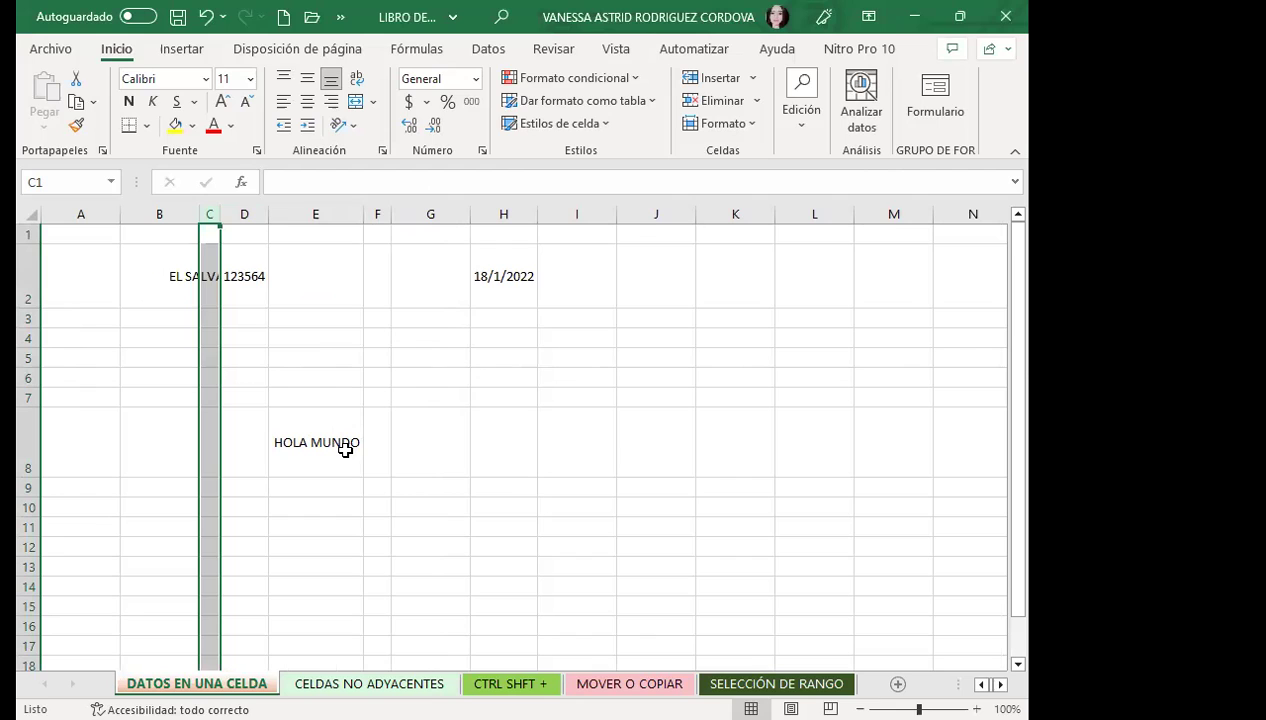
{"action": "left_click", "coordinate": [209, 280]}
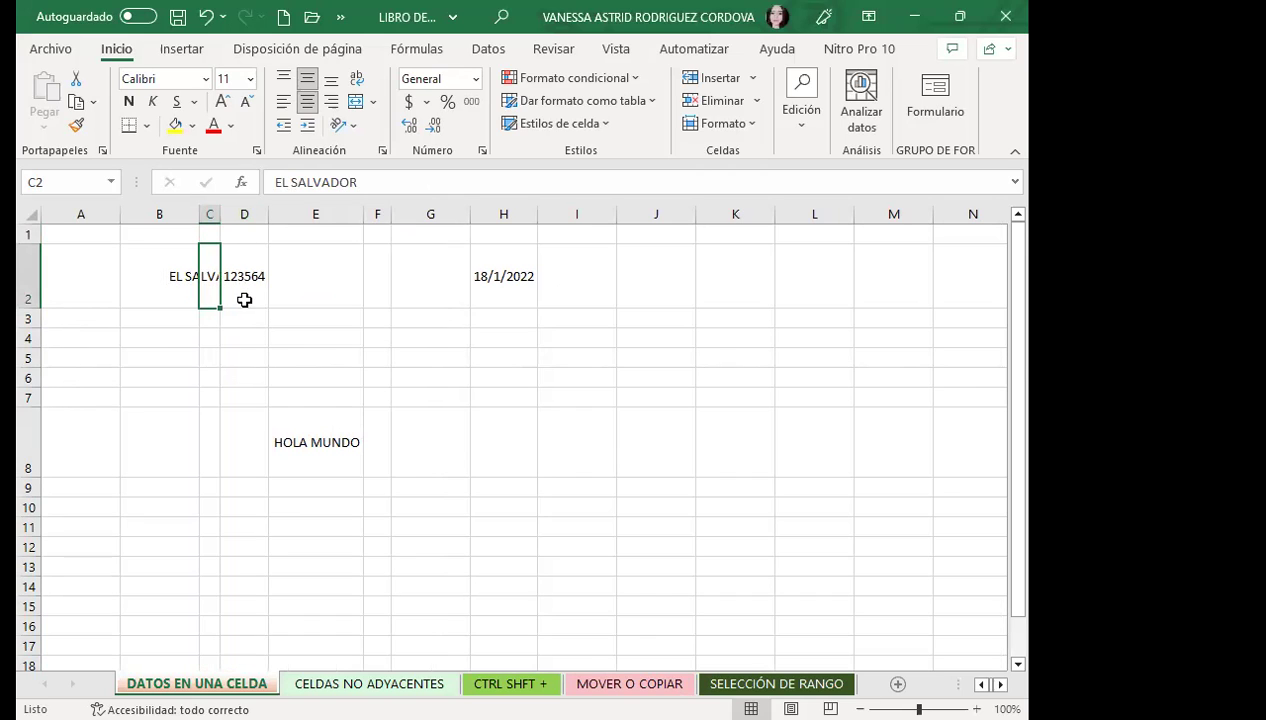
{"action": "left_click", "coordinate": [246, 299]}
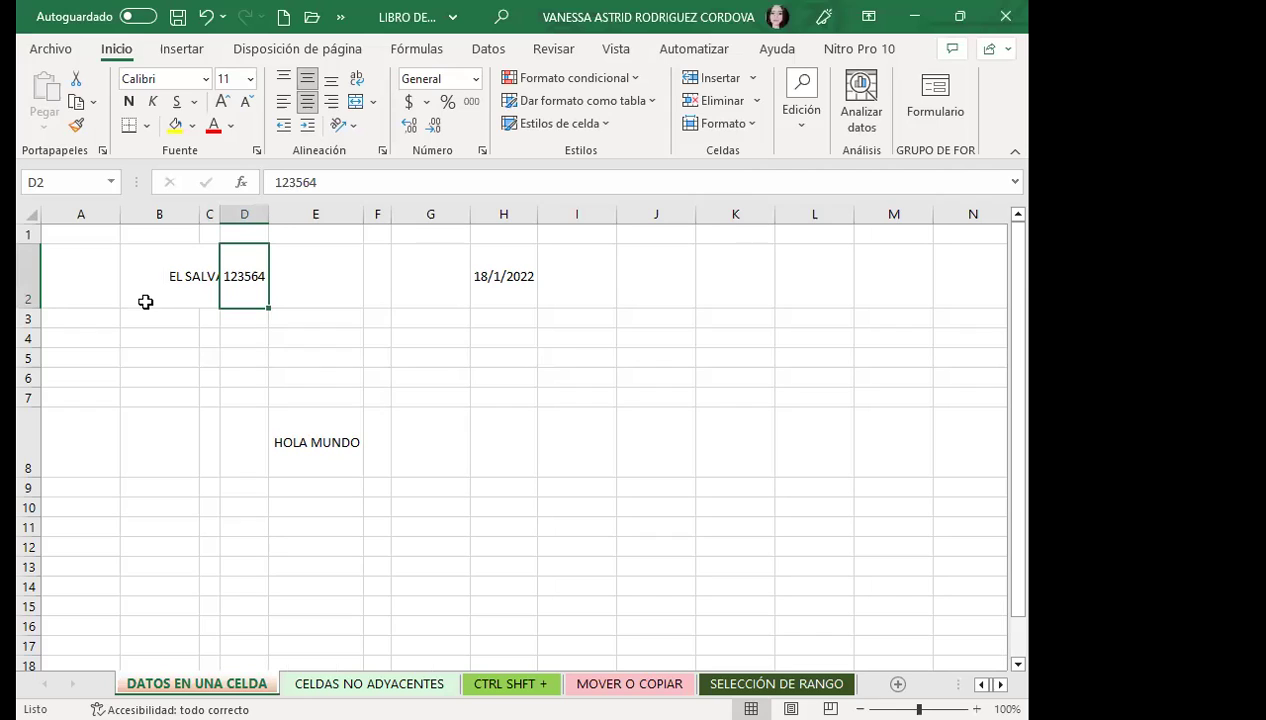
{"action": "left_click", "coordinate": [302, 442]}
Narrow column E under HOLA MUNDO, then inspect cells D2, C2 and B2.
{"action": "left_click_drag", "start_coordinate": [362, 222], "coordinate": [306, 231]}
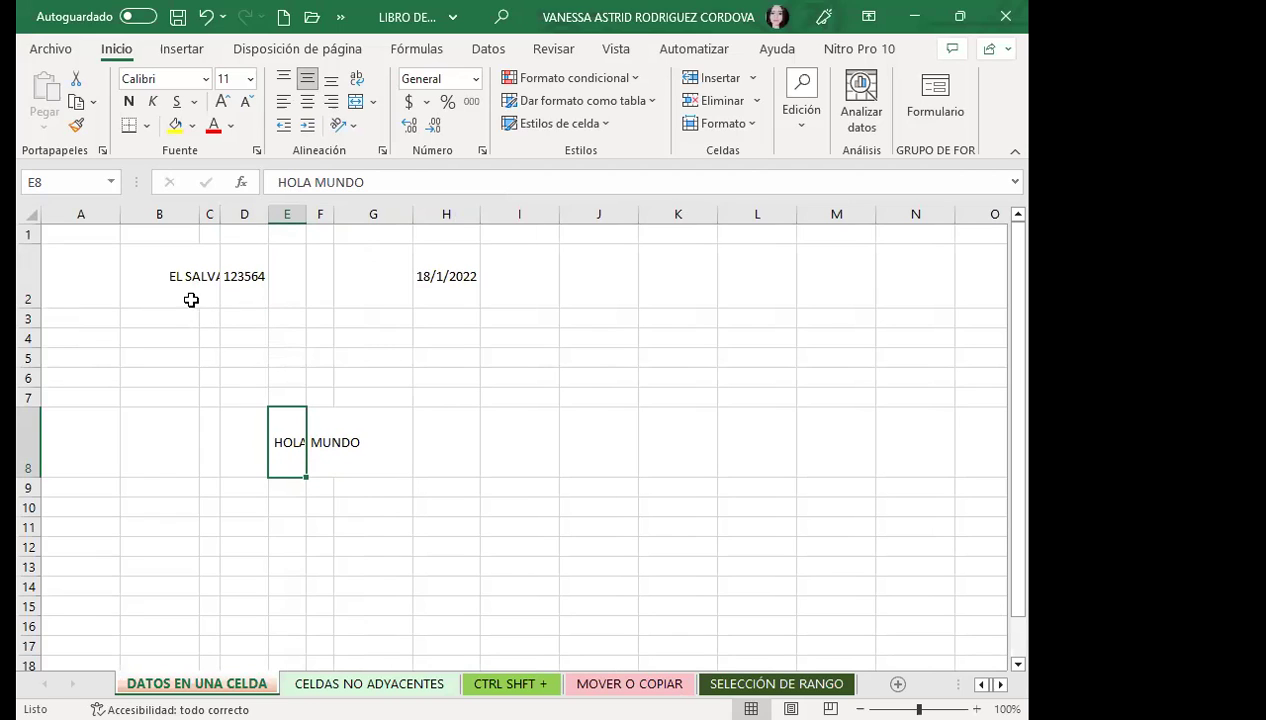
{"action": "left_click", "coordinate": [250, 300]}
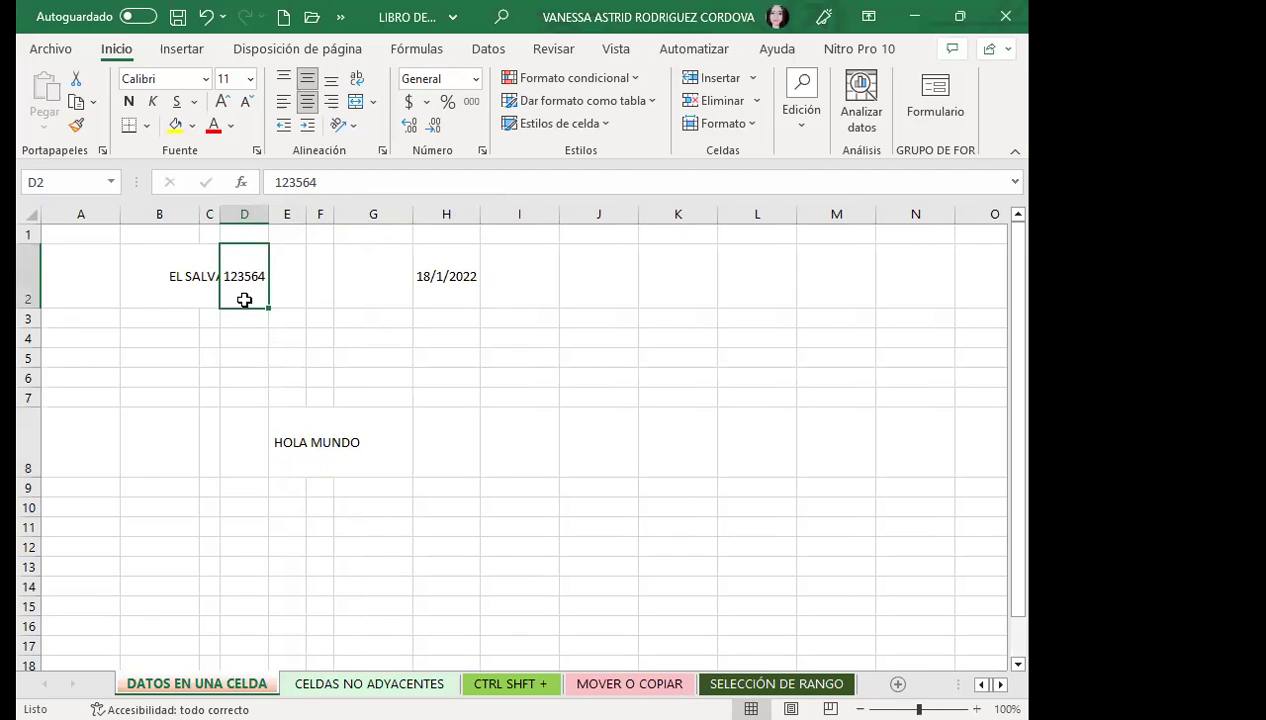
{"action": "left_click", "coordinate": [207, 290]}
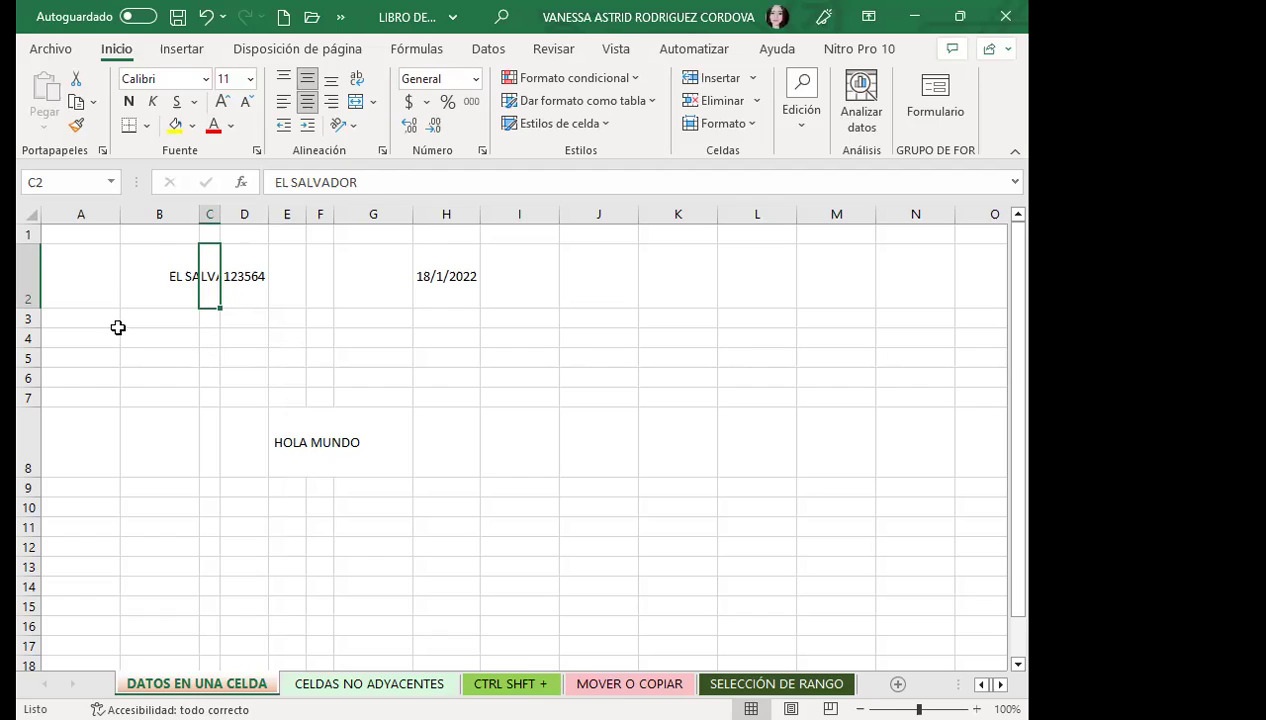
{"action": "left_click", "coordinate": [163, 305]}
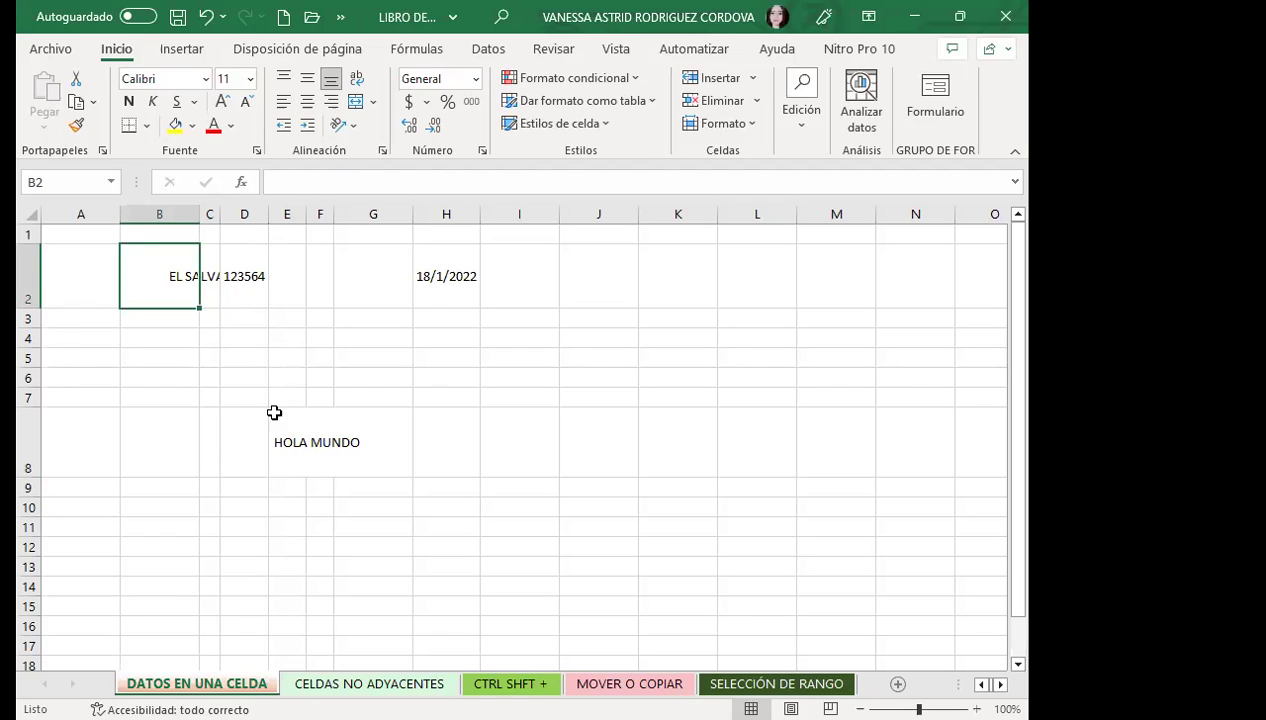
{"action": "left_click", "coordinate": [211, 292]}
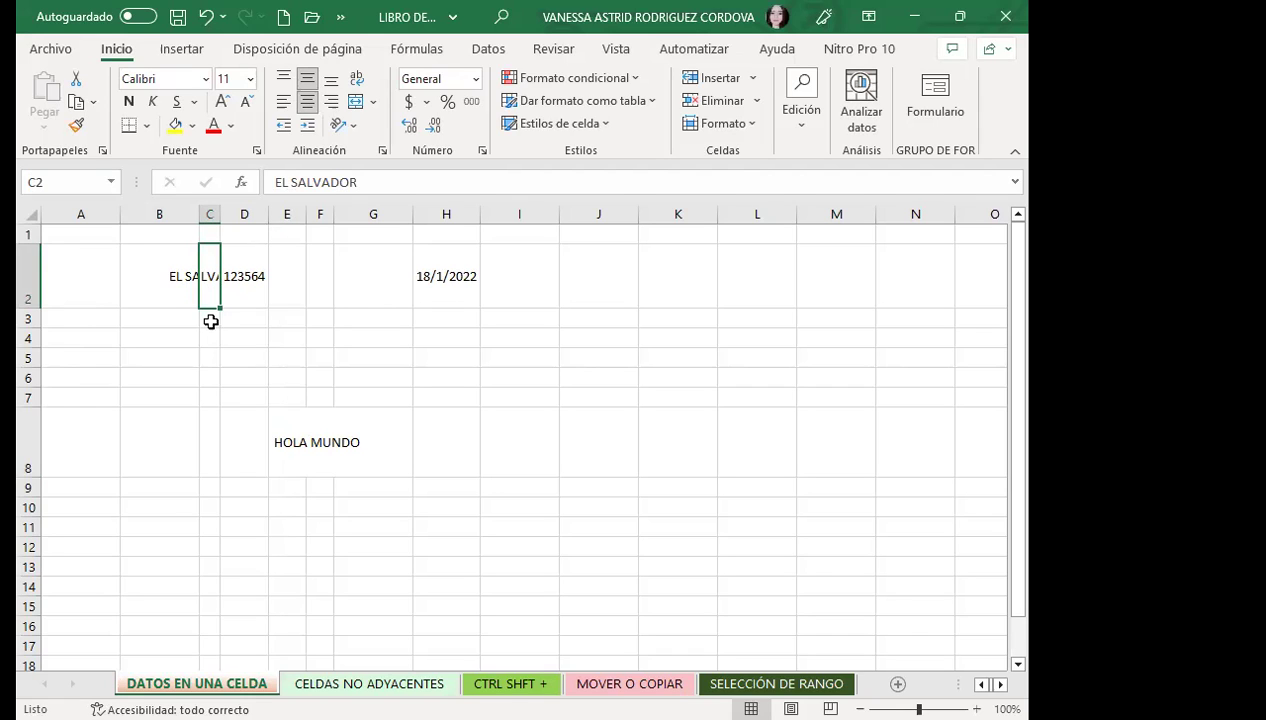
{"action": "left_click", "coordinate": [249, 289]}
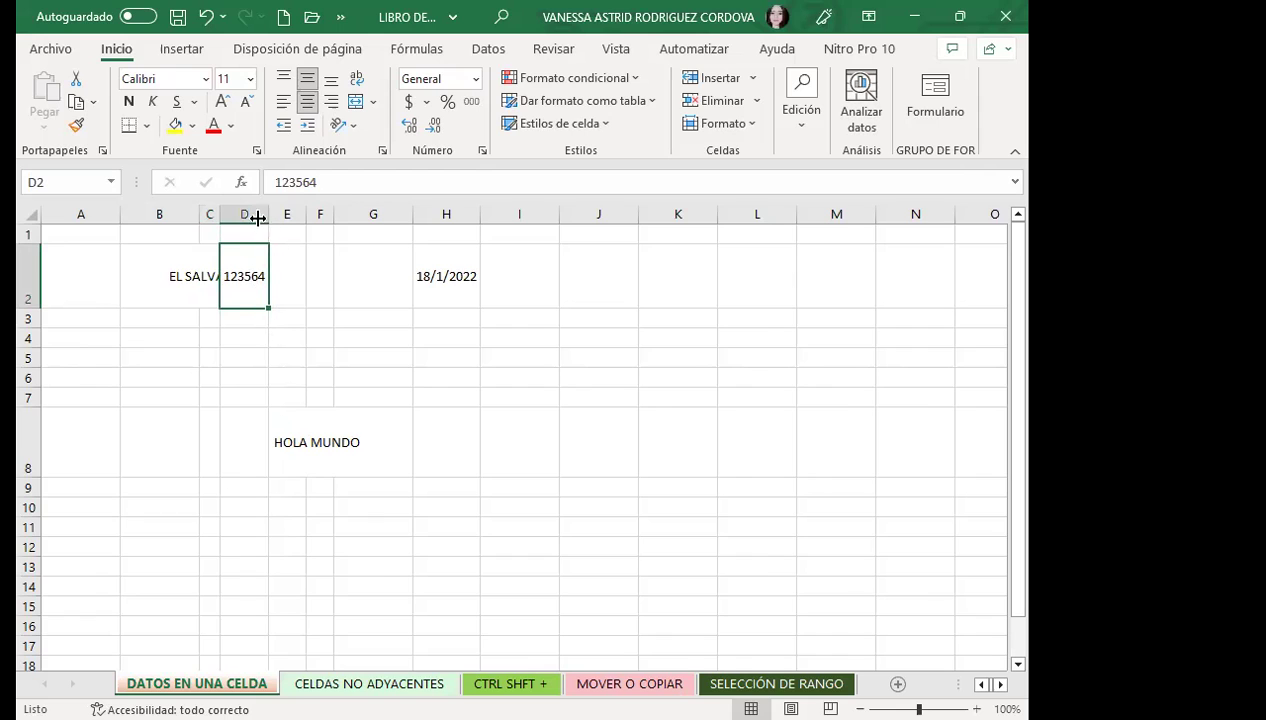
Narrow columns D and H until 123564 and 18/1/2022 show as ####, then check D2 and H2.
{"action": "left_click_drag", "start_coordinate": [268, 214], "coordinate": [239, 214]}
{"action": "left_click_drag", "start_coordinate": [451, 214], "coordinate": [420, 216]}
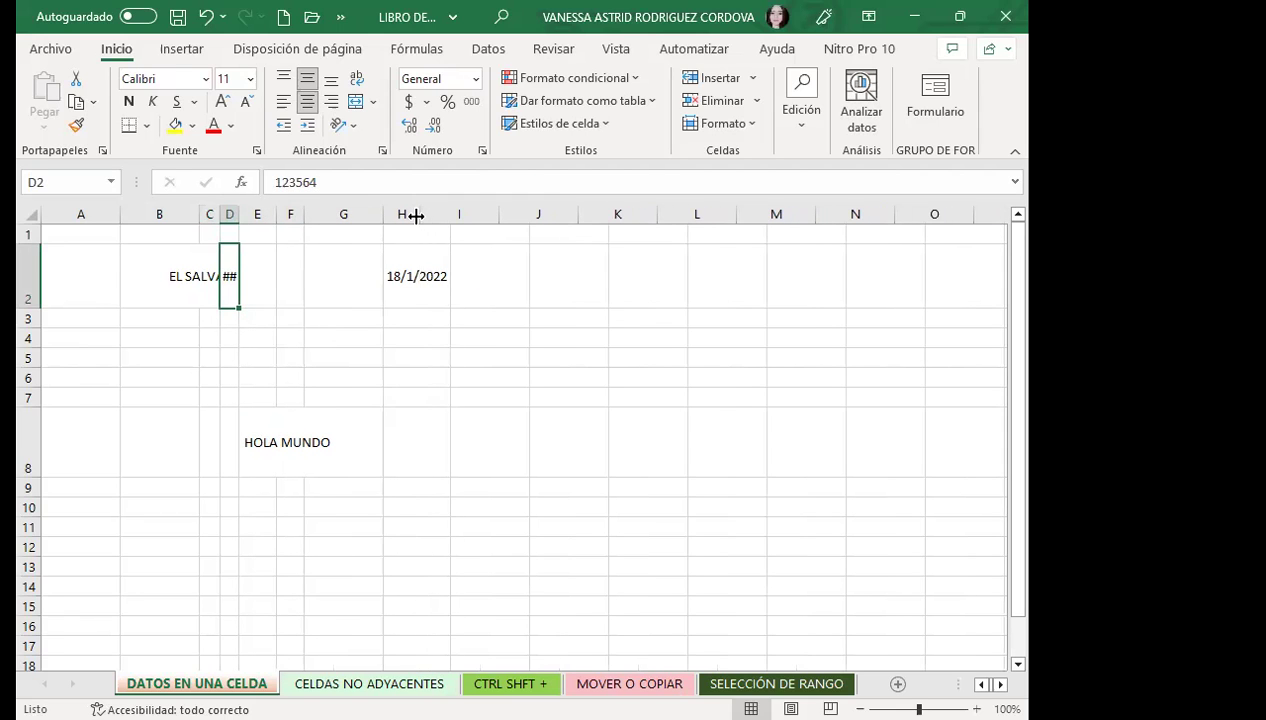
{"action": "left_click_drag", "start_coordinate": [239, 214], "coordinate": [257, 214]}
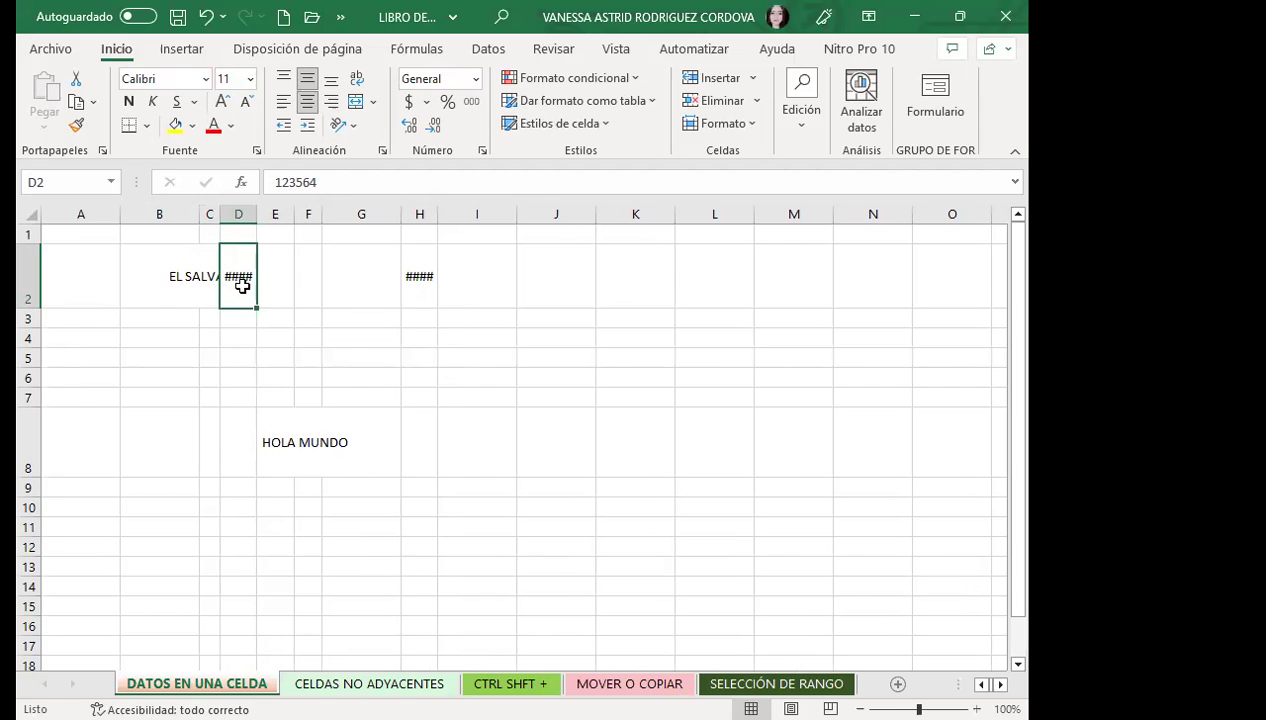
{"action": "left_click", "coordinate": [425, 297]}
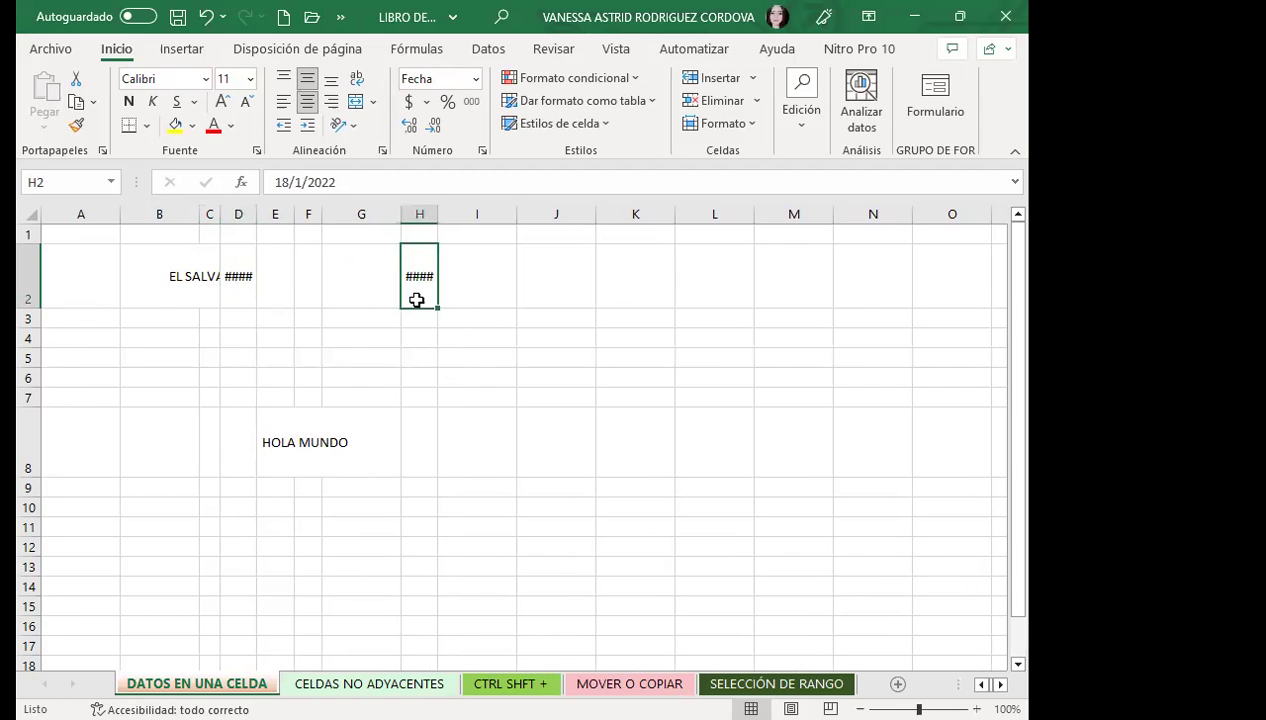
{"action": "left_click", "coordinate": [240, 299]}
{"action": "left_click", "coordinate": [416, 299]}
{"action": "left_click", "coordinate": [238, 296]}
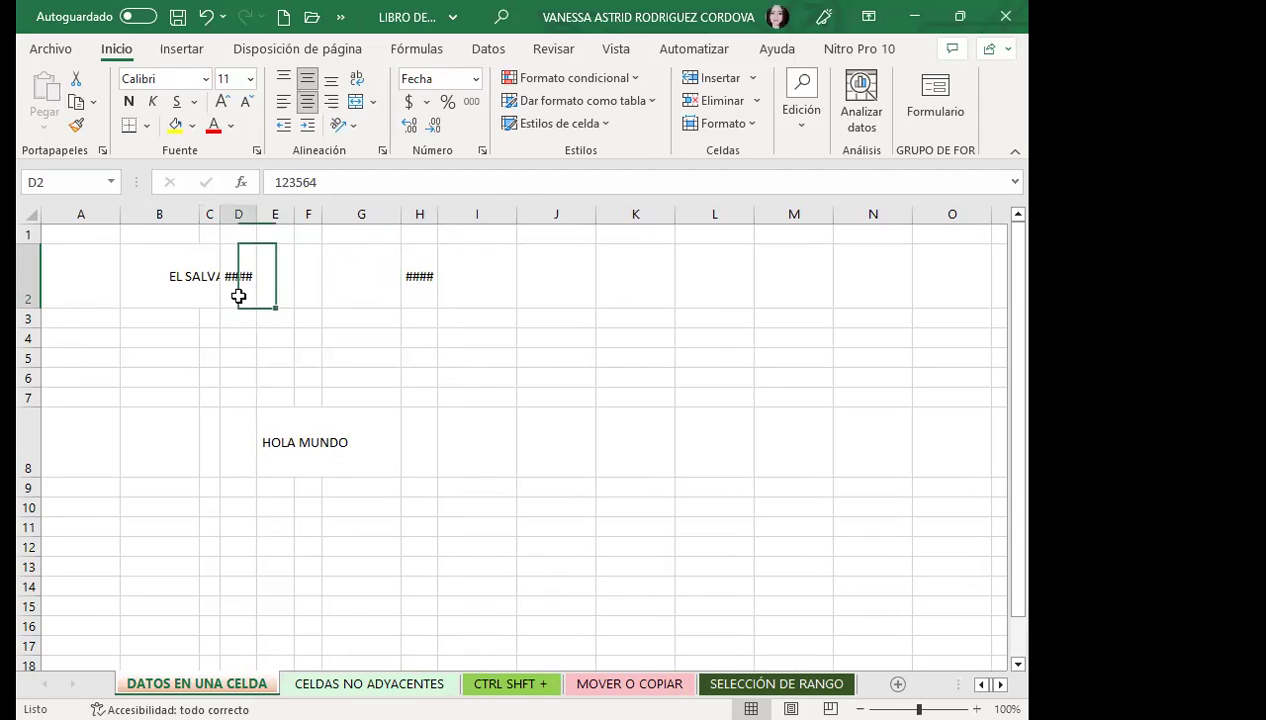
{"action": "left_click", "coordinate": [424, 302]}
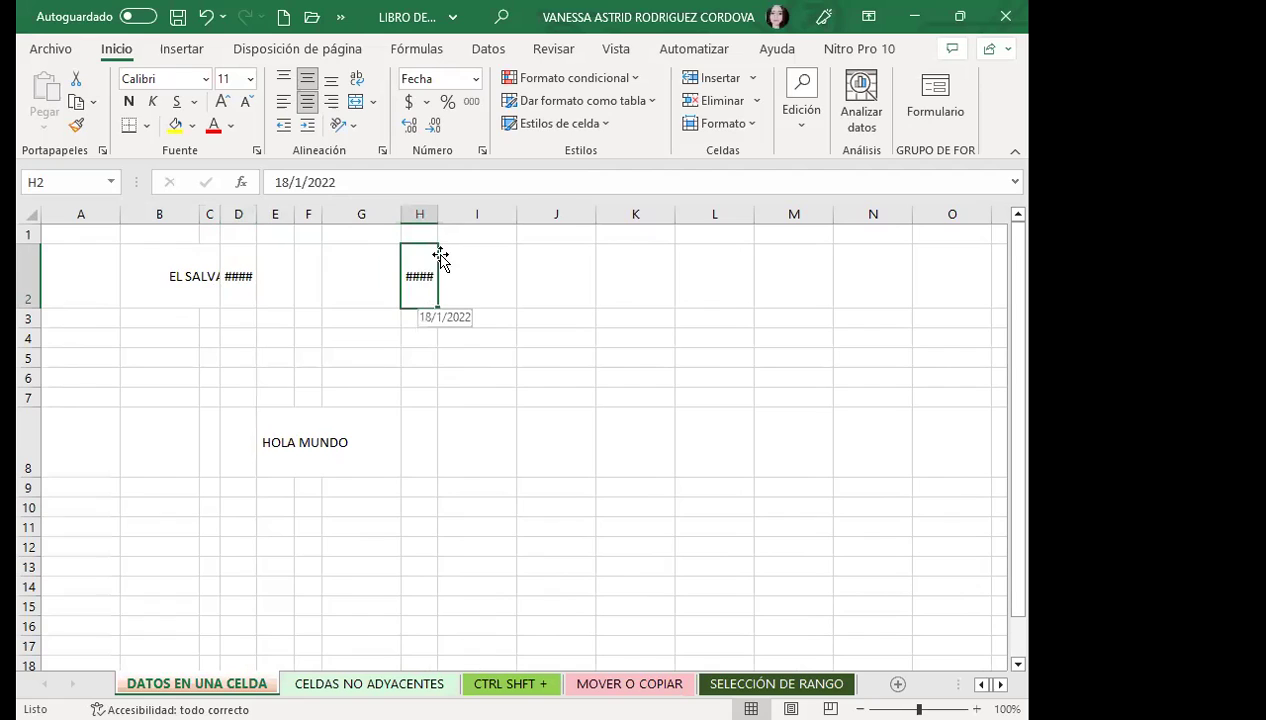
{"action": "double_click", "coordinate": [438, 214]}
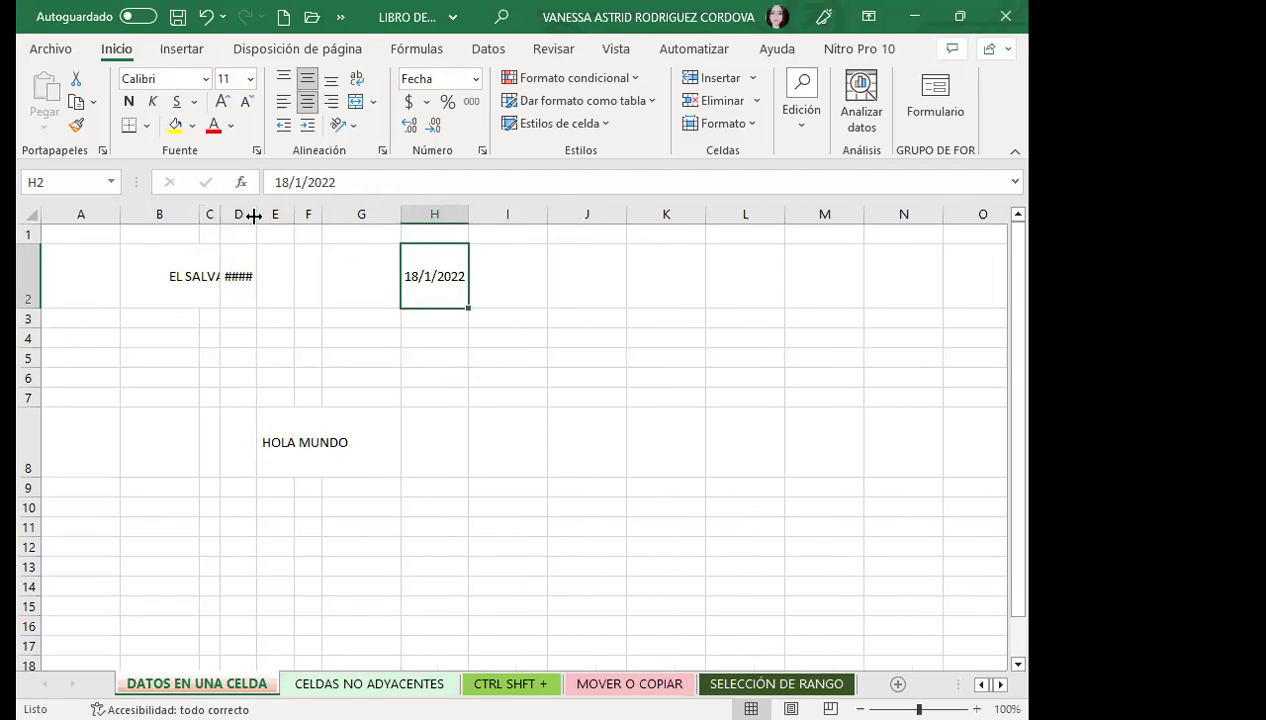
{"action": "double_click", "coordinate": [256, 214]}
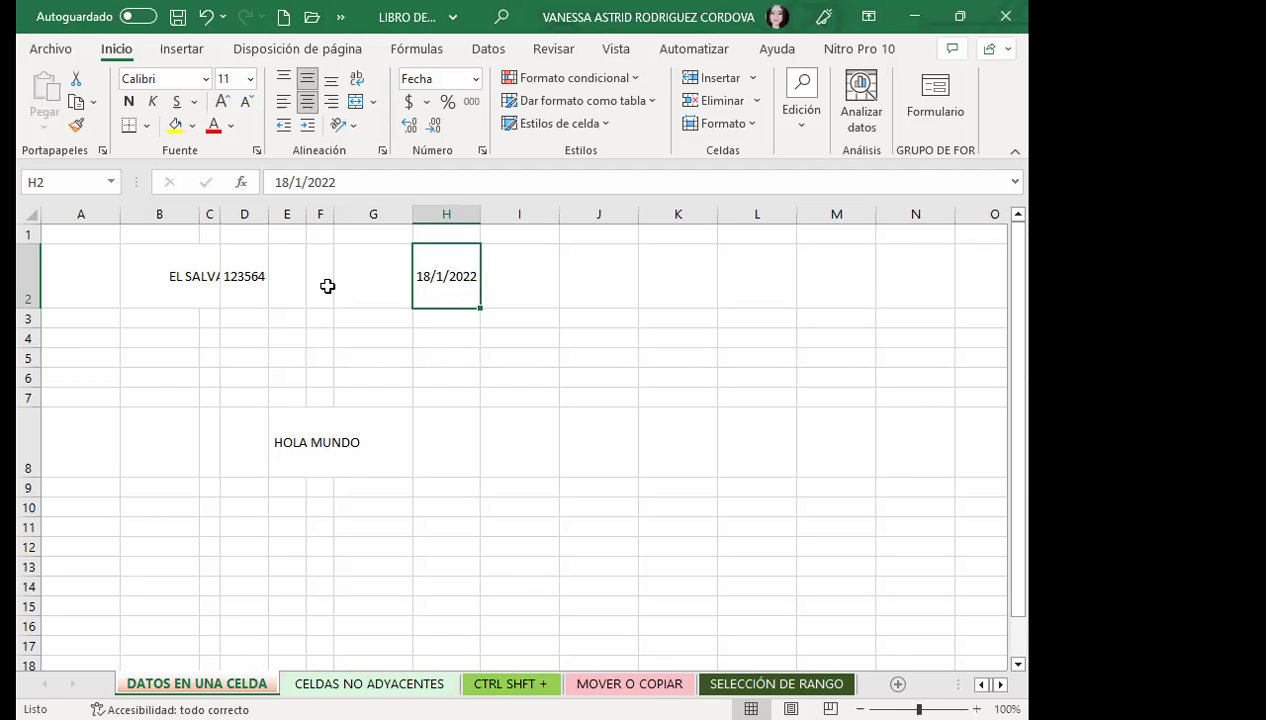
{"action": "double_click", "coordinate": [220, 214]}
{"action": "left_click", "coordinate": [246, 294]}
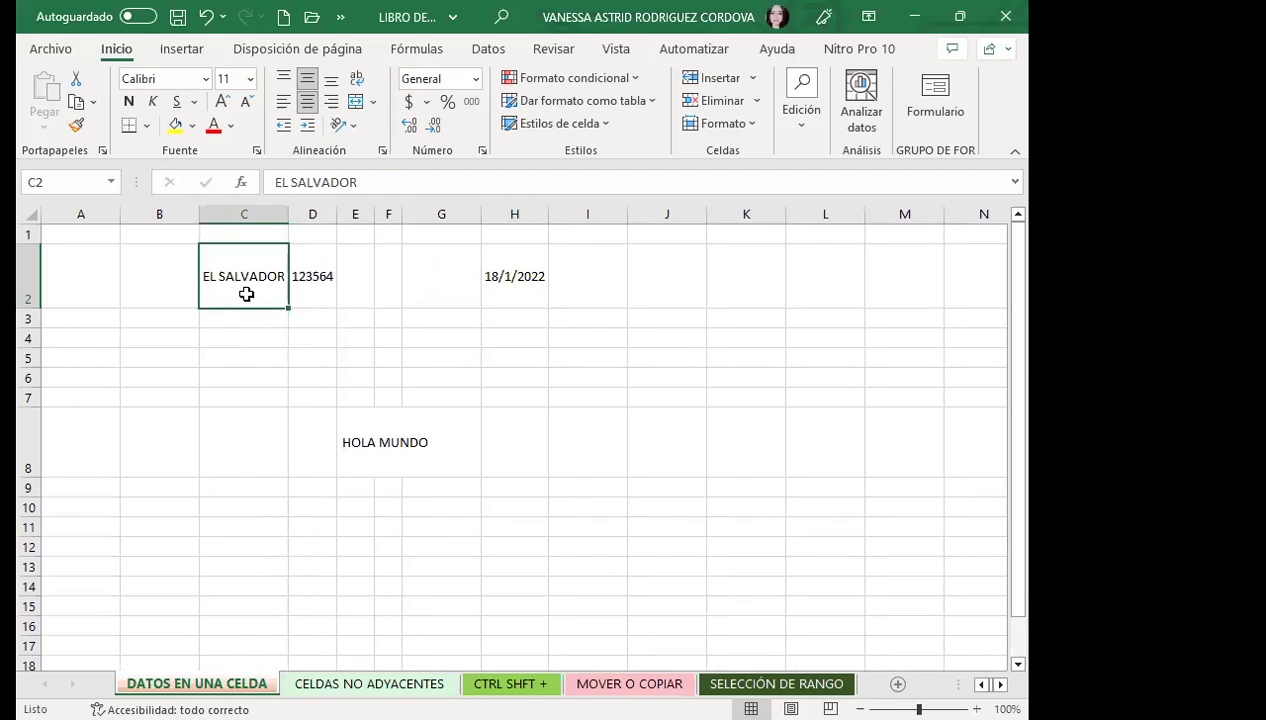
{"action": "left_click", "coordinate": [377, 447]}
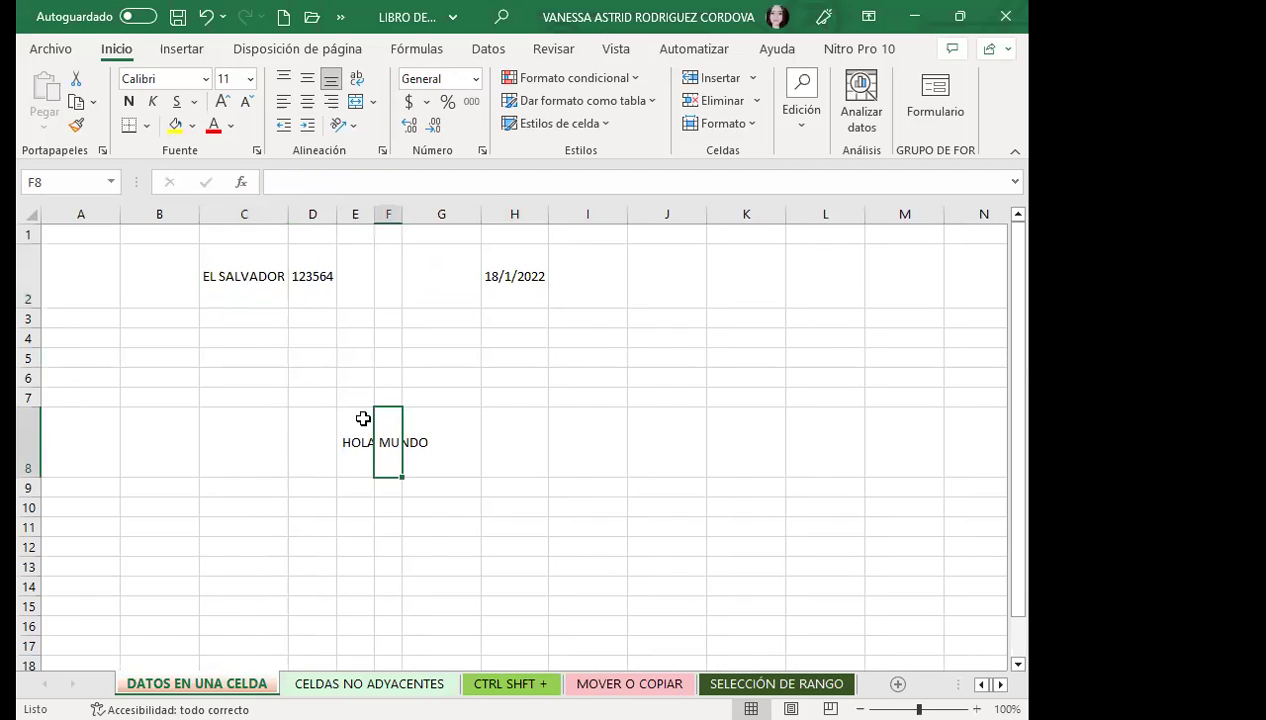
{"action": "left_click", "coordinate": [320, 299]}
{"action": "left_click", "coordinate": [500, 302]}
{"action": "left_click", "coordinate": [394, 459]}
{"action": "left_click", "coordinate": [301, 298]}
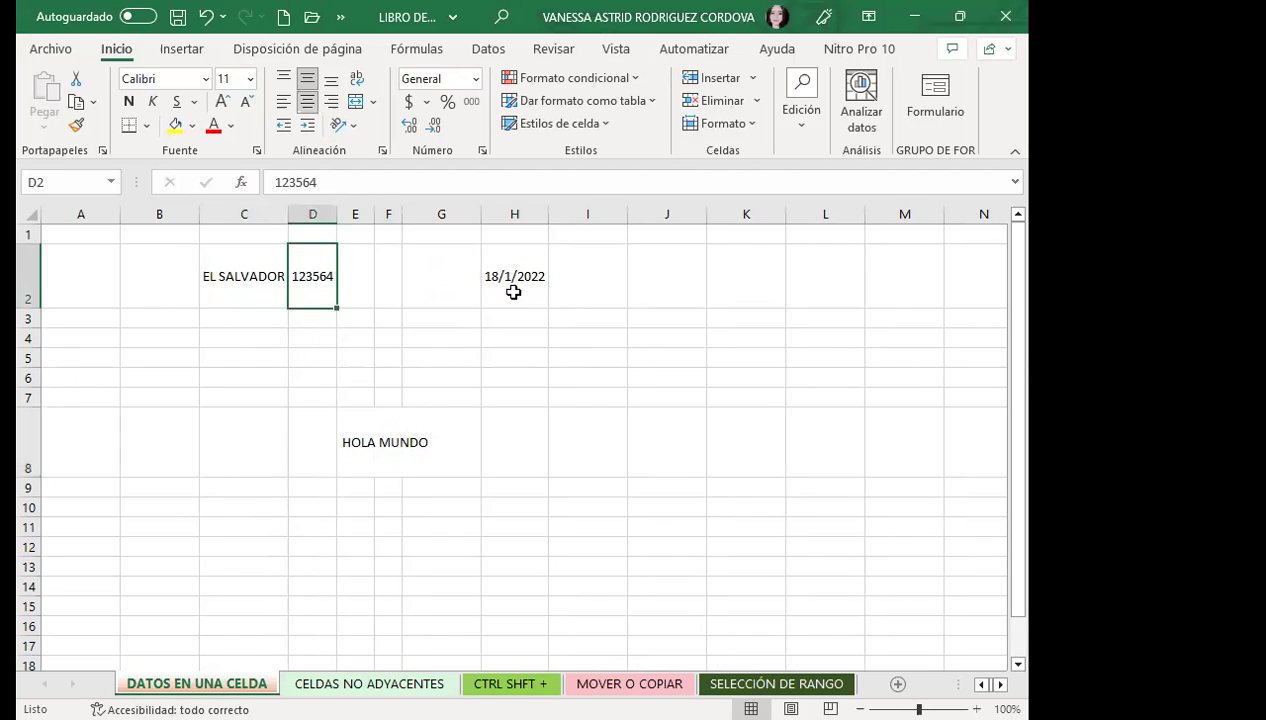
{"action": "left_click", "coordinate": [513, 292]}
{"action": "left_click", "coordinate": [359, 446]}
{"action": "left_click", "coordinate": [260, 292]}
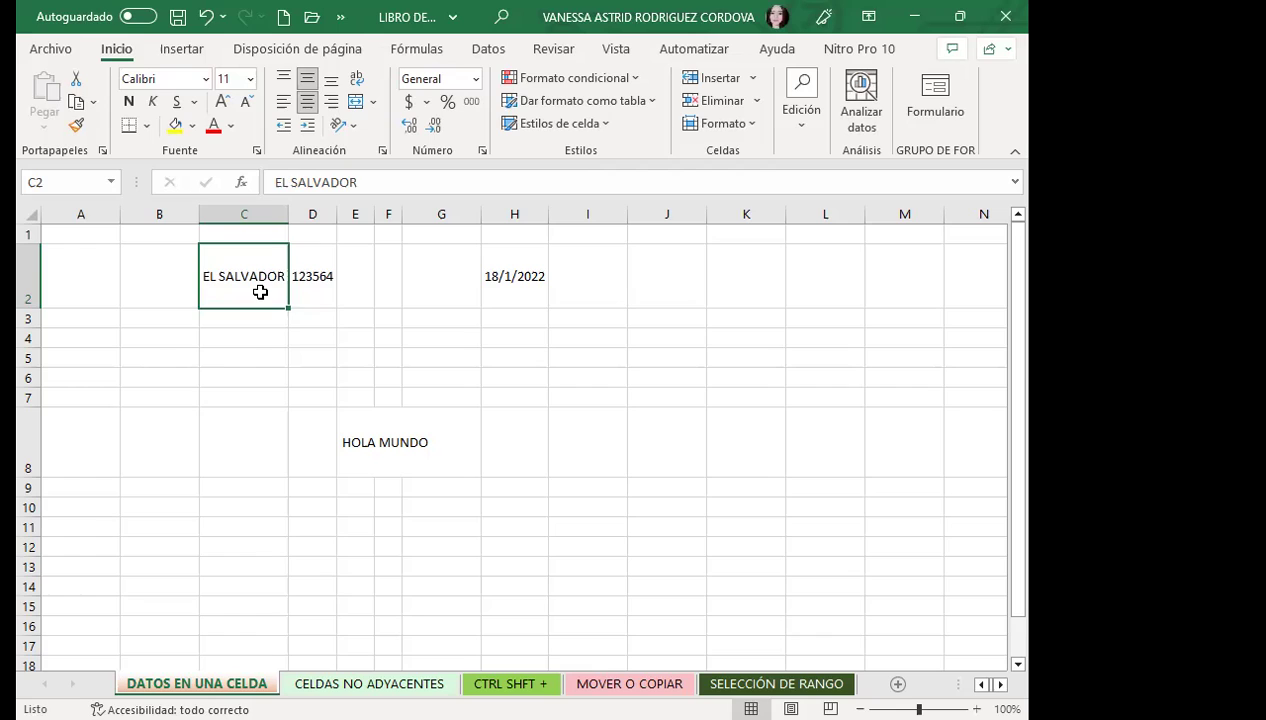
{"action": "left_click", "coordinate": [264, 413]}
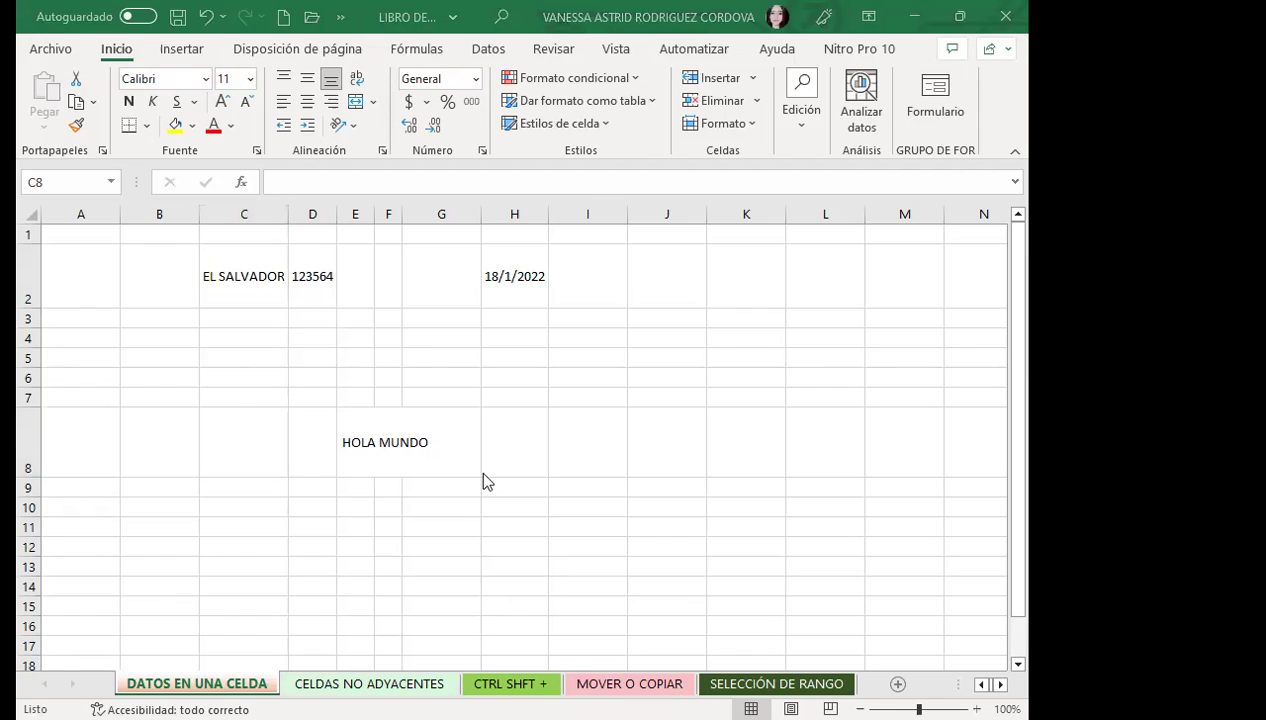
{"action": "left_click_drag", "start_coordinate": [481, 471], "coordinate": [440, 468]}
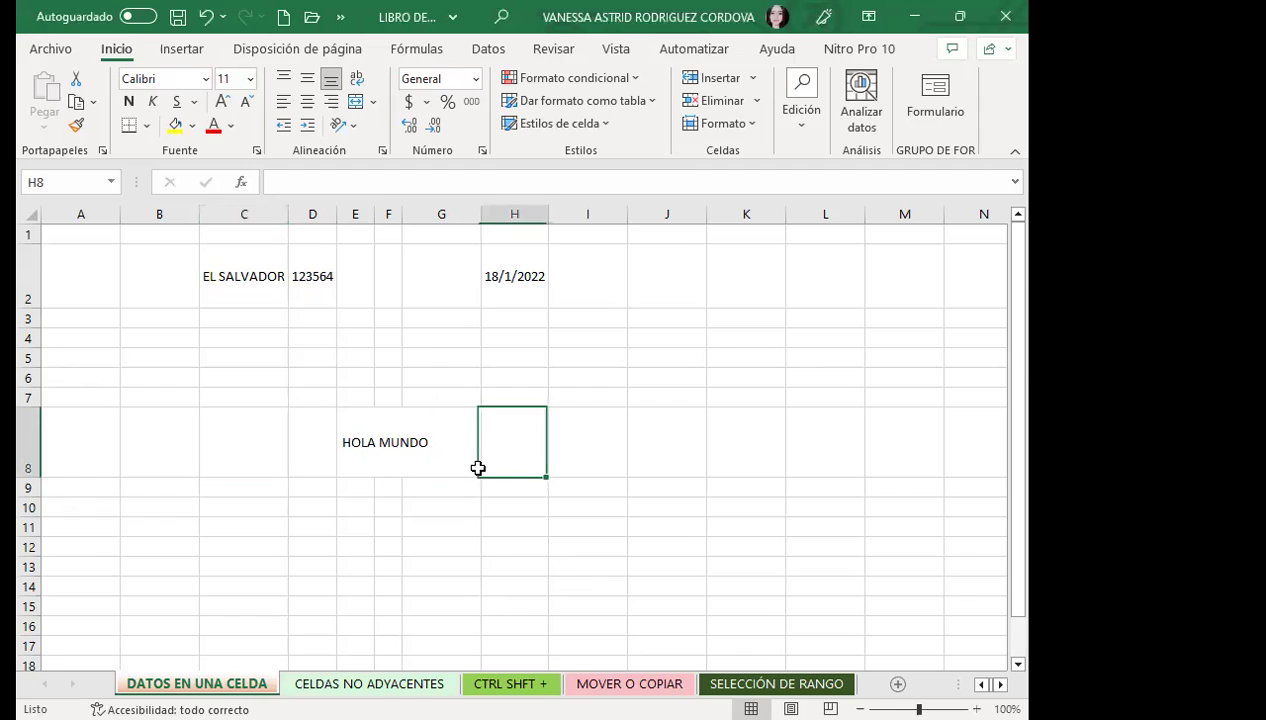
{"action": "left_click", "coordinate": [445, 510]}
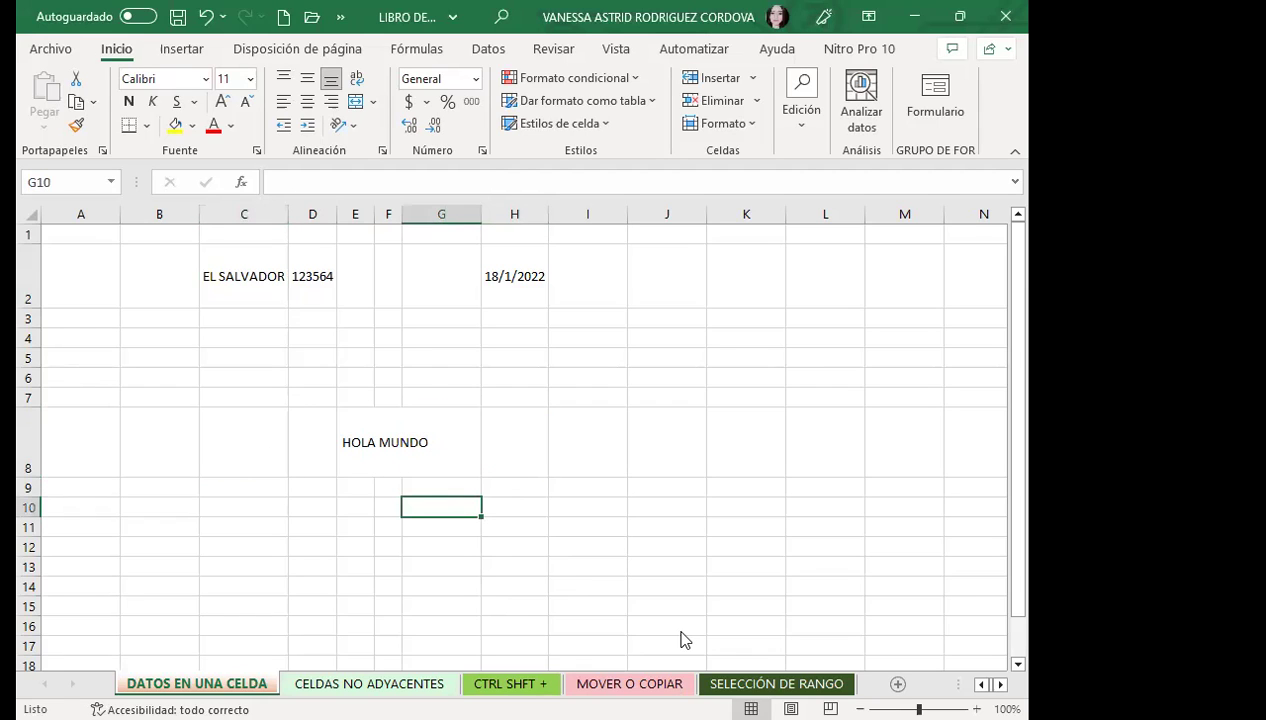
{"action": "left_click", "coordinate": [364, 683]}
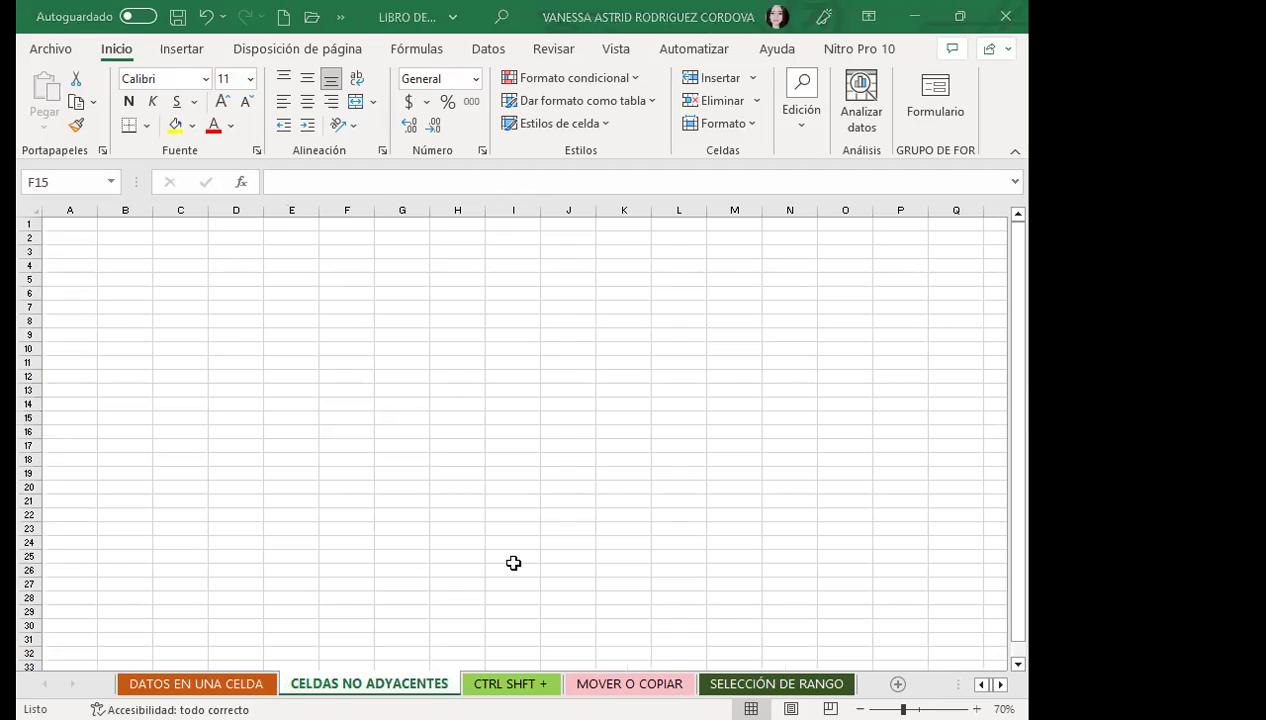
{"action": "left_click", "coordinate": [230, 684]}
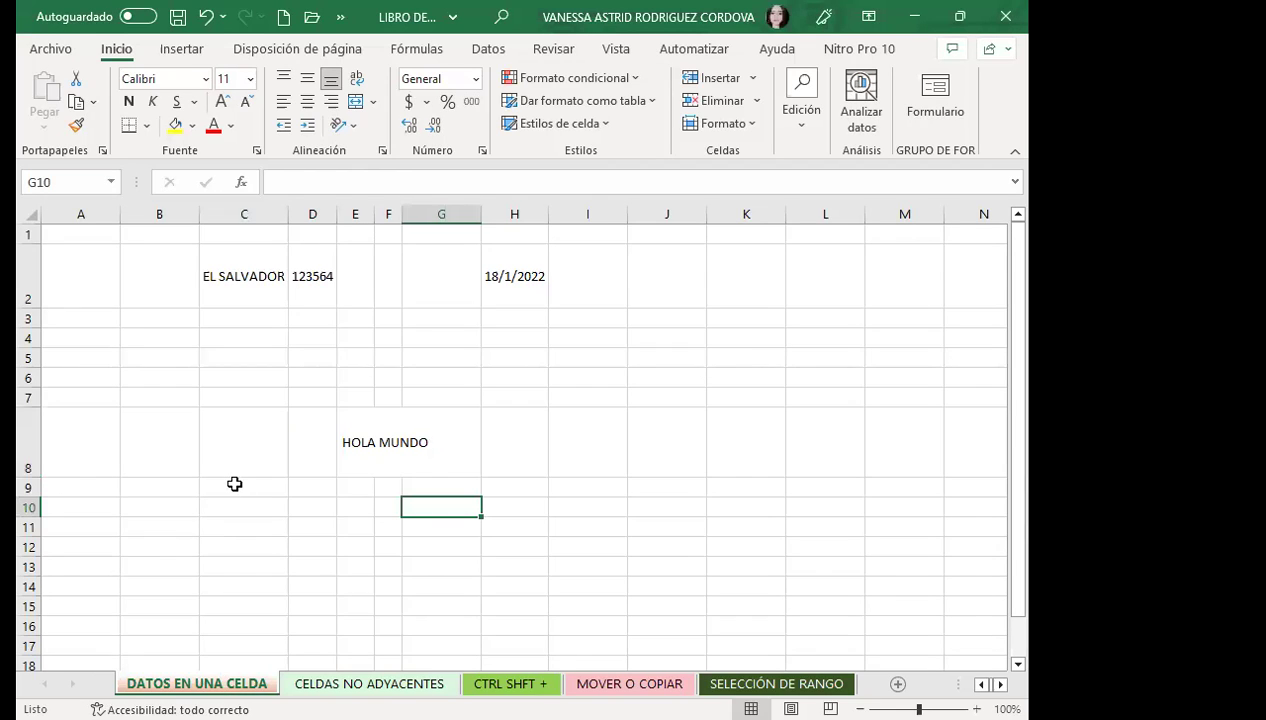
{"action": "left_click", "coordinate": [359, 452]}
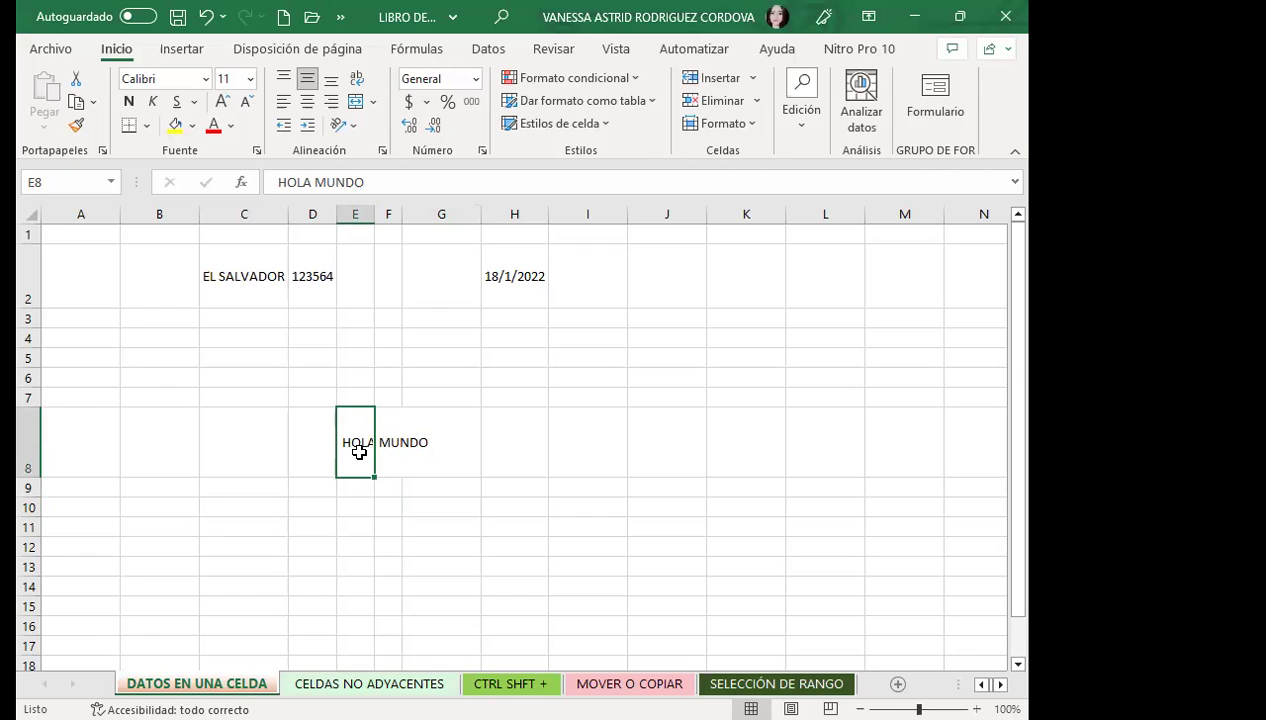
Widen column D slightly and column E to fit HOLA MUNDO, then fine-tune row 8's height.
{"action": "mouse_move", "coordinate": [337, 216]}
{"action": "left_mouse_down"}
{"action": "mouse_move", "coordinate": [447, 216]}
{"action": "mouse_move", "coordinate": [341, 216]}
{"action": "left_mouse_up"}
{"action": "mouse_move", "coordinate": [37, 477]}
{"action": "left_mouse_down"}
{"action": "mouse_move", "coordinate": [40, 450]}
{"action": "mouse_move", "coordinate": [48, 495]}
{"action": "left_mouse_up"}
{"action": "left_click_drag", "start_coordinate": [380, 216], "coordinate": [434, 217]}
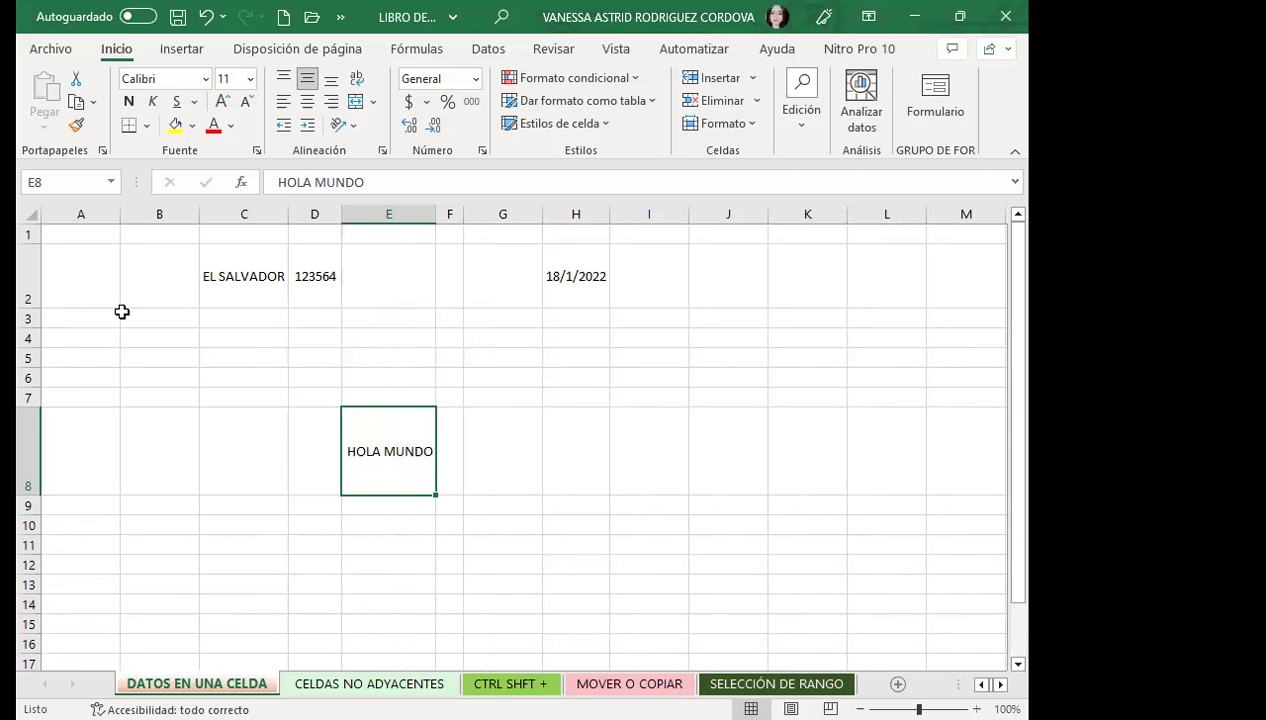
{"action": "left_click", "coordinate": [28, 470]}
{"action": "left_click_drag", "start_coordinate": [25, 494], "coordinate": [25, 489]}
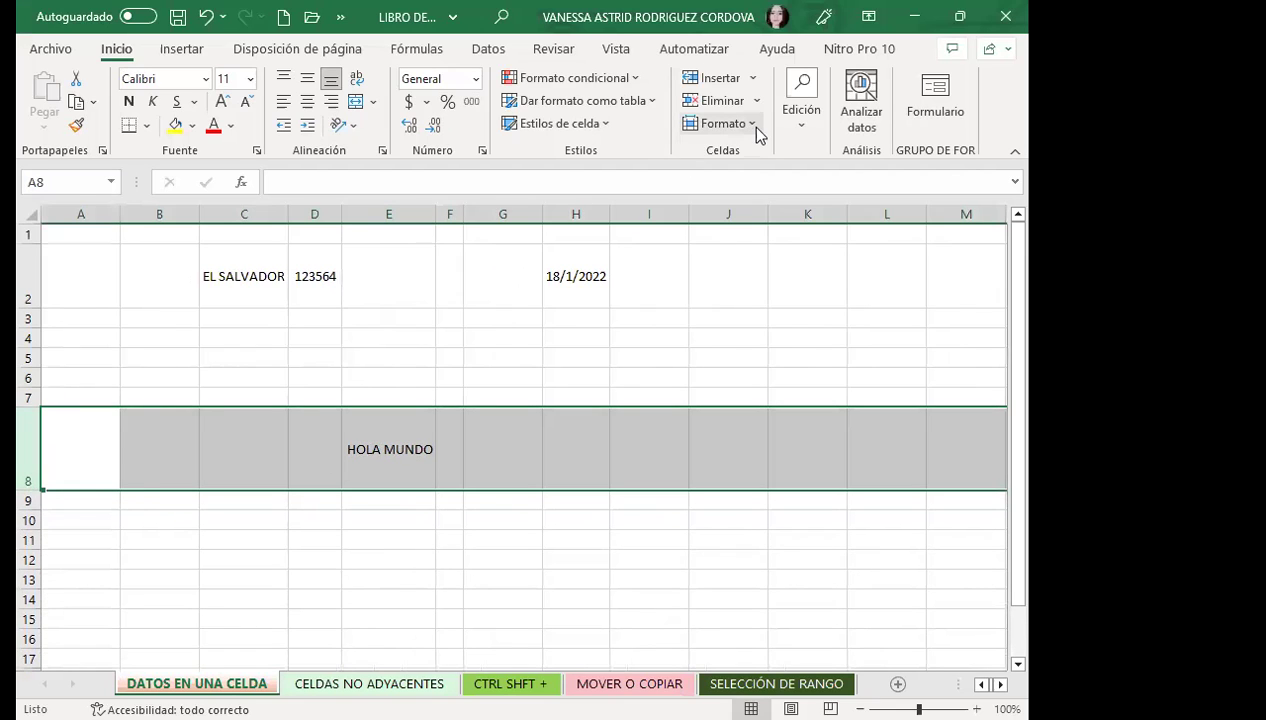
Set row 8's height to 80 using Formato > Alto de fila.
{"action": "left_click", "coordinate": [718, 123]}
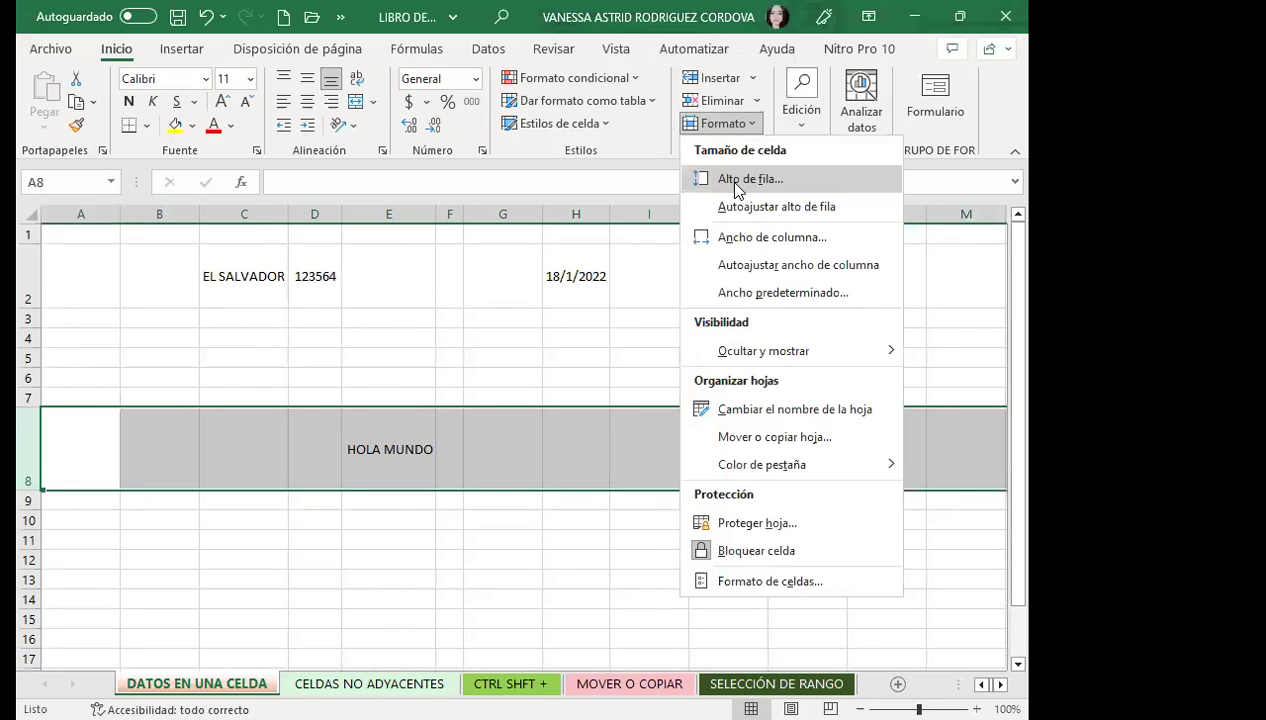
{"action": "left_click", "coordinate": [732, 186]}
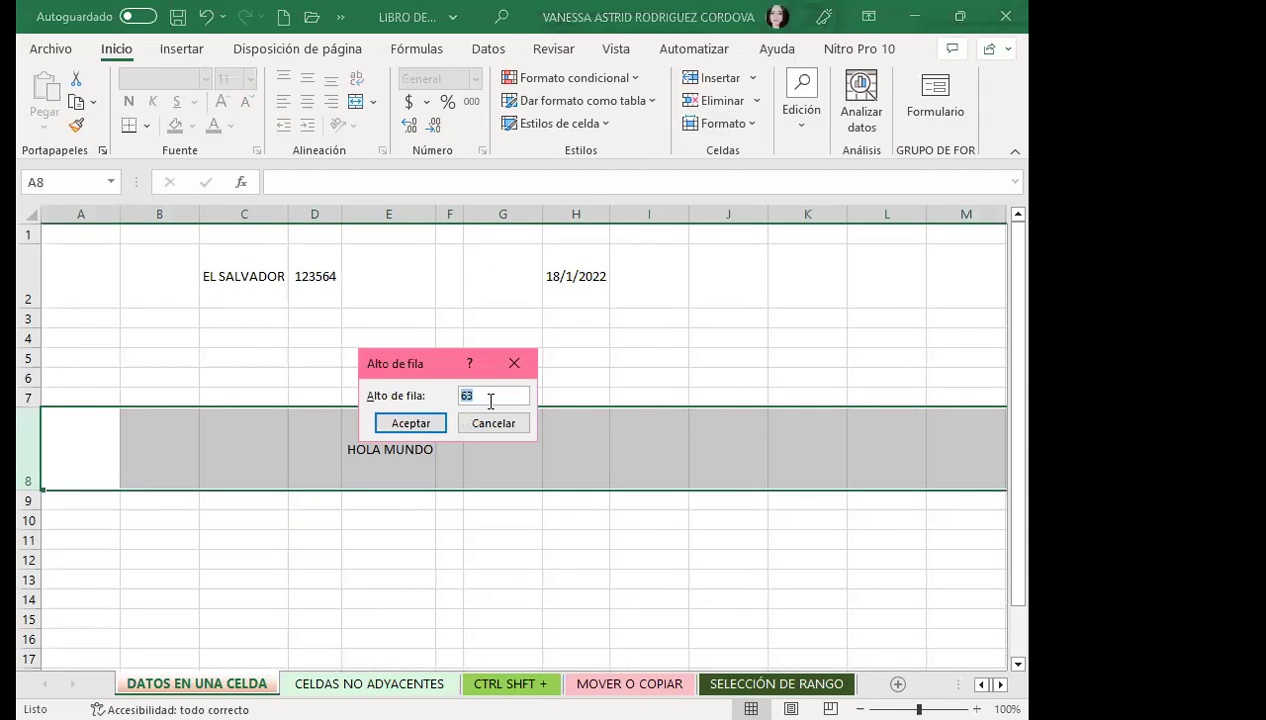
{"action": "type", "text": "80"}
{"action": "left_click", "coordinate": [407, 425]}
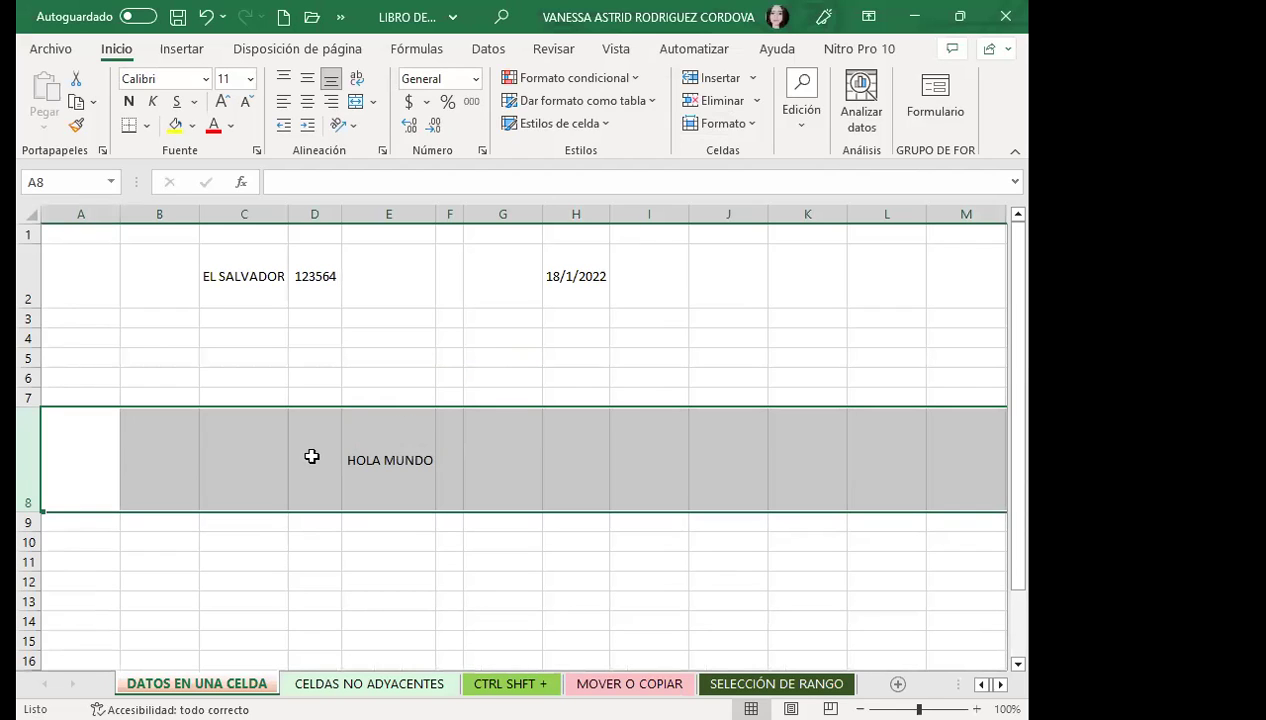
Select cell B8 and dismiss the Formato options without changing anything.
{"action": "left_click", "coordinate": [185, 458]}
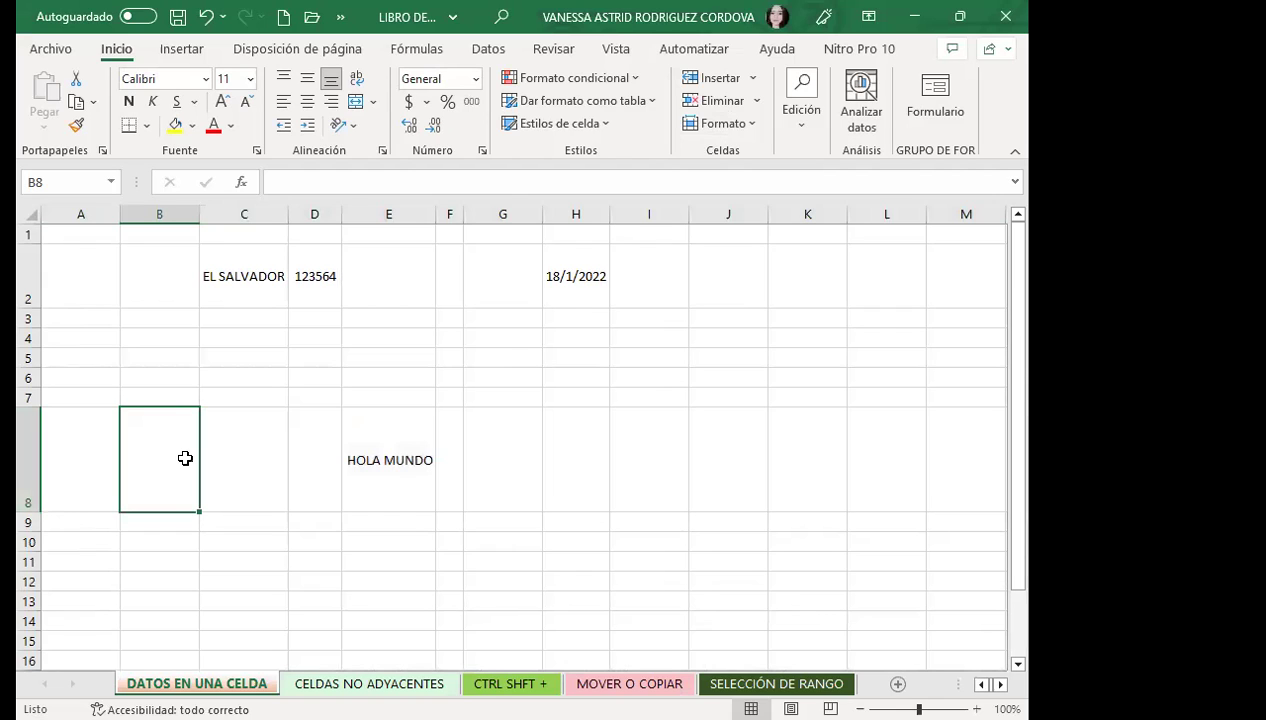
{"action": "left_click", "coordinate": [720, 123]}
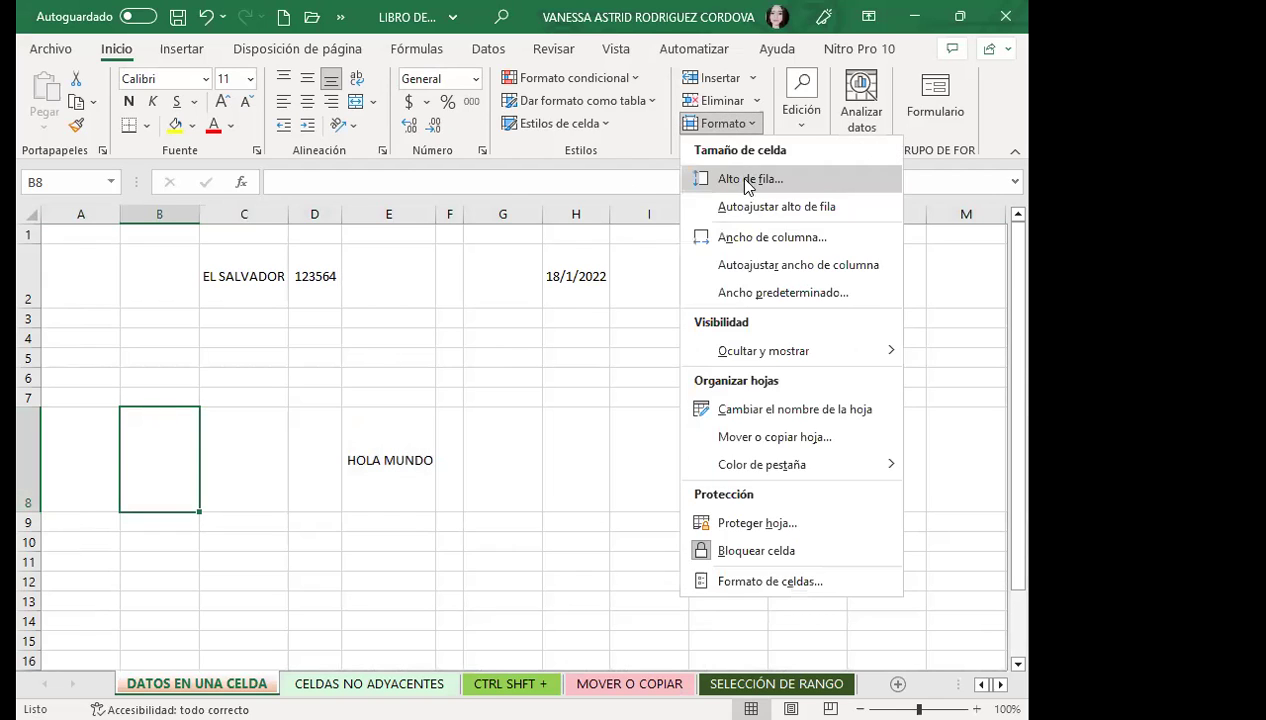
{"action": "left_click", "coordinate": [508, 377]}
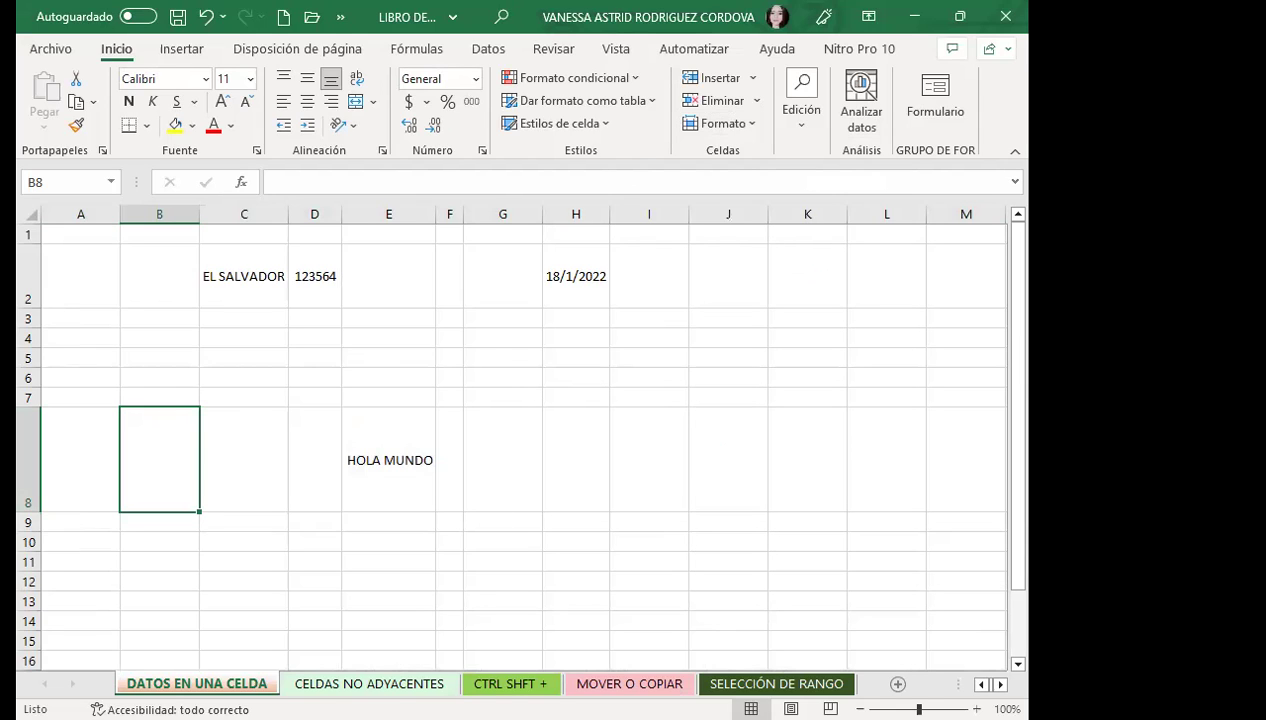
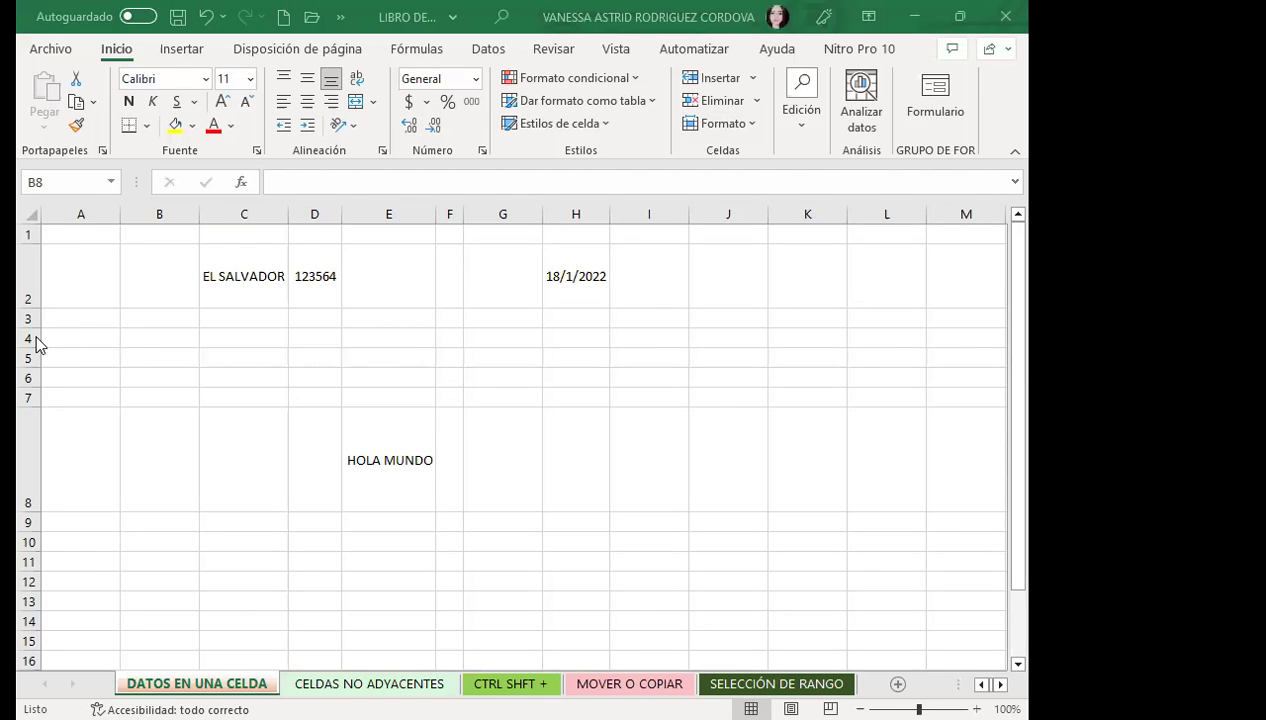
Select rows 3–6 and set their row height to 25 with Formato > Alto de fila.
{"action": "left_click_drag", "start_coordinate": [28, 318], "coordinate": [28, 338]}
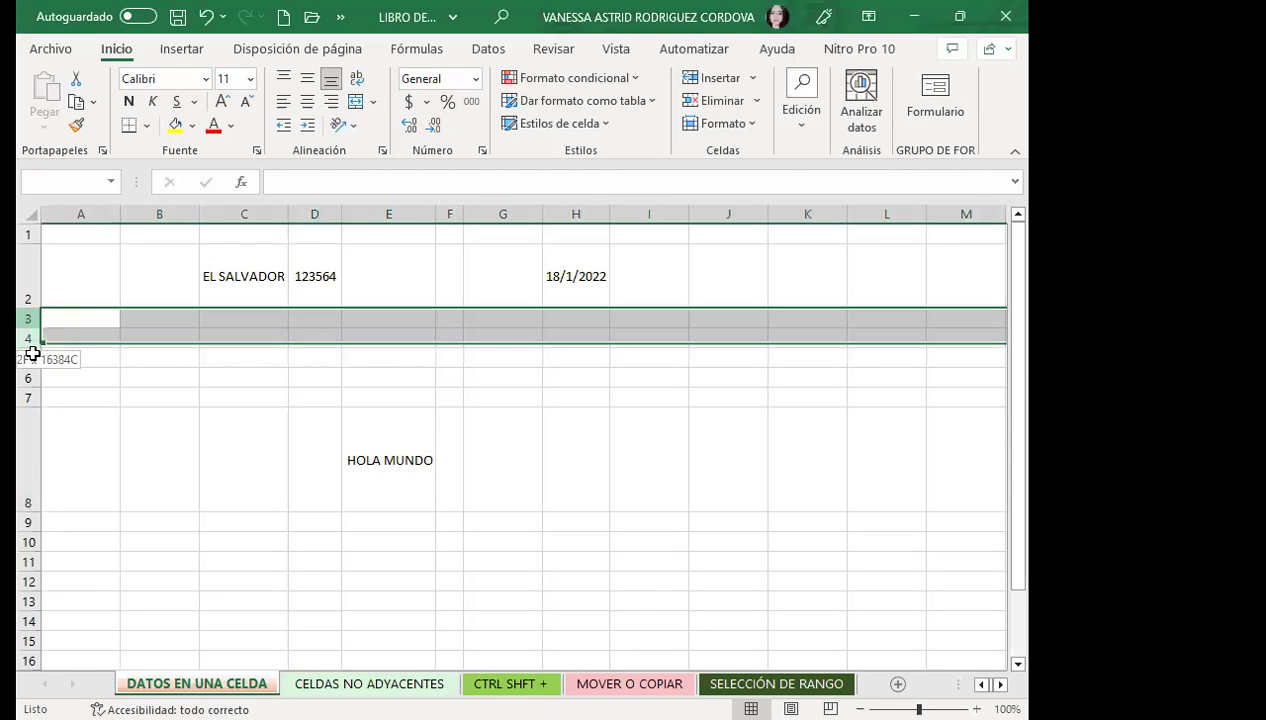
{"action": "left_click_drag", "start_coordinate": [34, 491], "coordinate": [34, 495]}
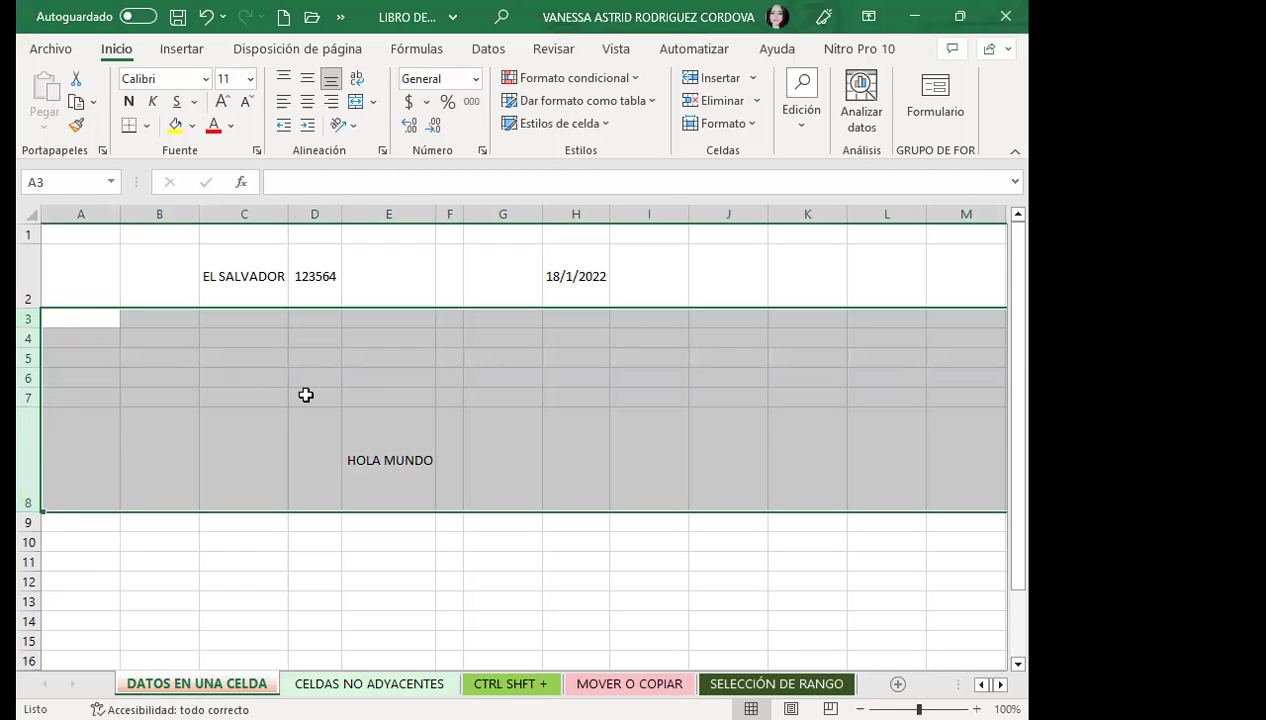
{"action": "left_click", "coordinate": [212, 395]}
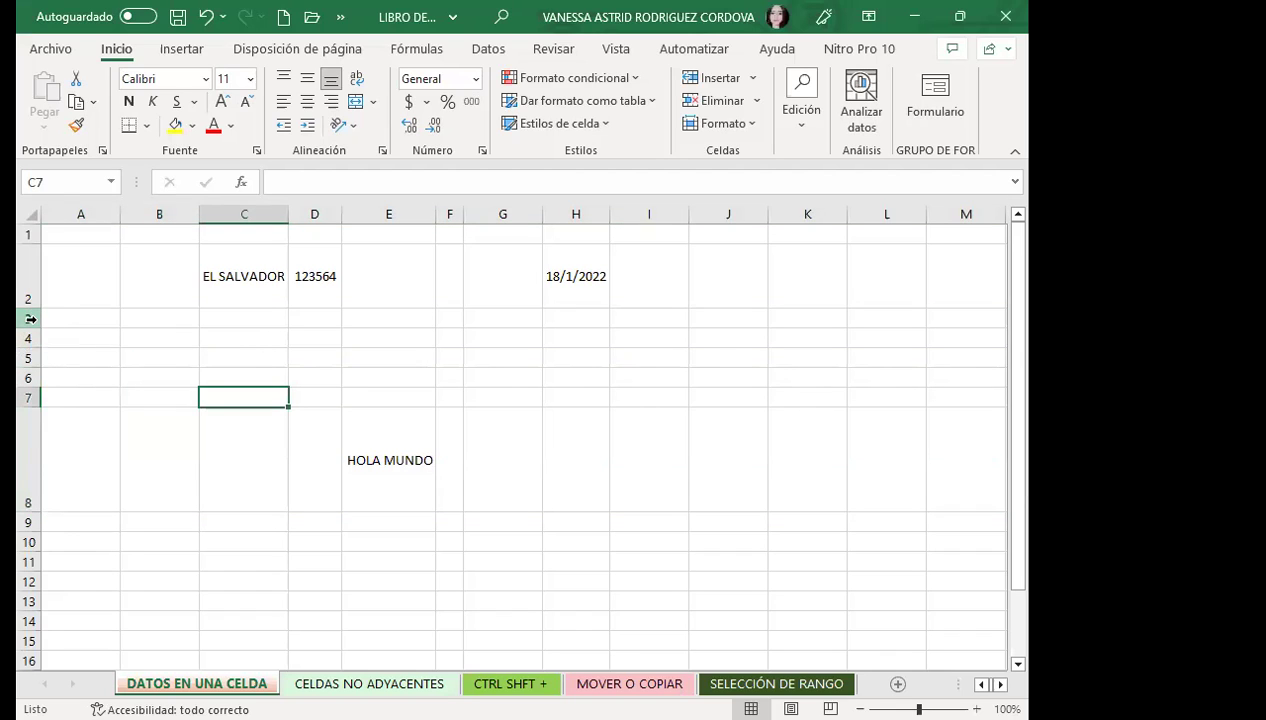
{"action": "left_click", "coordinate": [34, 318]}
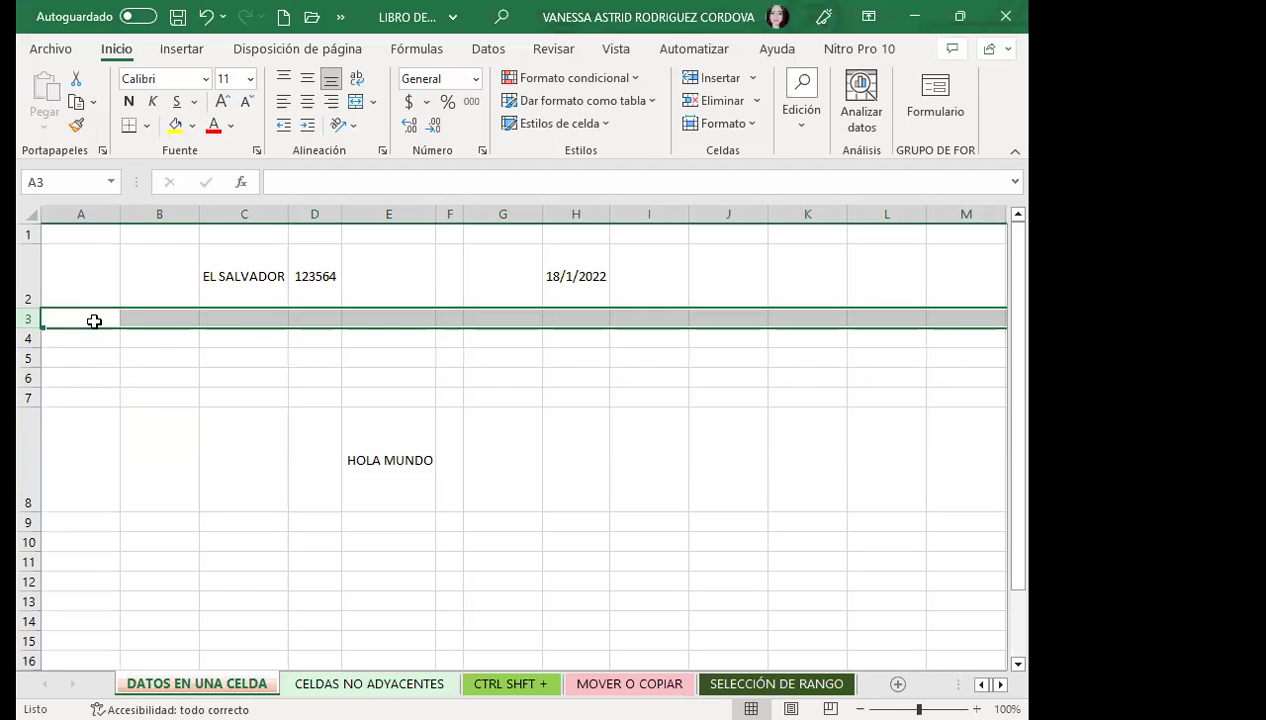
{"action": "left_click_drag", "start_coordinate": [189, 320], "coordinate": [408, 323]}
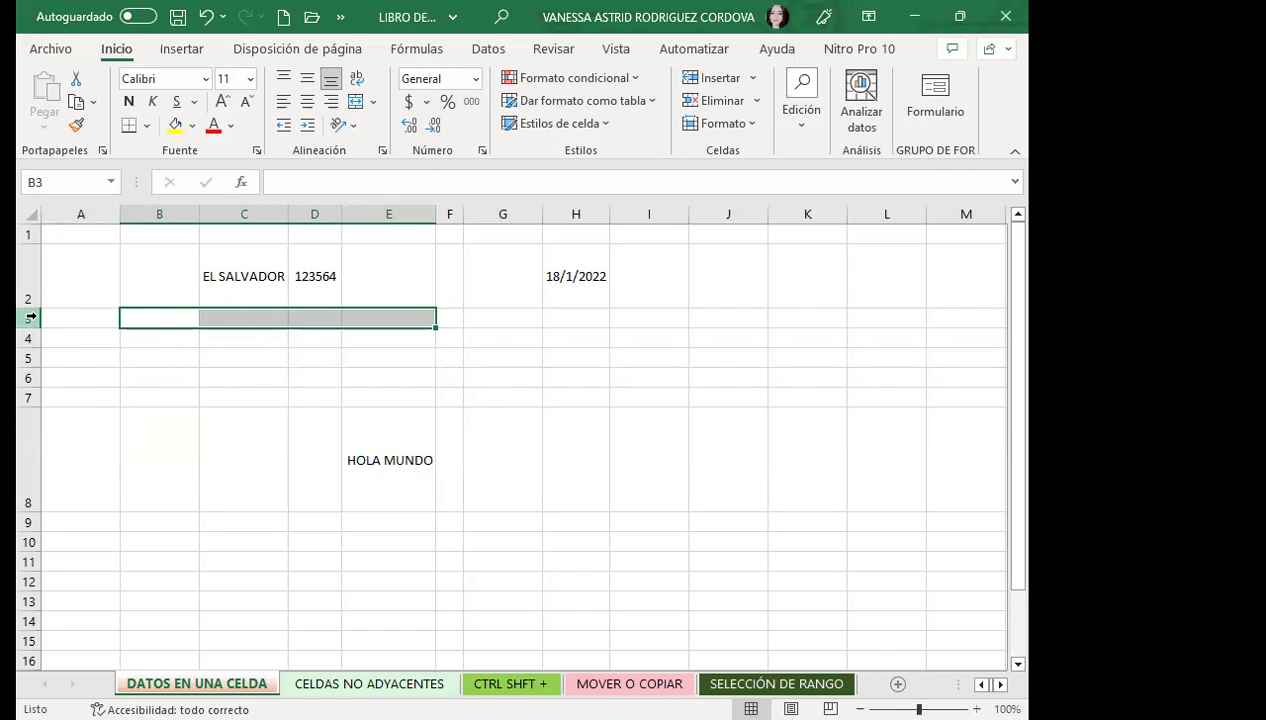
{"action": "left_click_drag", "start_coordinate": [30, 317], "coordinate": [32, 410]}
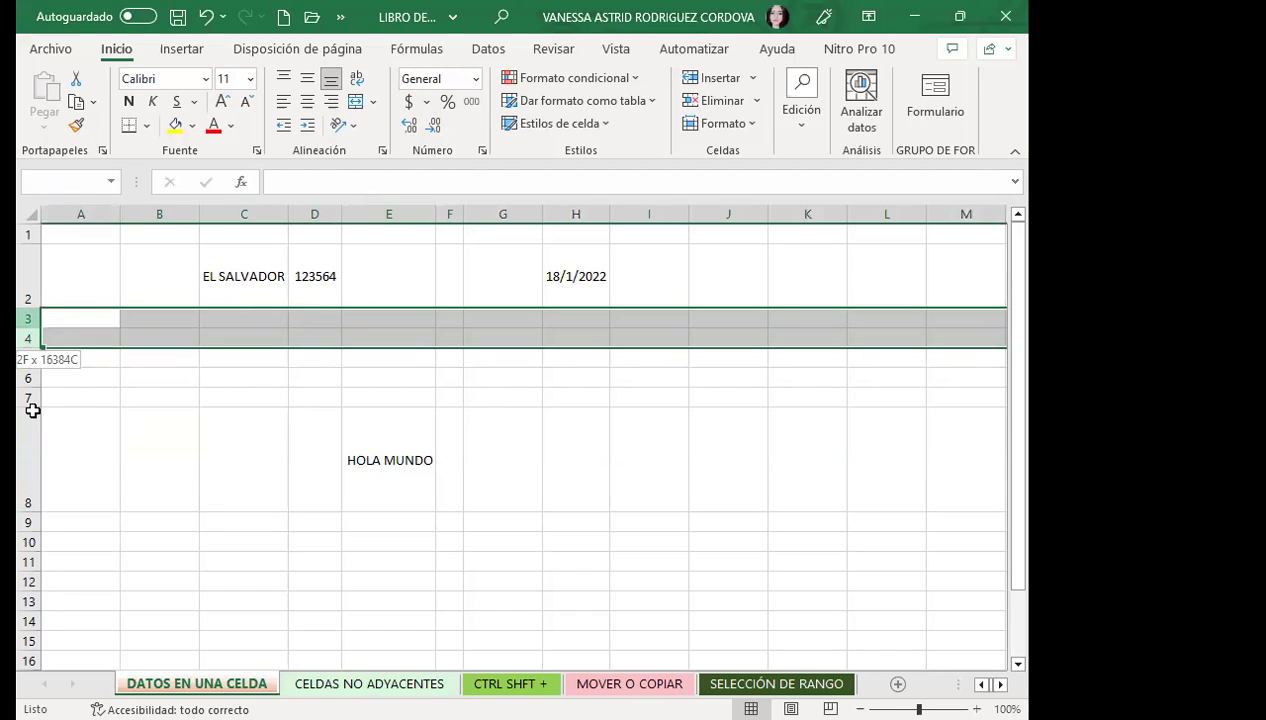
{"action": "left_click_drag", "start_coordinate": [32, 410], "coordinate": [36, 380]}
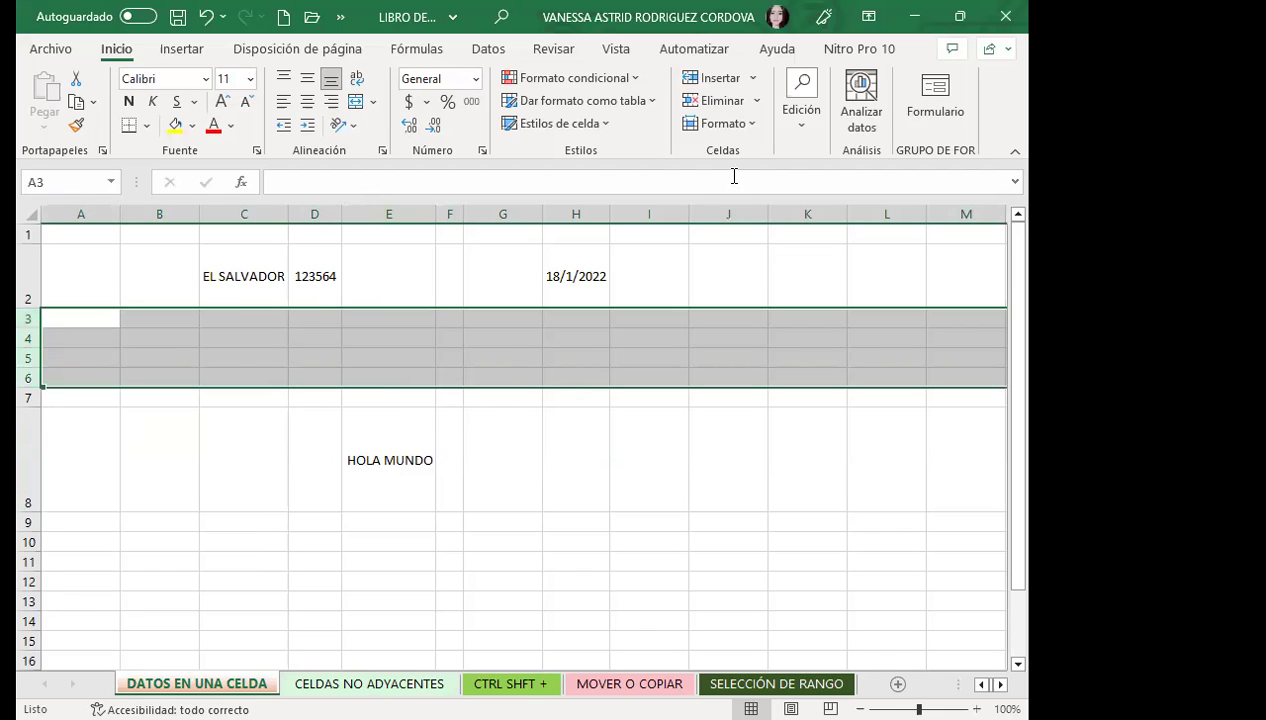
{"action": "left_click", "coordinate": [754, 122]}
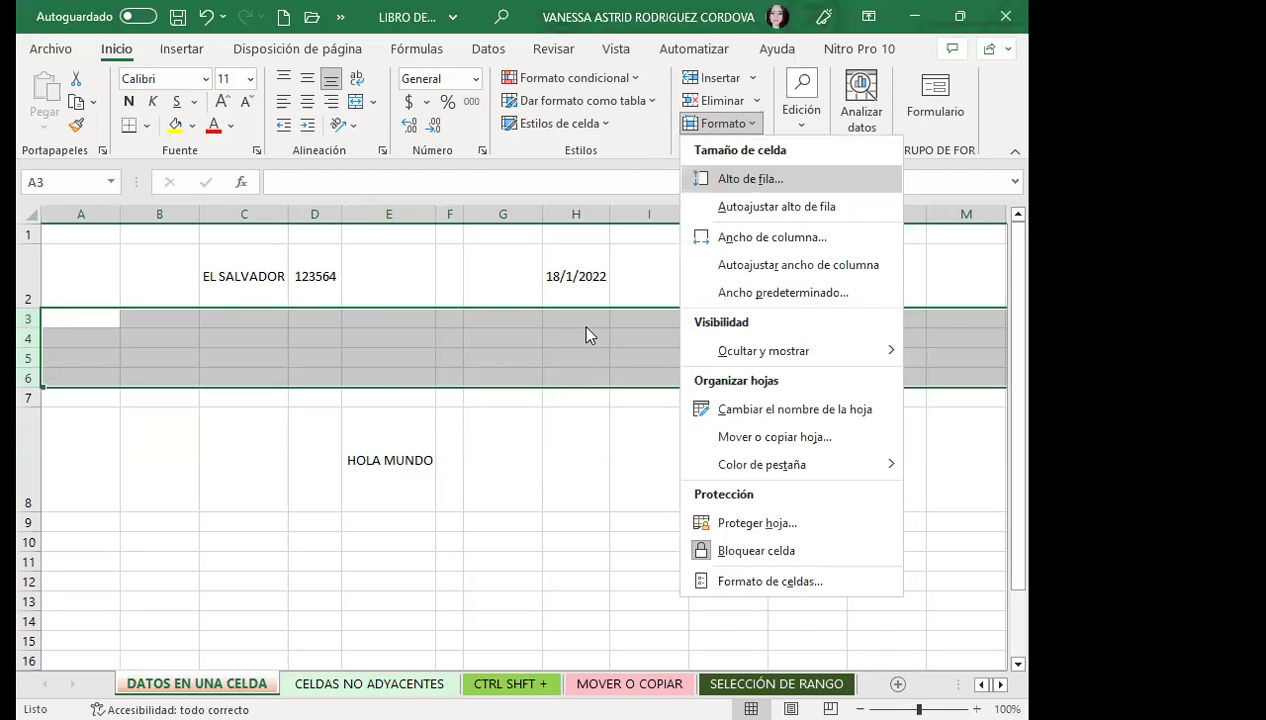
{"action": "left_click", "coordinate": [738, 176]}
{"action": "type", "text": "25"}
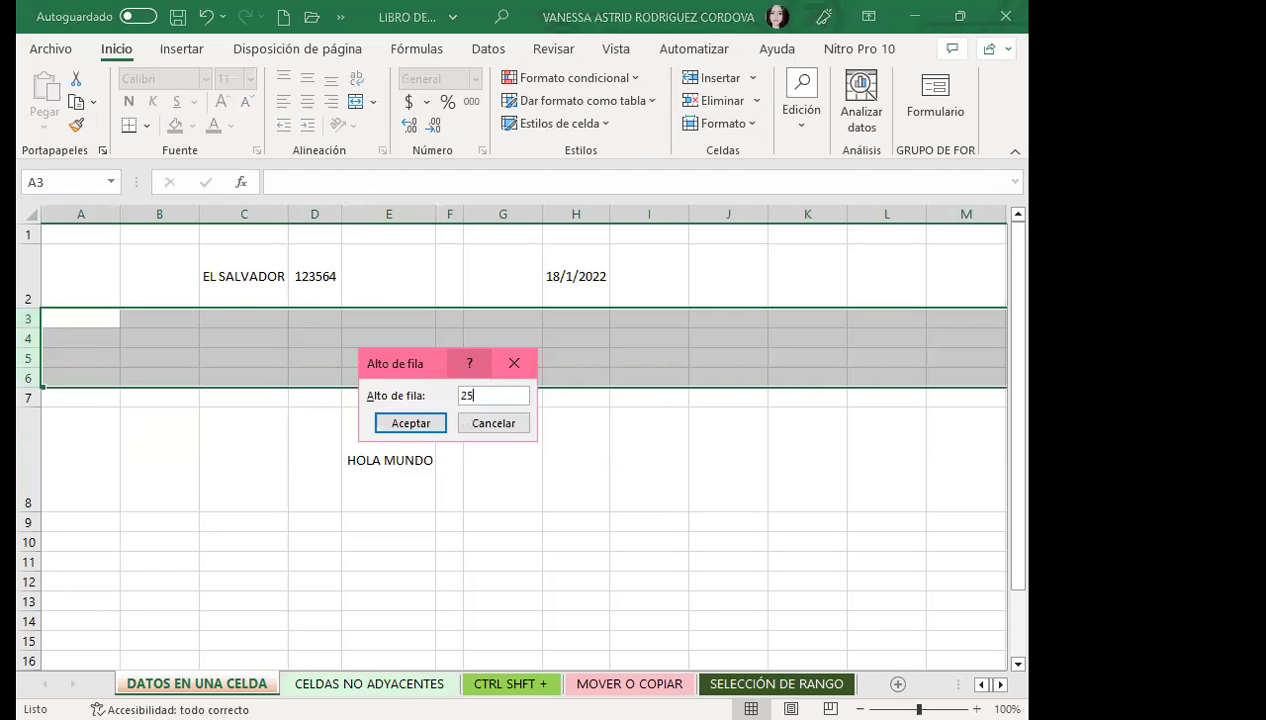
{"action": "left_click", "coordinate": [410, 427]}
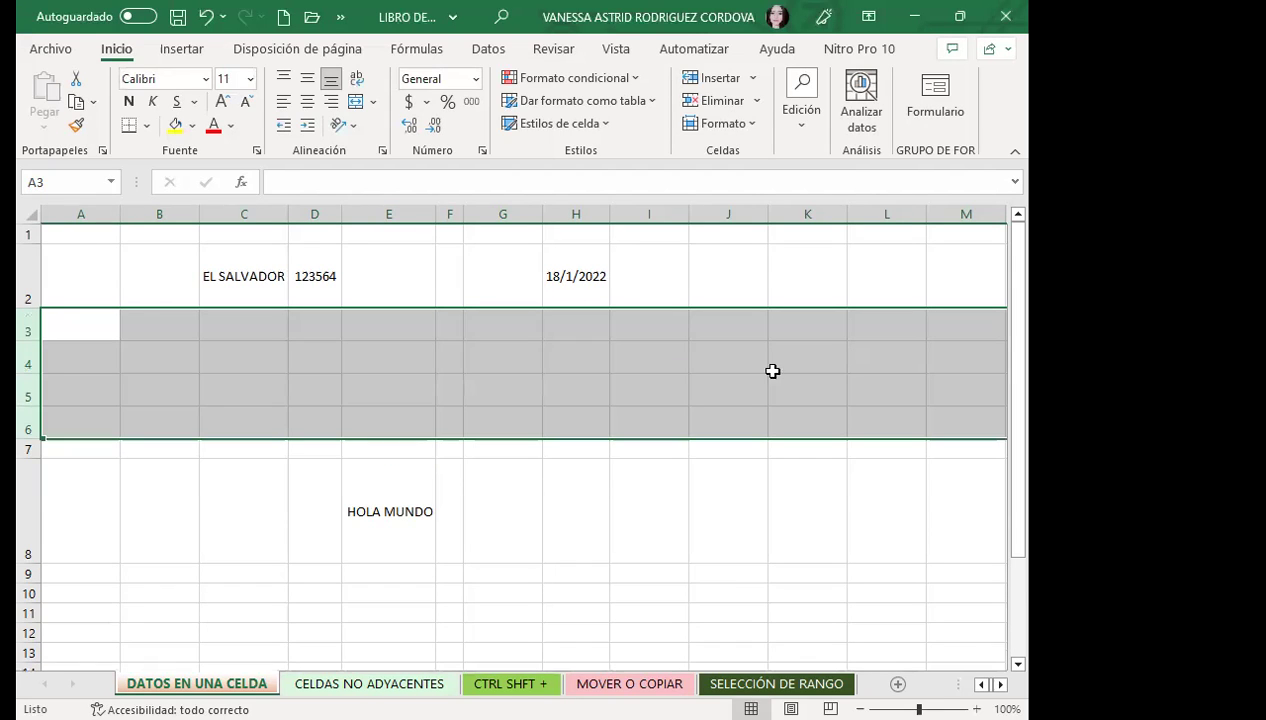
Set columns I through L to a column width of 40.
{"action": "left_click_drag", "start_coordinate": [650, 214], "coordinate": [751, 225]}
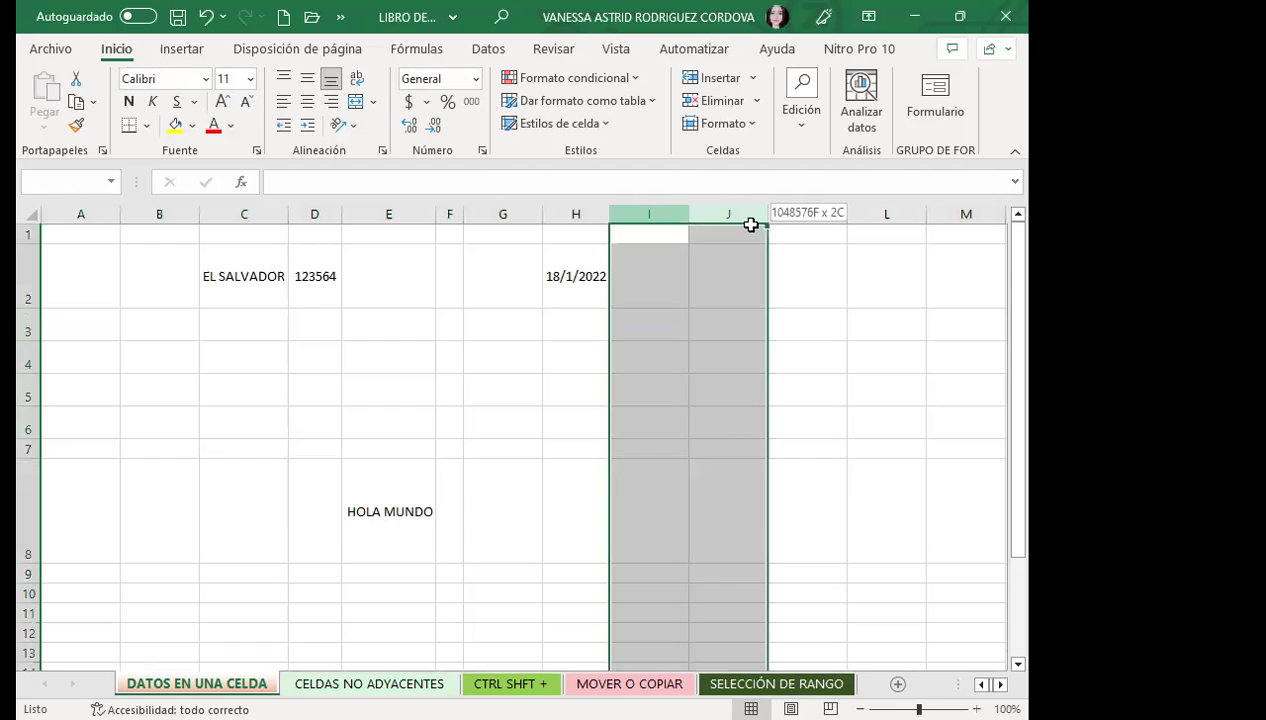
{"action": "left_click", "coordinate": [753, 125]}
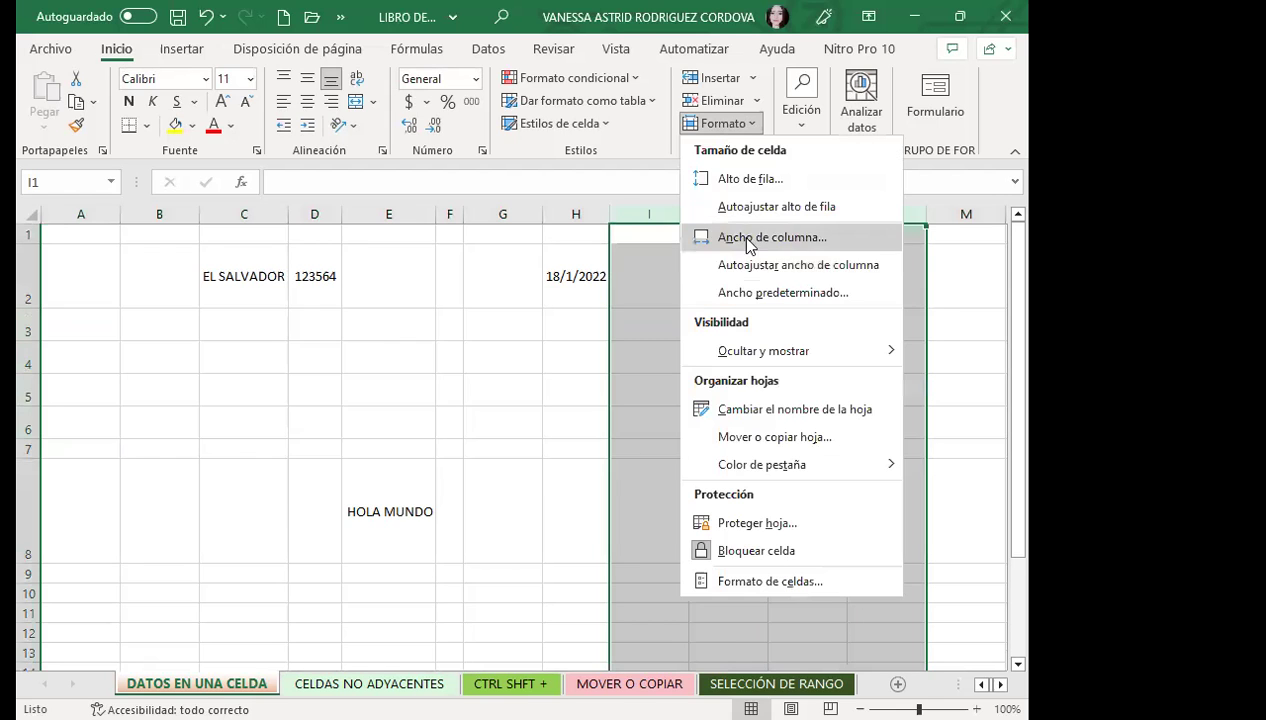
{"action": "key", "text": "Return"}
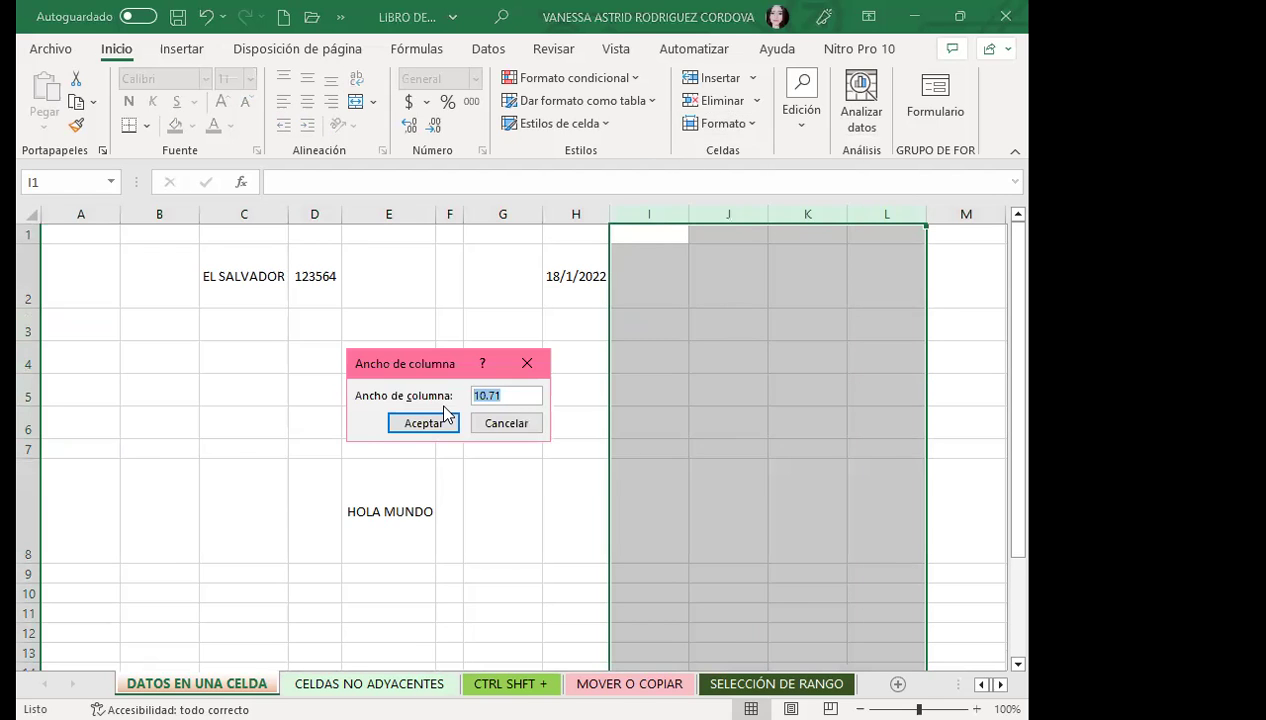
{"action": "type", "text": "40"}
{"action": "left_click", "coordinate": [417, 423]}
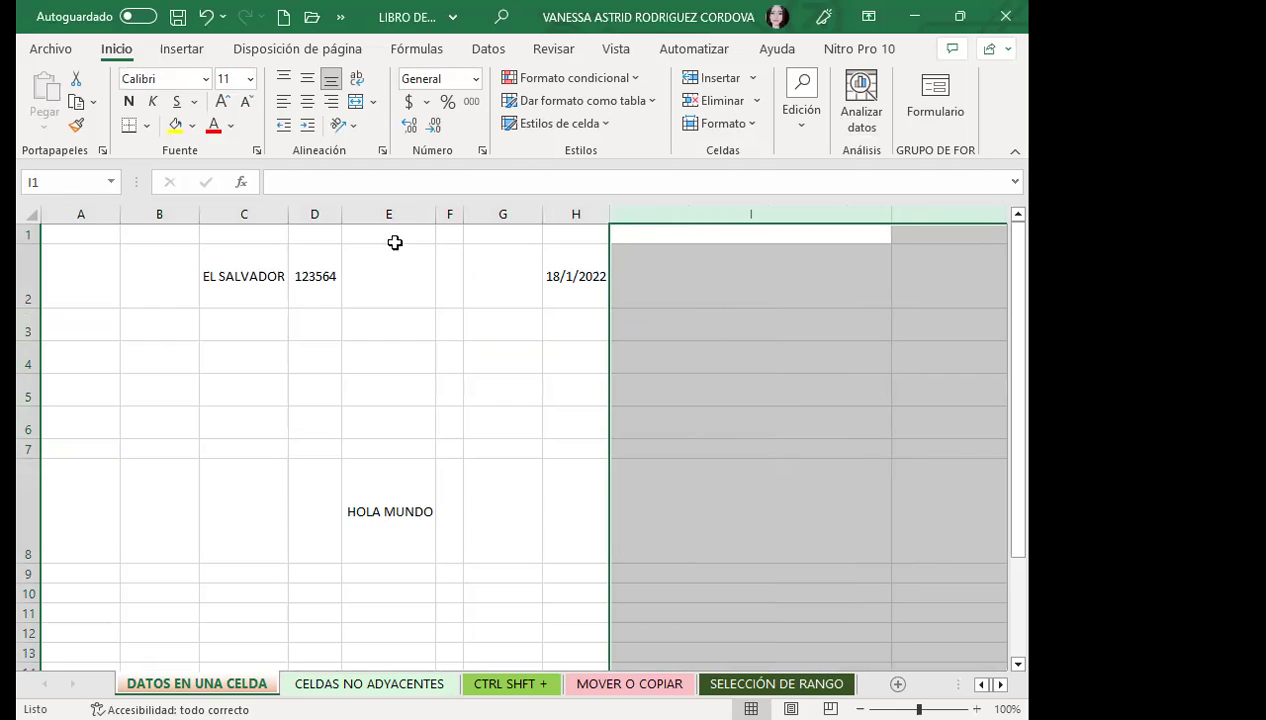
Select G1:G9 and set column G's width to 50.
{"action": "left_click", "coordinate": [502, 214]}
{"action": "left_click_drag", "start_coordinate": [501, 236], "coordinate": [503, 531]}
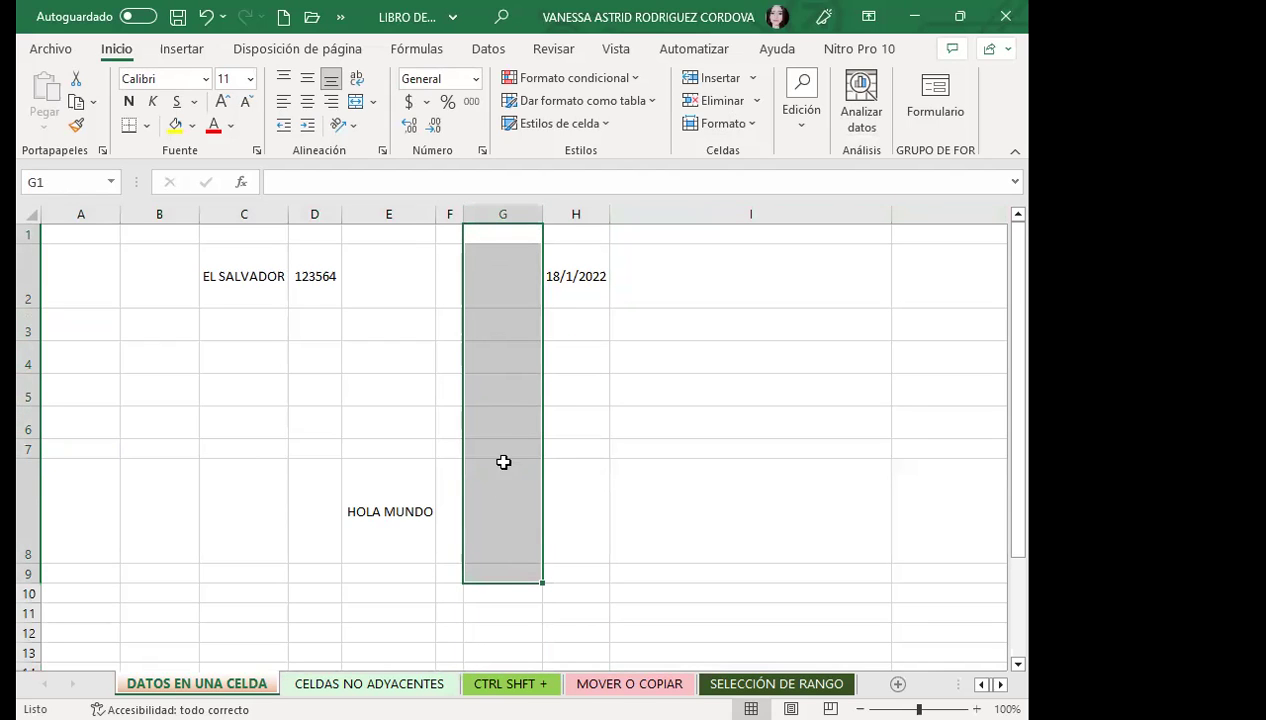
{"action": "scroll", "coordinate": [498, 458], "scroll_direction": "down", "scroll_amount": 1}
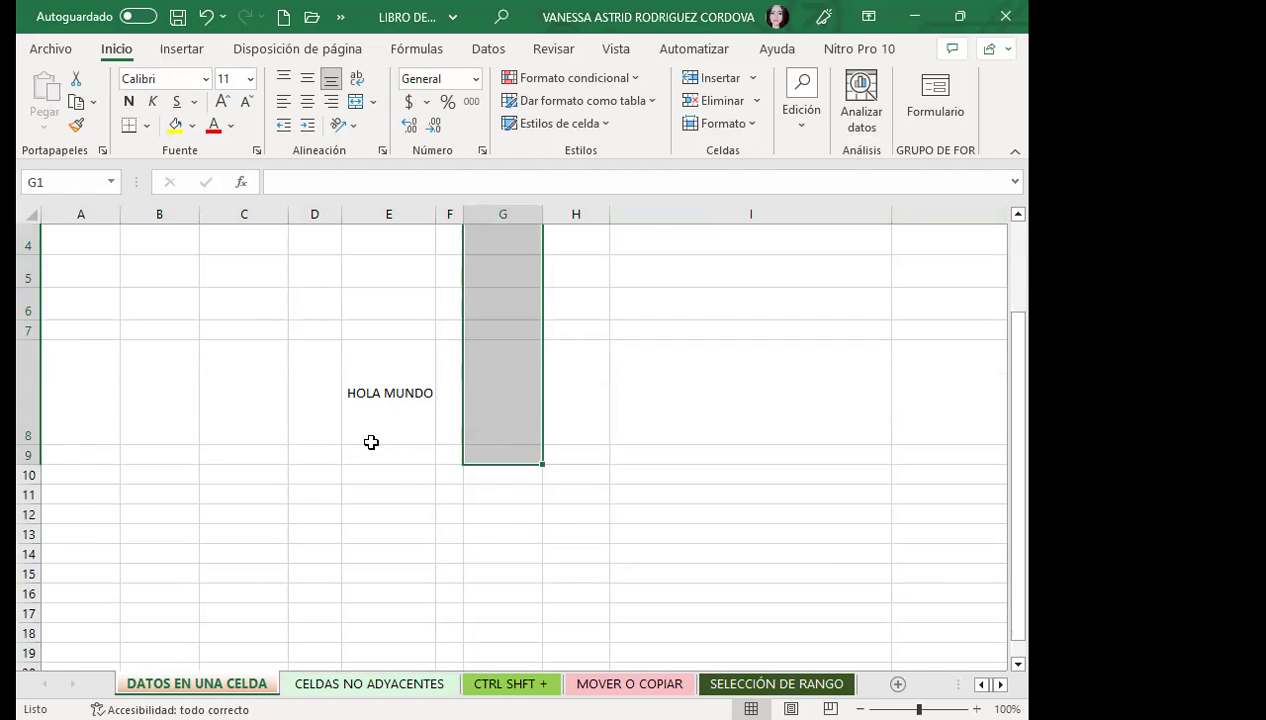
{"action": "left_click", "coordinate": [722, 123]}
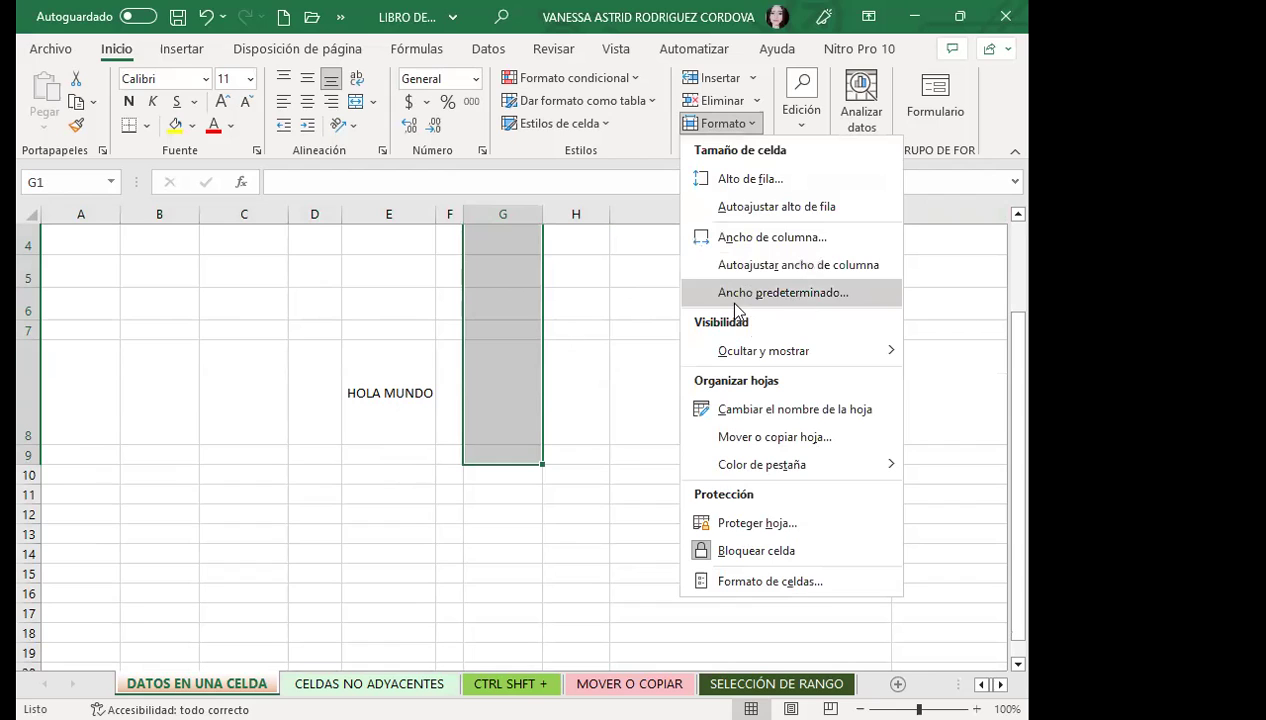
{"action": "key", "text": "Return"}
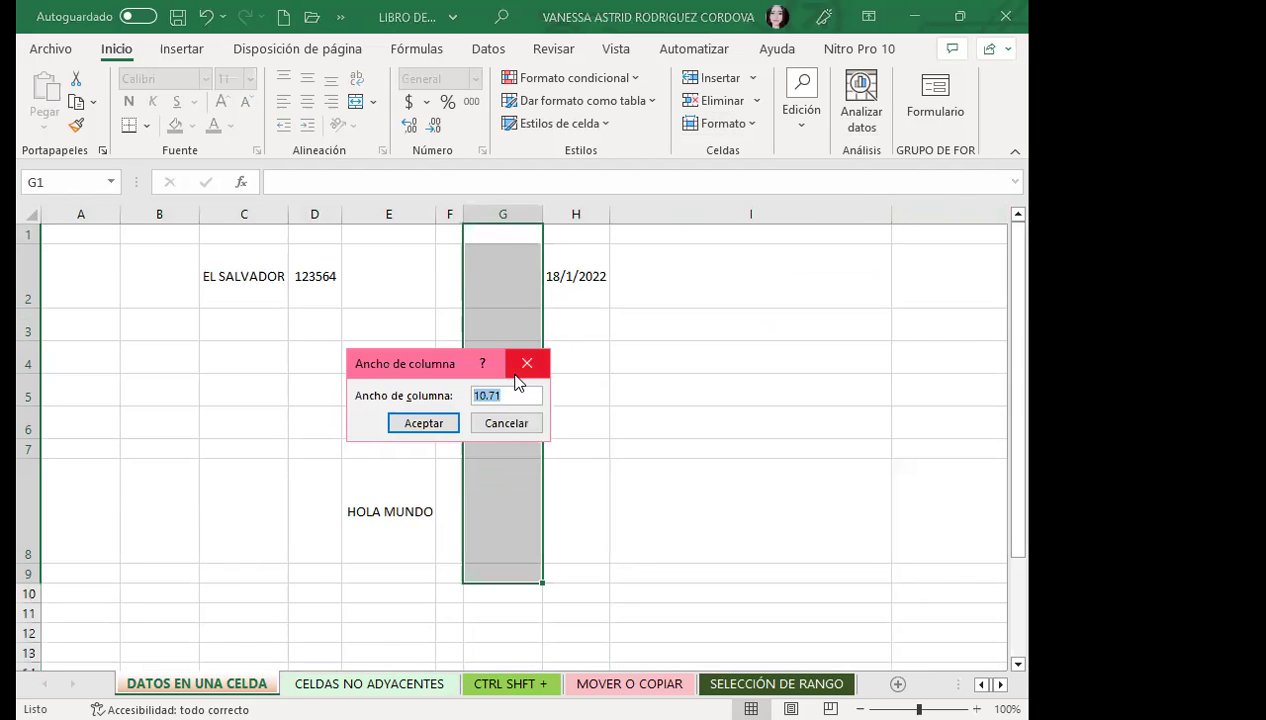
{"action": "type", "text": "50"}
{"action": "key", "text": "Return"}
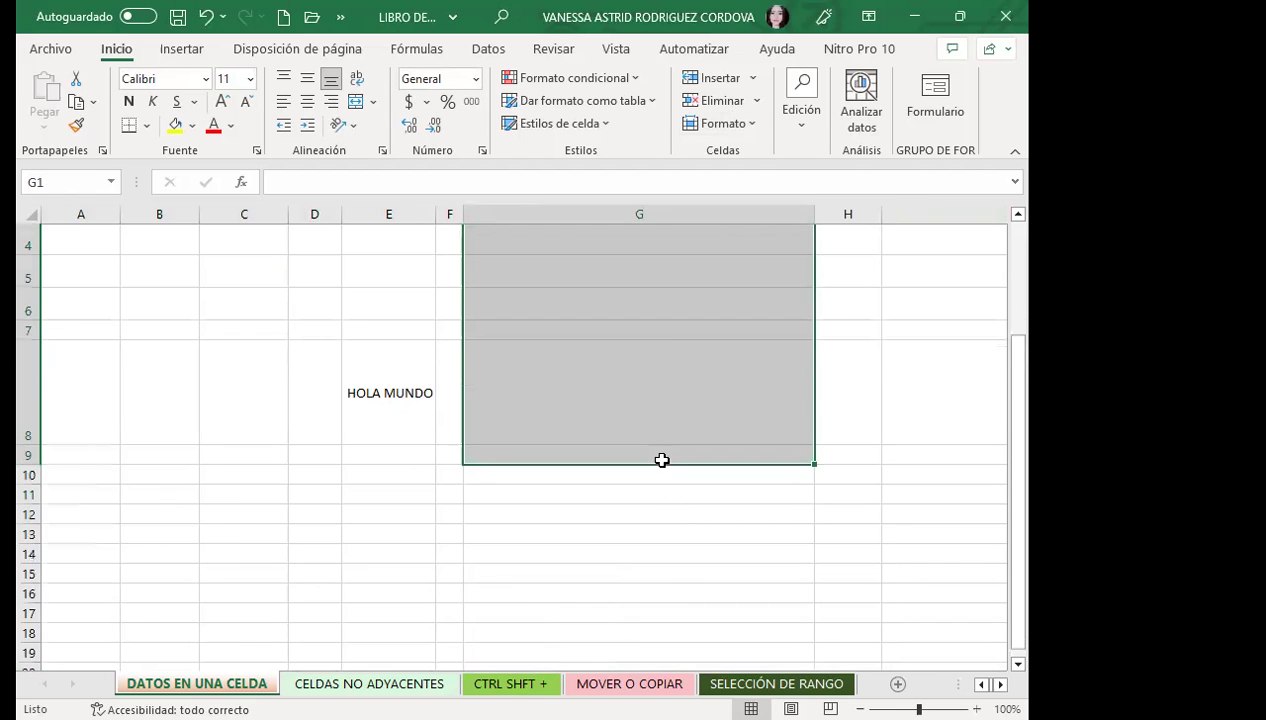
{"action": "scroll", "coordinate": [667, 530], "scroll_direction": "down", "scroll_amount": 1}
{"action": "scroll", "coordinate": [645, 431], "scroll_direction": "up", "scroll_amount": 2}
{"action": "scroll", "coordinate": [616, 371], "scroll_direction": "up", "scroll_amount": 1}
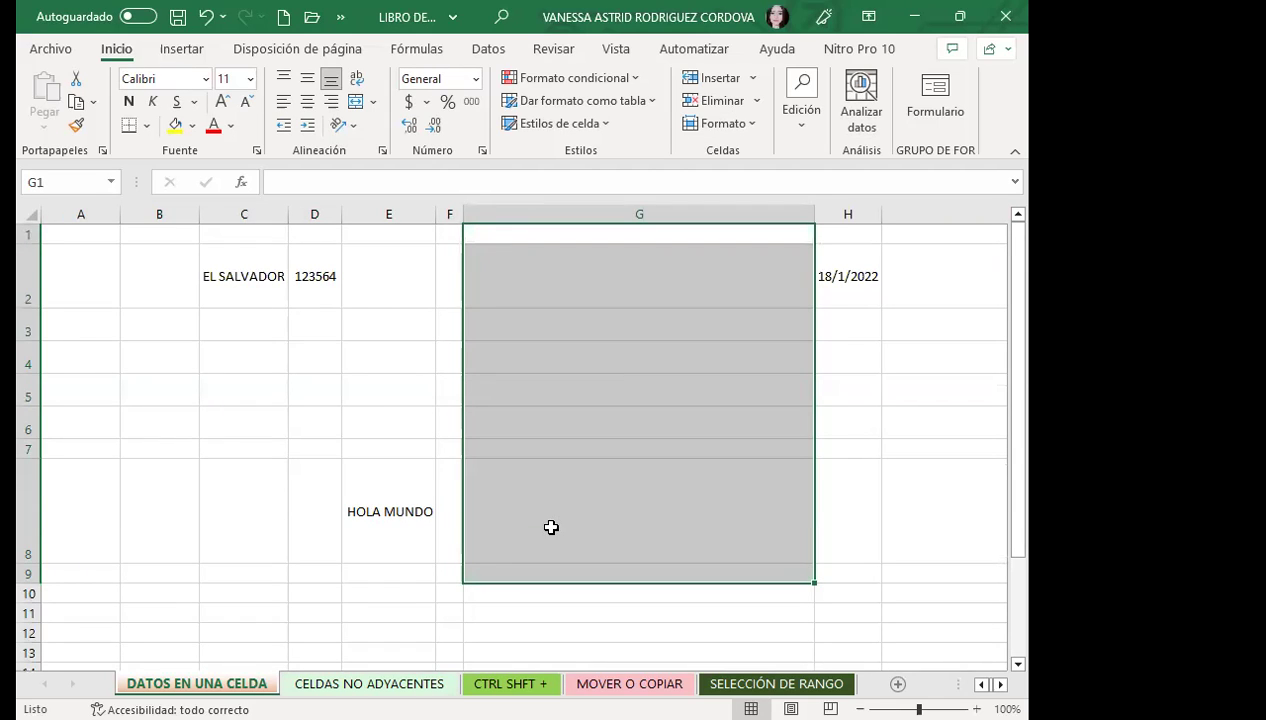
{"action": "left_click", "coordinate": [551, 527]}
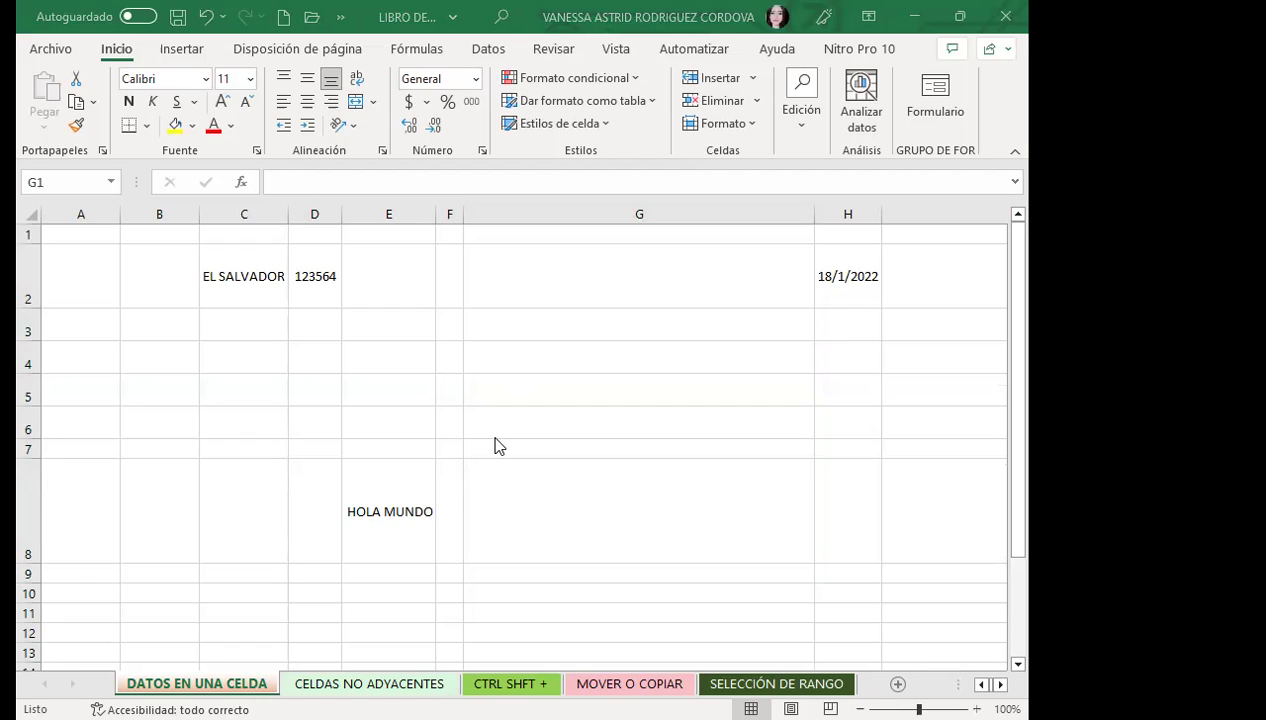
Reselect the column G cells, cancel the row height dialog unchanged, and check column G's width.
{"action": "key", "text": "shift+Down"}
{"action": "key", "text": "shift+Down"}
{"action": "key", "text": "shift+Down"}
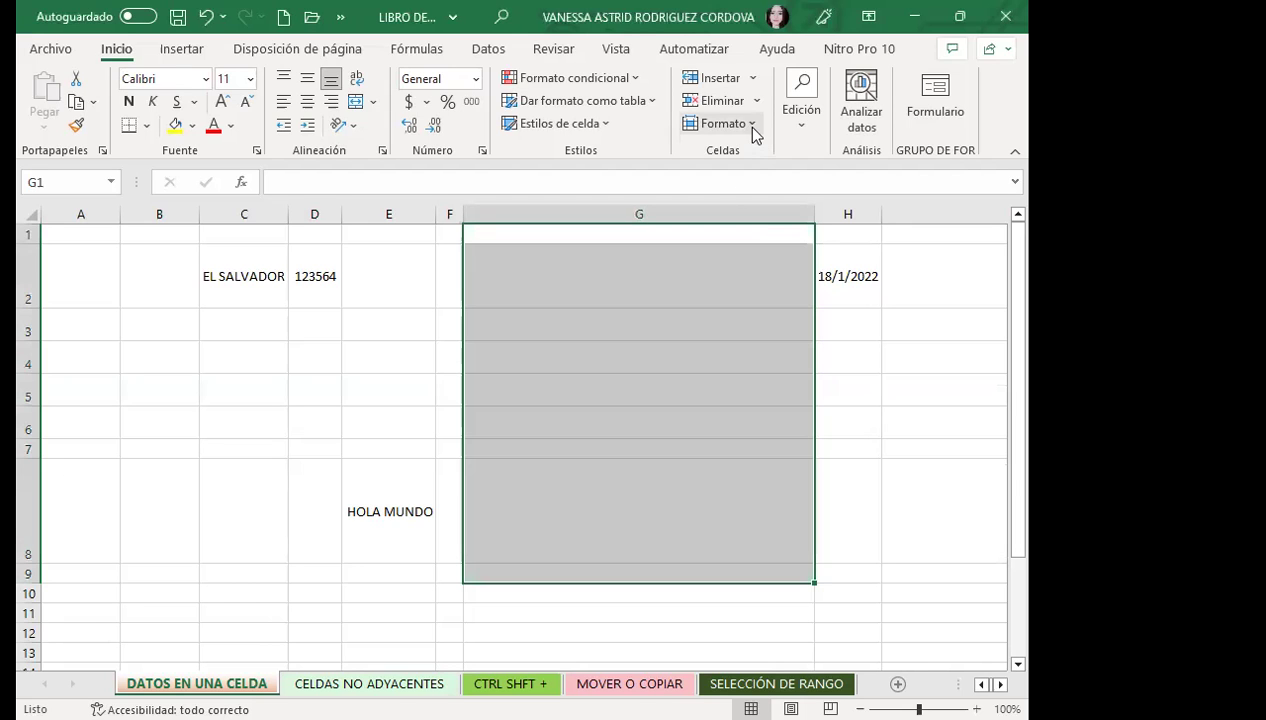
{"action": "left_click", "coordinate": [752, 124]}
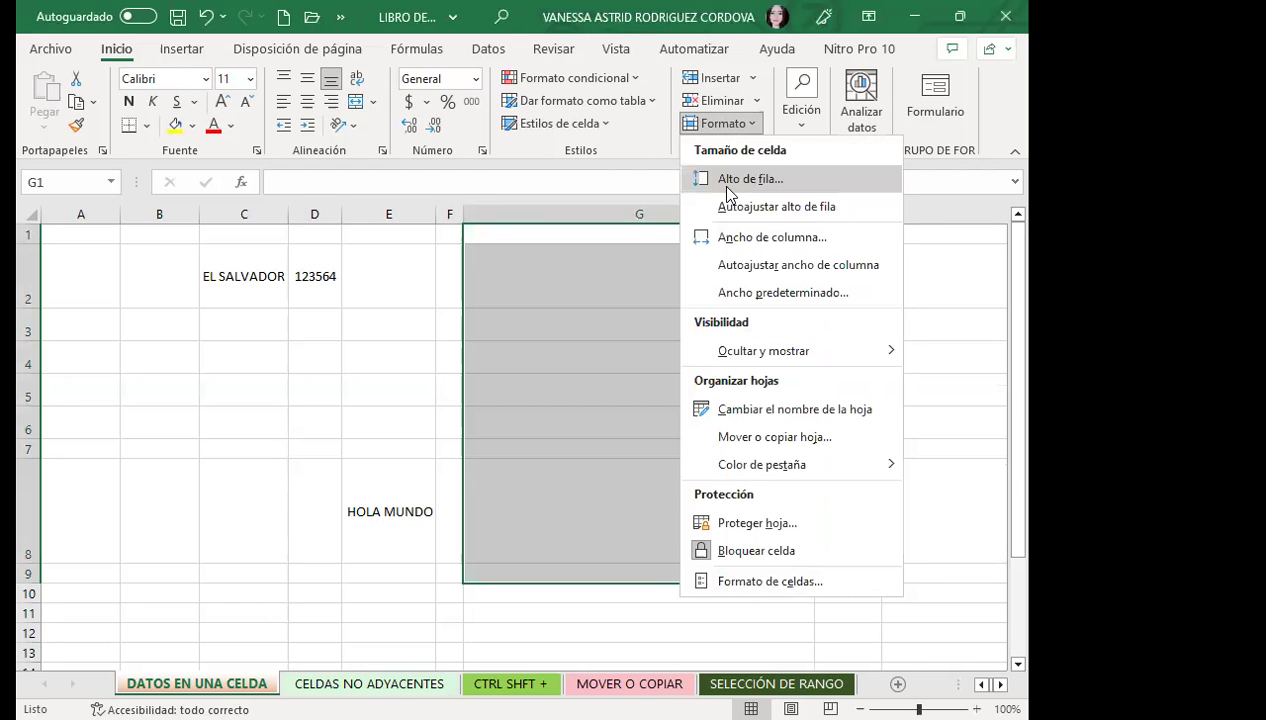
{"action": "left_click", "coordinate": [727, 188]}
{"action": "left_click", "coordinate": [515, 357]}
{"action": "left_click_drag", "start_coordinate": [775, 202], "coordinate": [797, 202]}
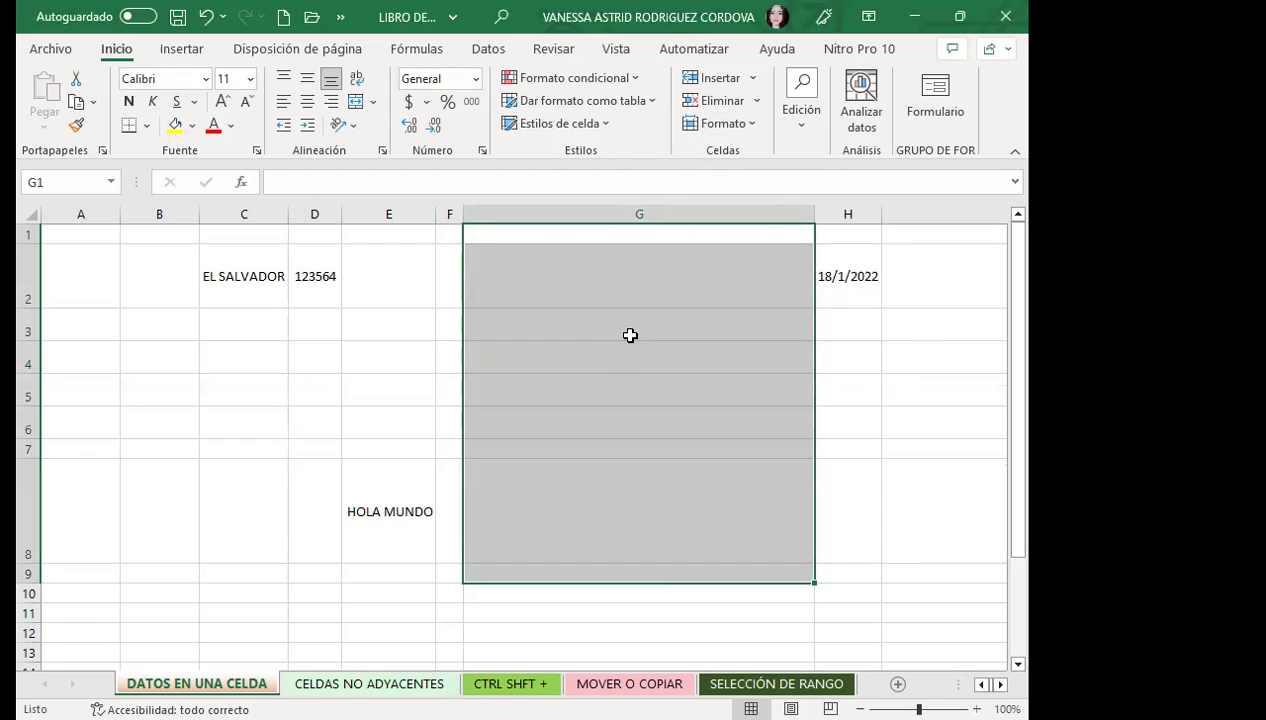
{"action": "left_click", "coordinate": [779, 205]}
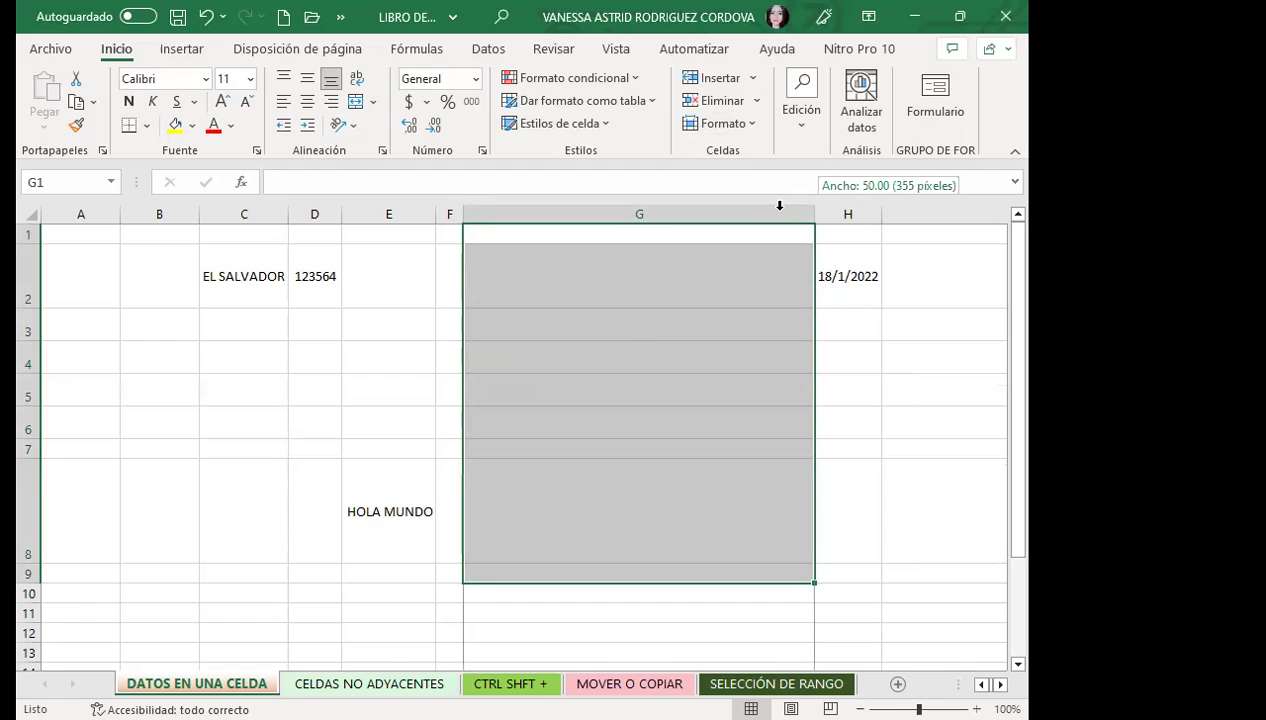
Narrow column G slightly by dragging its border, checking cells G2–G4.
{"action": "left_click", "coordinate": [630, 323]}
{"action": "left_click_drag", "start_coordinate": [816, 207], "coordinate": [713, 207]}
{"action": "left_click", "coordinate": [577, 262]}
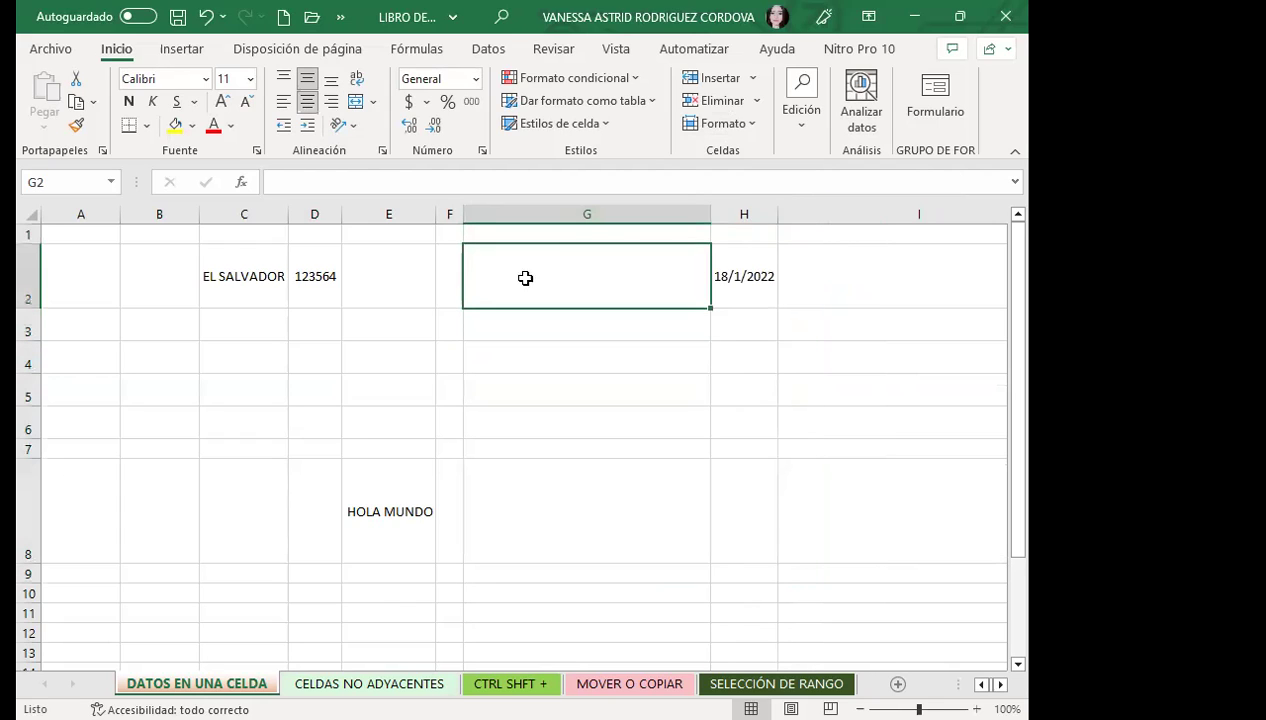
{"action": "left_click", "coordinate": [545, 316]}
{"action": "left_click", "coordinate": [624, 214]}
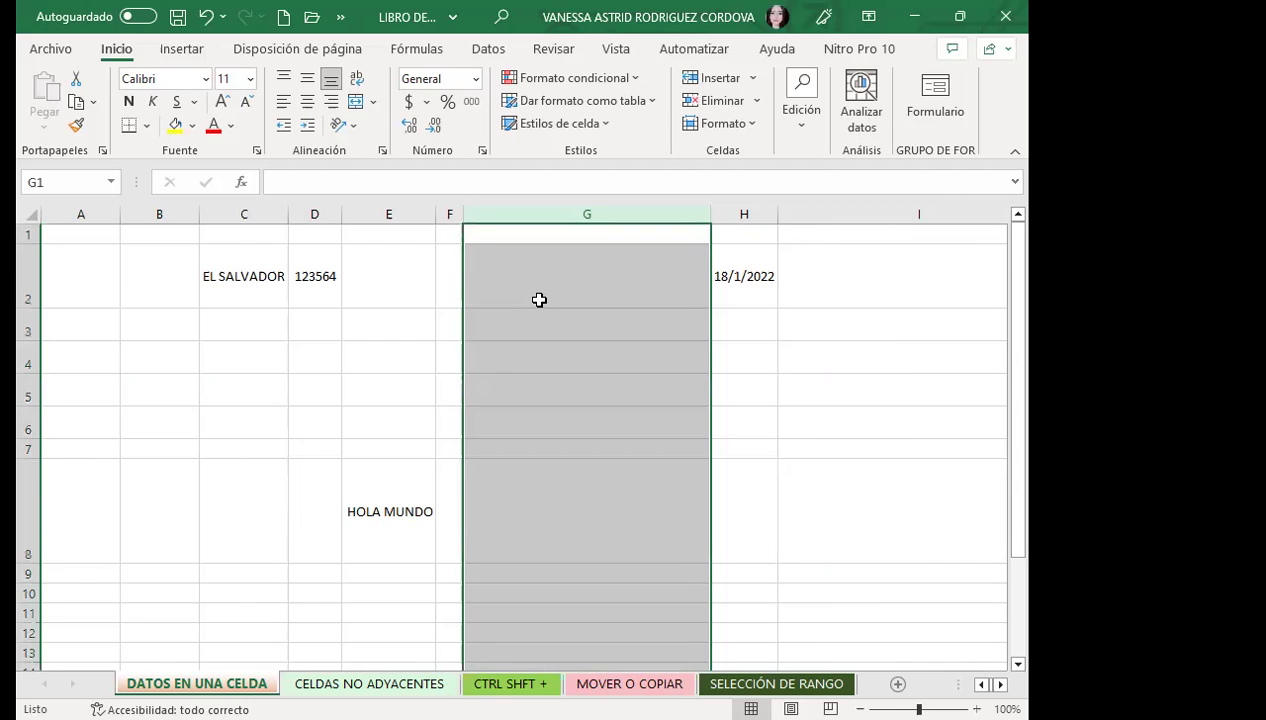
{"action": "left_click", "coordinate": [557, 275]}
{"action": "left_click", "coordinate": [709, 213]}
{"action": "left_click_drag", "start_coordinate": [709, 213], "coordinate": [693, 213]}
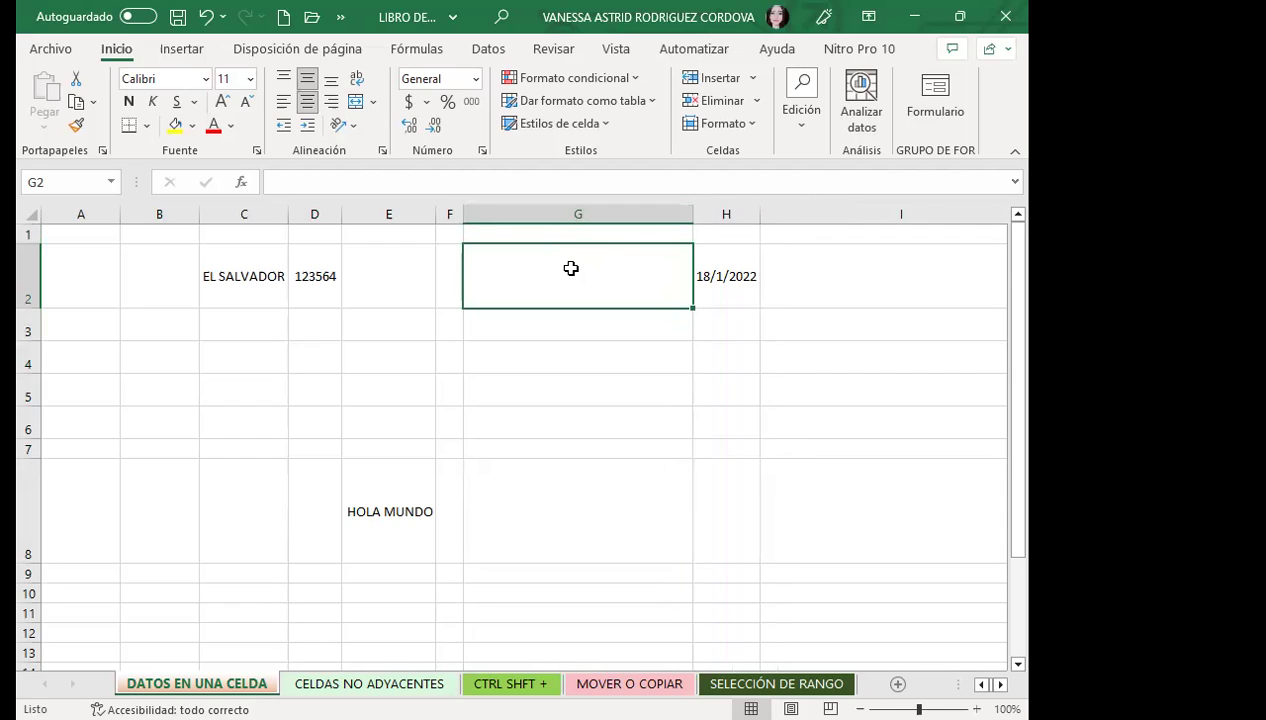
{"action": "left_click", "coordinate": [612, 314]}
{"action": "left_click_drag", "start_coordinate": [691, 213], "coordinate": [691, 213]}
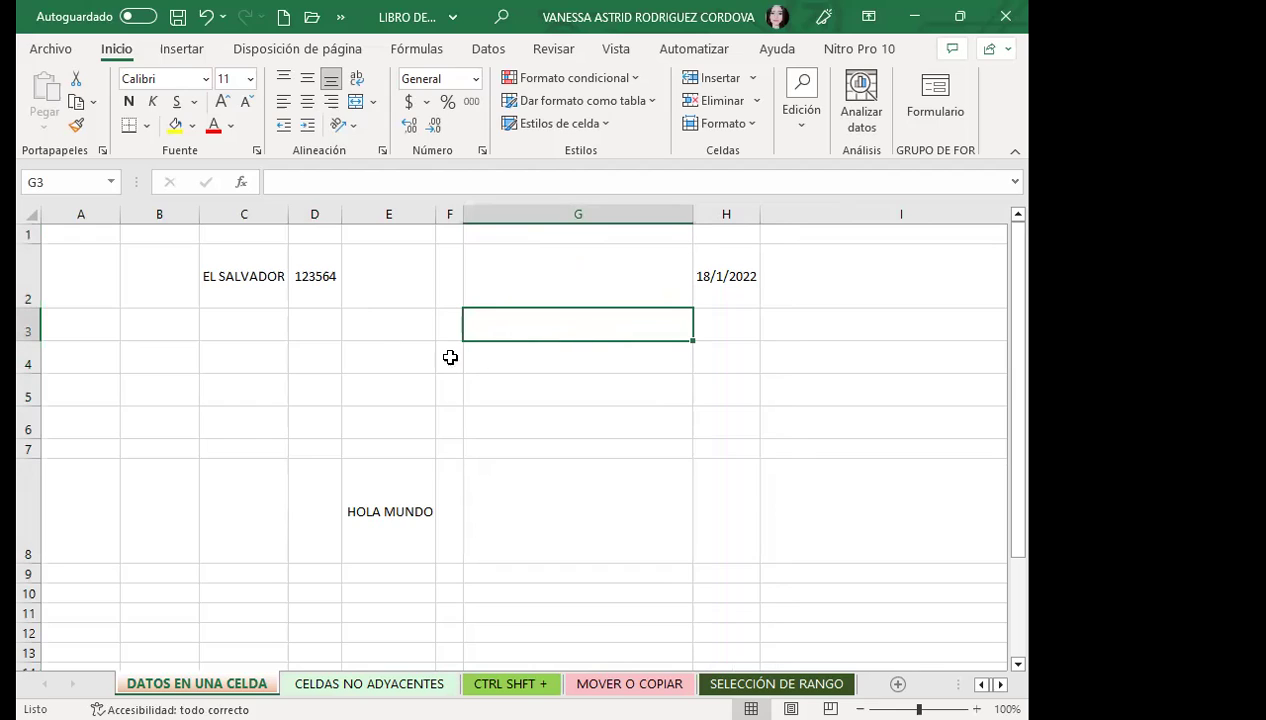
{"action": "left_click", "coordinate": [598, 282]}
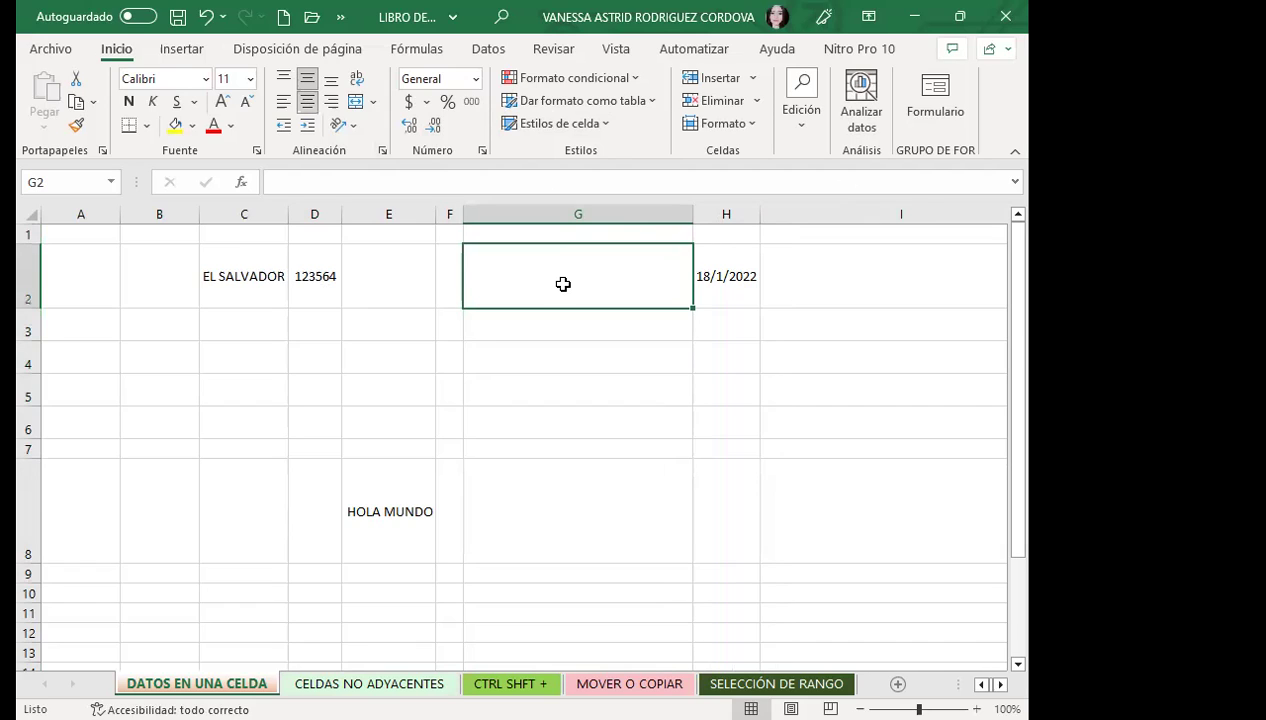
{"action": "left_click", "coordinate": [559, 367]}
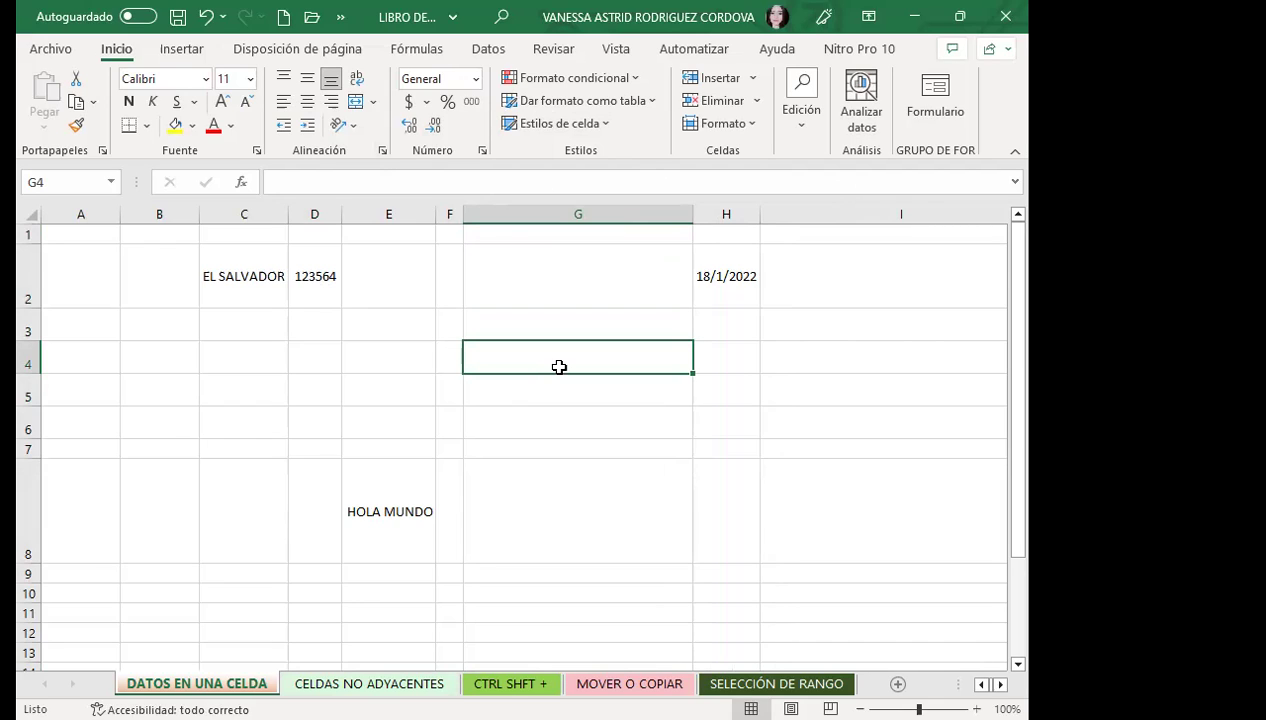
Close the Formato options unchanged and move on to the CELDAS NO ADYACENTES sheet.
{"action": "left_click", "coordinate": [720, 123]}
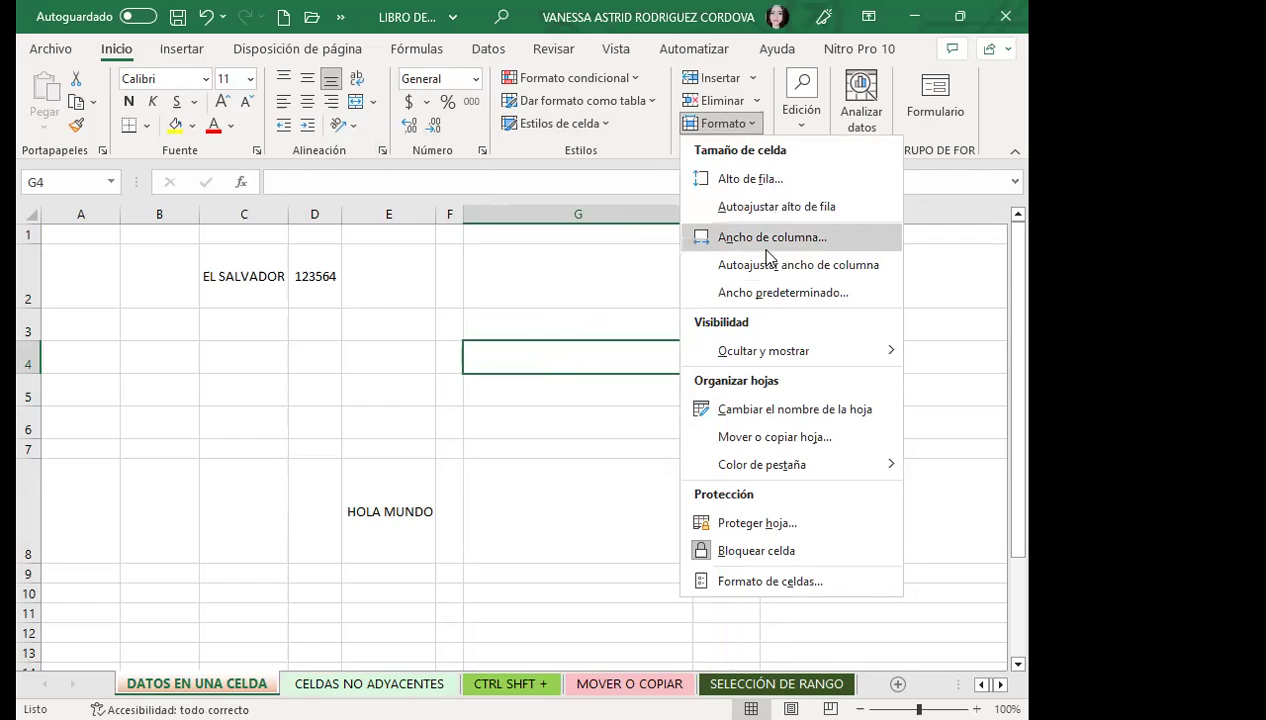
{"action": "left_click", "coordinate": [543, 355]}
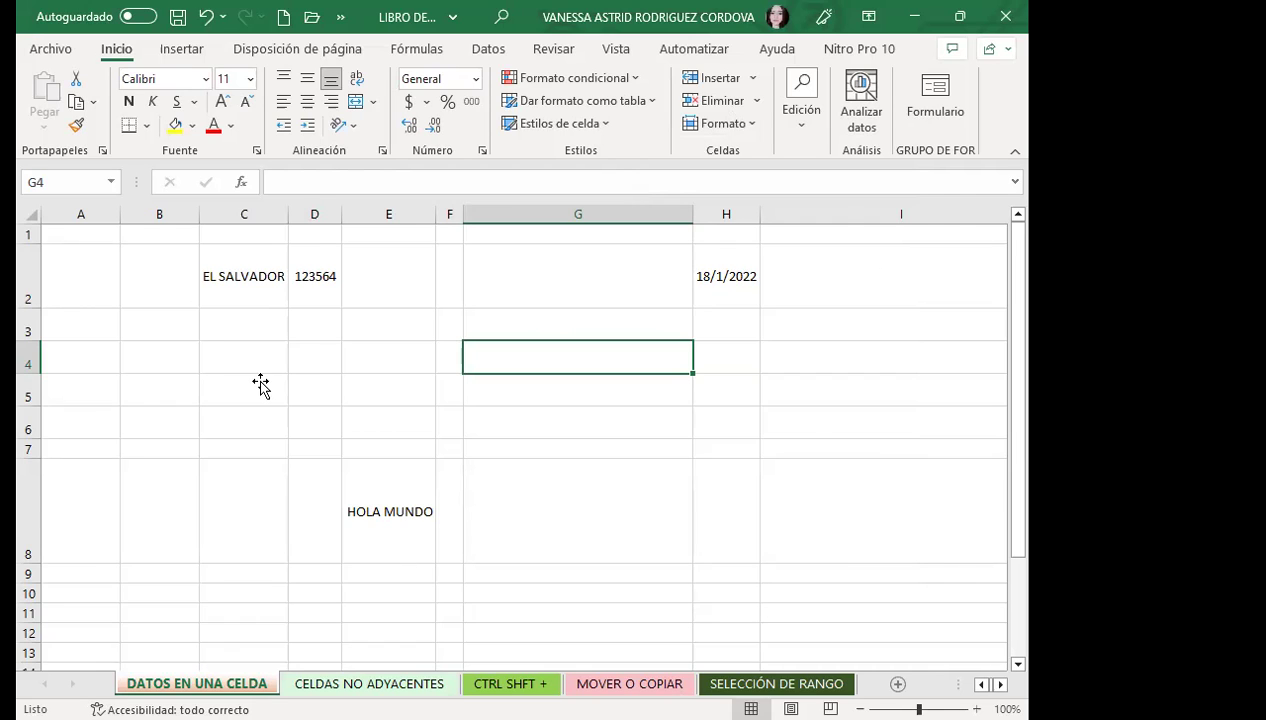
{"action": "key", "text": "ctrl+Page_Down"}
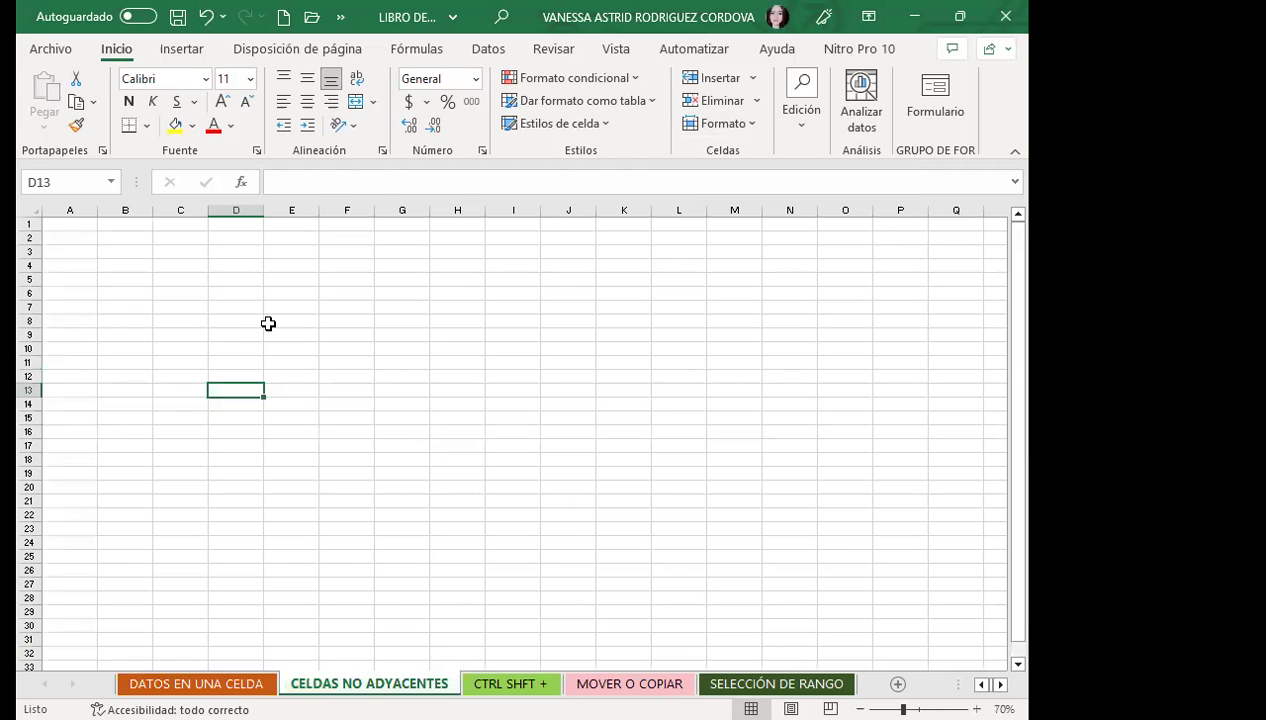
Pick cells on the empty sheet, briefly return to DATOS EN UNA CELDA, then come back.
{"action": "left_click", "coordinate": [164, 306]}
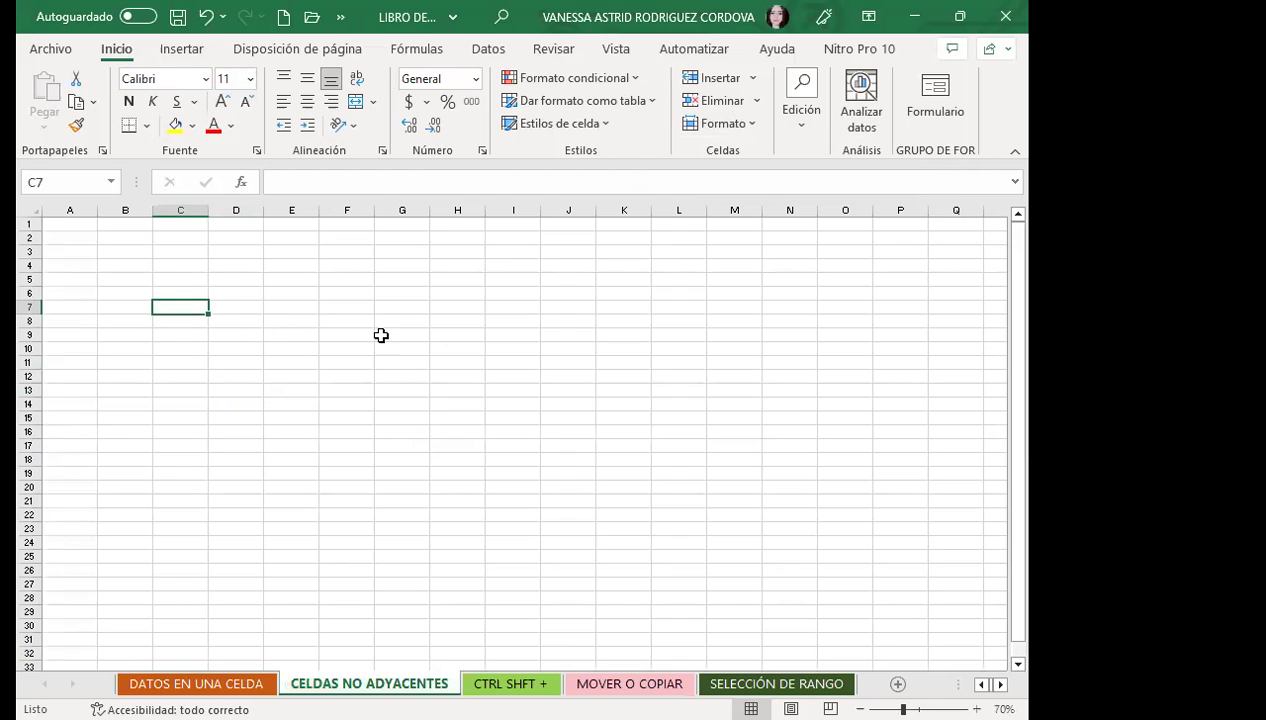
{"action": "left_click", "coordinate": [345, 321]}
{"action": "scroll", "coordinate": [120, 329], "scroll_direction": "up", "scroll_amount": 1}
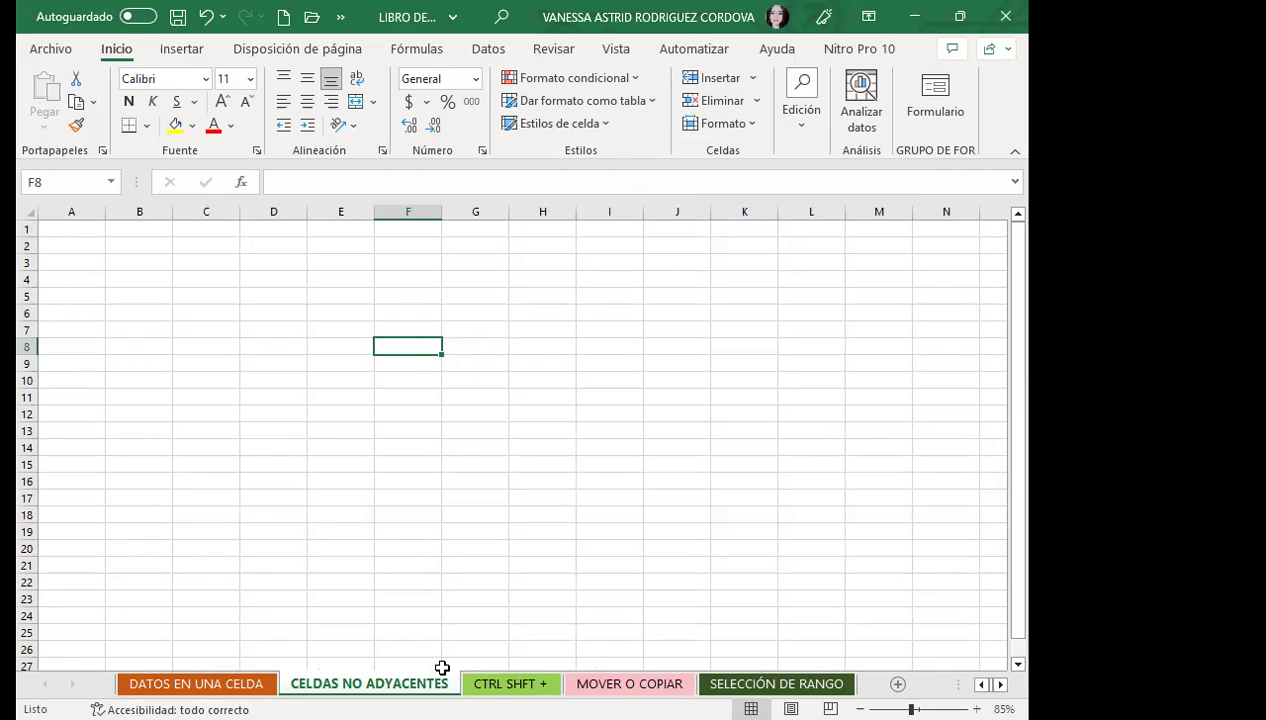
{"action": "left_click", "coordinate": [221, 683]}
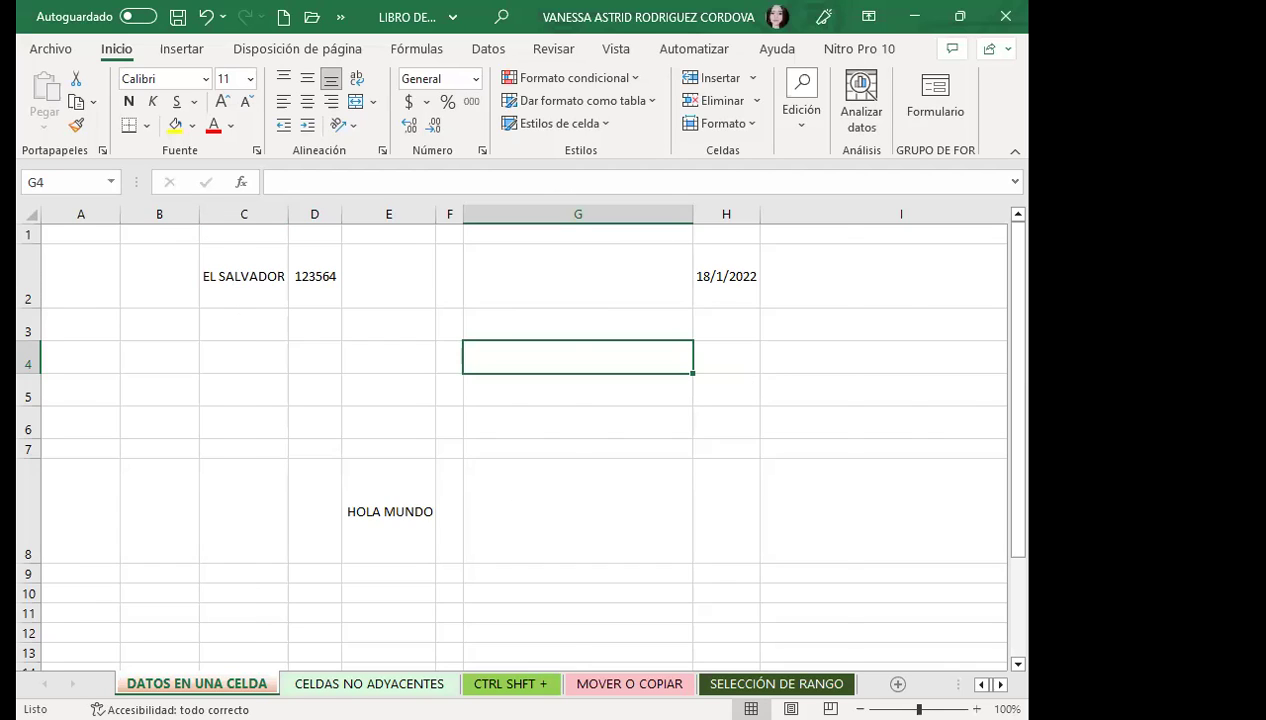
{"action": "key", "text": "ctrl+Page_Down"}
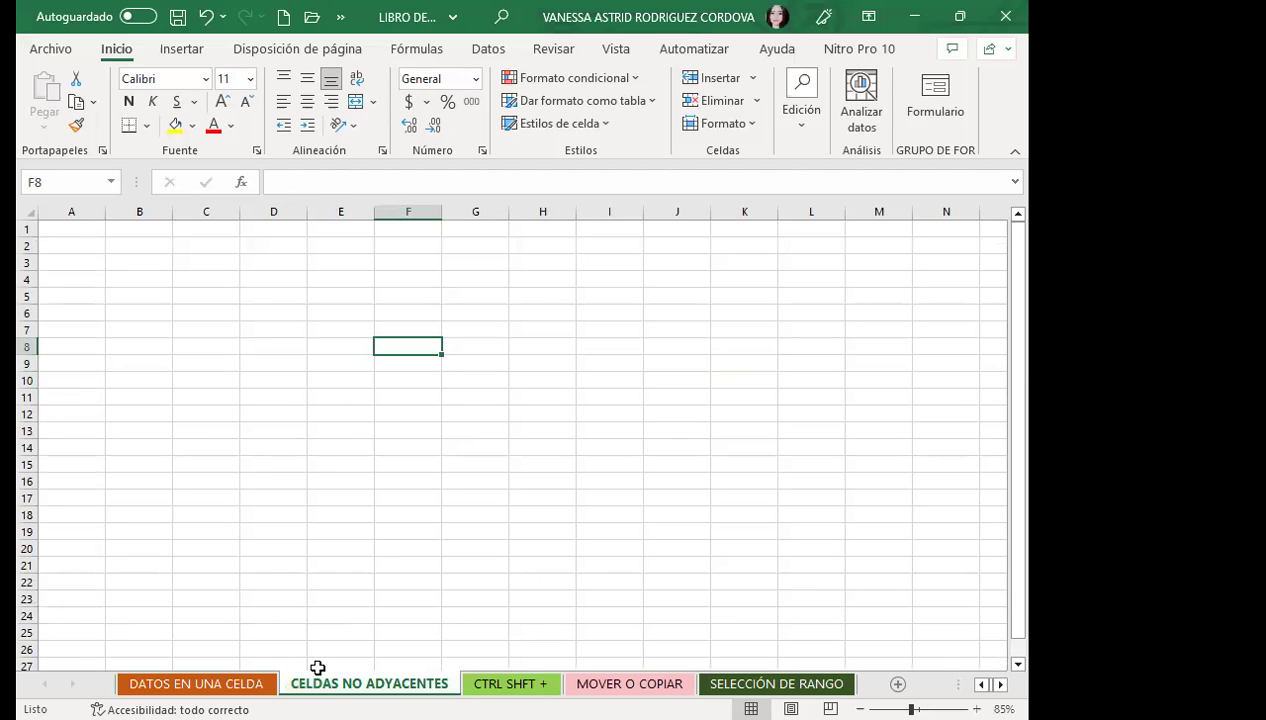
Try several block selections, then select A1:A20 as the H's left stroke.
{"action": "left_click", "coordinate": [366, 511]}
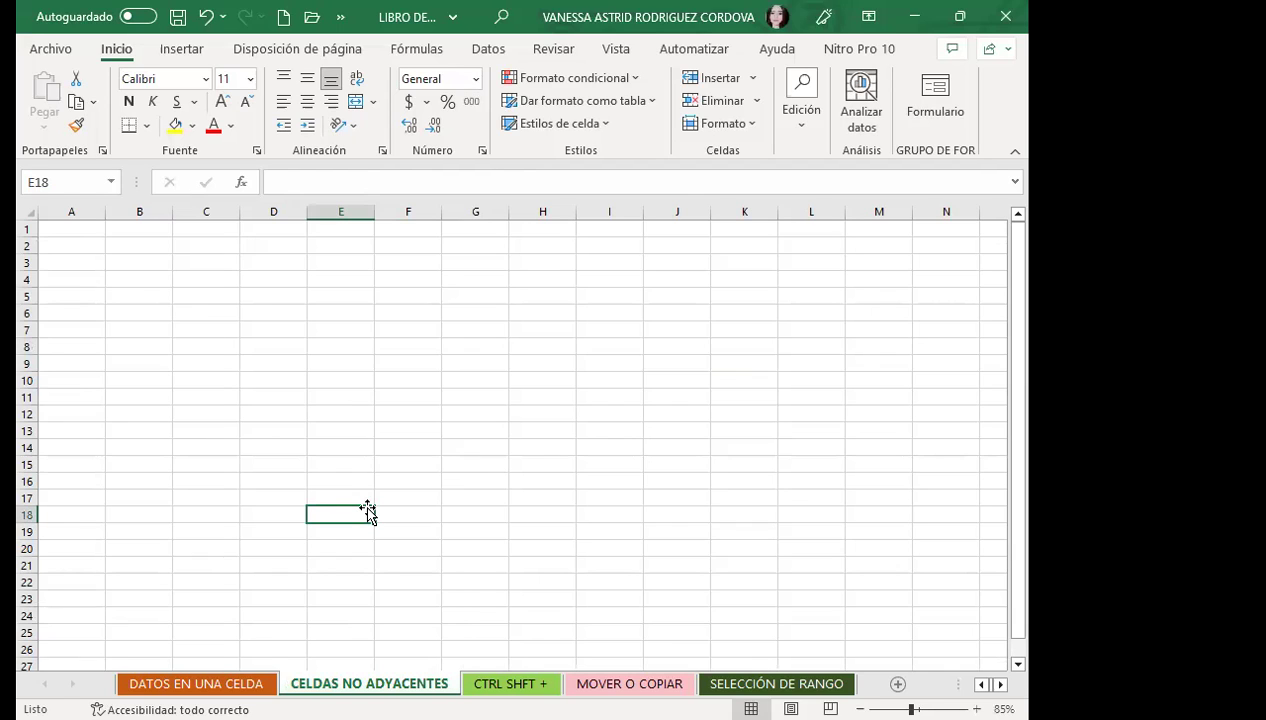
{"action": "left_click", "coordinate": [153, 345]}
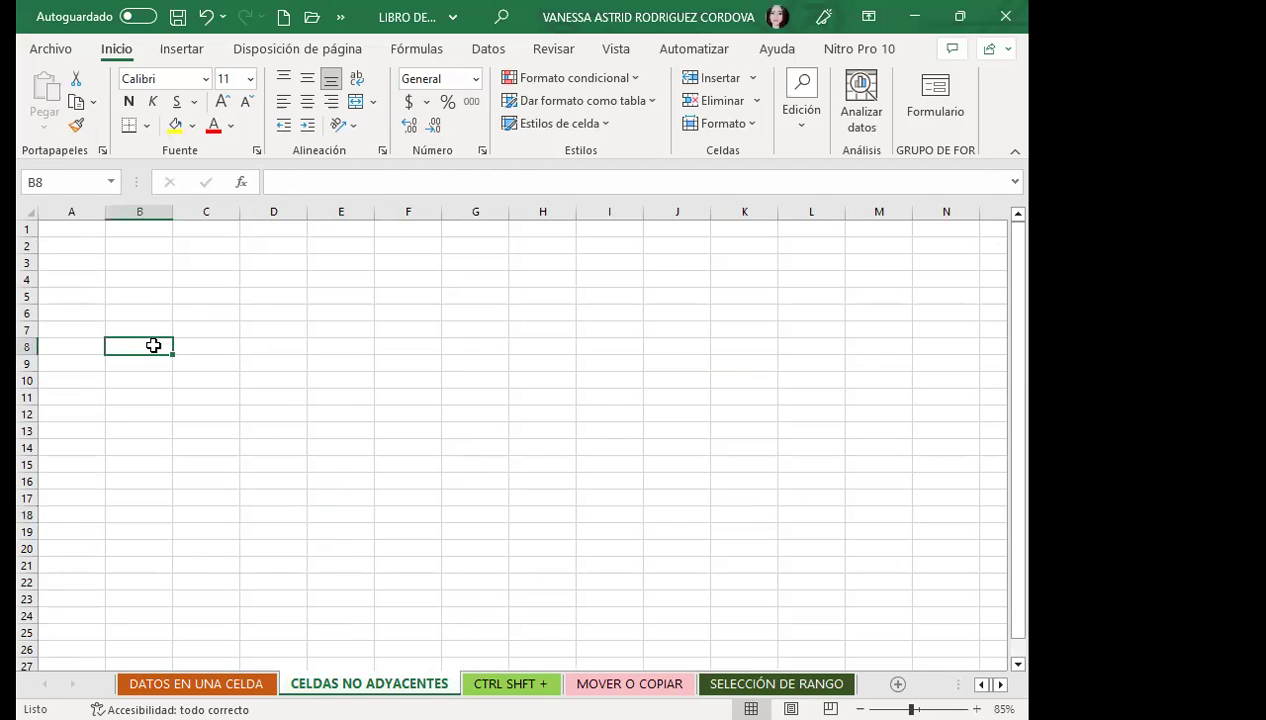
{"action": "left_click", "coordinate": [236, 345]}
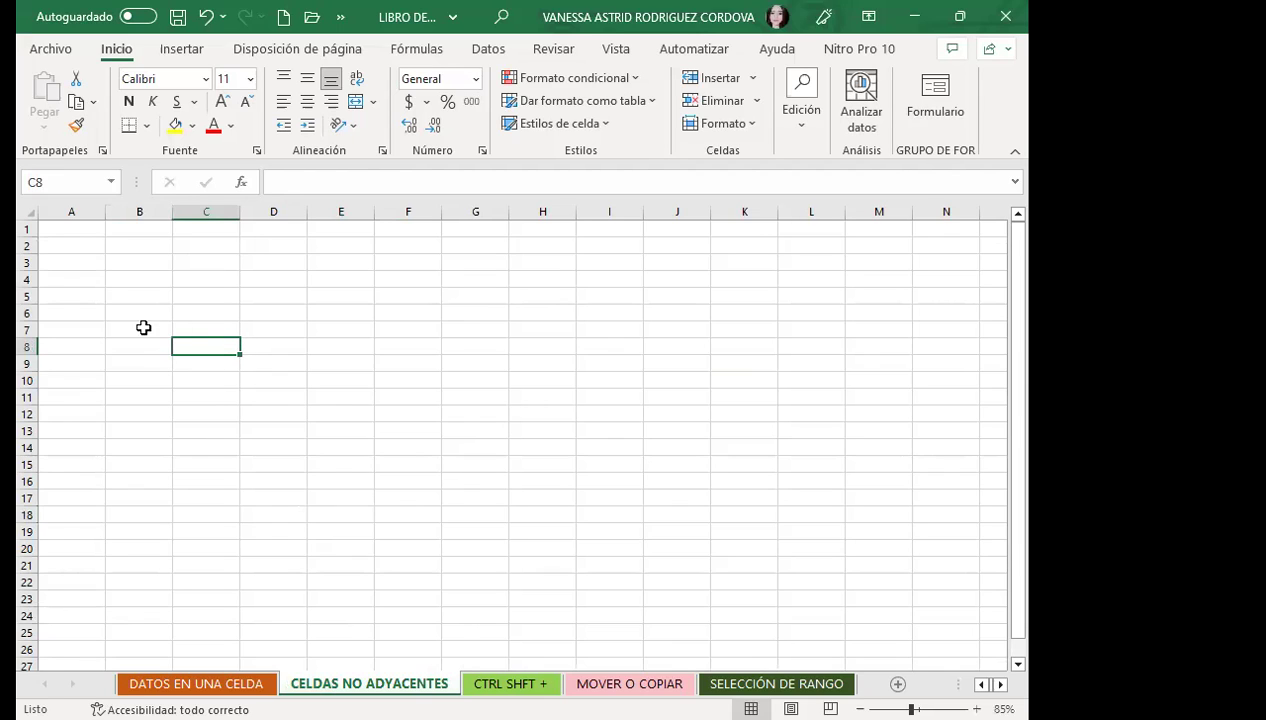
{"action": "left_click", "coordinate": [76, 243]}
{"action": "left_click", "coordinate": [84, 230]}
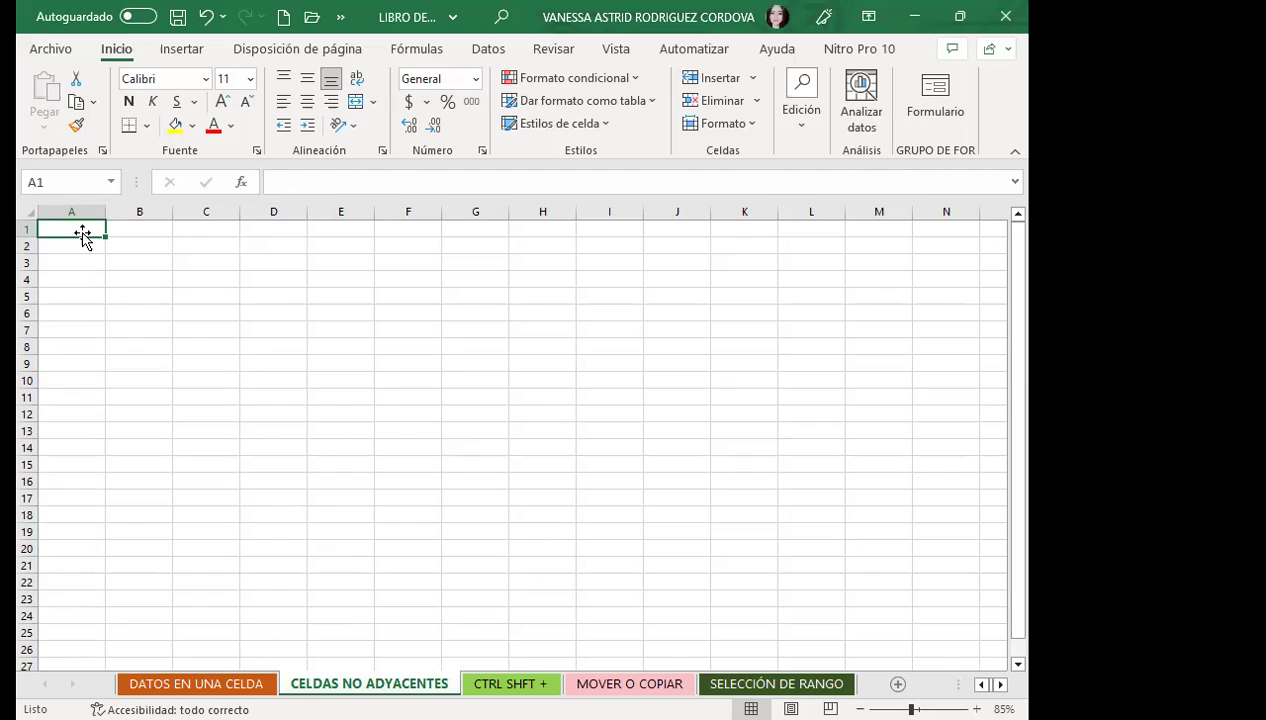
{"action": "left_click_drag", "start_coordinate": [84, 230], "coordinate": [543, 488]}
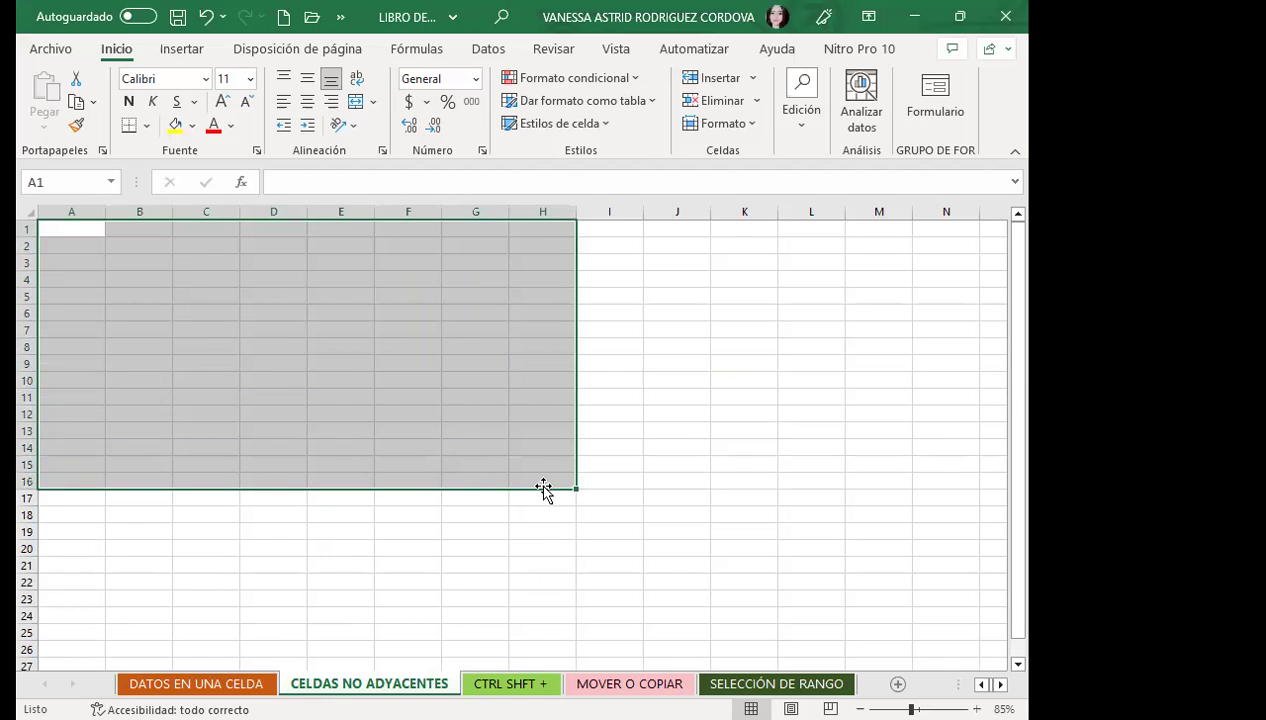
{"action": "left_click", "coordinate": [148, 348]}
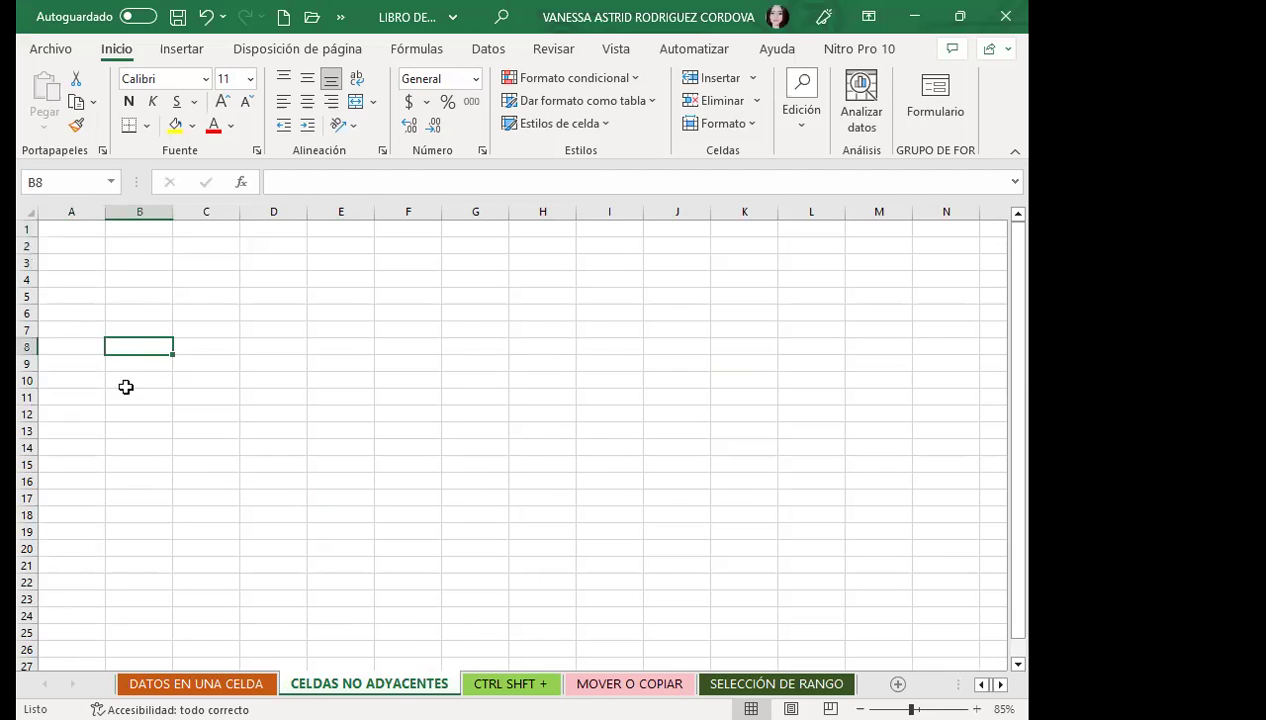
{"action": "mouse_move", "coordinate": [86, 230]}
{"action": "left_mouse_down"}
{"action": "mouse_move", "coordinate": [505, 371]}
{"action": "mouse_move", "coordinate": [561, 536]}
{"action": "left_mouse_up"}
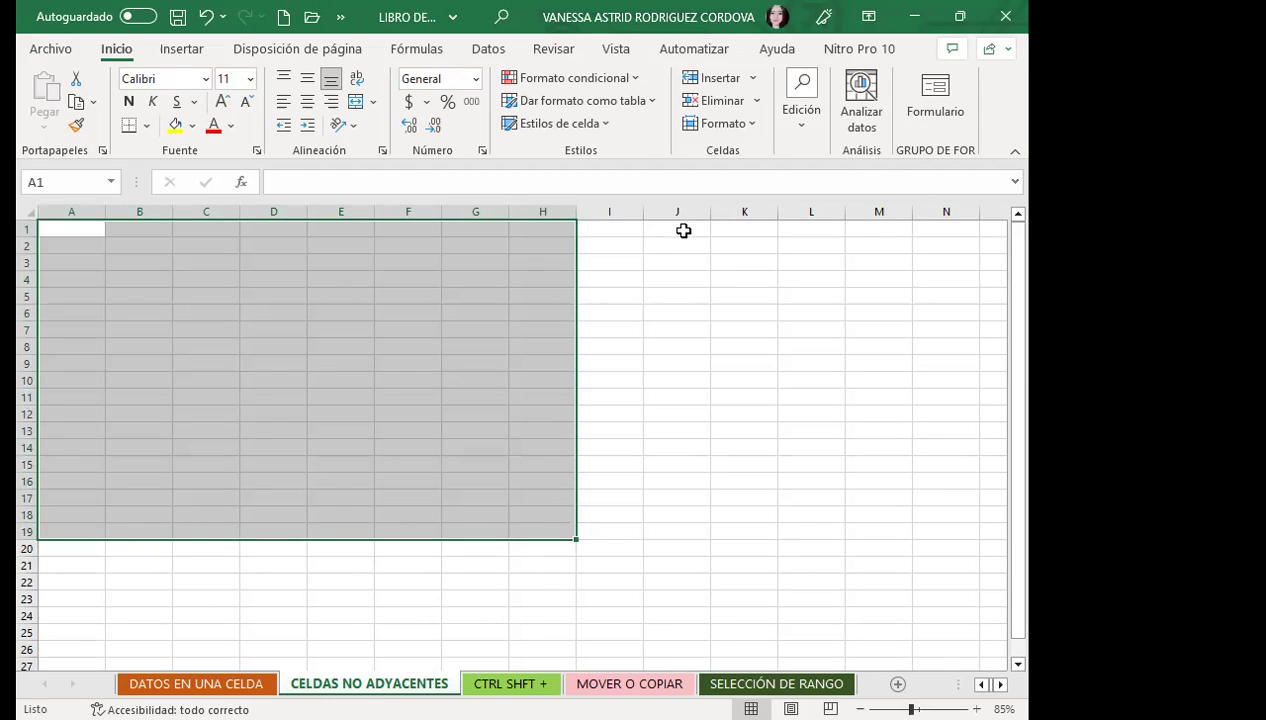
{"action": "mouse_move", "coordinate": [683, 231]}
{"action": "left_mouse_down"}
{"action": "mouse_move", "coordinate": [818, 541]}
{"action": "mouse_move", "coordinate": [883, 549]}
{"action": "left_mouse_up"}
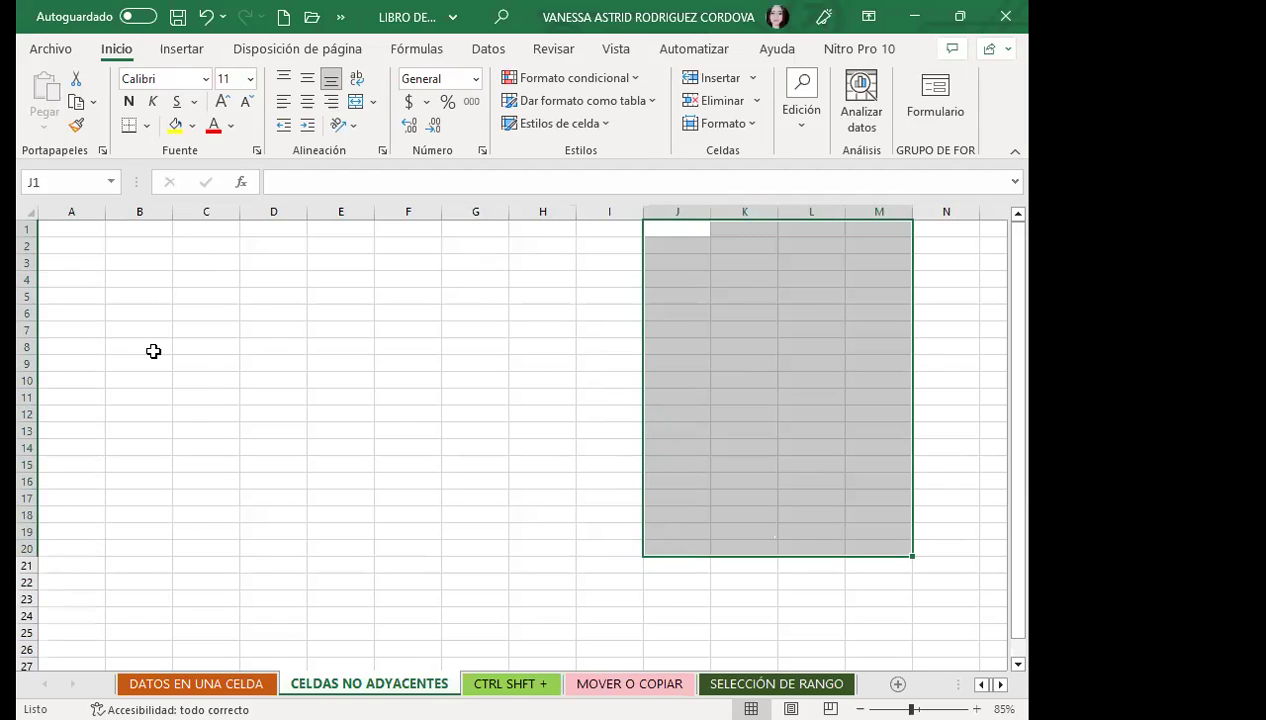
{"action": "left_click", "coordinate": [136, 343]}
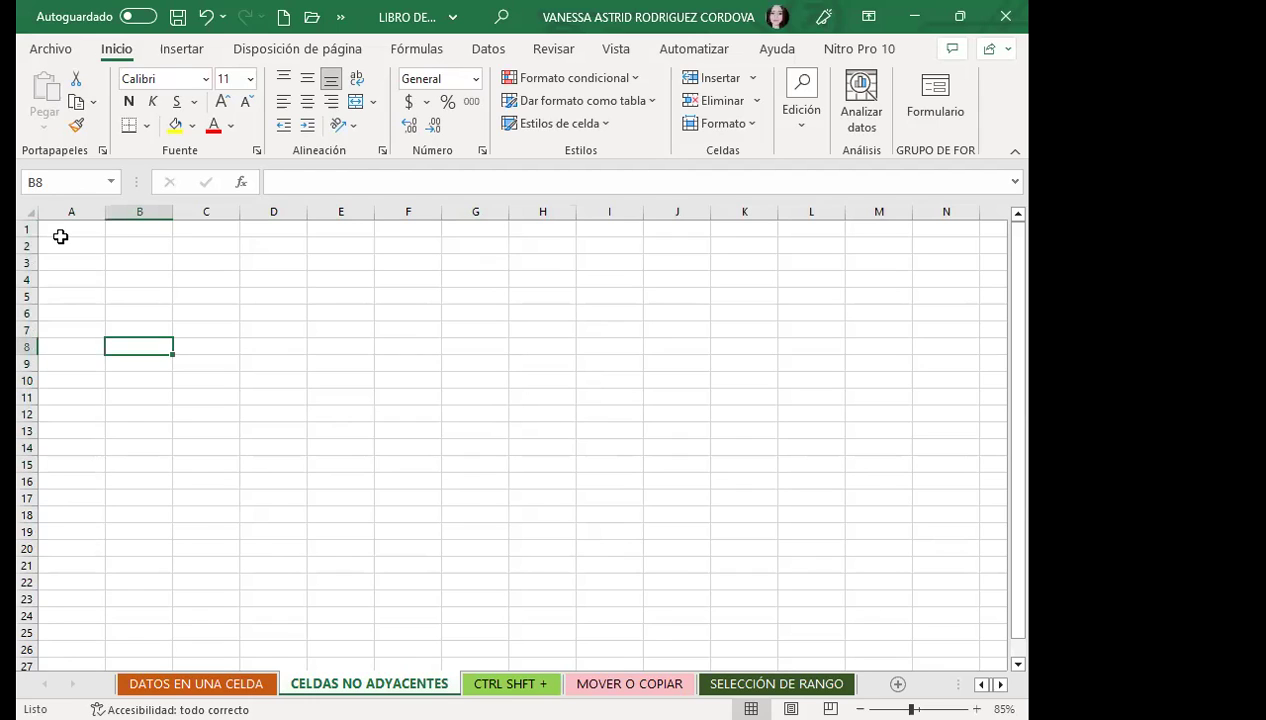
{"action": "left_click_drag", "start_coordinate": [64, 229], "coordinate": [88, 545]}
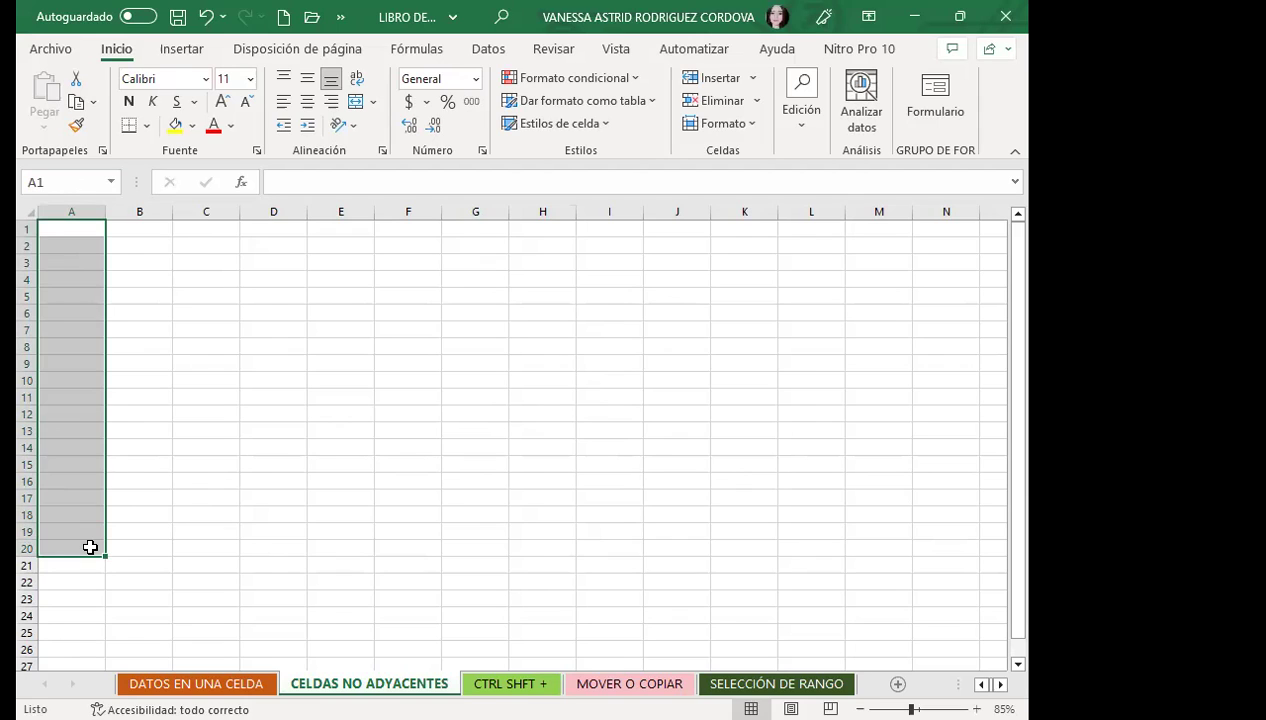
Ctrl-add B10 and C1:C20 for the H, plus columns E, G with F1, F20 for the O.
{"action": "left_click", "coordinate": [136, 378], "text": "ctrl"}
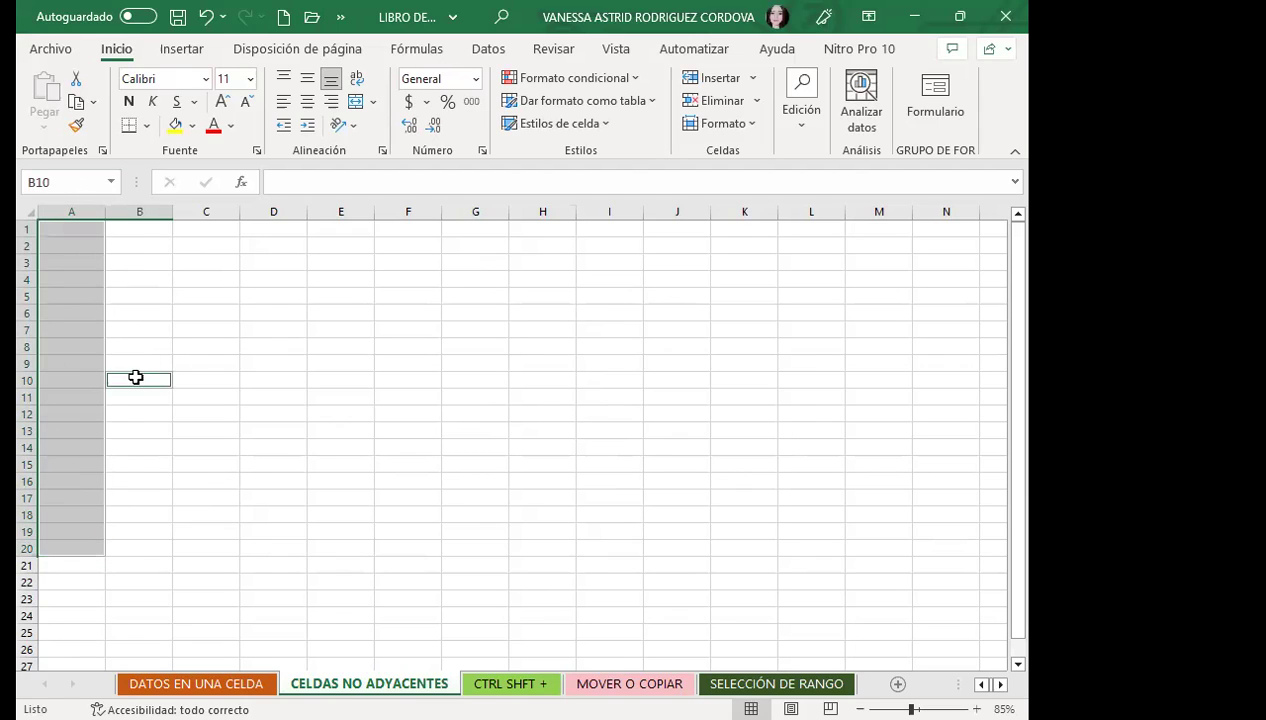
{"action": "left_click_drag", "start_coordinate": [207, 230], "coordinate": [208, 547], "text": "ctrl"}
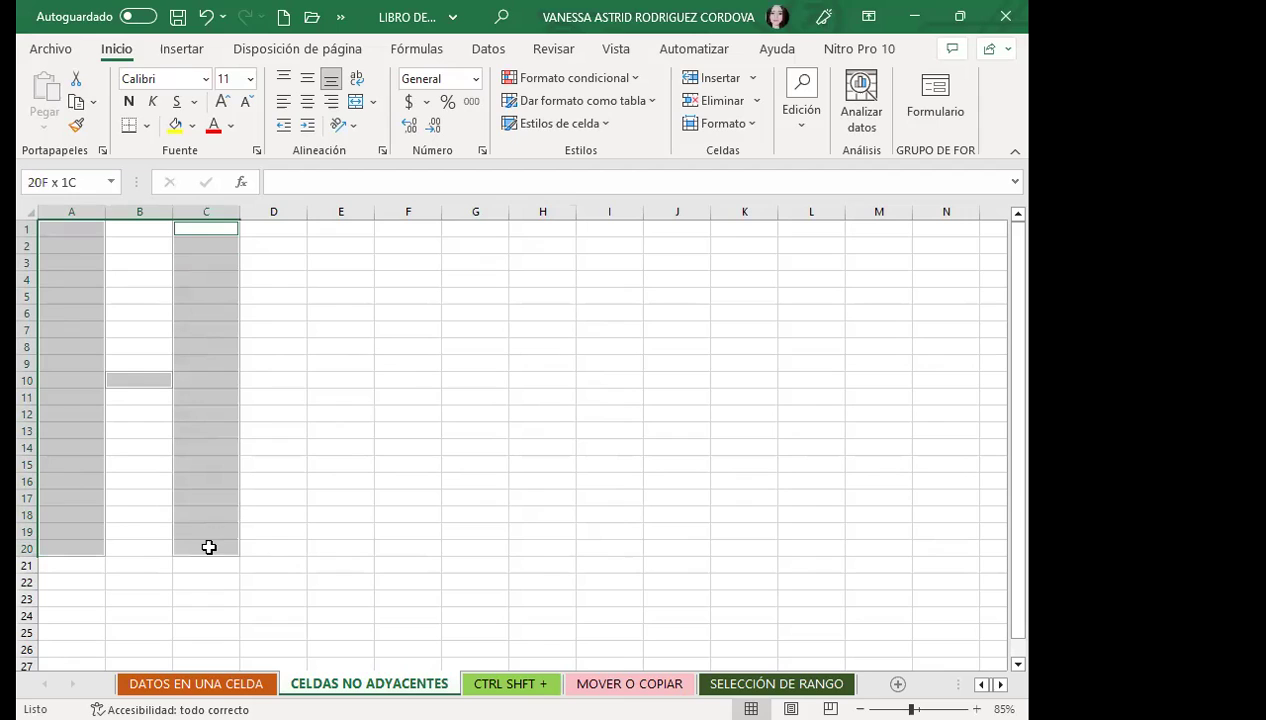
{"action": "left_click_drag", "start_coordinate": [340, 229], "coordinate": [333, 545], "text": "ctrl"}
{"action": "left_click", "coordinate": [407, 547], "text": "ctrl"}
{"action": "left_click_drag", "start_coordinate": [463, 550], "coordinate": [476, 229], "text": "ctrl"}
{"action": "left_click", "coordinate": [425, 229], "text": "ctrl"}
Add I1:I20 for the L, and columns L, N with M1, M10 for the A.
{"action": "mouse_move", "coordinate": [610, 229]}
{"action": "left_mouse_down", "text": "ctrl"}
{"action": "mouse_move", "coordinate": [593, 547]}
{"action": "mouse_move", "coordinate": [667, 546]}
{"action": "left_mouse_up", "text": "ctrl"}
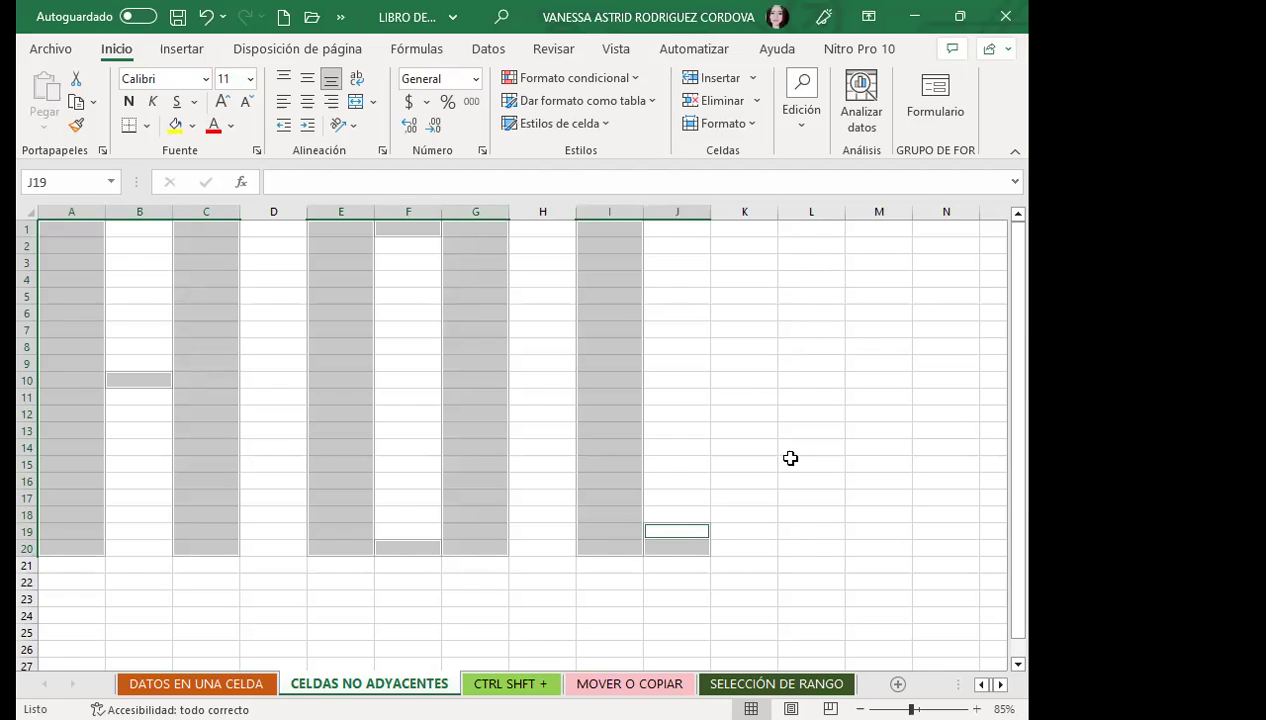
{"action": "left_click_drag", "start_coordinate": [800, 230], "coordinate": [787, 548], "text": "ctrl"}
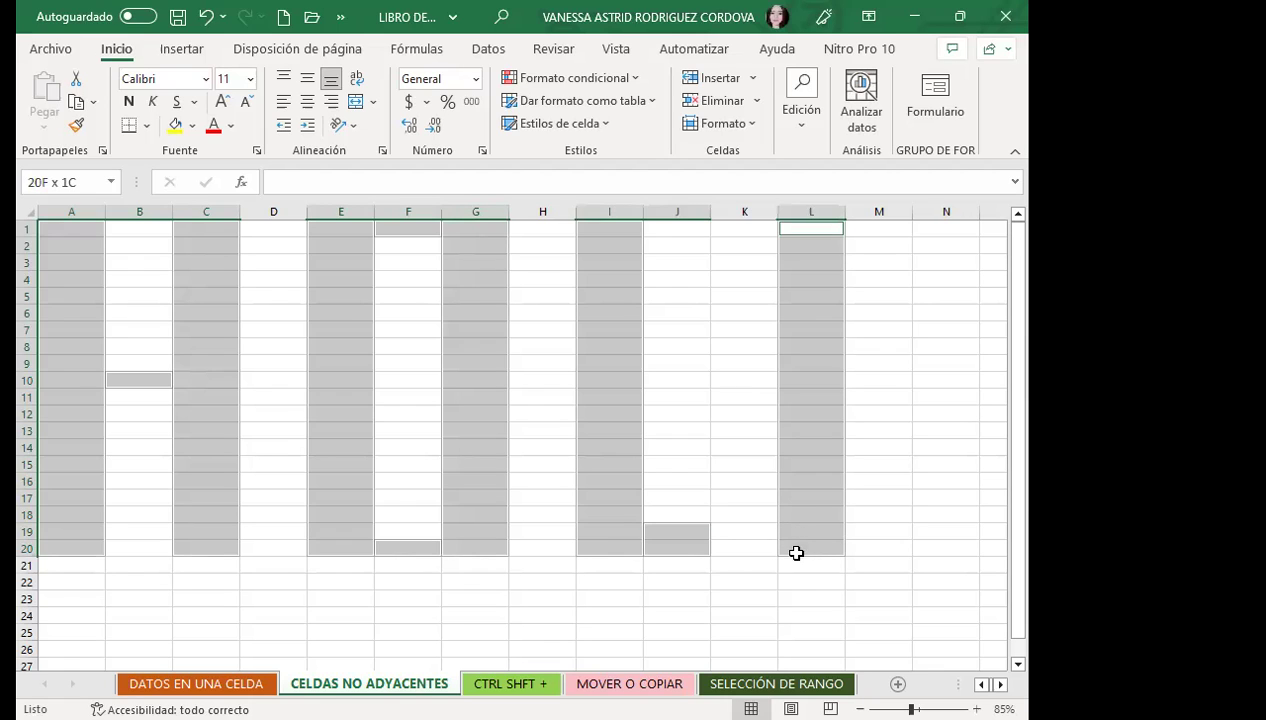
{"action": "left_click", "coordinate": [876, 230], "text": "ctrl"}
{"action": "left_click_drag", "start_coordinate": [944, 230], "coordinate": [932, 548], "text": "ctrl"}
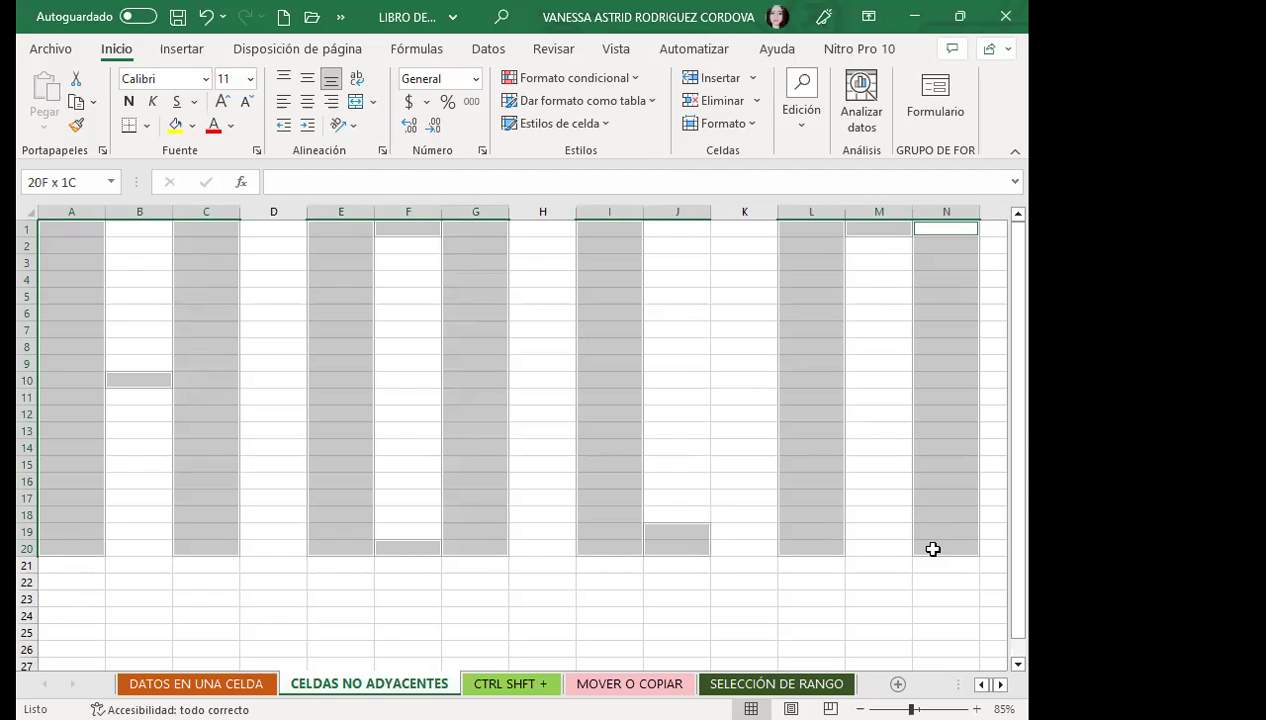
{"action": "left_click", "coordinate": [872, 381], "text": "ctrl"}
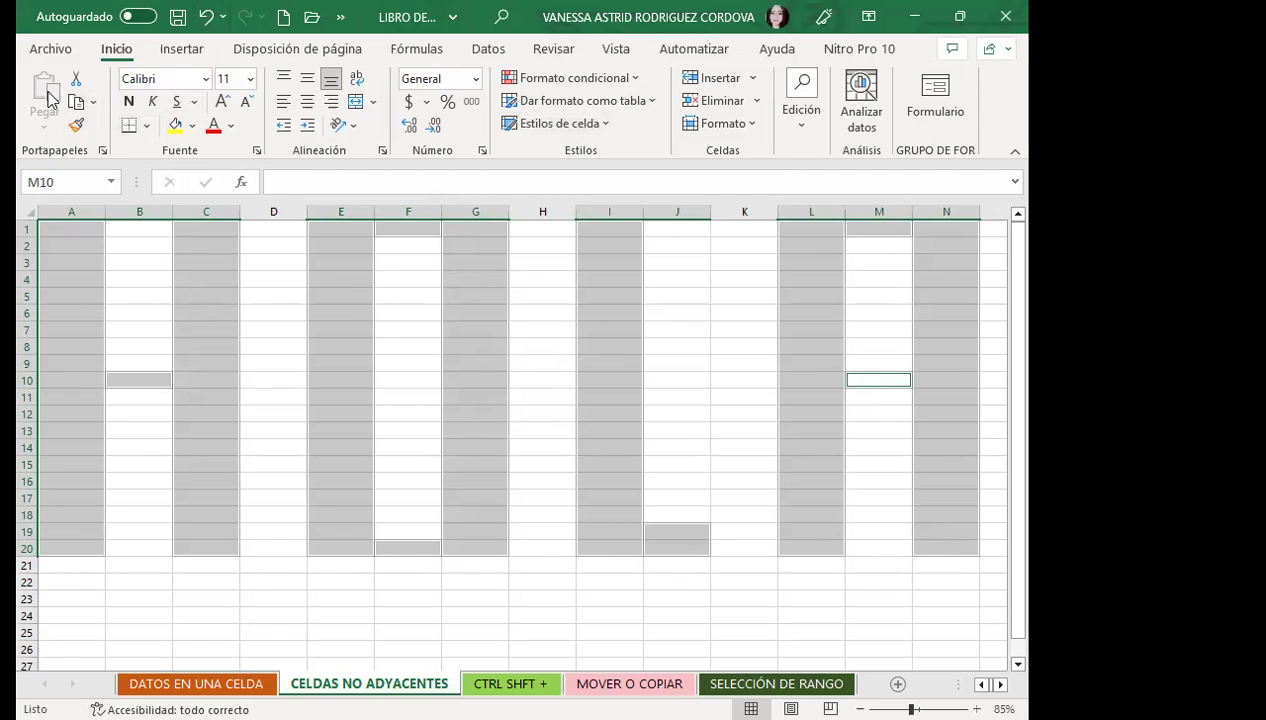
Fill the HOLA cells red, try dark blue briefly, revert to red, then deselect.
{"action": "left_click", "coordinate": [193, 127]}
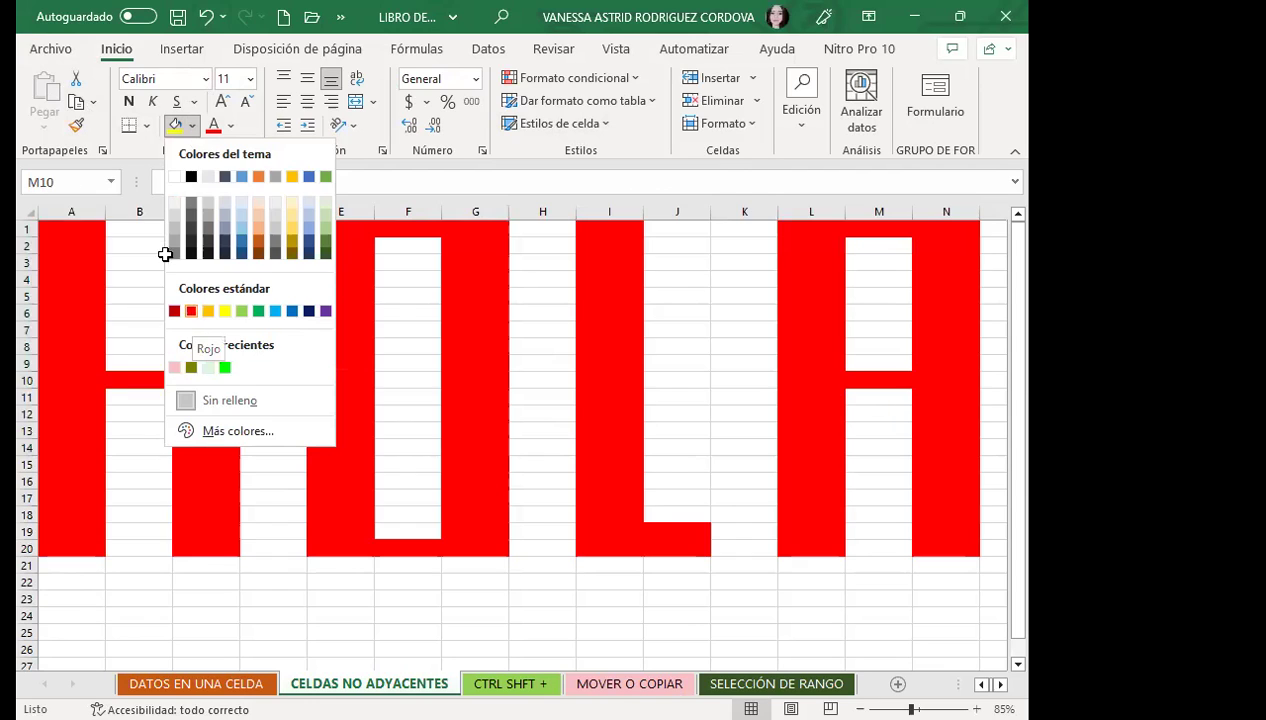
{"action": "left_click", "coordinate": [191, 312]}
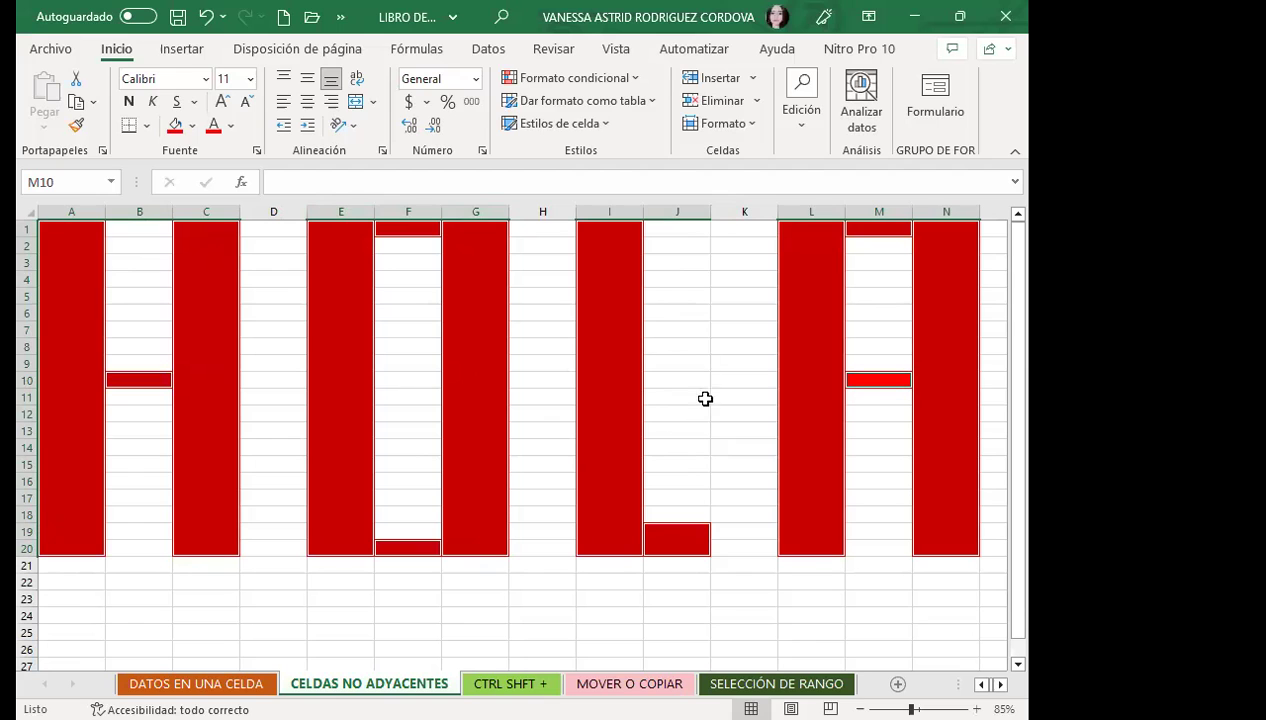
{"action": "left_click", "coordinate": [192, 125]}
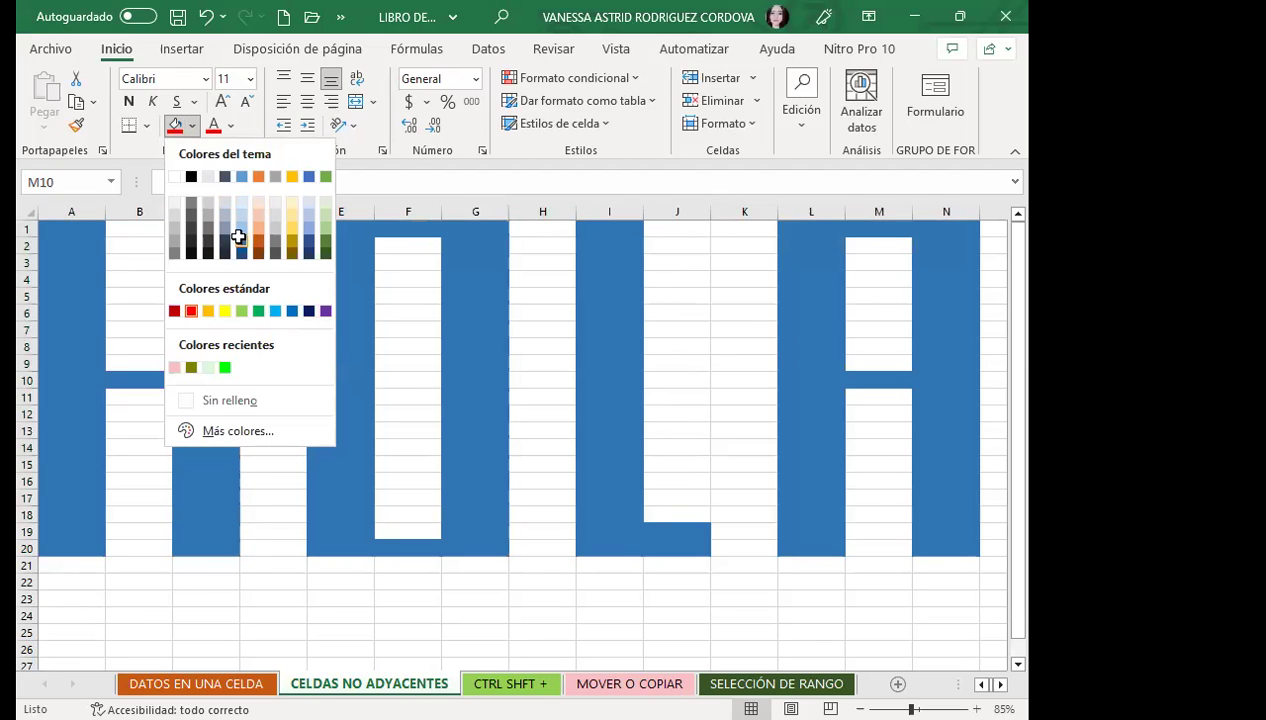
{"action": "left_click", "coordinate": [238, 236]}
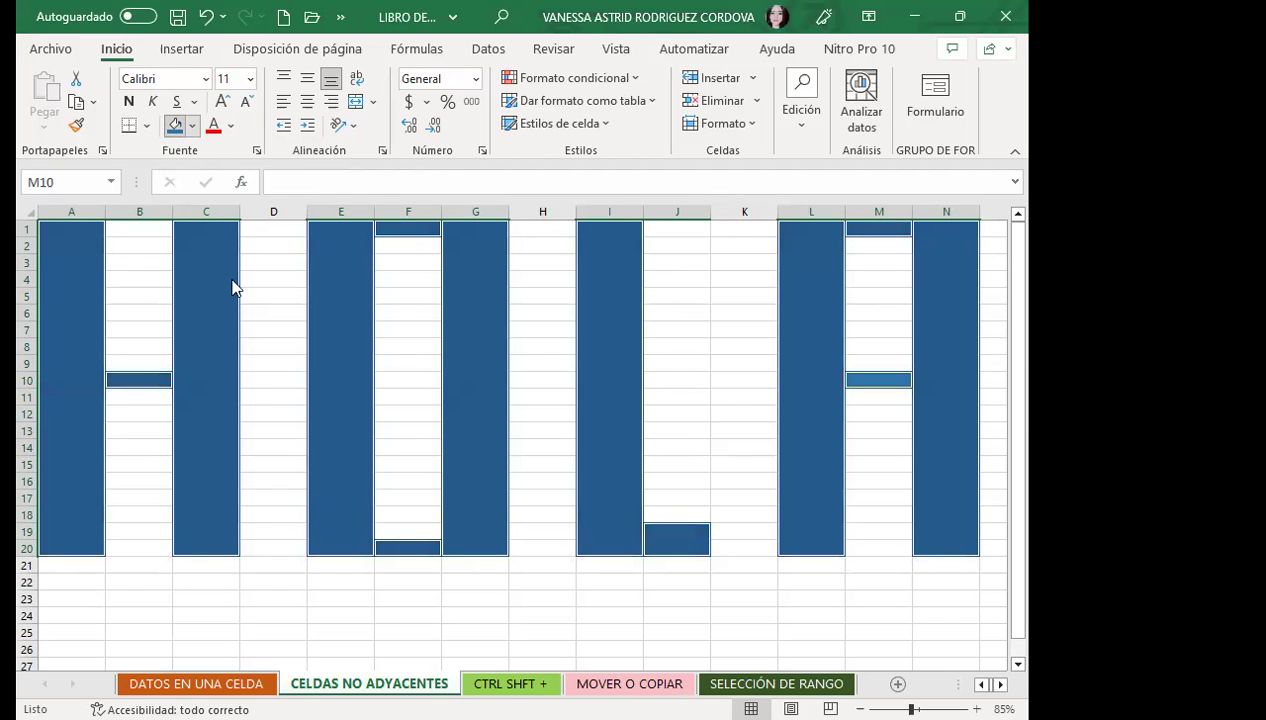
{"action": "left_click", "coordinate": [192, 125]}
{"action": "left_click", "coordinate": [191, 312]}
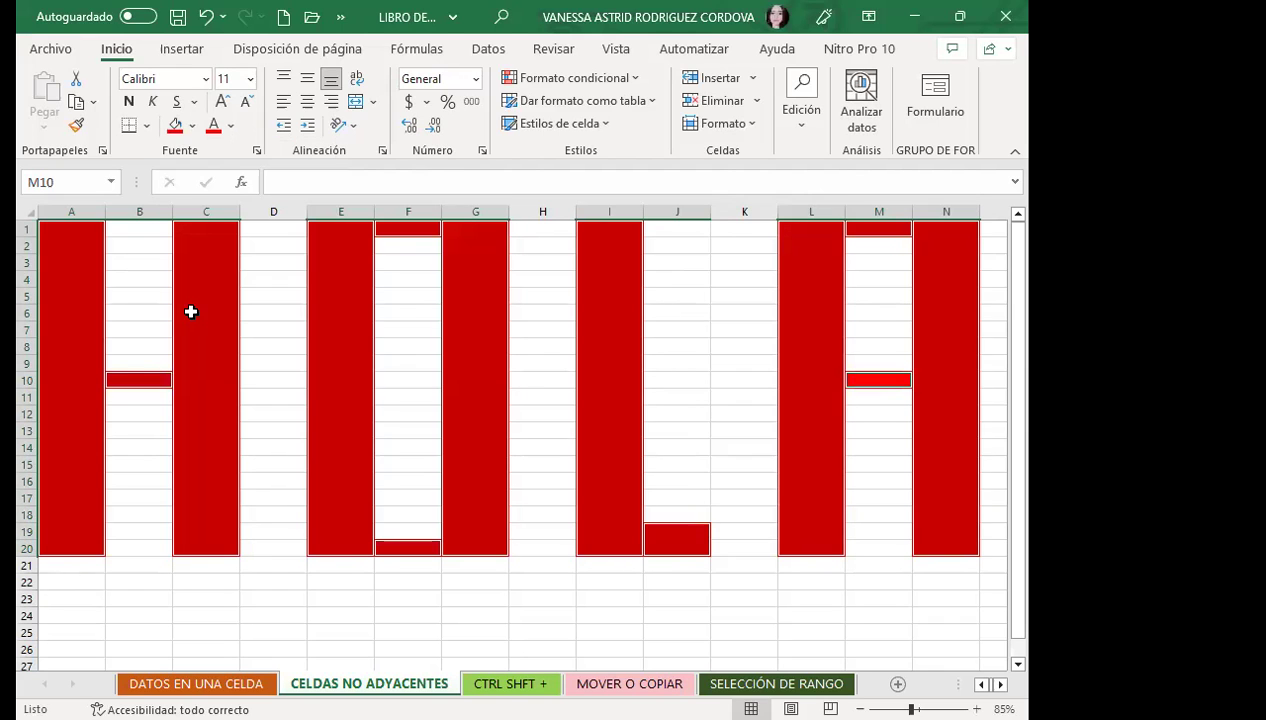
{"action": "left_click", "coordinate": [551, 399]}
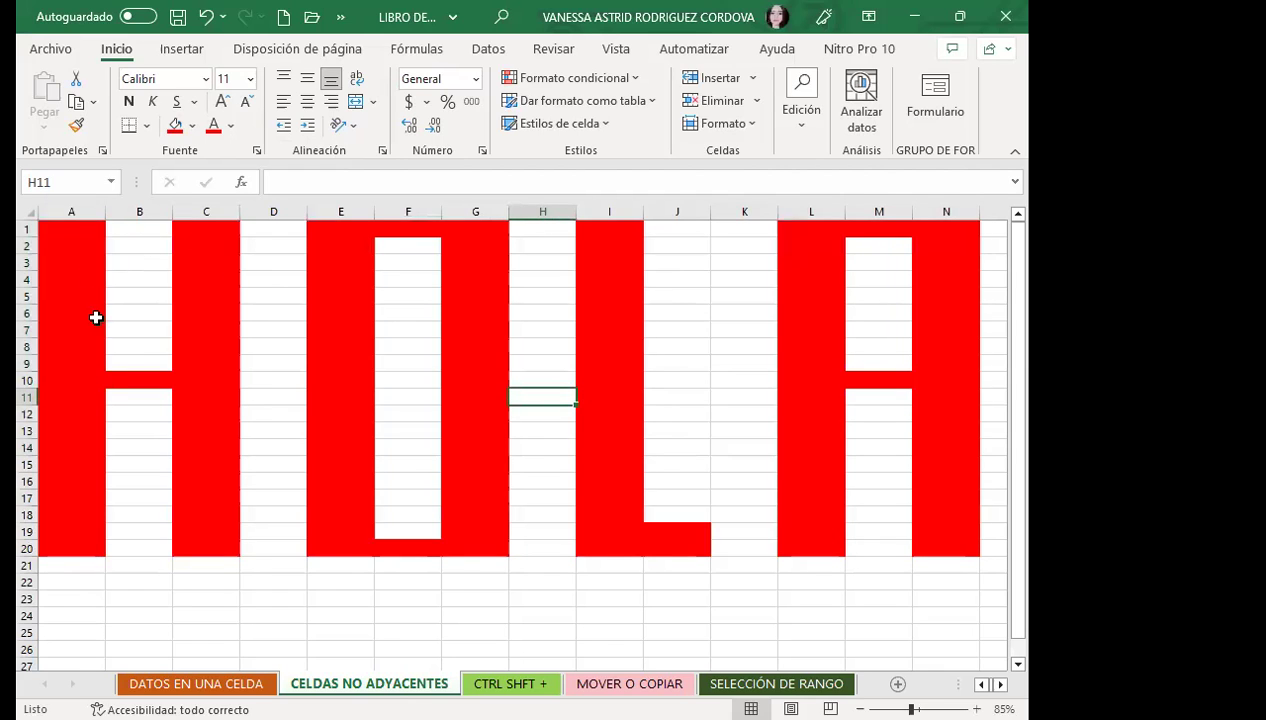
{"action": "left_click", "coordinate": [744, 598]}
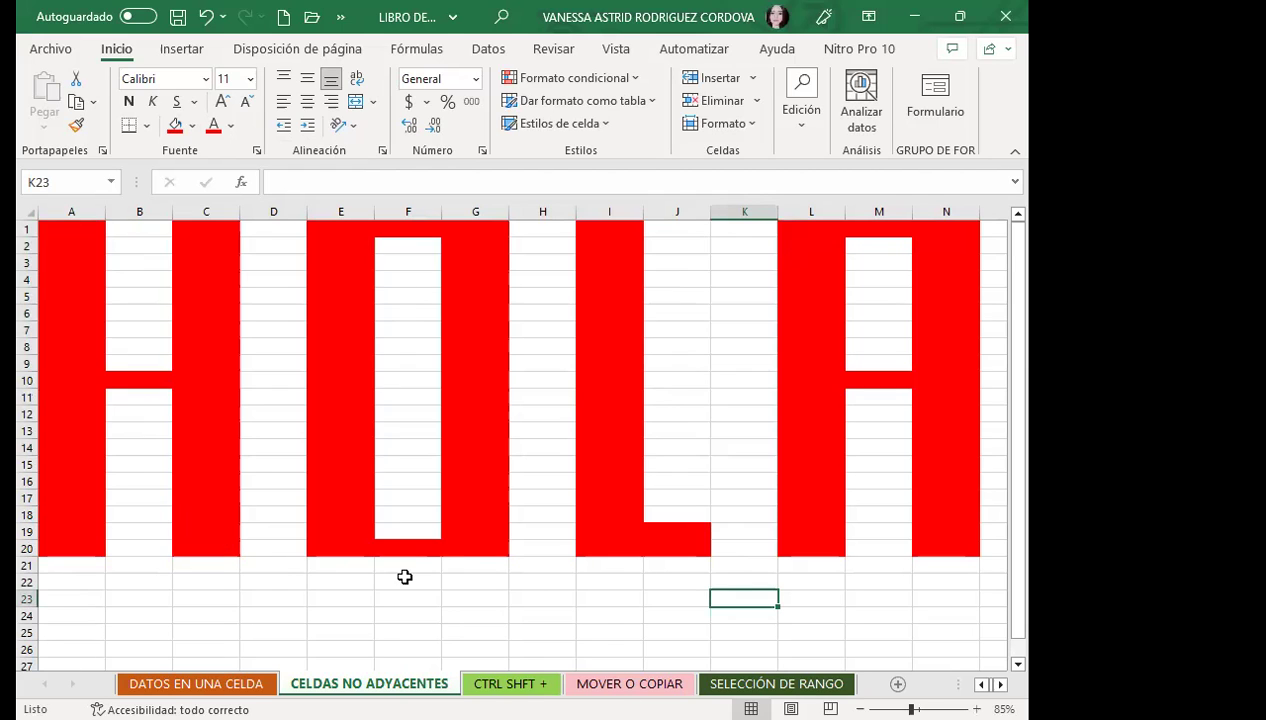
{"action": "left_click", "coordinate": [253, 579]}
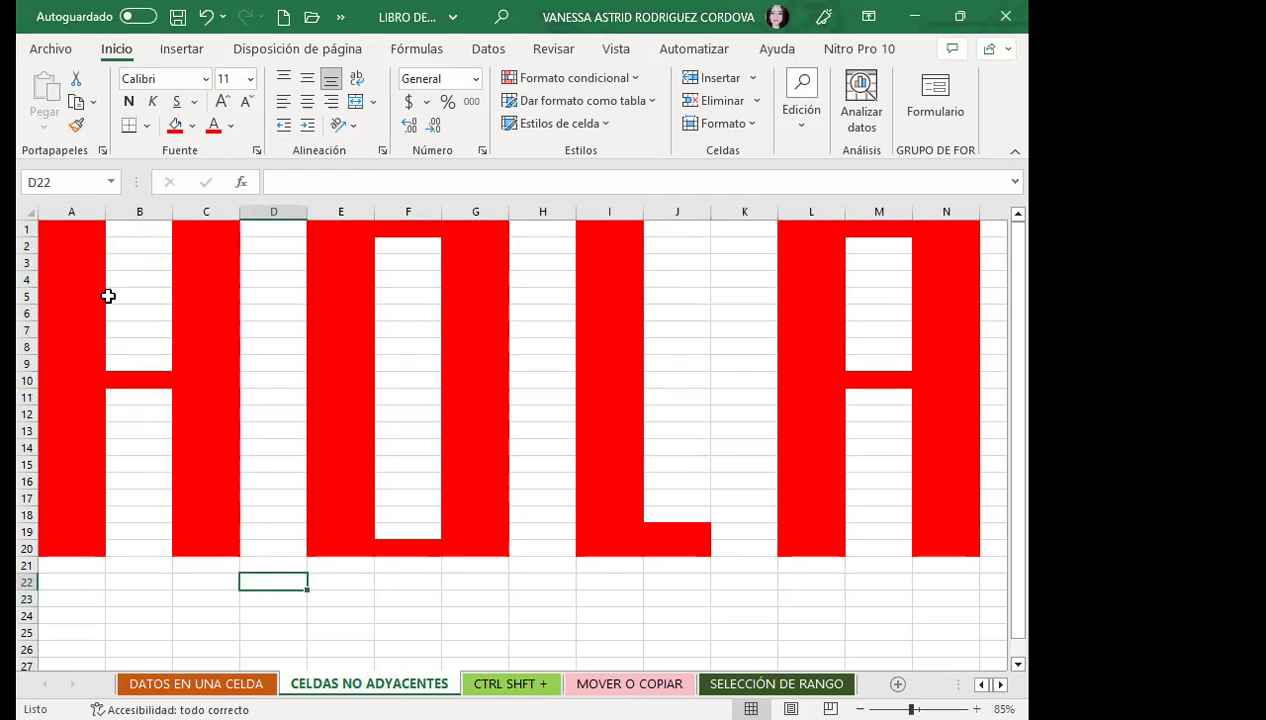
{"action": "scroll", "coordinate": [85, 540], "scroll_direction": "down", "scroll_amount": 3}
{"action": "scroll", "coordinate": [96, 490], "scroll_direction": "down", "scroll_amount": 2}
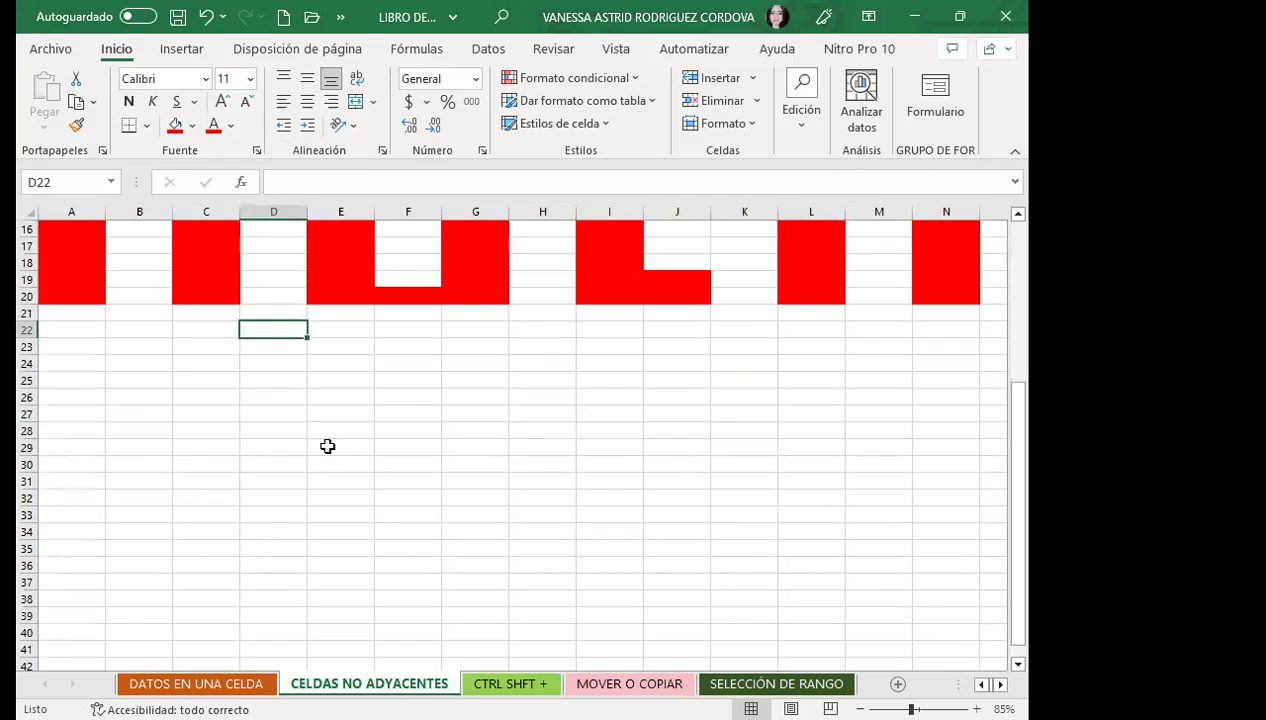
{"action": "scroll", "coordinate": [360, 430], "scroll_direction": "up", "scroll_amount": 5}
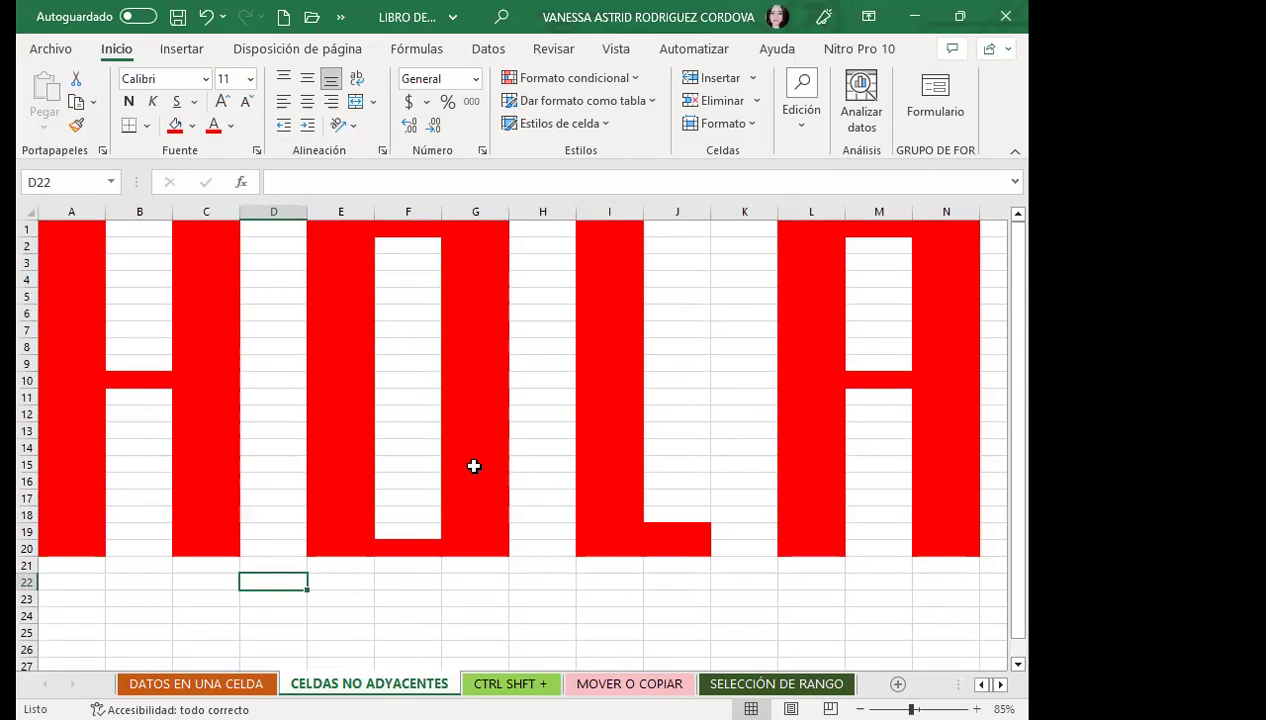
{"action": "scroll", "coordinate": [186, 461], "scroll_direction": "down", "scroll_amount": 4}
{"action": "scroll", "coordinate": [155, 421], "scroll_direction": "down", "scroll_amount": 1}
{"action": "left_click_drag", "start_coordinate": [143, 381], "coordinate": [138, 506]}
{"action": "left_click_drag", "start_coordinate": [196, 402], "coordinate": [222, 384]}
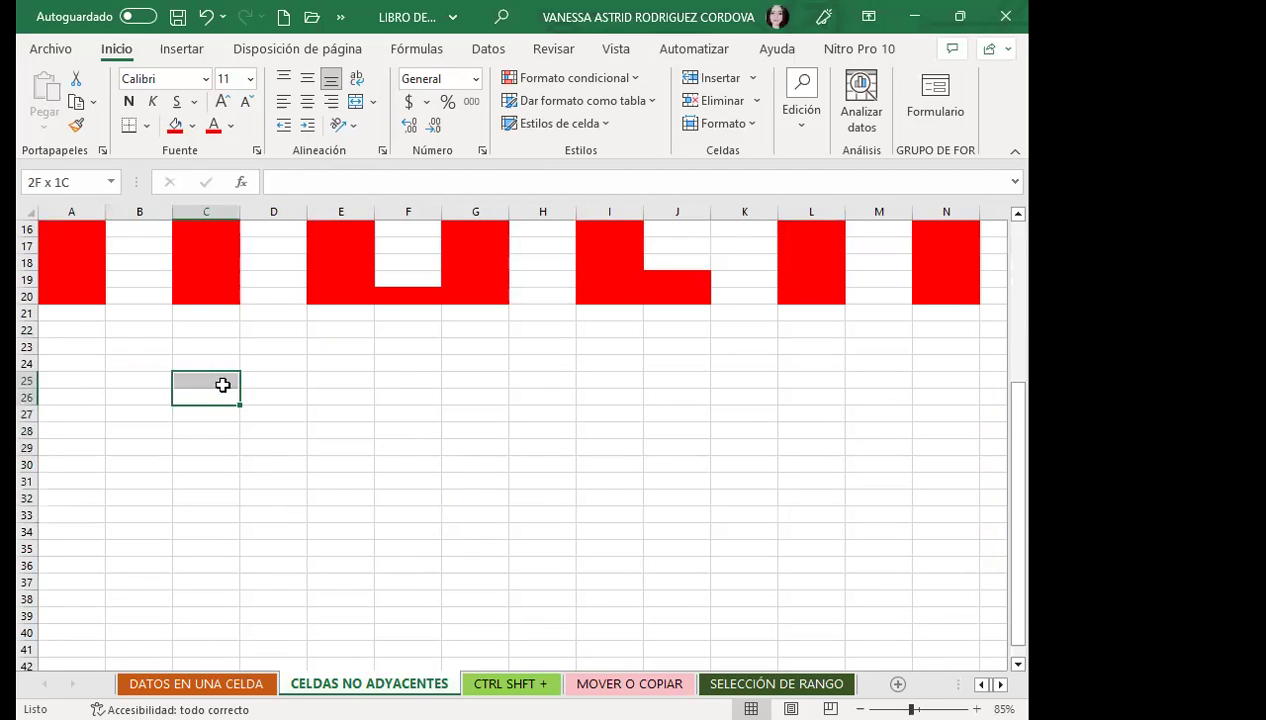
{"action": "left_click", "coordinate": [201, 458], "text": "ctrl"}
{"action": "left_click", "coordinate": [207, 549], "text": "ctrl"}
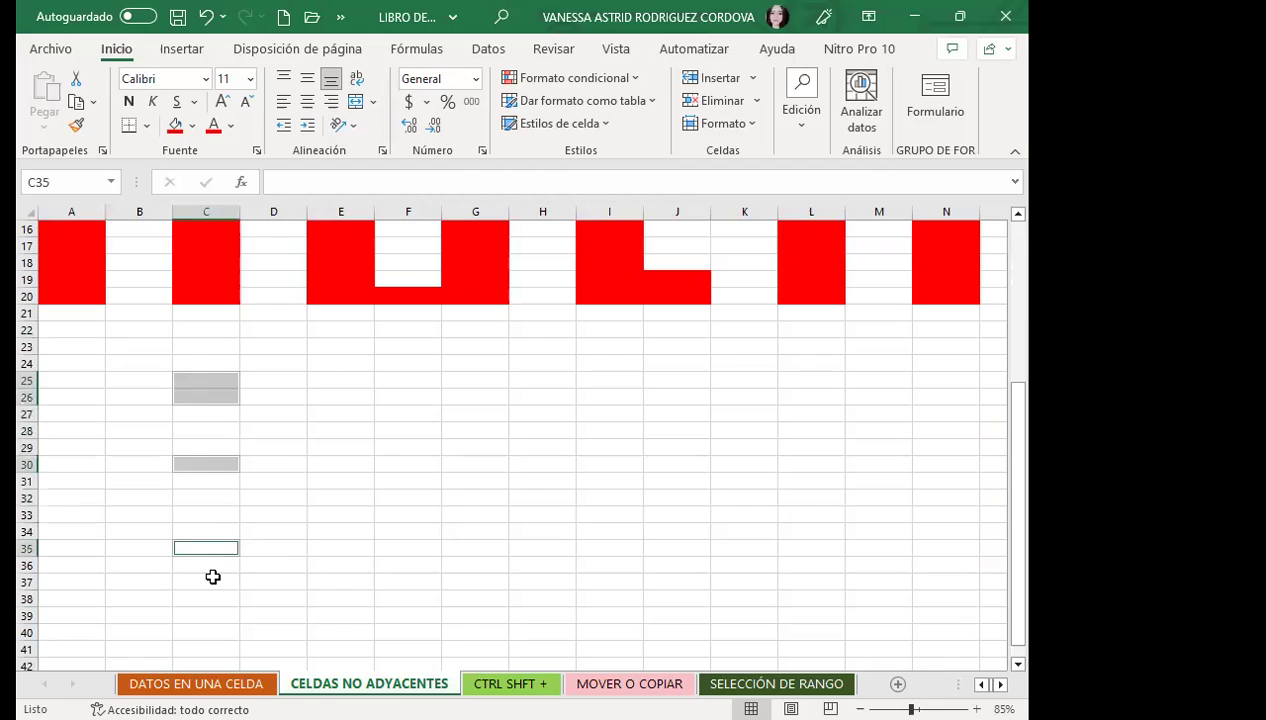
{"action": "left_click", "coordinate": [207, 598], "text": "ctrl"}
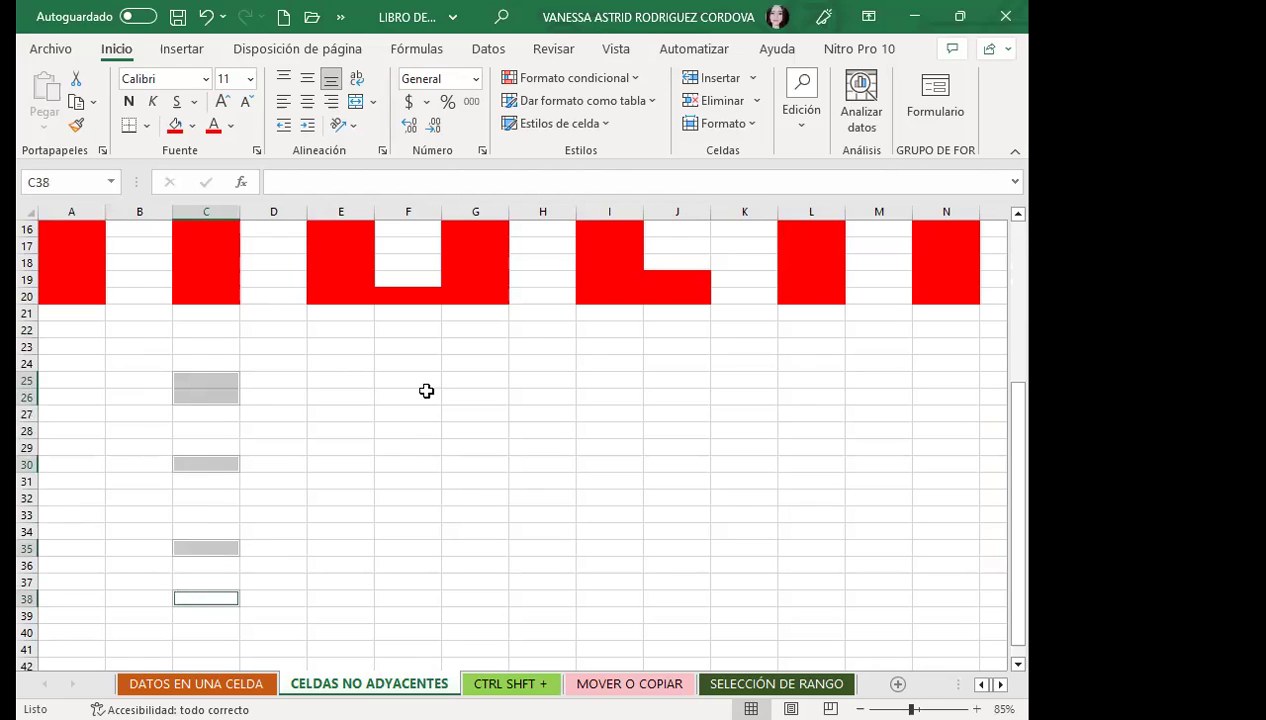
{"action": "left_click", "coordinate": [392, 412], "text": "ctrl"}
{"action": "left_click", "coordinate": [405, 481], "text": "ctrl"}
{"action": "left_click", "coordinate": [408, 530], "text": "ctrl"}
{"action": "left_click", "coordinate": [408, 598], "text": "ctrl"}
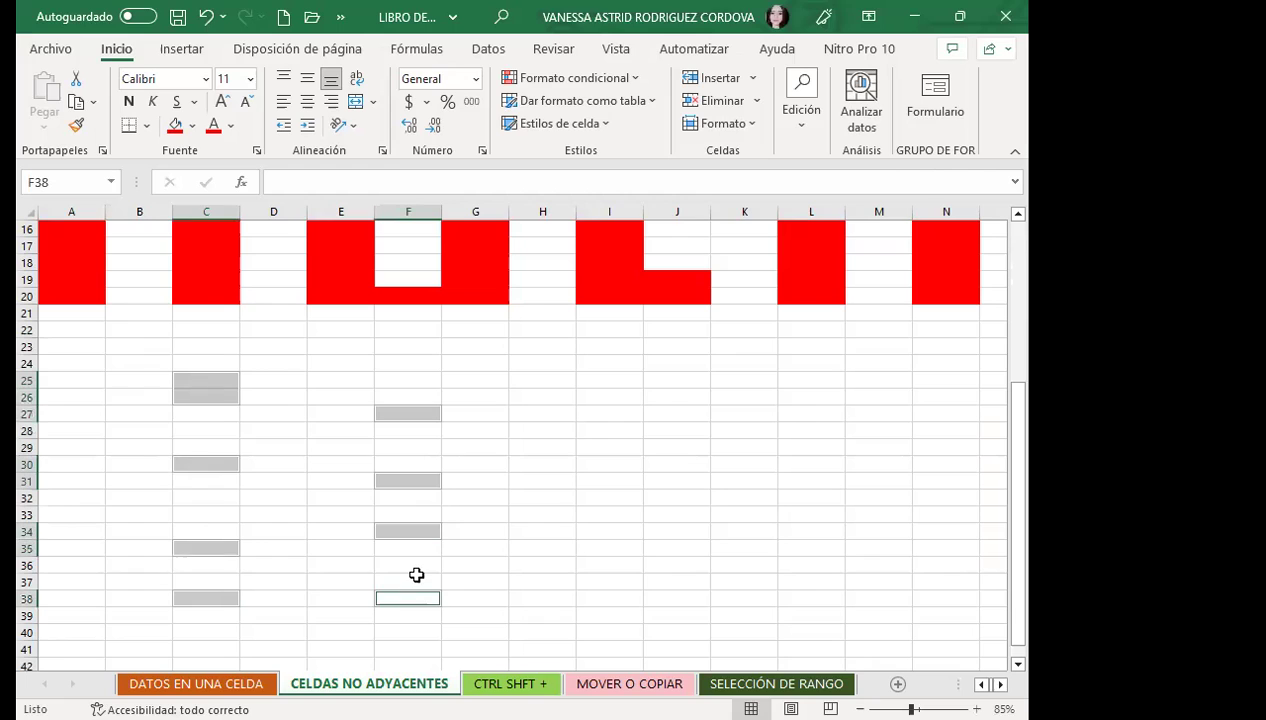
{"action": "left_click", "coordinate": [599, 411], "text": "ctrl"}
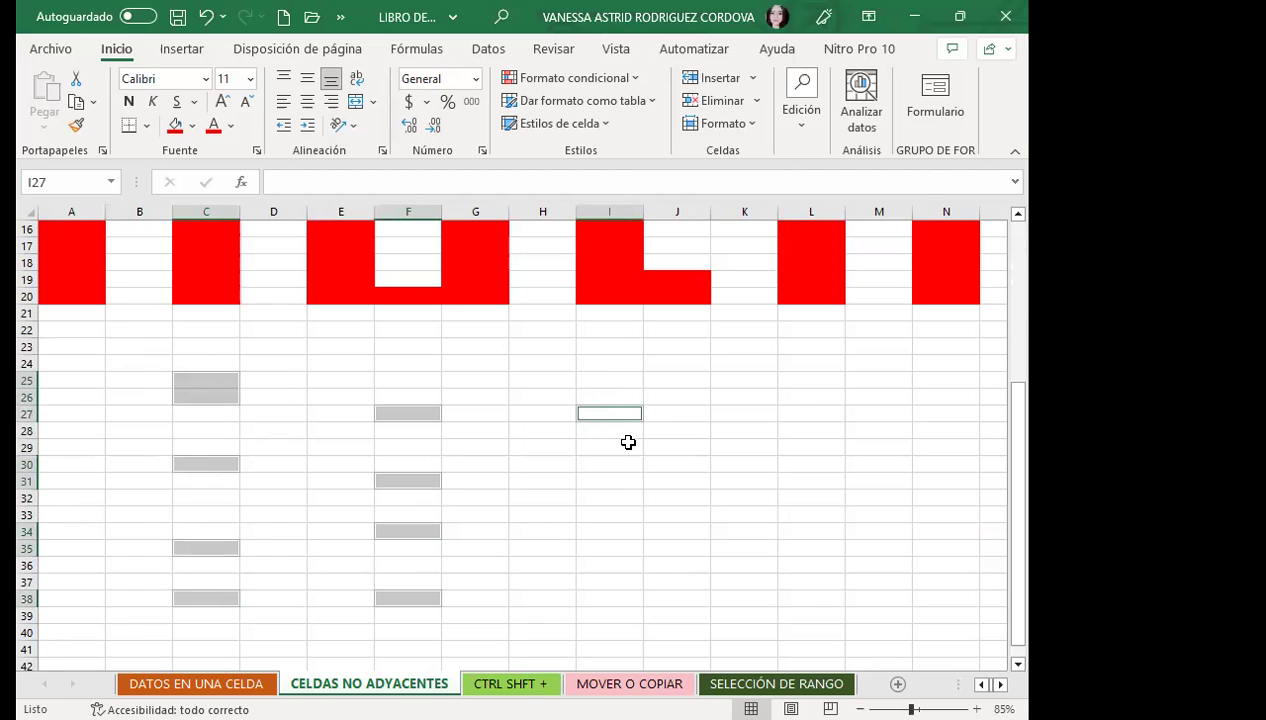
{"action": "left_click", "coordinate": [601, 495], "text": "ctrl"}
{"action": "left_click", "coordinate": [598, 578], "text": "ctrl"}
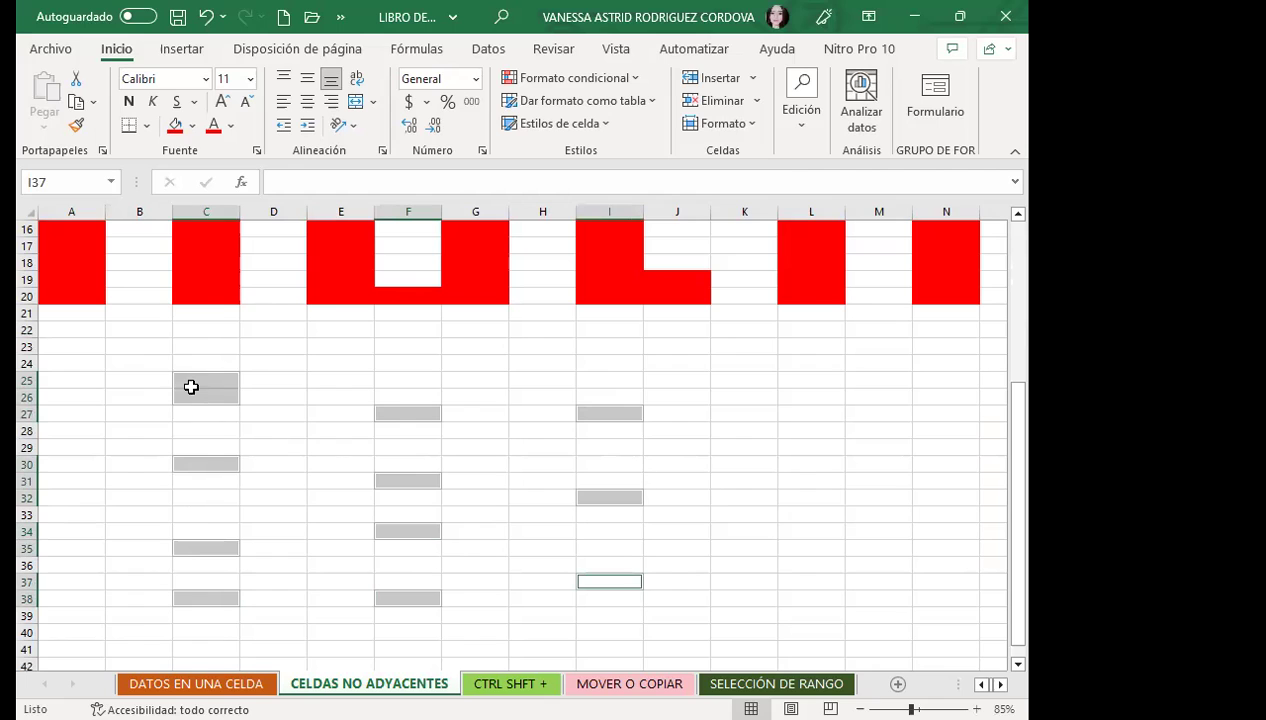
{"action": "left_click_drag", "start_coordinate": [190, 382], "coordinate": [198, 397]}
{"action": "left_click", "coordinate": [790, 440]}
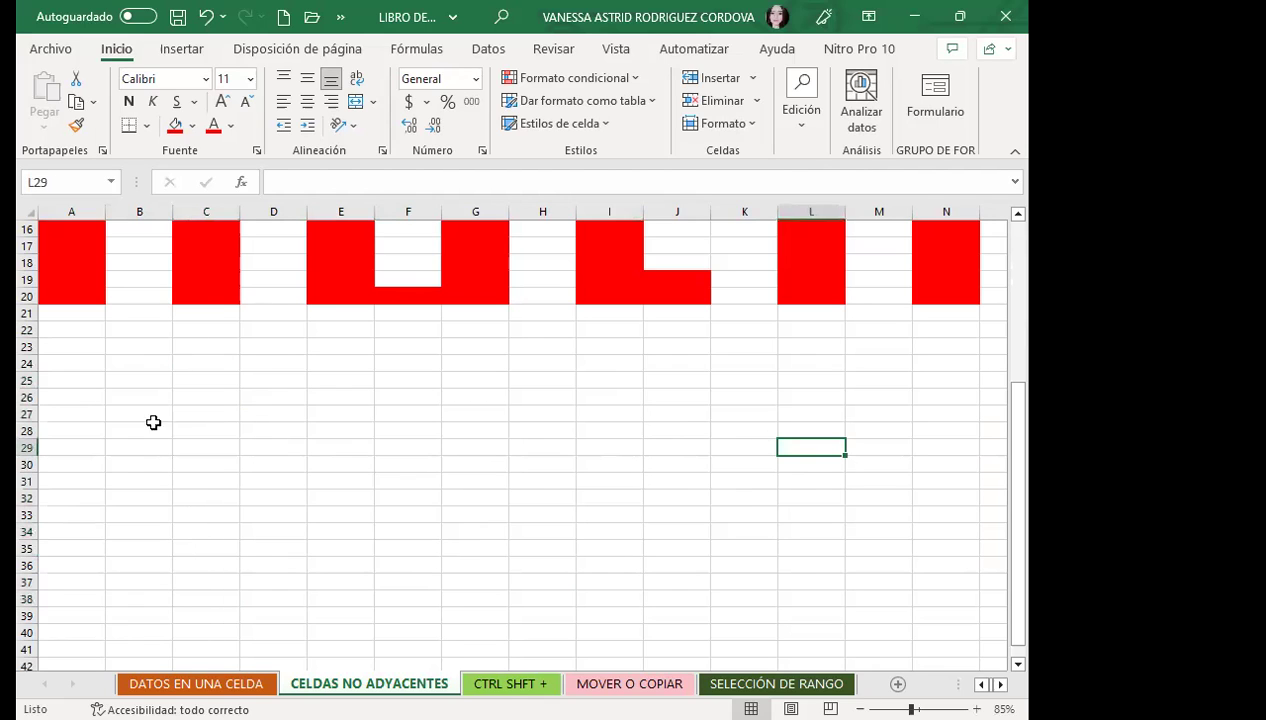
{"action": "left_click", "coordinate": [208, 480]}
{"action": "left_click", "coordinate": [846, 462]}
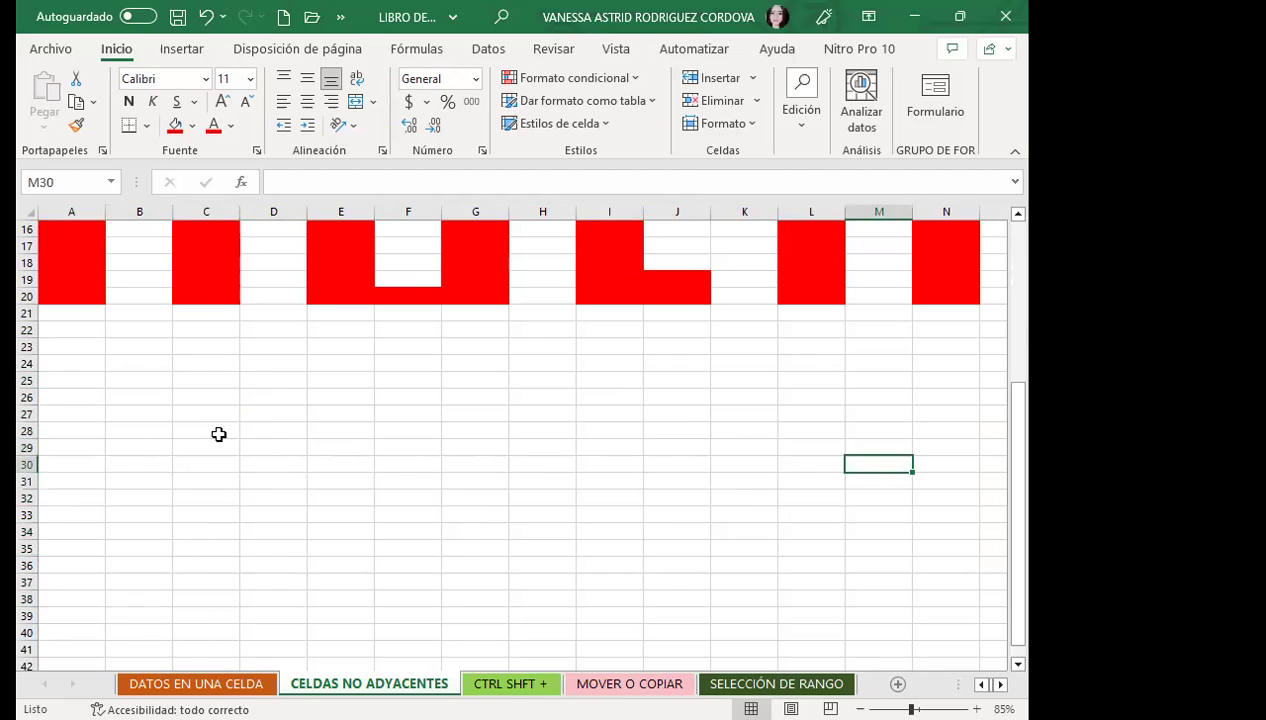
{"action": "left_click_drag", "start_coordinate": [216, 434], "coordinate": [197, 420]}
{"action": "left_click", "coordinate": [203, 381]}
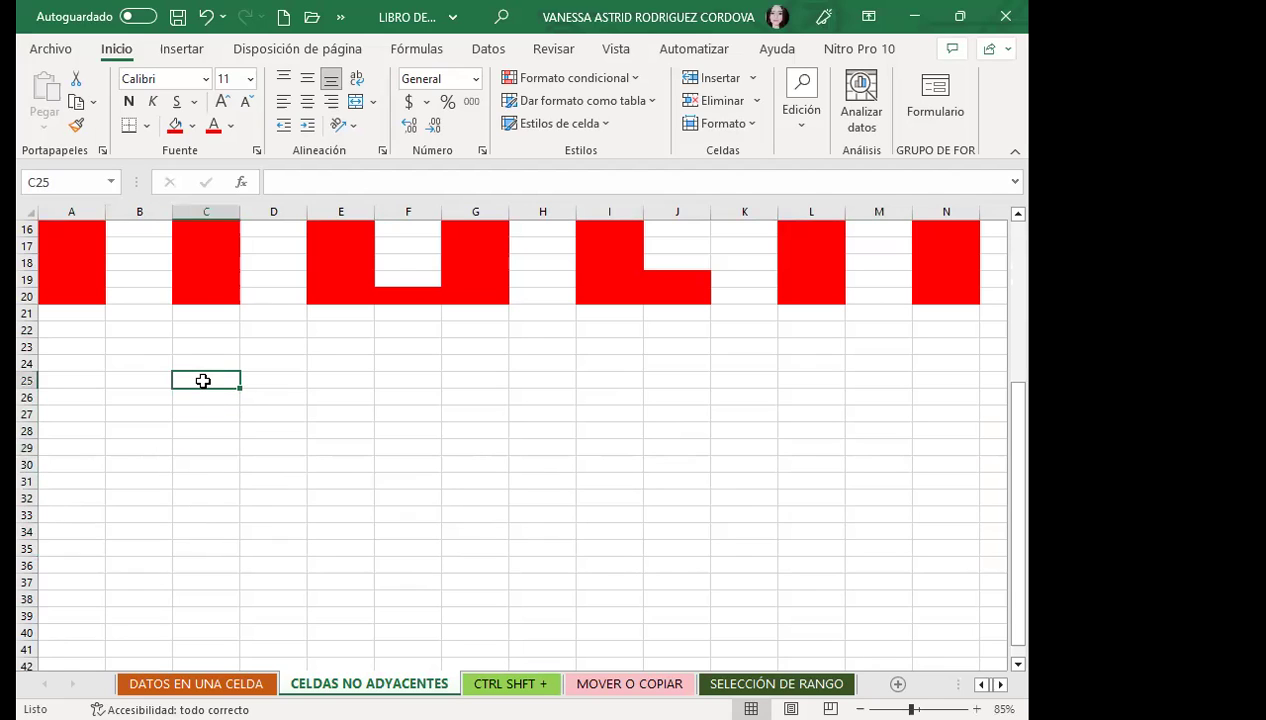
{"action": "left_click", "coordinate": [208, 413], "text": "ctrl"}
{"action": "left_click", "coordinate": [206, 497], "text": "ctrl"}
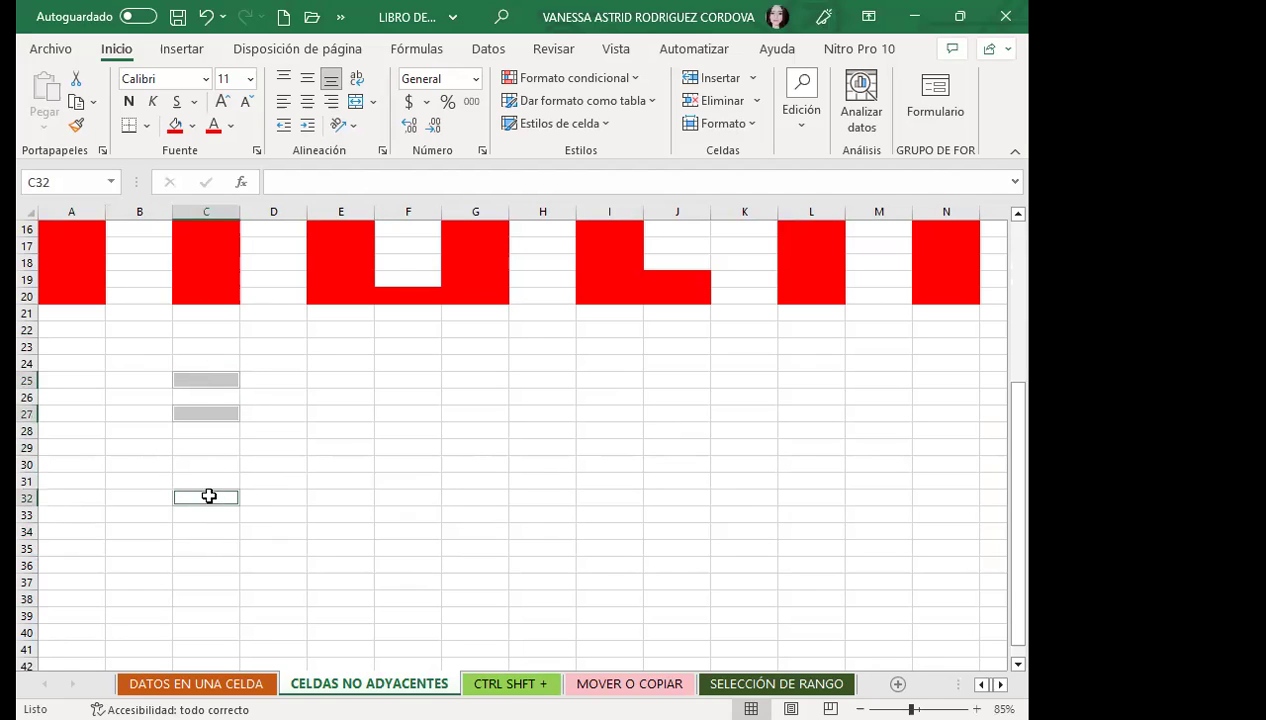
{"action": "left_click", "coordinate": [345, 447], "text": "ctrl"}
{"action": "left_click", "coordinate": [415, 512], "text": "ctrl"}
{"action": "left_click", "coordinate": [535, 480], "text": "ctrl"}
{"action": "left_click", "coordinate": [612, 429], "text": "ctrl"}
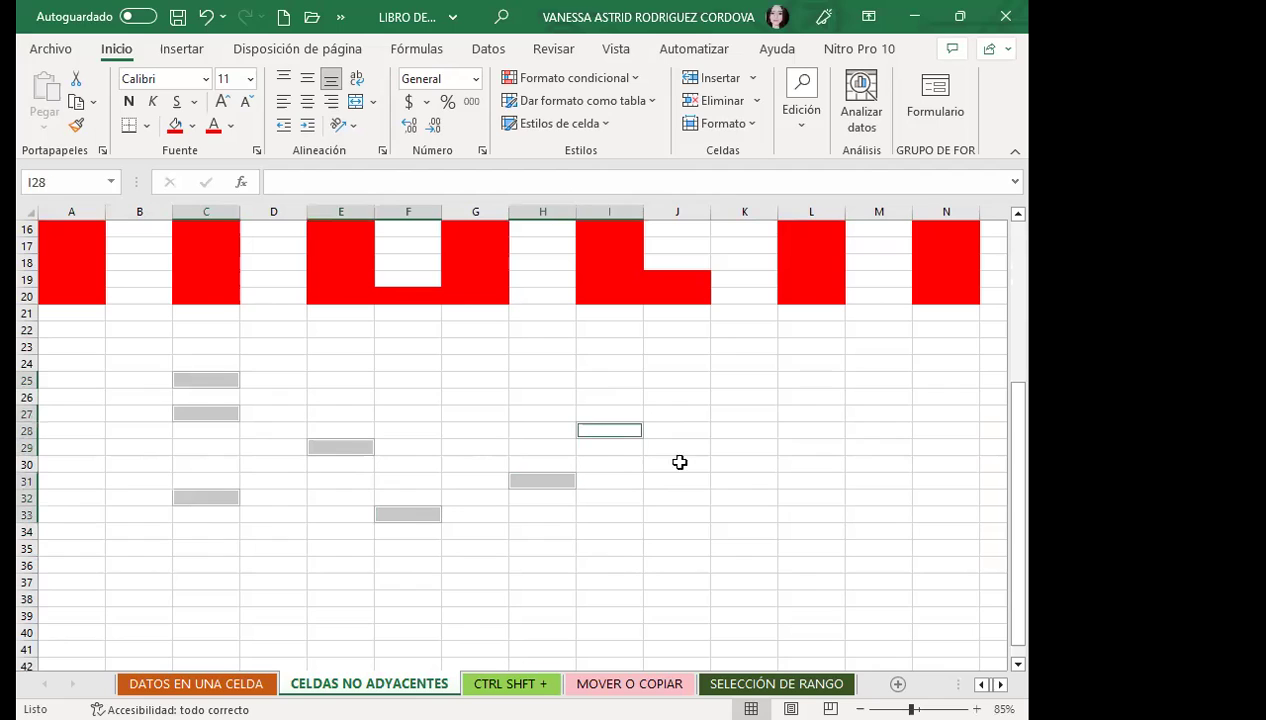
{"action": "left_click_drag", "start_coordinate": [699, 482], "coordinate": [699, 497]}
{"action": "left_click", "coordinate": [808, 497], "text": "ctrl"}
{"action": "left_click", "coordinate": [522, 545], "text": "ctrl"}
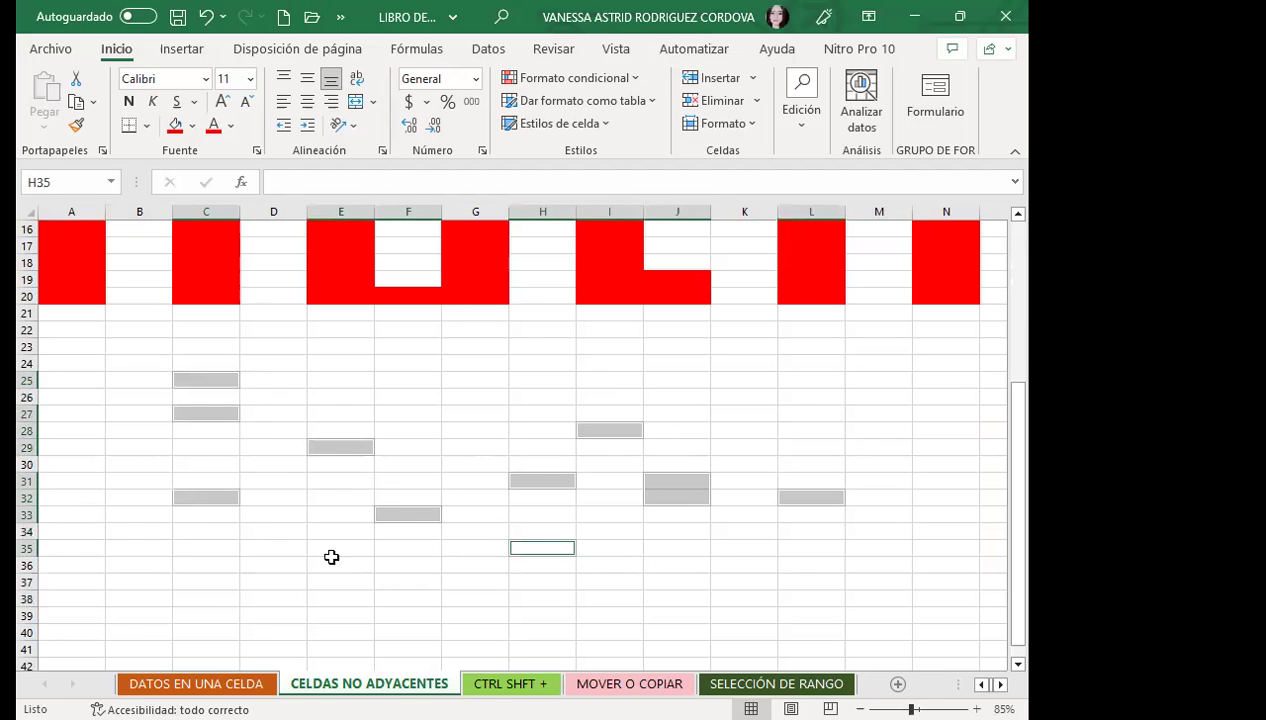
{"action": "left_click", "coordinate": [328, 561], "text": "ctrl"}
{"action": "left_click", "coordinate": [214, 562], "text": "ctrl"}
{"action": "left_click", "coordinate": [140, 531], "text": "ctrl"}
{"action": "left_click", "coordinate": [280, 510], "text": "ctrl"}
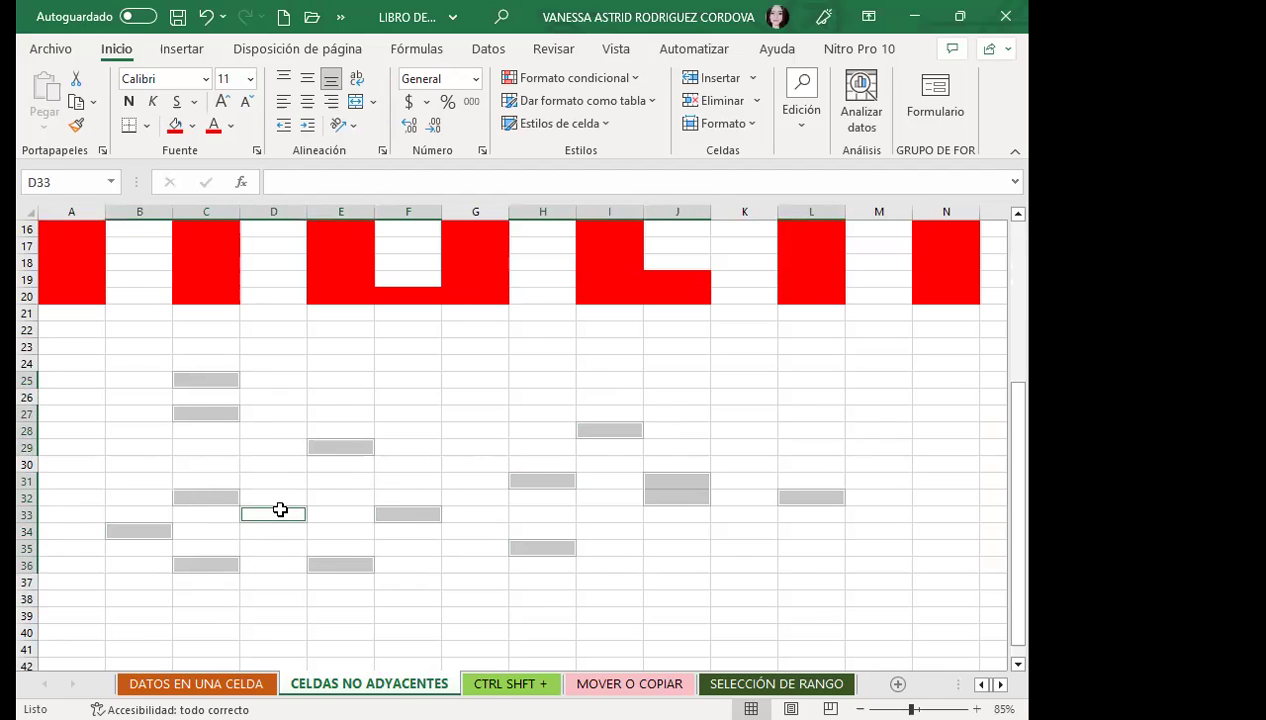
{"action": "left_click", "coordinate": [464, 466], "text": "ctrl"}
{"action": "left_click", "coordinate": [536, 446], "text": "ctrl"}
{"action": "left_click", "coordinate": [596, 497], "text": "ctrl"}
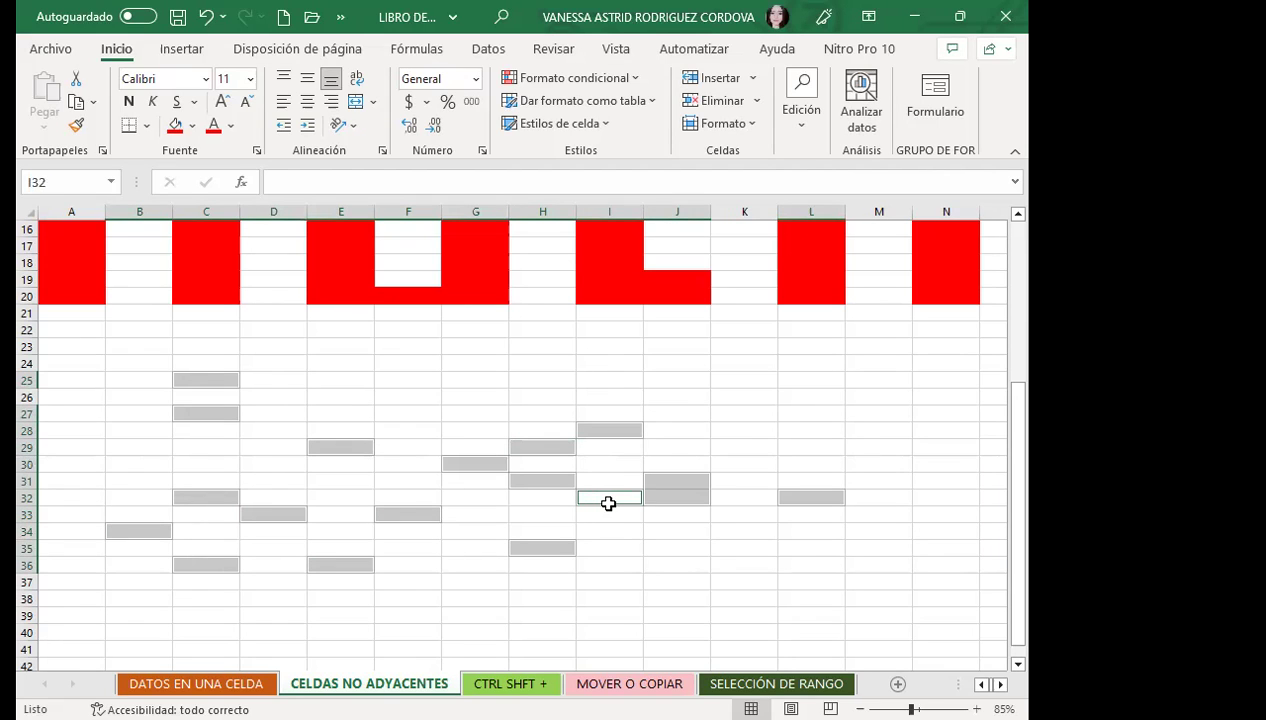
{"action": "left_click", "coordinate": [688, 444], "text": "ctrl"}
{"action": "left_click", "coordinate": [736, 462], "text": "ctrl"}
{"action": "left_click", "coordinate": [716, 545], "text": "ctrl"}
{"action": "left_click", "coordinate": [805, 443], "text": "ctrl"}
{"action": "left_click", "coordinate": [851, 512], "text": "ctrl"}
{"action": "left_click", "coordinate": [456, 563], "text": "ctrl"}
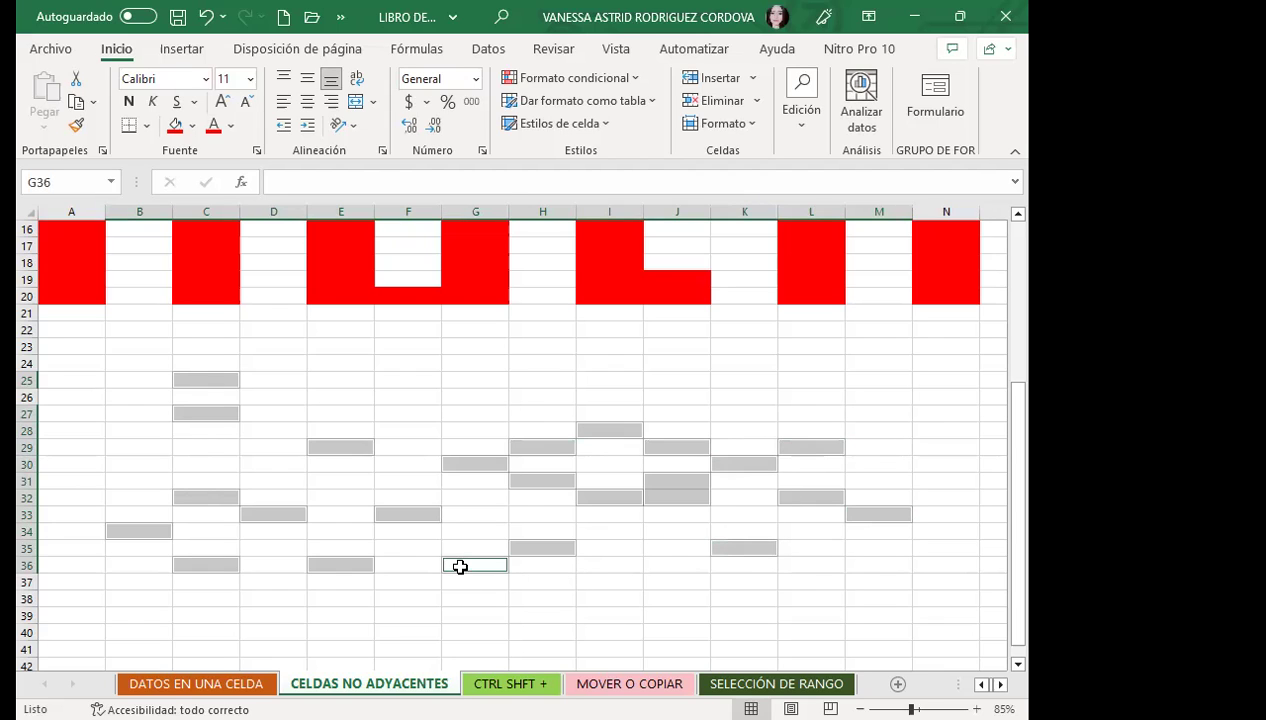
{"action": "left_click", "coordinate": [410, 446]}
{"action": "left_click_drag", "start_coordinate": [252, 398], "coordinate": [262, 498]}
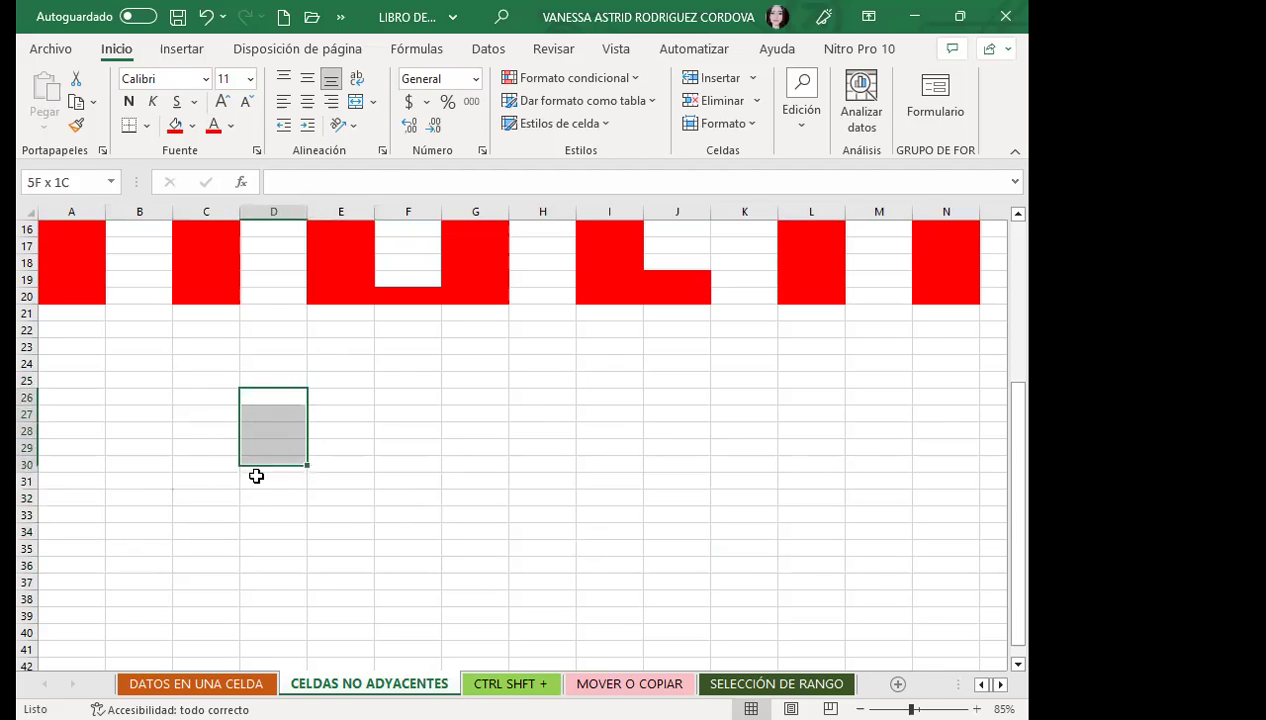
{"action": "left_click_drag", "start_coordinate": [407, 464], "coordinate": [408, 510]}
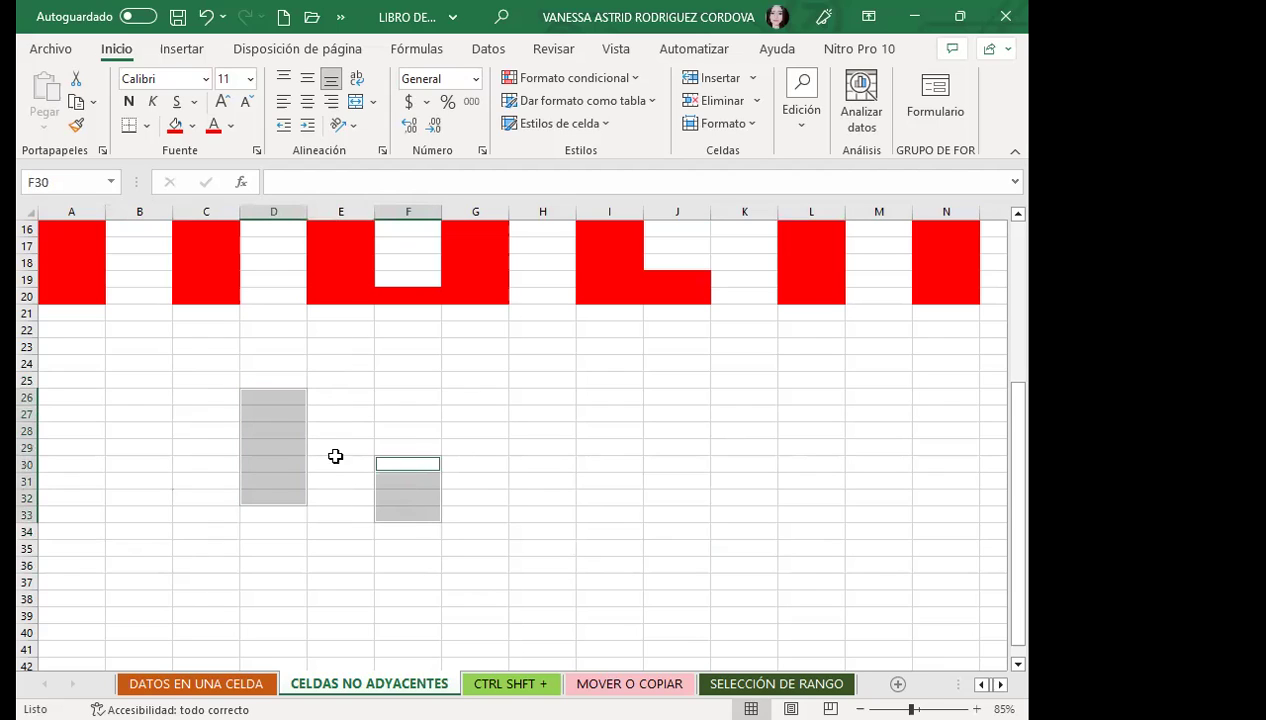
{"action": "left_click", "coordinate": [530, 515], "text": "ctrl"}
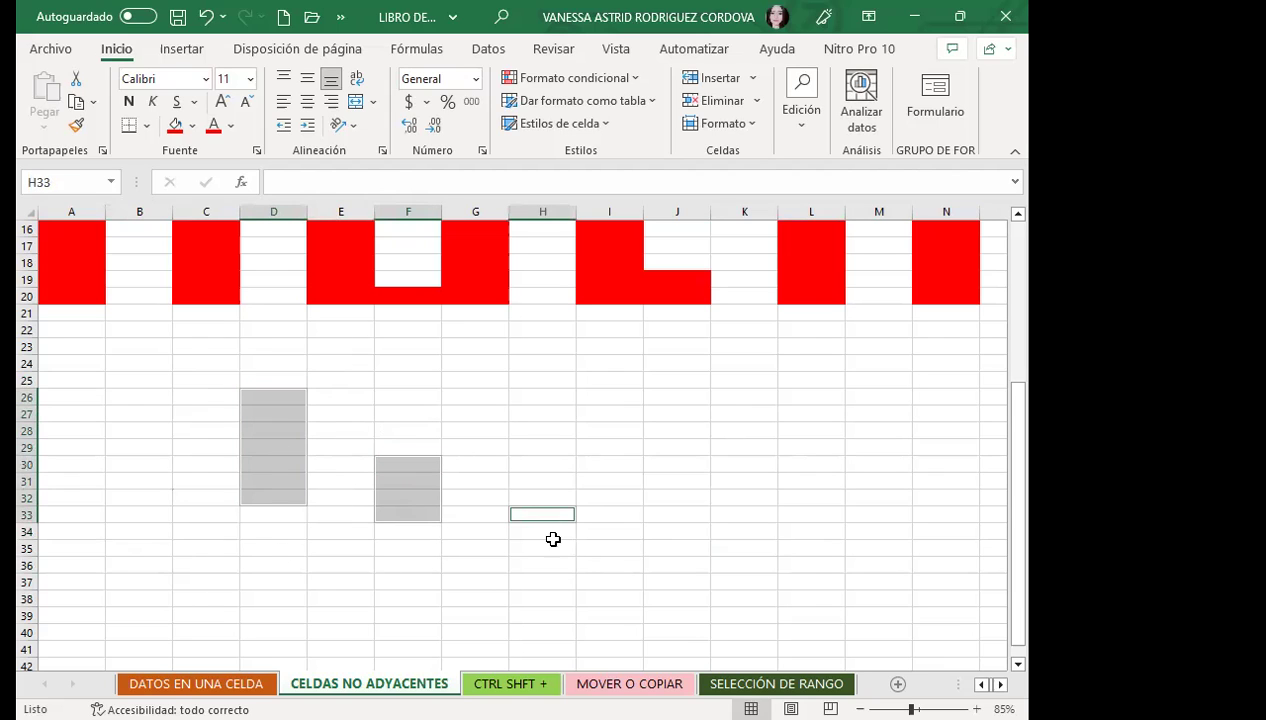
{"action": "left_click", "coordinate": [603, 565], "text": "ctrl"}
{"action": "left_click", "coordinate": [677, 497], "text": "ctrl"}
{"action": "left_click", "coordinate": [751, 465], "text": "ctrl"}
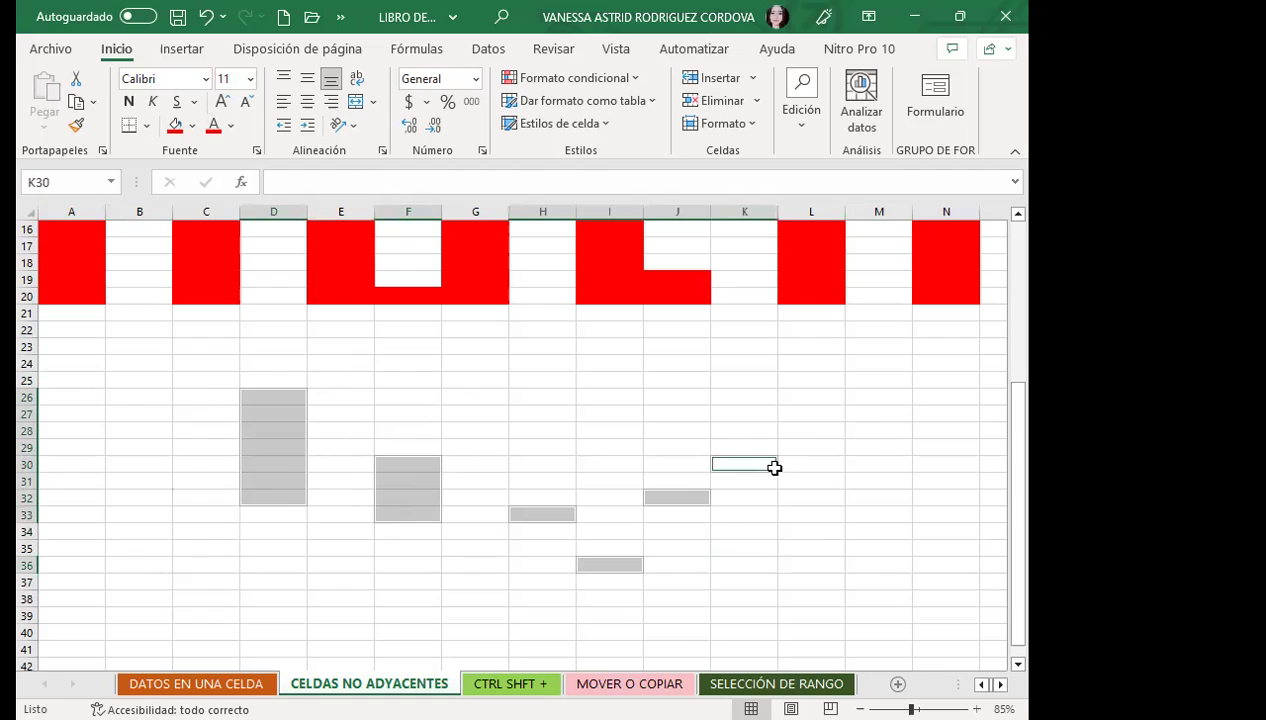
{"action": "left_click", "coordinate": [815, 436], "text": "ctrl"}
{"action": "left_click", "coordinate": [240, 577], "text": "ctrl"}
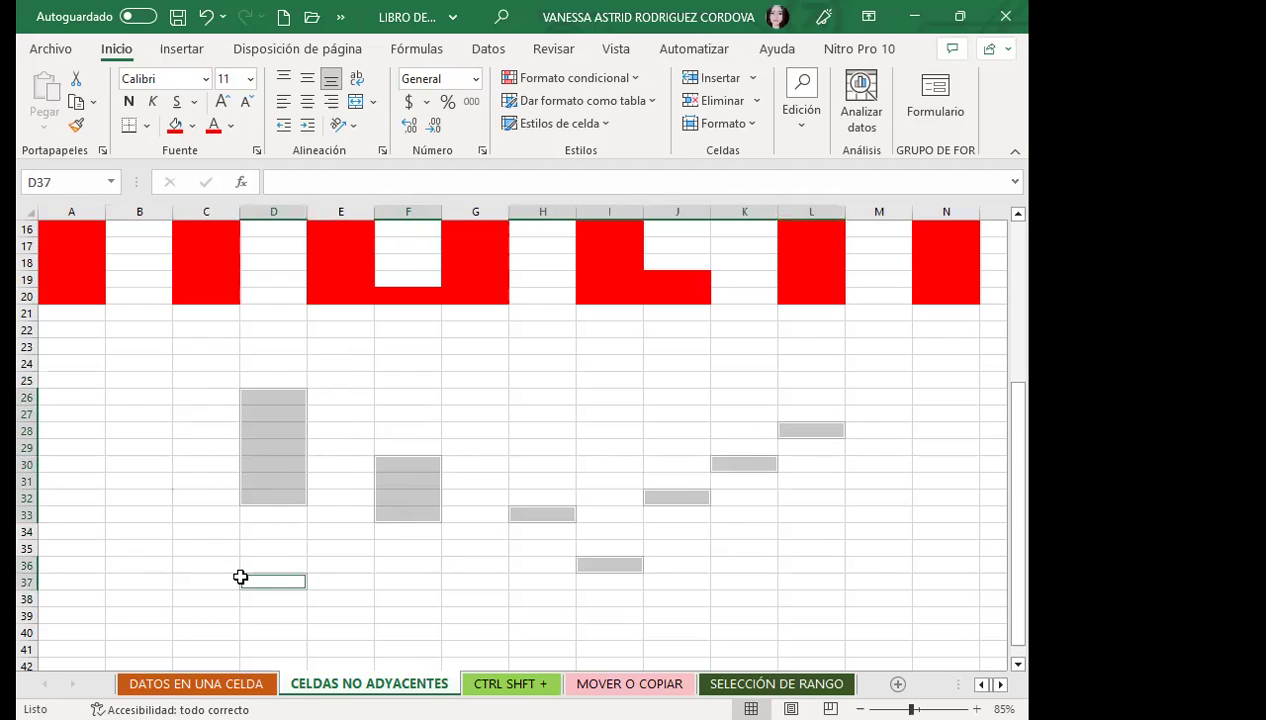
{"action": "left_click", "coordinate": [340, 546]}
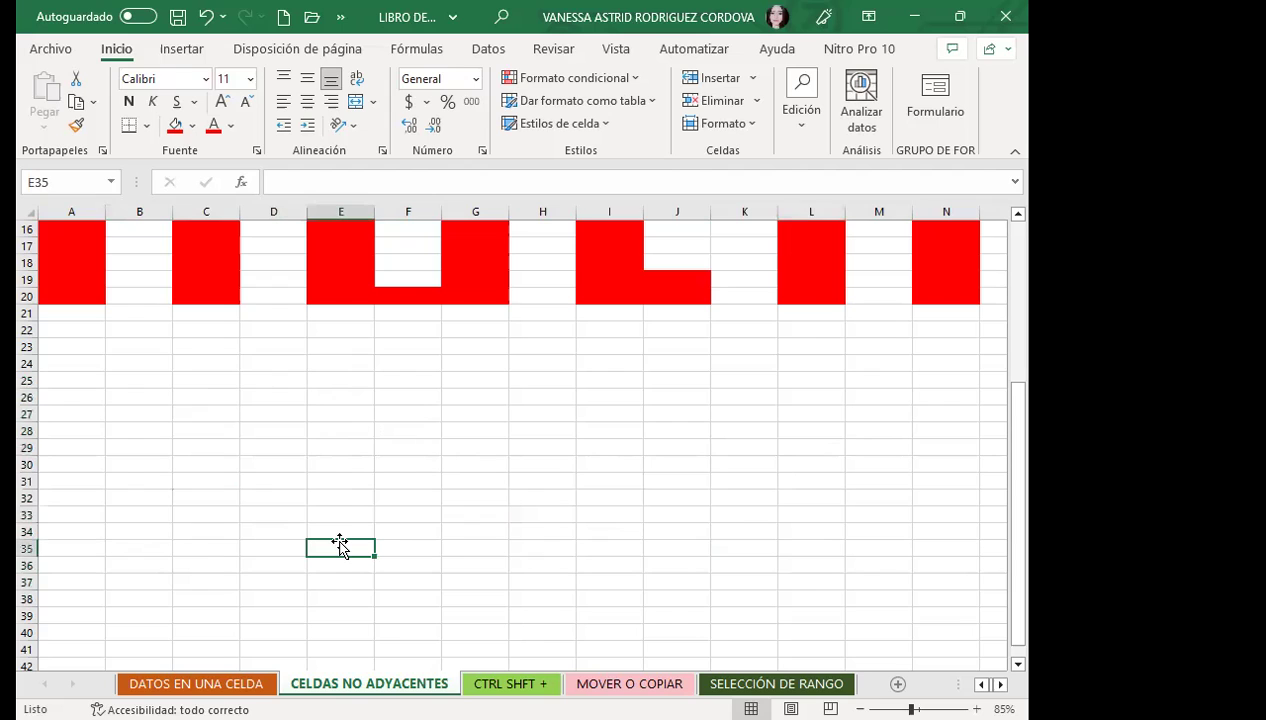
{"action": "scroll", "coordinate": [340, 540], "scroll_direction": "up", "scroll_amount": 3}
{"action": "scroll", "coordinate": [335, 525], "scroll_direction": "up", "scroll_amount": 2}
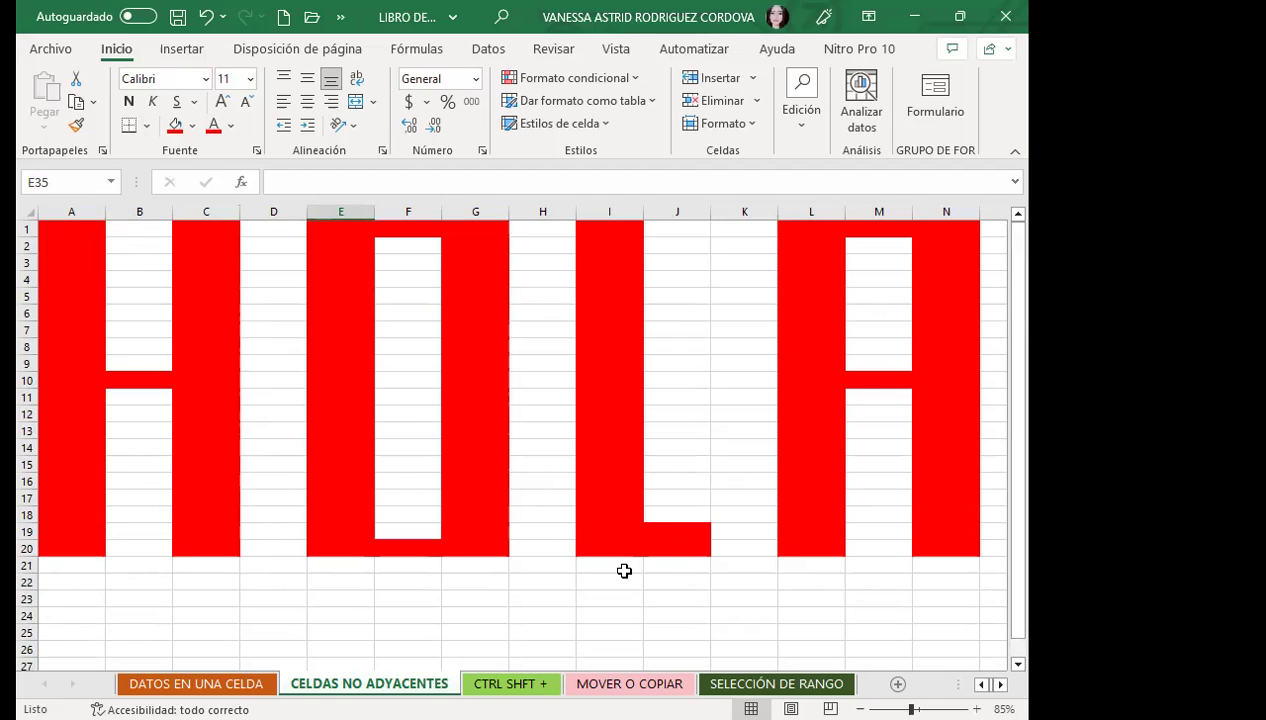
{"action": "left_click", "coordinate": [542, 581]}
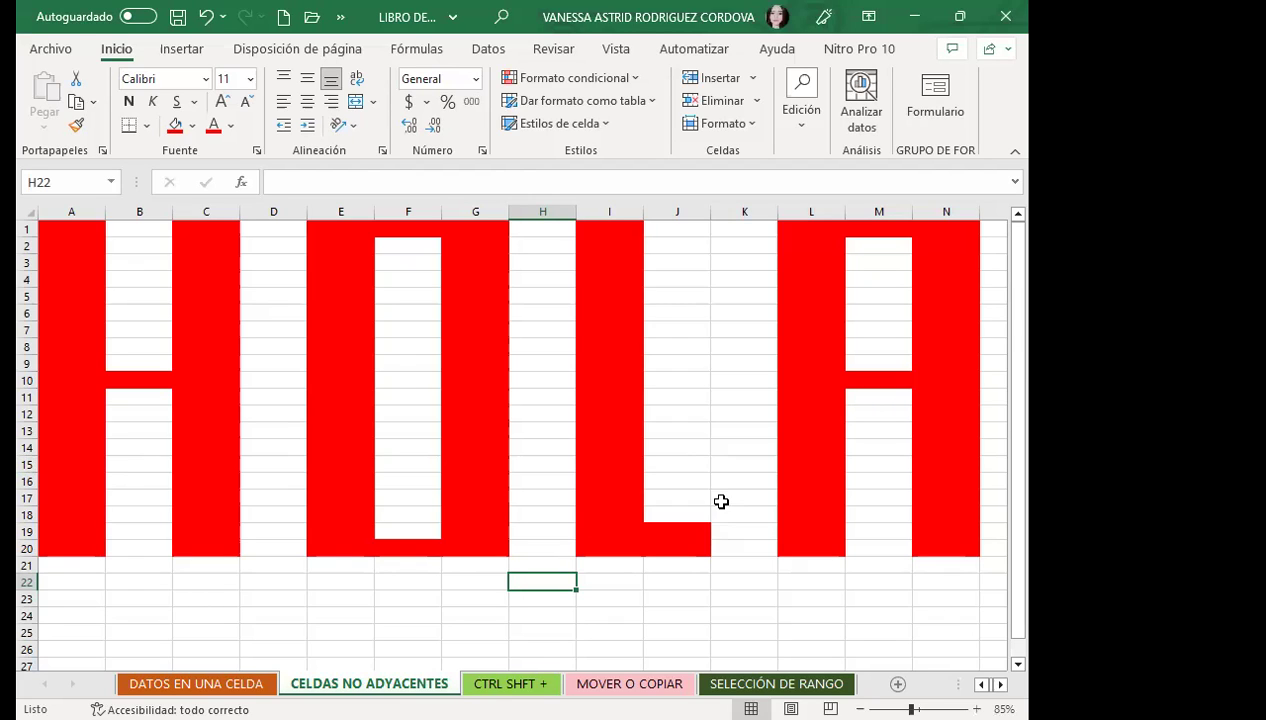
{"action": "left_click", "coordinate": [535, 448]}
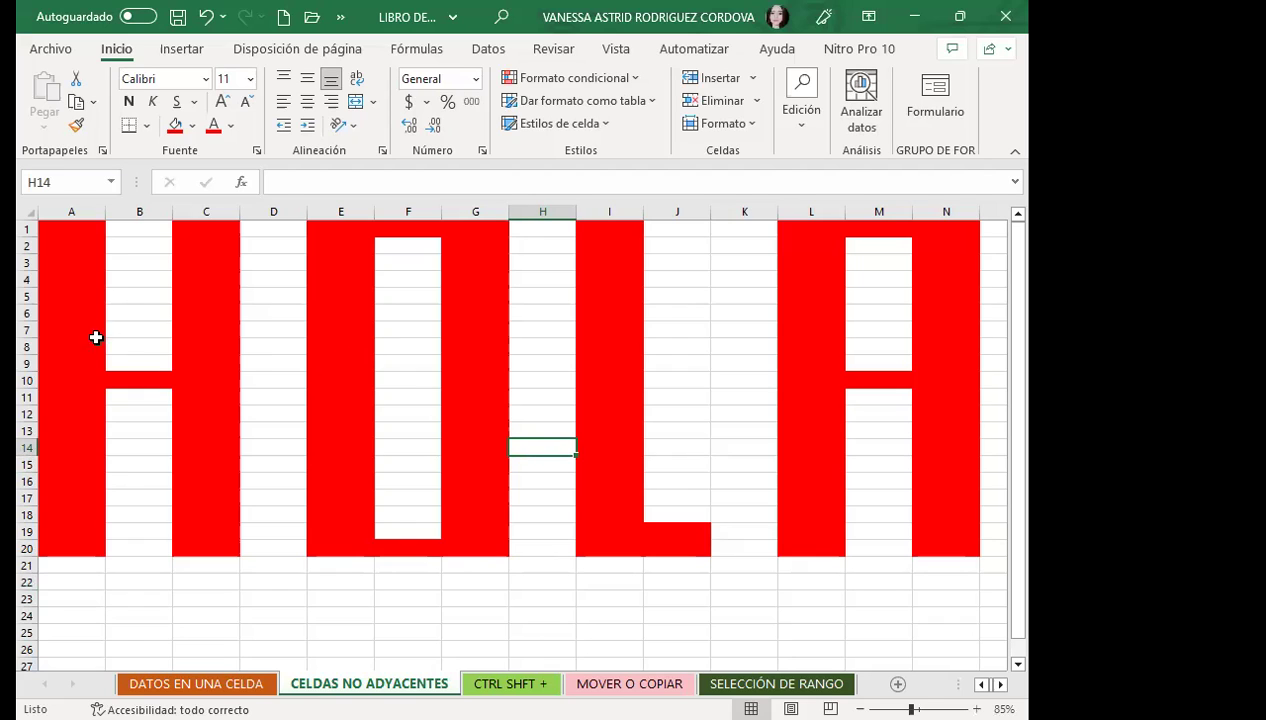
{"action": "scroll", "coordinate": [274, 450], "scroll_direction": "down", "scroll_amount": 5}
{"action": "left_click_drag", "start_coordinate": [150, 398], "coordinate": [169, 585]}
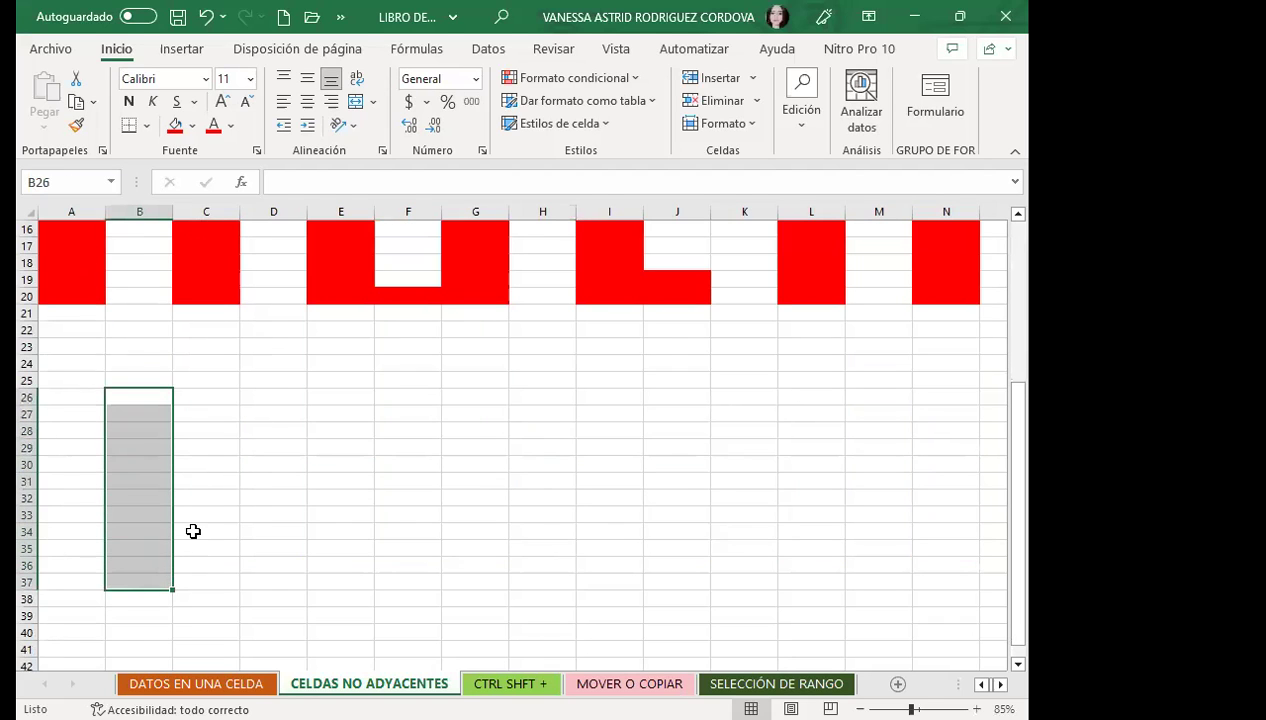
{"action": "left_click", "coordinate": [200, 481], "text": "ctrl"}
{"action": "left_click_drag", "start_coordinate": [277, 400], "coordinate": [283, 574]}
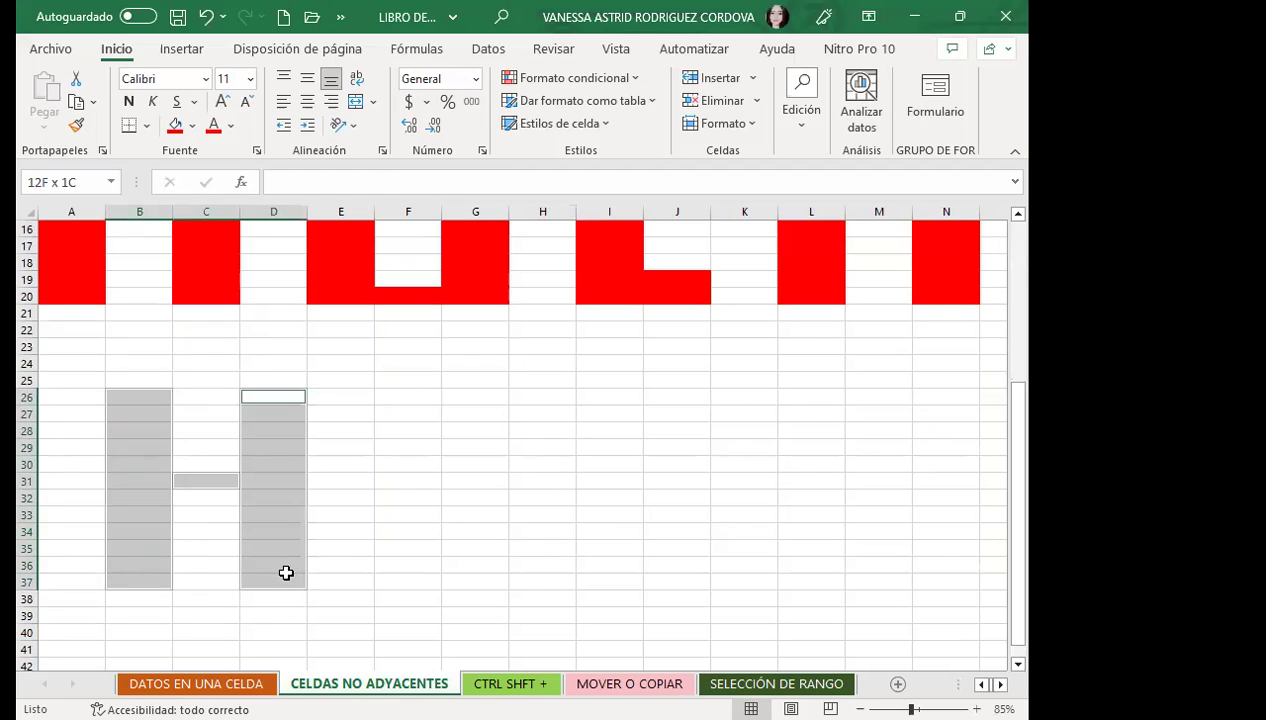
{"action": "left_click", "coordinate": [390, 482]}
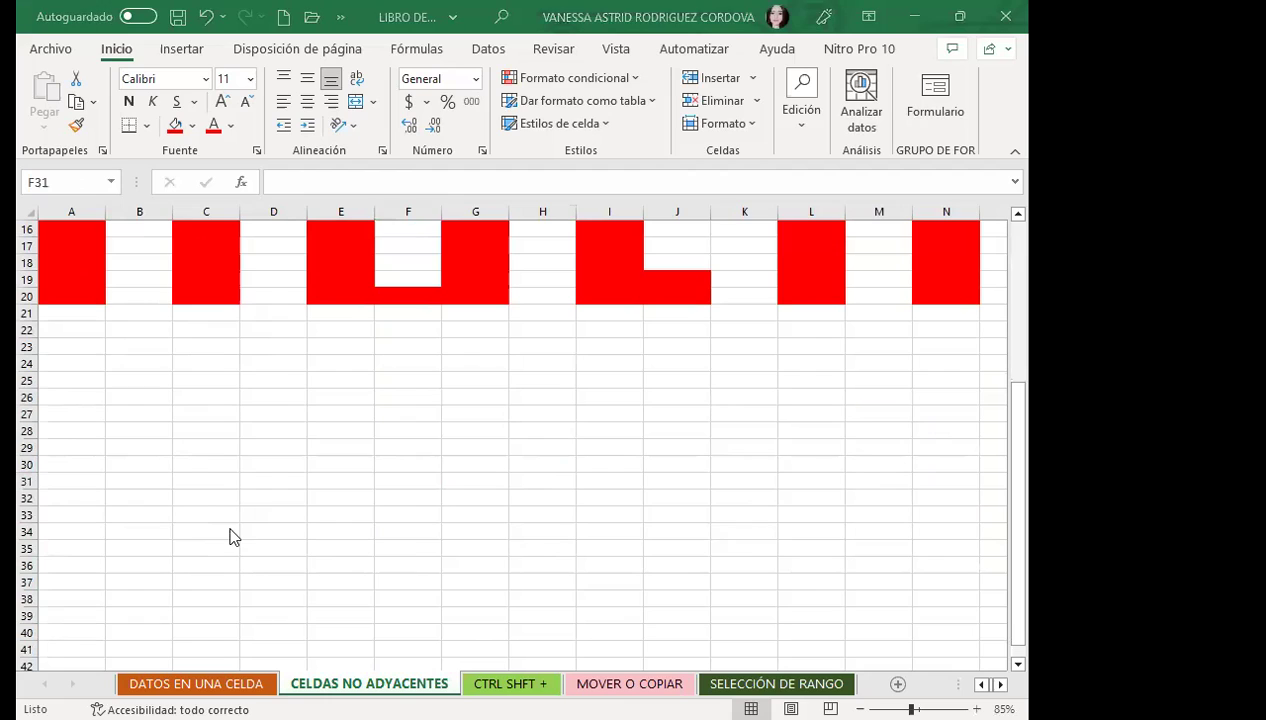
{"action": "scroll", "coordinate": [220, 500], "scroll_direction": "up", "scroll_amount": 5}
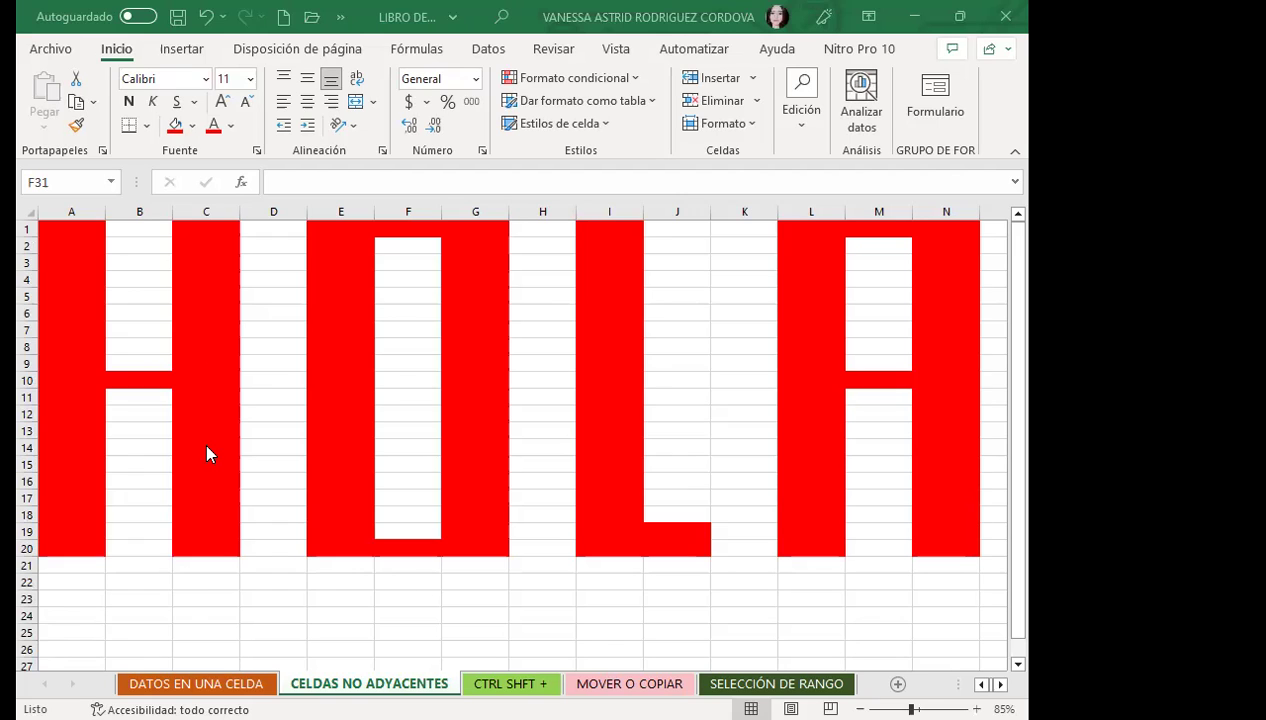
{"action": "scroll", "coordinate": [90, 553], "scroll_direction": "down", "scroll_amount": 2}
{"action": "scroll", "coordinate": [90, 522], "scroll_direction": "down", "scroll_amount": 2}
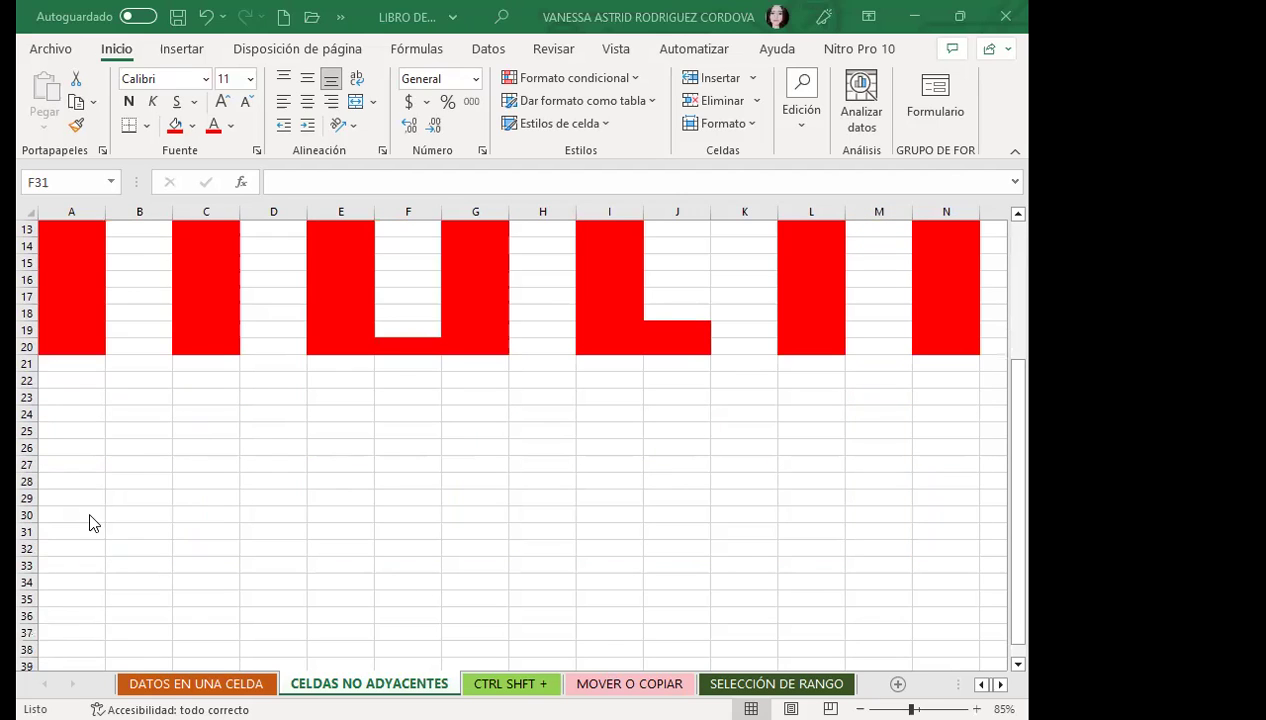
{"action": "left_click_drag", "start_coordinate": [75, 430], "coordinate": [76, 648]}
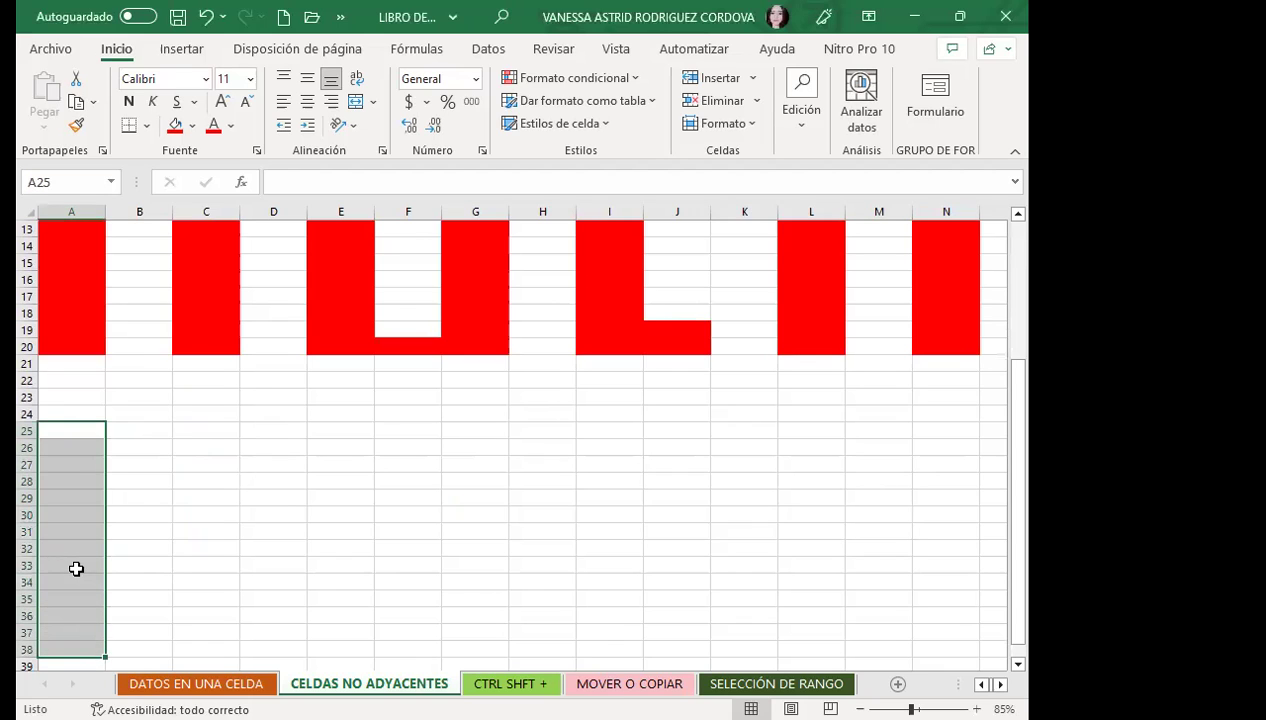
{"action": "left_click", "coordinate": [145, 526], "text": "ctrl"}
{"action": "left_click_drag", "start_coordinate": [205, 430], "coordinate": [193, 565], "text": "ctrl"}
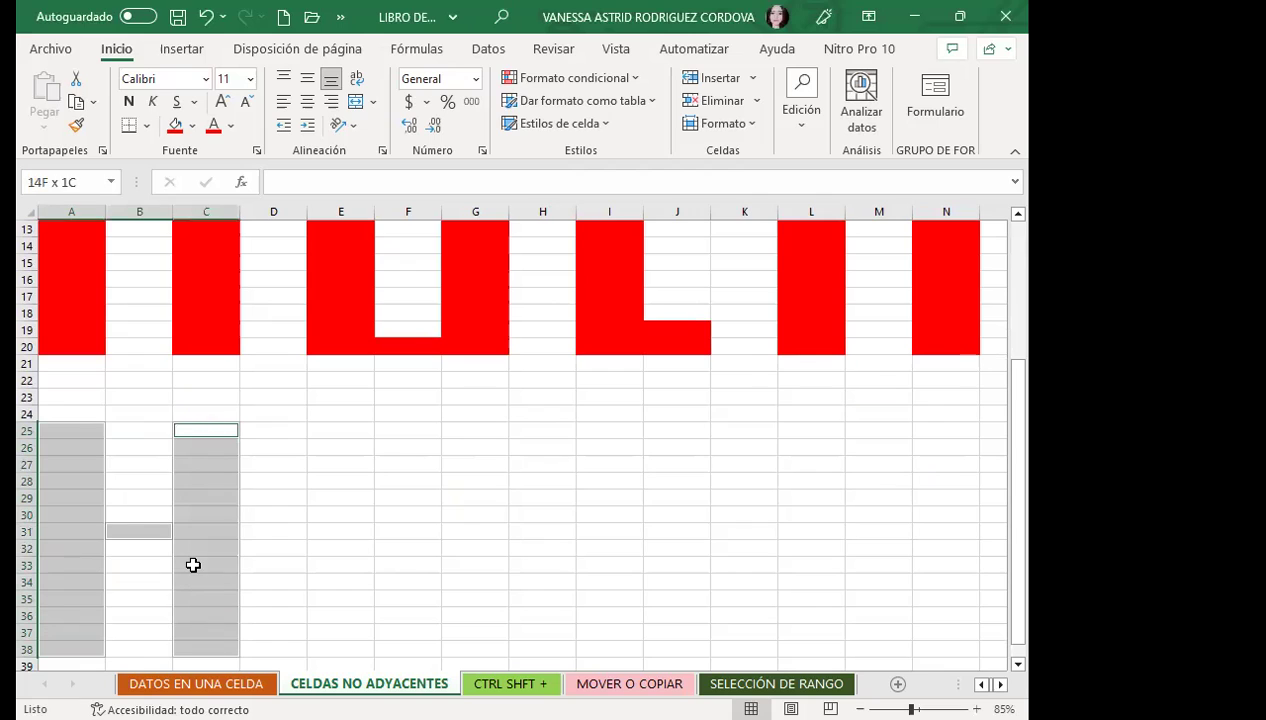
{"action": "left_click_drag", "start_coordinate": [331, 432], "coordinate": [327, 568], "text": "ctrl"}
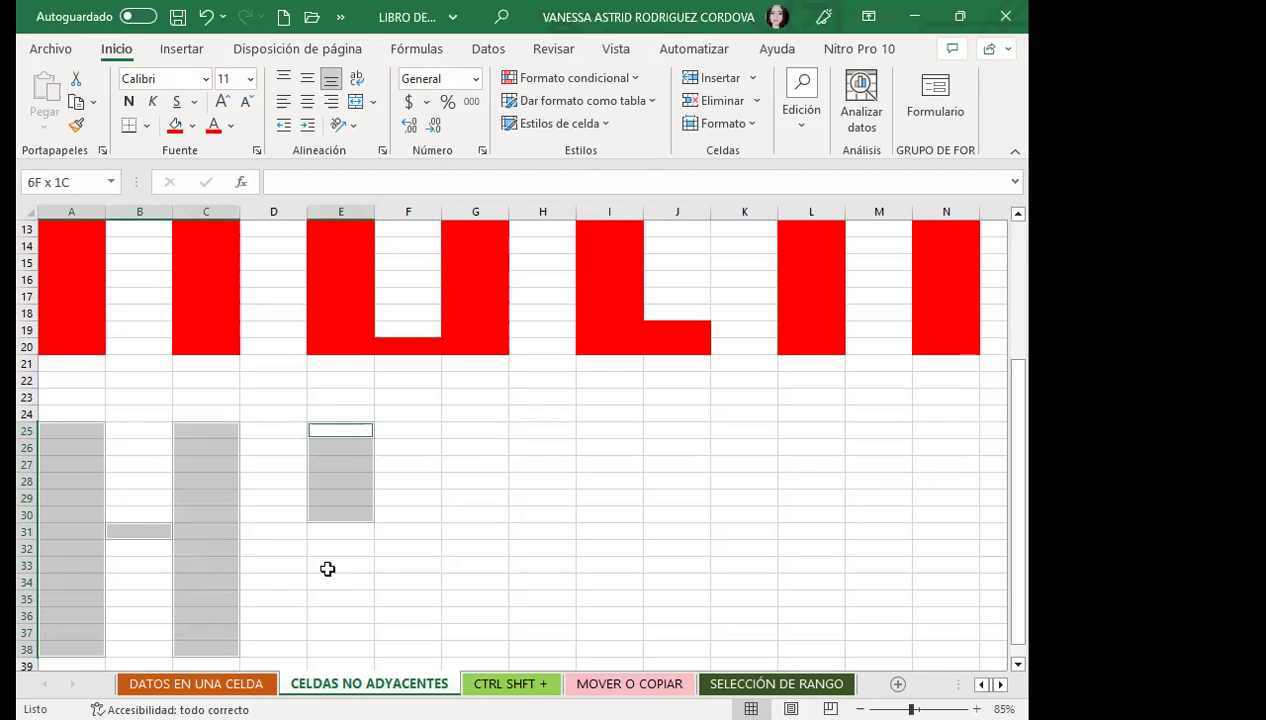
{"action": "left_click", "coordinate": [410, 530], "text": "ctrl"}
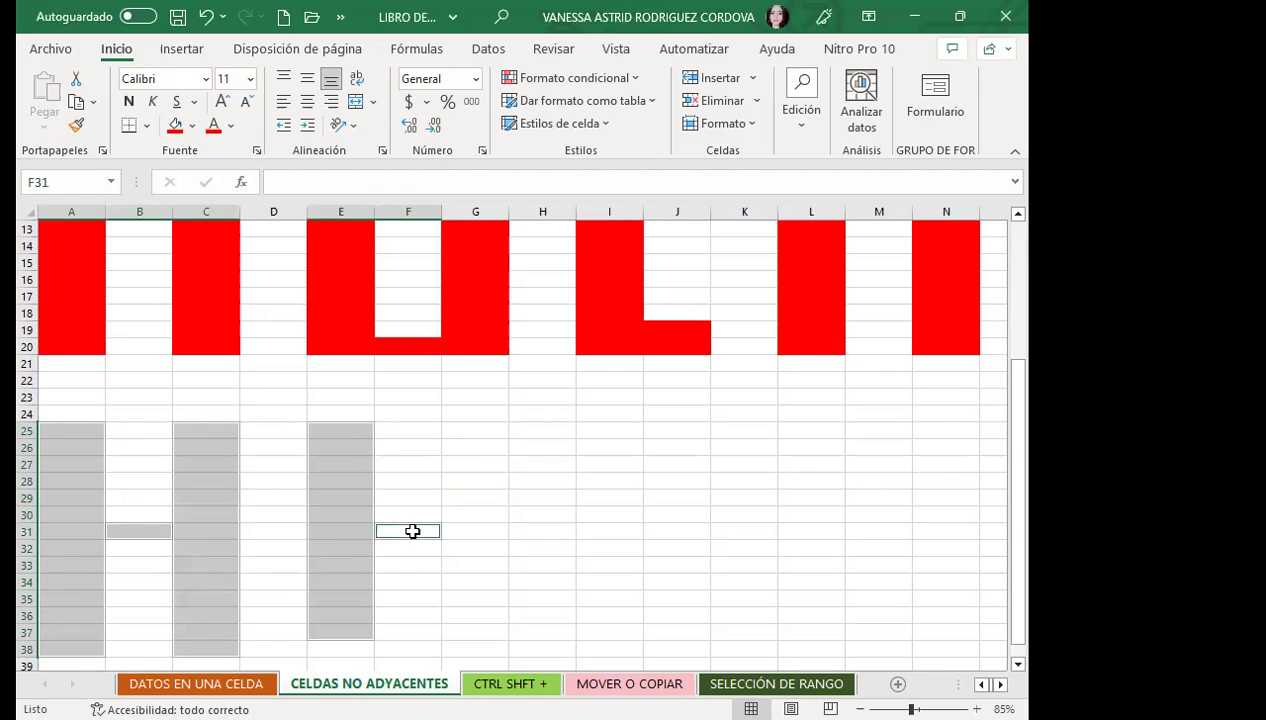
{"action": "left_click_drag", "start_coordinate": [475, 432], "coordinate": [464, 565], "text": "ctrl"}
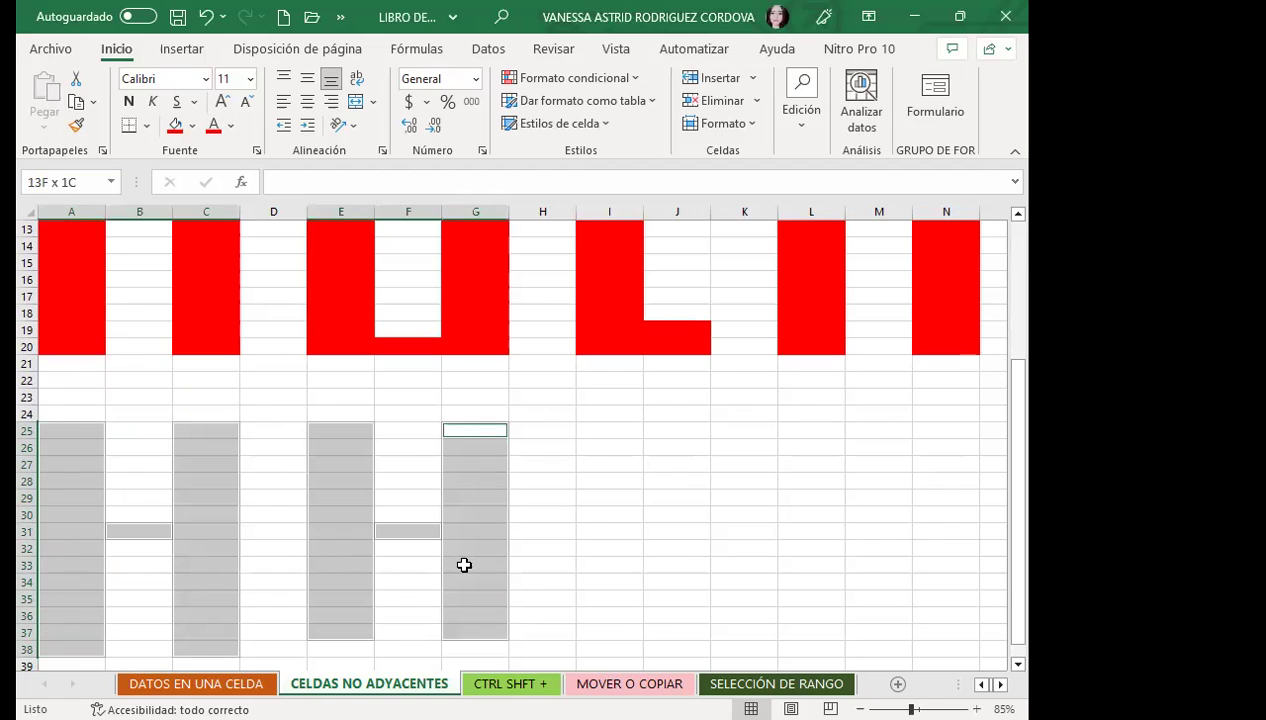
{"action": "left_click", "coordinate": [591, 513]}
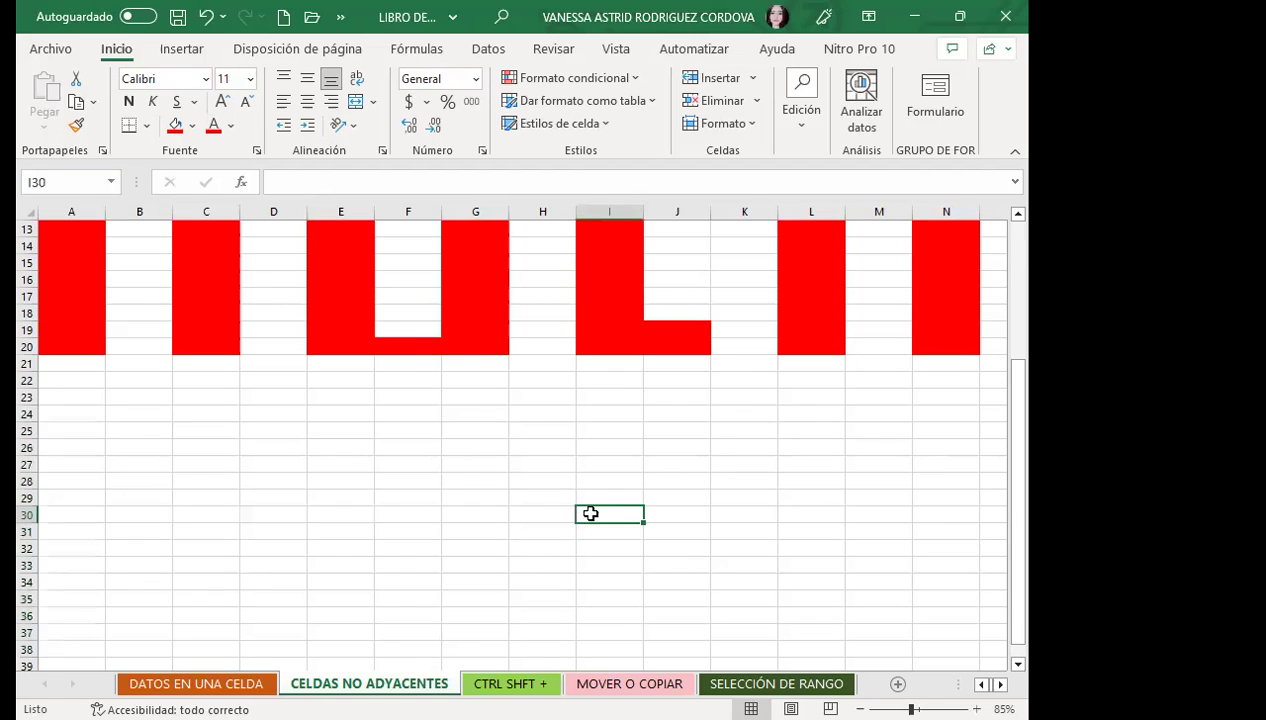
{"action": "left_click", "coordinate": [591, 513], "text": "ctrl"}
{"action": "scroll", "coordinate": [723, 252], "scroll_direction": "up", "scroll_amount": 4}
{"action": "left_click", "coordinate": [435, 476]}
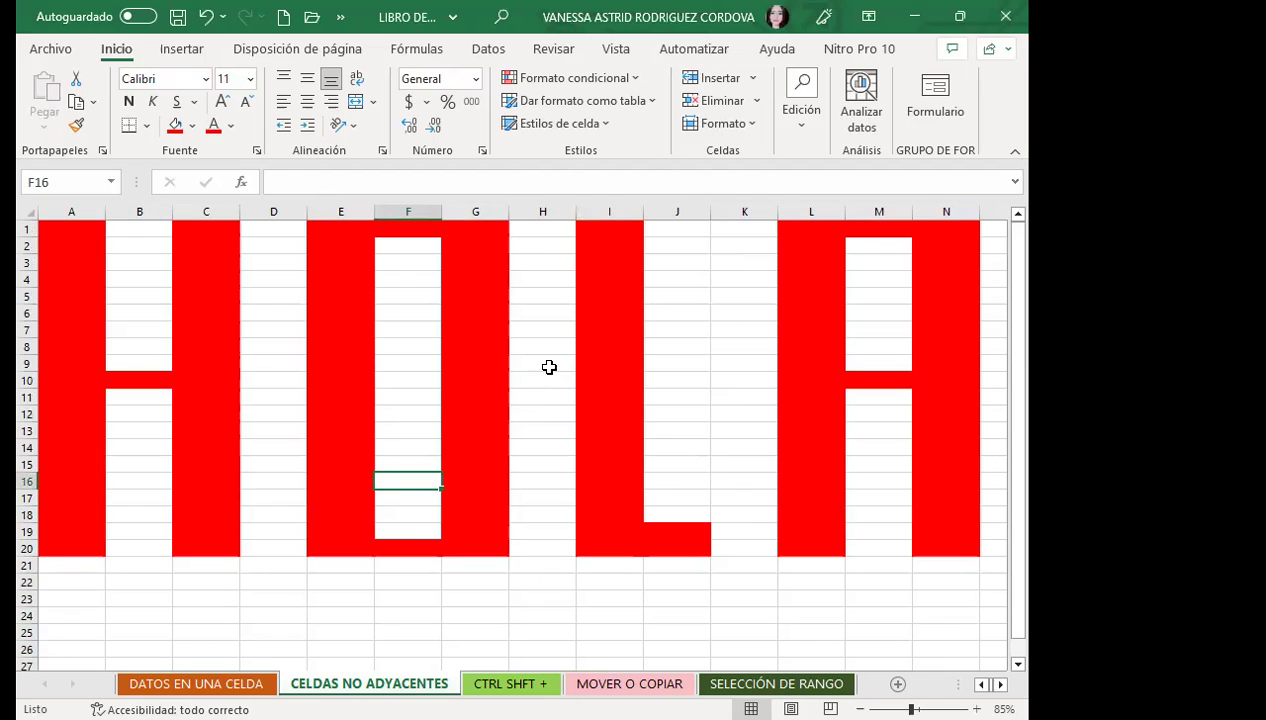
{"action": "left_click", "coordinate": [556, 342]}
{"action": "scroll", "coordinate": [314, 500], "scroll_direction": "down", "scroll_amount": 7}
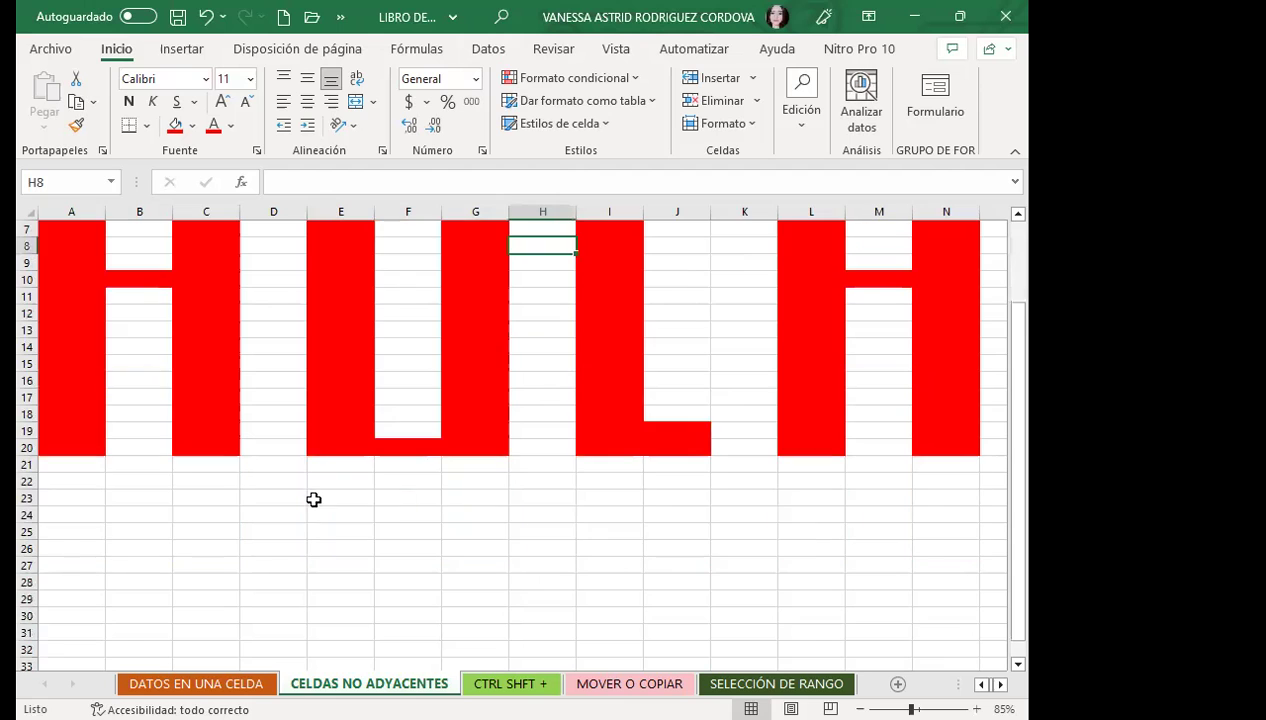
{"action": "scroll", "coordinate": [200, 440], "scroll_direction": "down", "scroll_amount": 1}
{"action": "left_click", "coordinate": [404, 395]}
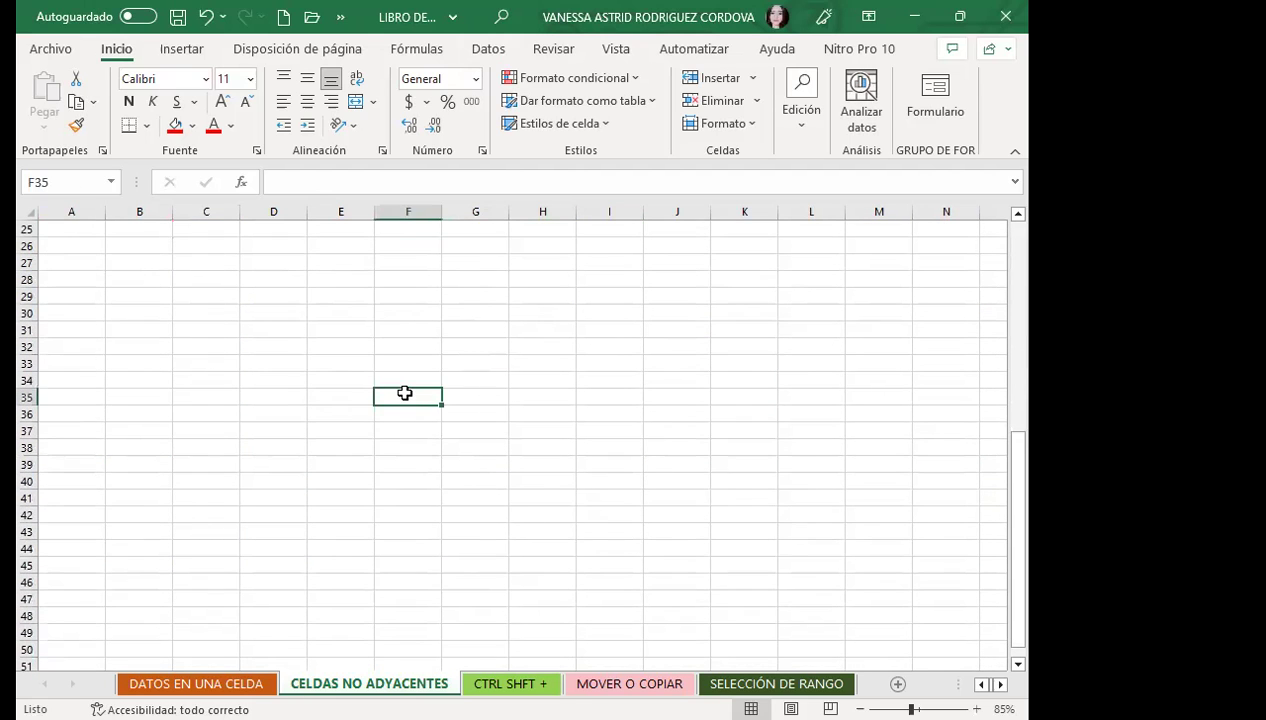
{"action": "left_click", "coordinate": [526, 410]}
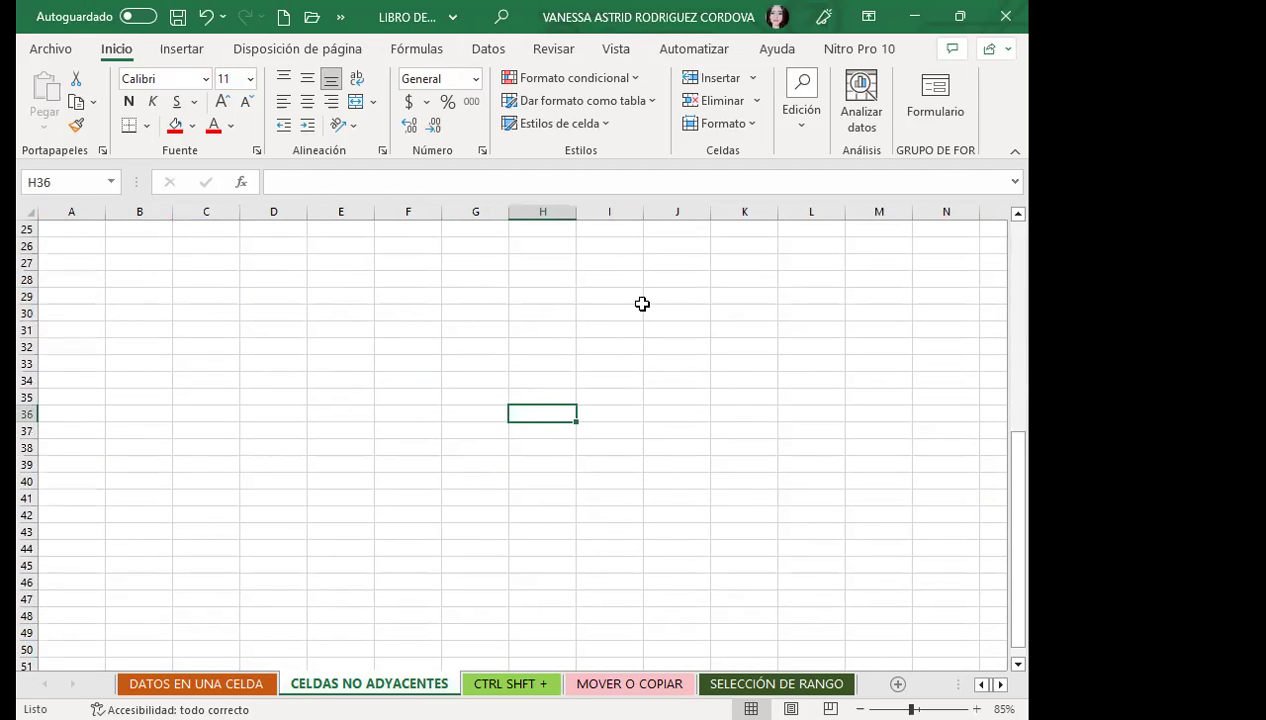
{"action": "left_click", "coordinate": [278, 432]}
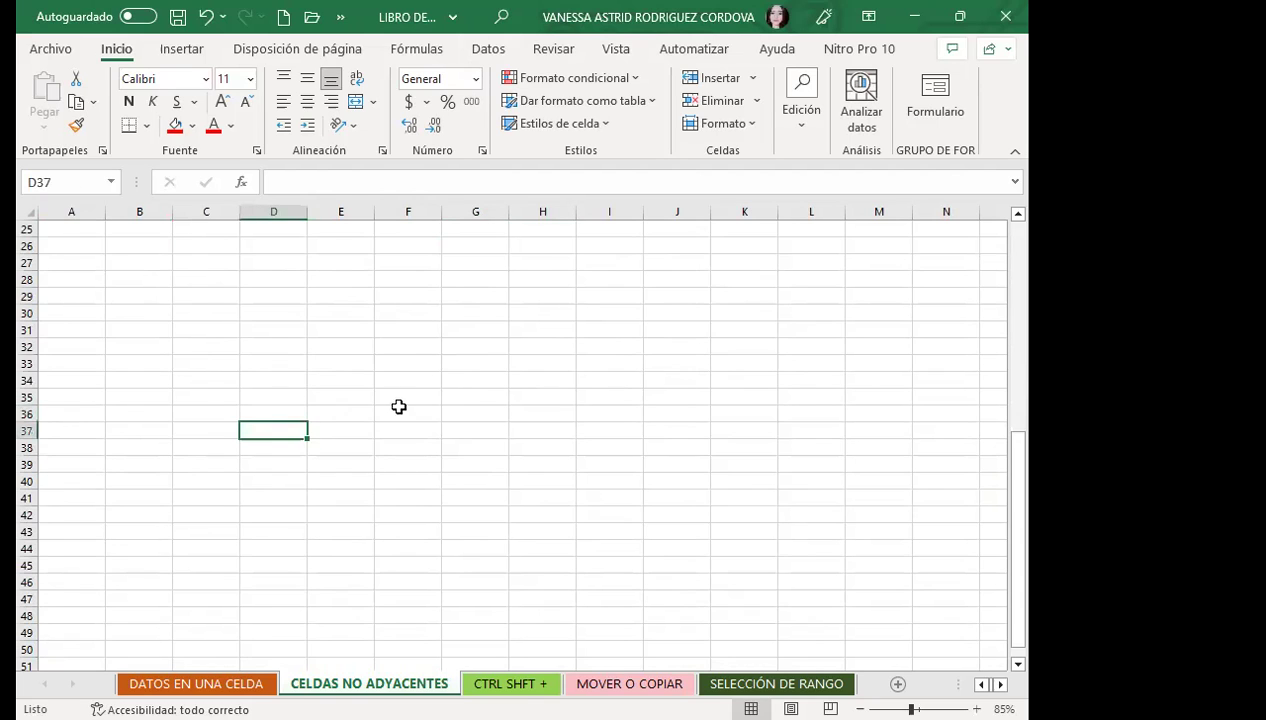
{"action": "left_click", "coordinate": [396, 300]}
{"action": "left_click_drag", "start_coordinate": [395, 310], "coordinate": [811, 548]}
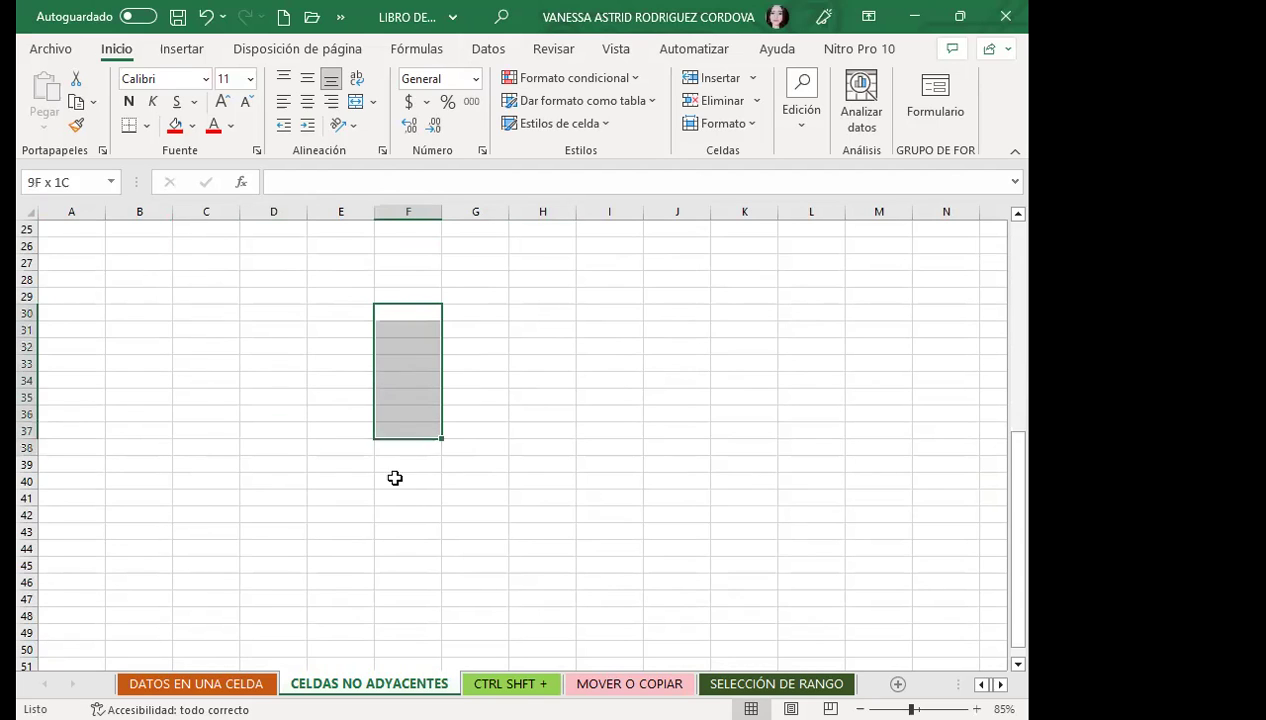
{"action": "left_click", "coordinate": [630, 440]}
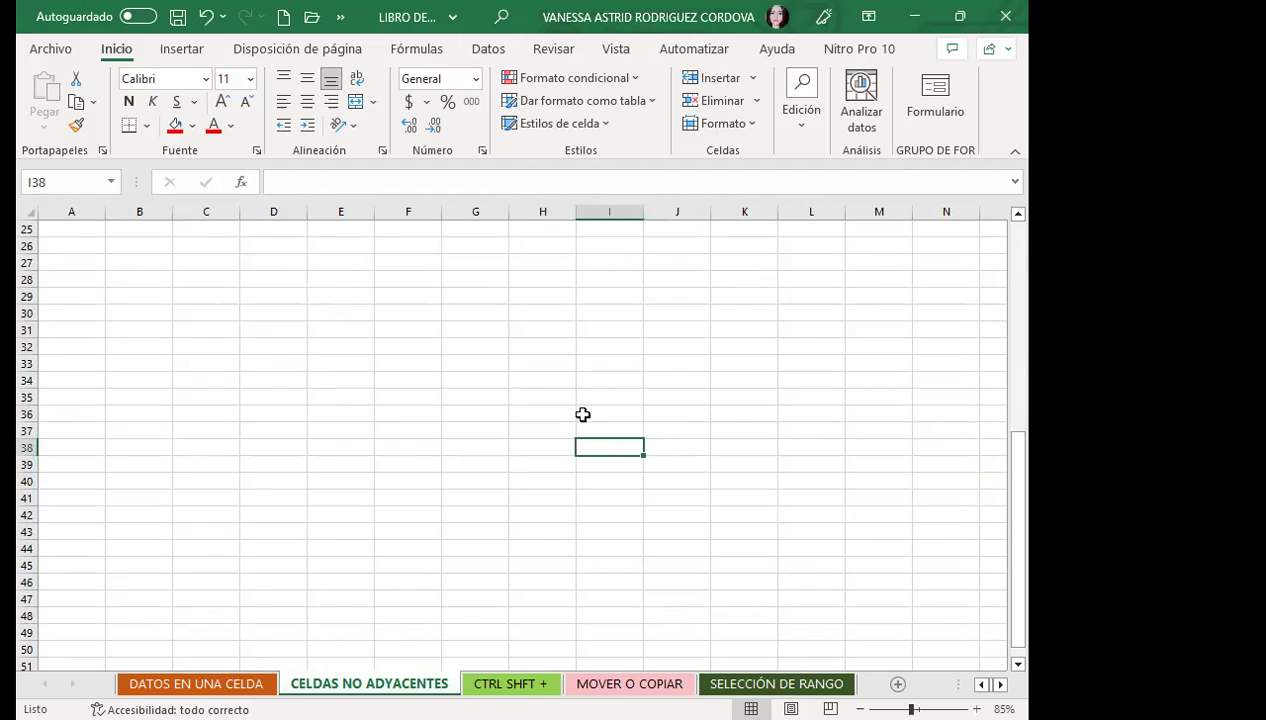
{"action": "left_click", "coordinate": [544, 376]}
{"action": "left_click", "coordinate": [430, 377]}
{"action": "scroll", "coordinate": [420, 432], "scroll_direction": "up", "scroll_amount": 7}
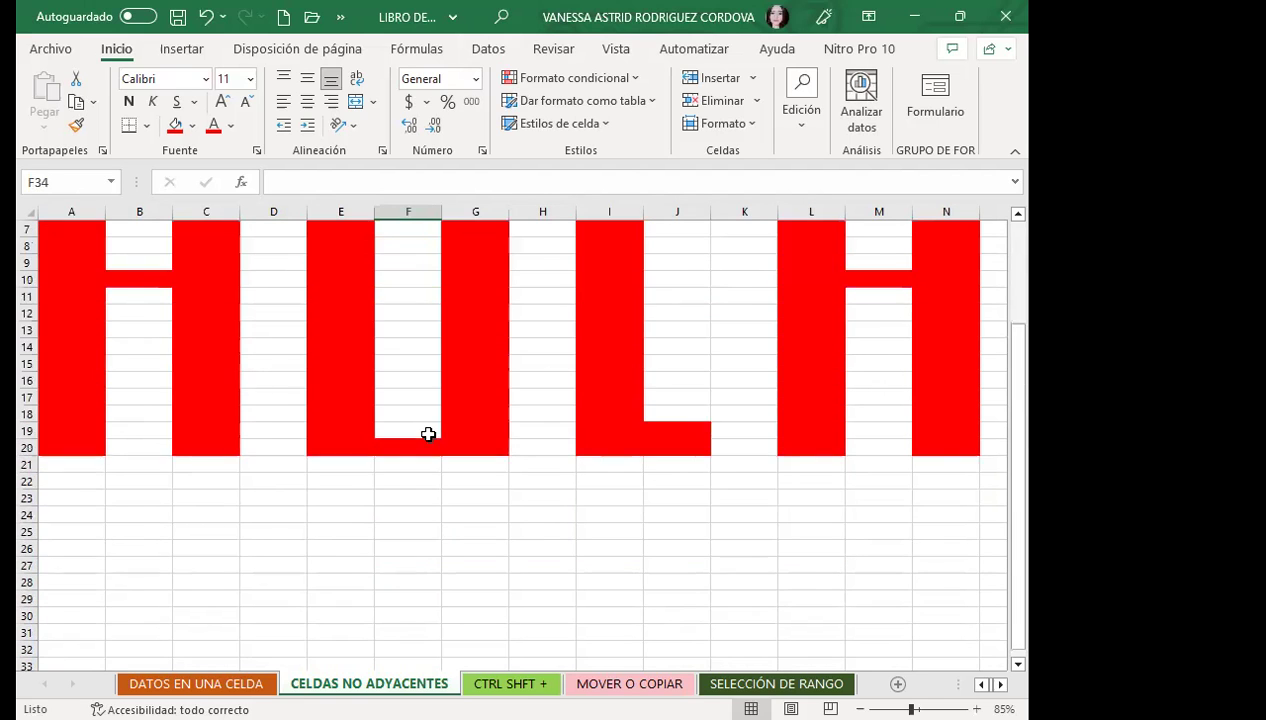
{"action": "scroll", "coordinate": [420, 432], "scroll_direction": "up", "scroll_amount": 2}
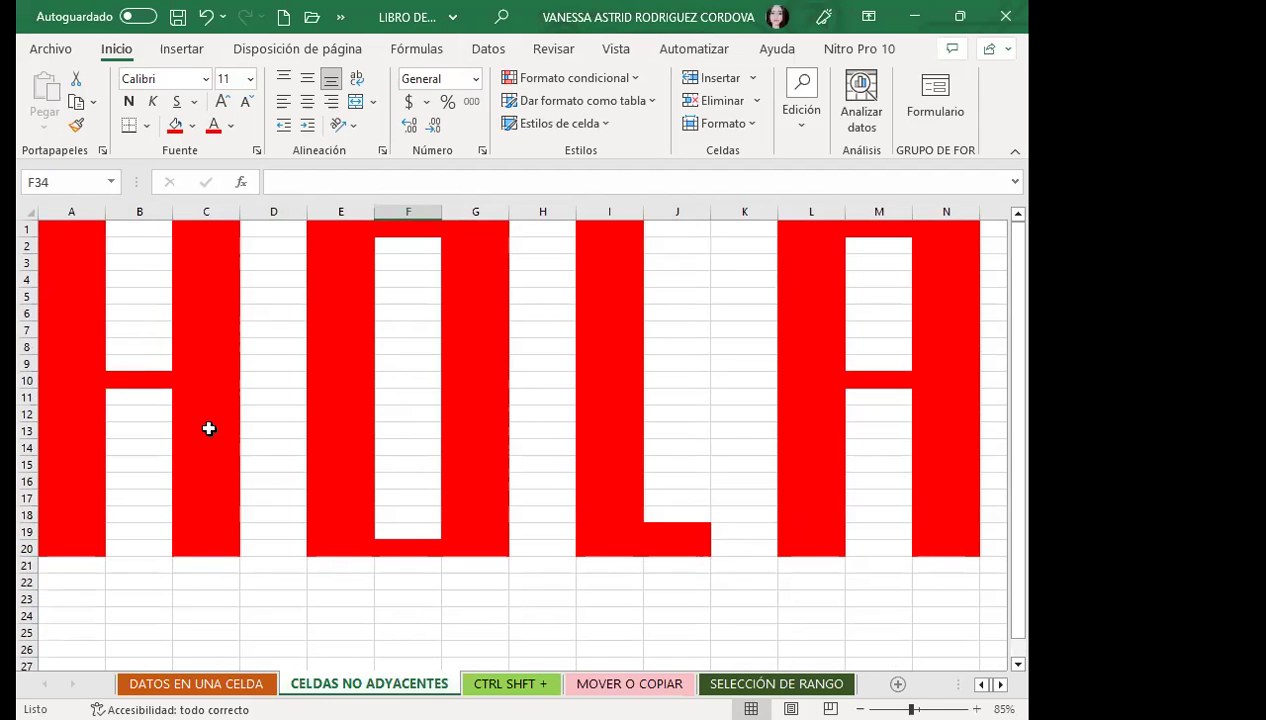
{"action": "left_click", "coordinate": [416, 480]}
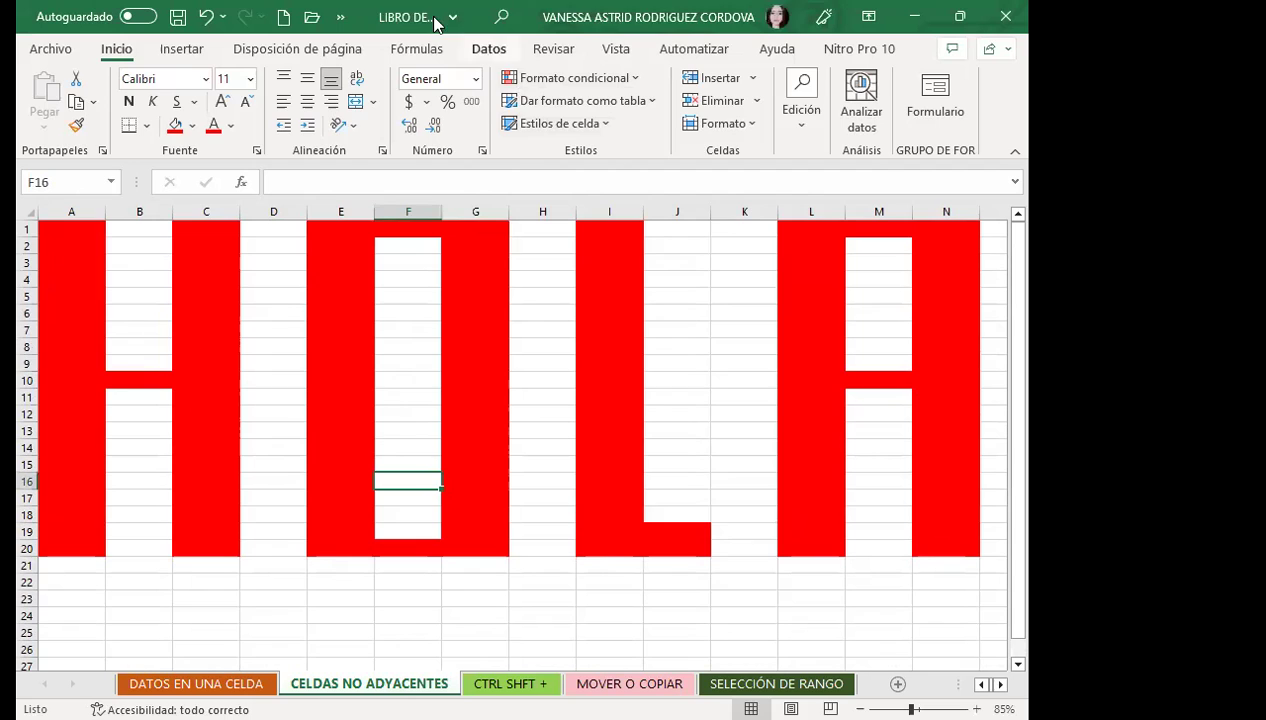
Uncheck Líneas de cuadrícula under Vista > Mostrar to remove the gridlines.
{"action": "left_click", "coordinate": [615, 50]}
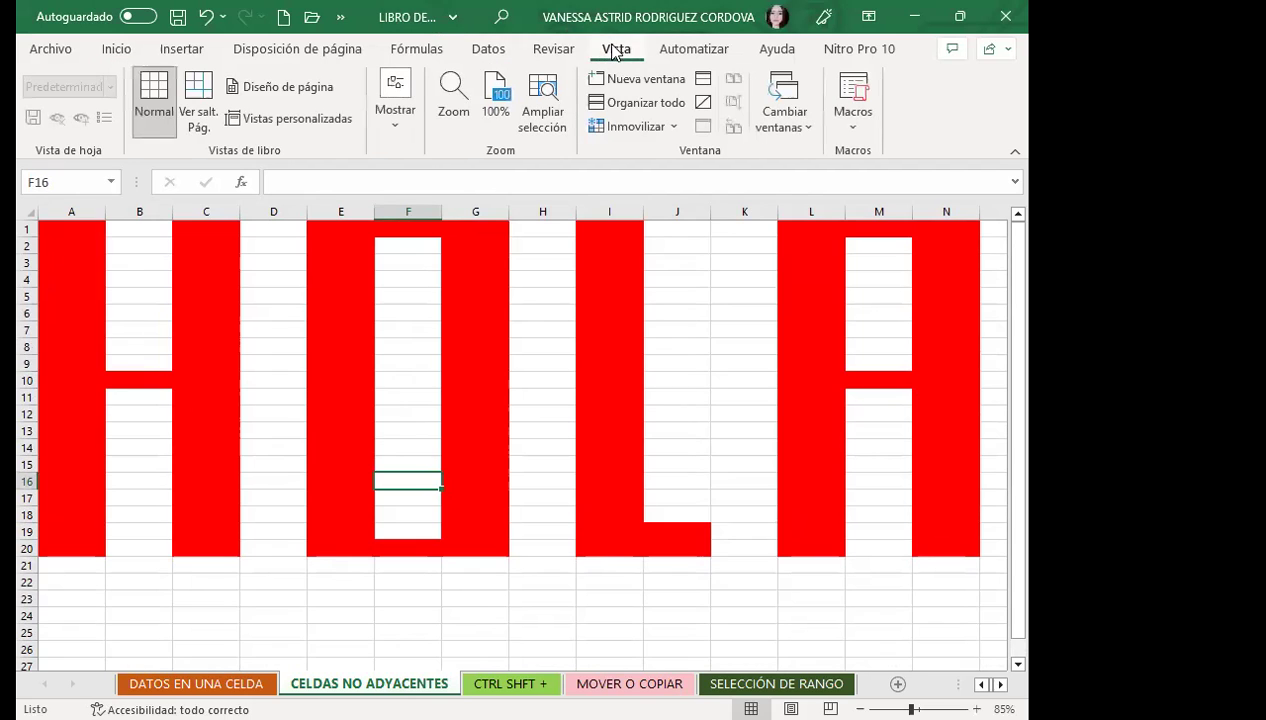
{"action": "left_click", "coordinate": [404, 122]}
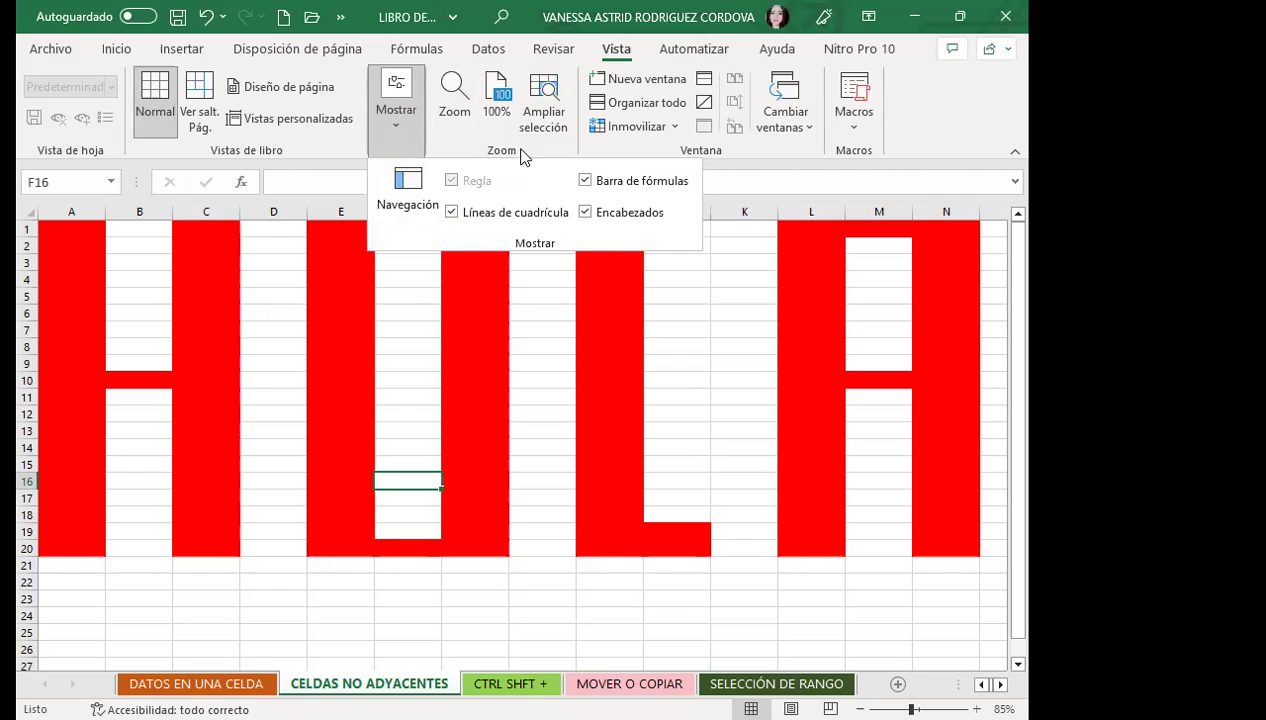
{"action": "left_click", "coordinate": [451, 213]}
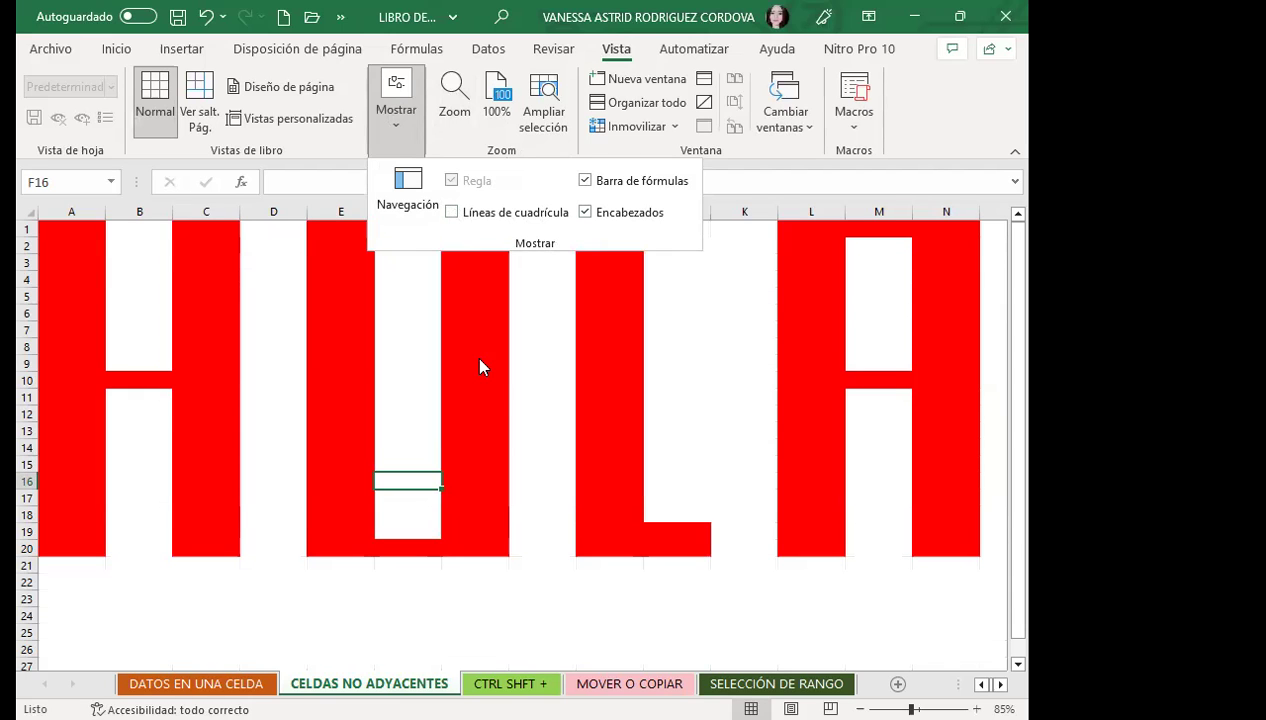
{"action": "scroll", "coordinate": [520, 460], "scroll_direction": "down", "scroll_amount": 2}
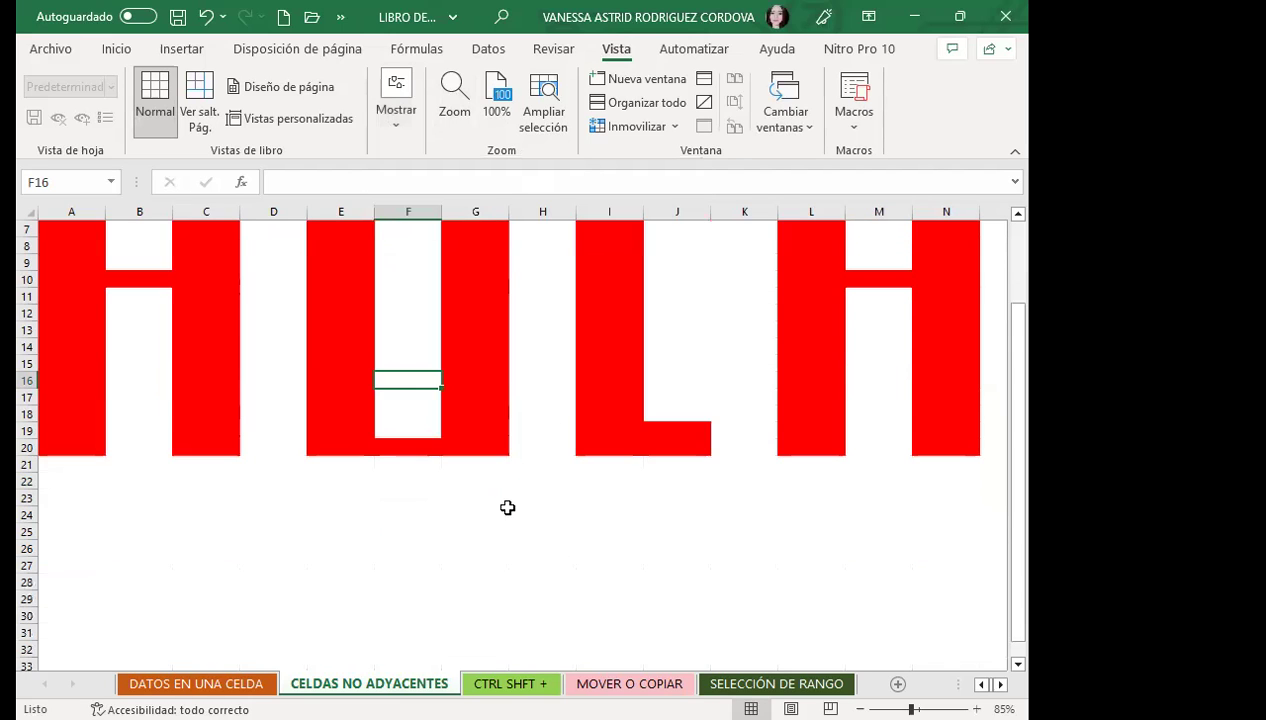
{"action": "scroll", "coordinate": [515, 490], "scroll_direction": "up", "scroll_amount": 2}
{"action": "scroll", "coordinate": [537, 475], "scroll_direction": "down", "scroll_amount": 3}
{"action": "scroll", "coordinate": [537, 484], "scroll_direction": "down", "scroll_amount": 4}
{"action": "scroll", "coordinate": [526, 503], "scroll_direction": "down", "scroll_amount": 5}
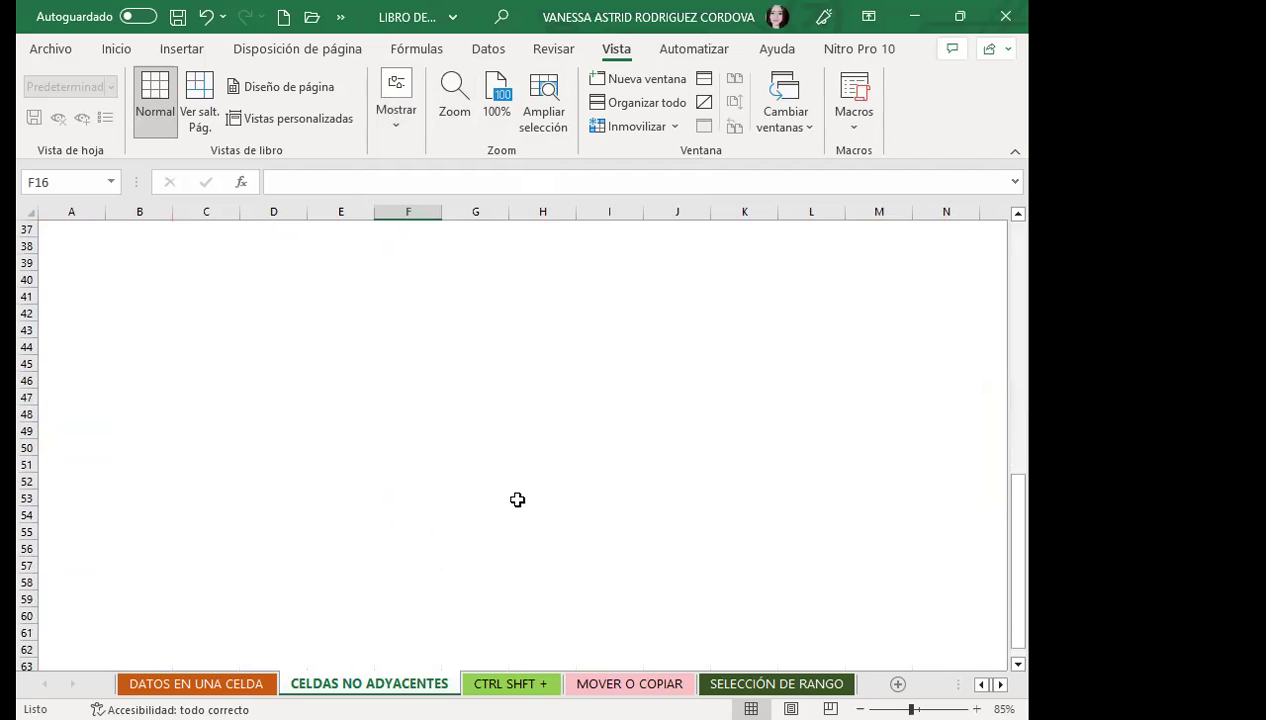
{"action": "left_click", "coordinate": [515, 494]}
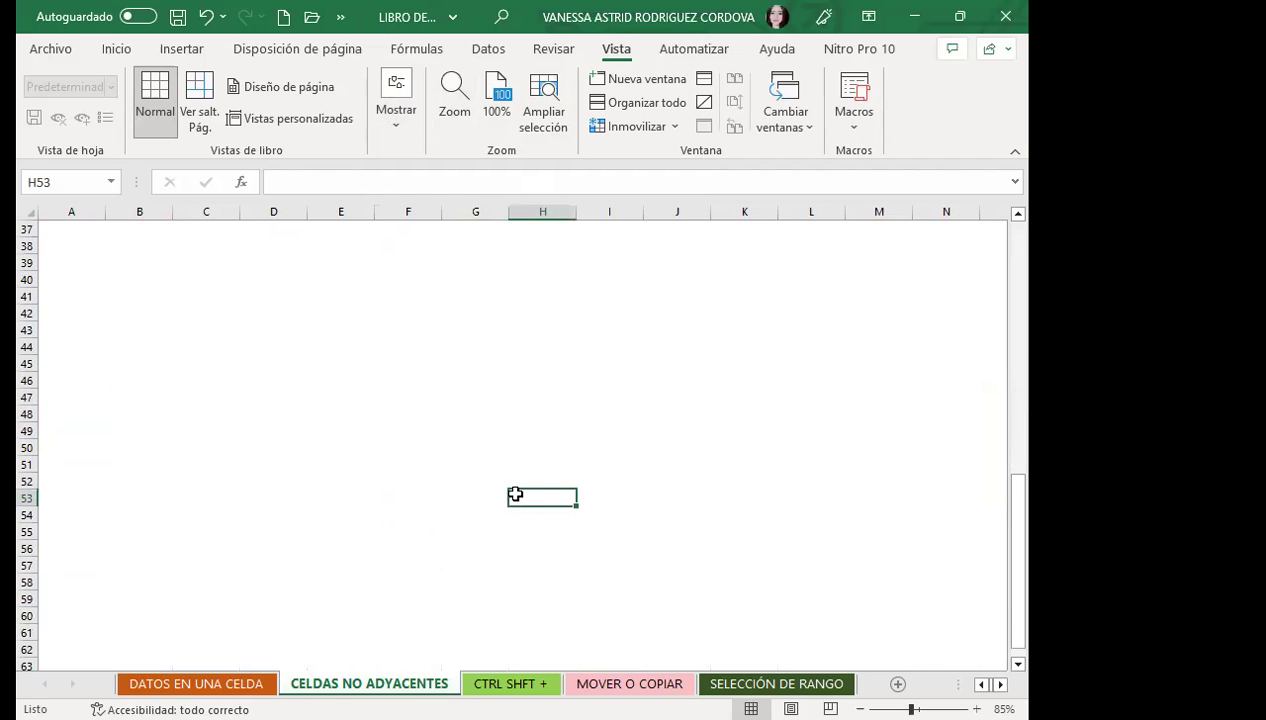
{"action": "left_click", "coordinate": [424, 450]}
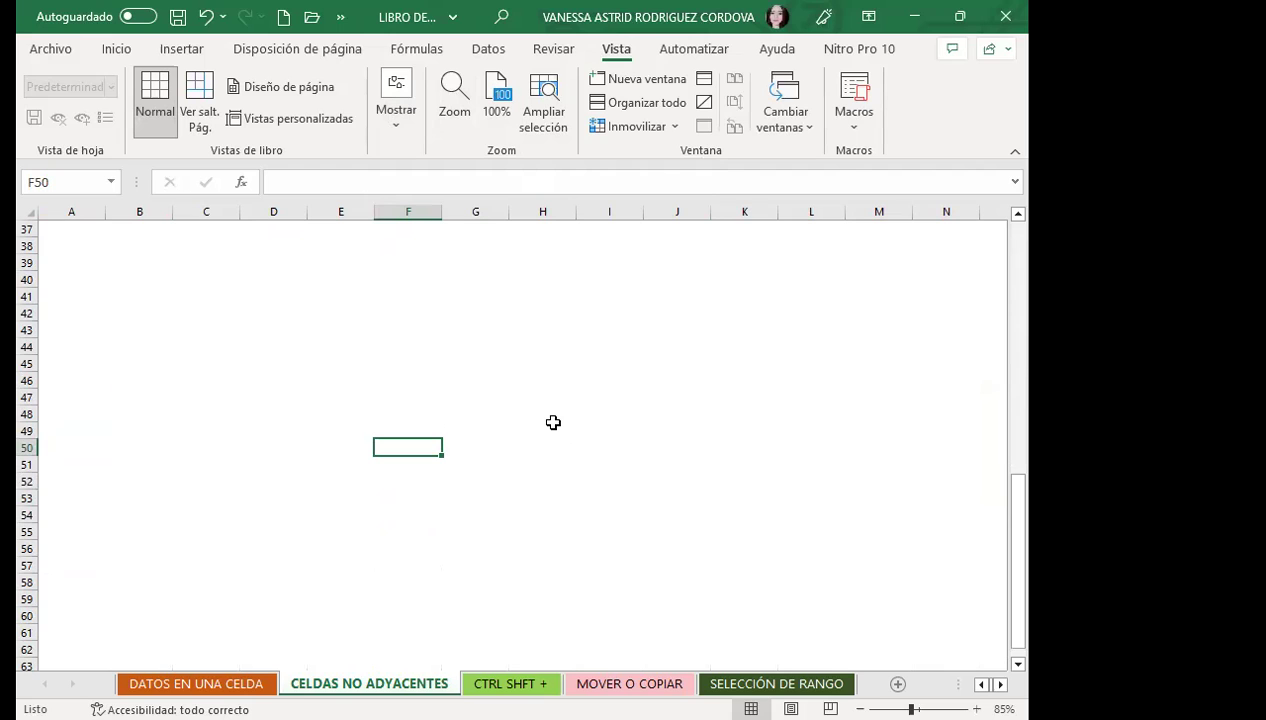
{"action": "scroll", "coordinate": [555, 415], "scroll_direction": "up", "scroll_amount": 4}
{"action": "scroll", "coordinate": [435, 469], "scroll_direction": "up", "scroll_amount": 6}
{"action": "scroll", "coordinate": [294, 528], "scroll_direction": "up", "scroll_amount": 3}
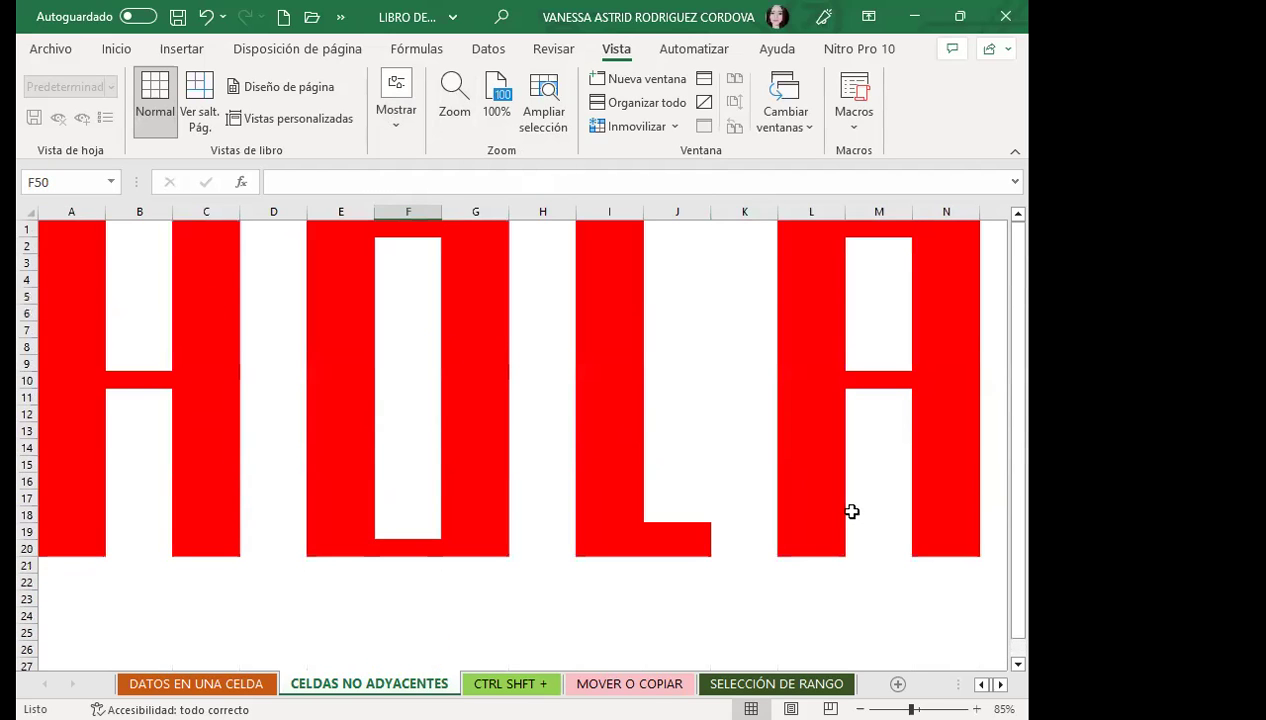
{"action": "left_click", "coordinate": [503, 533]}
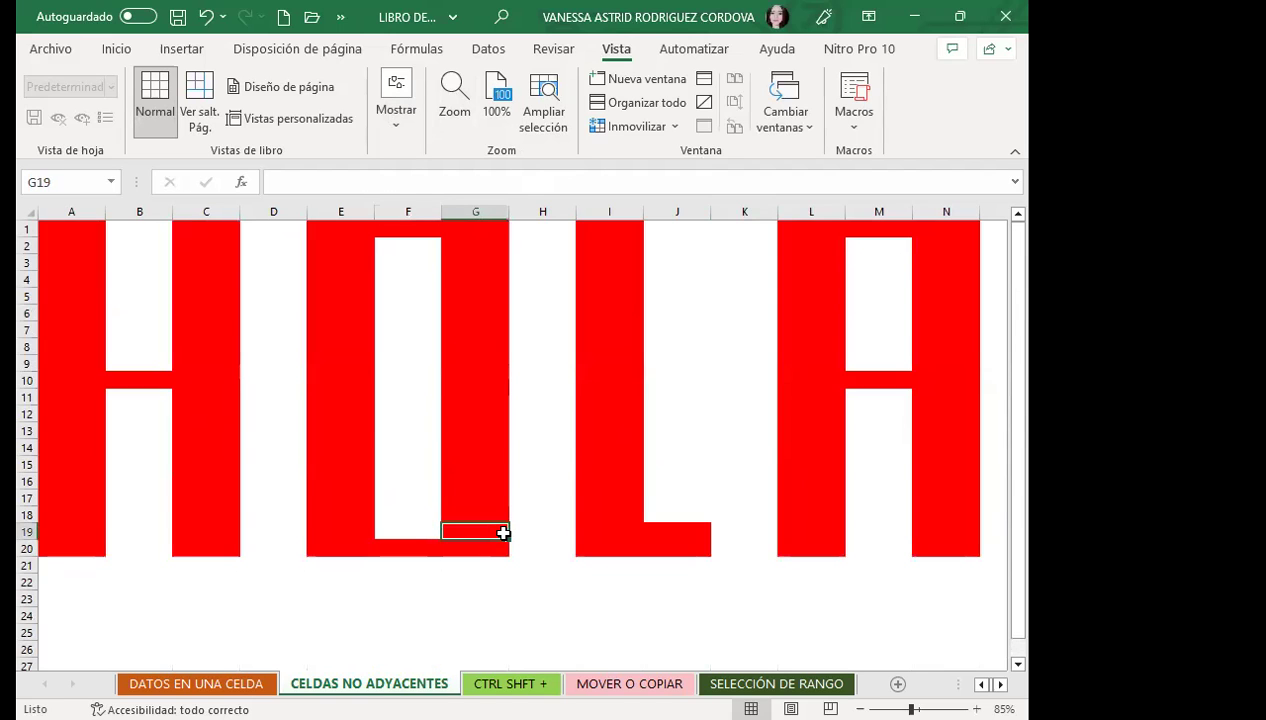
{"action": "left_click", "coordinate": [713, 465]}
{"action": "left_click", "coordinate": [712, 415]}
{"action": "left_click", "coordinate": [730, 447]}
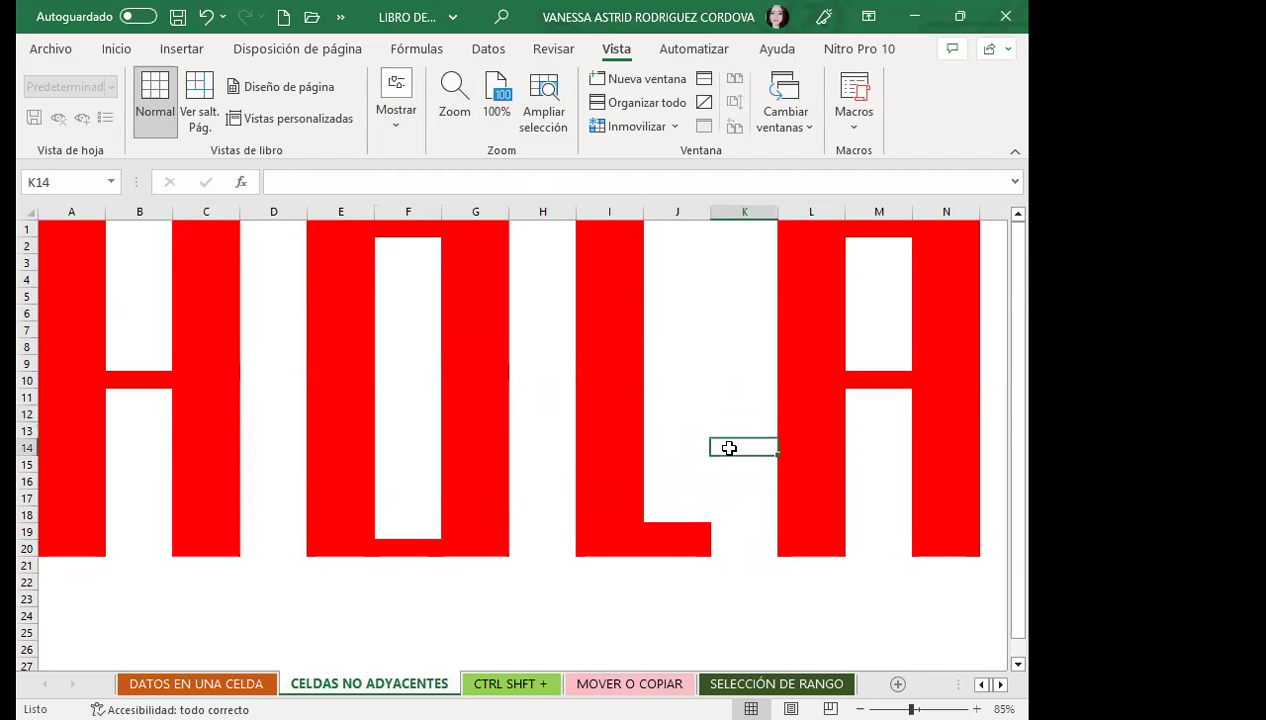
{"action": "scroll", "coordinate": [559, 577], "scroll_direction": "down", "scroll_amount": 2}
Fill the range D25:J39 below the letters with blue-grey.
{"action": "scroll", "coordinate": [620, 570], "scroll_direction": "down", "scroll_amount": 3}
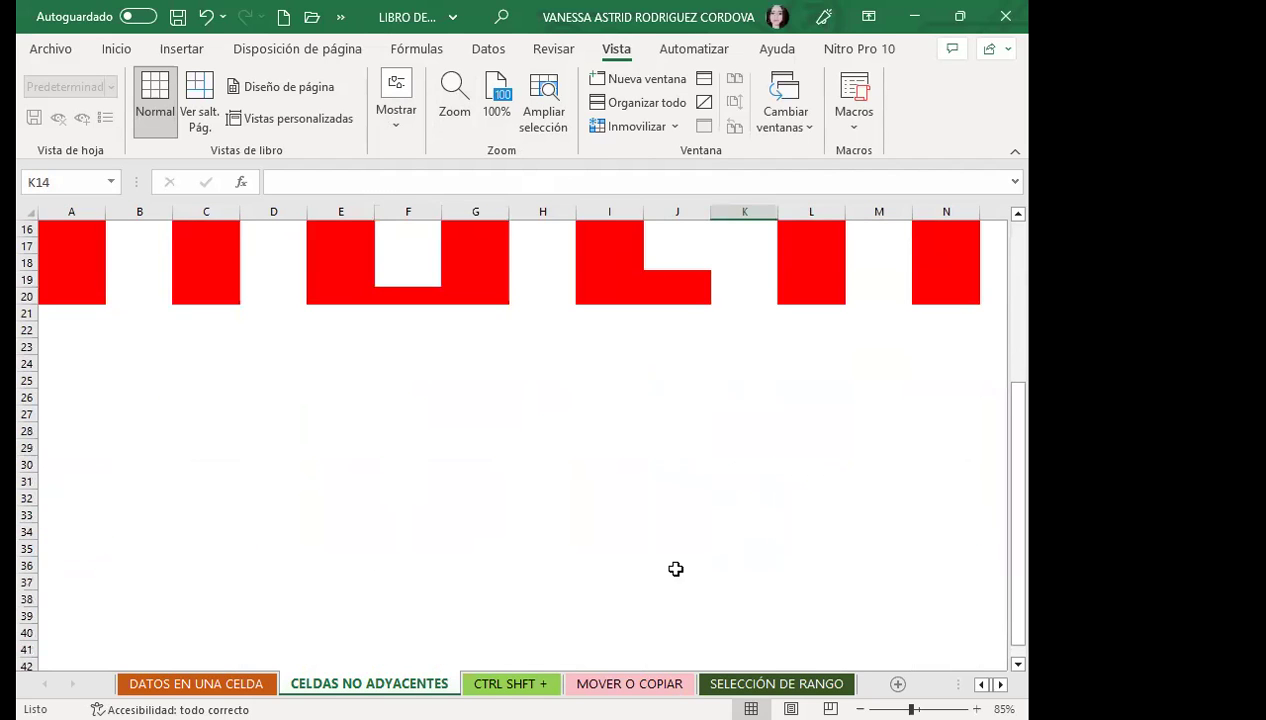
{"action": "scroll", "coordinate": [668, 558], "scroll_direction": "up", "scroll_amount": 2}
{"action": "scroll", "coordinate": [560, 540], "scroll_direction": "up", "scroll_amount": 3}
{"action": "scroll", "coordinate": [420, 510], "scroll_direction": "down", "scroll_amount": 3}
{"action": "scroll", "coordinate": [300, 440], "scroll_direction": "down", "scroll_amount": 2}
{"action": "left_click_drag", "start_coordinate": [256, 381], "coordinate": [700, 617]}
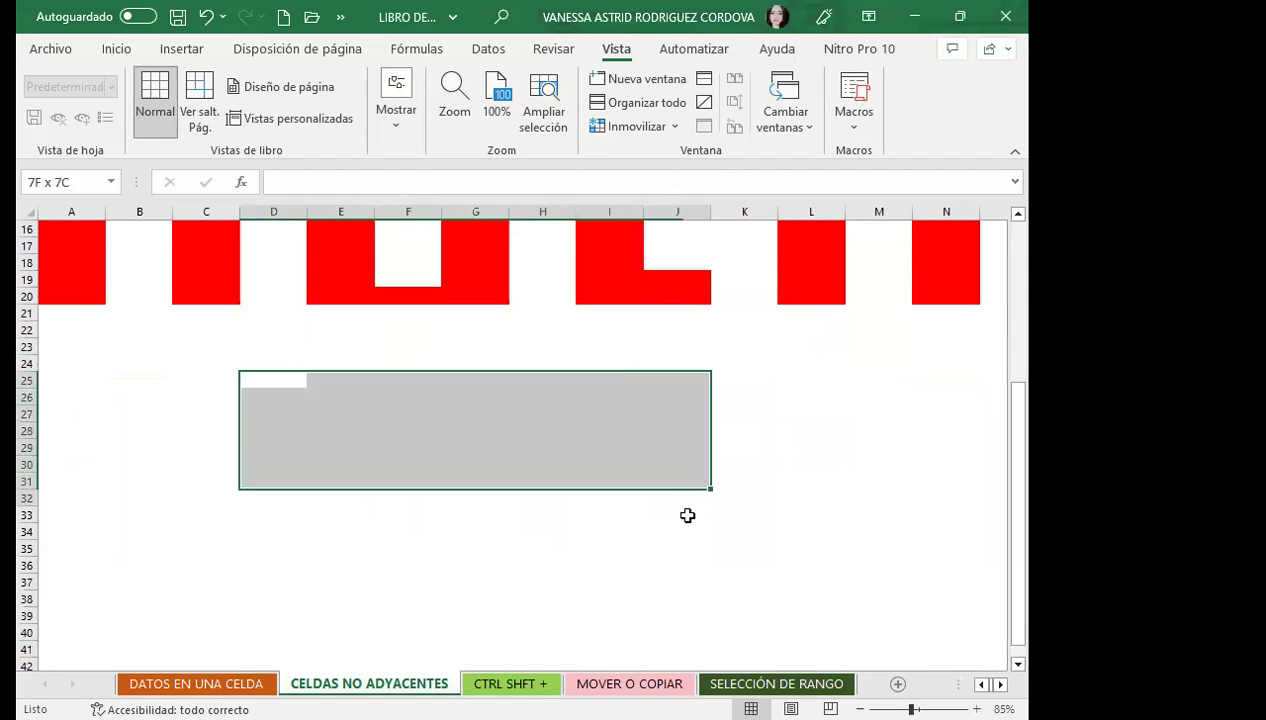
{"action": "left_click", "coordinate": [114, 50]}
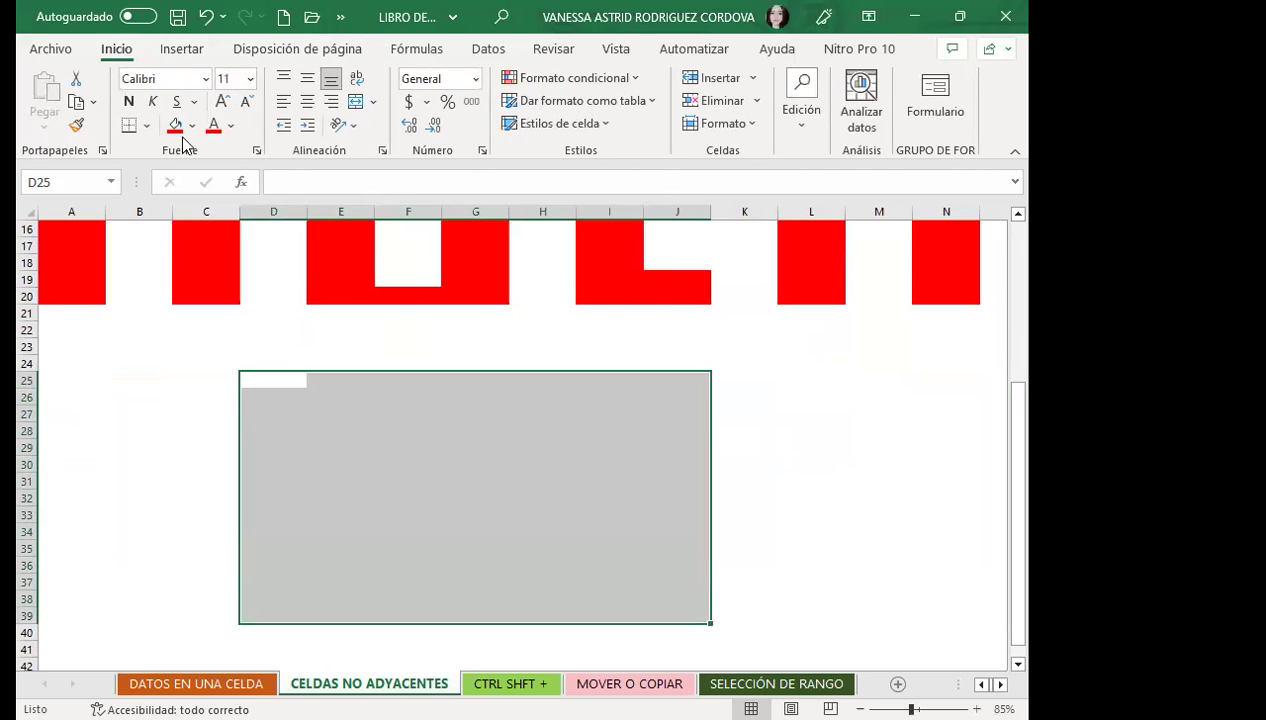
{"action": "left_click", "coordinate": [192, 125]}
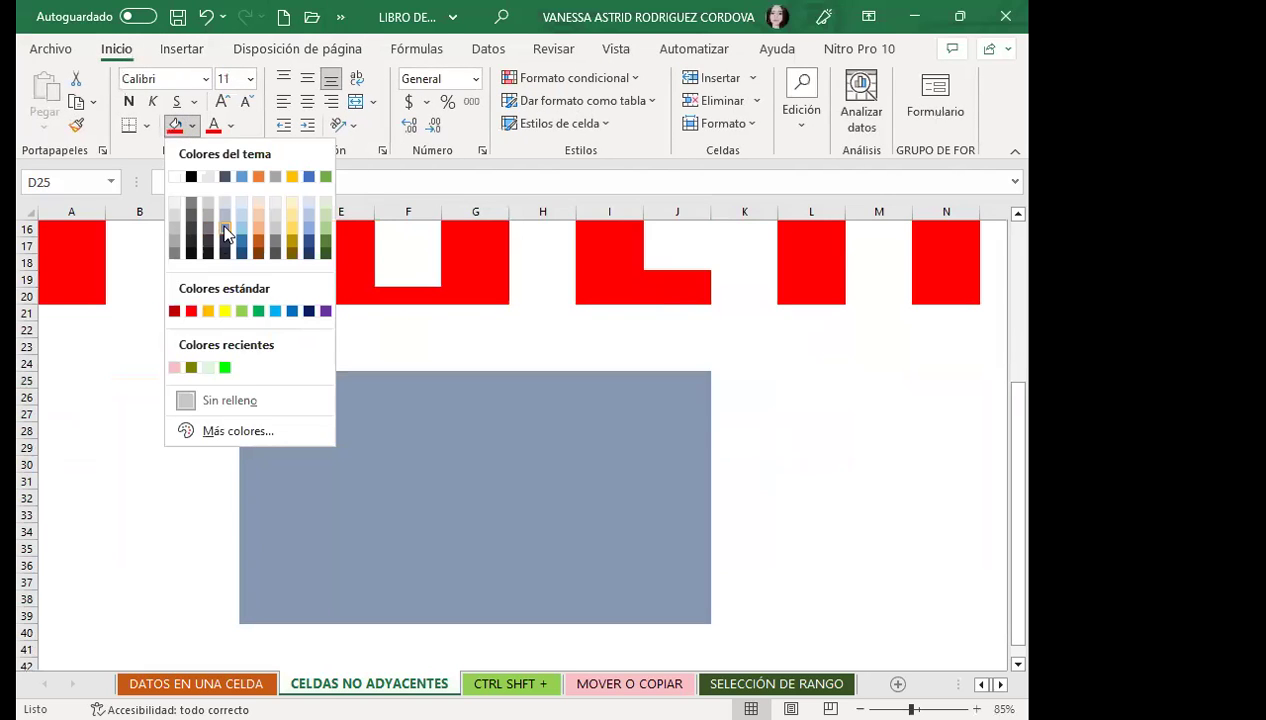
{"action": "left_click", "coordinate": [226, 233]}
{"action": "left_click", "coordinate": [811, 414]}
Select the block J43:M51 and fill it with yellow.
{"action": "scroll", "coordinate": [438, 452], "scroll_direction": "down", "scroll_amount": 3}
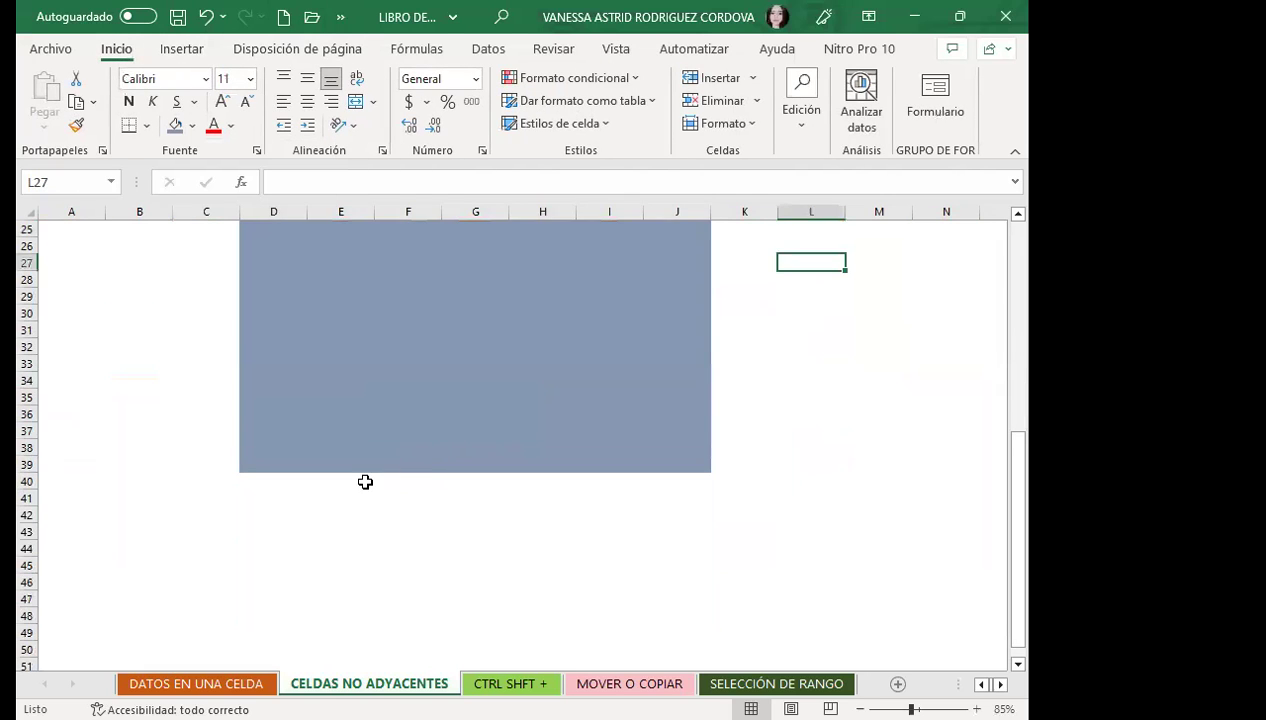
{"action": "scroll", "coordinate": [363, 411], "scroll_direction": "down", "scroll_amount": 3}
{"action": "left_click_drag", "start_coordinate": [363, 411], "coordinate": [555, 549]}
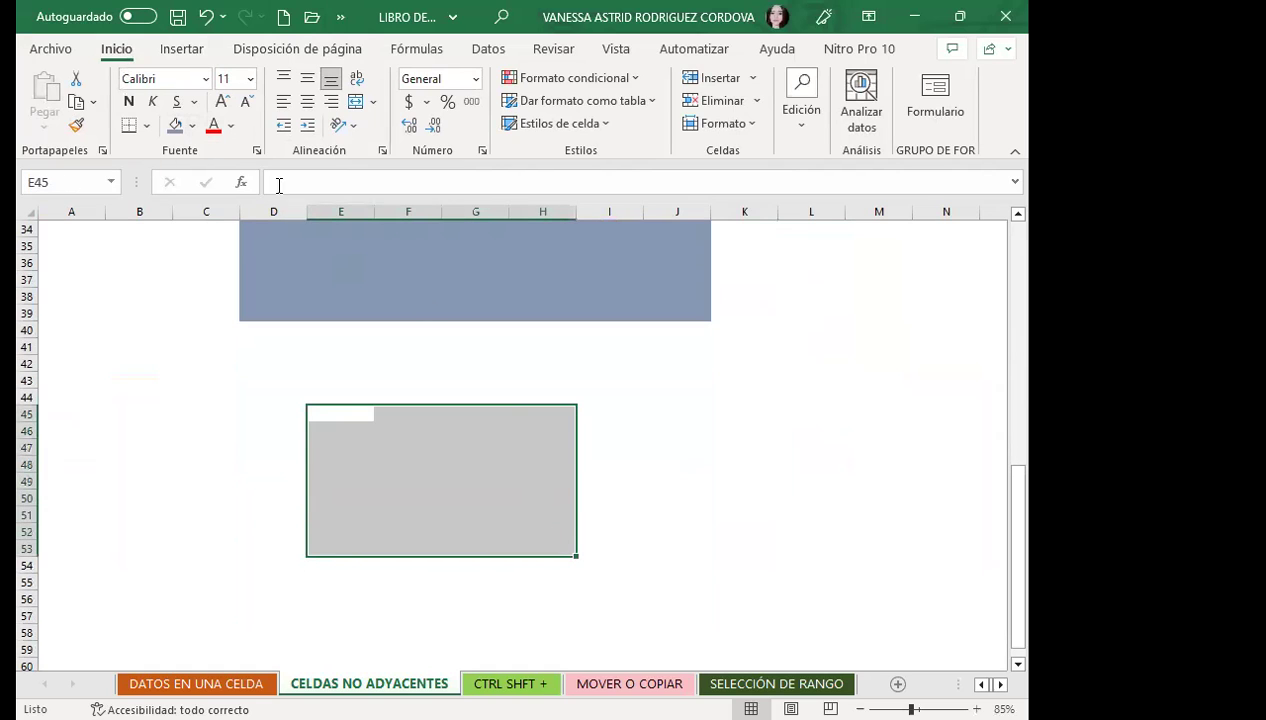
{"action": "left_click_drag", "start_coordinate": [689, 381], "coordinate": [841, 509]}
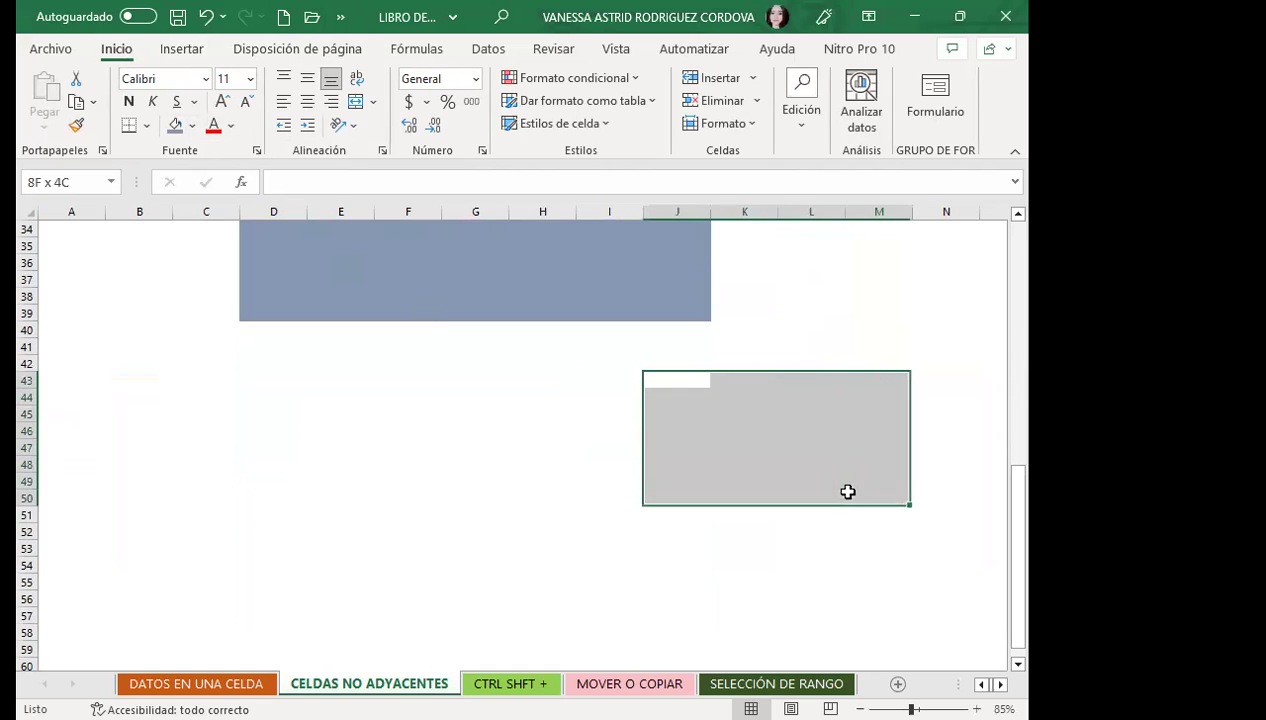
{"action": "left_click", "coordinate": [193, 126]}
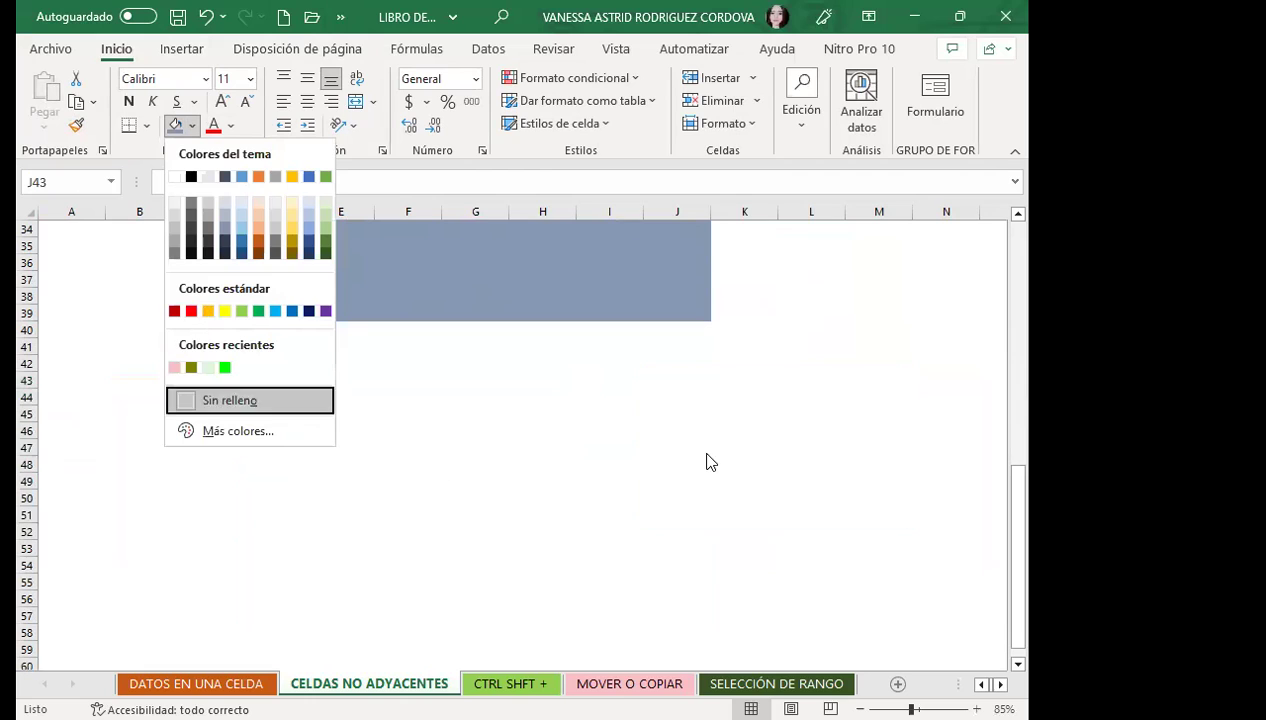
{"action": "left_click", "coordinate": [237, 155]}
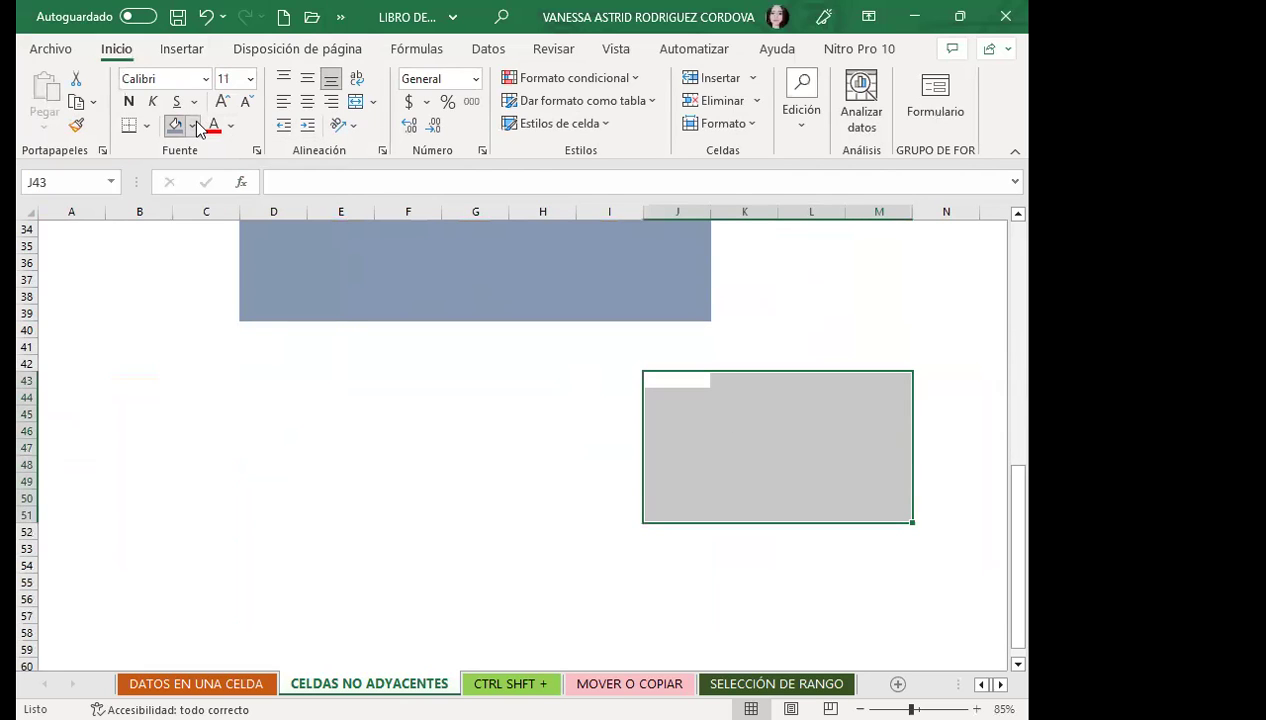
{"action": "left_click", "coordinate": [714, 460]}
Scroll over the coloured blocks and back up to the red HOLA letters.
{"action": "scroll", "coordinate": [172, 376], "scroll_direction": "up", "scroll_amount": 5}
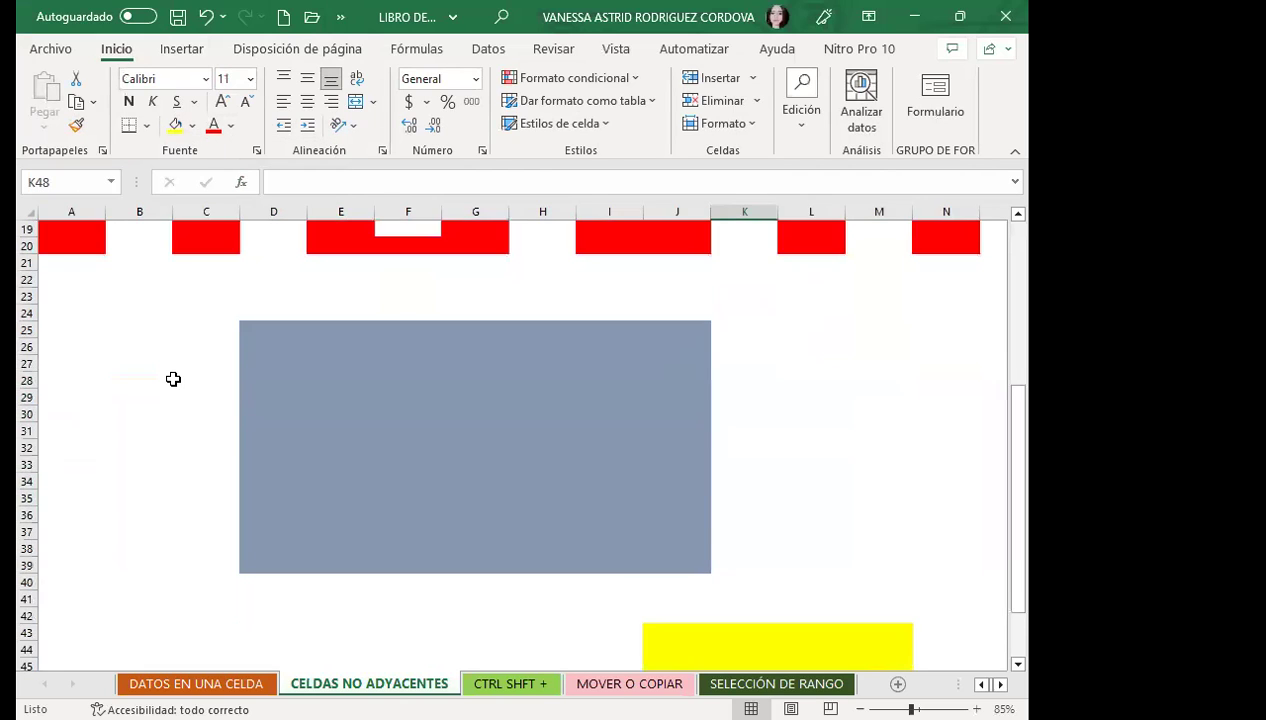
{"action": "scroll", "coordinate": [178, 376], "scroll_direction": "up", "scroll_amount": 6}
{"action": "scroll", "coordinate": [452, 461], "scroll_direction": "down", "scroll_amount": 2}
{"action": "scroll", "coordinate": [325, 396], "scroll_direction": "down", "scroll_amount": 4}
{"action": "left_click_drag", "start_coordinate": [249, 328], "coordinate": [650, 559]}
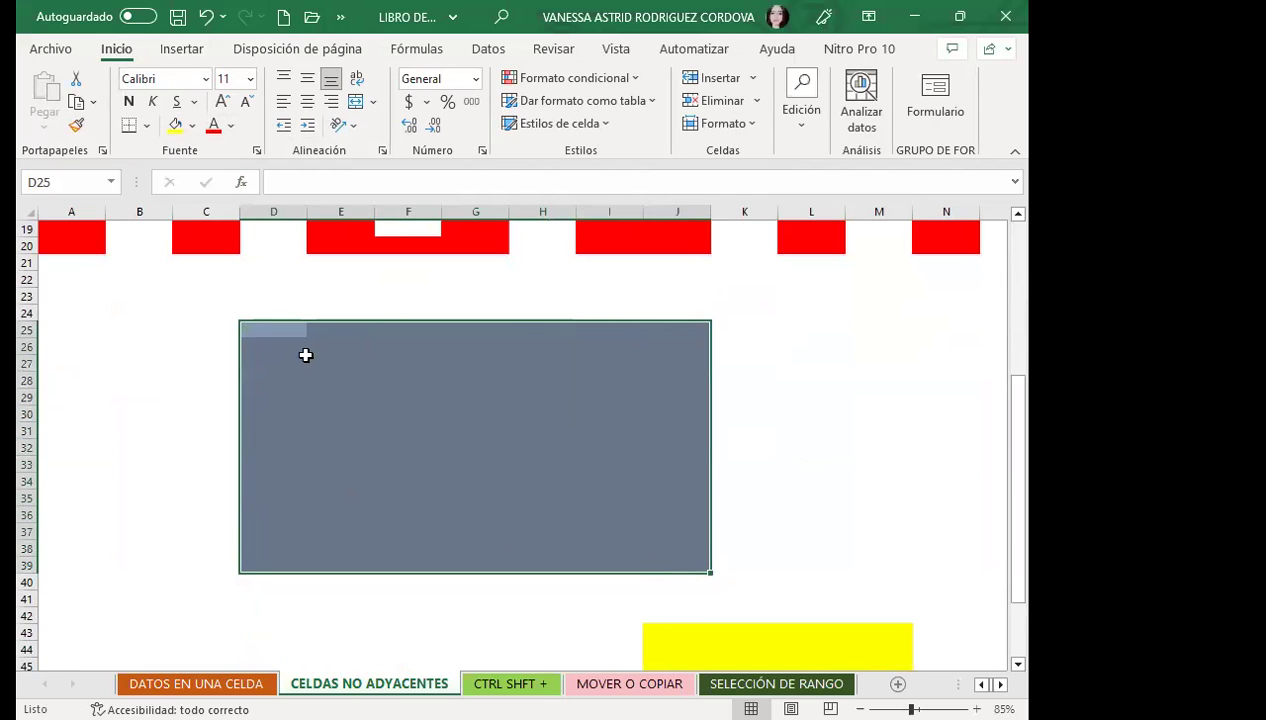
{"action": "scroll", "coordinate": [503, 446], "scroll_direction": "down", "scroll_amount": 3}
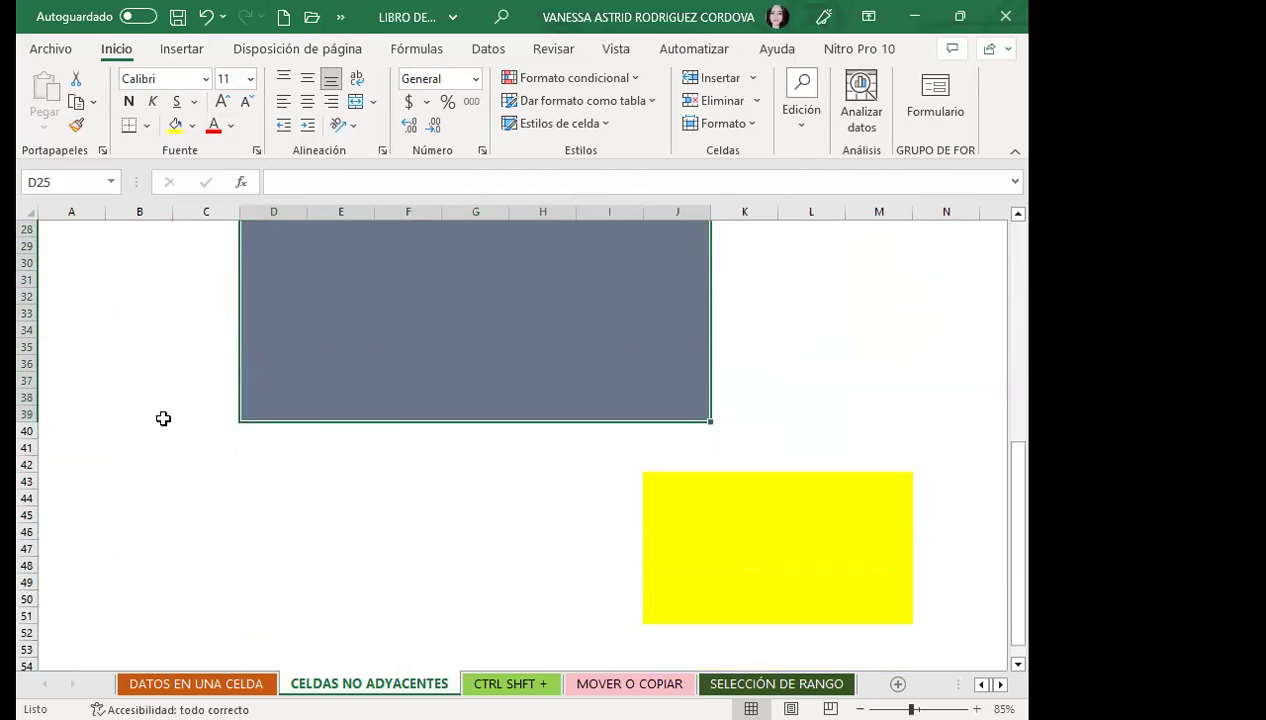
{"action": "left_click_drag", "start_coordinate": [318, 480], "coordinate": [290, 480]}
{"action": "scroll", "coordinate": [110, 402], "scroll_direction": "up", "scroll_amount": 6}
{"action": "scroll", "coordinate": [220, 412], "scroll_direction": "up", "scroll_amount": 2}
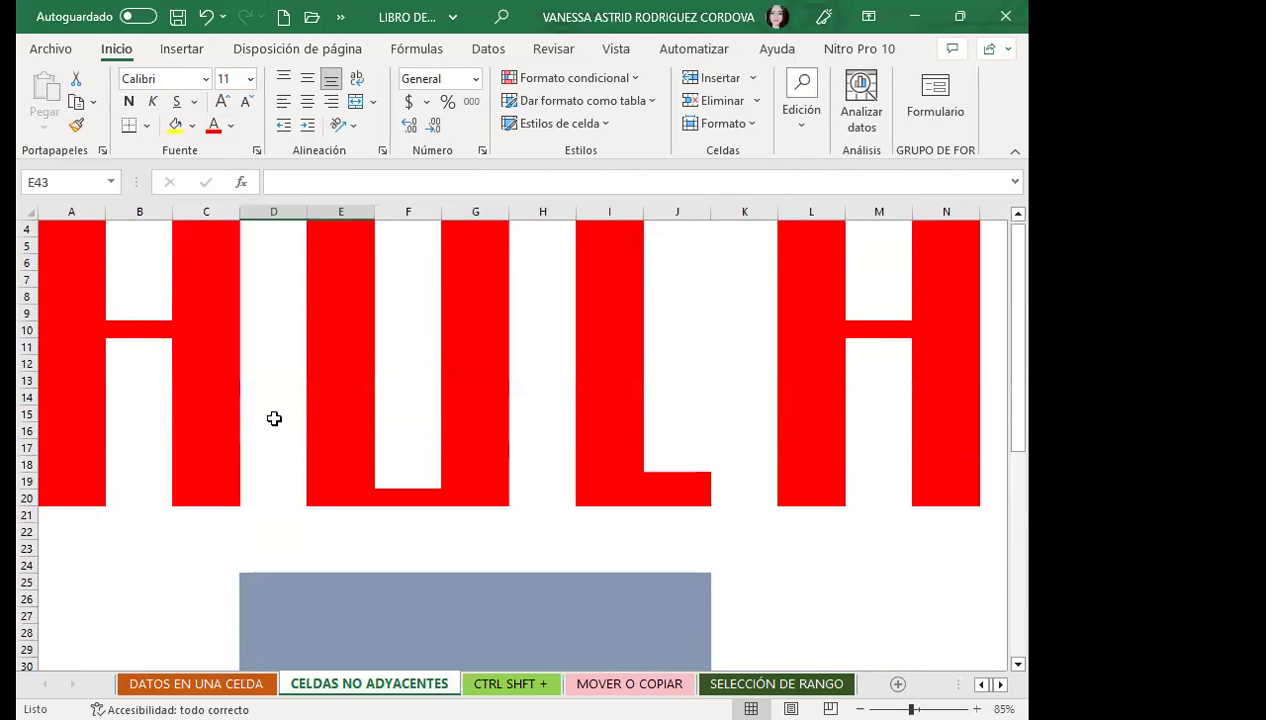
{"action": "left_click", "coordinate": [550, 415]}
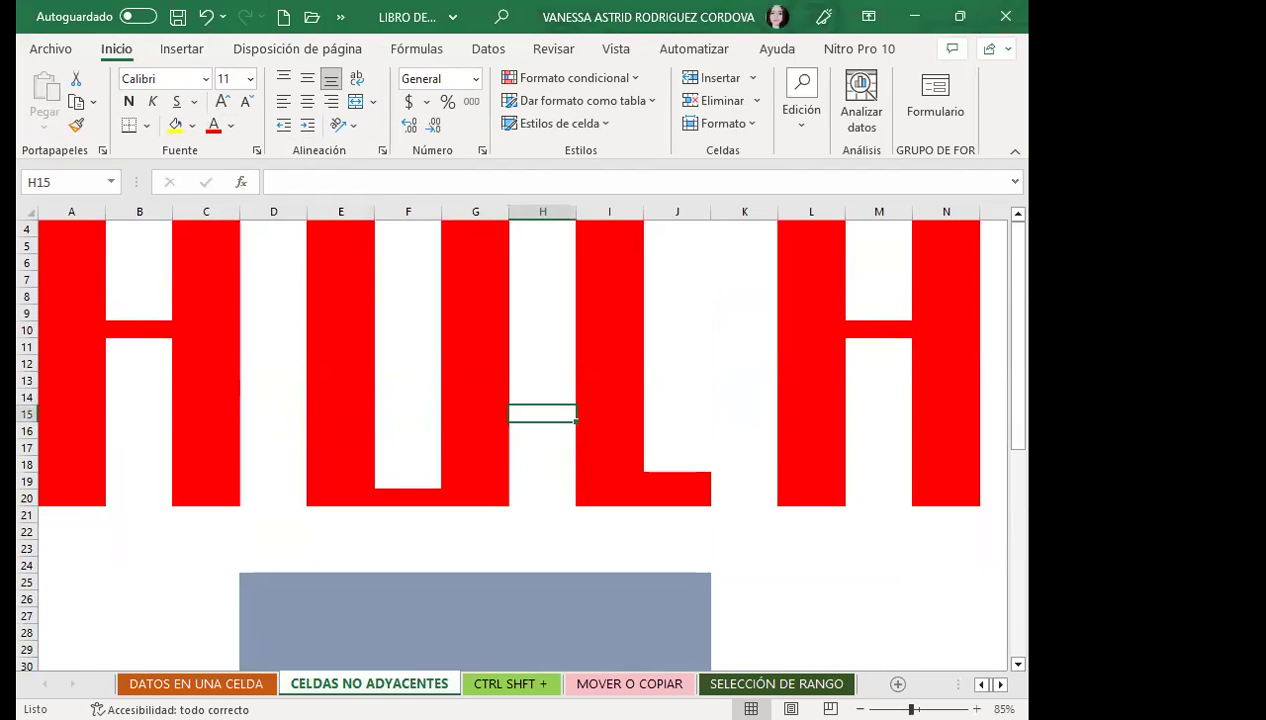
{"action": "left_click", "coordinate": [744, 463]}
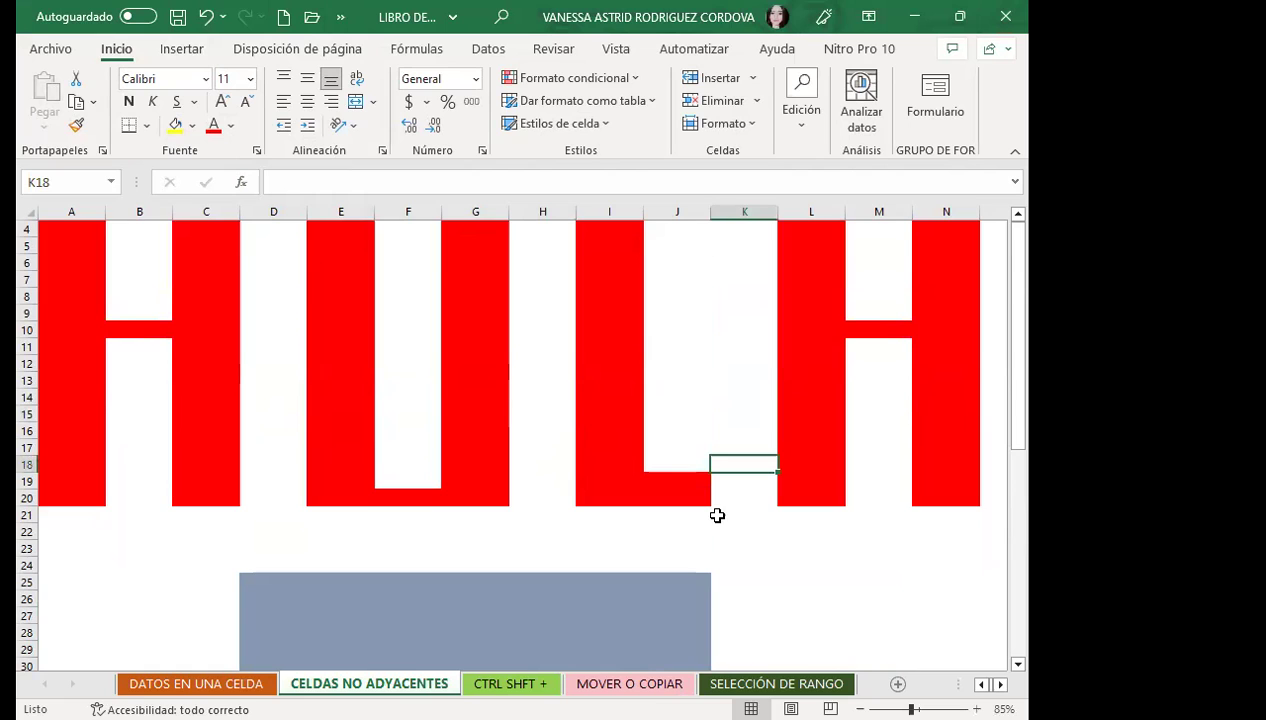
{"action": "scroll", "coordinate": [463, 545], "scroll_direction": "down", "scroll_amount": 2}
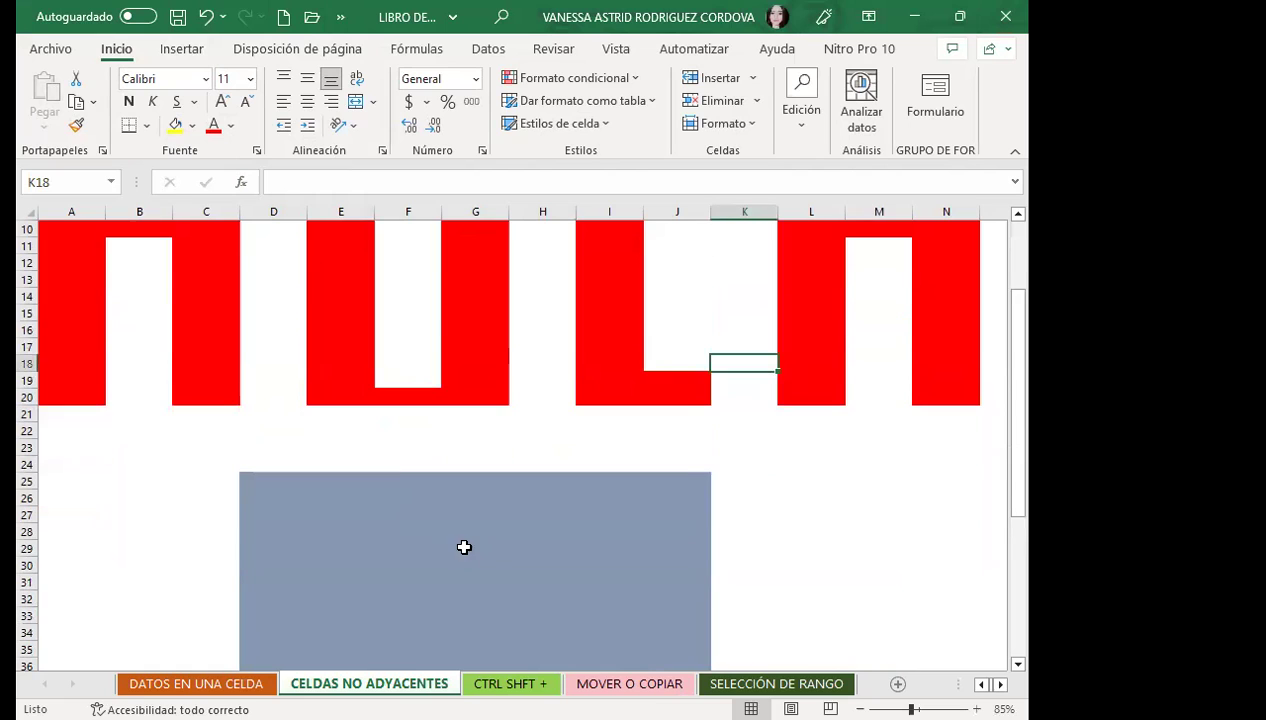
Tick Líneas de cuadrícula under Vista > Mostrar, then untick it again.
{"action": "left_click", "coordinate": [620, 52]}
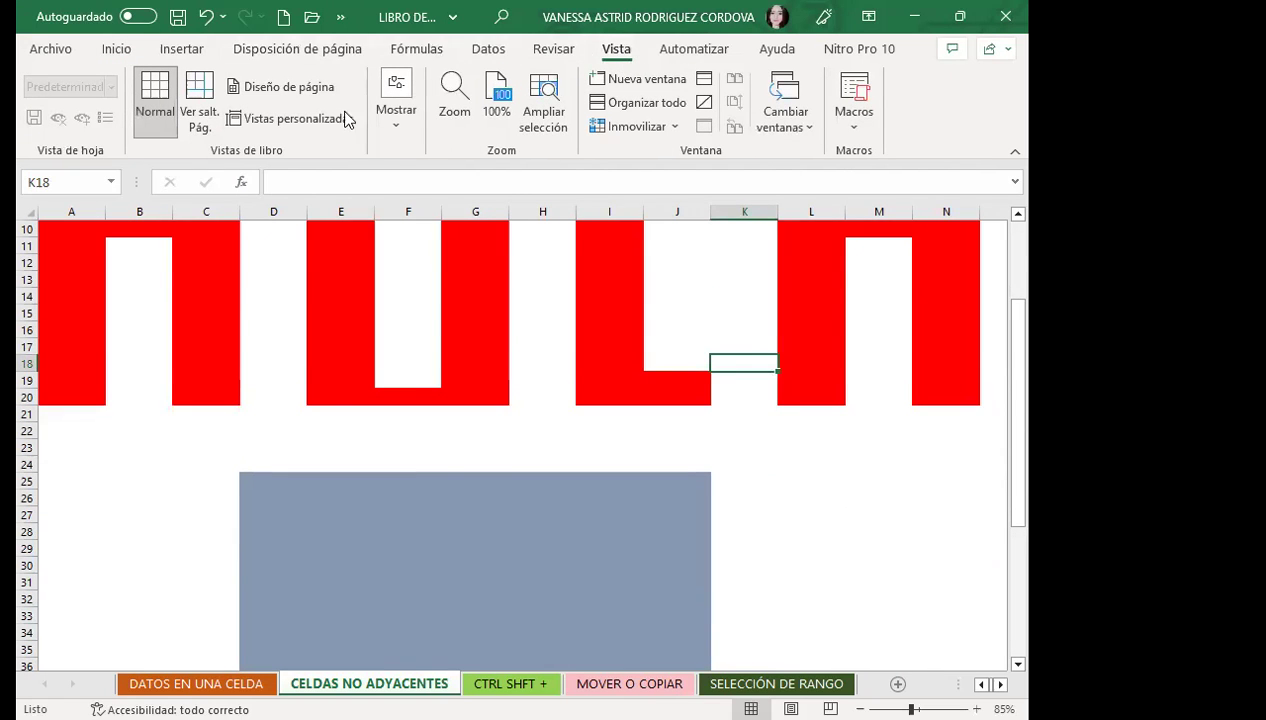
{"action": "left_click", "coordinate": [391, 124]}
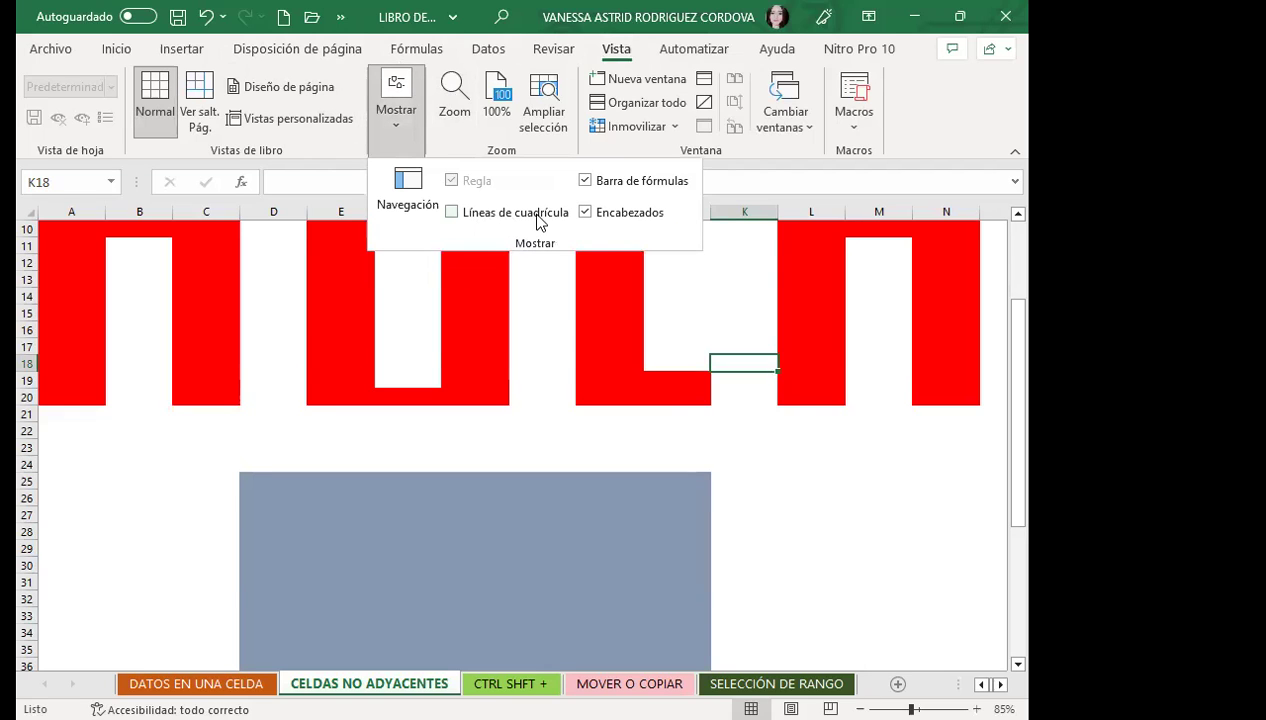
{"action": "left_click", "coordinate": [452, 213]}
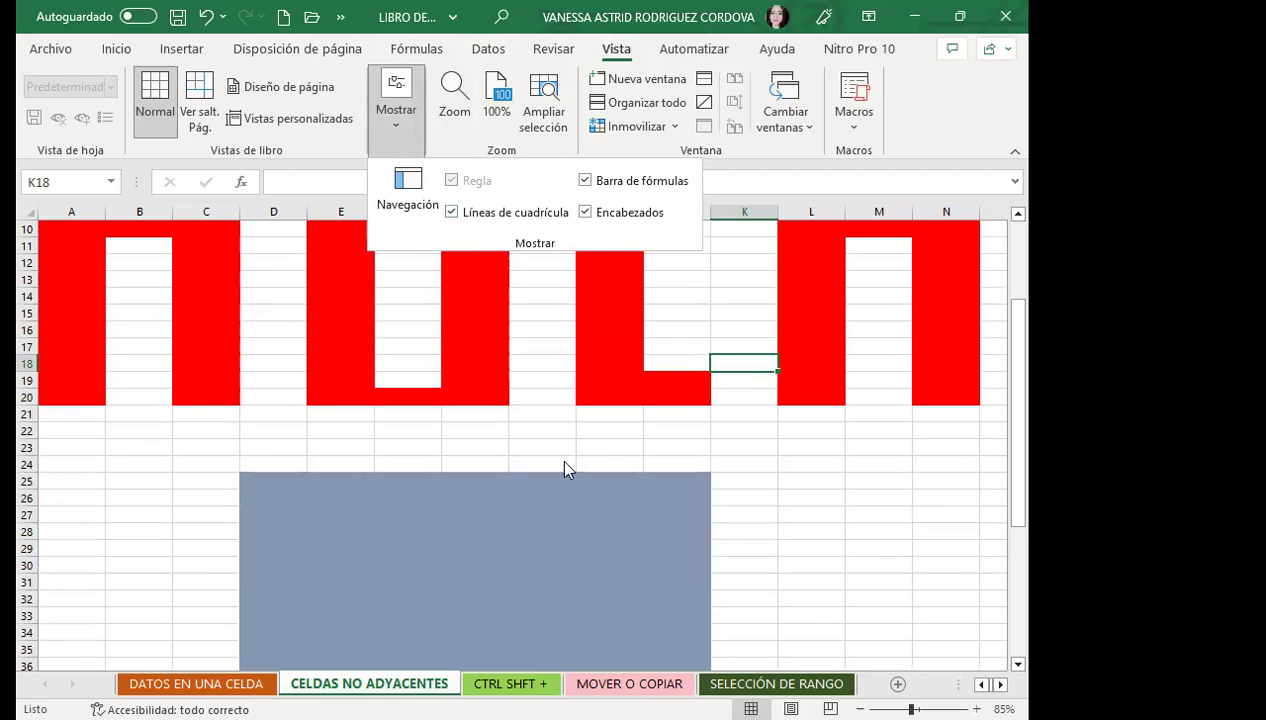
{"action": "left_click", "coordinate": [452, 212]}
{"action": "scroll", "coordinate": [560, 430], "scroll_direction": "up", "scroll_amount": 3}
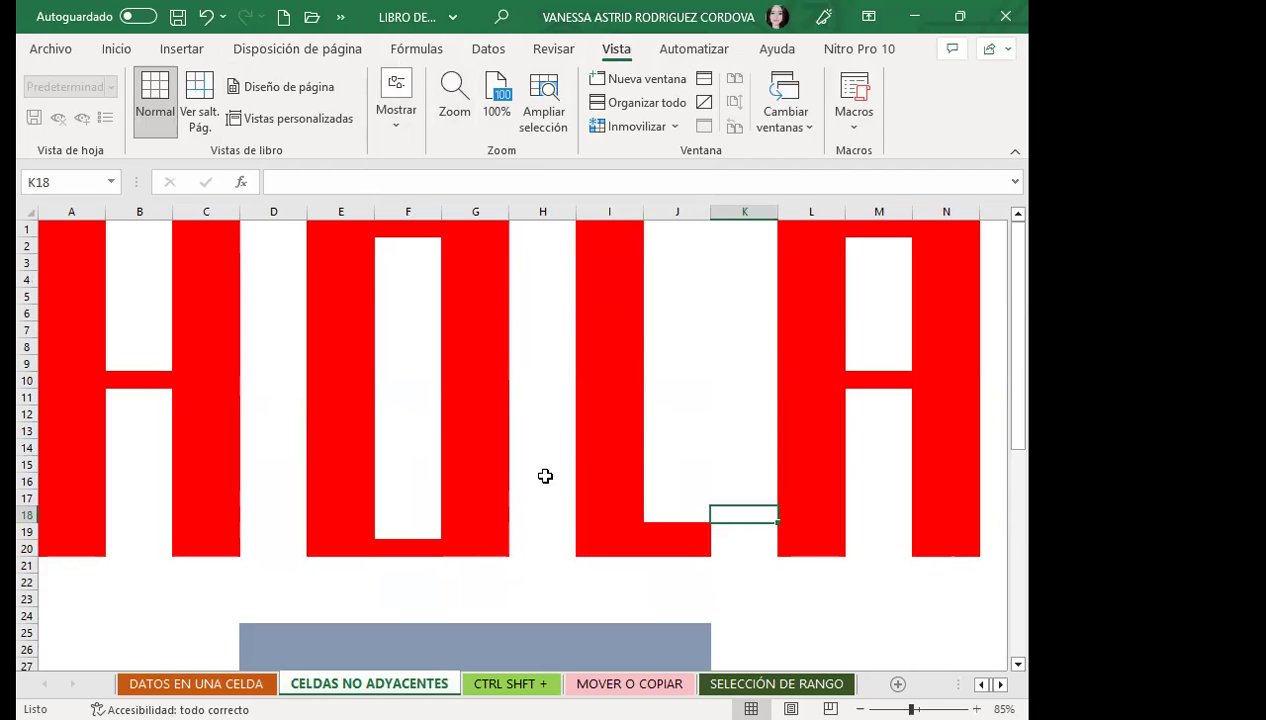
Scroll down past the coloured blocks and back, then go to the CTRL SHFT + sheet.
{"action": "left_click", "coordinate": [511, 527]}
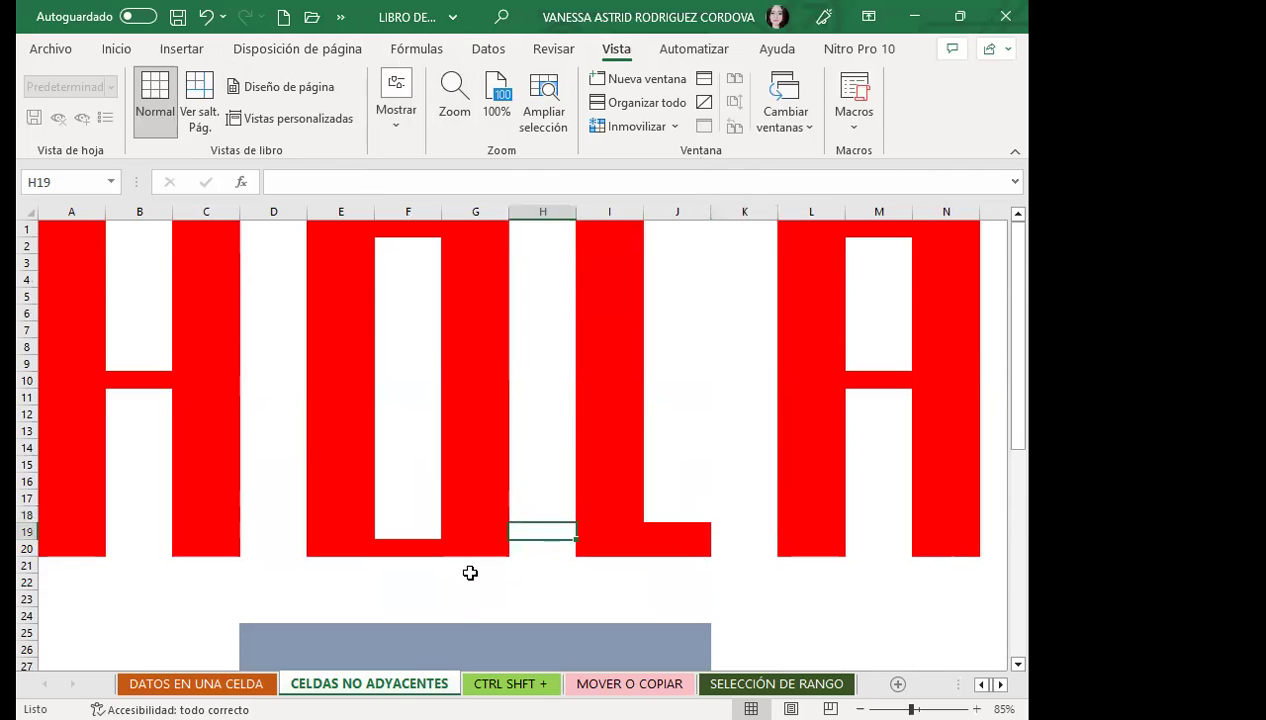
{"action": "scroll", "coordinate": [469, 574], "scroll_direction": "down", "scroll_amount": 2}
{"action": "scroll", "coordinate": [466, 576], "scroll_direction": "down", "scroll_amount": 3}
{"action": "scroll", "coordinate": [331, 574], "scroll_direction": "down", "scroll_amount": 3}
{"action": "scroll", "coordinate": [266, 534], "scroll_direction": "down", "scroll_amount": 3}
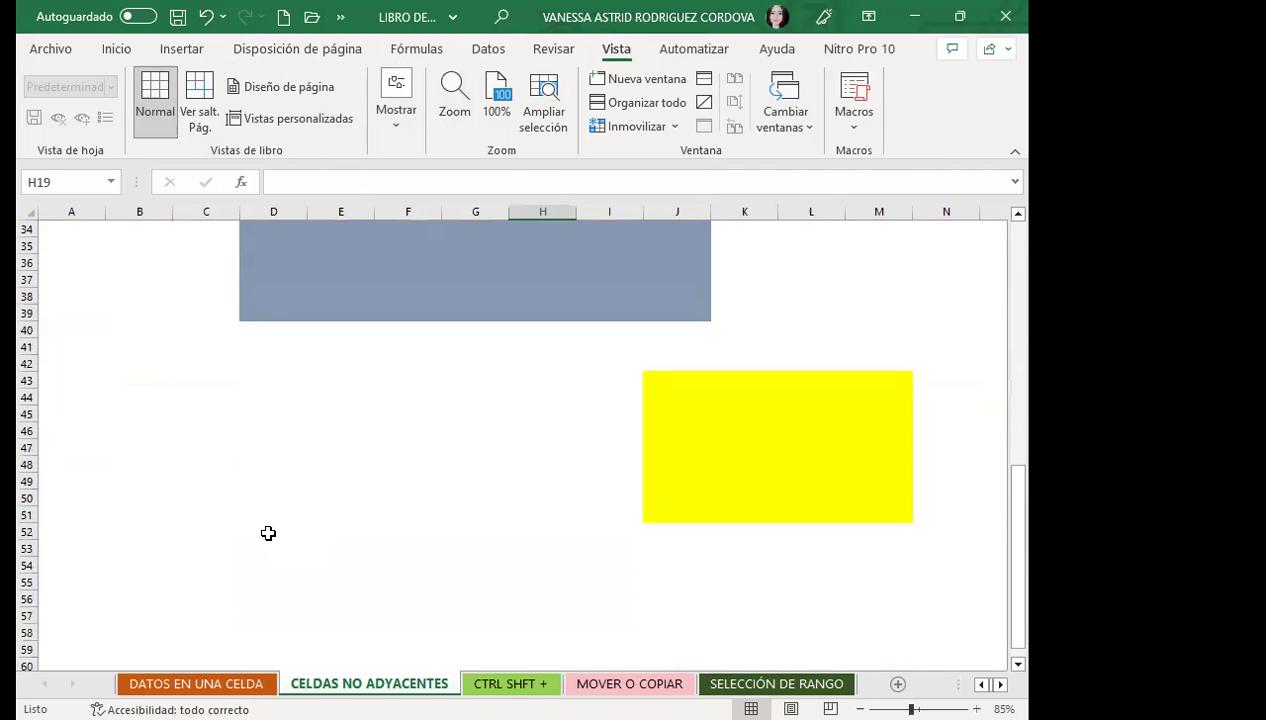
{"action": "scroll", "coordinate": [263, 525], "scroll_direction": "up", "scroll_amount": 9}
{"action": "scroll", "coordinate": [333, 534], "scroll_direction": "up", "scroll_amount": 2}
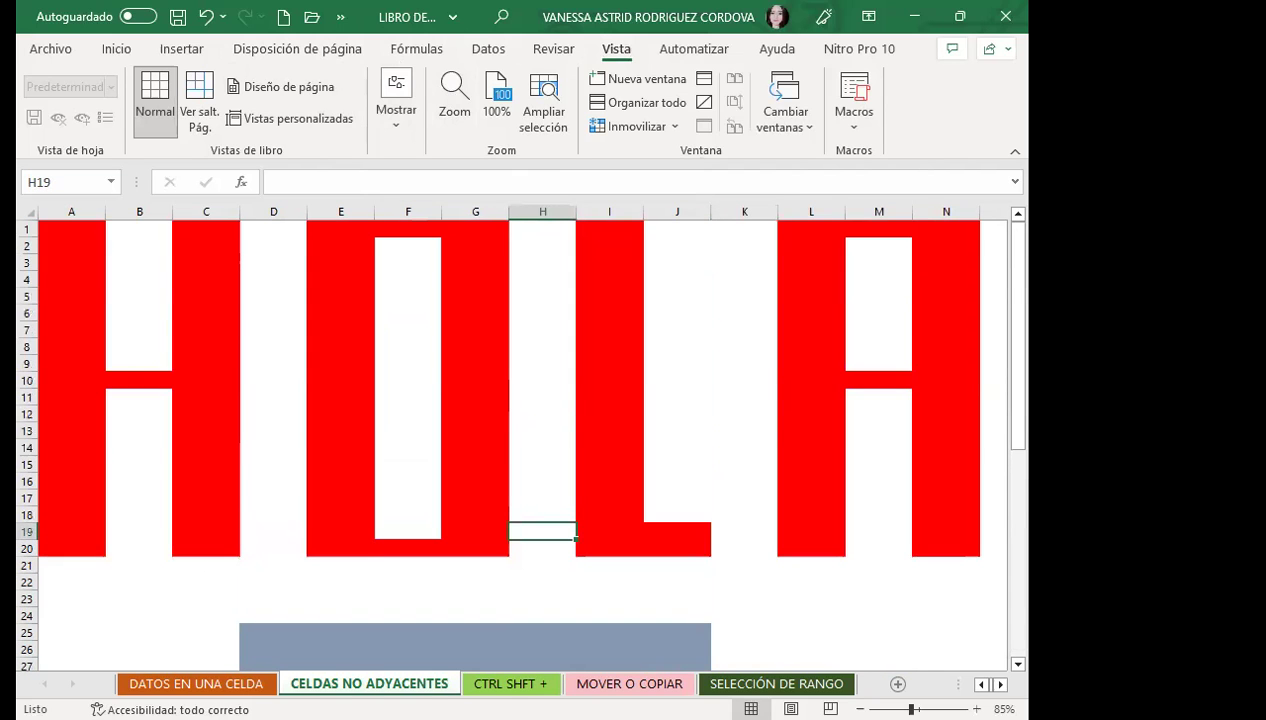
{"action": "left_click", "coordinate": [495, 683]}
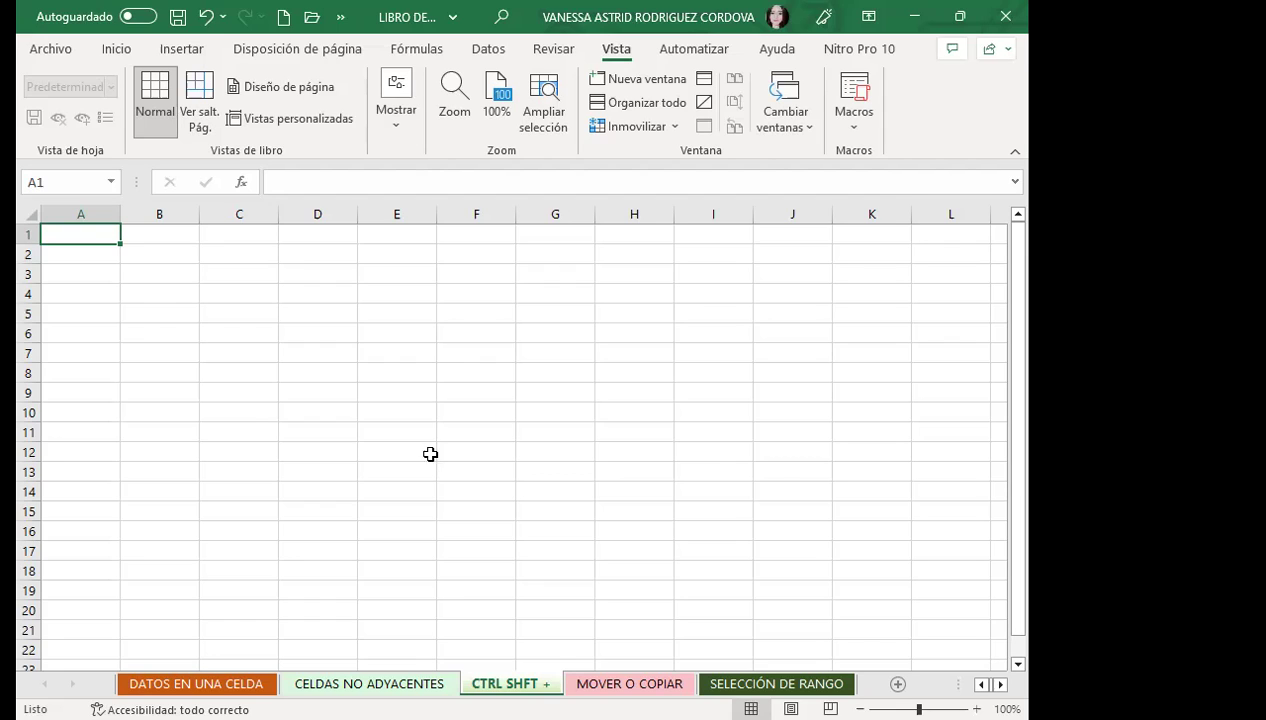
Visit CELDAS NO ADYACENTES, return to CTRL SHFT + at A1, and select down column A with Ctrl+Shift+Down.
{"action": "left_click", "coordinate": [206, 471]}
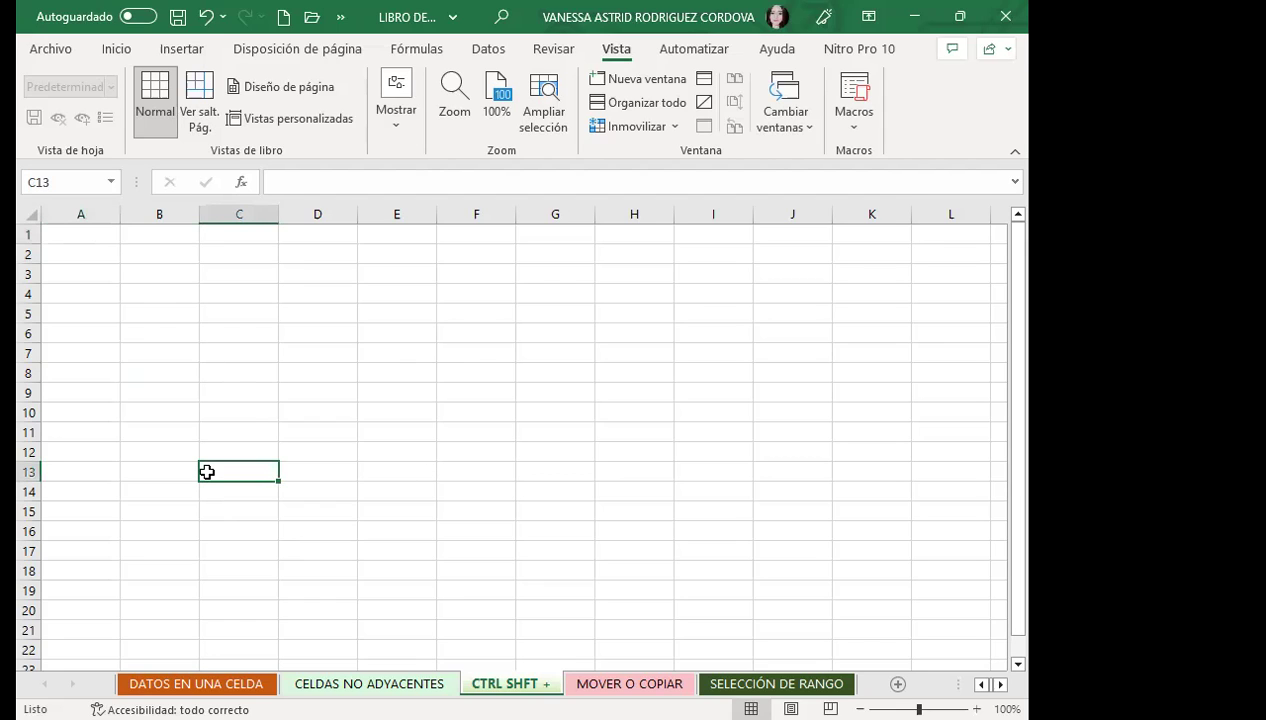
{"action": "left_click", "coordinate": [160, 358]}
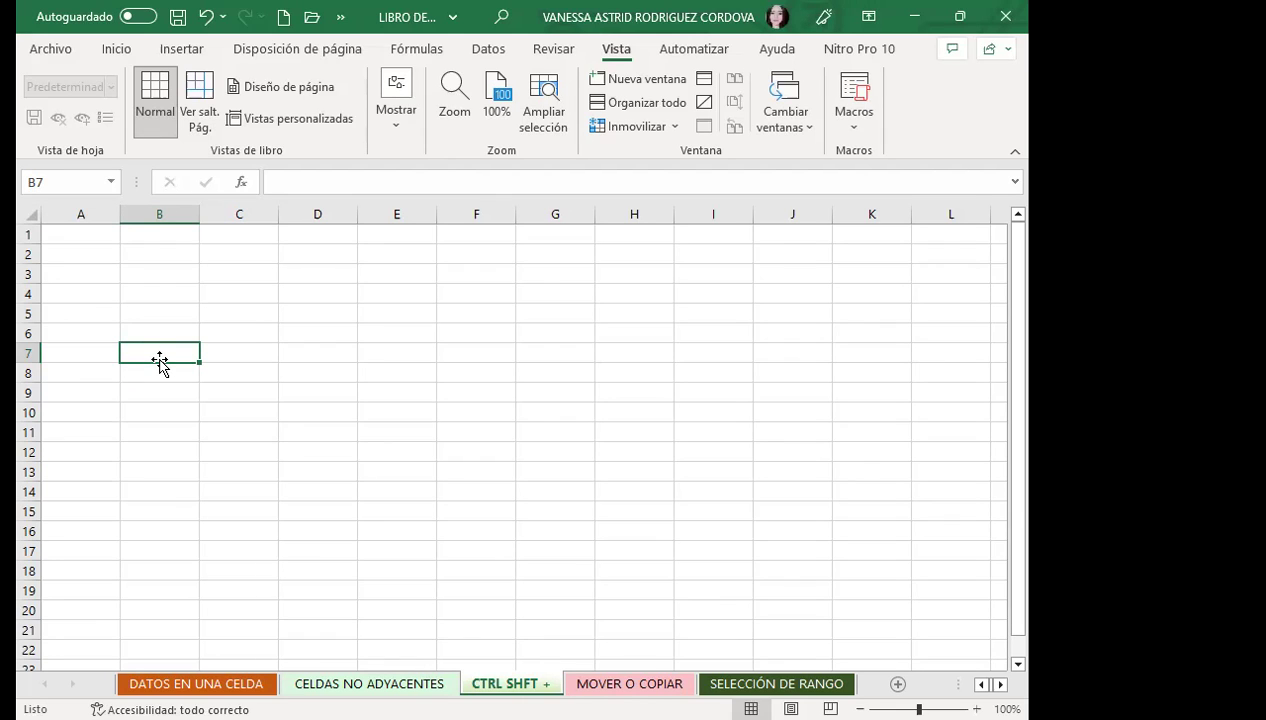
{"action": "key", "text": "ctrl+Page_Up"}
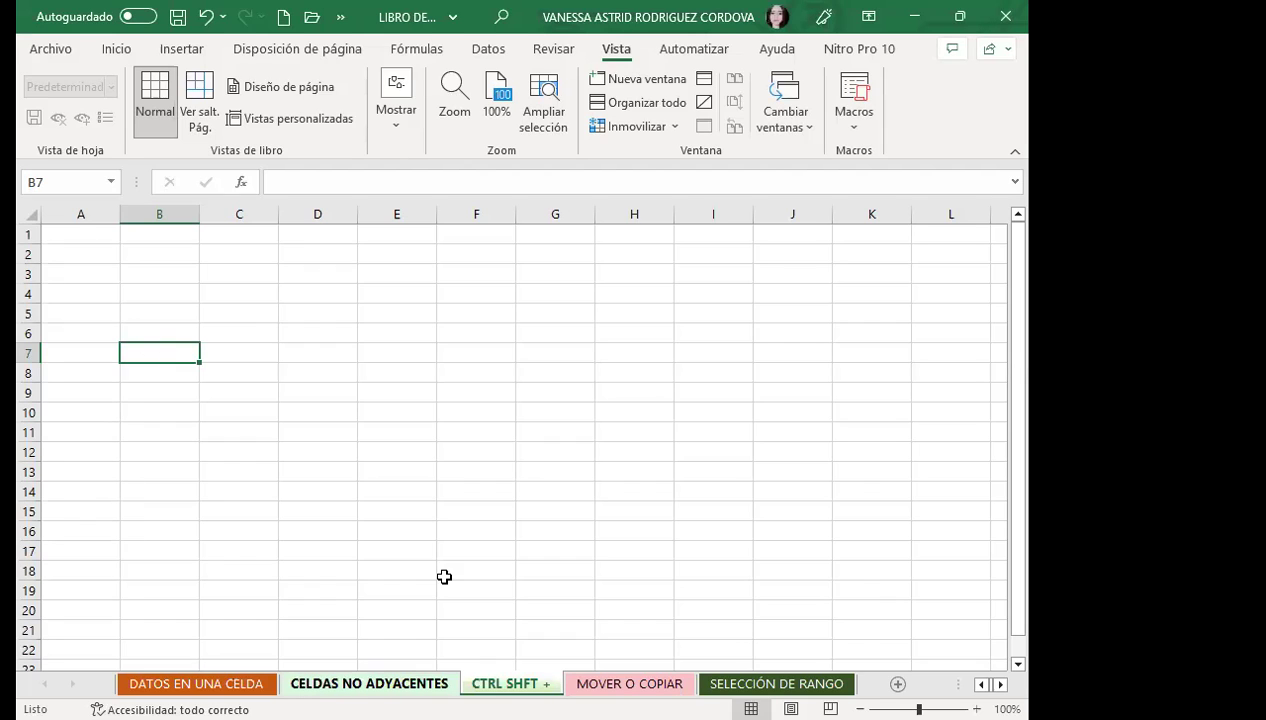
{"action": "key", "text": "ctrl+Page_Down"}
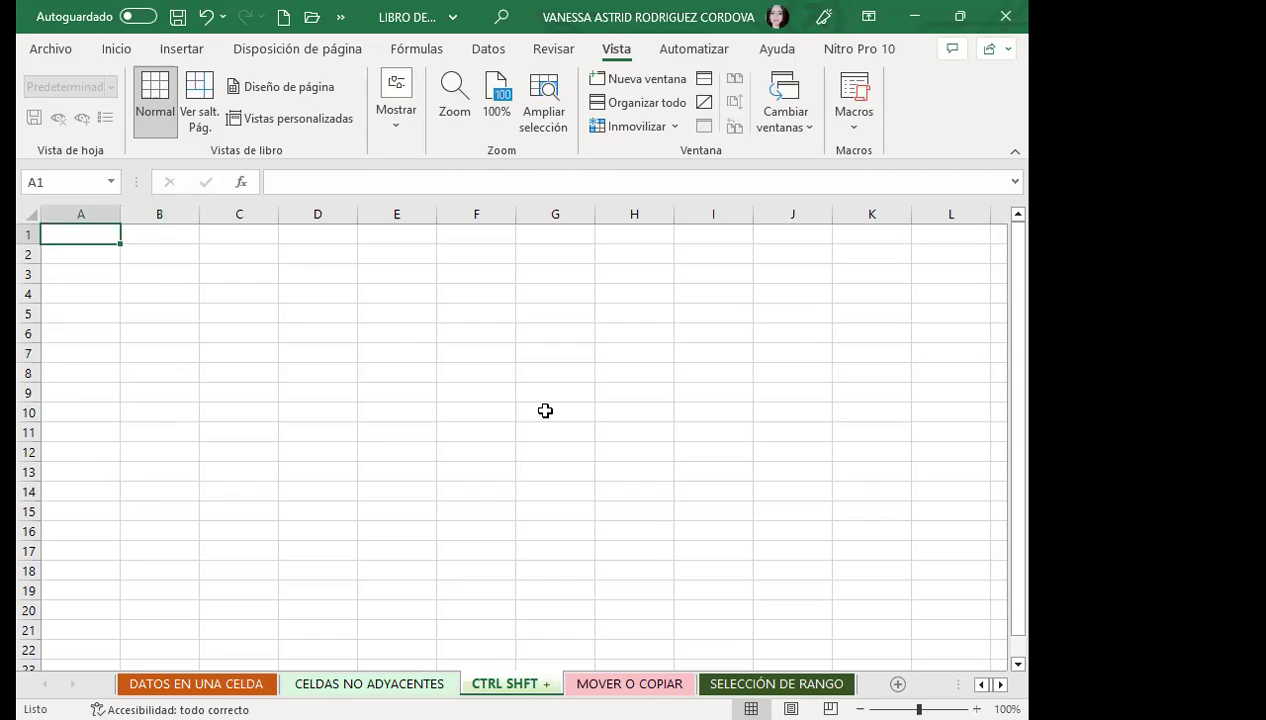
{"action": "key", "text": "ctrl+shift+Down"}
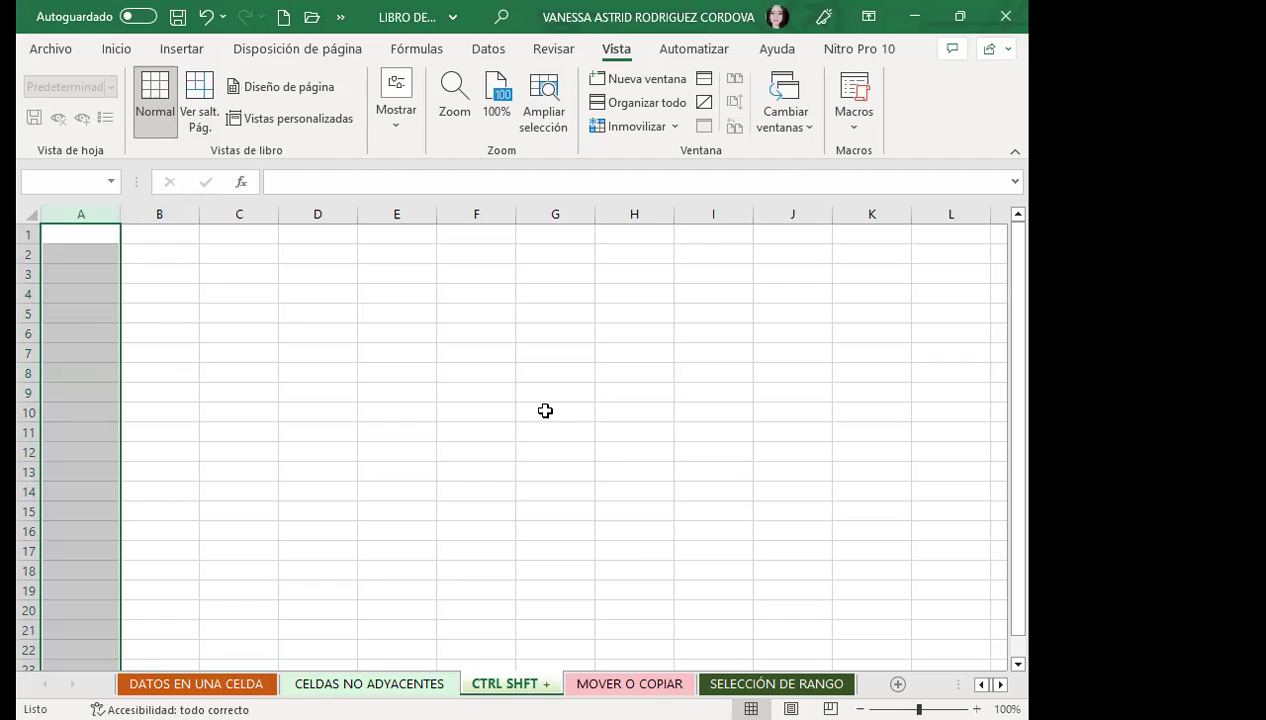
Select the whole sheet from A1 with Ctrl+Shift+Down then Right, copy it, and cancel the copy.
{"action": "key", "text": "ctrl+shift+Right"}
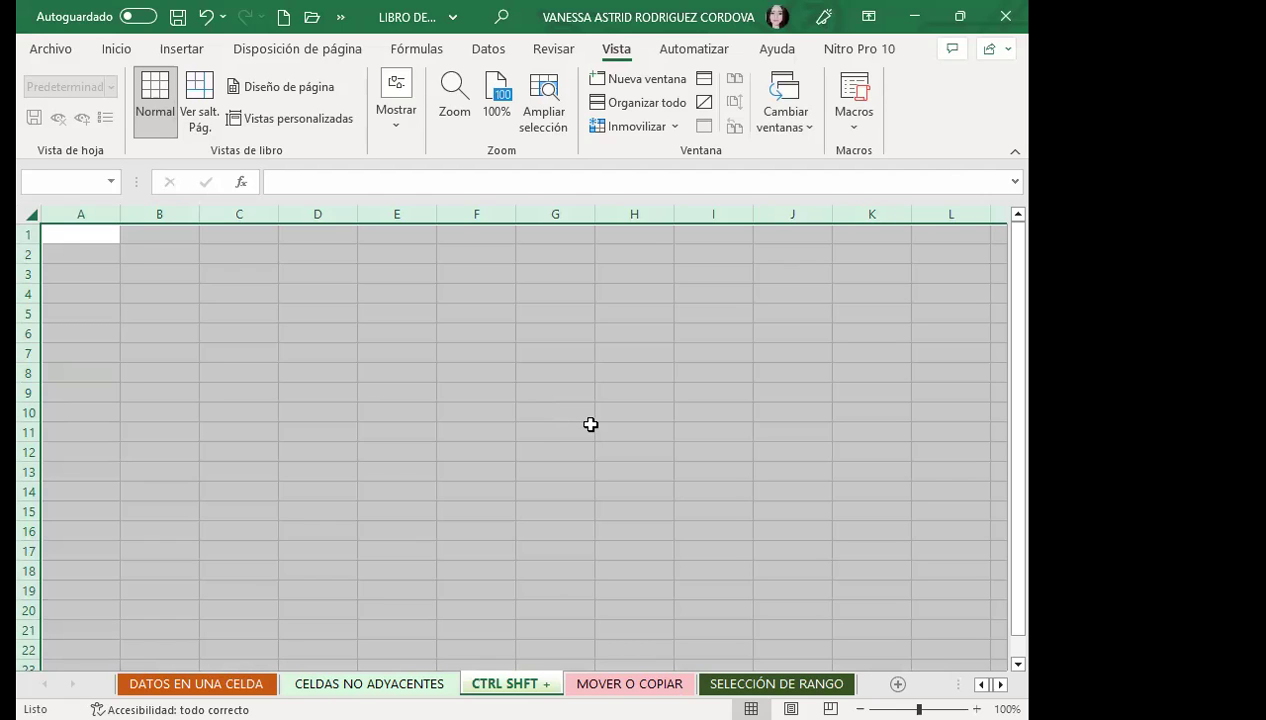
{"action": "left_click", "coordinate": [428, 393]}
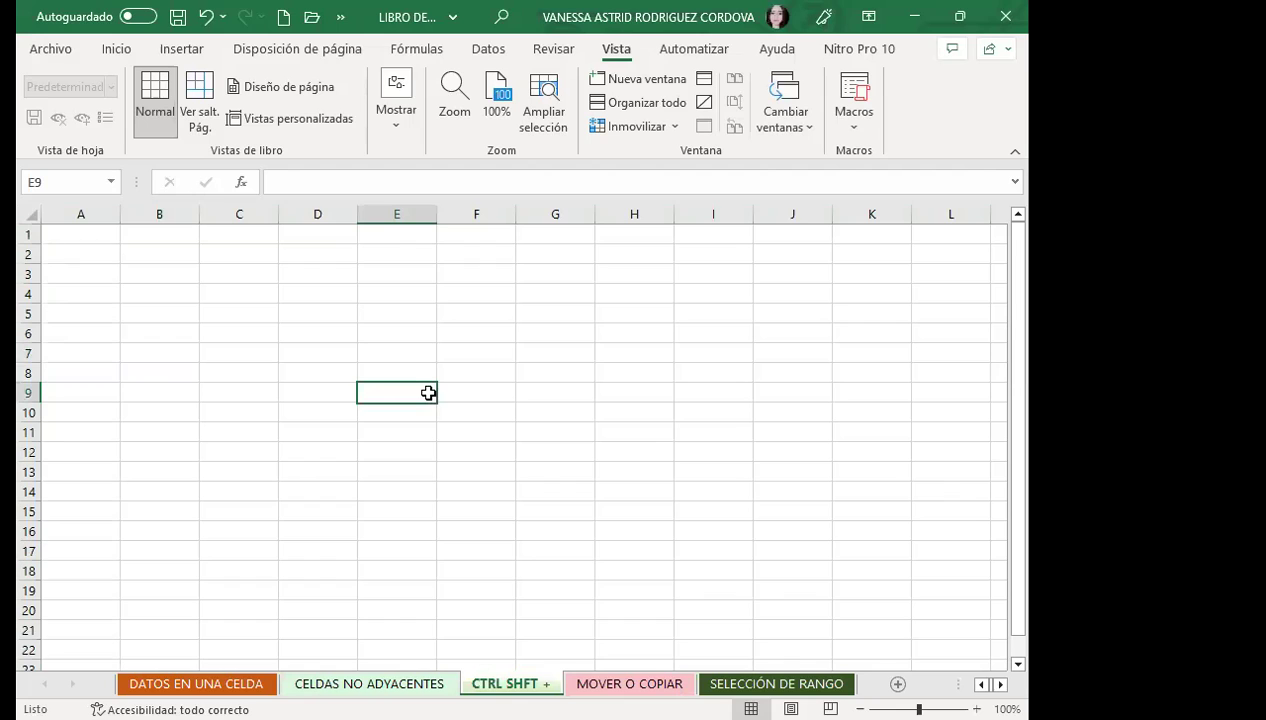
{"action": "left_click", "coordinate": [62, 254]}
{"action": "left_click", "coordinate": [80, 234]}
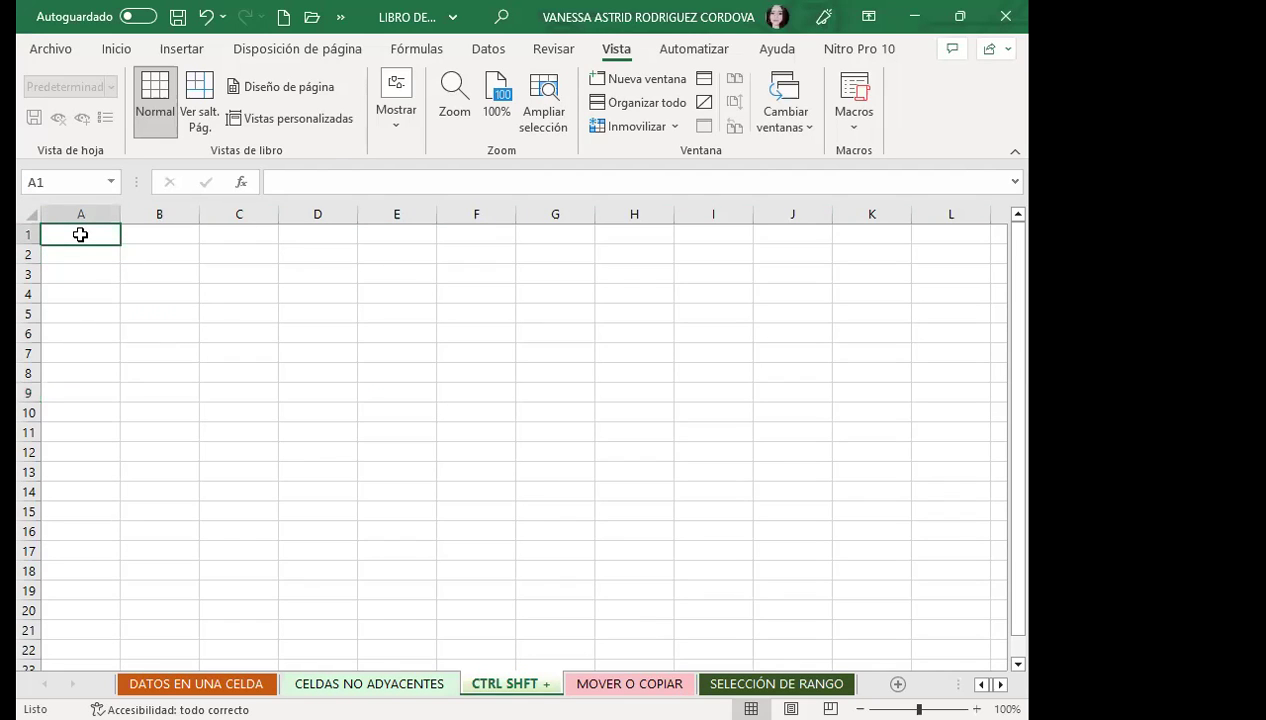
{"action": "key", "text": "ctrl+shift+Down"}
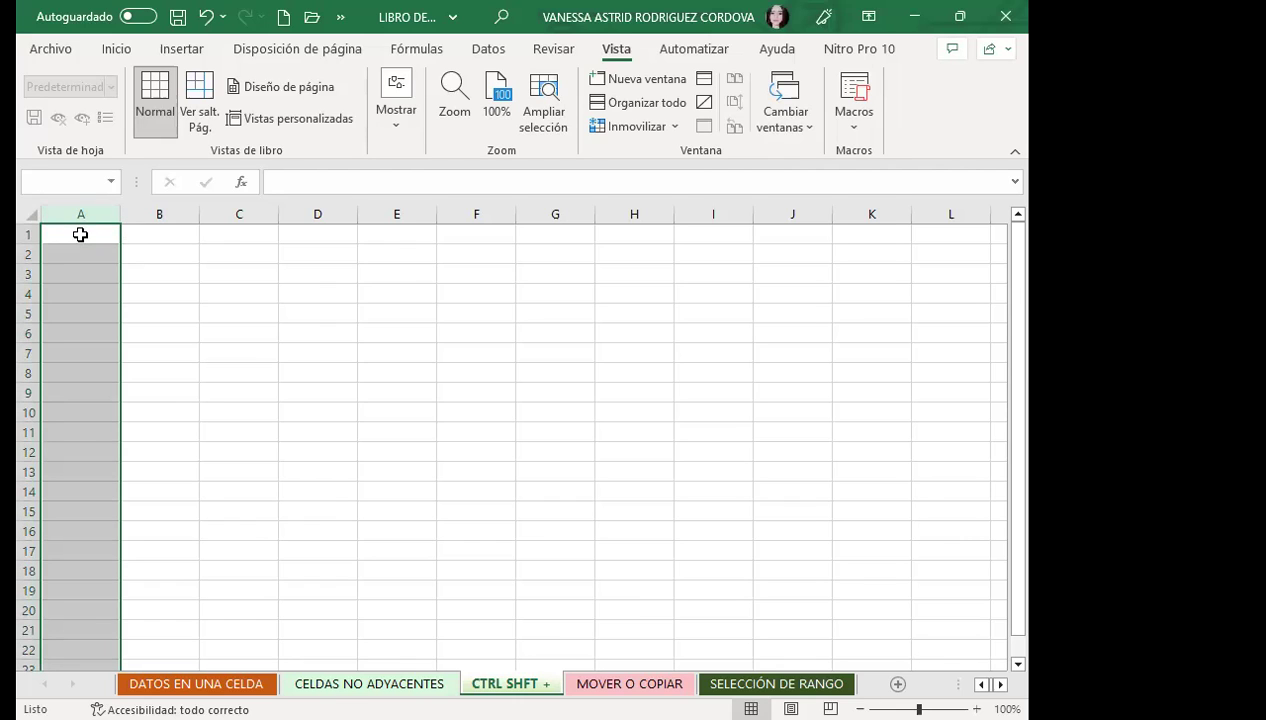
{"action": "key", "text": "ctrl+shift+Right"}
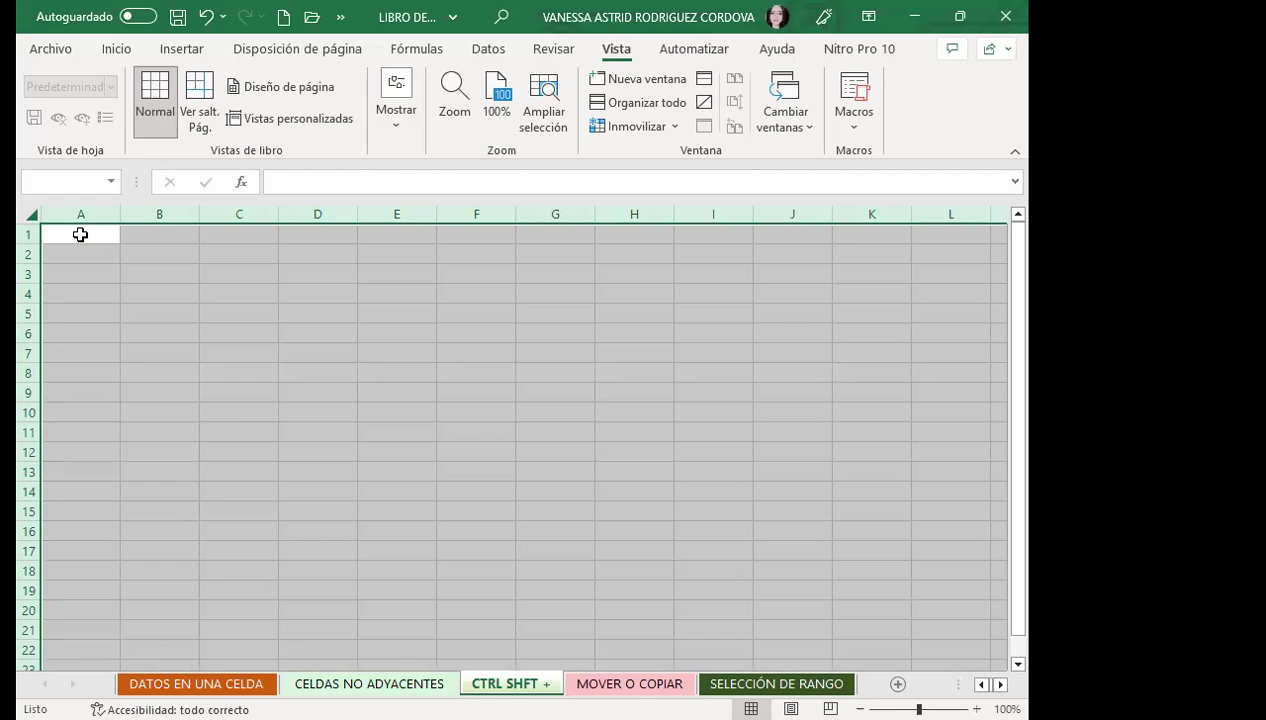
{"action": "key", "text": "ctrl+c"}
{"action": "key", "text": "Escape"}
After picking B6 and C12, select every cell with the Select All corner.
{"action": "left_click", "coordinate": [160, 330]}
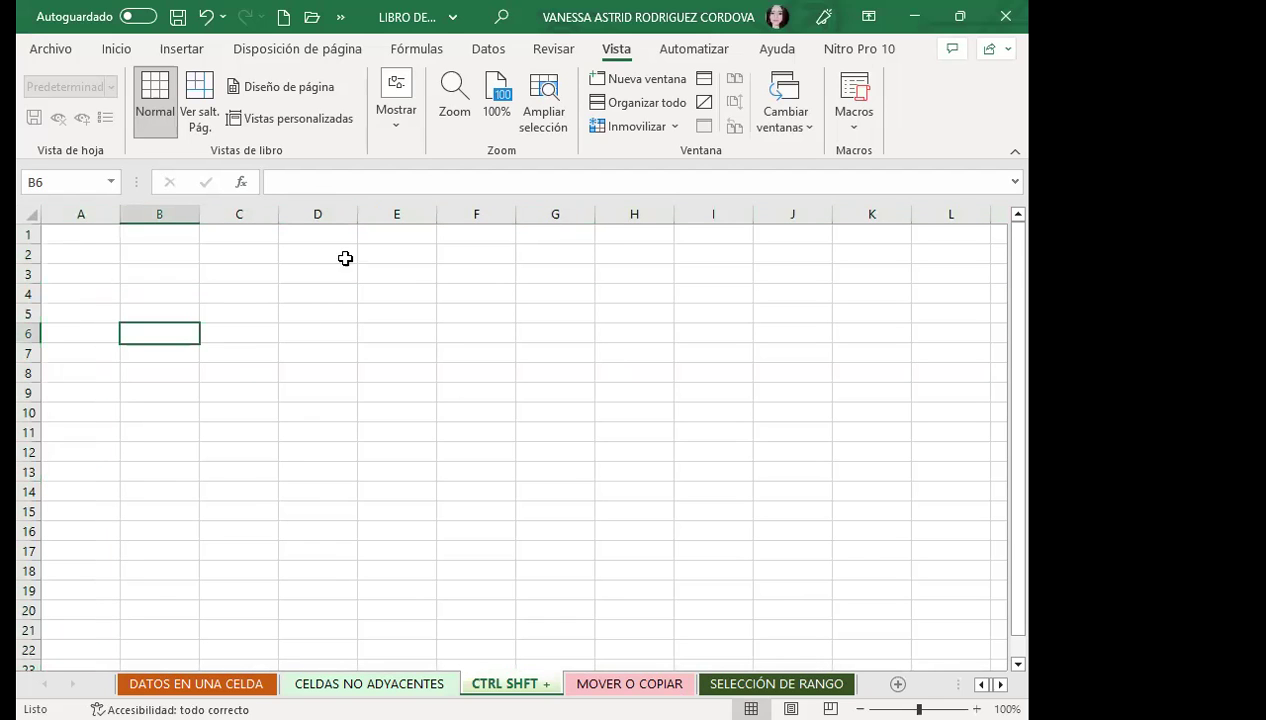
{"action": "left_click", "coordinate": [275, 455]}
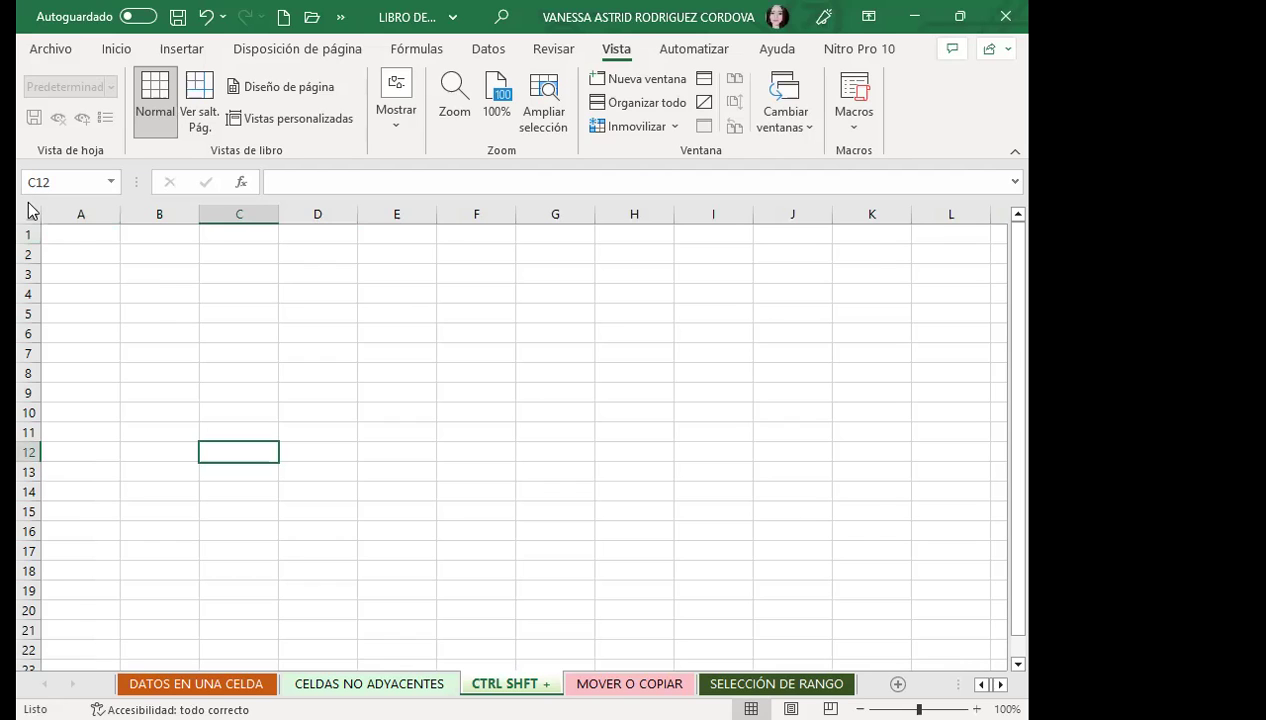
{"action": "left_click", "coordinate": [29, 214]}
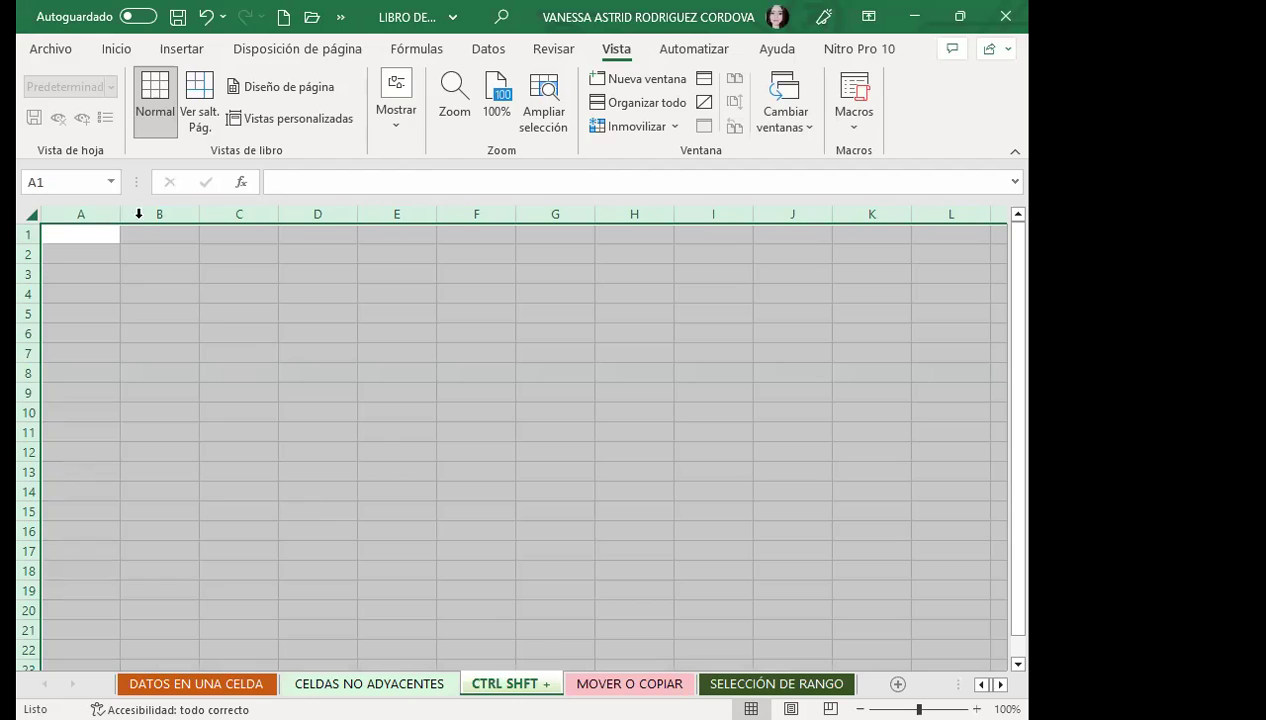
{"action": "left_click", "coordinate": [68, 234]}
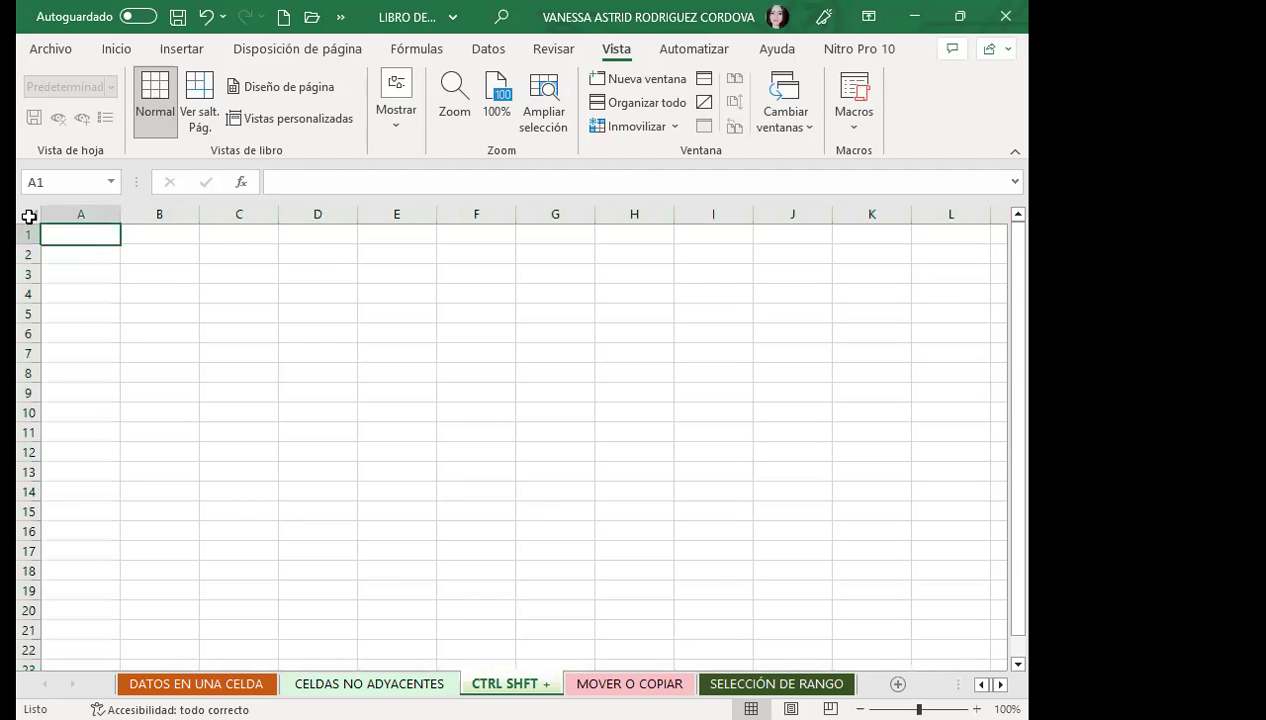
{"action": "left_click", "coordinate": [30, 213]}
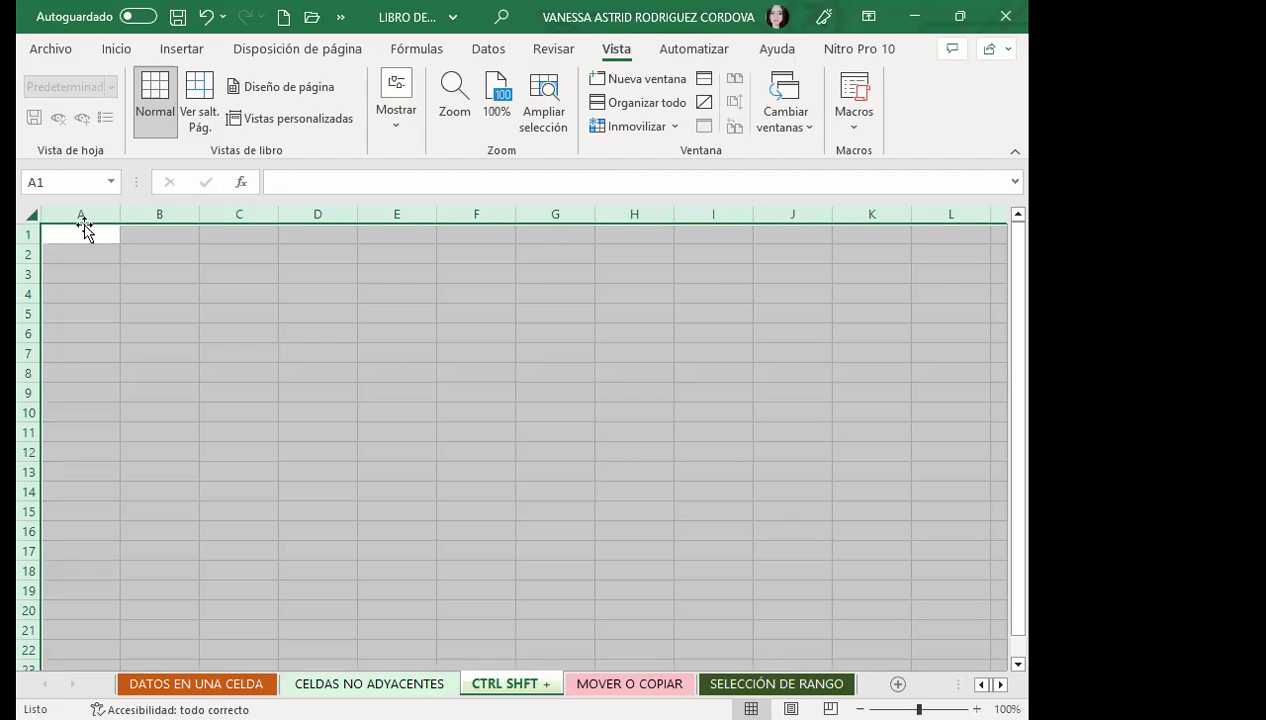
{"action": "left_click", "coordinate": [81, 232]}
{"action": "key", "text": "ctrl+shift+Down"}
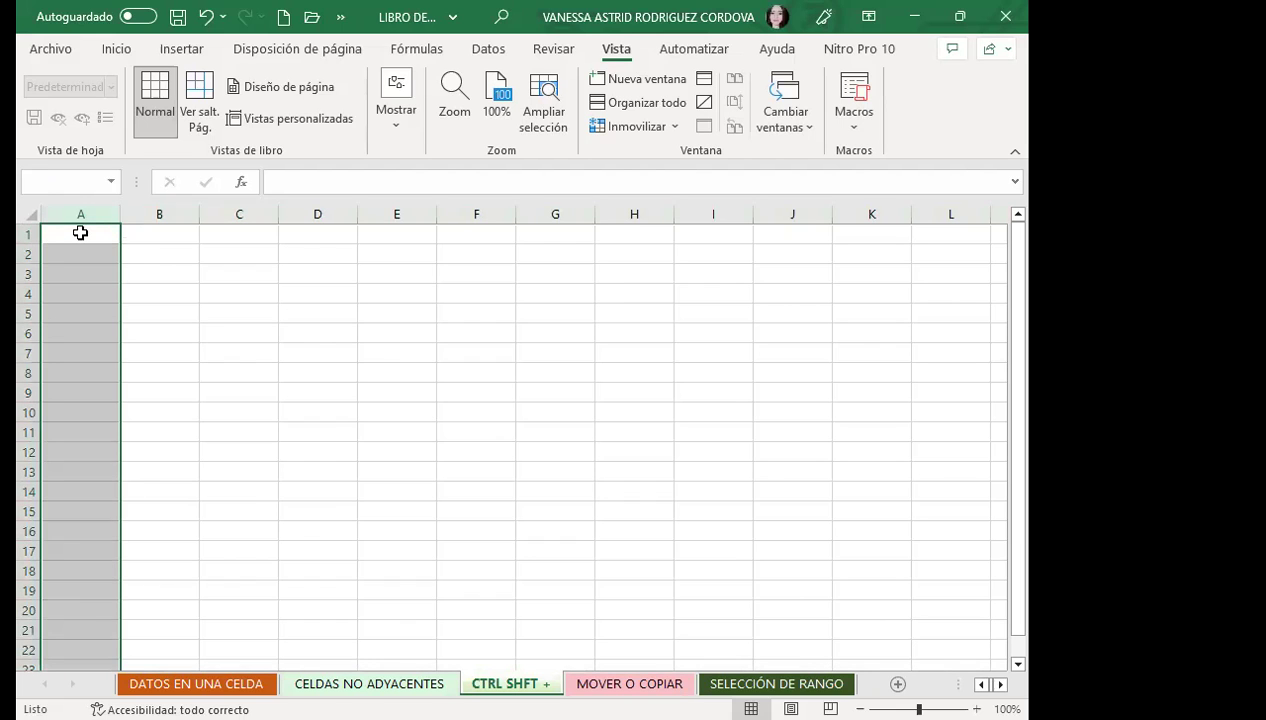
{"action": "key", "text": "ctrl+shift+Right"}
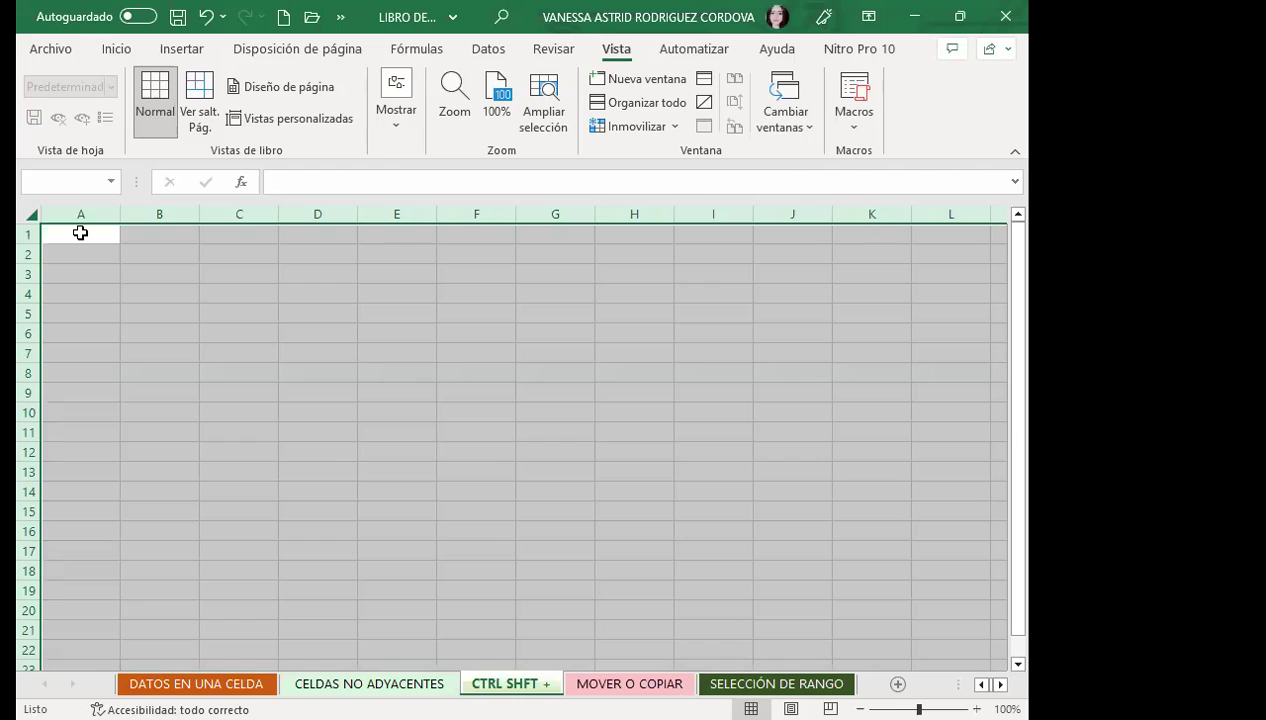
{"action": "left_click", "coordinate": [81, 232]}
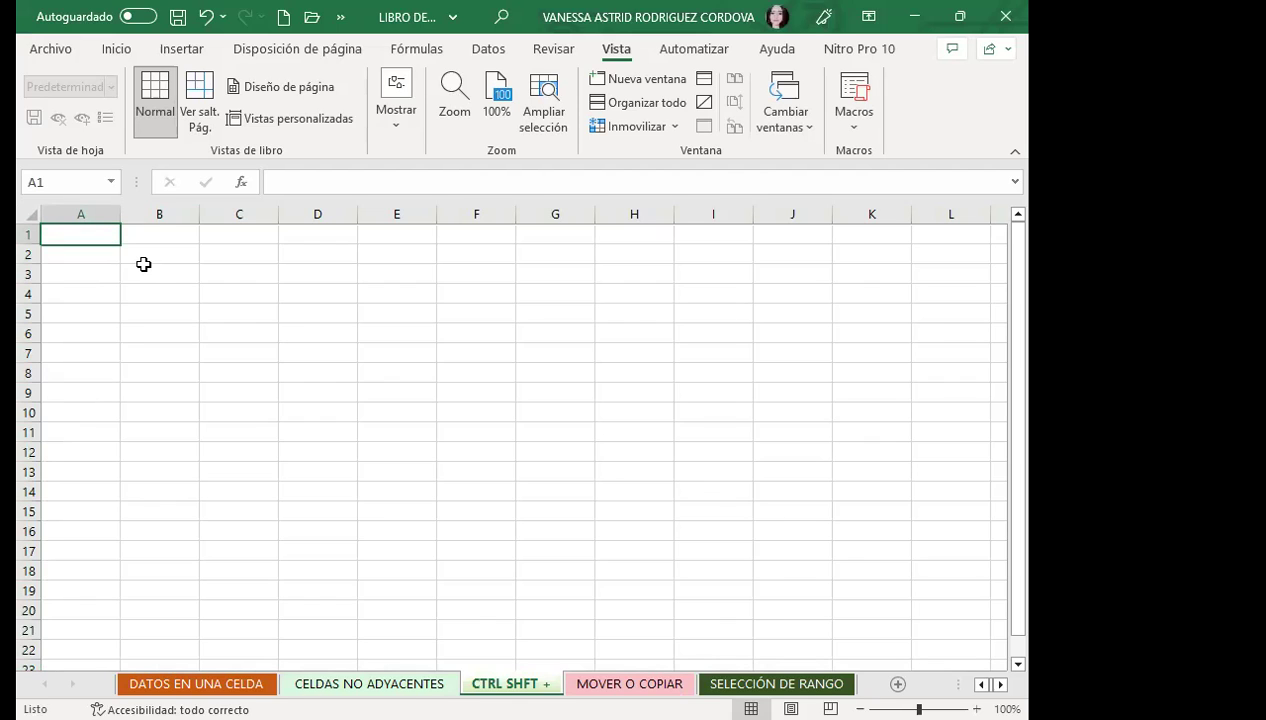
{"action": "key", "text": "ctrl+a"}
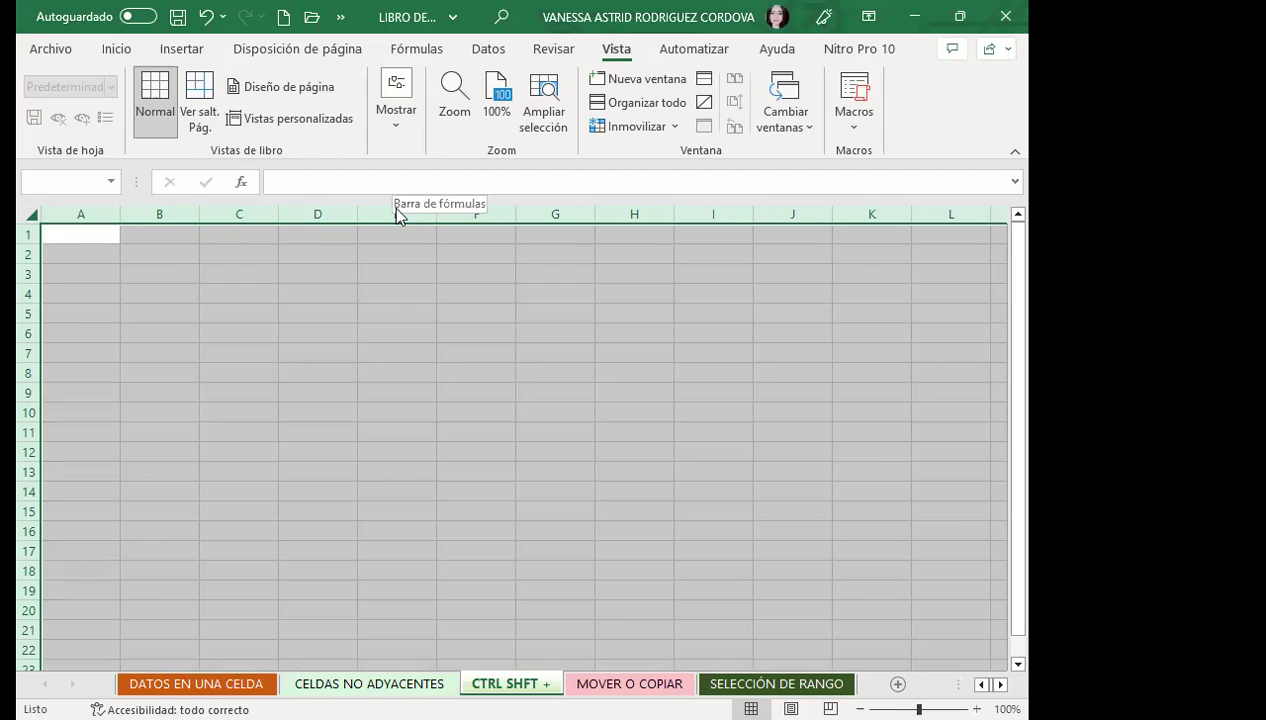
{"action": "left_click", "coordinate": [396, 273]}
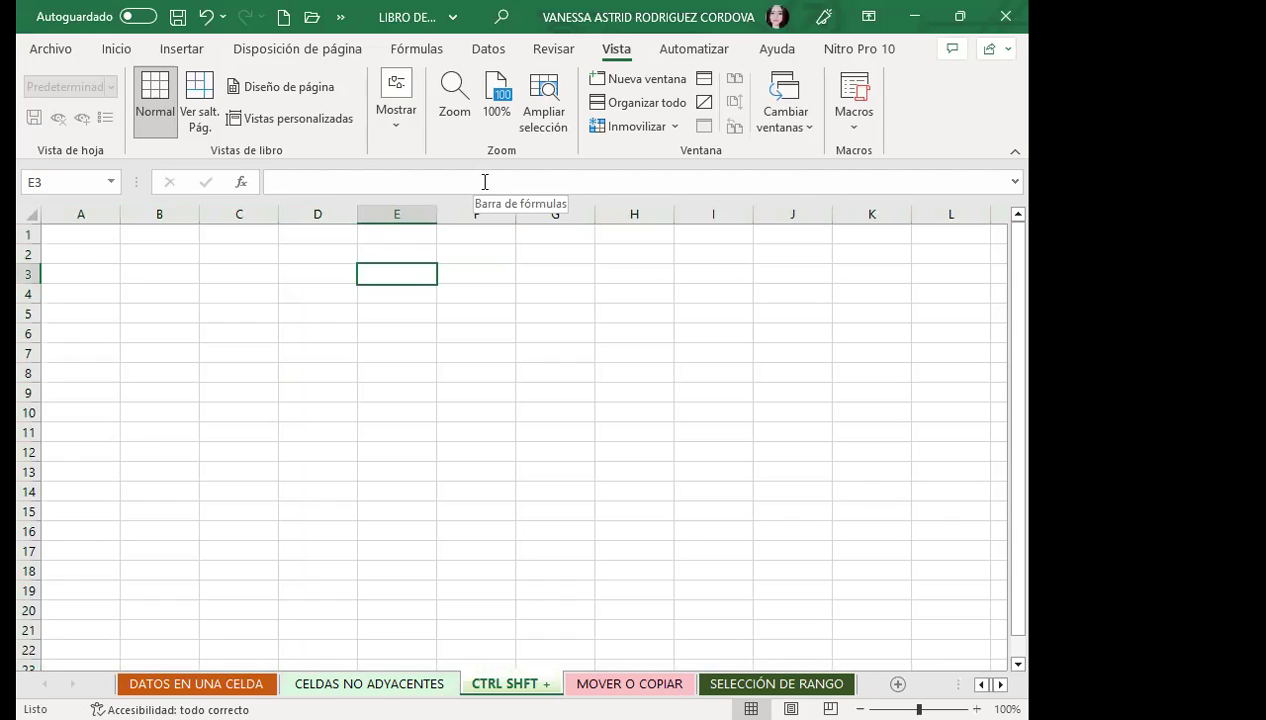
Select the whole sheet with Ctrl+A and with the Select All corner.
{"action": "key", "text": "ctrl+a"}
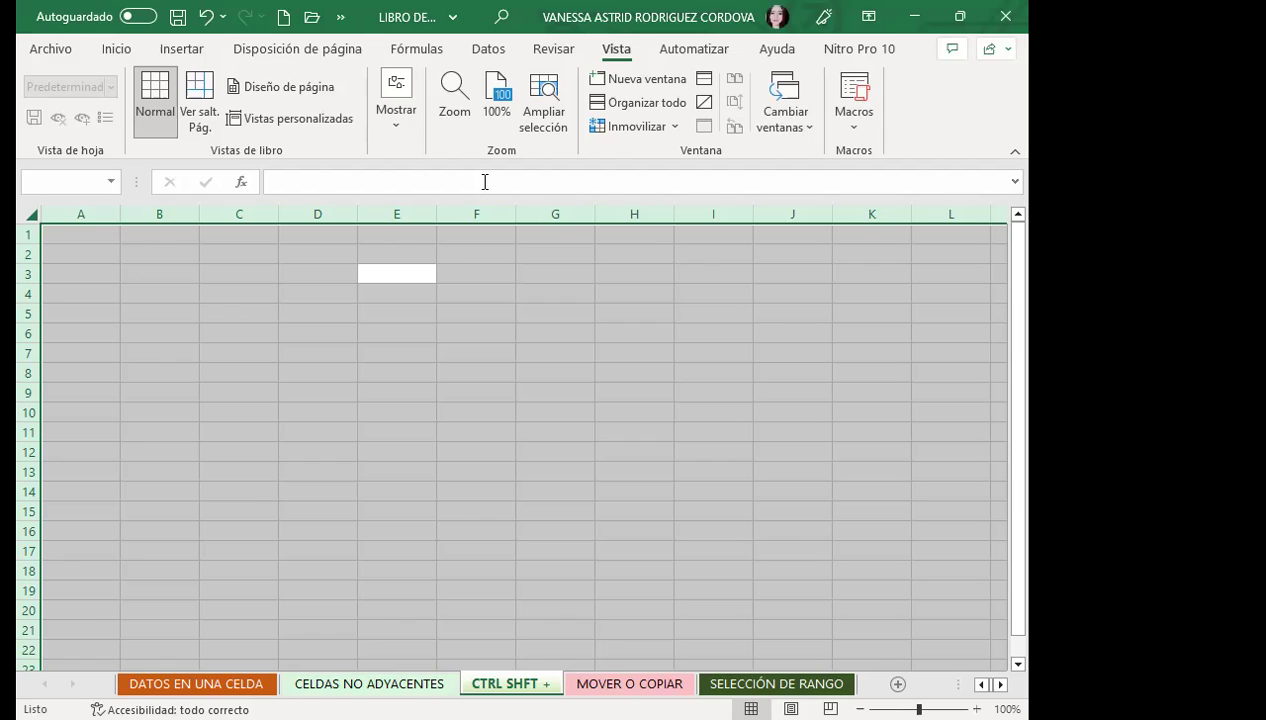
{"action": "left_click", "coordinate": [244, 272]}
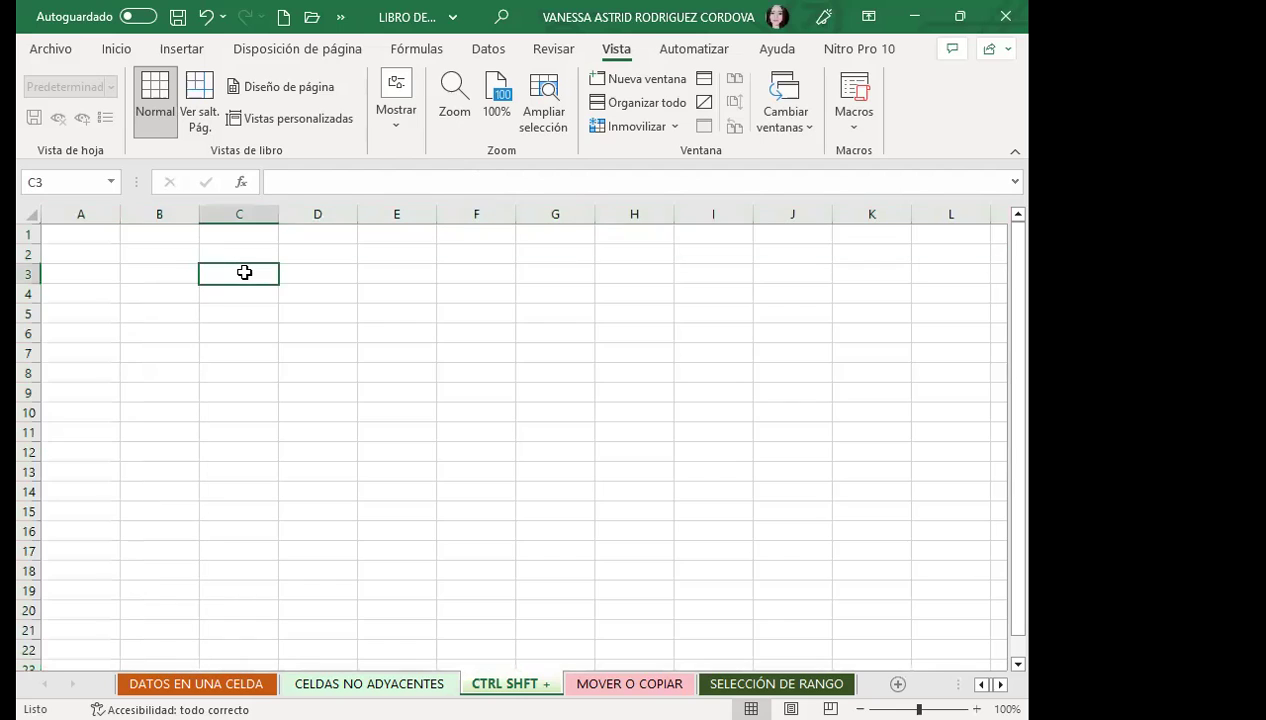
{"action": "key", "text": "ctrl+a"}
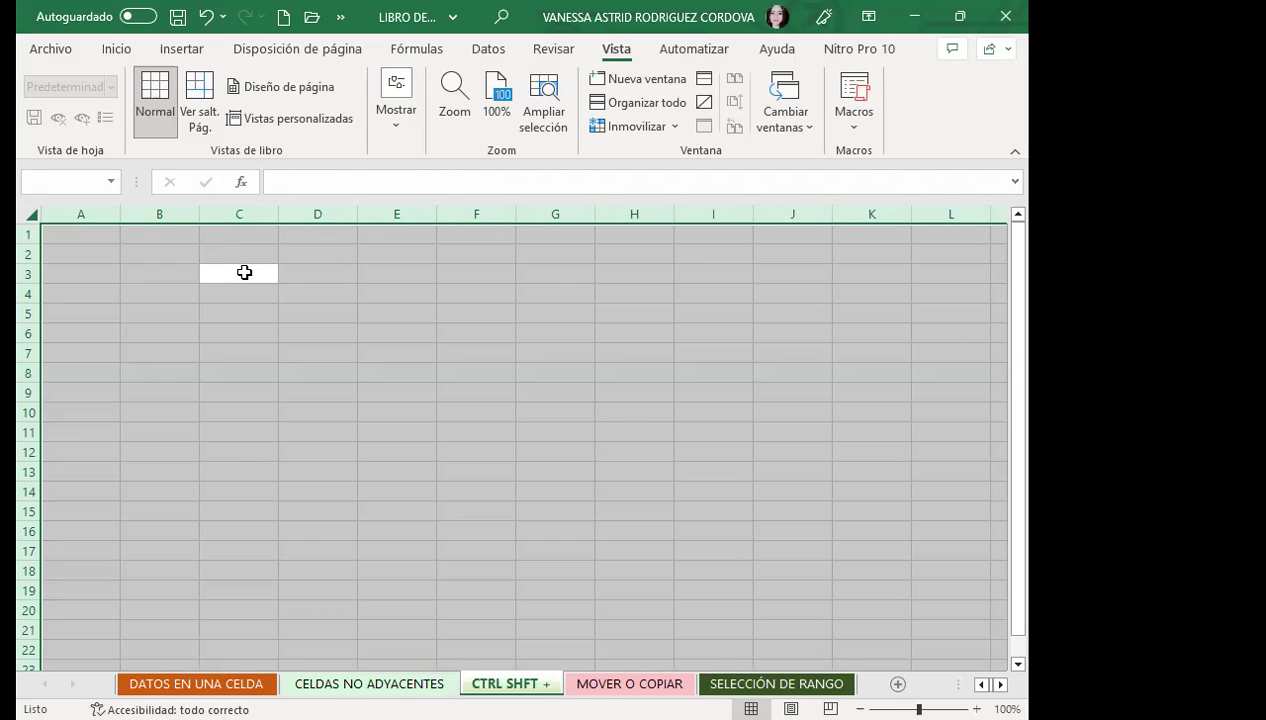
{"action": "left_click", "coordinate": [287, 333]}
{"action": "left_click", "coordinate": [26, 212]}
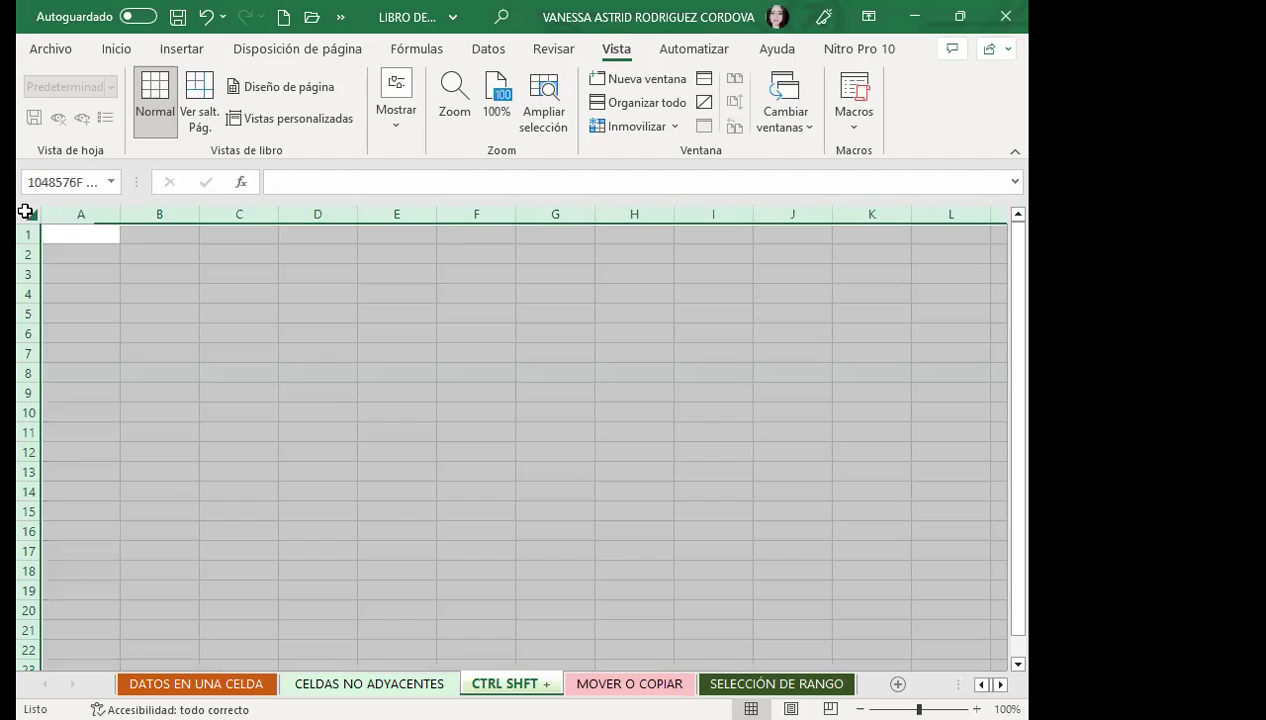
From A1, extend the selection with Shift+Down, Ctrl+Shift+Down and Ctrl+Shift+Right, then Ctrl+A.
{"action": "left_click", "coordinate": [79, 231]}
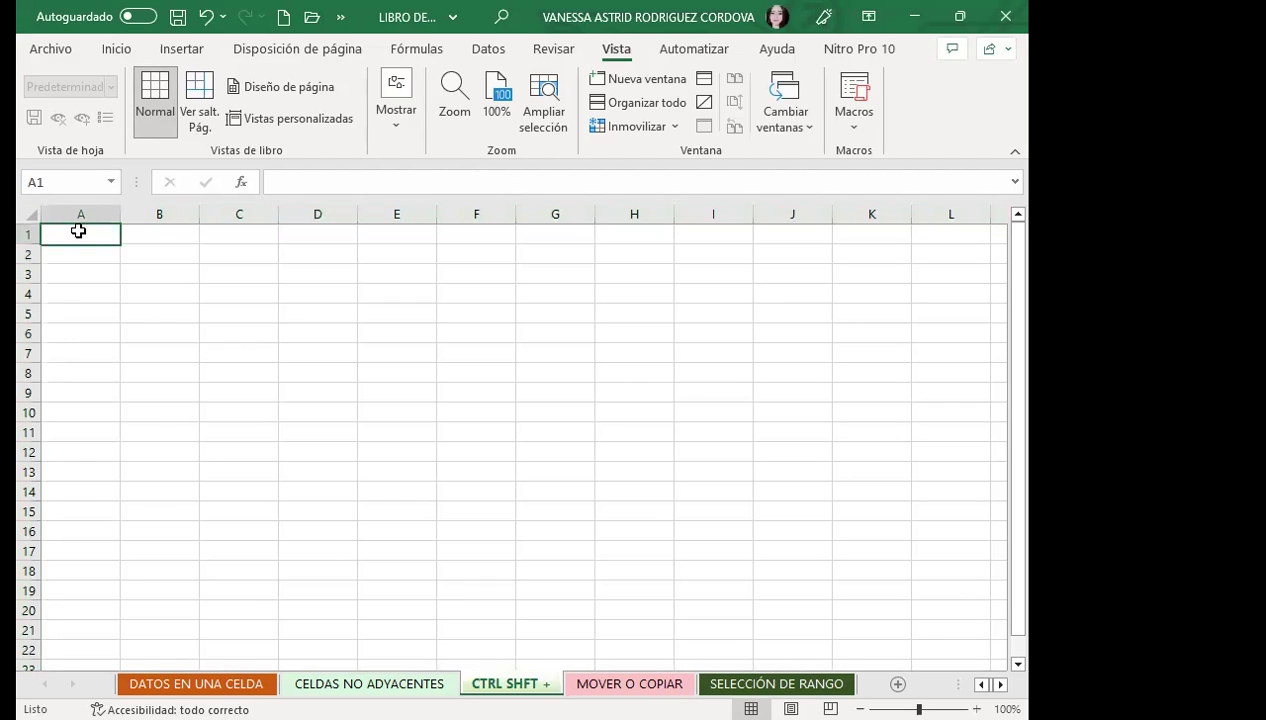
{"action": "key", "text": "shift+Down"}
{"action": "key", "text": "ctrl+shift+Down"}
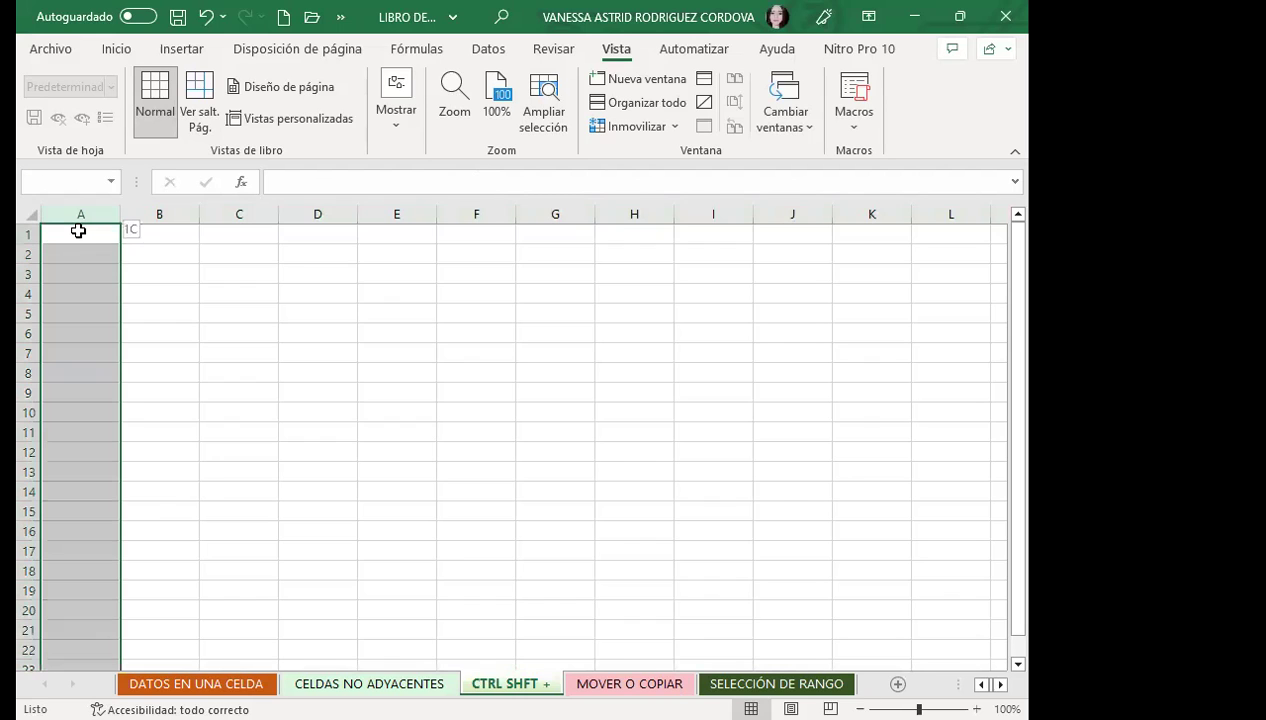
{"action": "key", "text": "ctrl+shift+Right"}
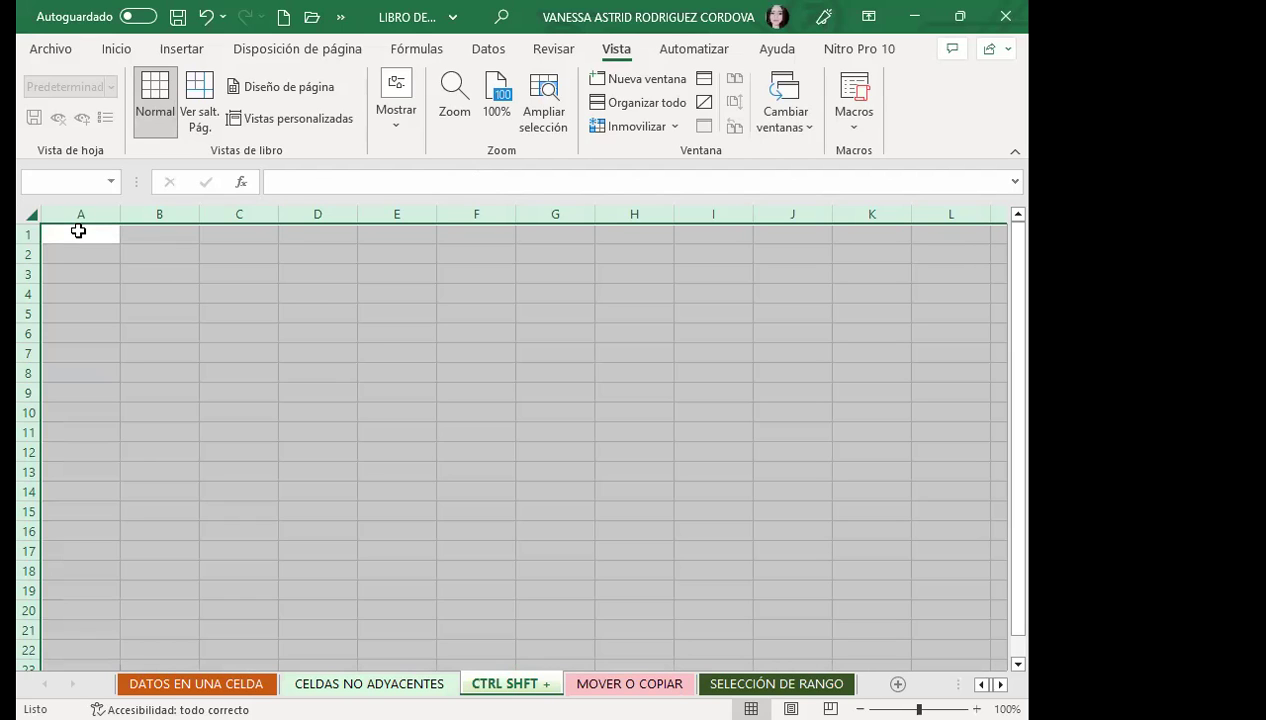
{"action": "left_click", "coordinate": [78, 231]}
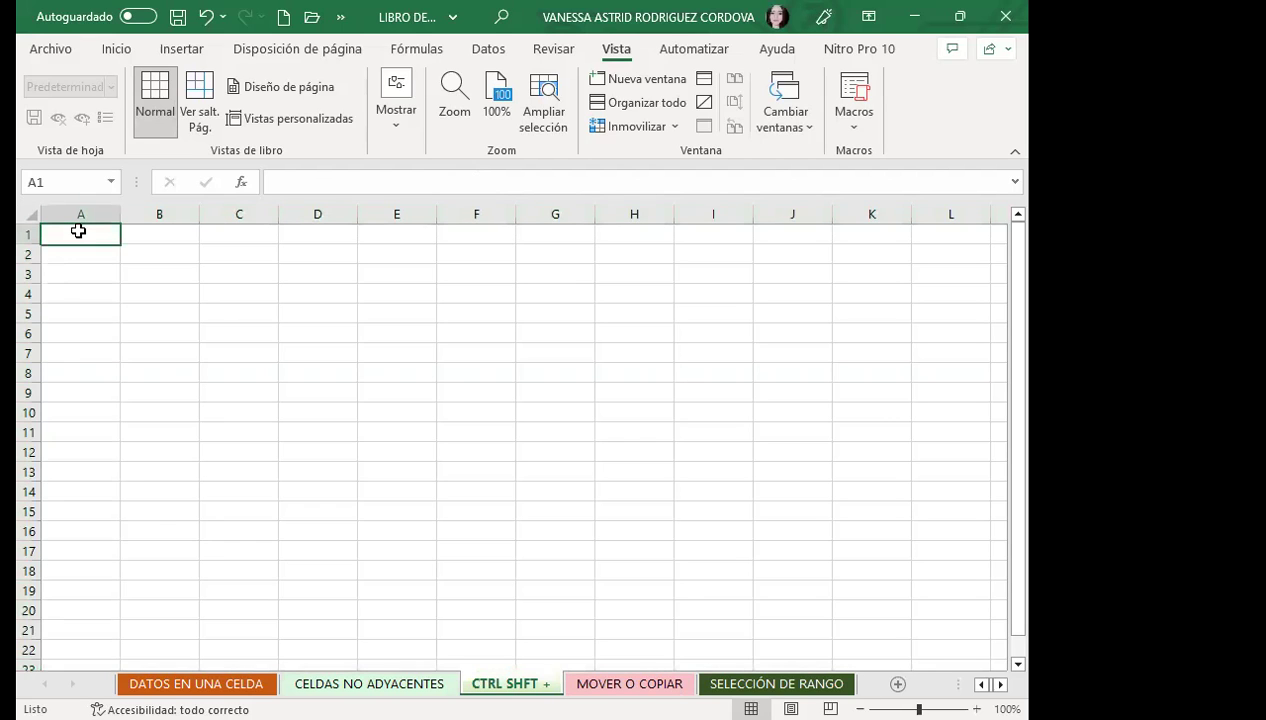
{"action": "key", "text": "ctrl+a"}
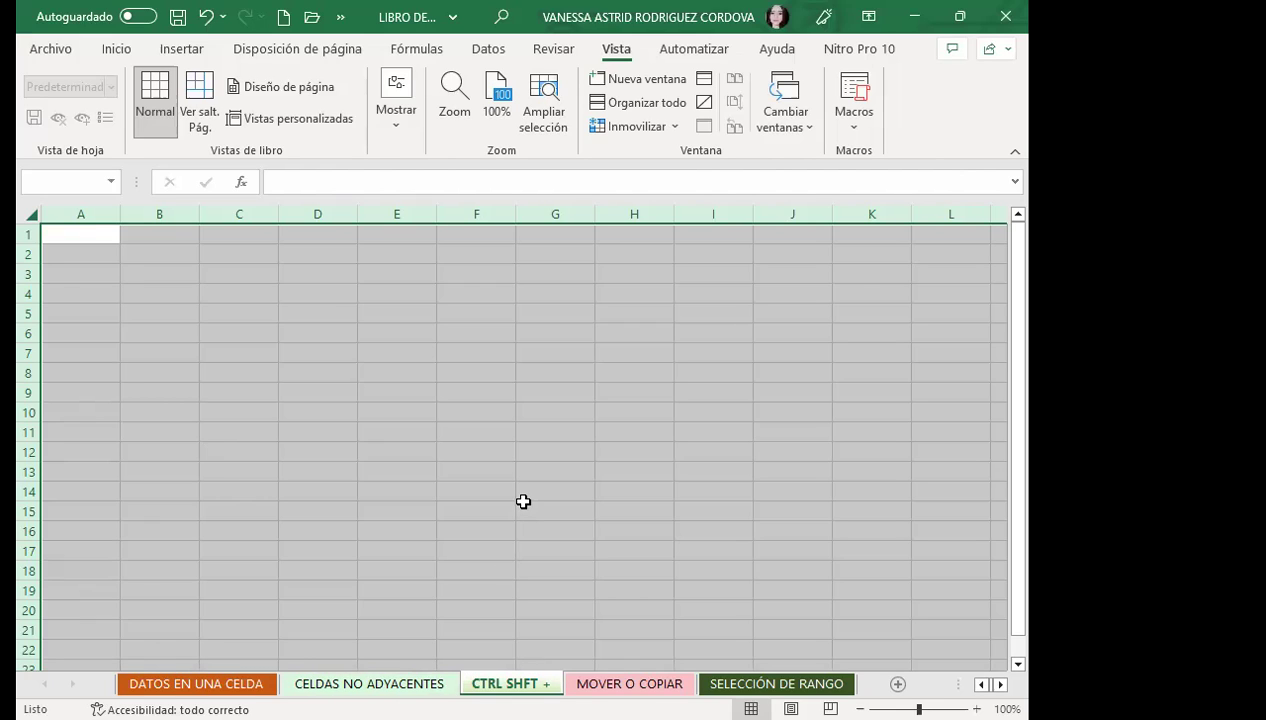
Select all from A1, move the active cell down to A3, and select all again.
{"action": "left_click", "coordinate": [392, 410]}
{"action": "left_click", "coordinate": [68, 234]}
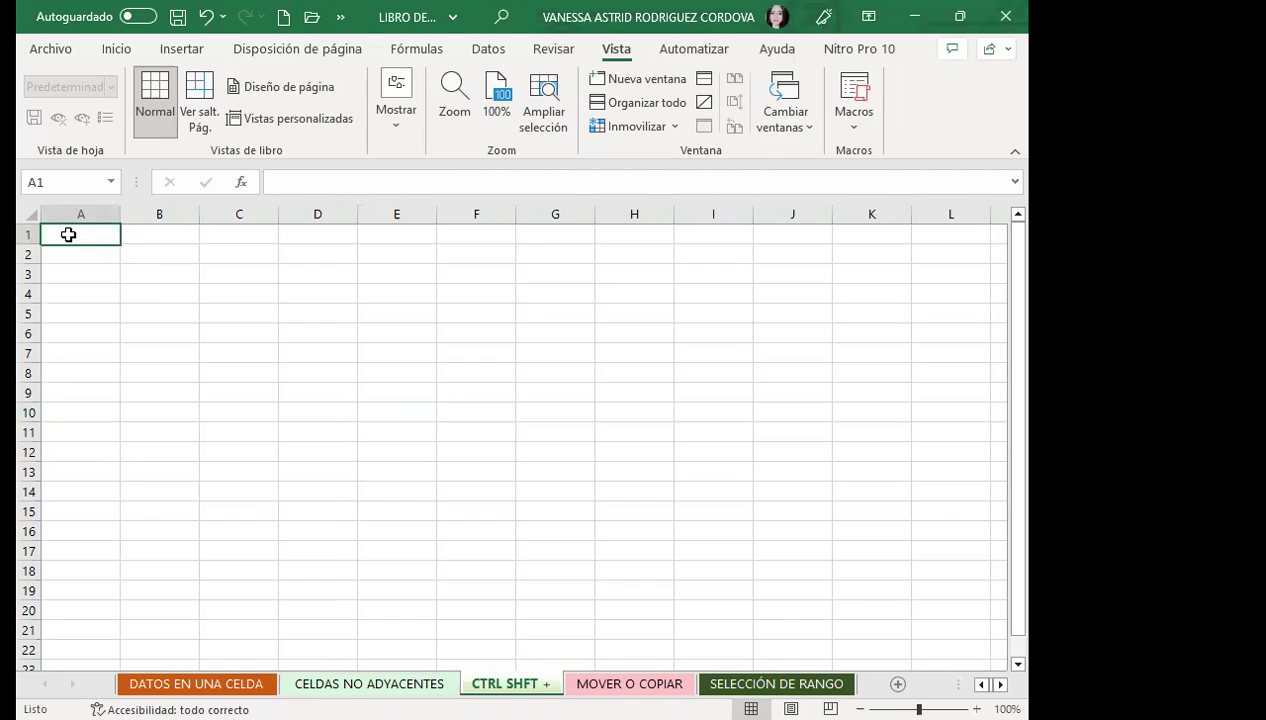
{"action": "key", "text": "ctrl+a"}
{"action": "key", "text": "Return"}
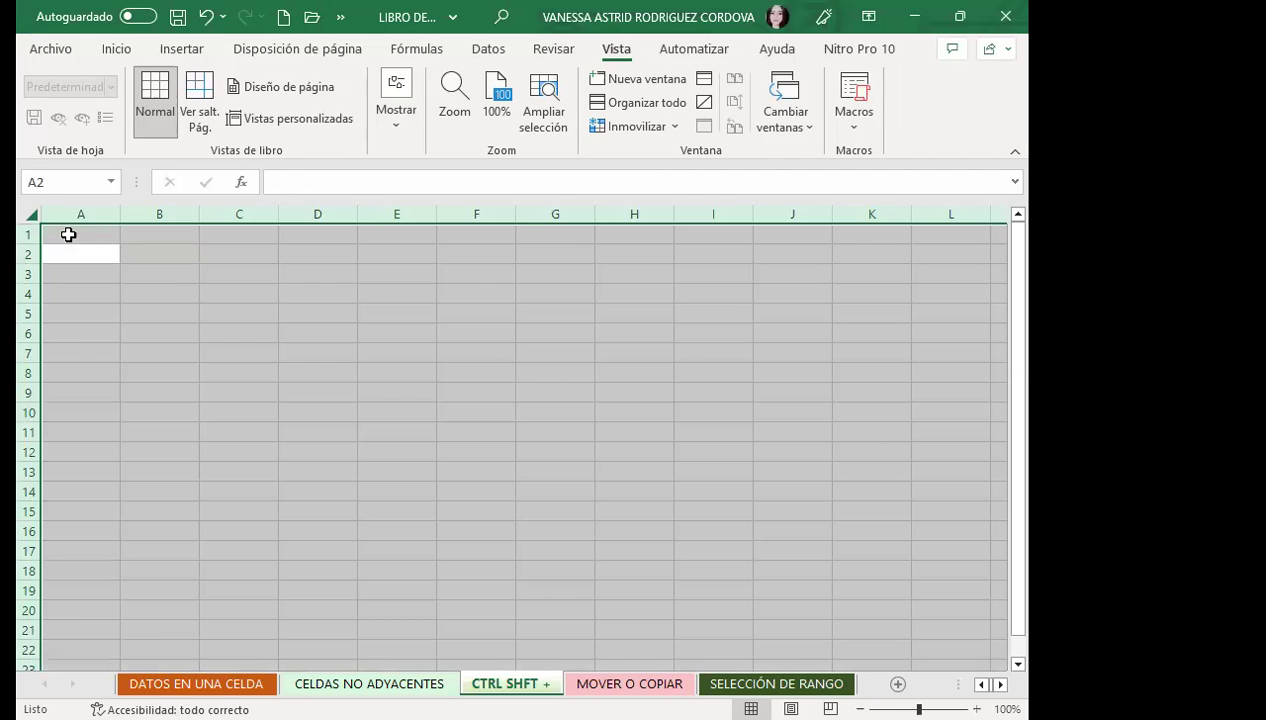
{"action": "key", "text": "Down"}
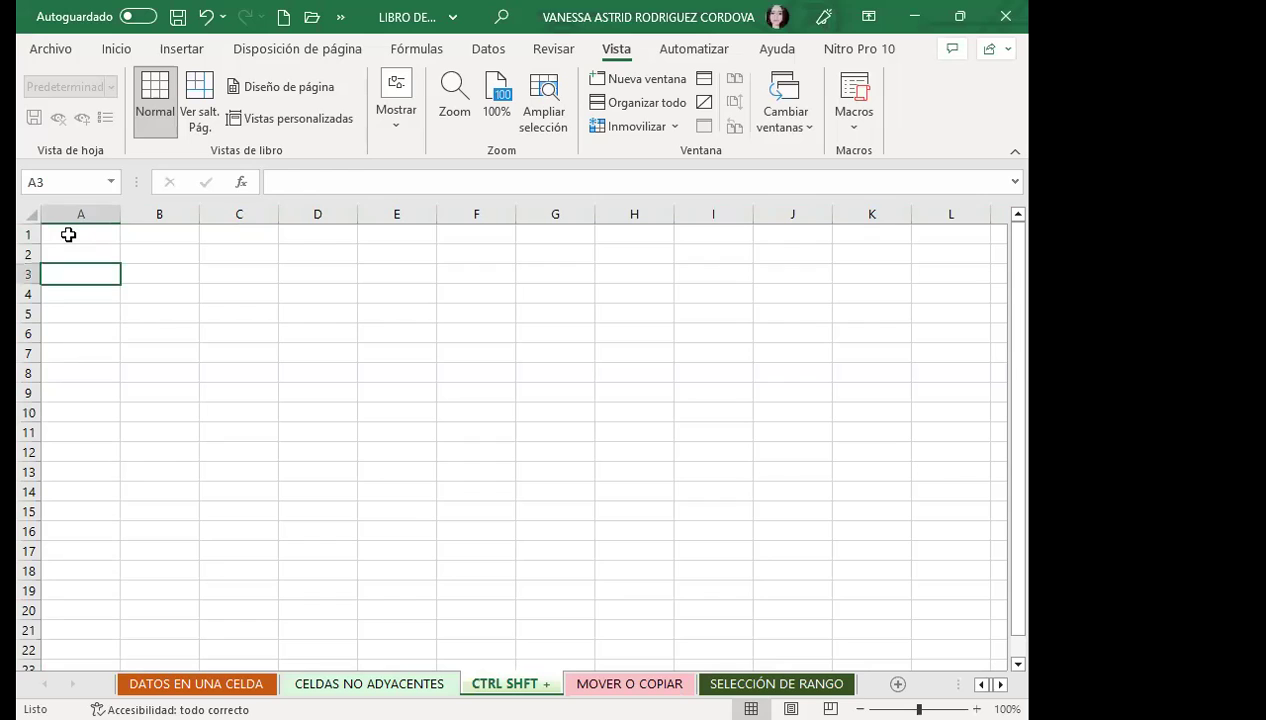
{"action": "key", "text": "ctrl+a"}
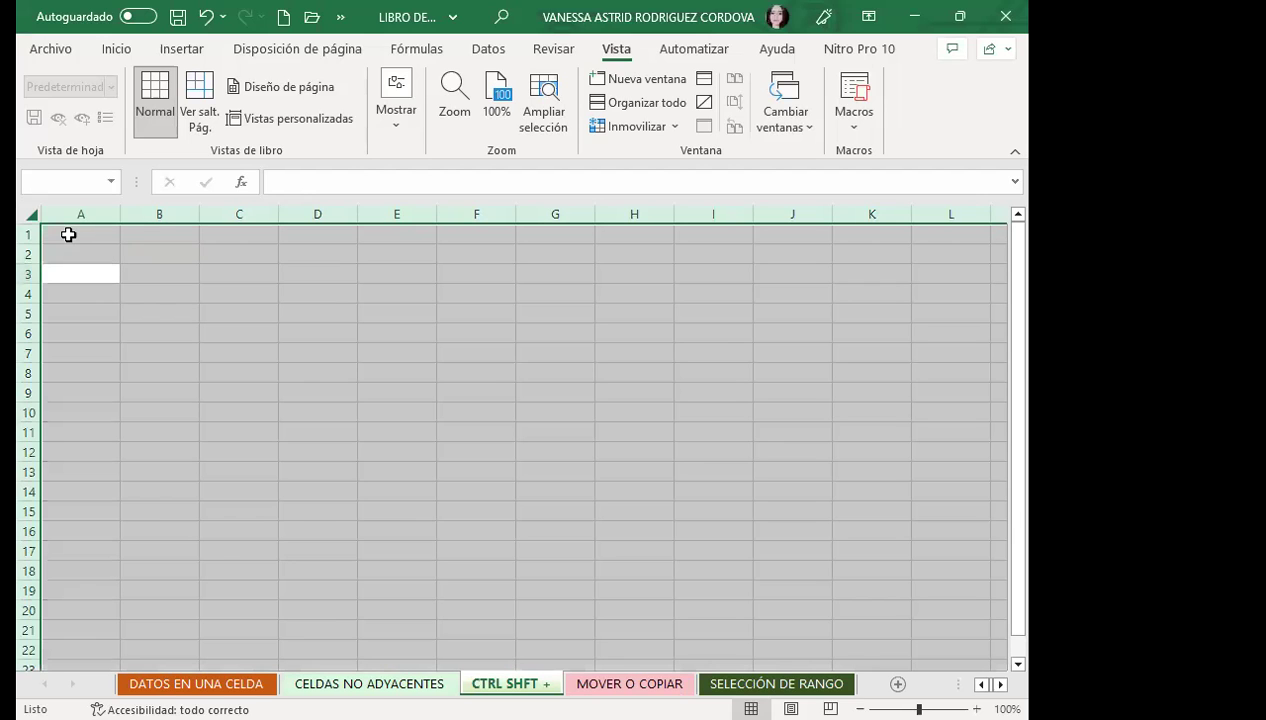
Select column G with Ctrl+Space, then the whole sheet with Ctrl+A, then cells A4 and G13.
{"action": "left_click", "coordinate": [539, 372]}
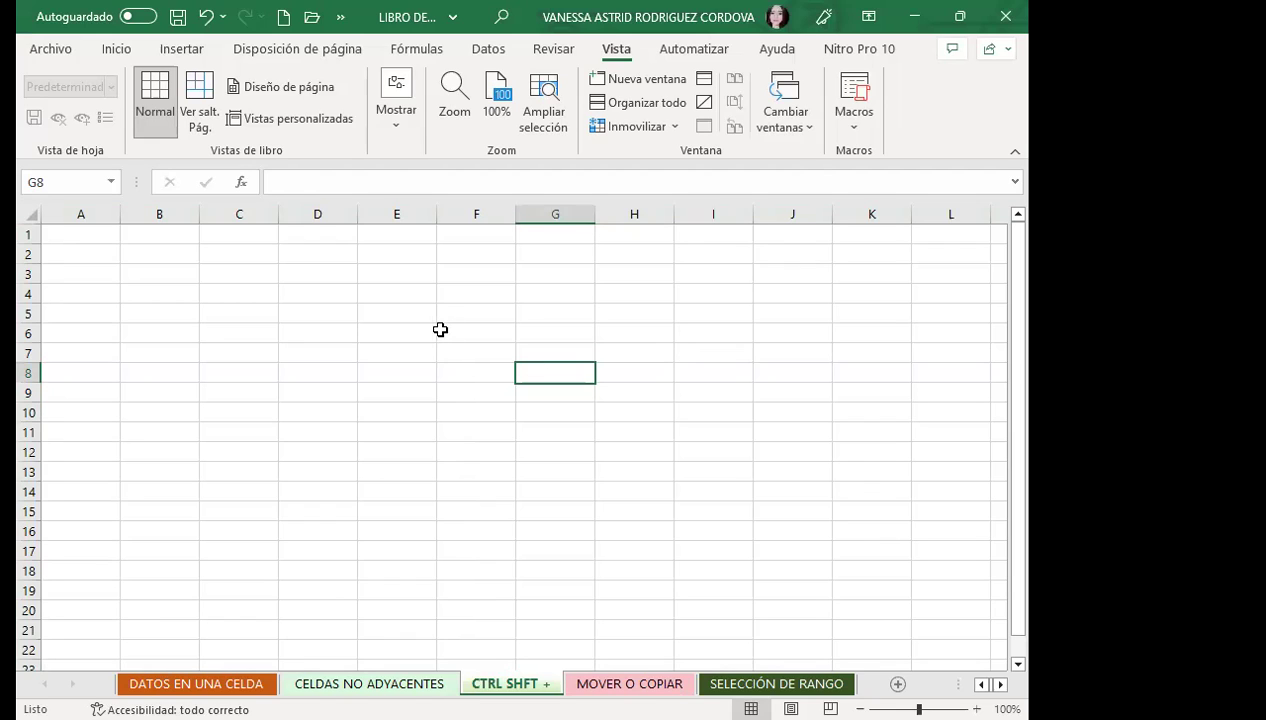
{"action": "key", "text": "ctrl+space"}
{"action": "left_click", "coordinate": [221, 348]}
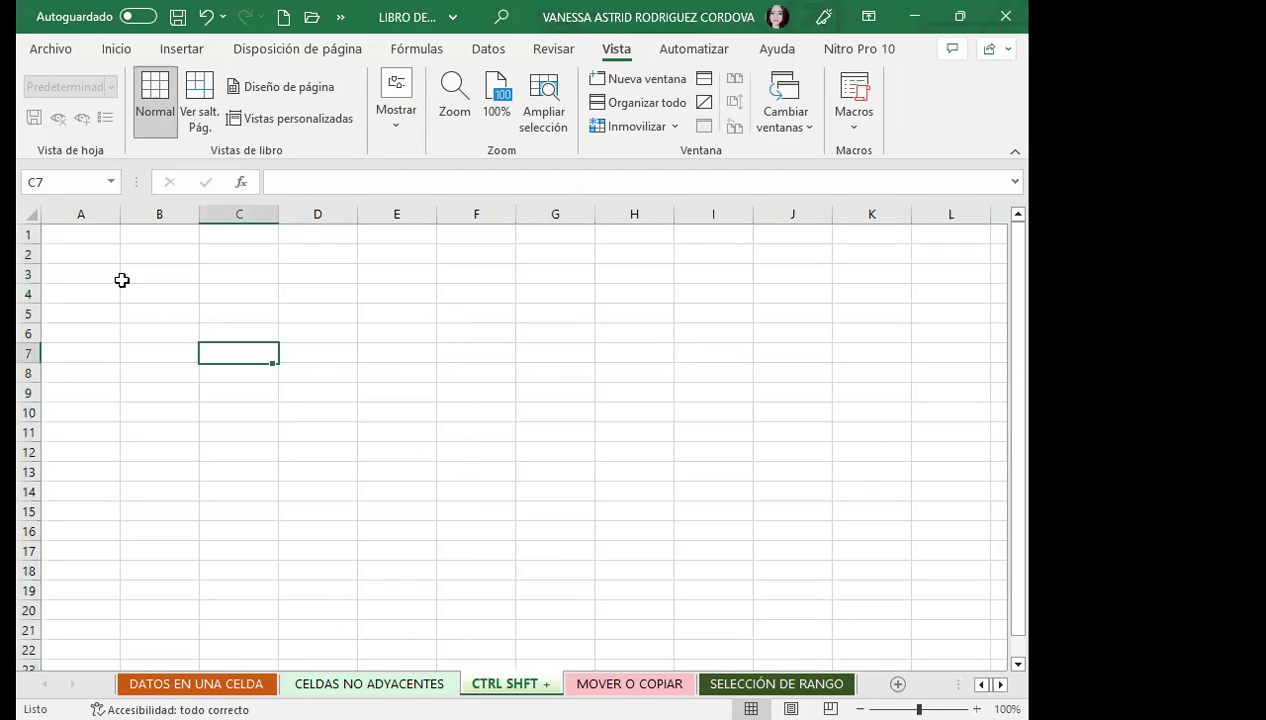
{"action": "left_click", "coordinate": [74, 234]}
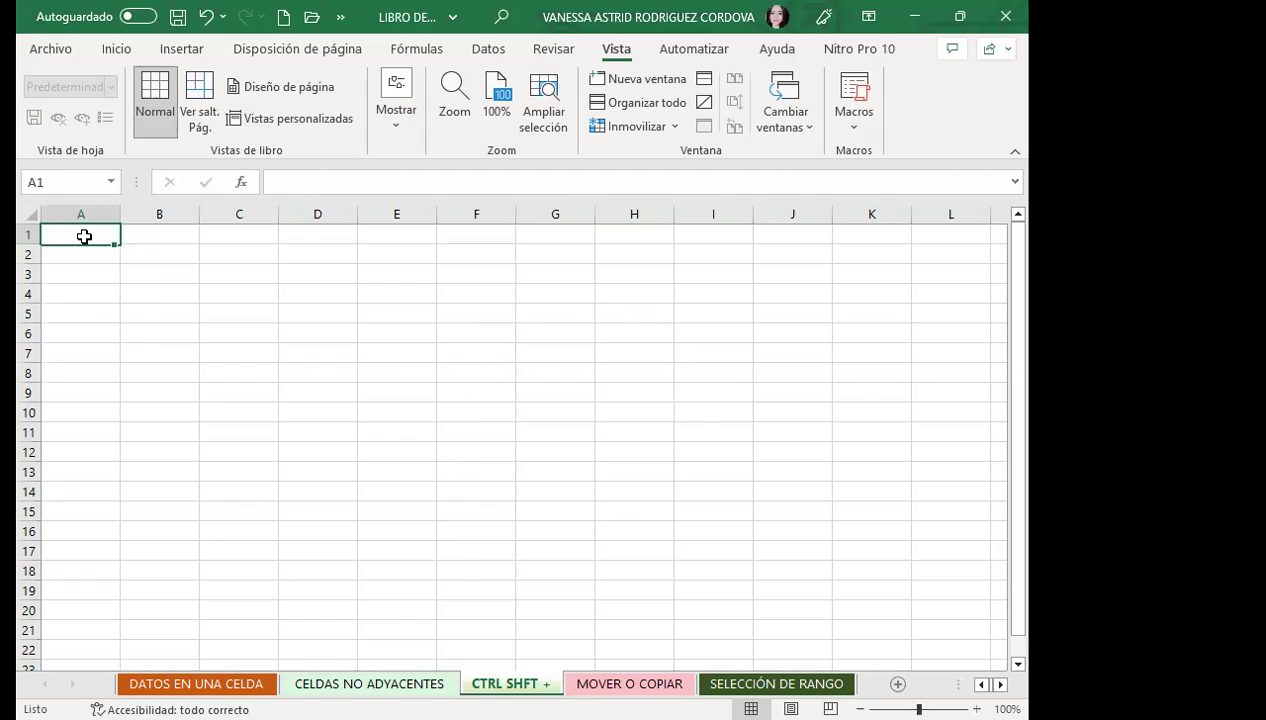
{"action": "key", "text": "ctrl+a"}
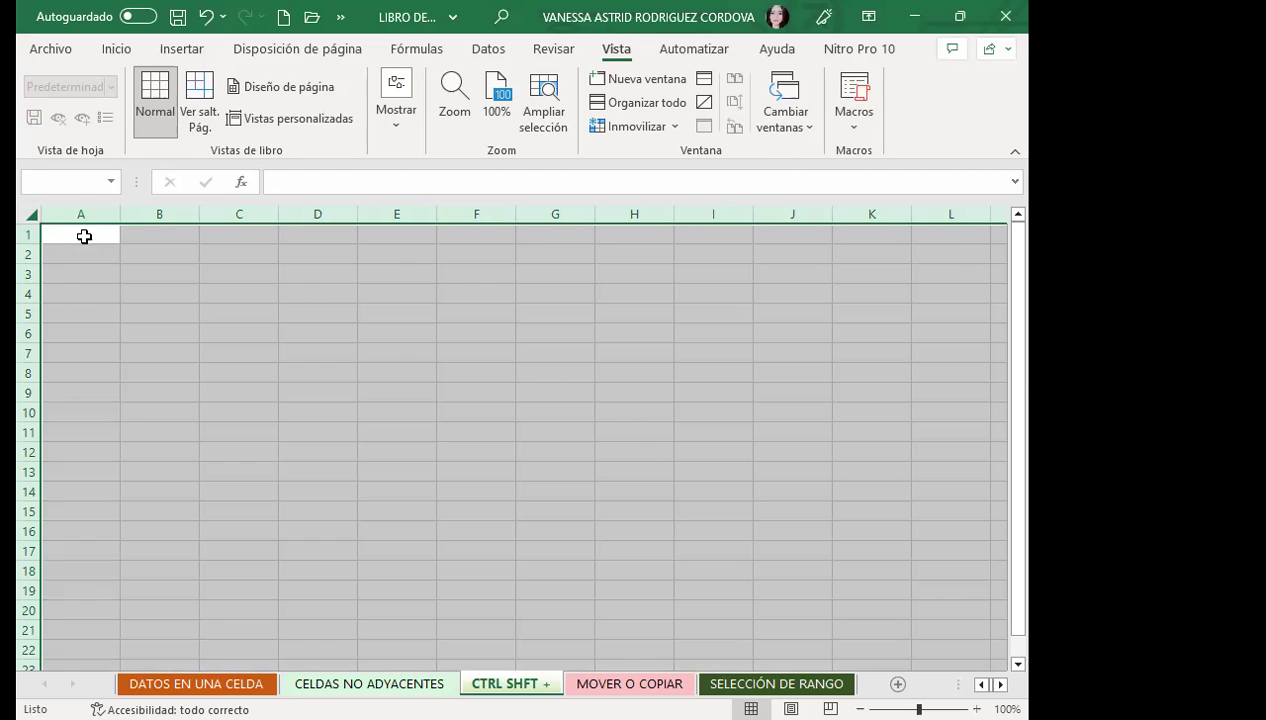
{"action": "left_click", "coordinate": [111, 287]}
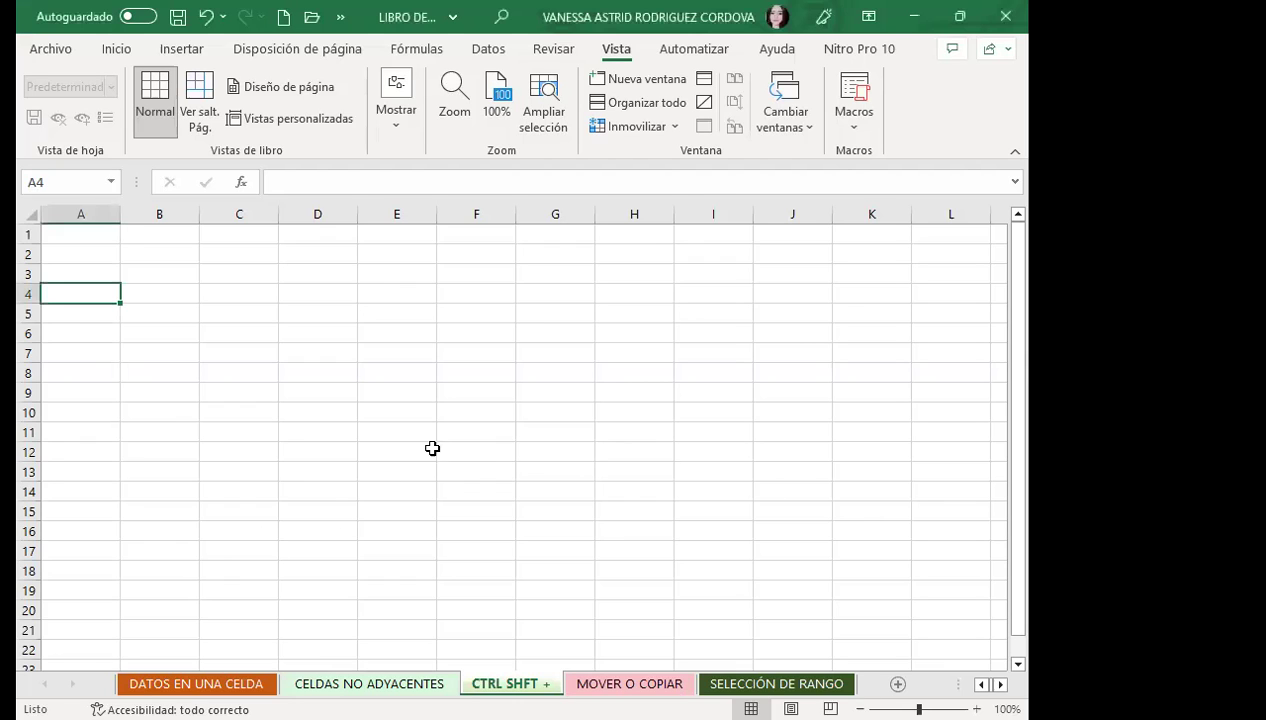
{"action": "left_click", "coordinate": [556, 470]}
On the MOVER O COPIAR sheet, select D4:H13, then pick cell E1 holding EL SALVADOR.
{"action": "left_click", "coordinate": [606, 683]}
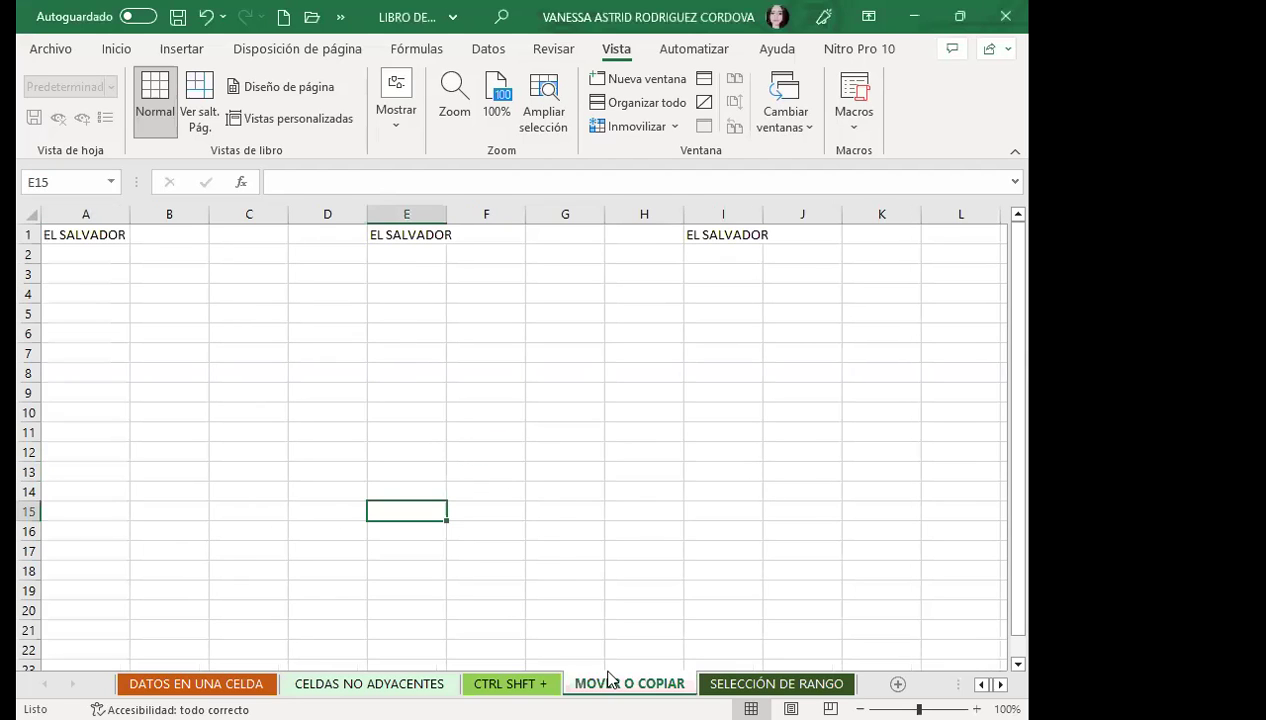
{"action": "left_click", "coordinate": [398, 416]}
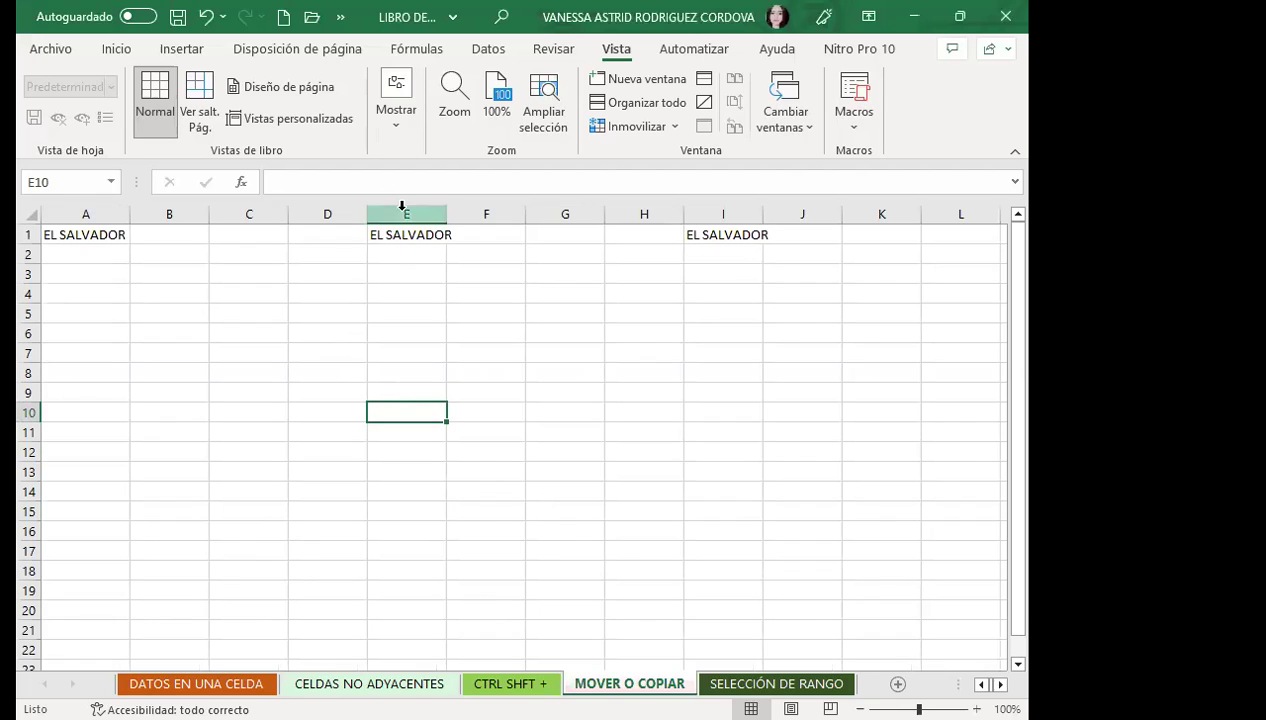
{"action": "left_click", "coordinate": [428, 308]}
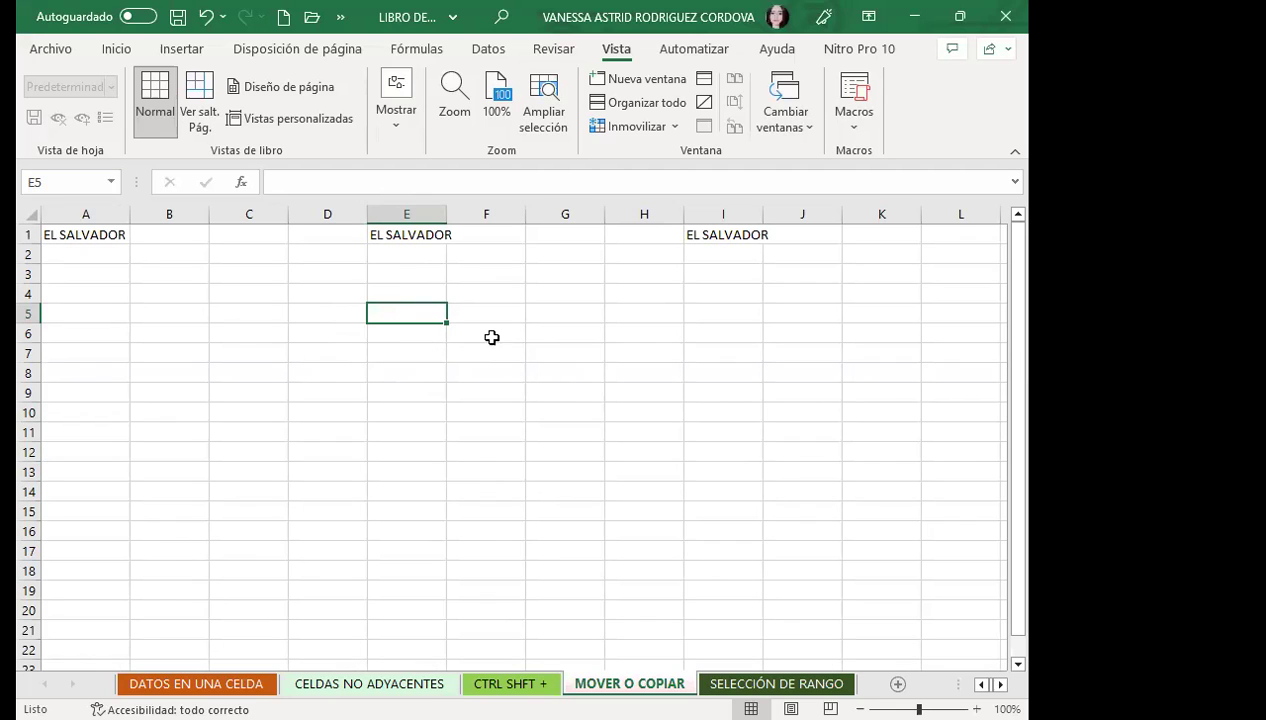
{"action": "left_click", "coordinate": [323, 294]}
{"action": "left_click_drag", "start_coordinate": [325, 306], "coordinate": [606, 466]}
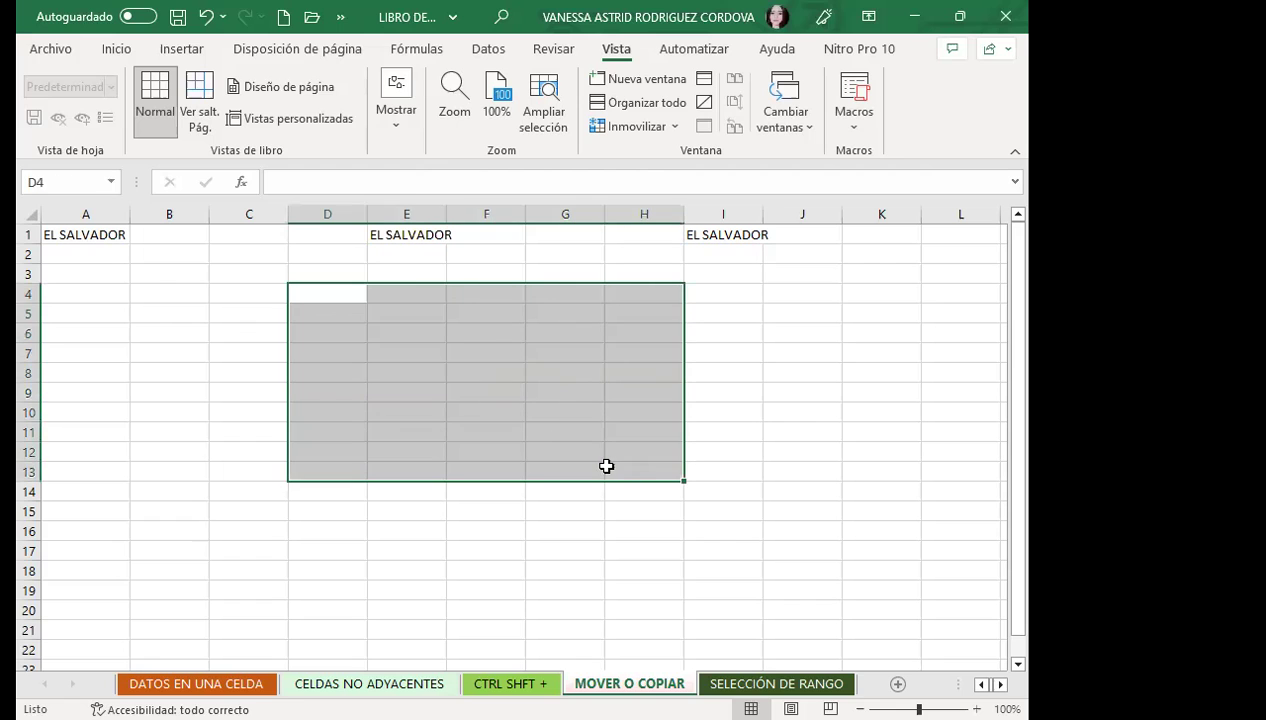
{"action": "left_click", "coordinate": [391, 411]}
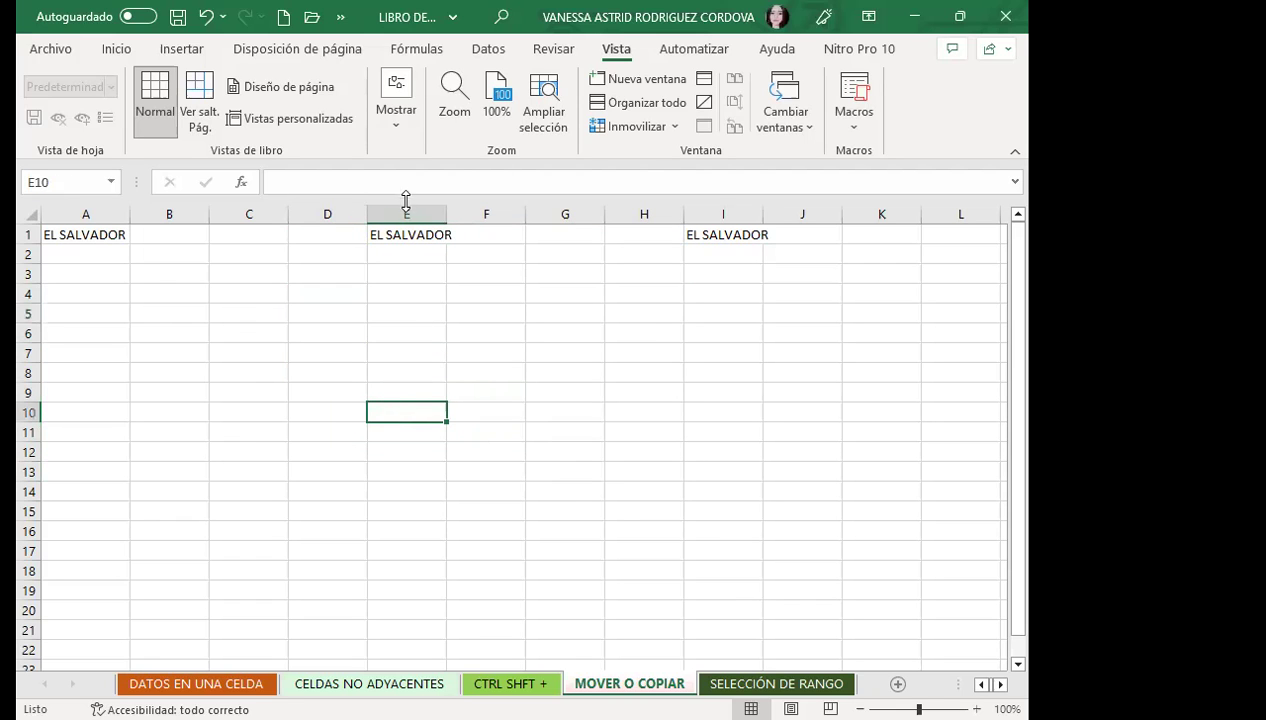
{"action": "left_click", "coordinate": [406, 238]}
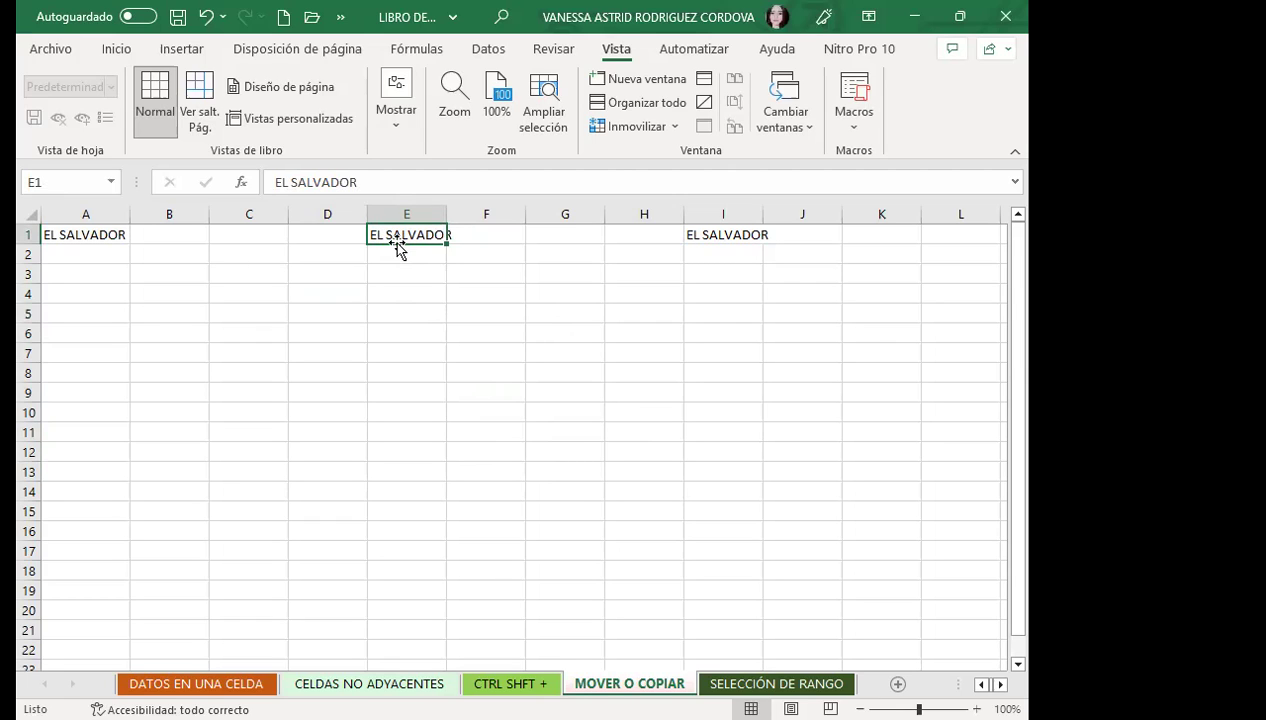
Move EL SALVADOR from E1 via H6 to D4, then fill it down to D16.
{"action": "mouse_move", "coordinate": [394, 239]}
{"action": "left_mouse_down"}
{"action": "mouse_move", "coordinate": [411, 270]}
{"action": "mouse_move", "coordinate": [651, 337]}
{"action": "left_mouse_up"}
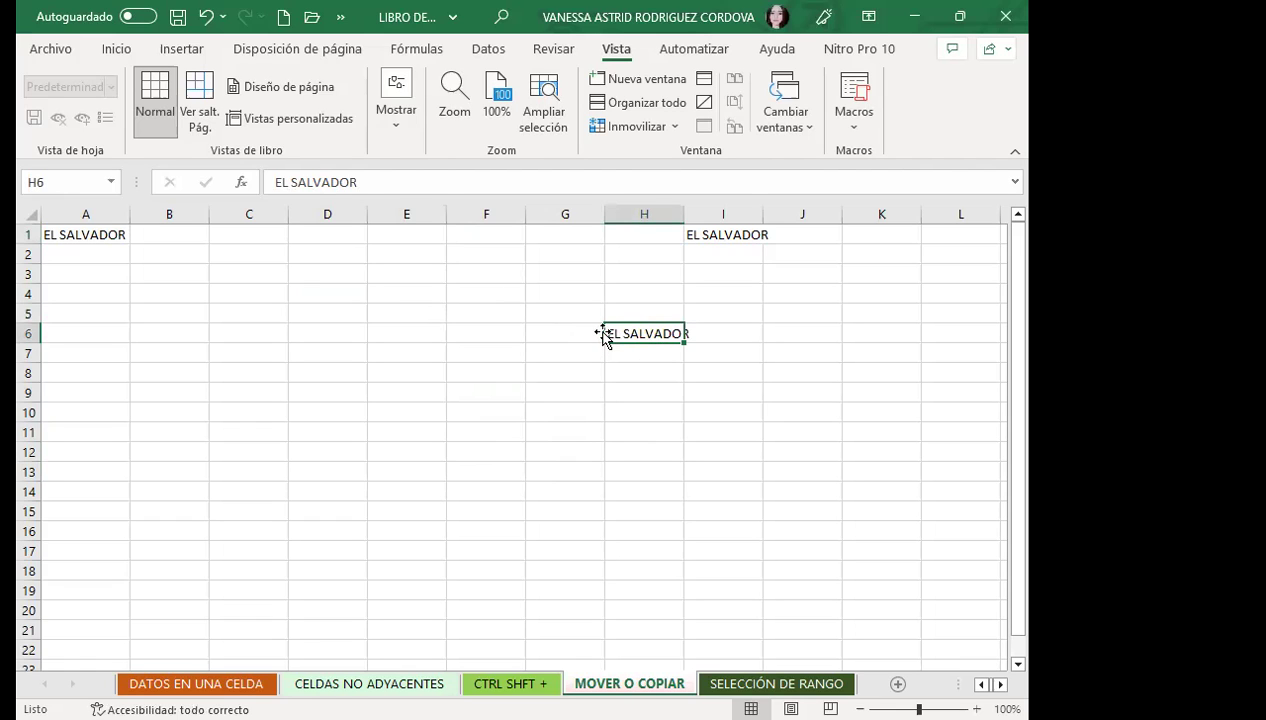
{"action": "left_click_drag", "start_coordinate": [606, 336], "coordinate": [355, 296]}
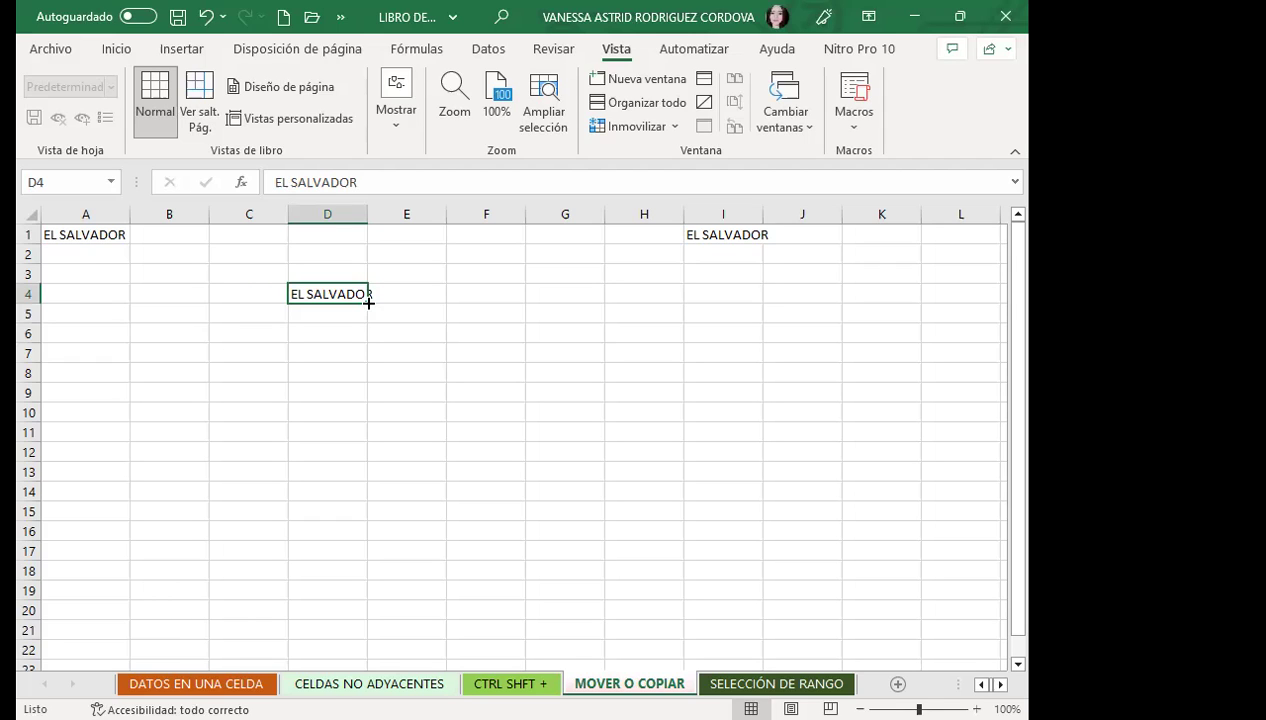
{"action": "left_click_drag", "start_coordinate": [369, 302], "coordinate": [340, 540]}
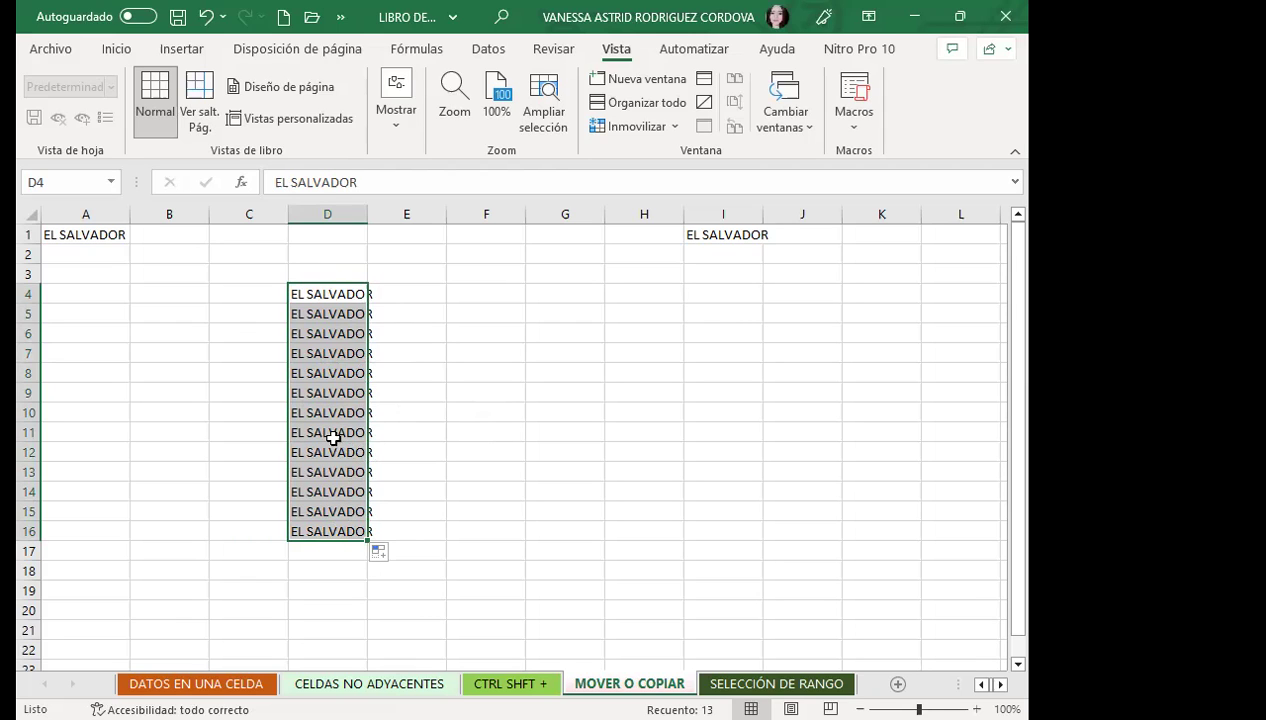
Select D4:D16 and autofit column D to fit EL SALVADOR.
{"action": "left_click_drag", "start_coordinate": [408, 511], "coordinate": [410, 495]}
{"action": "left_click_drag", "start_coordinate": [319, 291], "coordinate": [295, 530]}
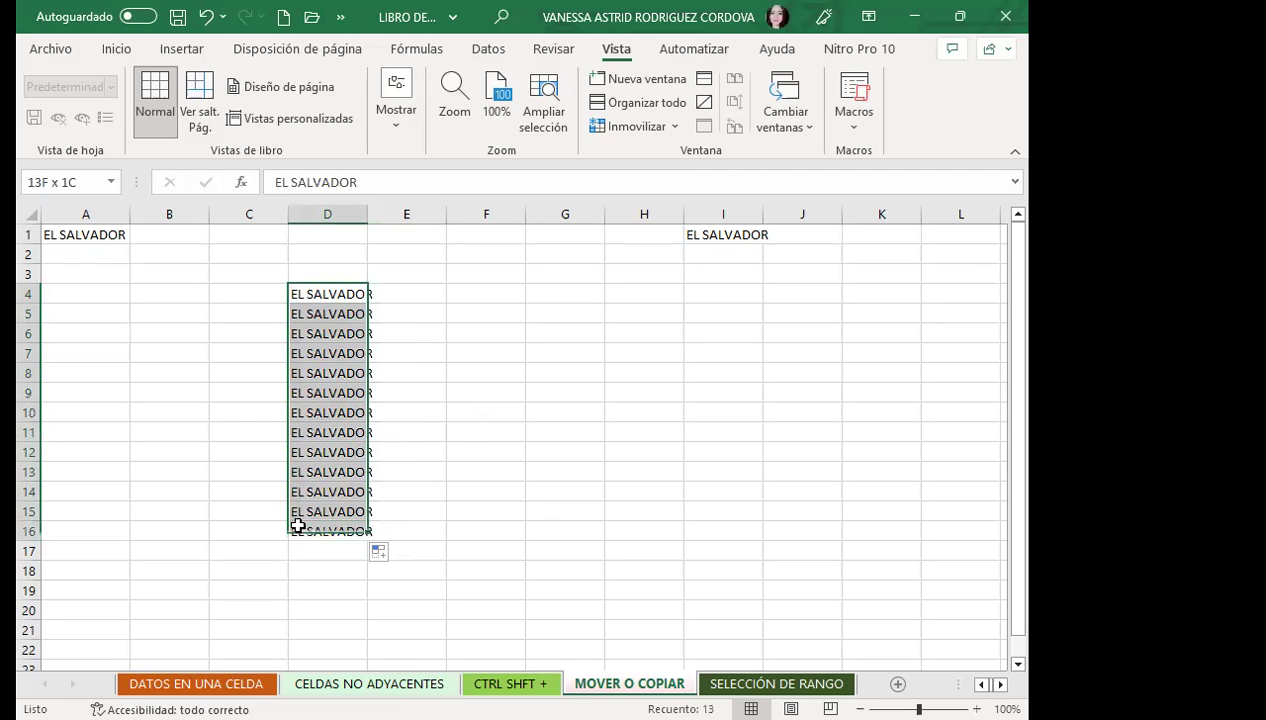
{"action": "double_click", "coordinate": [368, 218]}
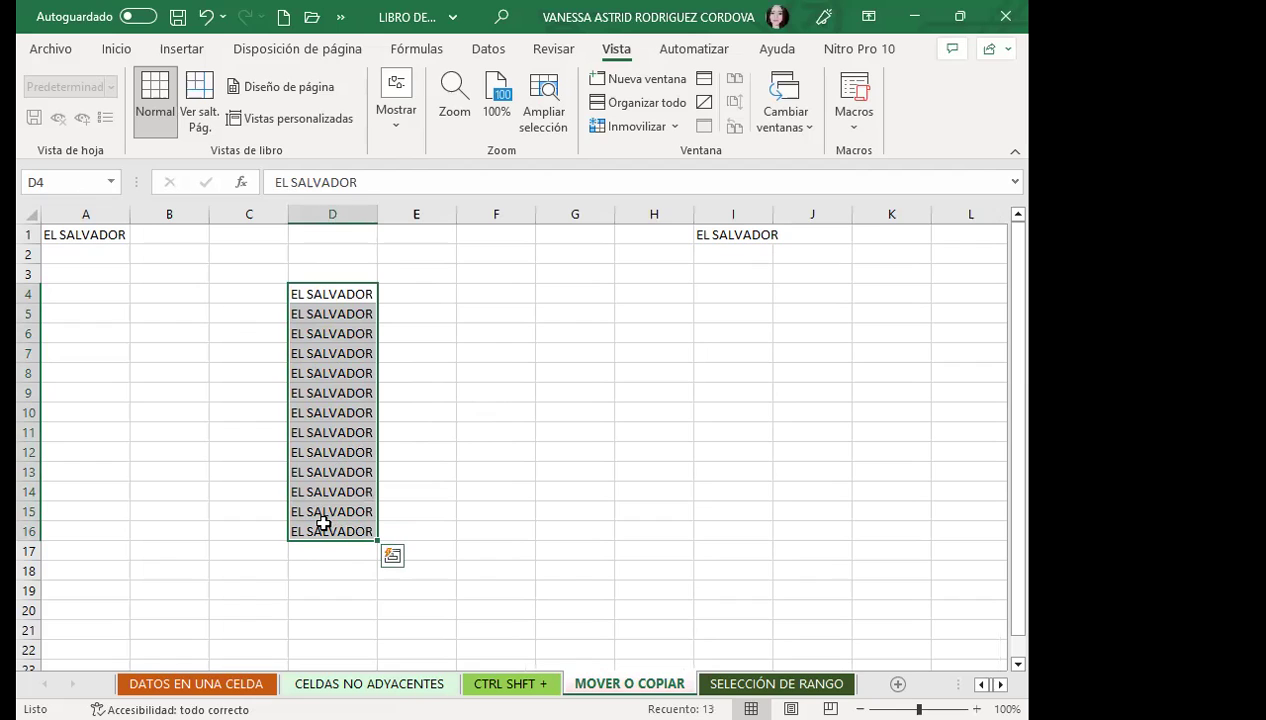
Move the EL SALVADOR column to column G, then to B3:B15.
{"action": "left_click_drag", "start_coordinate": [371, 391], "coordinate": [545, 390]}
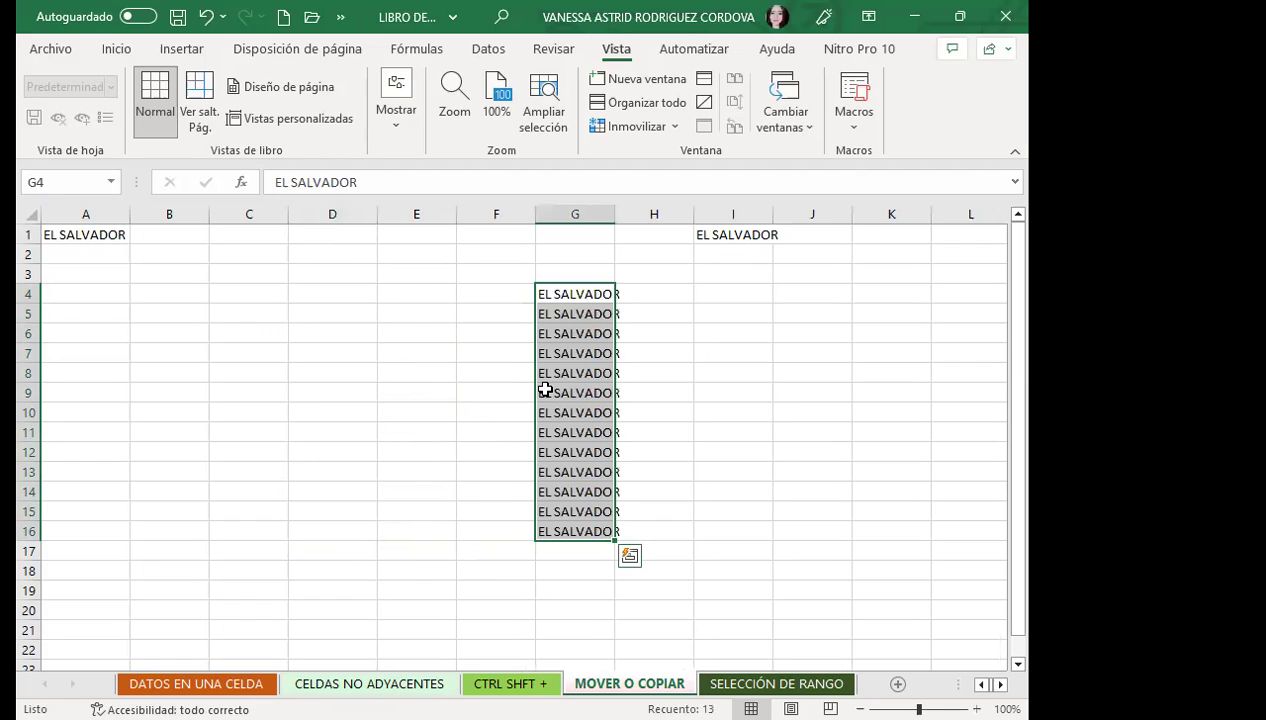
{"action": "left_click", "coordinate": [734, 233]}
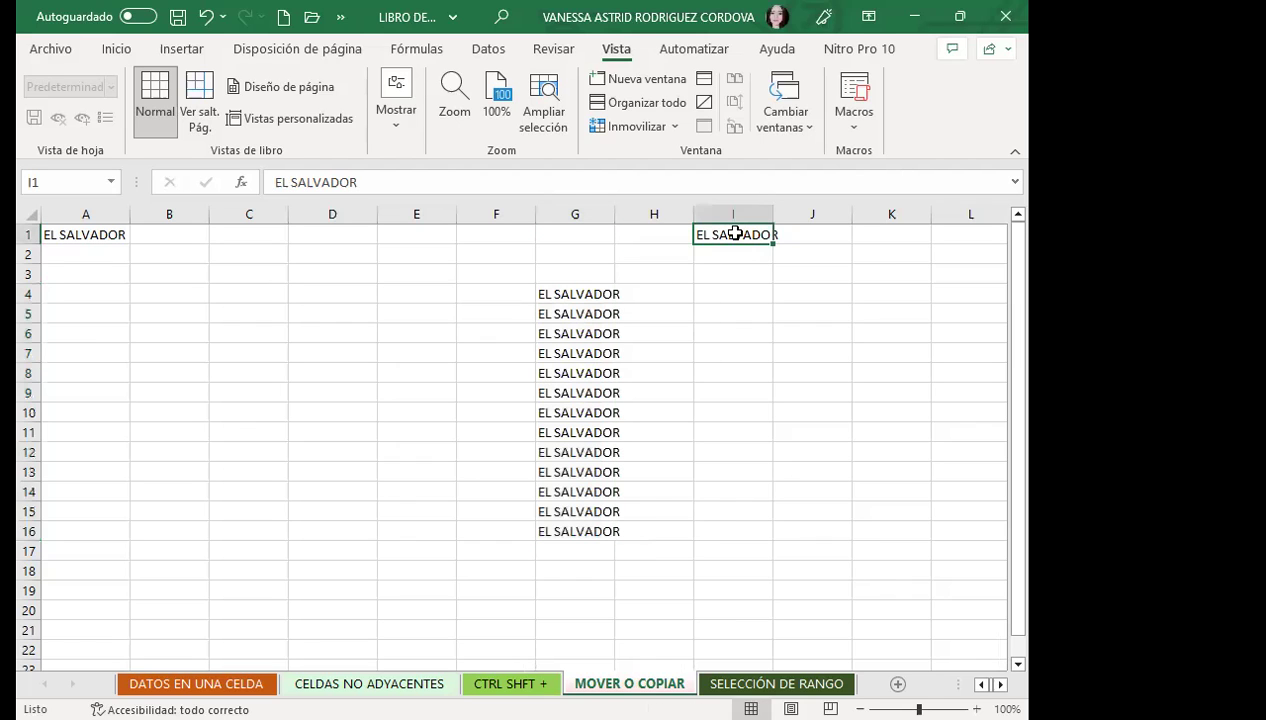
{"action": "left_click_drag", "start_coordinate": [545, 292], "coordinate": [545, 551]}
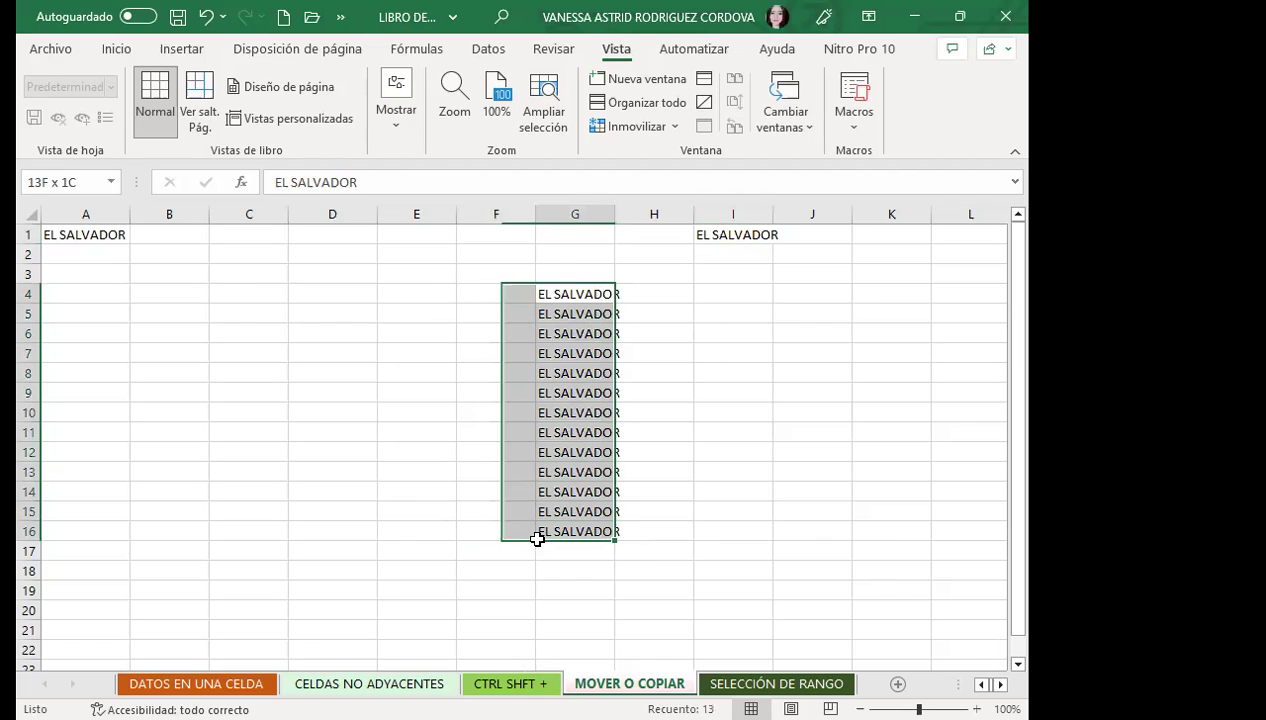
{"action": "mouse_move", "coordinate": [539, 449]}
{"action": "left_mouse_down"}
{"action": "mouse_move", "coordinate": [241, 382]}
{"action": "mouse_move", "coordinate": [175, 417]}
{"action": "left_mouse_up"}
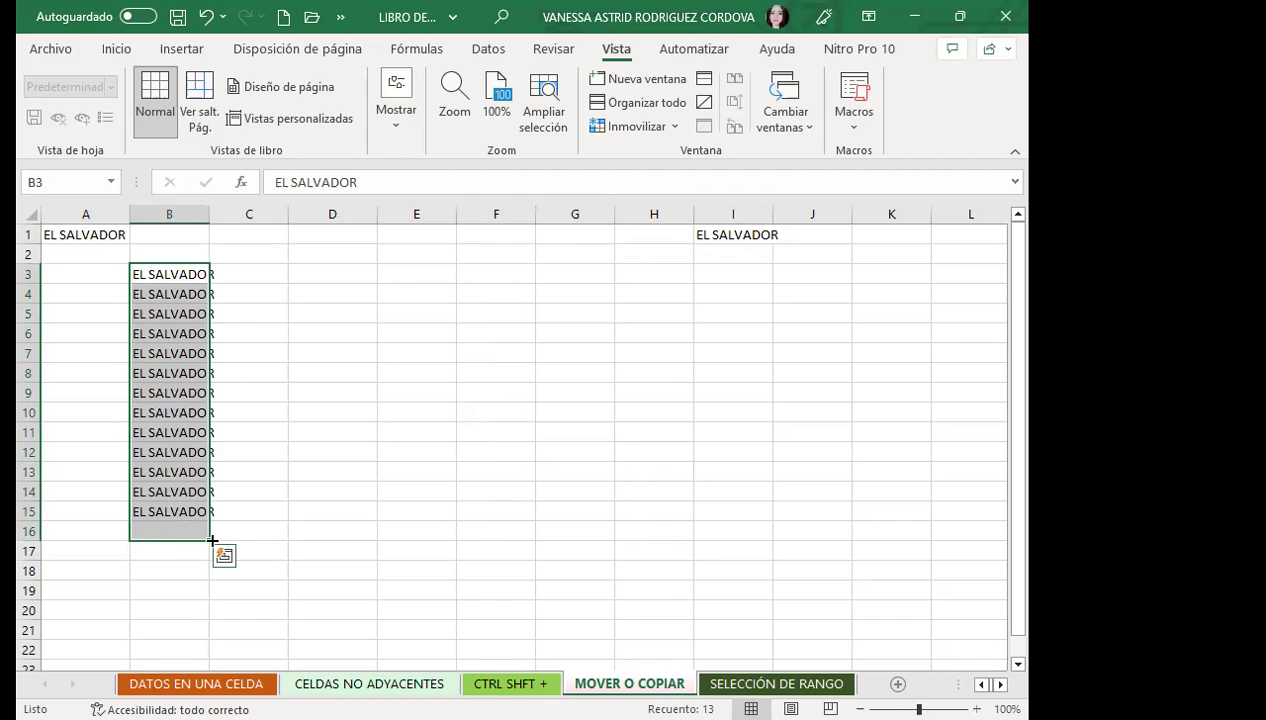
Fill EL SALVADOR across columns C to E, undoing an accidental move to G–J.
{"action": "left_click_drag", "start_coordinate": [212, 540], "coordinate": [466, 530]}
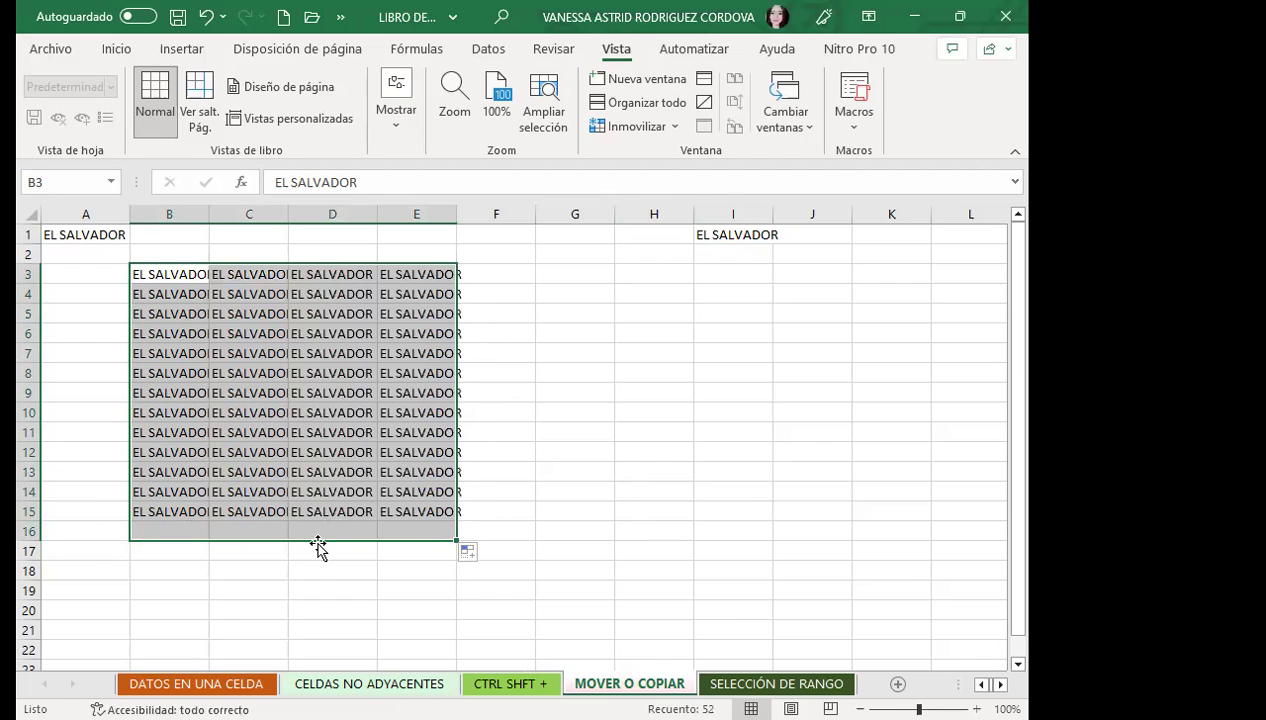
{"action": "left_click_drag", "start_coordinate": [330, 550], "coordinate": [720, 552]}
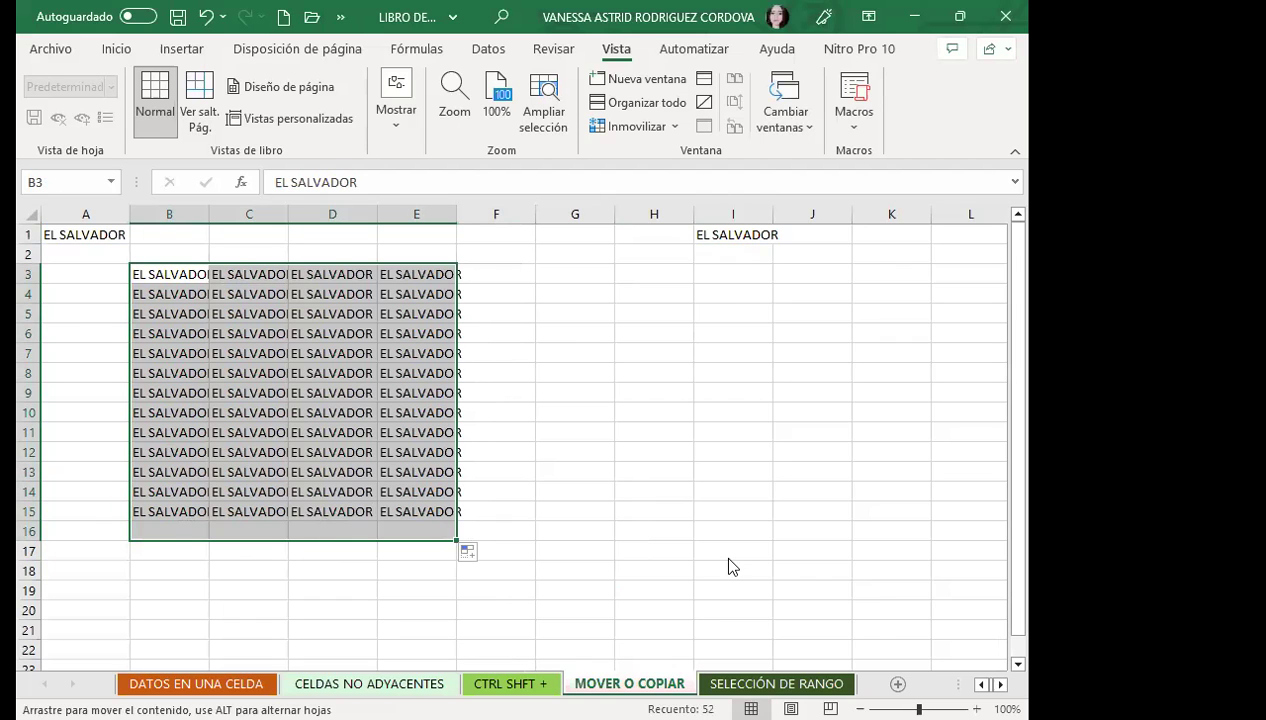
{"action": "key", "text": "ctrl+z"}
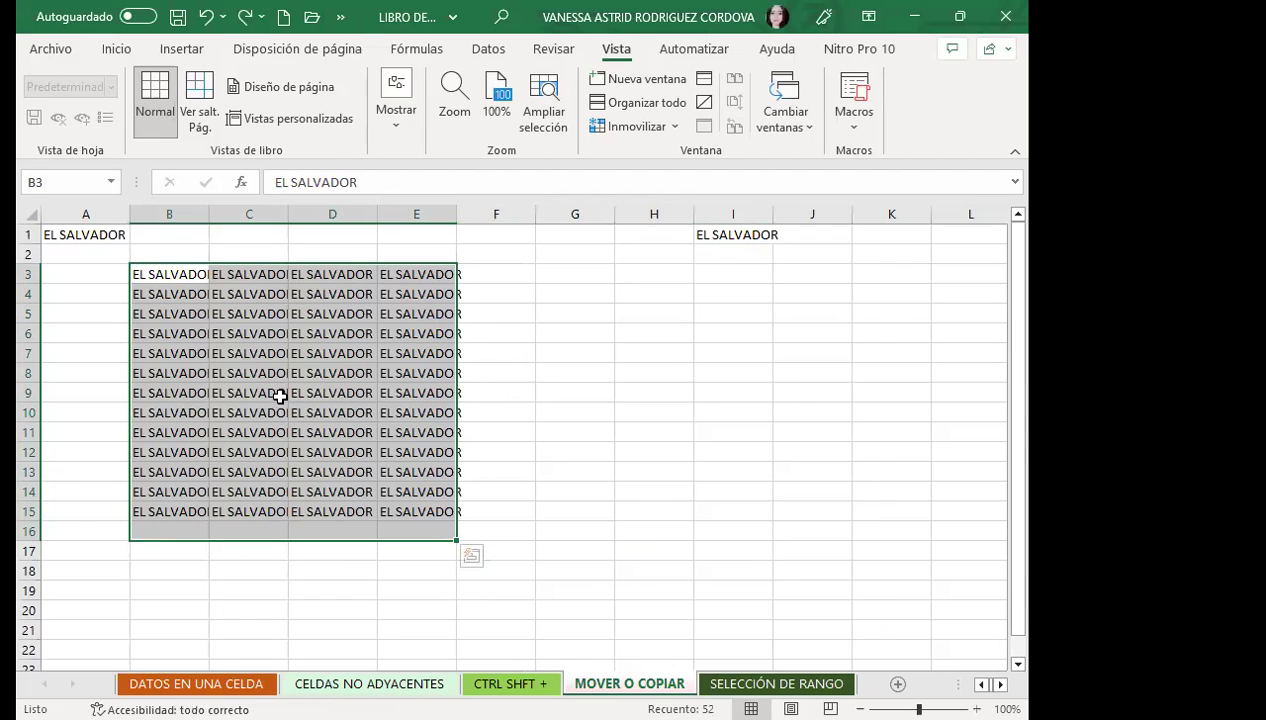
Reselect the B3:E15 block and start dragging it down the sheet.
{"action": "mouse_move", "coordinate": [170, 276]}
{"action": "left_mouse_down"}
{"action": "mouse_move", "coordinate": [365, 314]}
{"action": "mouse_move", "coordinate": [446, 509]}
{"action": "left_mouse_up"}
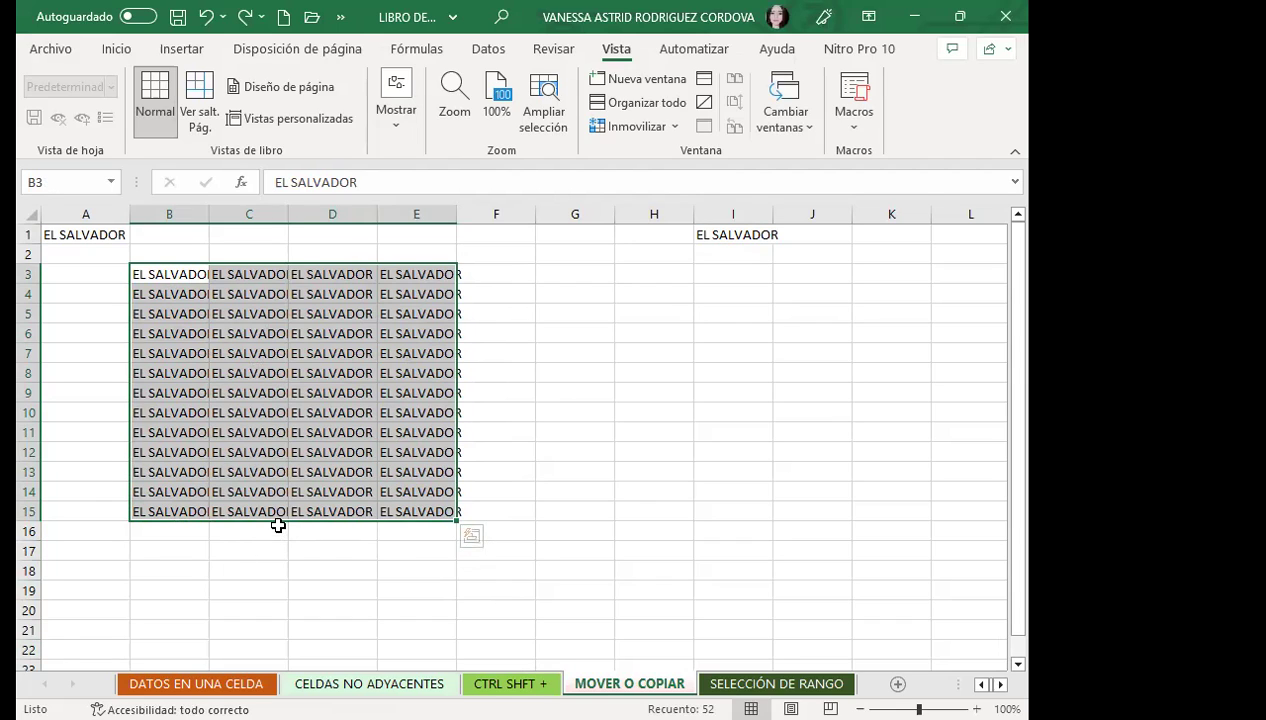
{"action": "mouse_move", "coordinate": [273, 527]}
{"action": "left_mouse_down"}
{"action": "mouse_move", "coordinate": [243, 681]}
{"action": "mouse_move", "coordinate": [256, 688]}
{"action": "mouse_move", "coordinate": [252, 543]}
{"action": "left_mouse_up"}
{"action": "scroll", "coordinate": [253, 552], "scroll_direction": "down", "scroll_amount": 6}
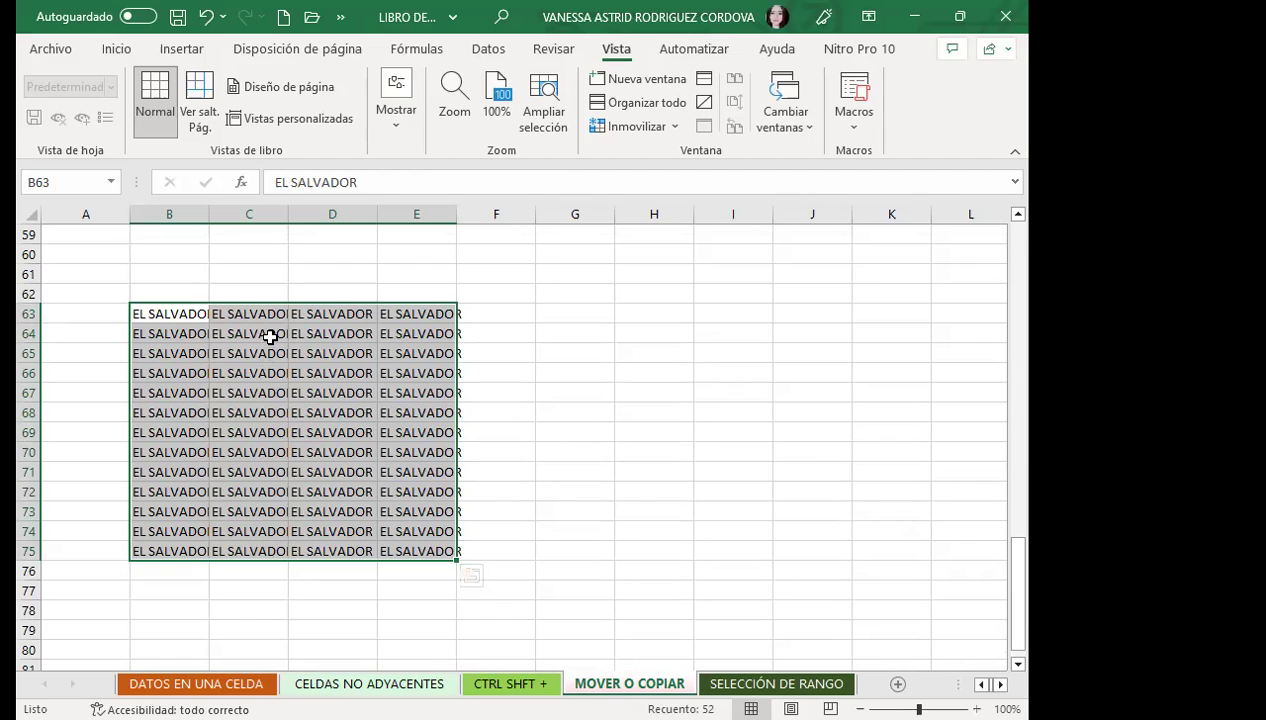
Drop the EL SALVADOR block at B4:E16, then move it to E3:H15.
{"action": "mouse_move", "coordinate": [268, 303]}
{"action": "left_mouse_down"}
{"action": "mouse_move", "coordinate": [292, 112]}
{"action": "mouse_move", "coordinate": [272, 372]}
{"action": "mouse_move", "coordinate": [285, 296]}
{"action": "left_mouse_up"}
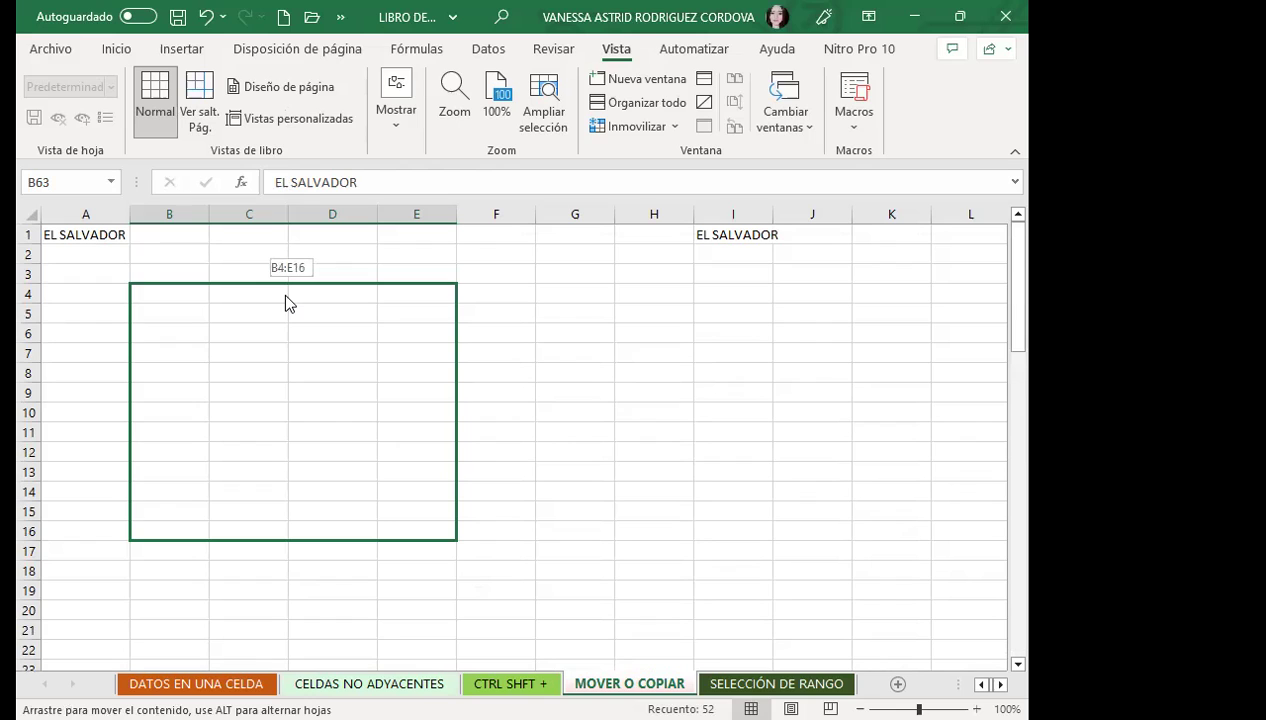
{"action": "left_click_drag", "start_coordinate": [285, 296], "coordinate": [285, 294]}
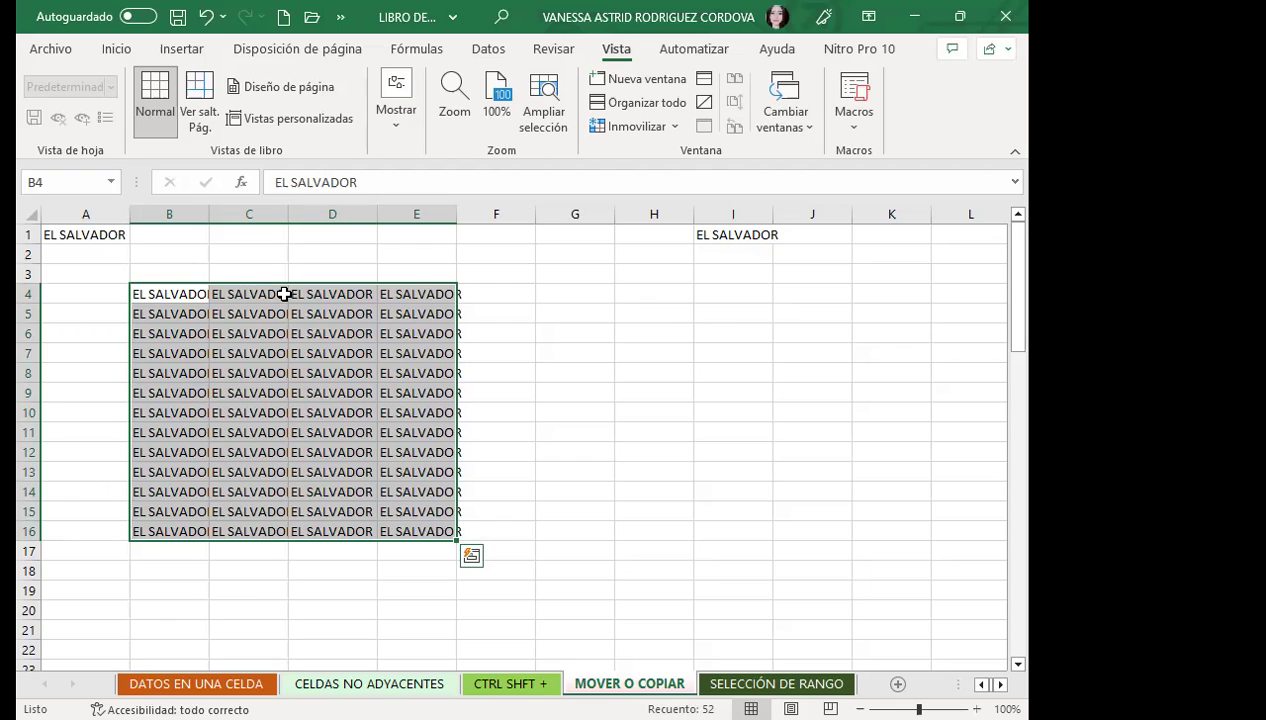
{"action": "mouse_move", "coordinate": [265, 541]}
{"action": "left_mouse_down"}
{"action": "mouse_move", "coordinate": [270, 565]}
{"action": "mouse_move", "coordinate": [501, 500]}
{"action": "left_mouse_up"}
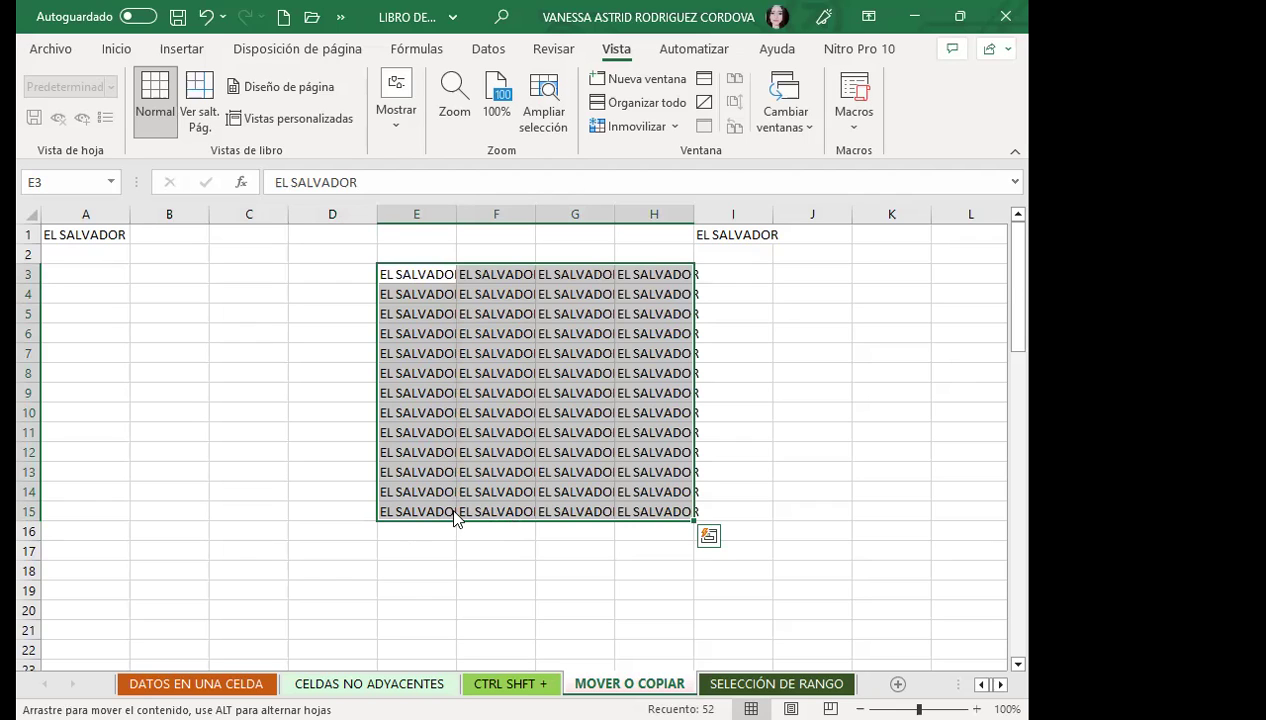
Drag the EL SALVADOR block down so it occupies D20:G32.
{"action": "left_click_drag", "start_coordinate": [455, 517], "coordinate": [416, 541]}
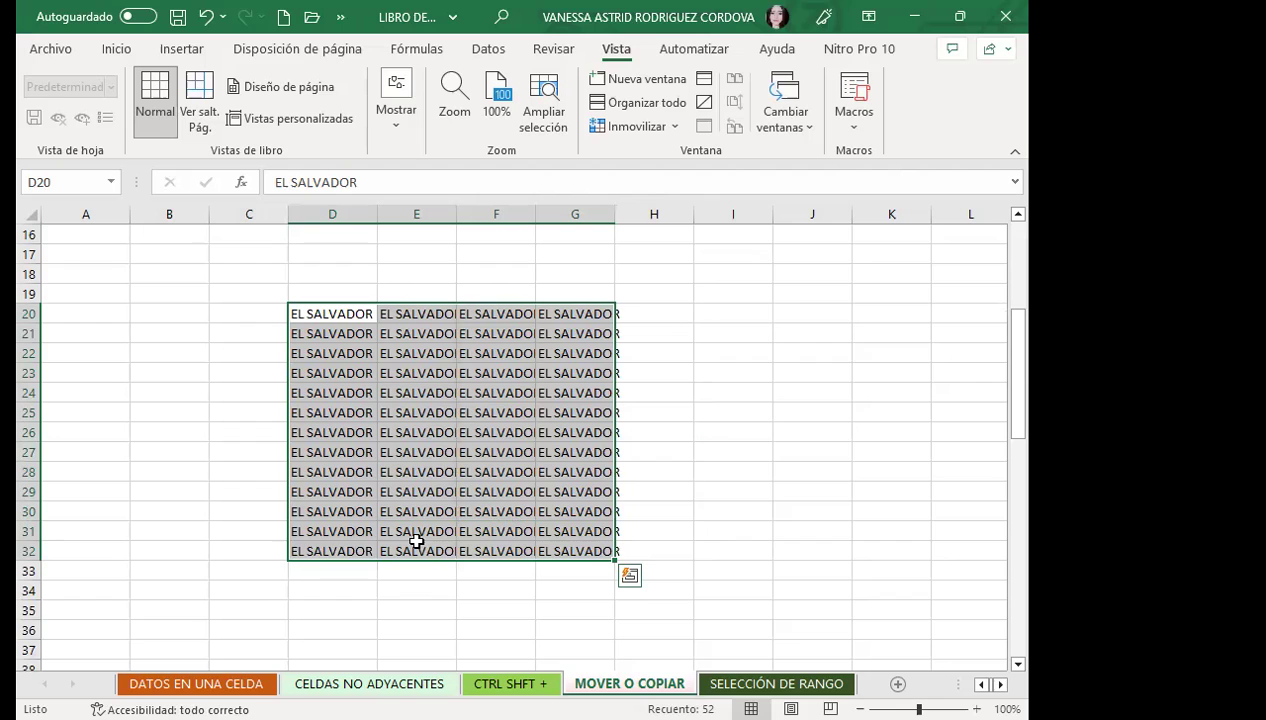
{"action": "scroll", "coordinate": [430, 515], "scroll_direction": "up", "scroll_amount": 5}
{"action": "scroll", "coordinate": [600, 525], "scroll_direction": "down", "scroll_amount": 2}
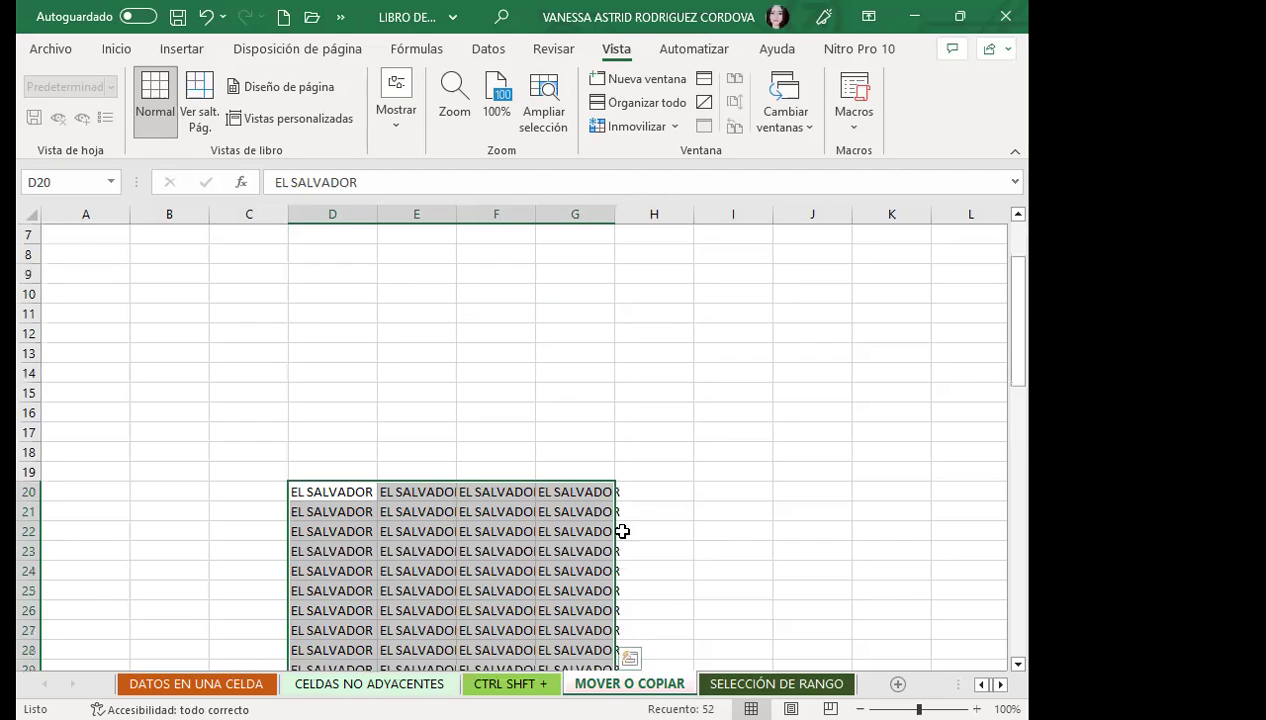
{"action": "scroll", "coordinate": [569, 516], "scroll_direction": "down", "scroll_amount": 2}
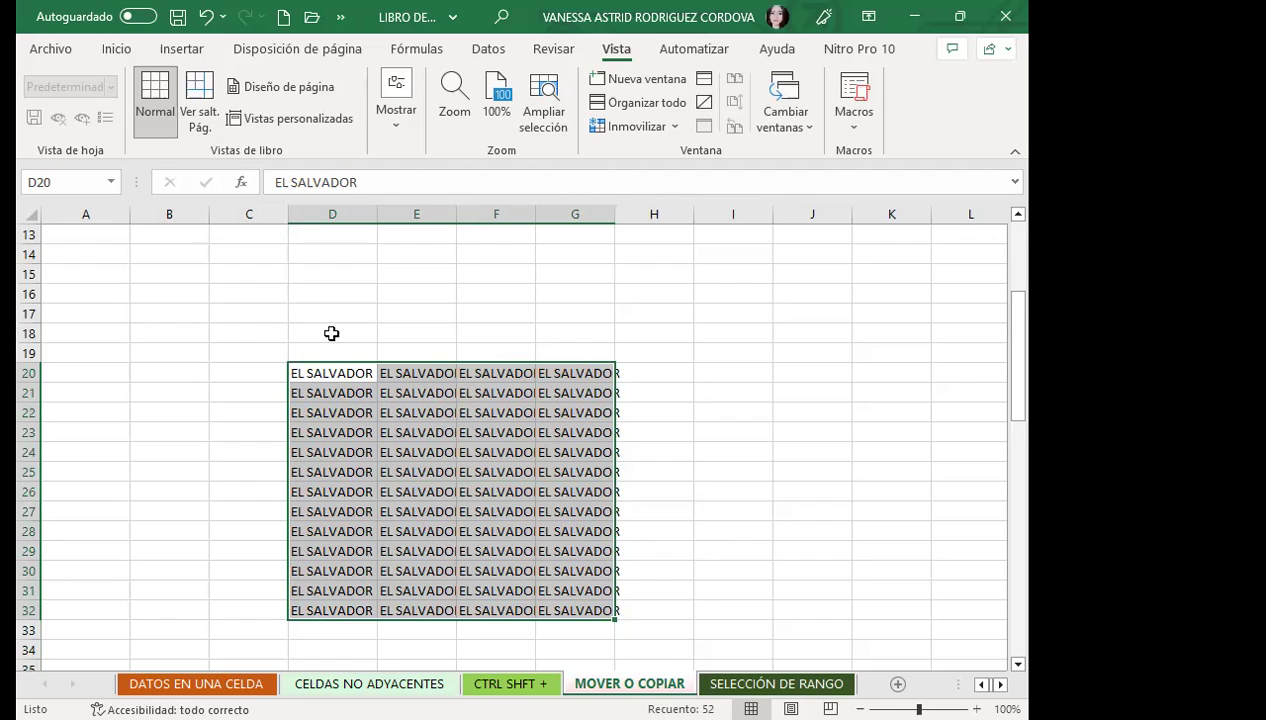
{"action": "scroll", "coordinate": [315, 323], "scroll_direction": "down", "scroll_amount": 1}
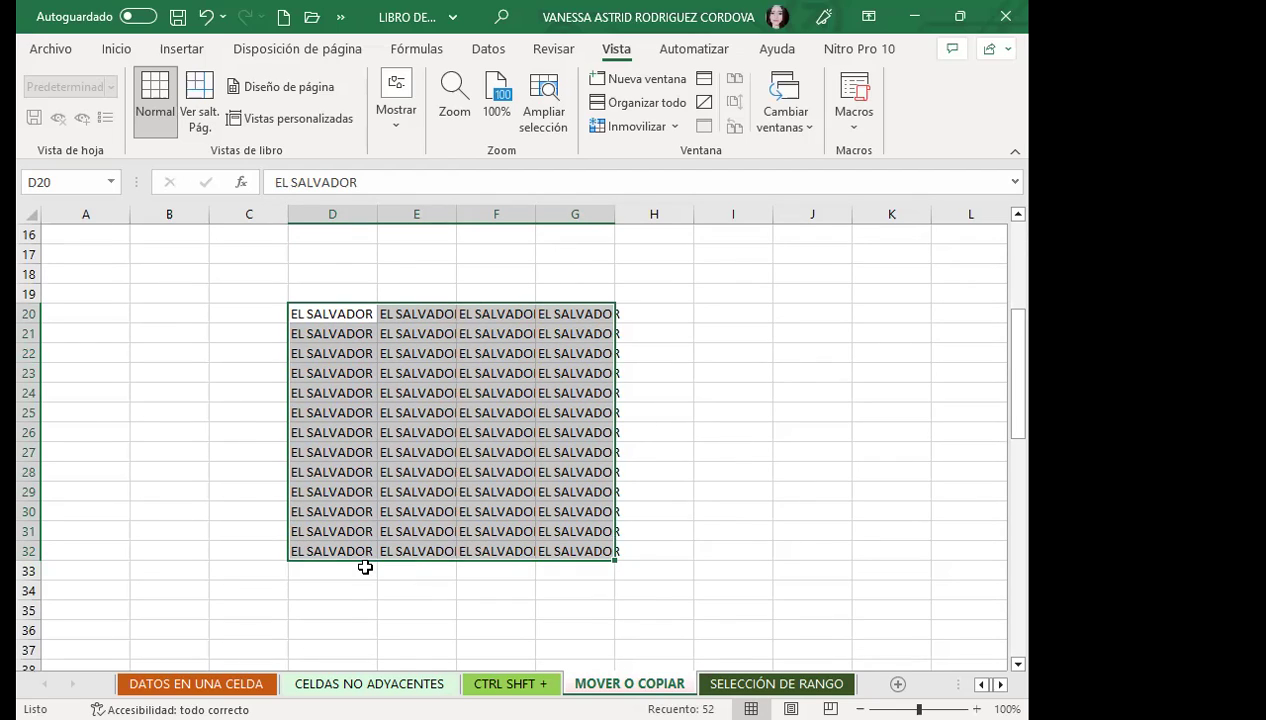
Copy the D20:G32 block and select D1 as the paste destination.
{"action": "key", "text": "ctrl+c"}
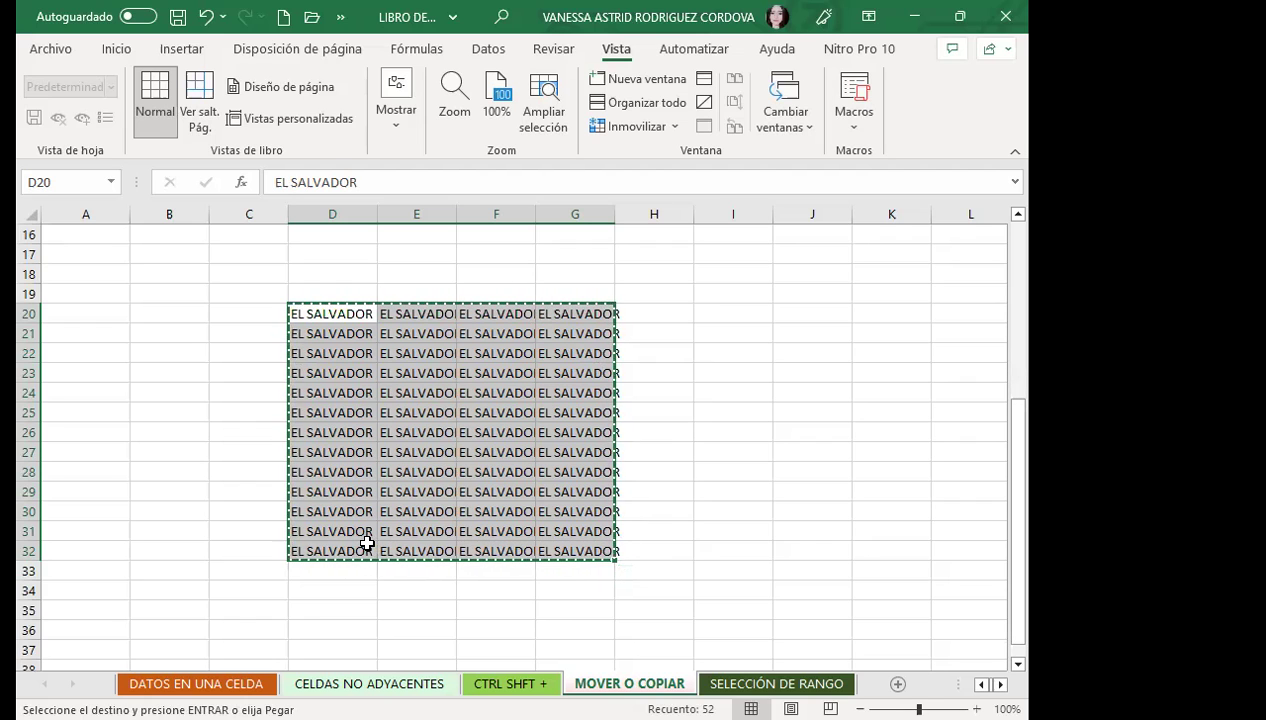
{"action": "scroll", "coordinate": [363, 533], "scroll_direction": "up", "scroll_amount": 1}
{"action": "scroll", "coordinate": [360, 518], "scroll_direction": "up", "scroll_amount": 5}
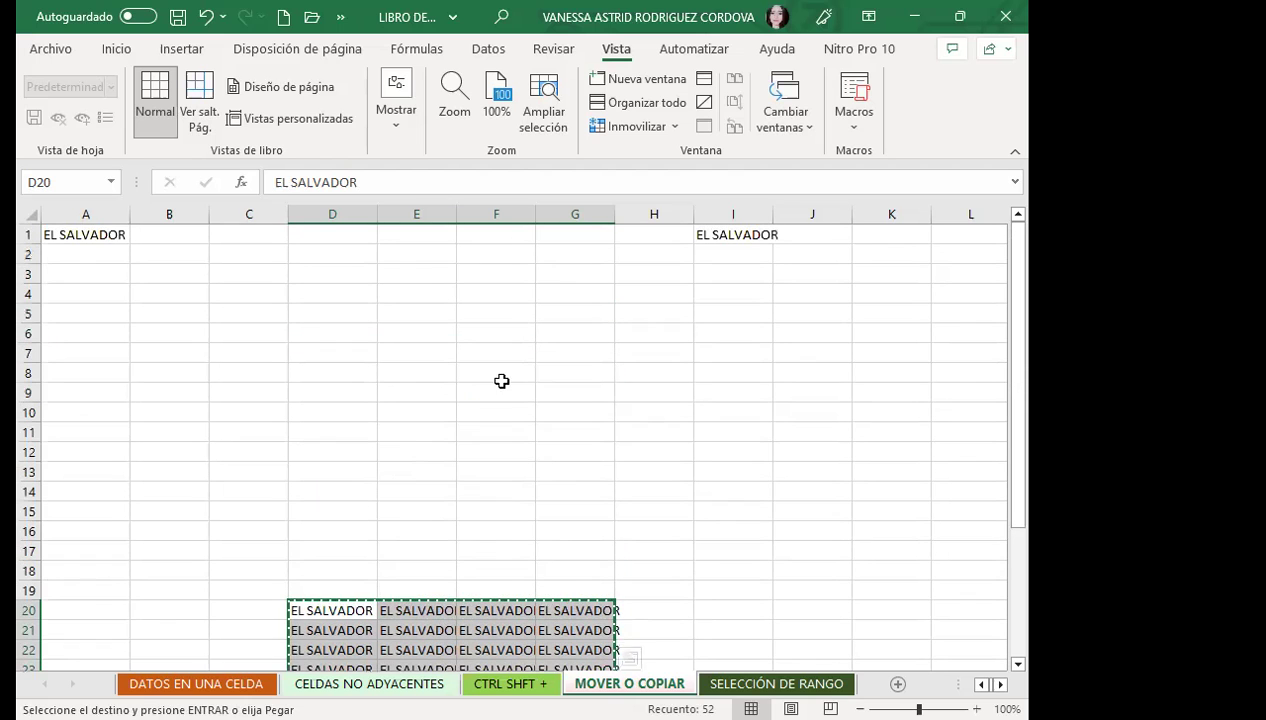
{"action": "left_click", "coordinate": [108, 52]}
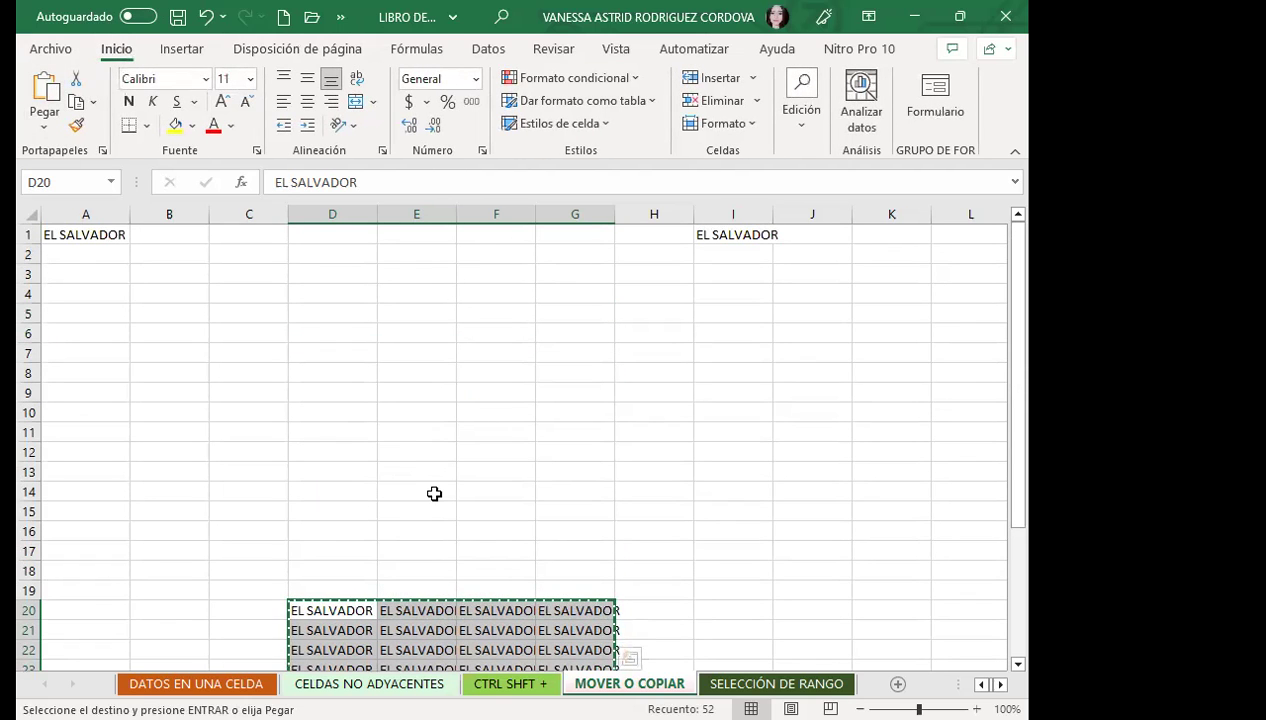
{"action": "key", "text": "Escape"}
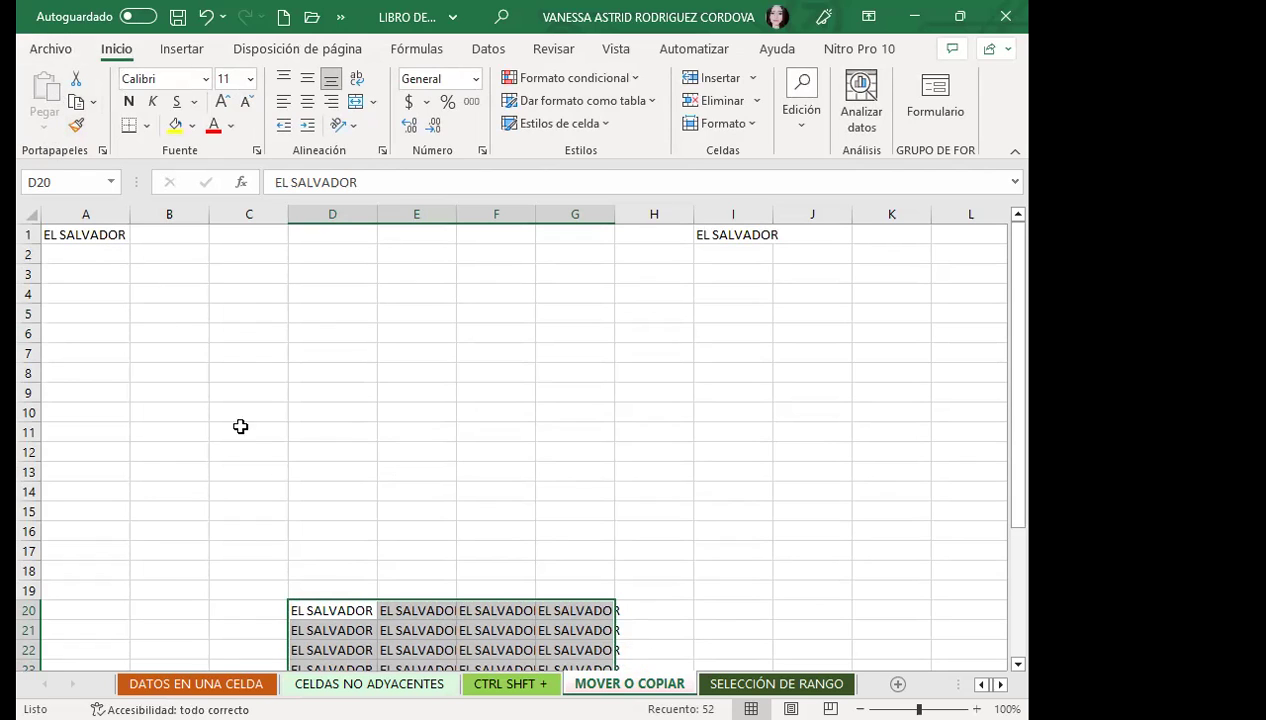
{"action": "key", "text": "ctrl+c"}
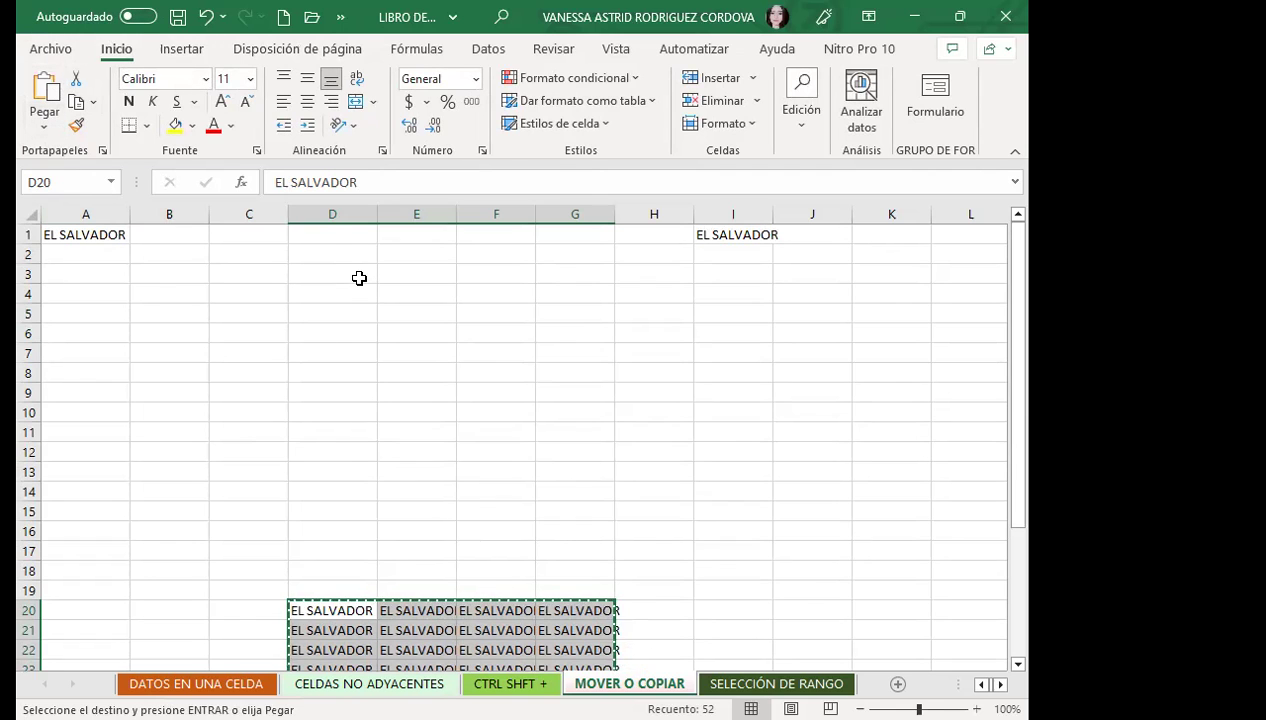
{"action": "left_click", "coordinate": [325, 232]}
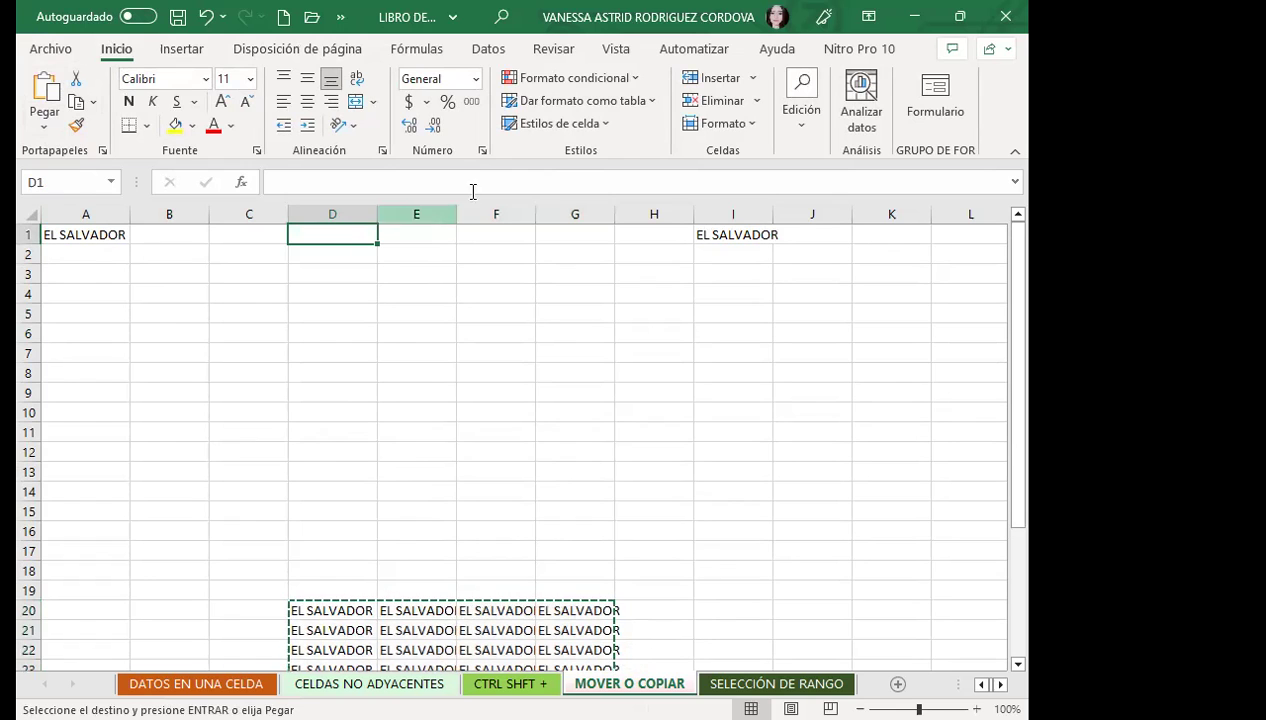
Paste the block at D1, then copy the pasted D1:G13 block.
{"action": "left_click", "coordinate": [44, 92]}
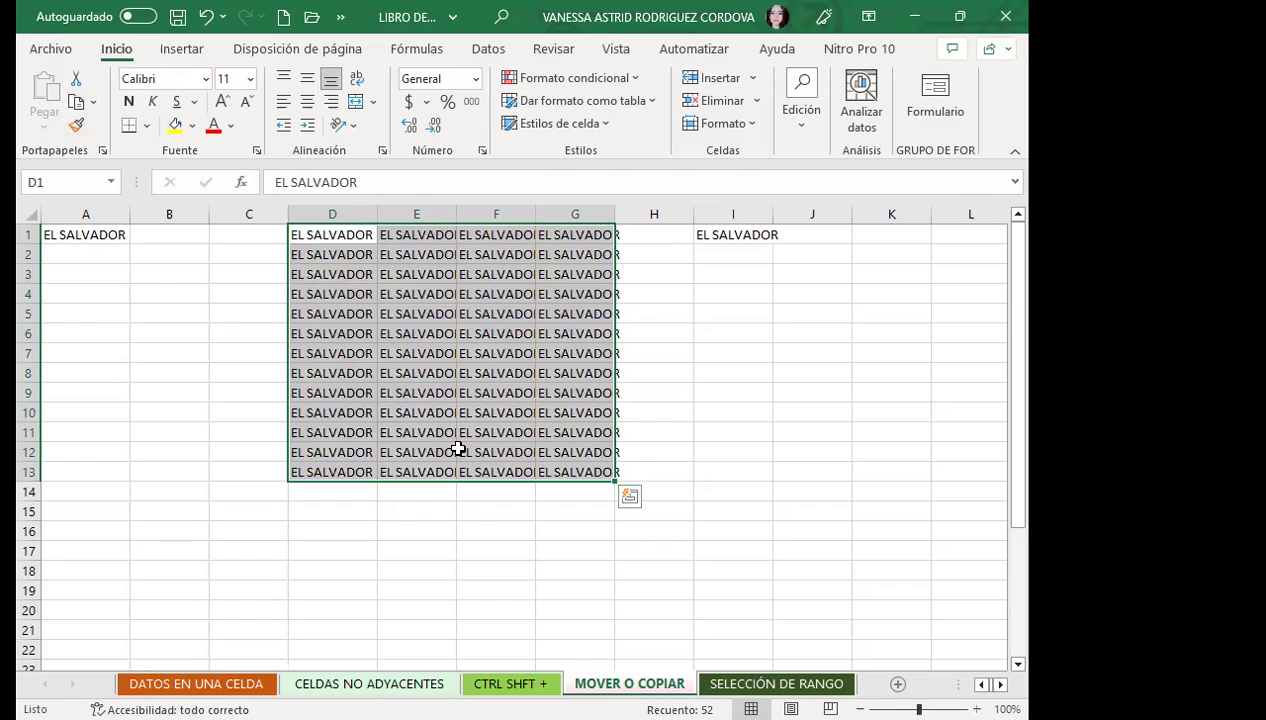
{"action": "key", "text": "Escape"}
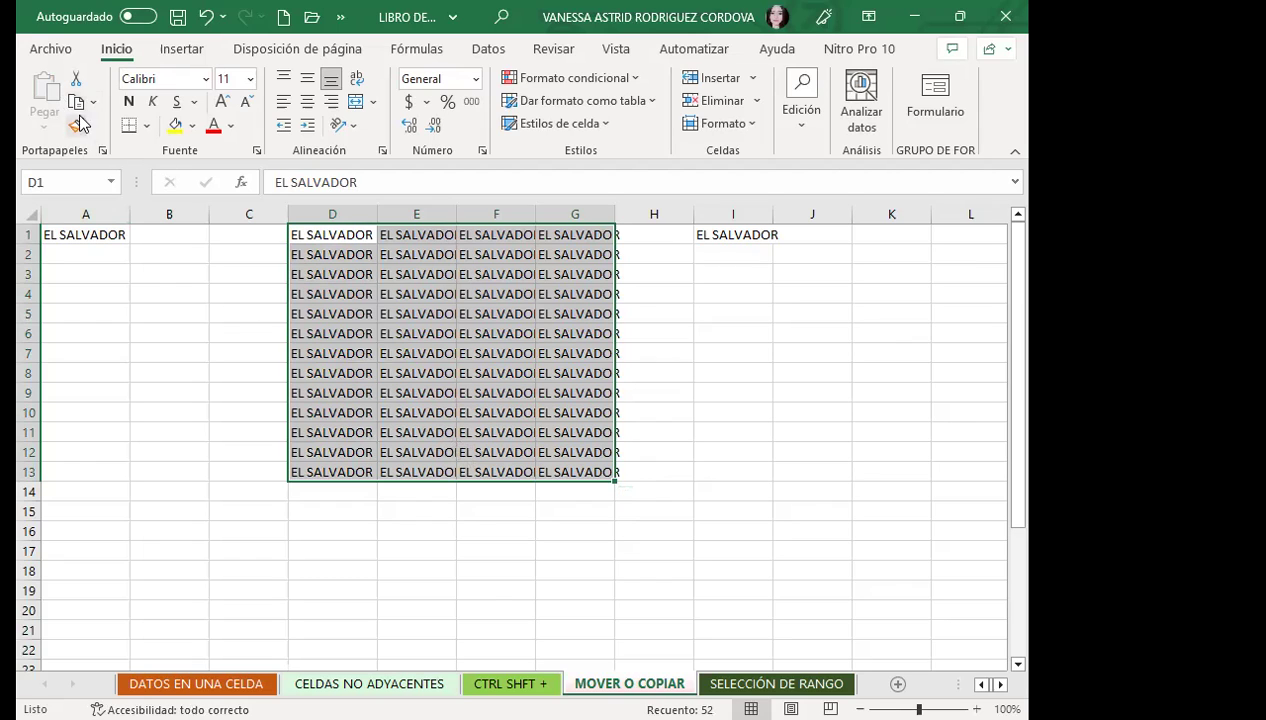
{"action": "left_click", "coordinate": [75, 104]}
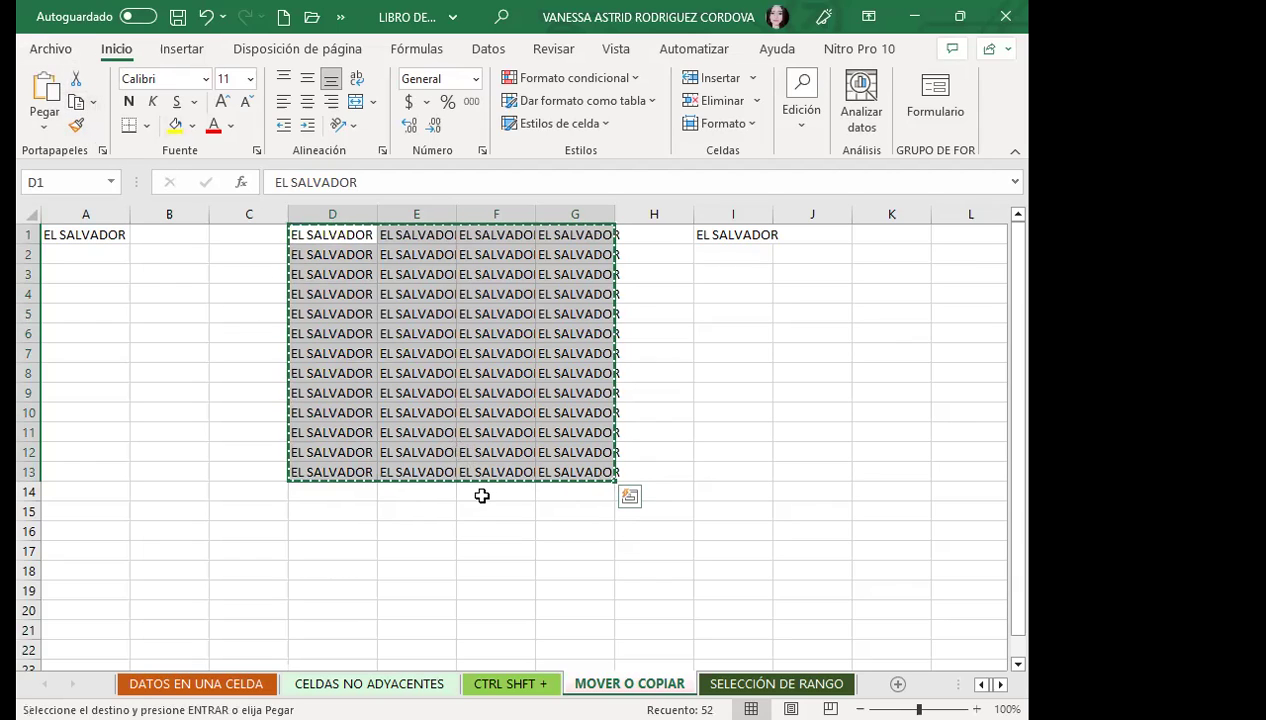
Paste copies of the block at D24, D43 and D63, then clear the copy outline.
{"action": "scroll", "coordinate": [318, 458], "scroll_direction": "down", "scroll_amount": 4}
{"action": "left_click", "coordinate": [332, 453]}
{"action": "left_click", "coordinate": [44, 92]}
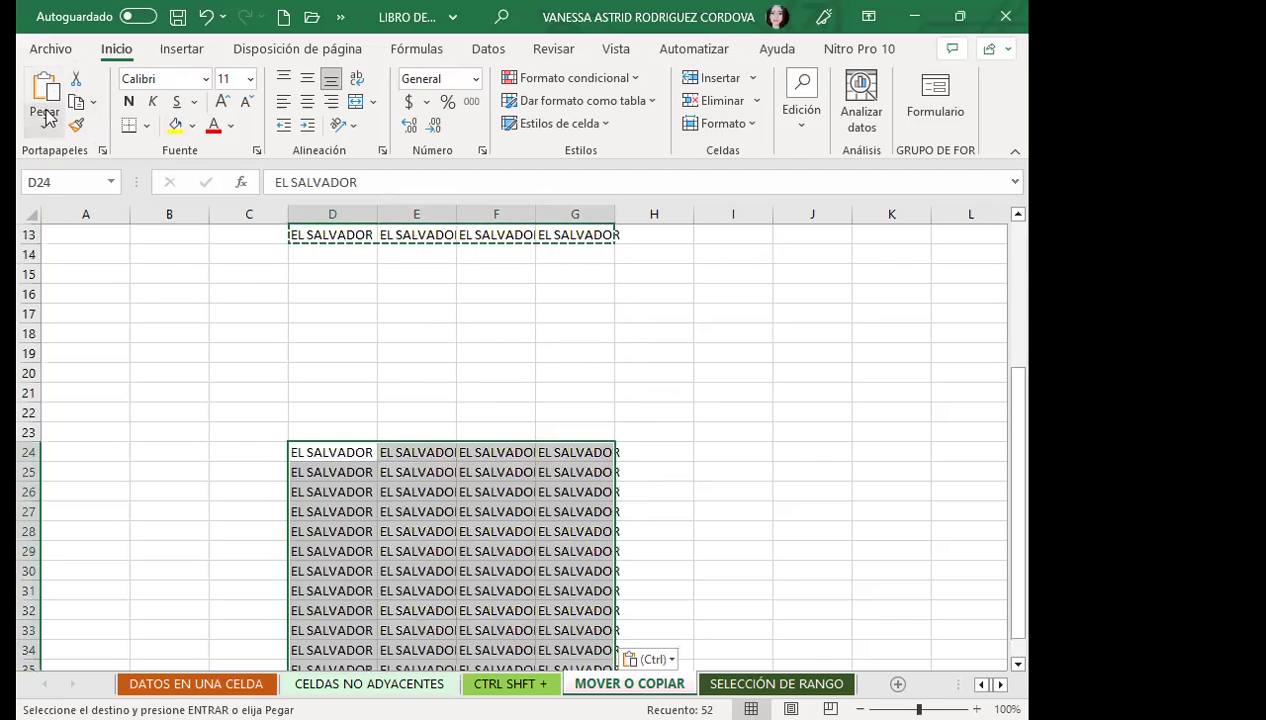
{"action": "scroll", "coordinate": [517, 565], "scroll_direction": "down", "scroll_amount": 3}
{"action": "scroll", "coordinate": [517, 565], "scroll_direction": "down", "scroll_amount": 3}
{"action": "left_click", "coordinate": [332, 471]}
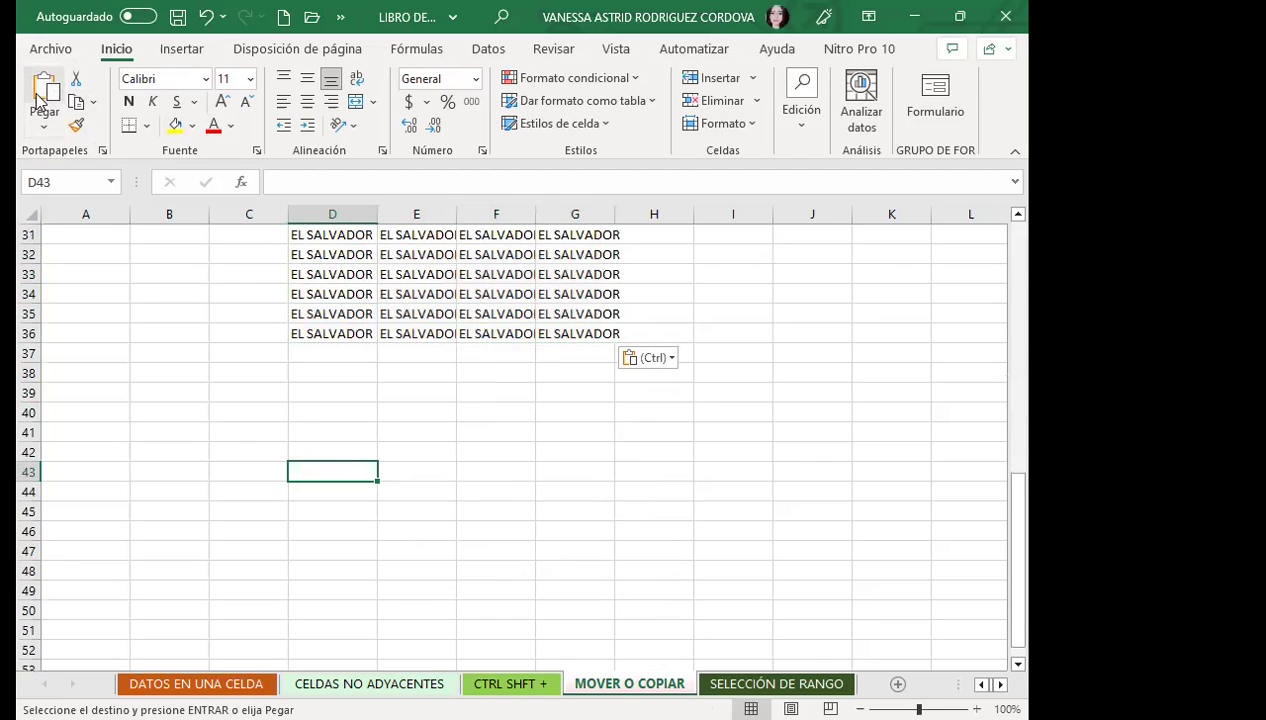
{"action": "left_click", "coordinate": [44, 92]}
{"action": "scroll", "coordinate": [390, 450], "scroll_direction": "down", "scroll_amount": 5}
{"action": "scroll", "coordinate": [370, 465], "scroll_direction": "down", "scroll_amount": 2}
{"action": "left_click", "coordinate": [324, 452]}
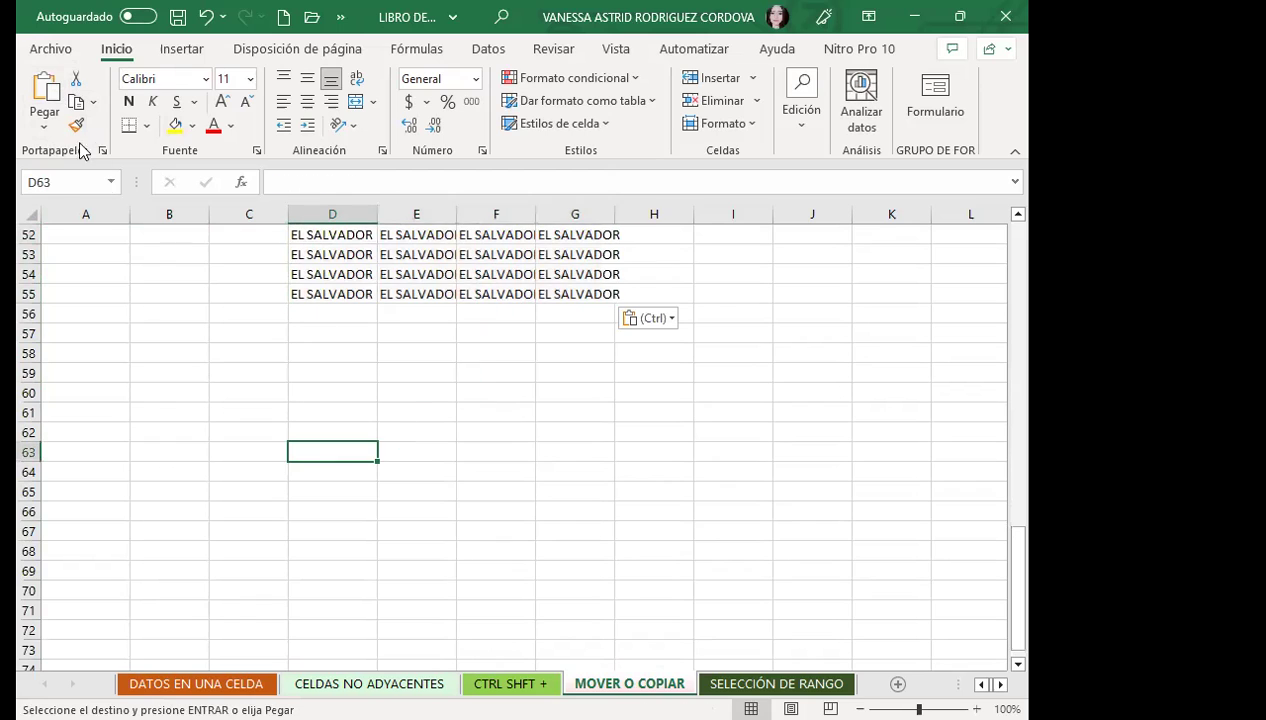
{"action": "left_click", "coordinate": [52, 92]}
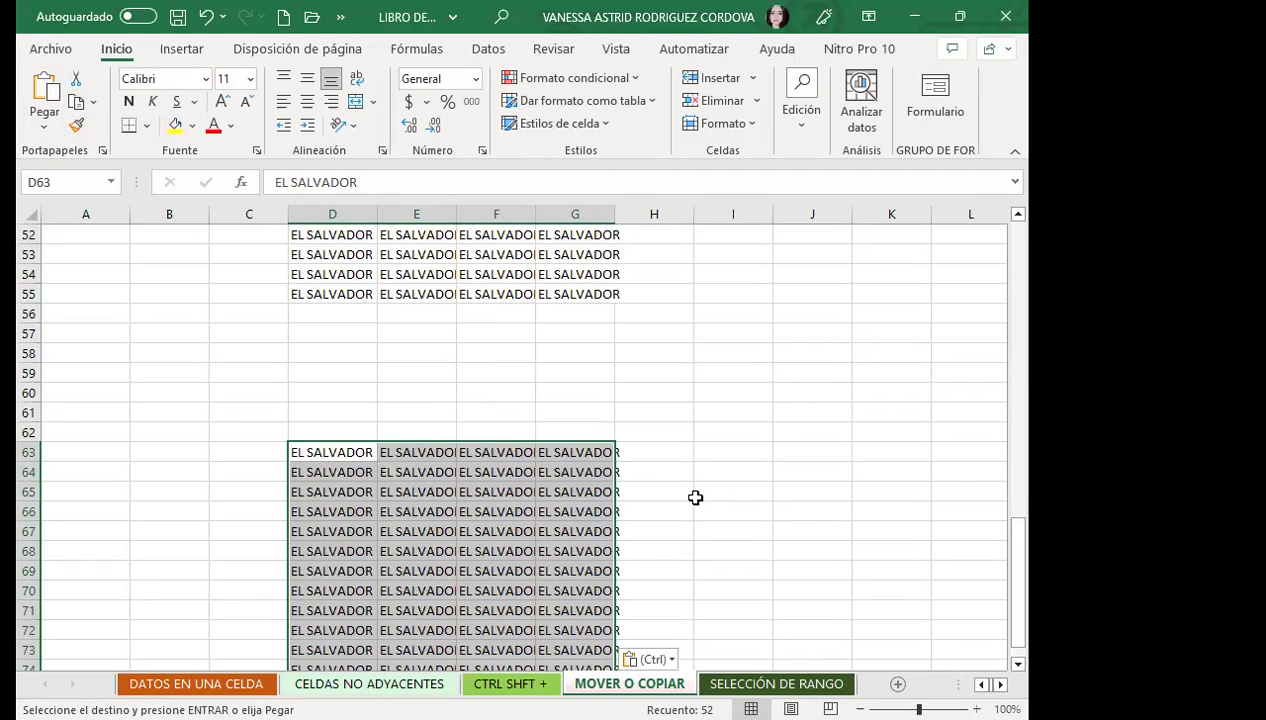
{"action": "key", "text": "Escape"}
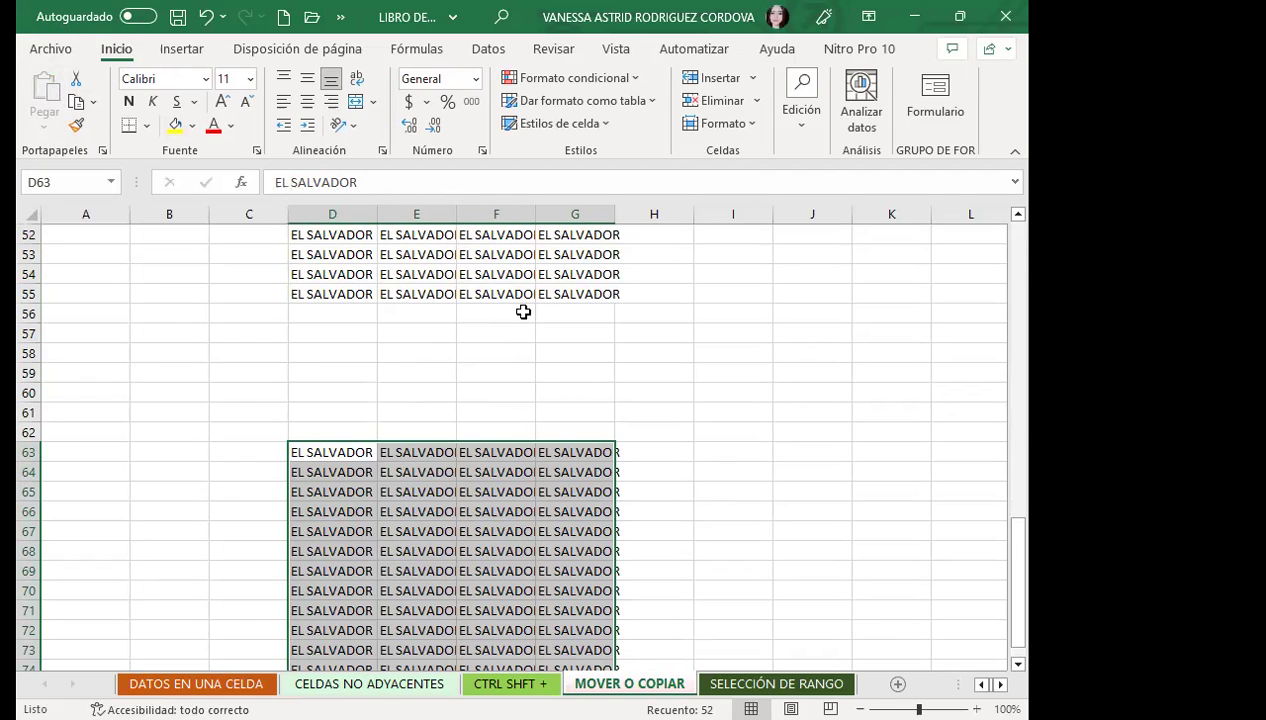
Copy the eight-row block D29:G36 and paste it starting at D86.
{"action": "scroll", "coordinate": [654, 425], "scroll_direction": "up", "scroll_amount": 3}
{"action": "scroll", "coordinate": [654, 425], "scroll_direction": "up", "scroll_amount": 6}
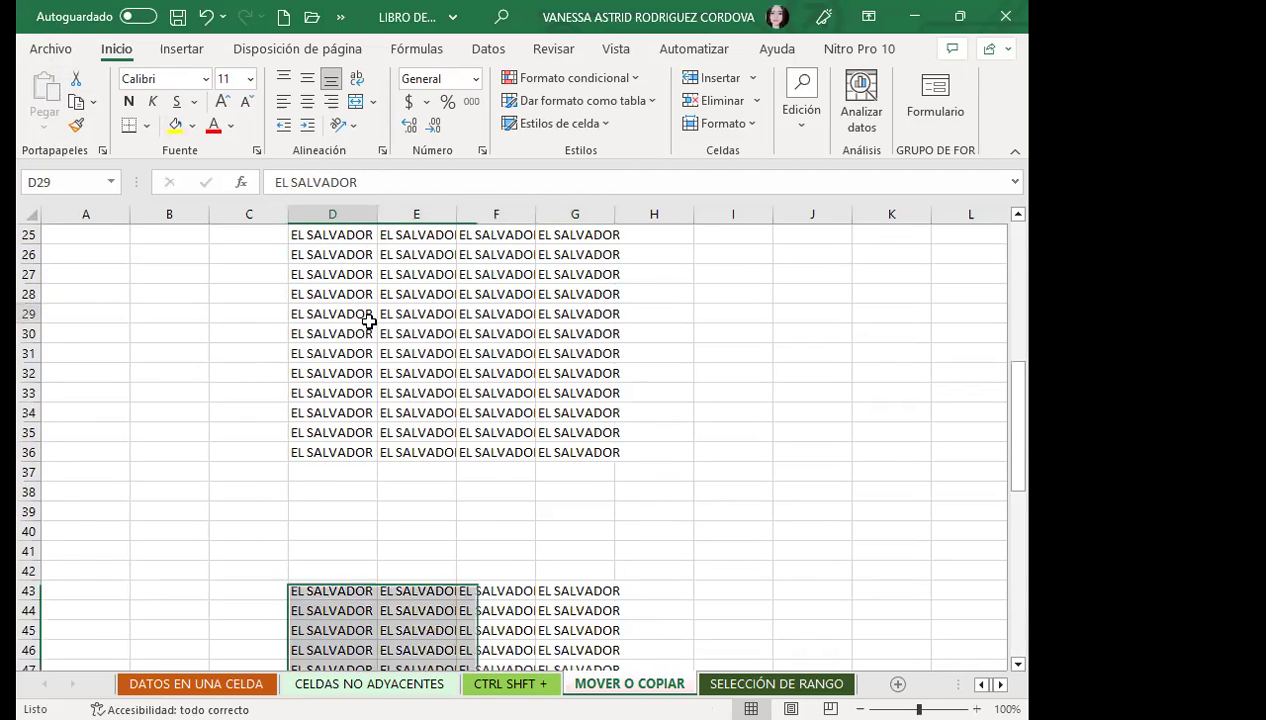
{"action": "left_click_drag", "start_coordinate": [367, 316], "coordinate": [560, 450]}
{"action": "key", "text": "ctrl+v"}
{"action": "left_click", "coordinate": [76, 101]}
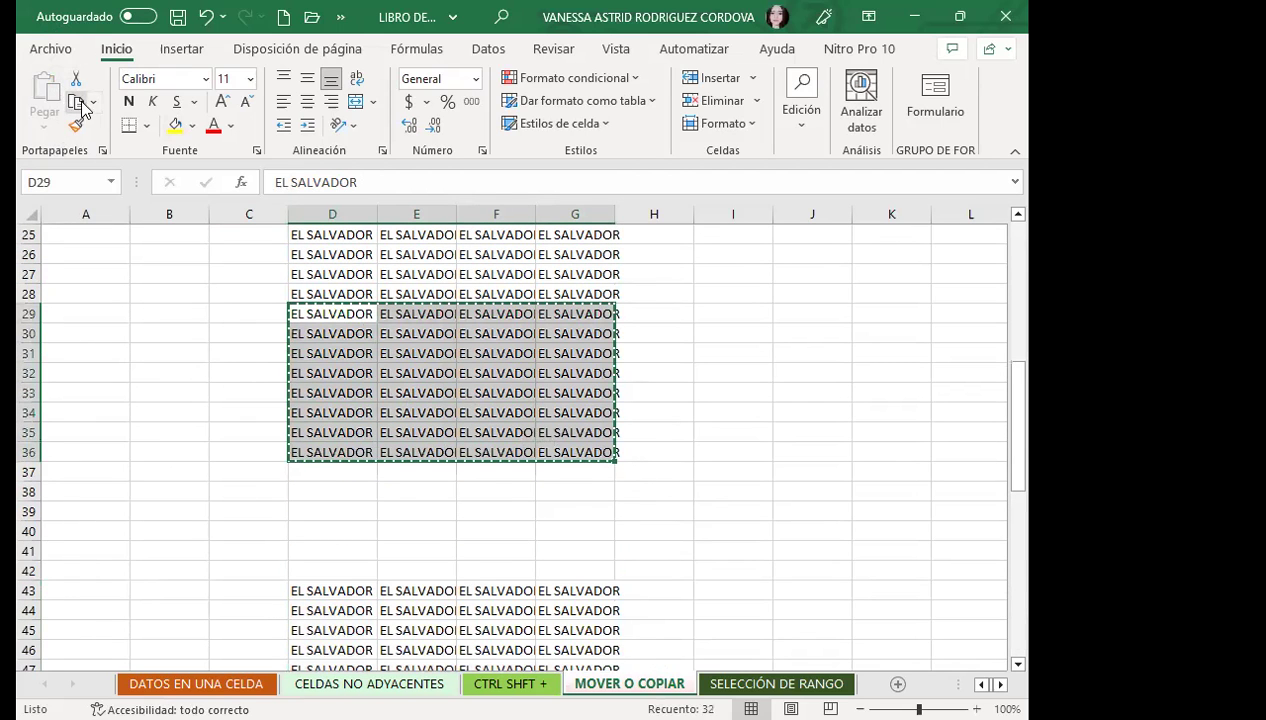
{"action": "scroll", "coordinate": [353, 486], "scroll_direction": "down", "scroll_amount": 4}
{"action": "scroll", "coordinate": [452, 499], "scroll_direction": "down", "scroll_amount": 9}
{"action": "scroll", "coordinate": [452, 499], "scroll_direction": "down", "scroll_amount": 4}
{"action": "left_click", "coordinate": [322, 432]}
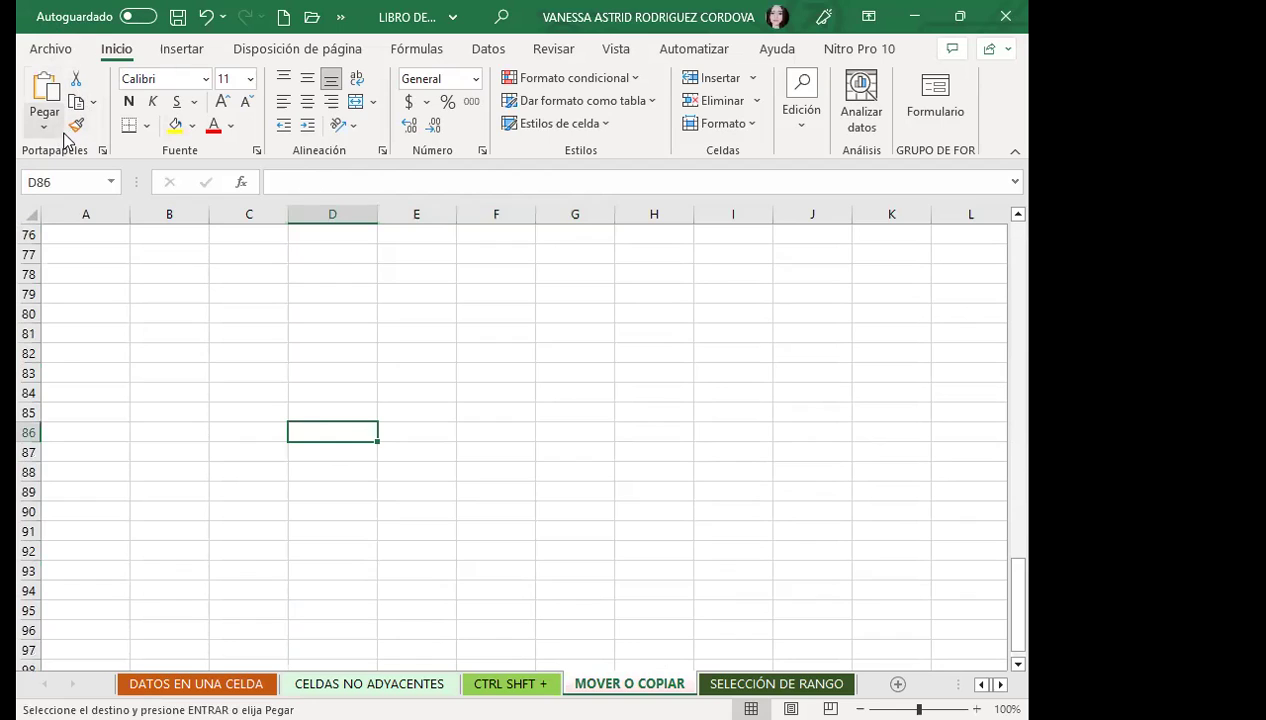
{"action": "left_click", "coordinate": [44, 92]}
Copy the pasted D86:G93 block and paste it starting at I82.
{"action": "left_click", "coordinate": [729, 414]}
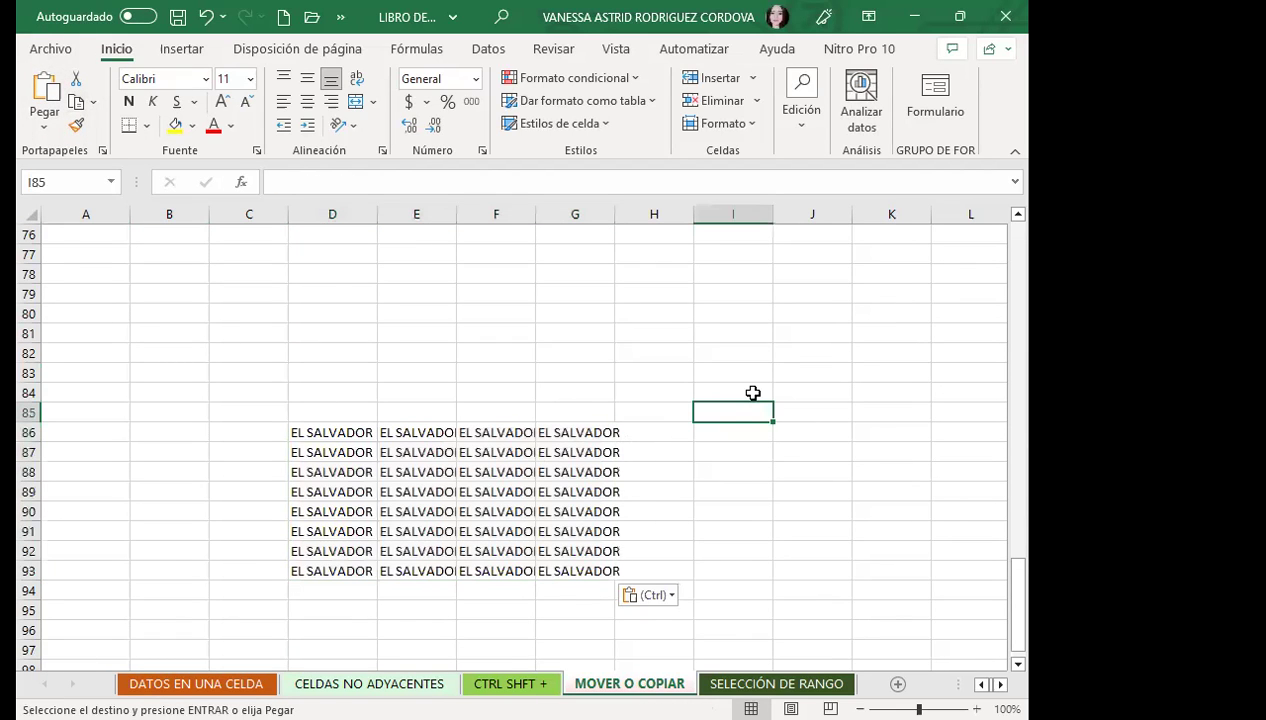
{"action": "key", "text": "ctrl+c"}
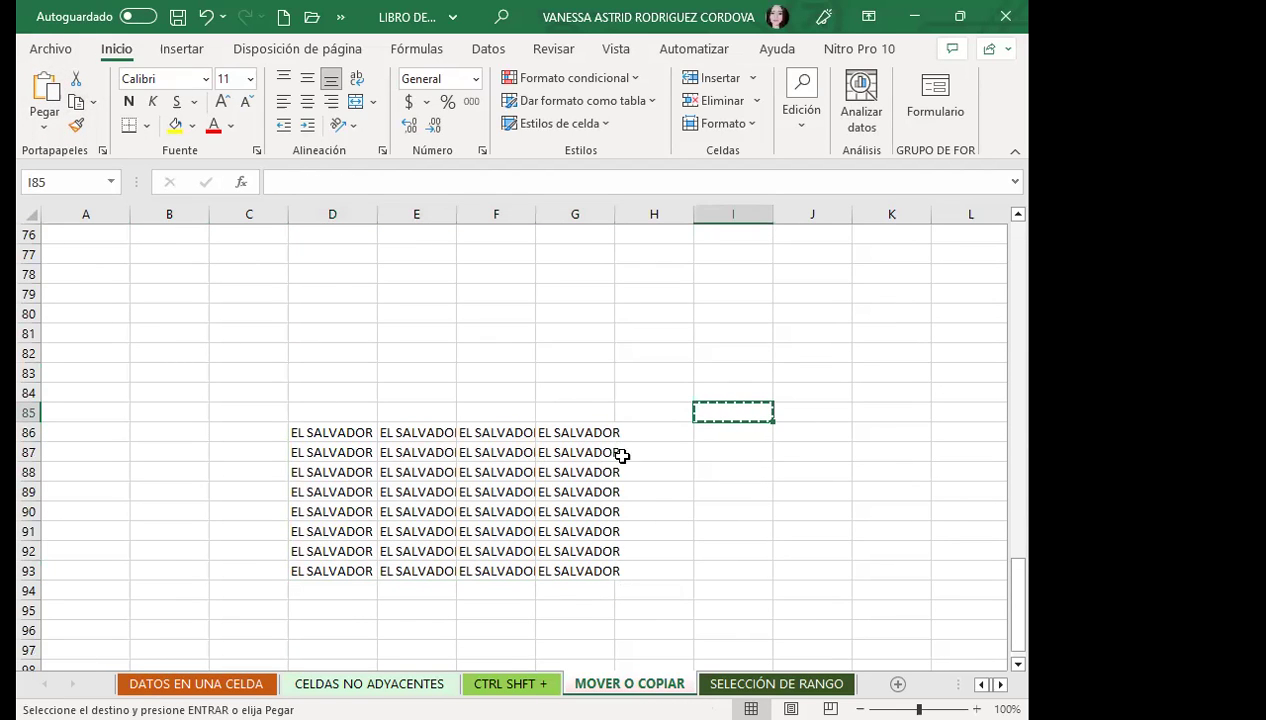
{"action": "left_click_drag", "start_coordinate": [331, 432], "coordinate": [595, 569]}
{"action": "key", "text": "ctrl+c"}
{"action": "left_click", "coordinate": [736, 353]}
{"action": "key", "text": "ctrl+v"}
Paste the D86:G93 block again at D104 and clear the copy outline.
{"action": "scroll", "coordinate": [349, 527], "scroll_direction": "down", "scroll_amount": 5}
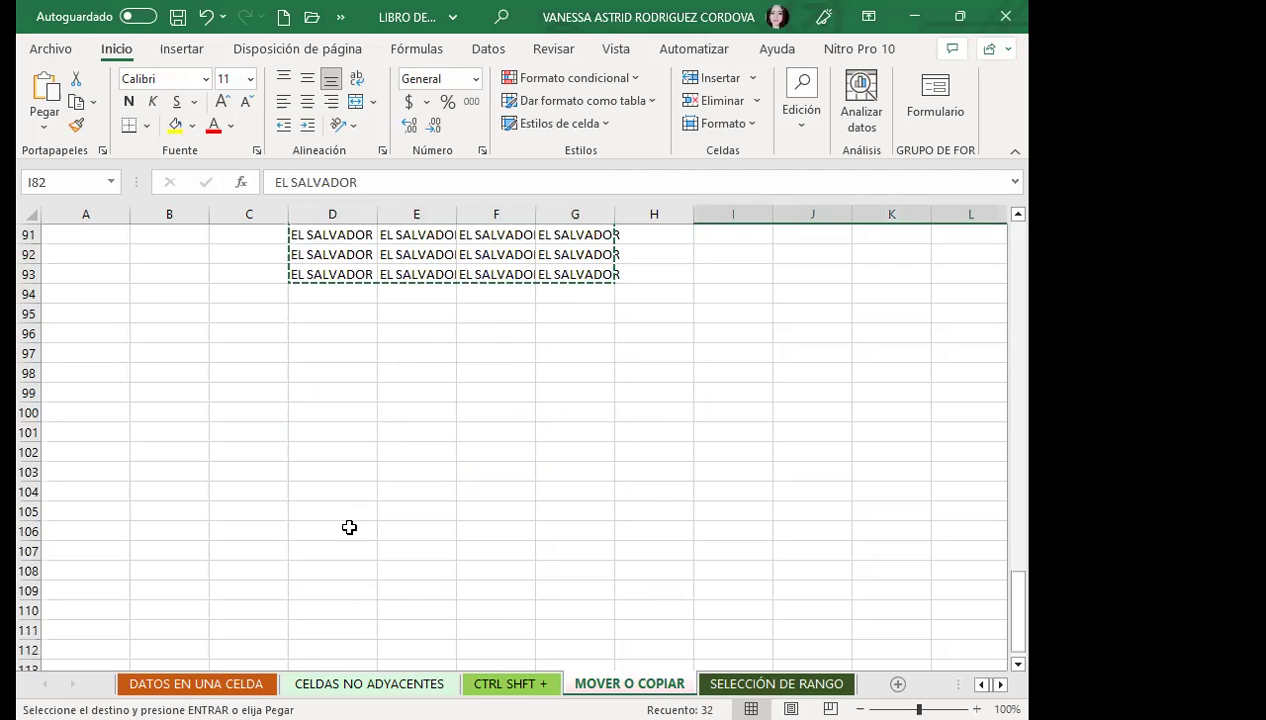
{"action": "left_click", "coordinate": [352, 491]}
{"action": "key", "text": "ctrl+v"}
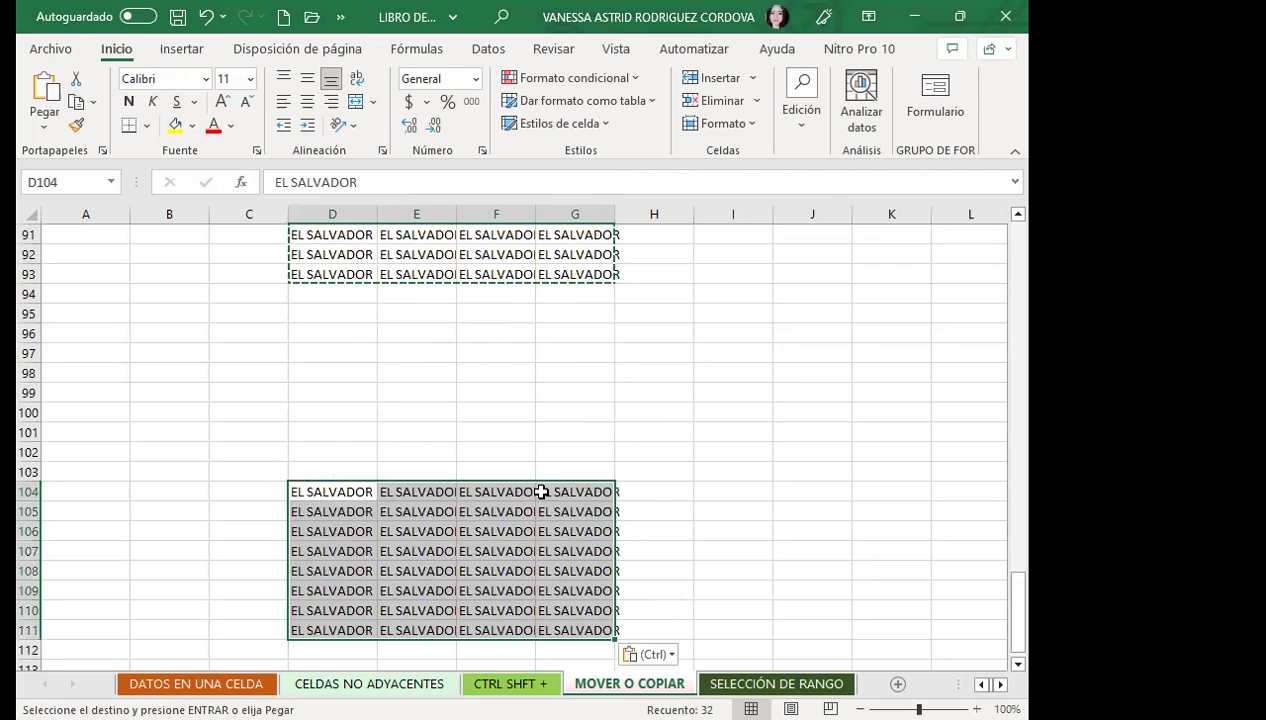
{"action": "scroll", "coordinate": [500, 431], "scroll_direction": "up", "scroll_amount": 2}
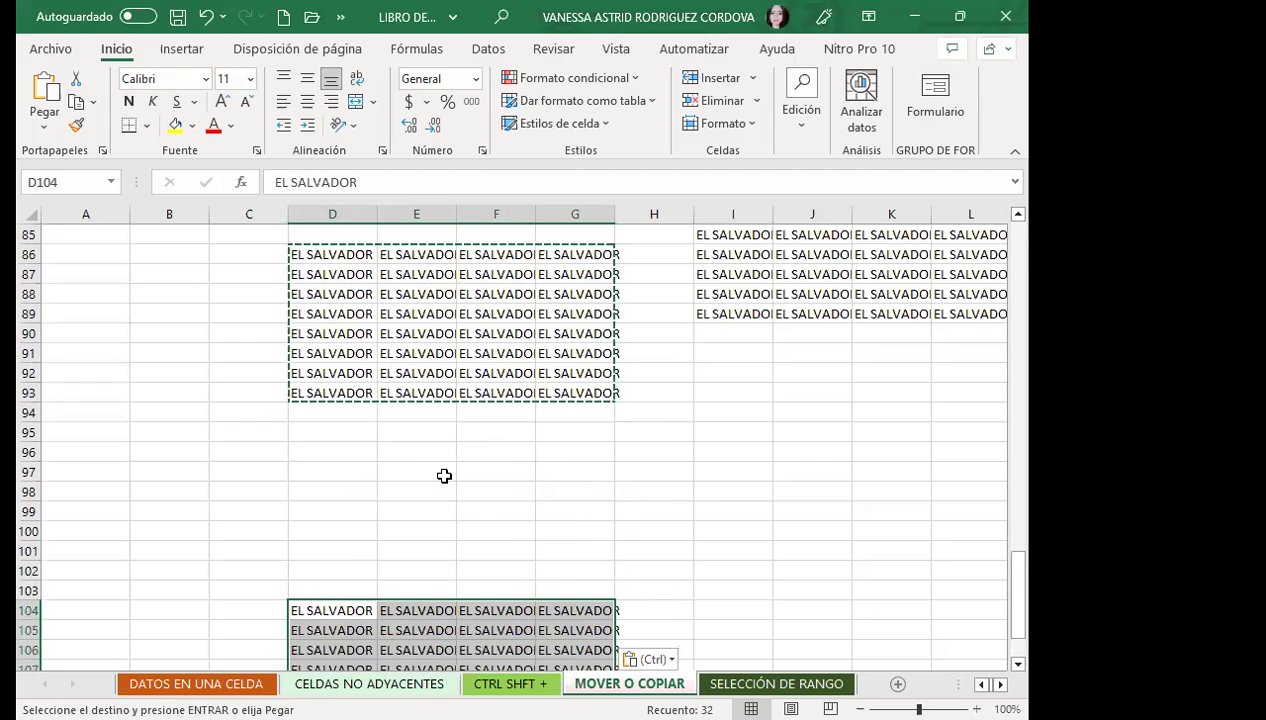
{"action": "left_click", "coordinate": [654, 478]}
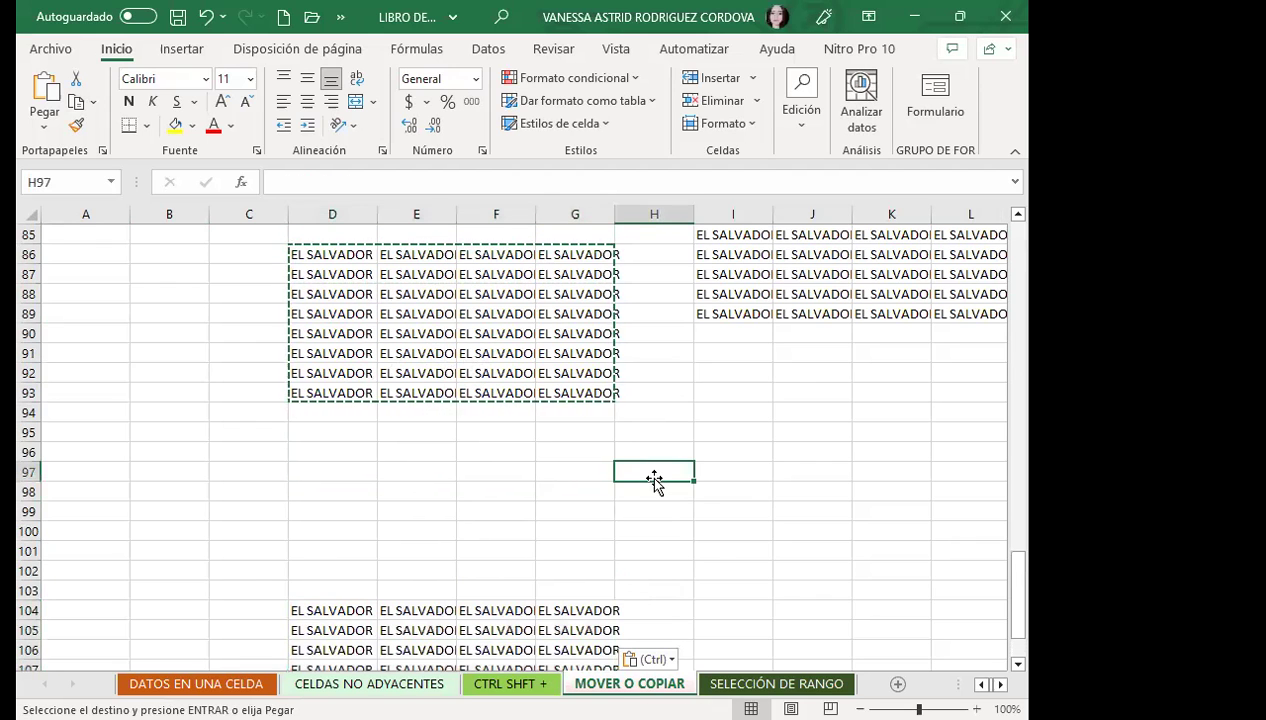
{"action": "key", "text": "Escape"}
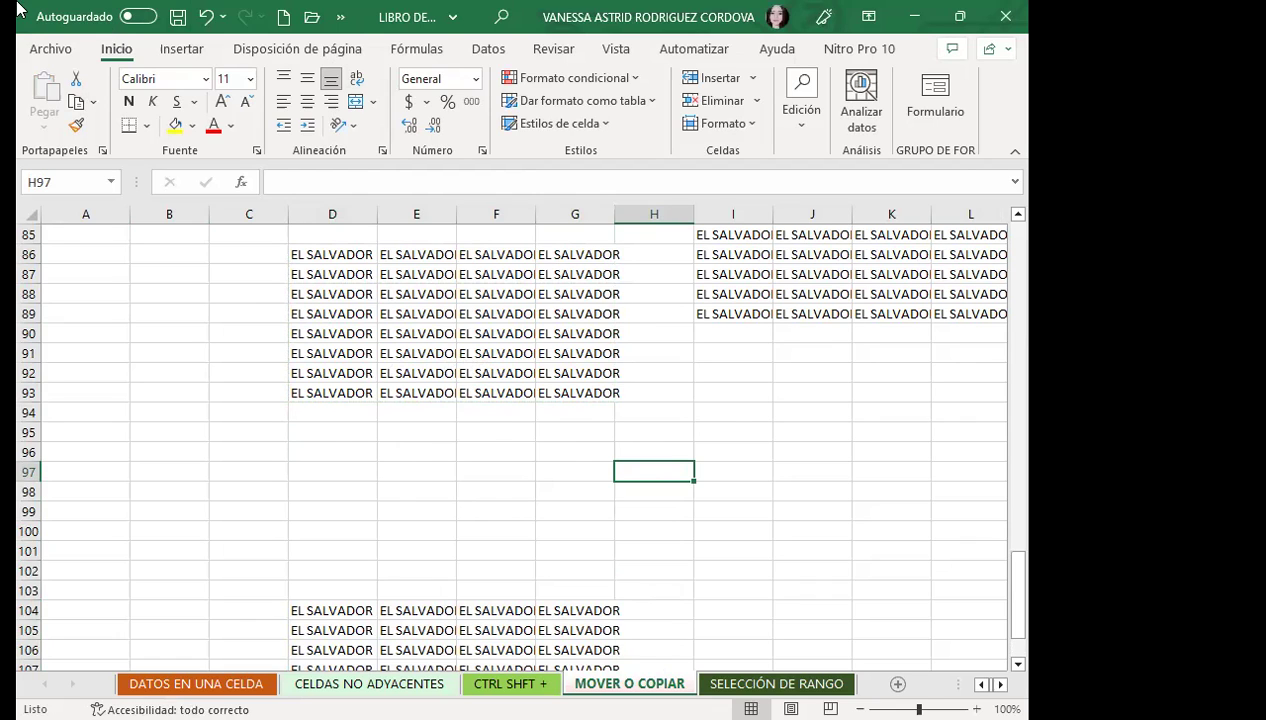
{"action": "scroll", "coordinate": [361, 303], "scroll_direction": "up", "scroll_amount": 1}
{"action": "left_click_drag", "start_coordinate": [320, 254], "coordinate": [575, 393]}
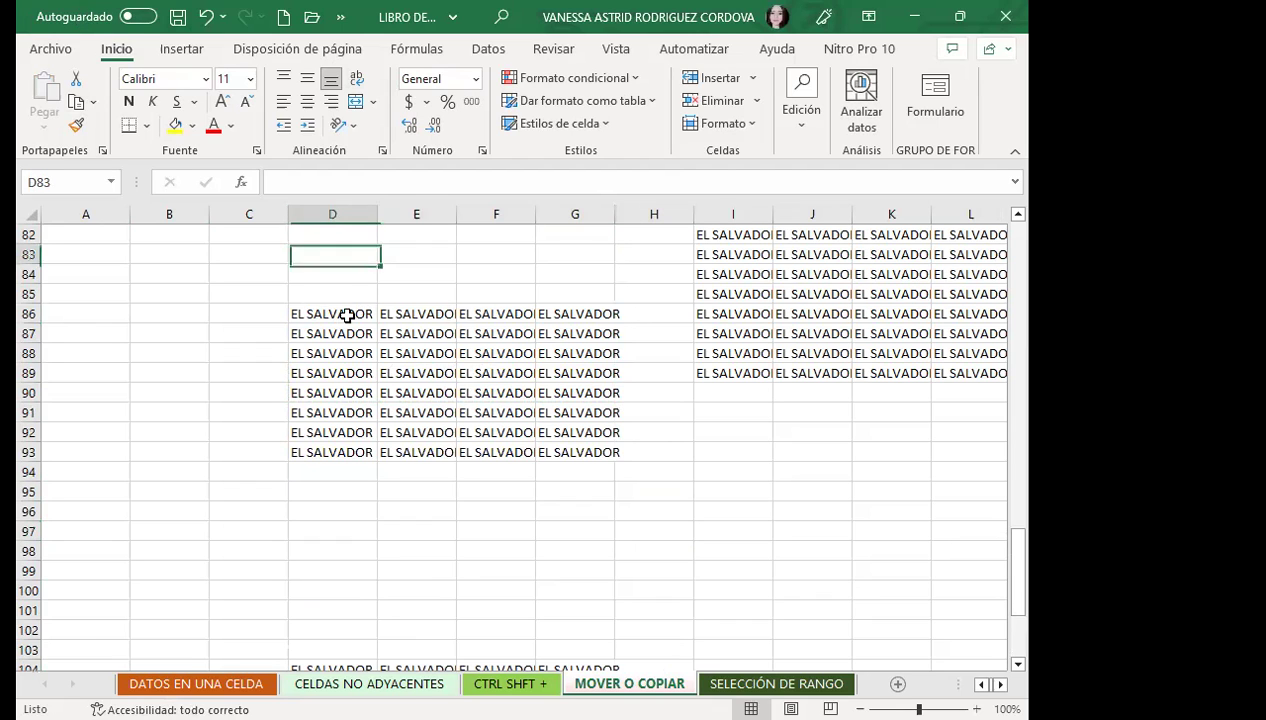
{"action": "left_click", "coordinate": [497, 418]}
{"action": "left_click_drag", "start_coordinate": [332, 254], "coordinate": [575, 393]}
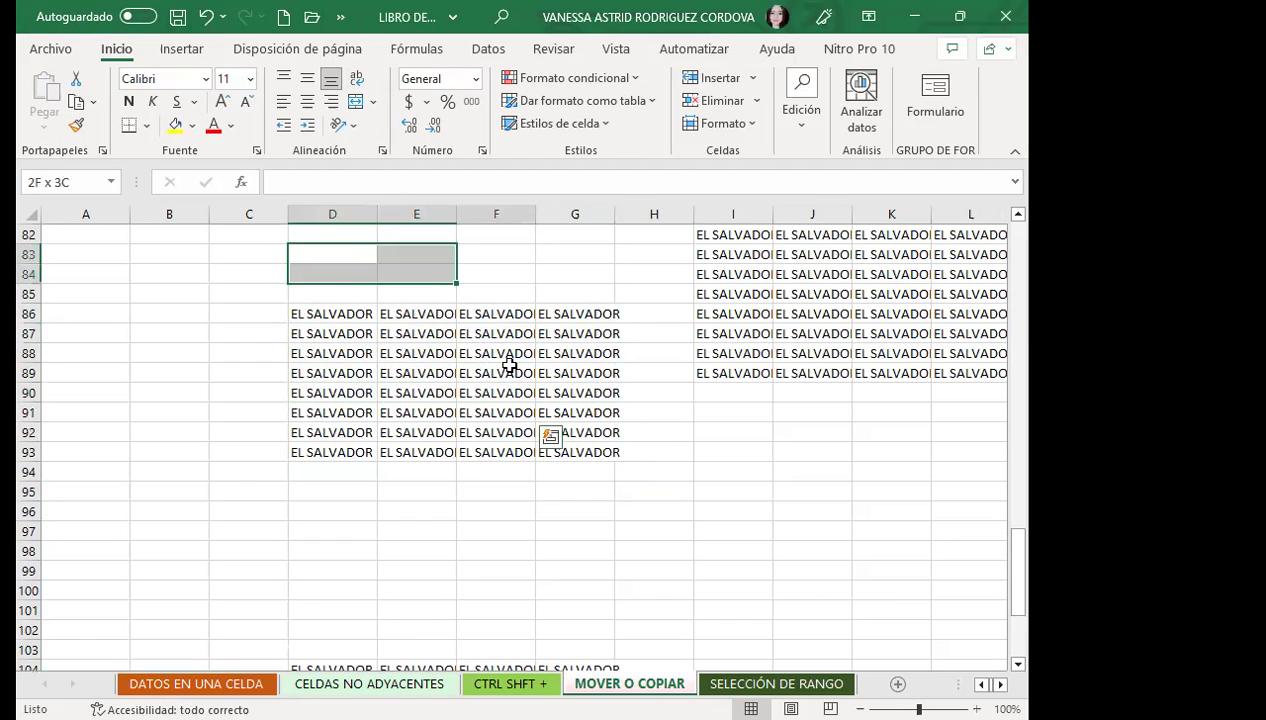
{"action": "left_click", "coordinate": [335, 293]}
{"action": "left_click_drag", "start_coordinate": [337, 341], "coordinate": [575, 420]}
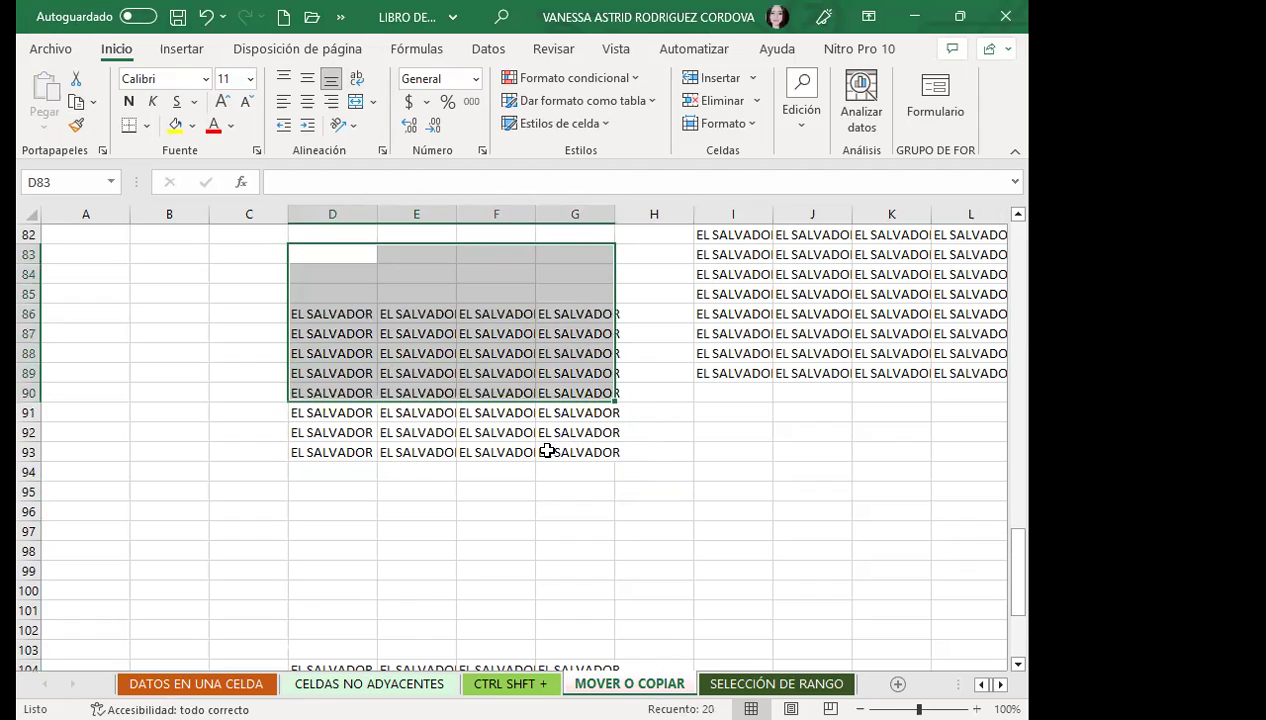
{"action": "left_click", "coordinate": [420, 413]}
{"action": "right_click", "coordinate": [426, 430]}
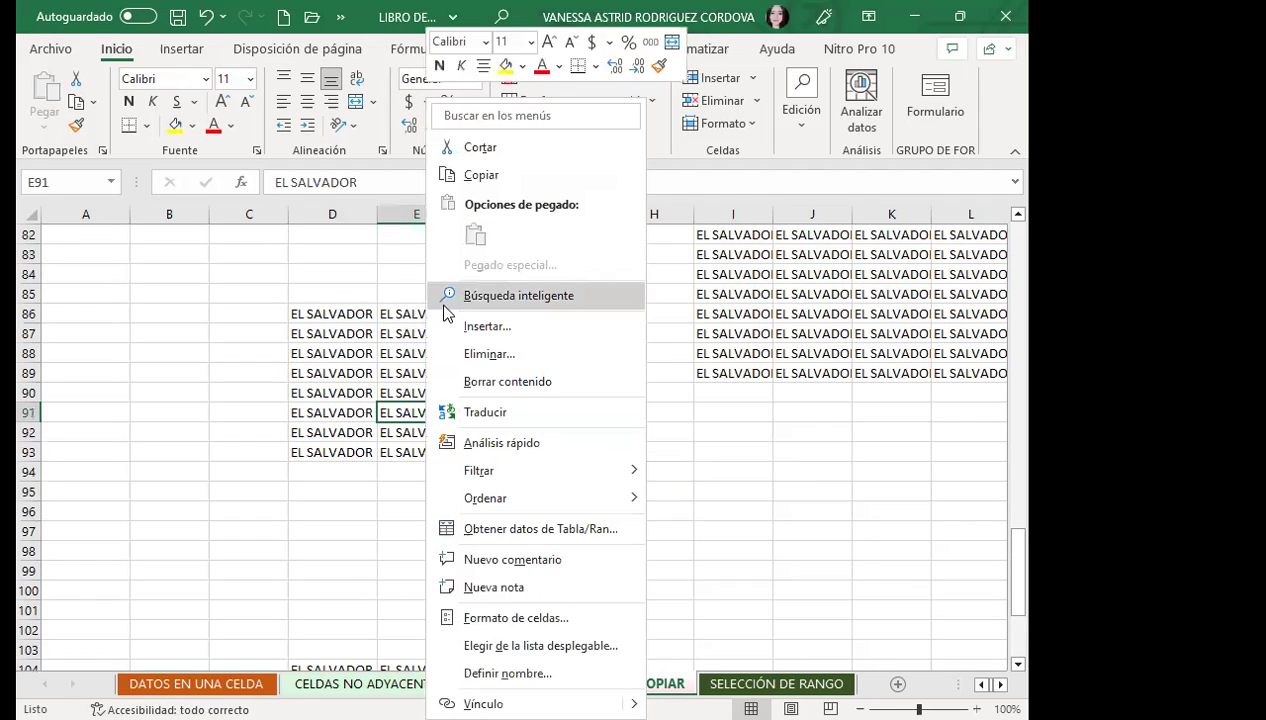
{"action": "left_click_drag", "start_coordinate": [332, 293], "coordinate": [582, 519]}
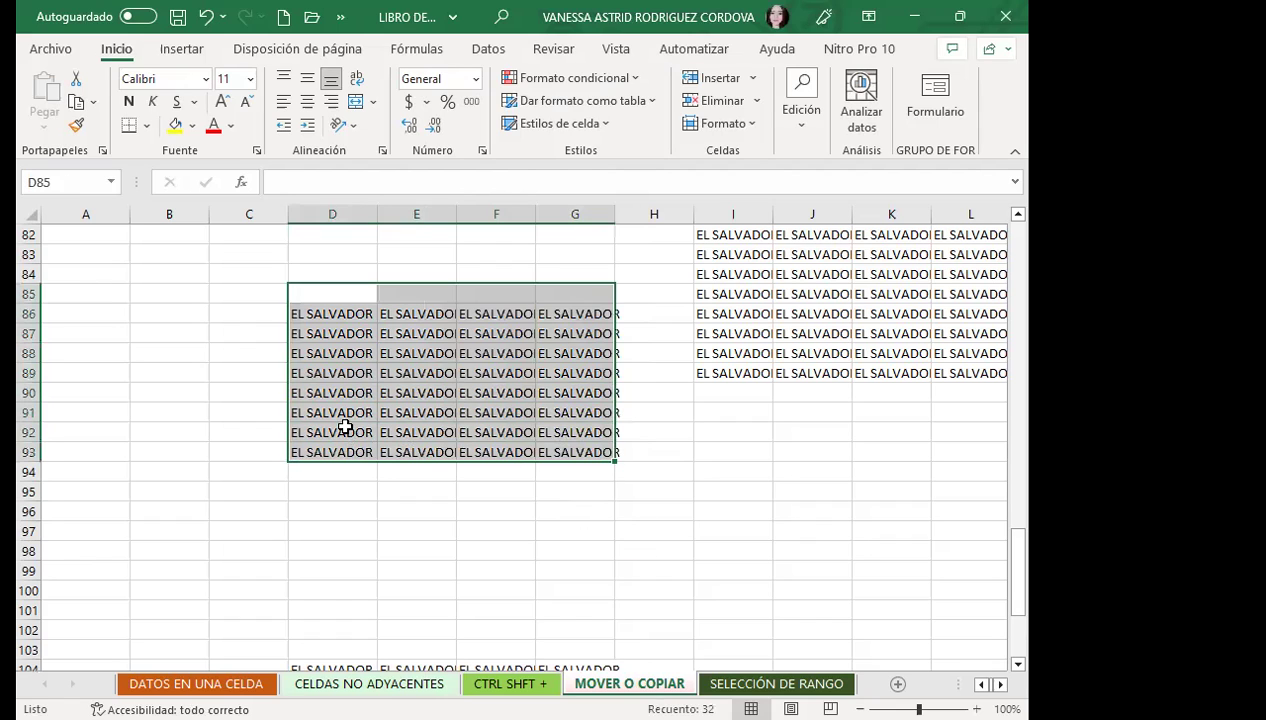
{"action": "left_click", "coordinate": [75, 103]}
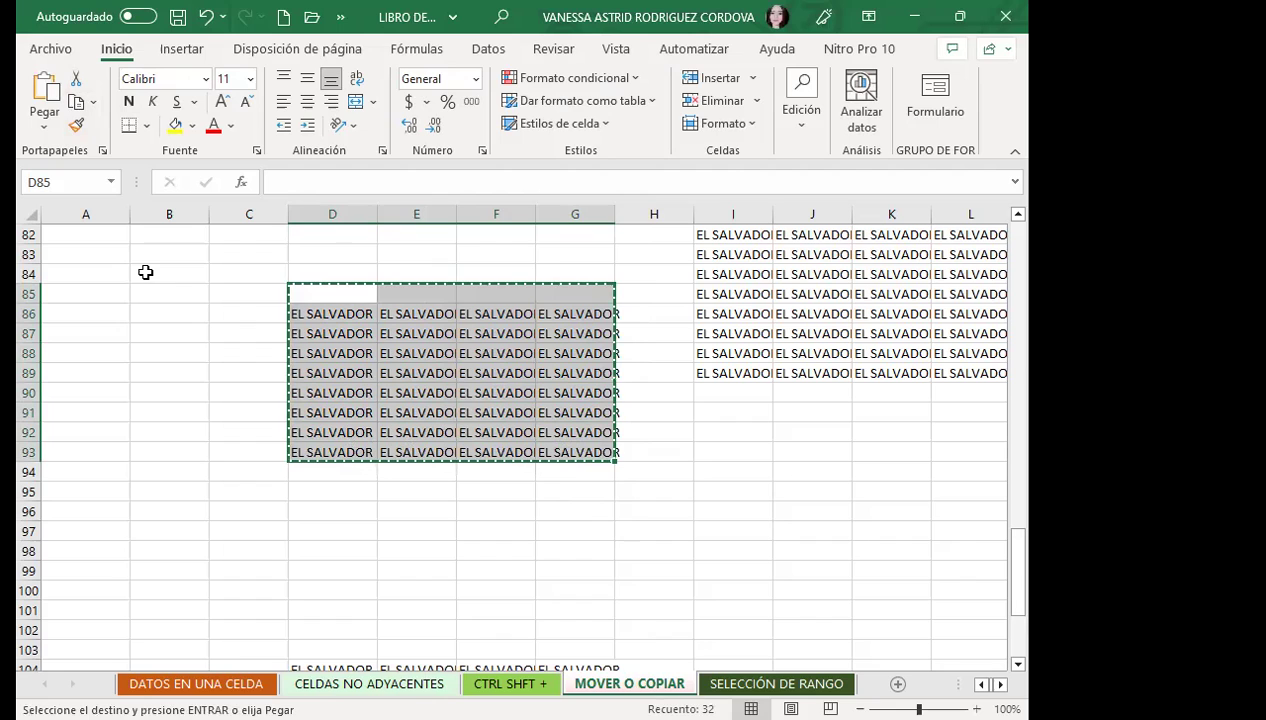
{"action": "key", "text": "Escape"}
{"action": "key", "text": "ctrl+c"}
{"action": "key", "text": "Escape"}
{"action": "key", "text": "Up"}
{"action": "key", "text": "Right"}
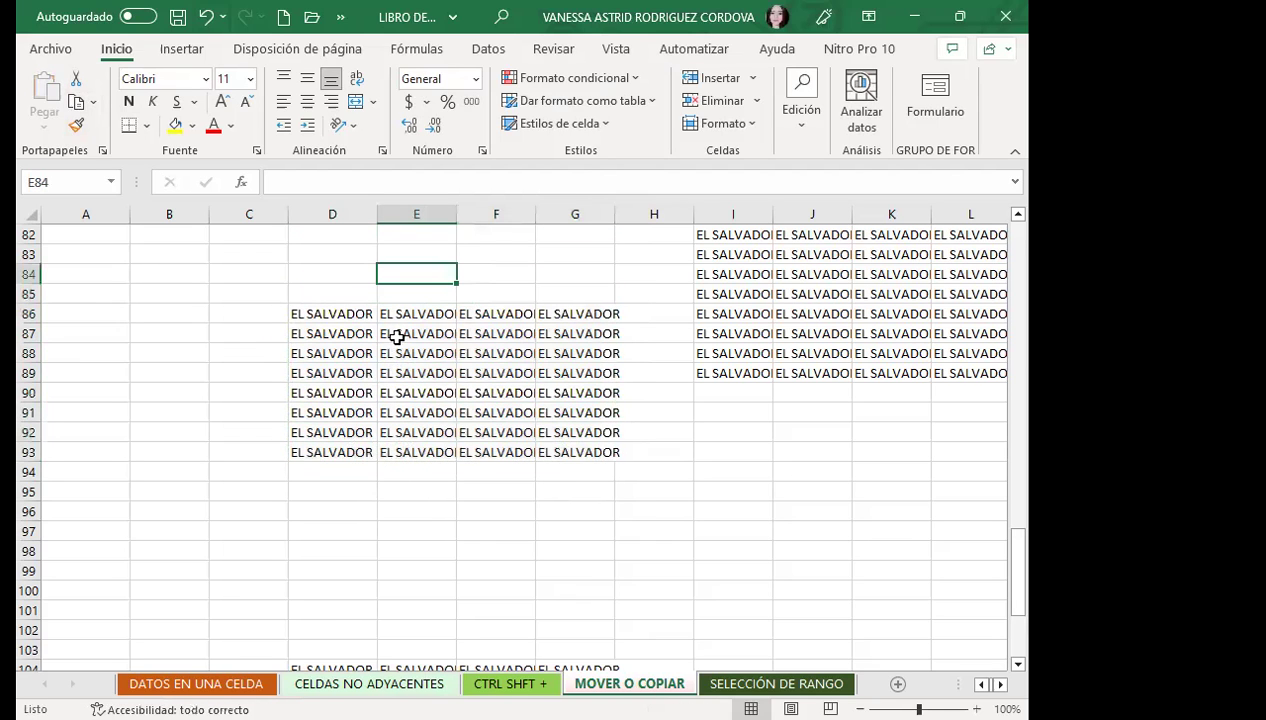
{"action": "left_click_drag", "start_coordinate": [330, 254], "coordinate": [575, 432]}
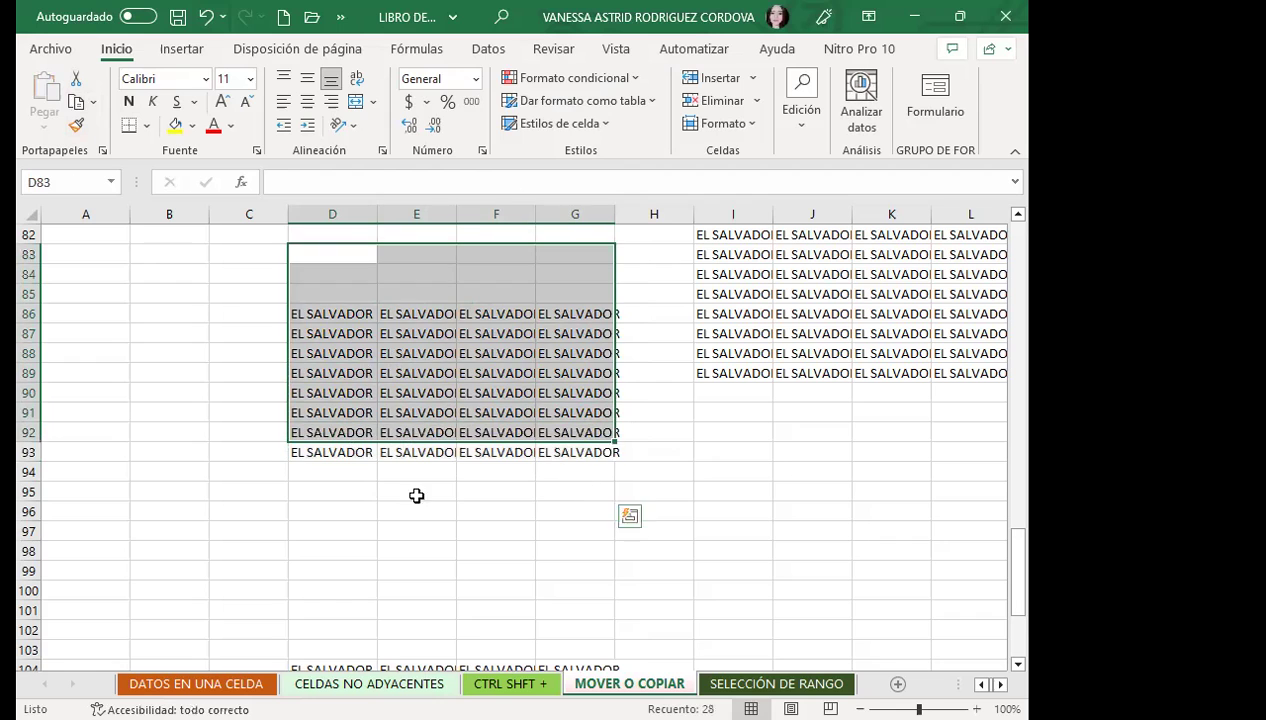
{"action": "left_click", "coordinate": [700, 490]}
{"action": "scroll", "coordinate": [670, 379], "scroll_direction": "up", "scroll_amount": 4}
{"action": "scroll", "coordinate": [325, 330], "scroll_direction": "up", "scroll_amount": 8}
{"action": "scroll", "coordinate": [333, 313], "scroll_direction": "up", "scroll_amount": 4}
{"action": "scroll", "coordinate": [320, 293], "scroll_direction": "up", "scroll_amount": 11}
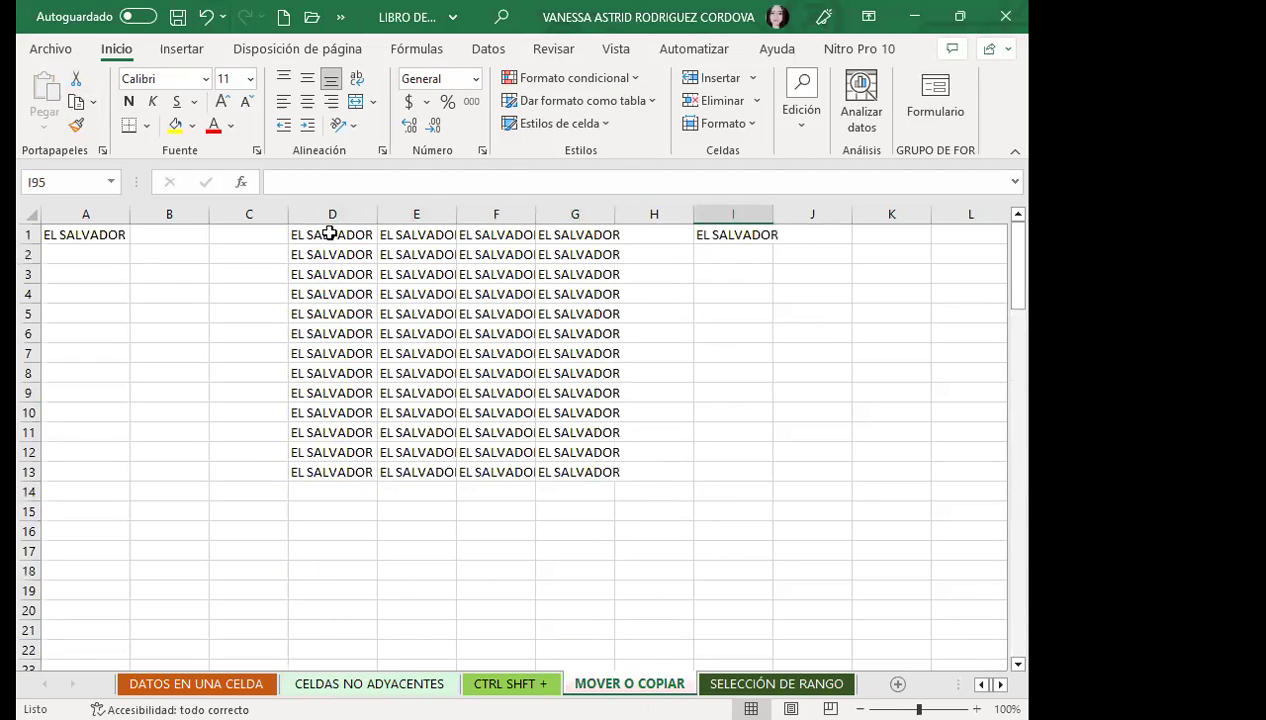
Copy D1:G13 from the right-click menu and paste it starting at J7, ending on G17.
{"action": "left_click_drag", "start_coordinate": [318, 236], "coordinate": [586, 472]}
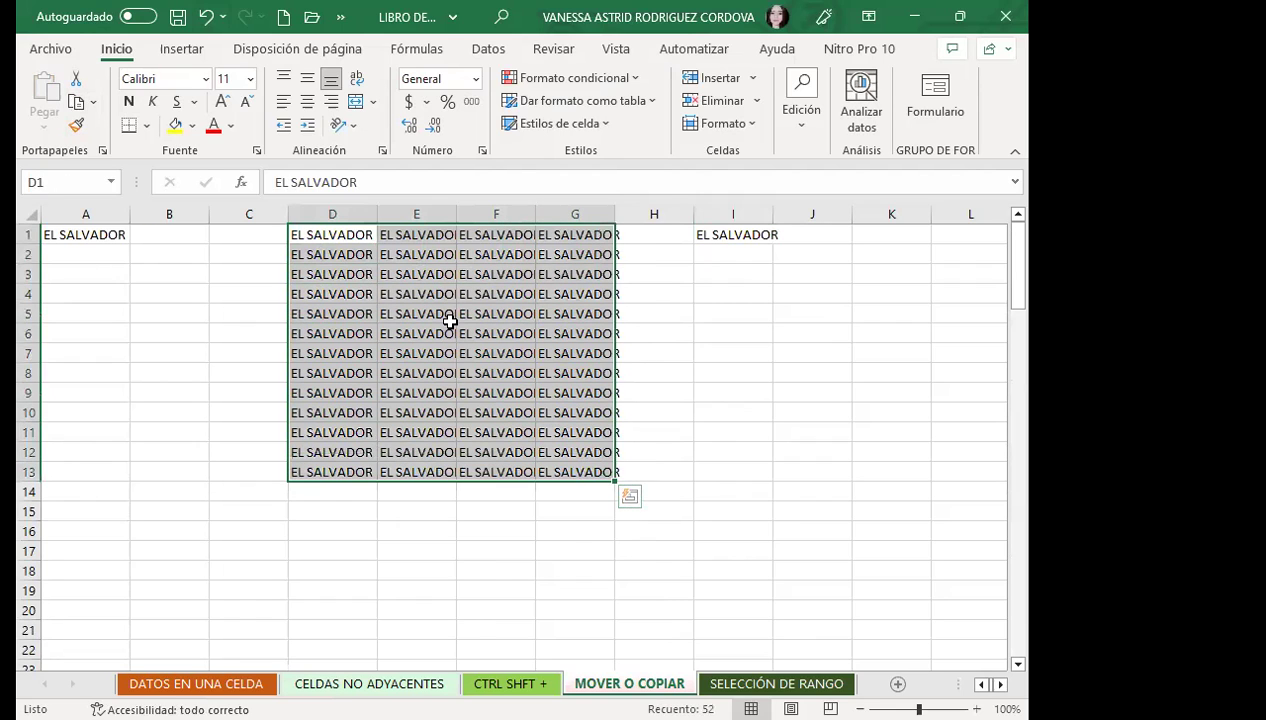
{"action": "right_click", "coordinate": [451, 325]}
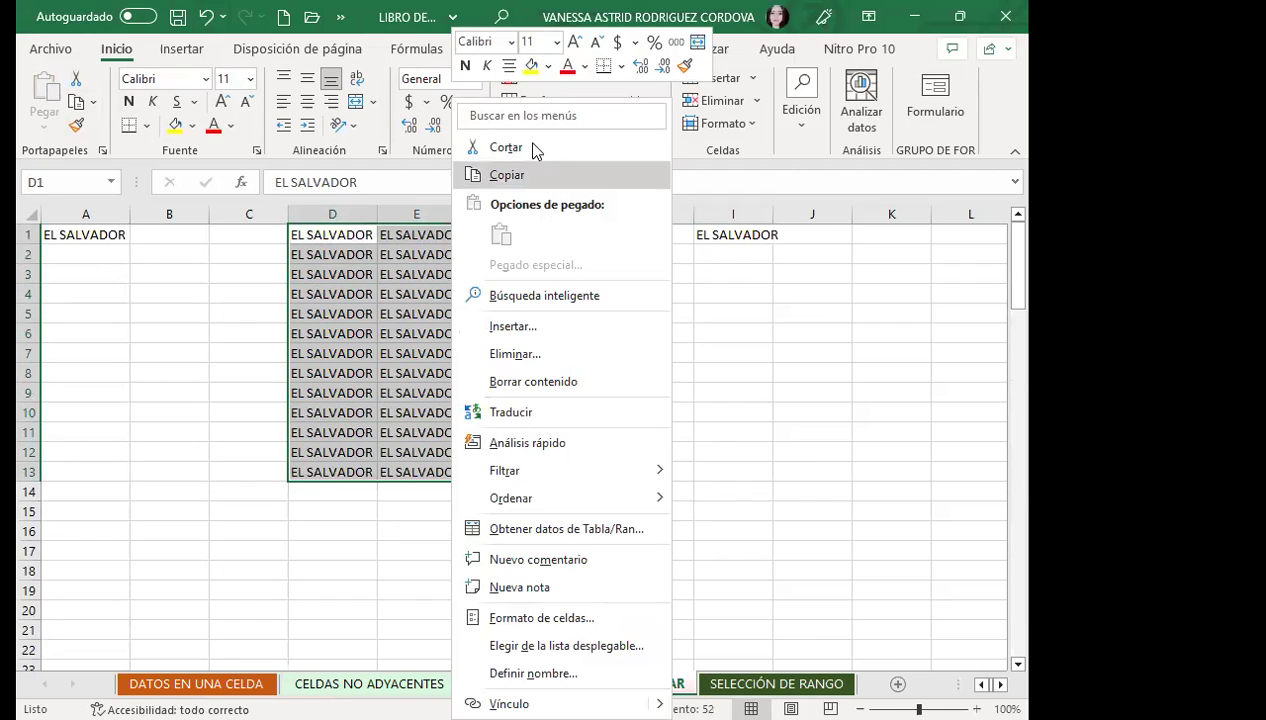
{"action": "left_click", "coordinate": [509, 180]}
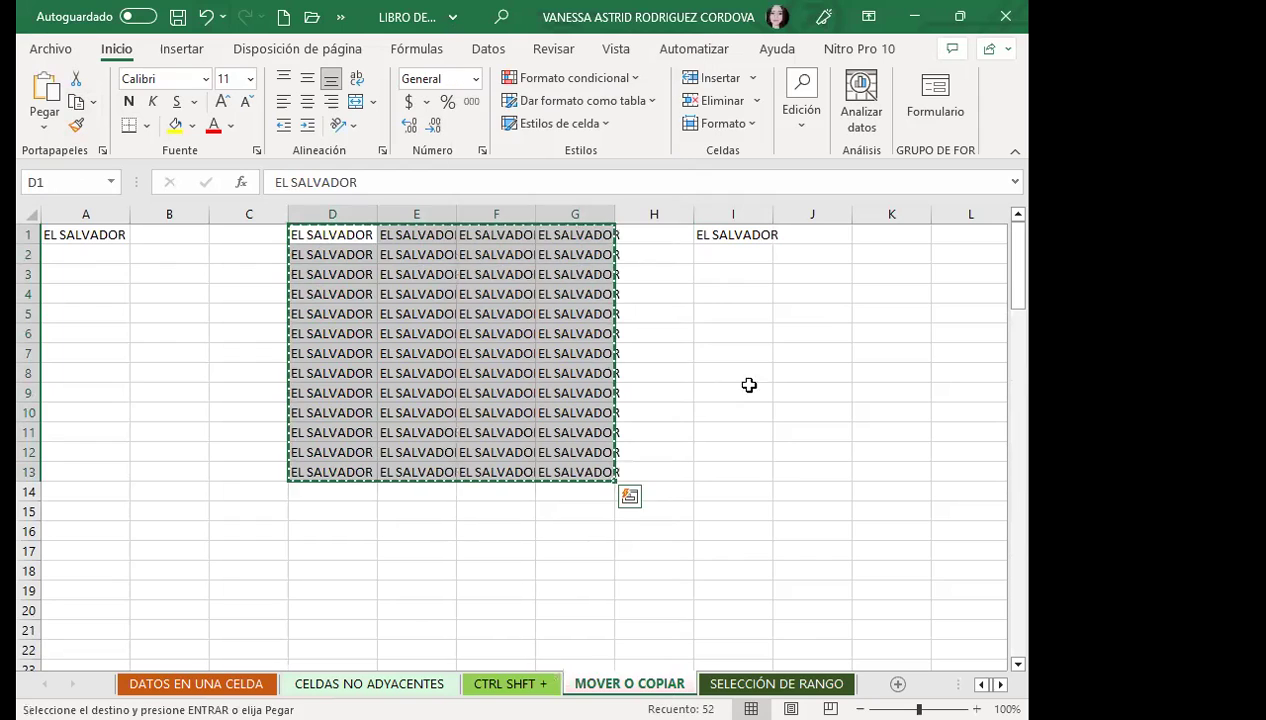
{"action": "left_click", "coordinate": [783, 352]}
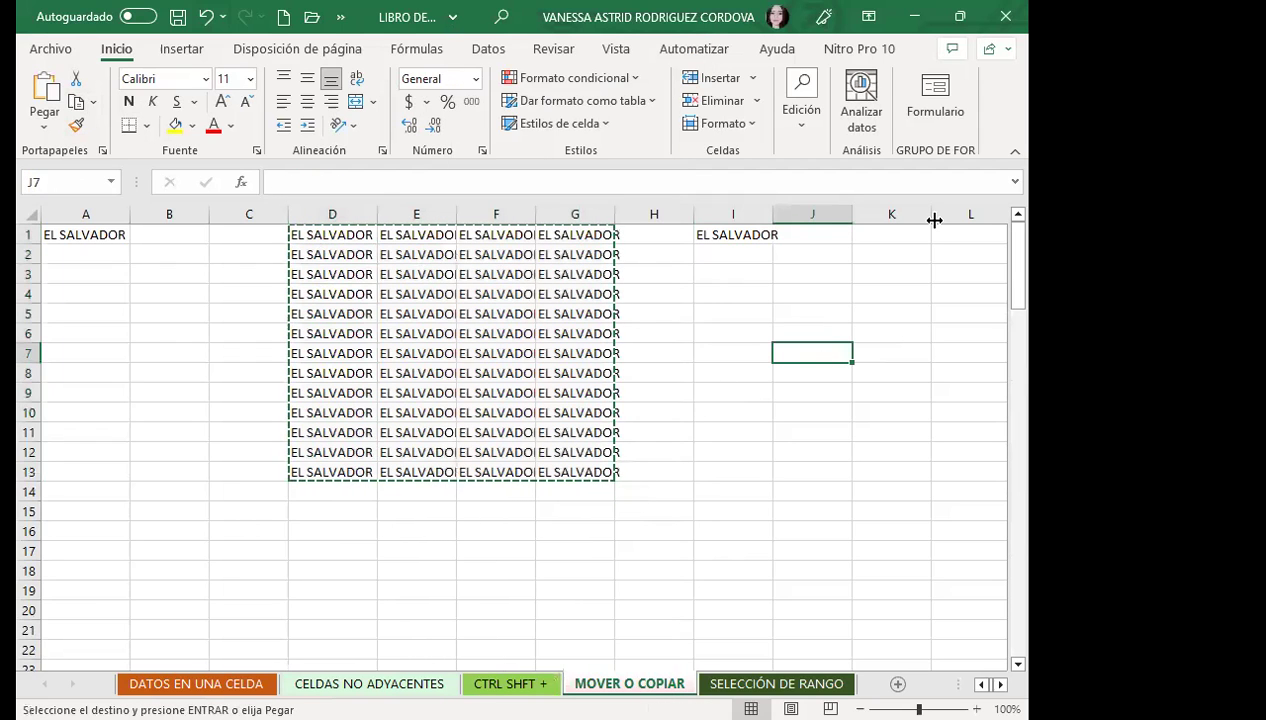
{"action": "left_click", "coordinate": [55, 94]}
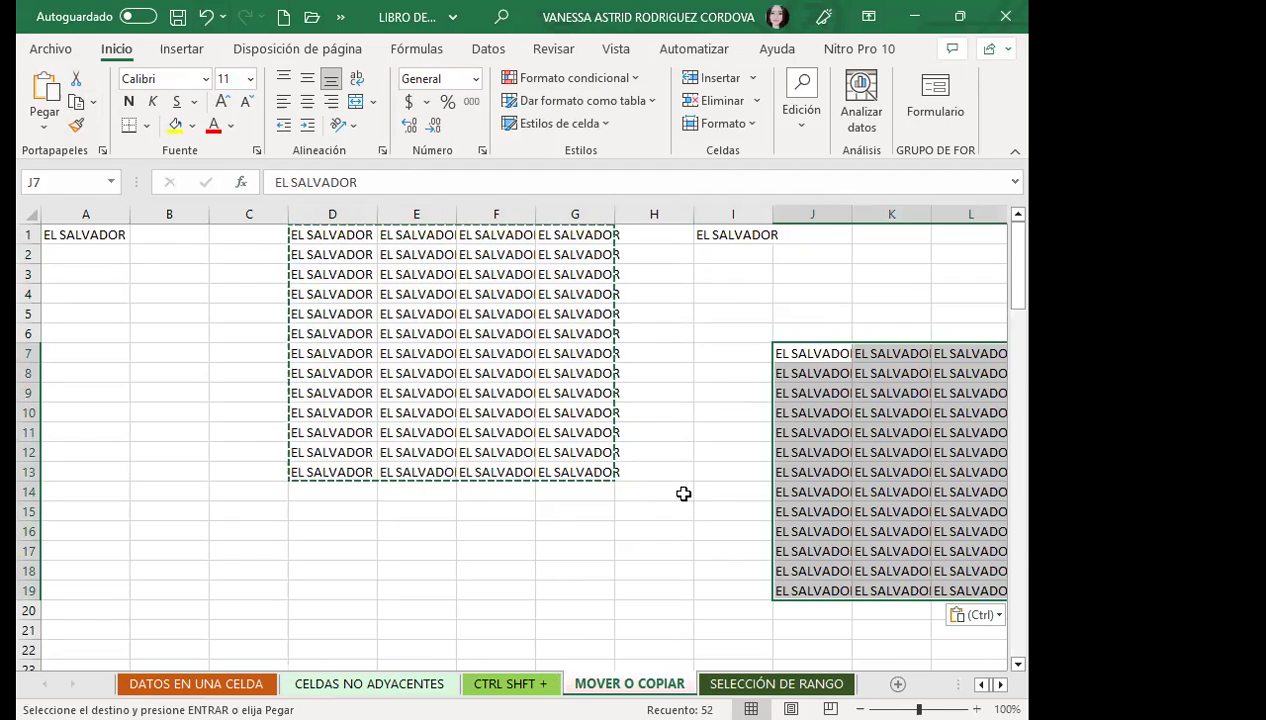
{"action": "left_click", "coordinate": [653, 508]}
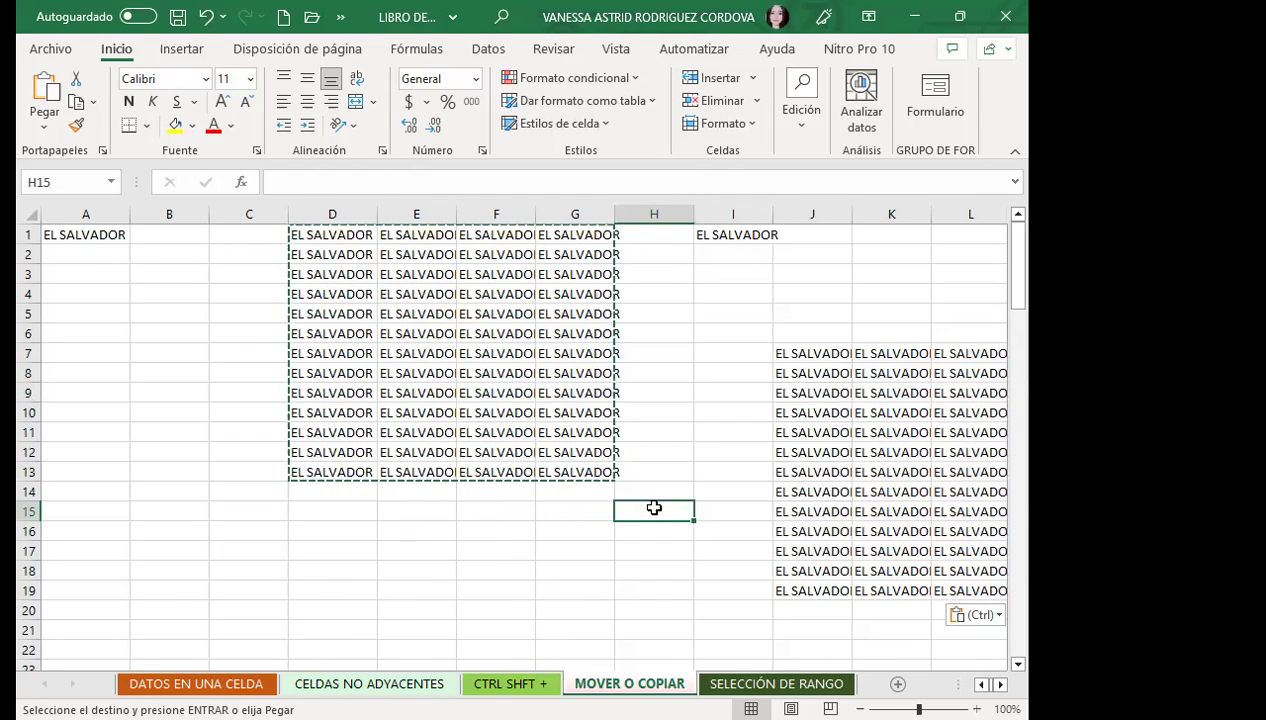
{"action": "left_click", "coordinate": [544, 552]}
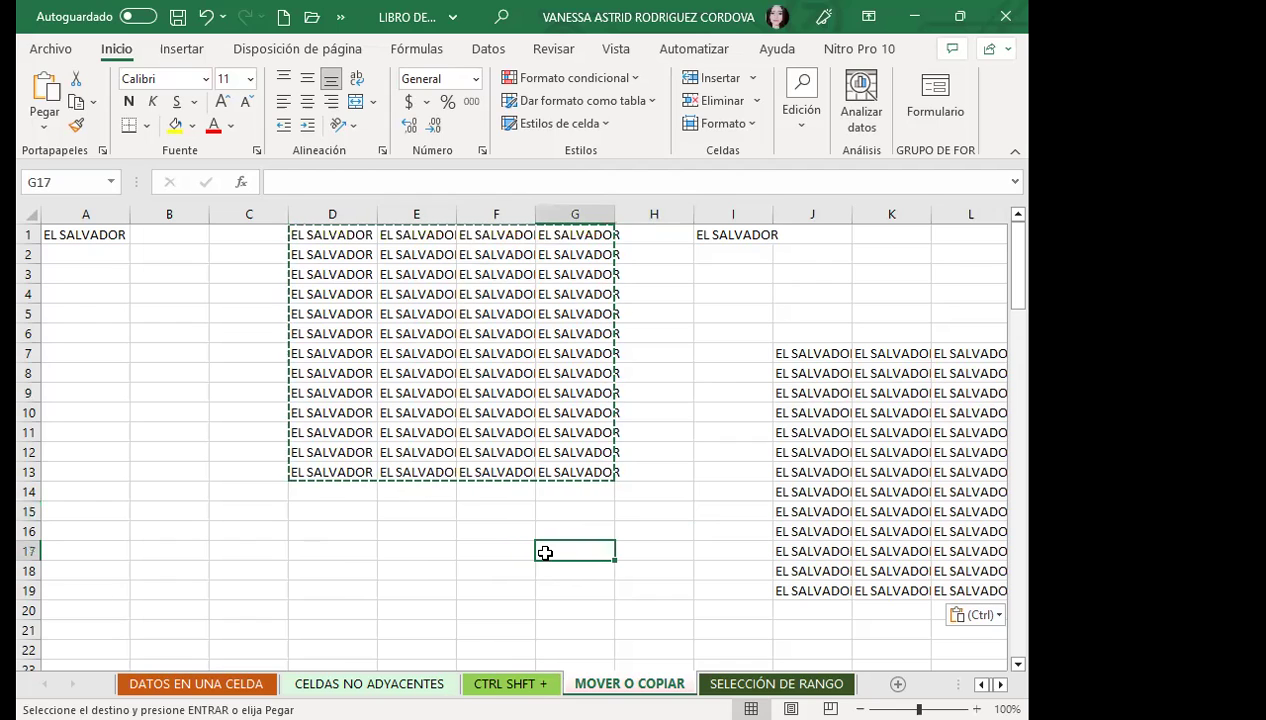
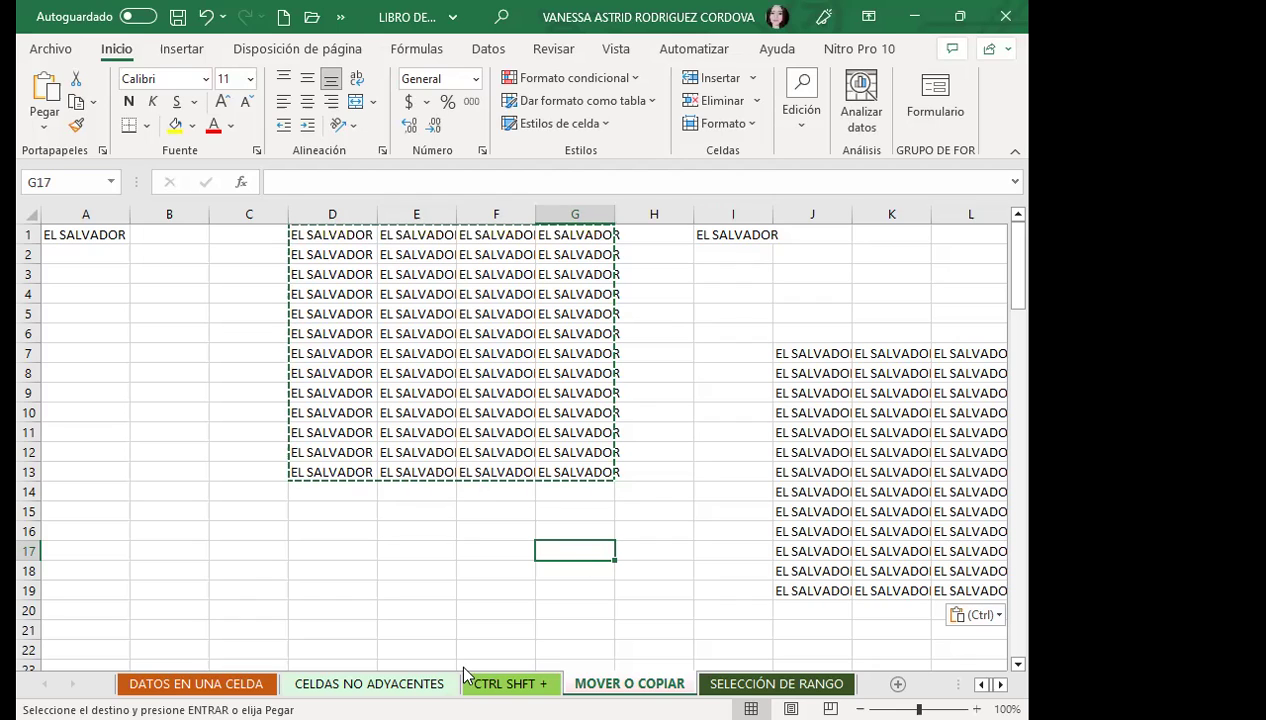
Clear the copy marquee around D1:G13 and move the active cell to E14 below the block.
{"action": "left_click", "coordinate": [652, 473]}
{"action": "key", "text": "Escape"}
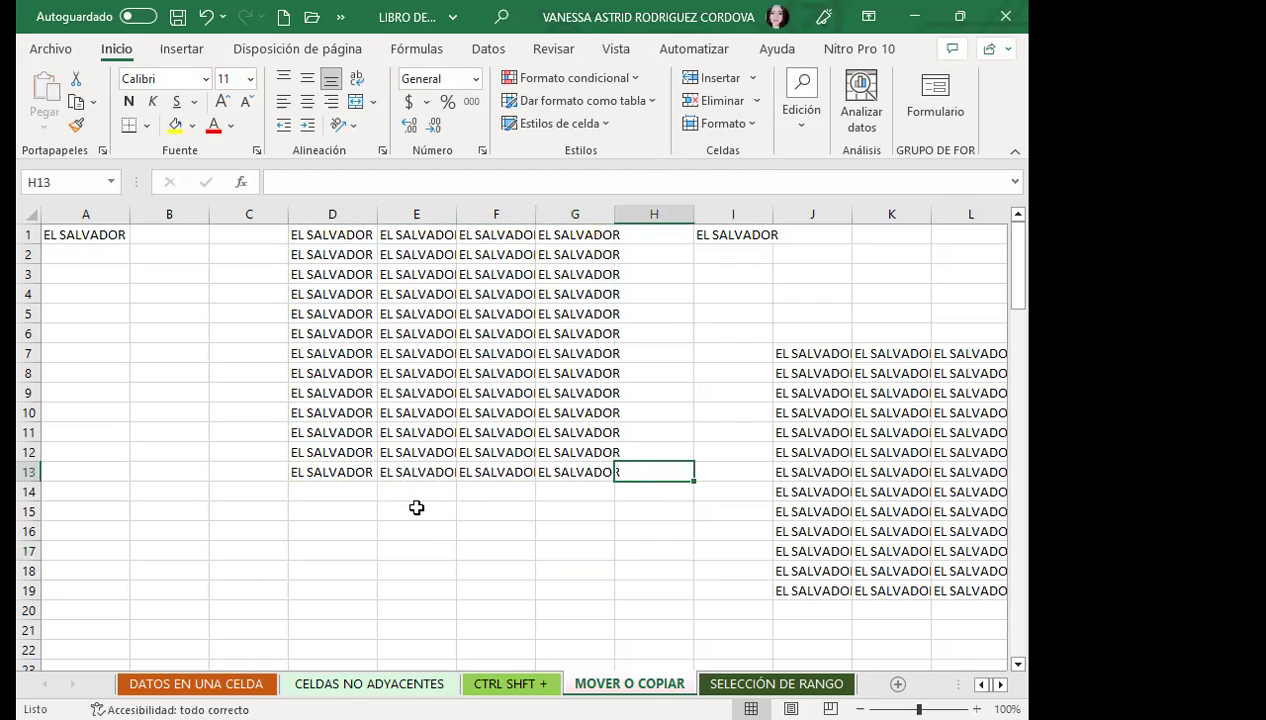
{"action": "left_click", "coordinate": [416, 508]}
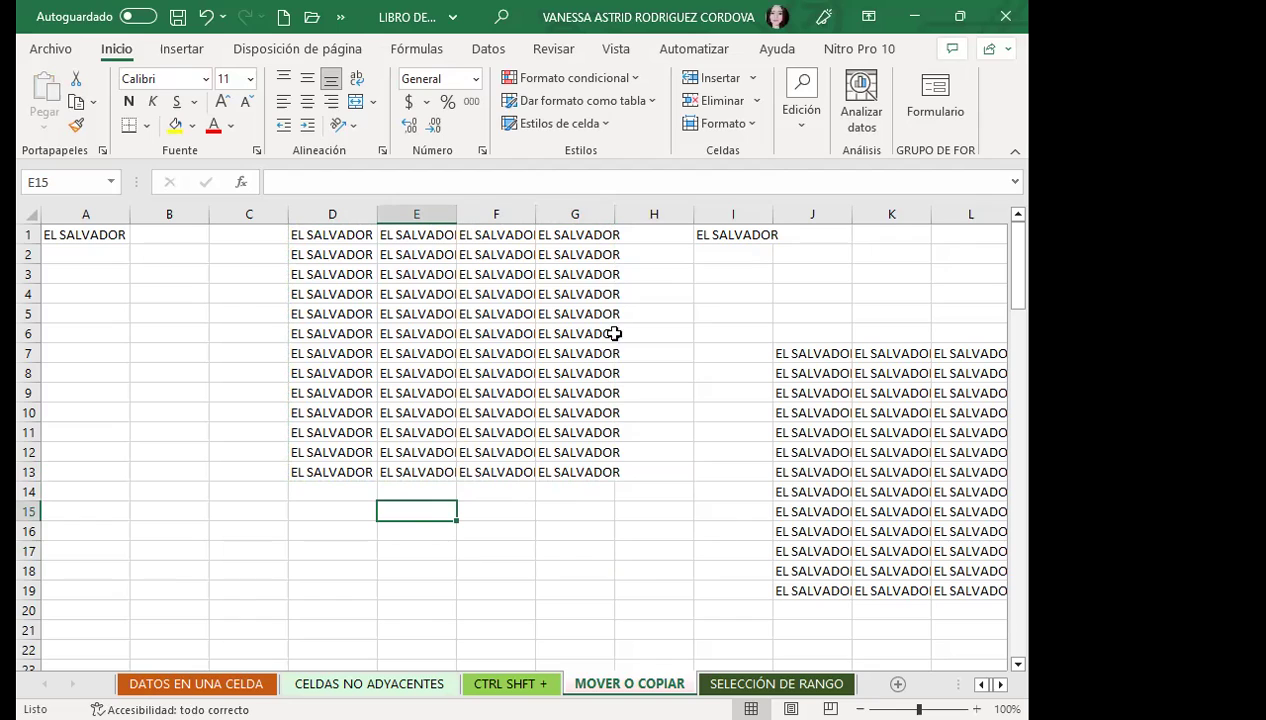
{"action": "left_click", "coordinate": [421, 488]}
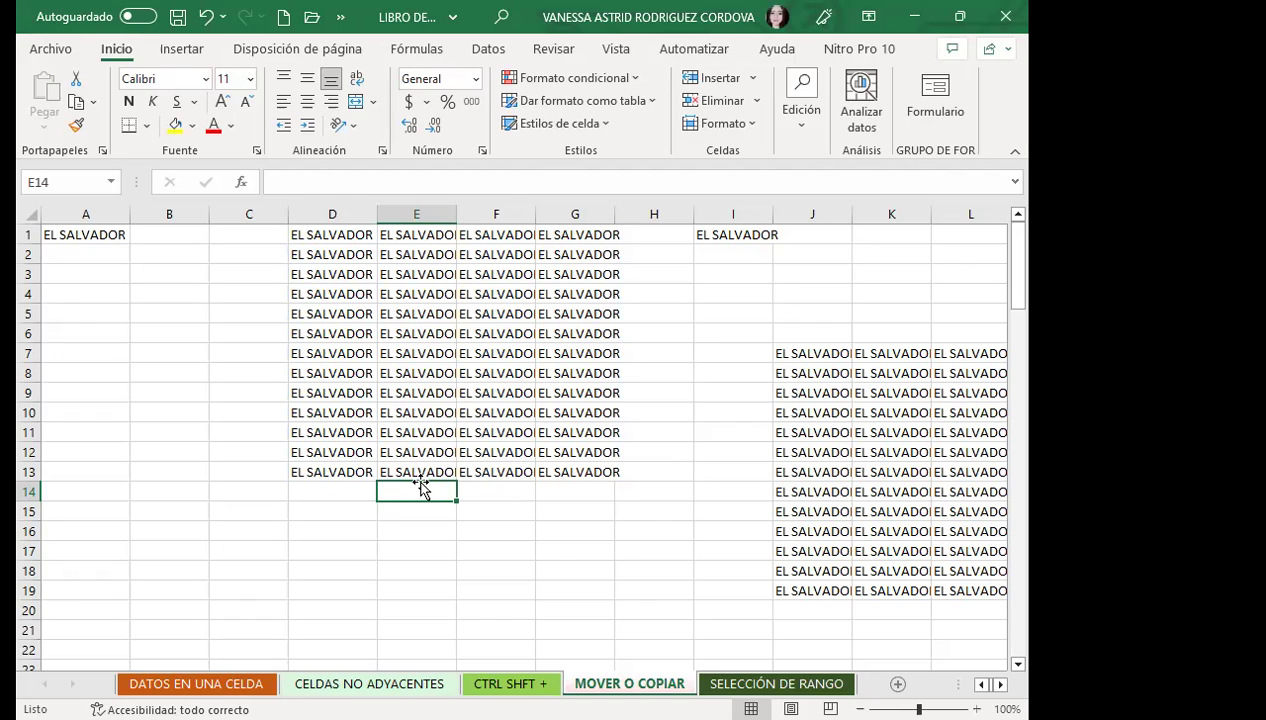
Select cells G16, F16, F15 and then F18 on the MOVER O COPIAR sheet.
{"action": "left_click", "coordinate": [561, 537]}
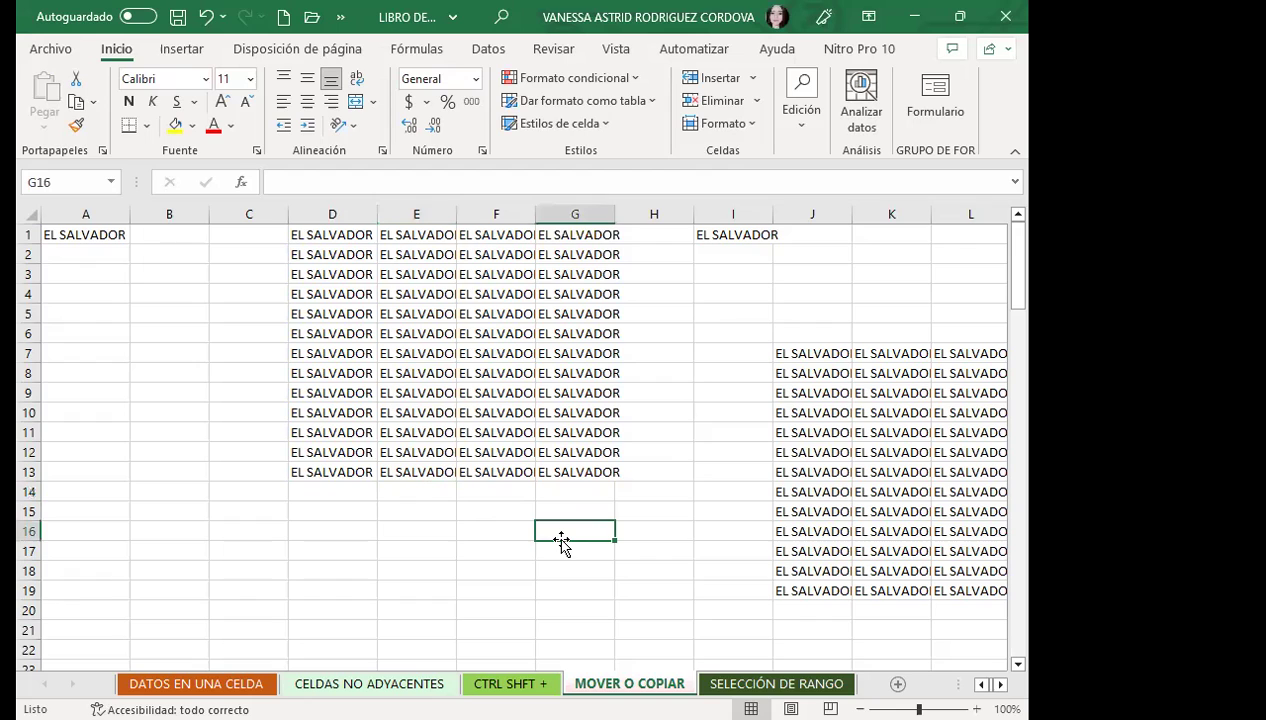
{"action": "left_click", "coordinate": [484, 527]}
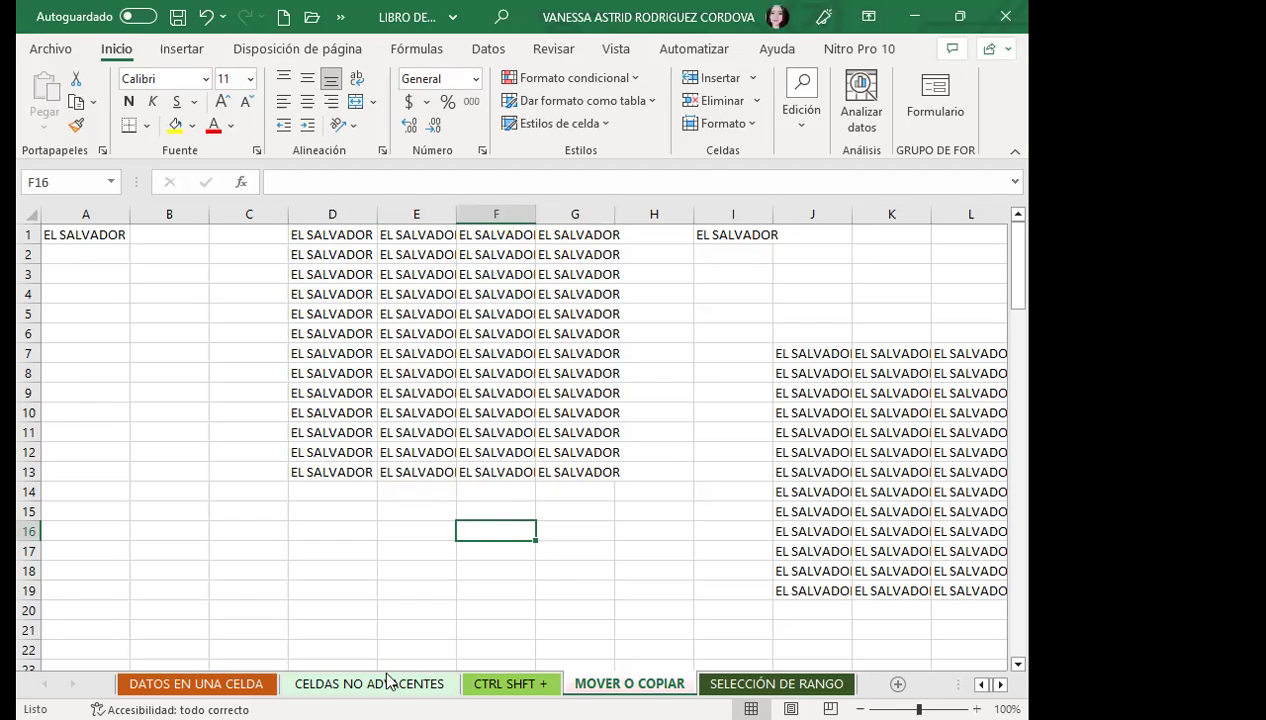
{"action": "left_click", "coordinate": [490, 506]}
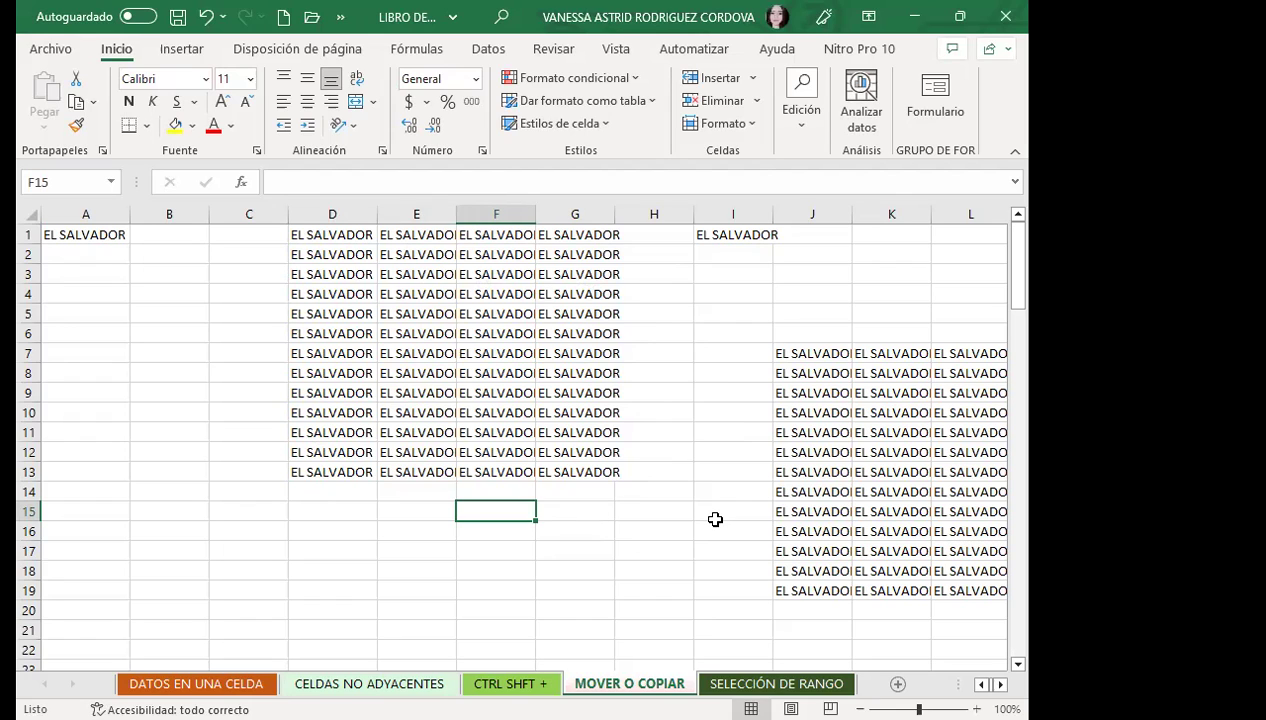
{"action": "left_click", "coordinate": [499, 566]}
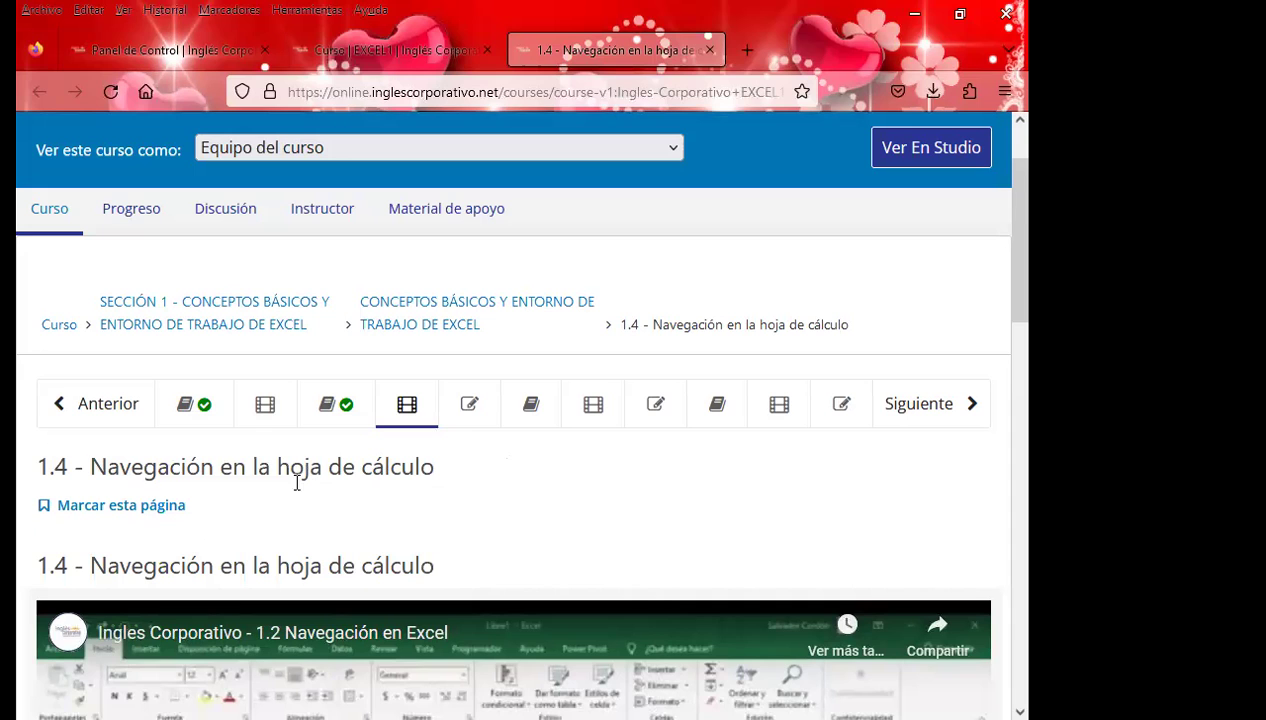
{"action": "scroll", "coordinate": [718, 512], "scroll_direction": "down", "scroll_amount": 1}
{"action": "scroll", "coordinate": [718, 512], "scroll_direction": "down", "scroll_amount": 2}
{"action": "scroll", "coordinate": [319, 418], "scroll_direction": "up", "scroll_amount": 1}
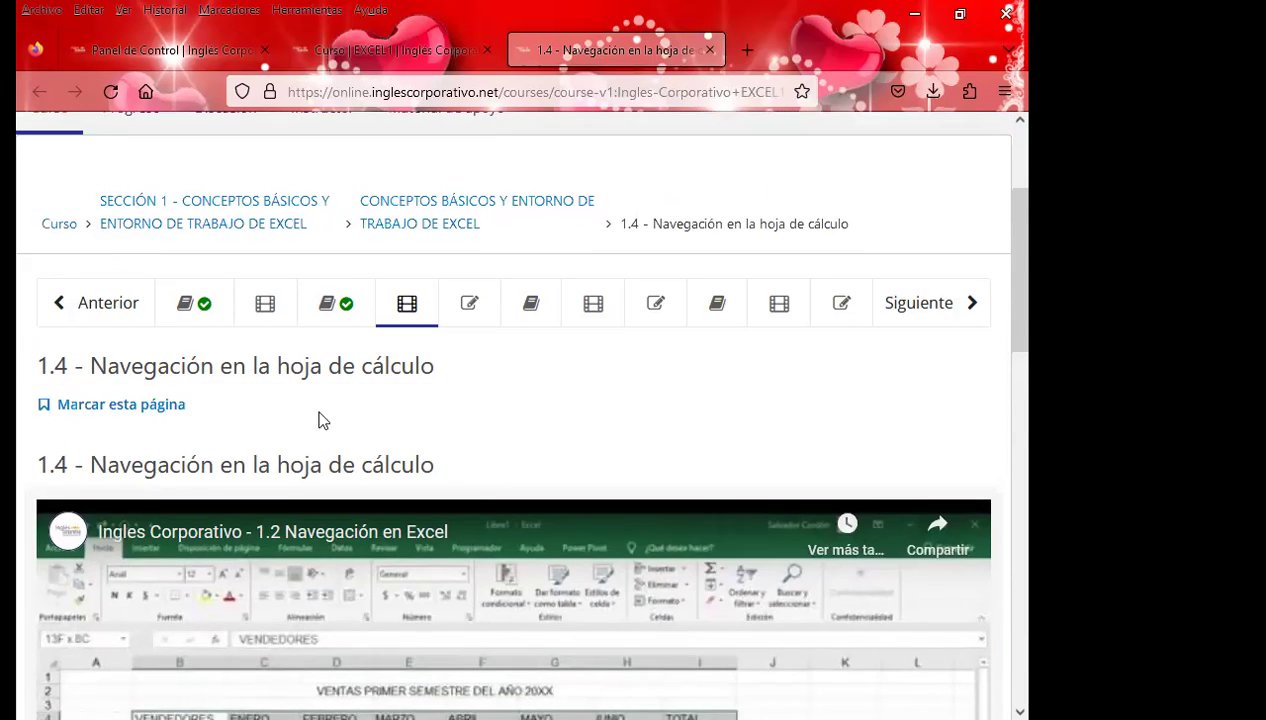
{"action": "left_click", "coordinate": [368, 306]}
{"action": "scroll", "coordinate": [619, 472], "scroll_direction": "down", "scroll_amount": 2}
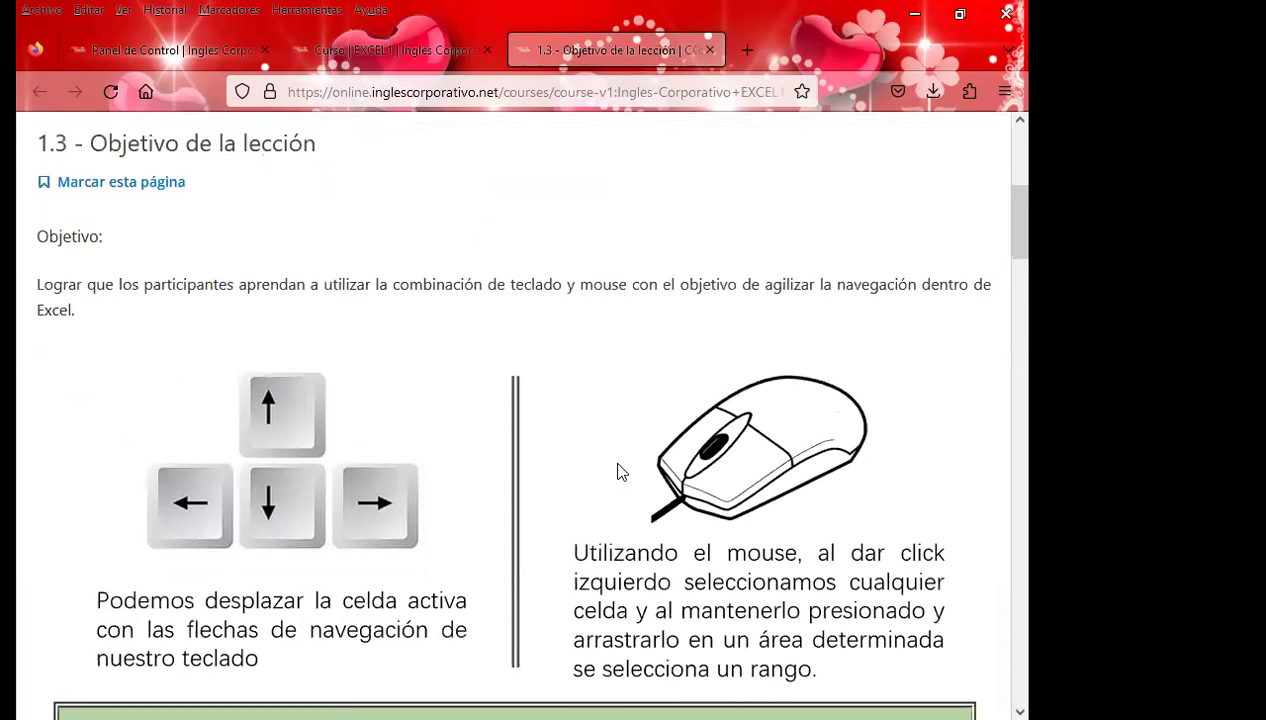
{"action": "scroll", "coordinate": [619, 472], "scroll_direction": "down", "scroll_amount": 2}
{"action": "scroll", "coordinate": [619, 472], "scroll_direction": "down", "scroll_amount": 3}
{"action": "scroll", "coordinate": [617, 470], "scroll_direction": "down", "scroll_amount": 3}
{"action": "scroll", "coordinate": [617, 470], "scroll_direction": "down", "scroll_amount": 2}
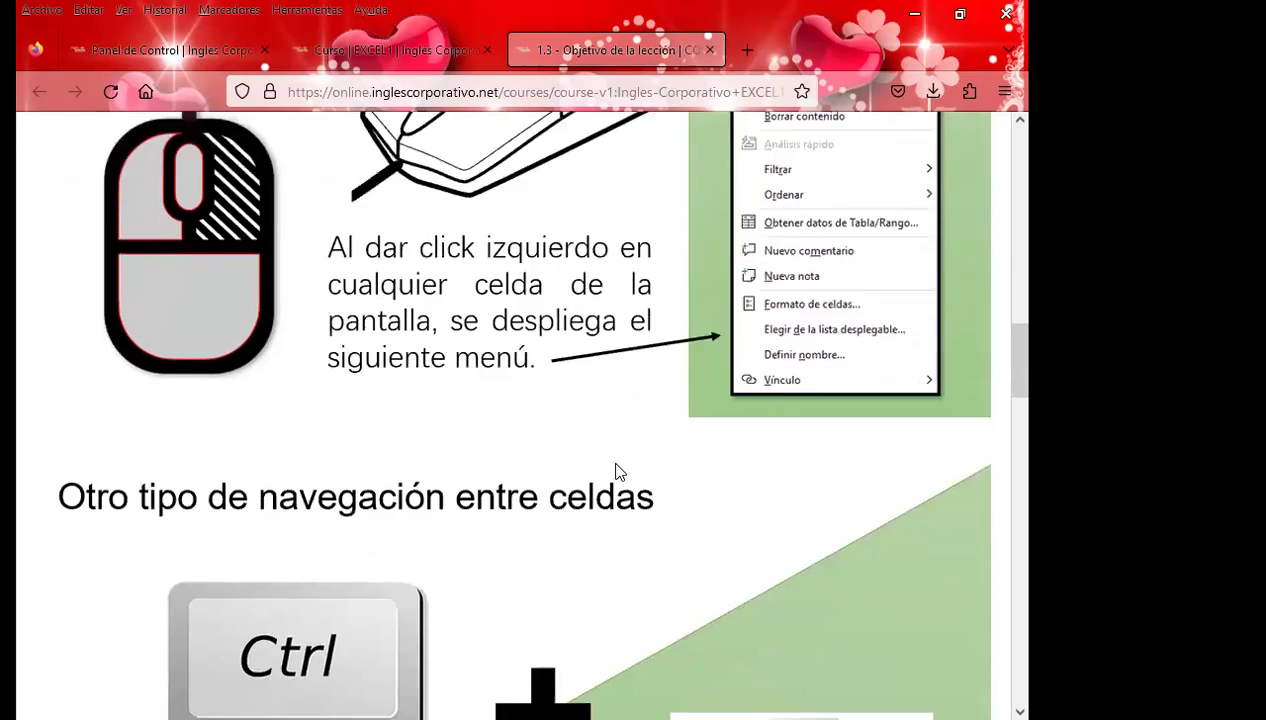
{"action": "scroll", "coordinate": [615, 478], "scroll_direction": "down", "scroll_amount": 3}
{"action": "scroll", "coordinate": [615, 478], "scroll_direction": "down", "scroll_amount": 1}
{"action": "scroll", "coordinate": [610, 482], "scroll_direction": "down", "scroll_amount": 3}
{"action": "scroll", "coordinate": [590, 482], "scroll_direction": "down", "scroll_amount": 2}
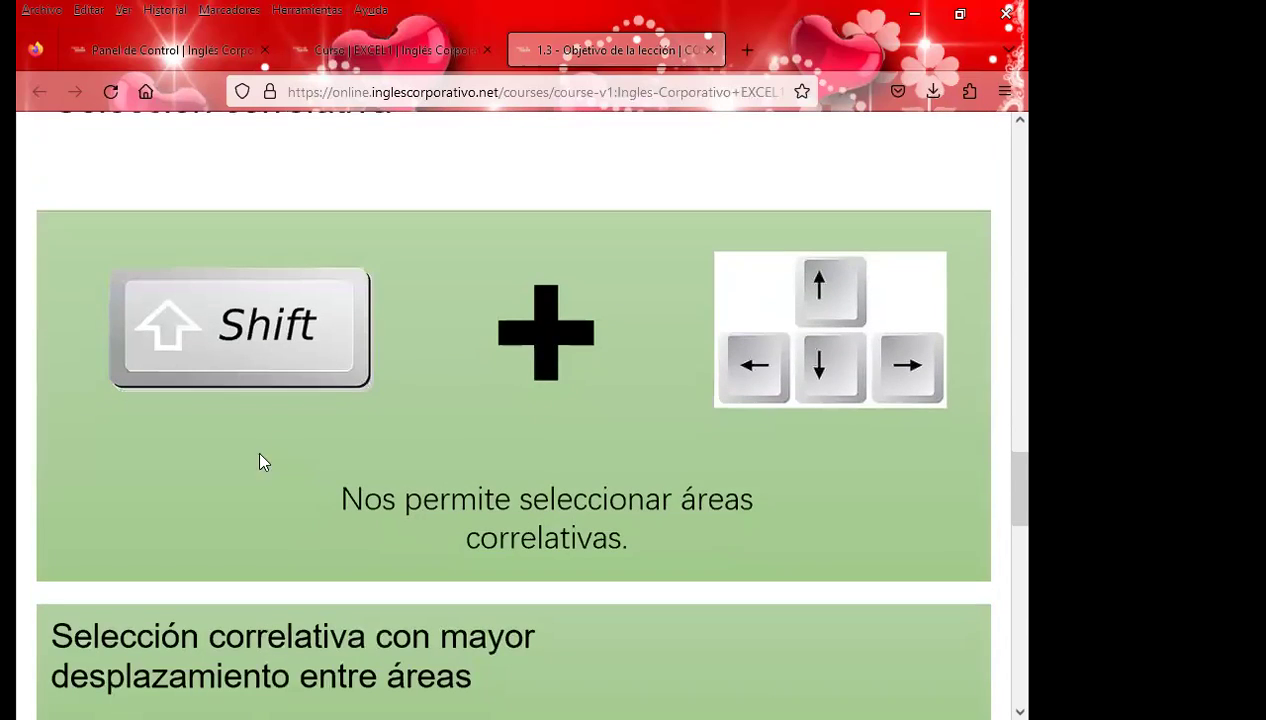
{"action": "scroll", "coordinate": [610, 410], "scroll_direction": "down", "scroll_amount": 4}
{"action": "scroll", "coordinate": [618, 466], "scroll_direction": "down", "scroll_amount": 2}
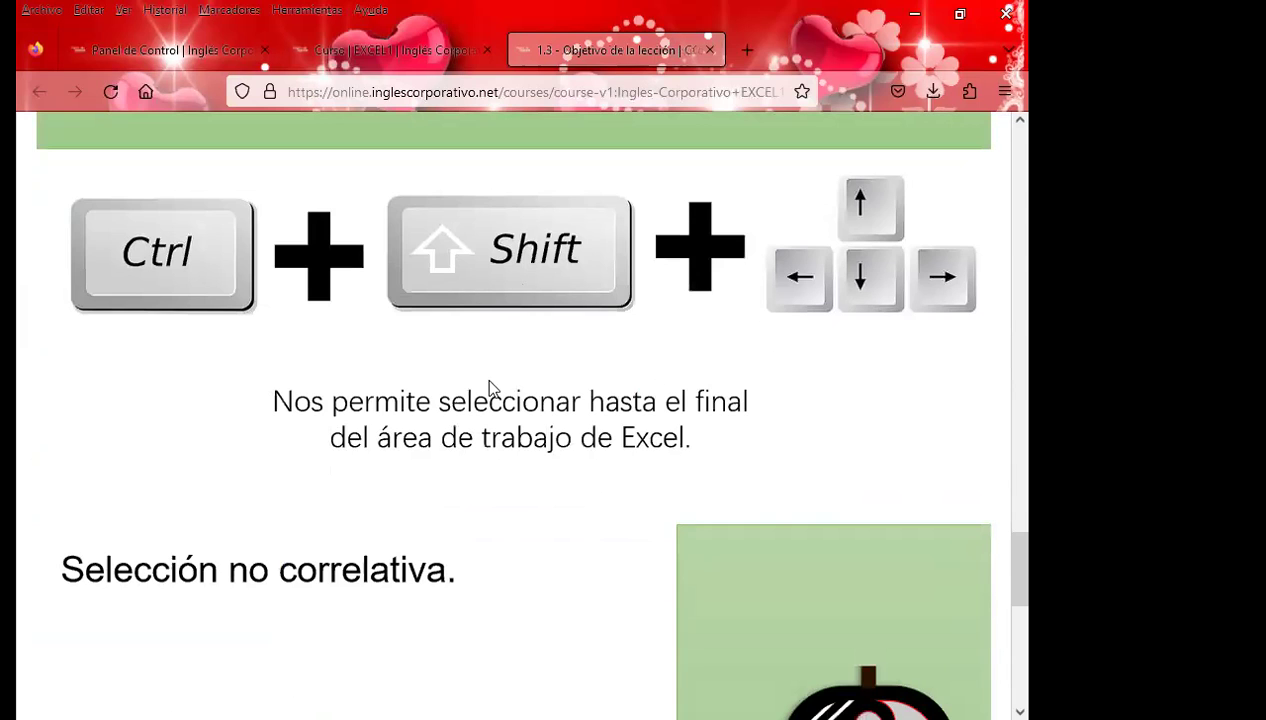
{"action": "scroll", "coordinate": [489, 385], "scroll_direction": "down", "scroll_amount": 3}
{"action": "scroll", "coordinate": [573, 415], "scroll_direction": "down", "scroll_amount": 2}
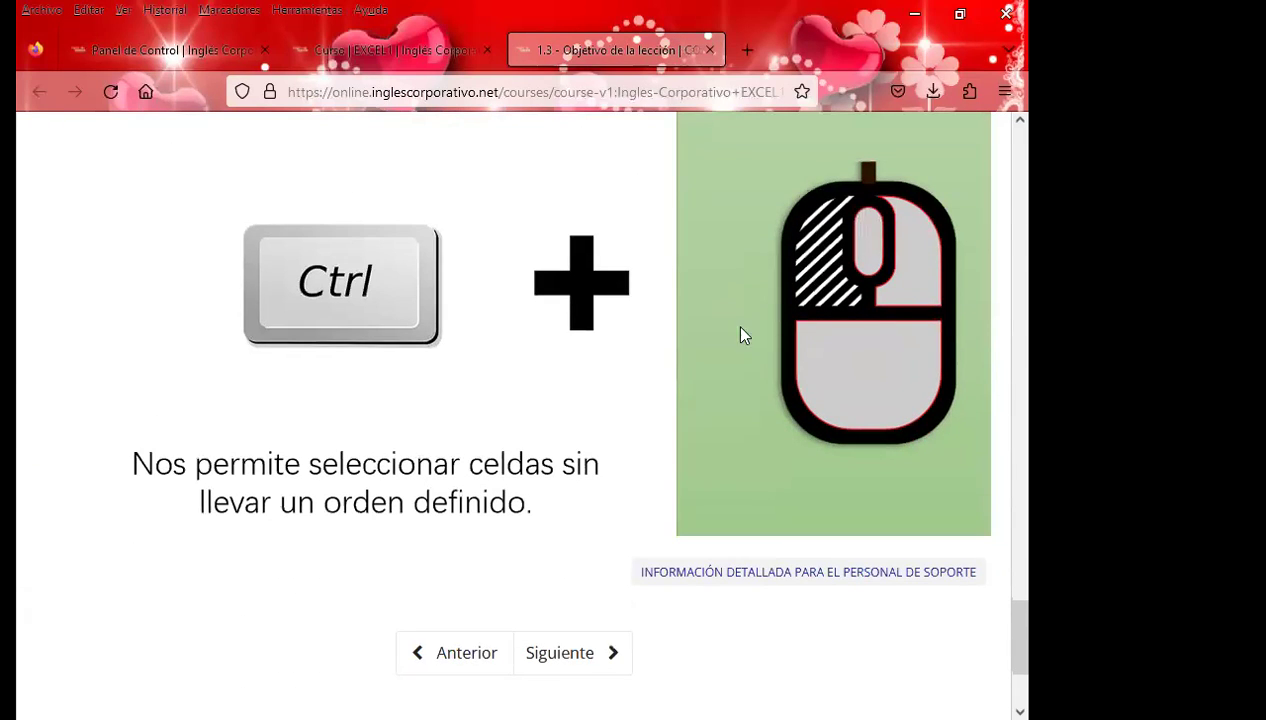
{"action": "scroll", "coordinate": [604, 397], "scroll_direction": "down", "scroll_amount": 1}
{"action": "scroll", "coordinate": [600, 400], "scroll_direction": "down", "scroll_amount": 1}
{"action": "scroll", "coordinate": [565, 395], "scroll_direction": "up", "scroll_amount": 2}
{"action": "scroll", "coordinate": [461, 435], "scroll_direction": "up", "scroll_amount": 4}
{"action": "scroll", "coordinate": [461, 435], "scroll_direction": "up", "scroll_amount": 5}
{"action": "scroll", "coordinate": [461, 435], "scroll_direction": "up", "scroll_amount": 4}
{"action": "scroll", "coordinate": [461, 435], "scroll_direction": "up", "scroll_amount": 2}
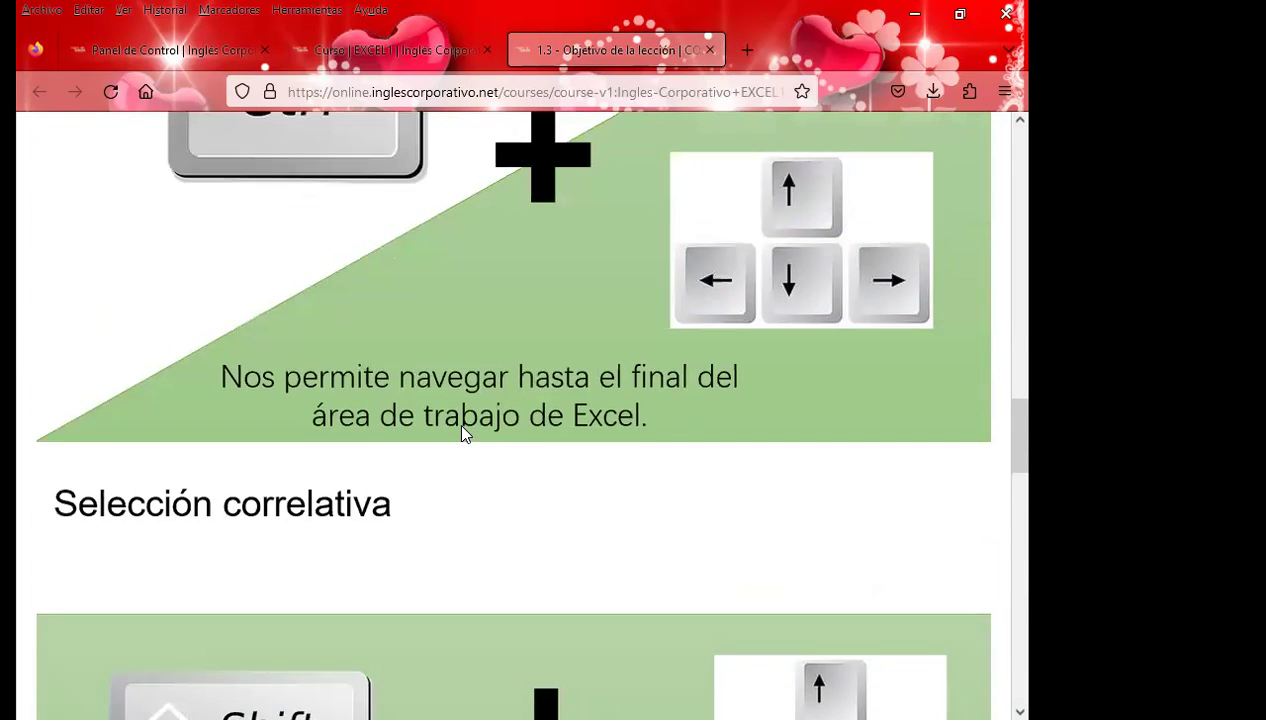
{"action": "scroll", "coordinate": [461, 435], "scroll_direction": "up", "scroll_amount": 3}
{"action": "scroll", "coordinate": [461, 435], "scroll_direction": "up", "scroll_amount": 4}
{"action": "scroll", "coordinate": [461, 435], "scroll_direction": "up", "scroll_amount": 2}
{"action": "scroll", "coordinate": [462, 432], "scroll_direction": "up", "scroll_amount": 2}
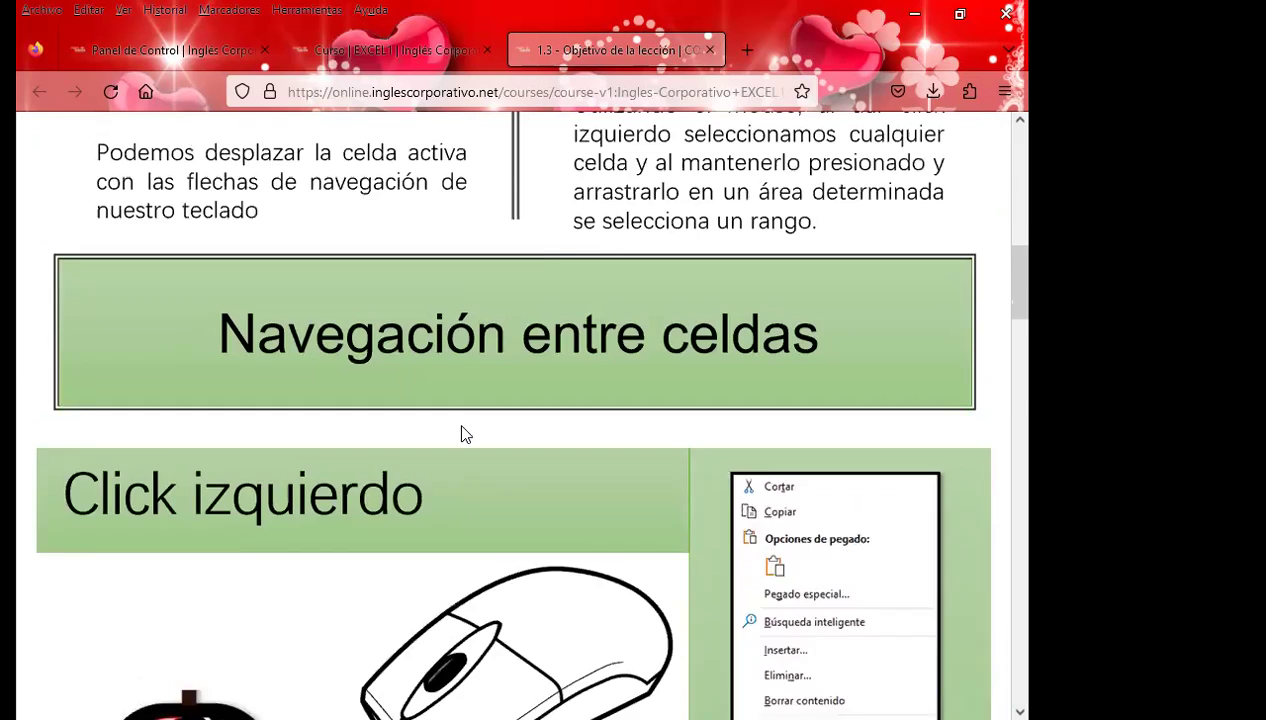
{"action": "scroll", "coordinate": [462, 432], "scroll_direction": "up", "scroll_amount": 2}
{"action": "scroll", "coordinate": [462, 432], "scroll_direction": "up", "scroll_amount": 3}
{"action": "scroll", "coordinate": [462, 432], "scroll_direction": "up", "scroll_amount": 2}
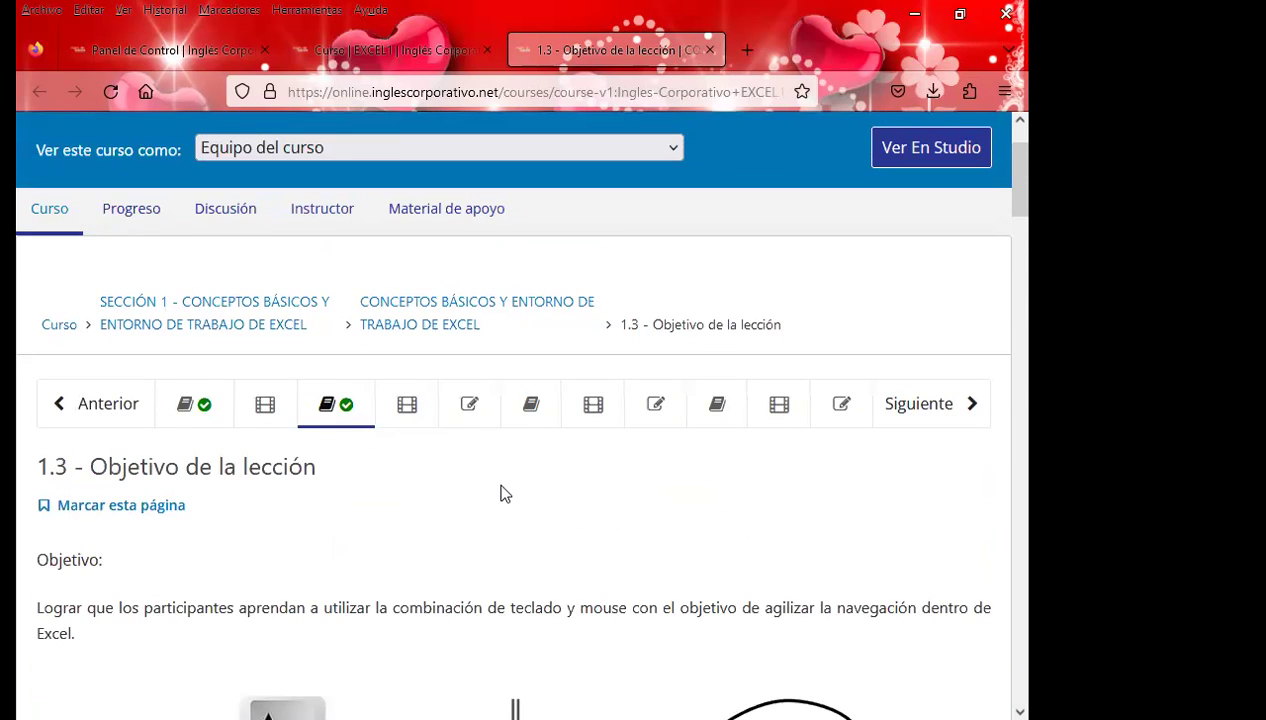
Play and pause the lesson 1.4 navigation video, then close the lesson tab.
{"action": "left_click", "coordinate": [407, 408]}
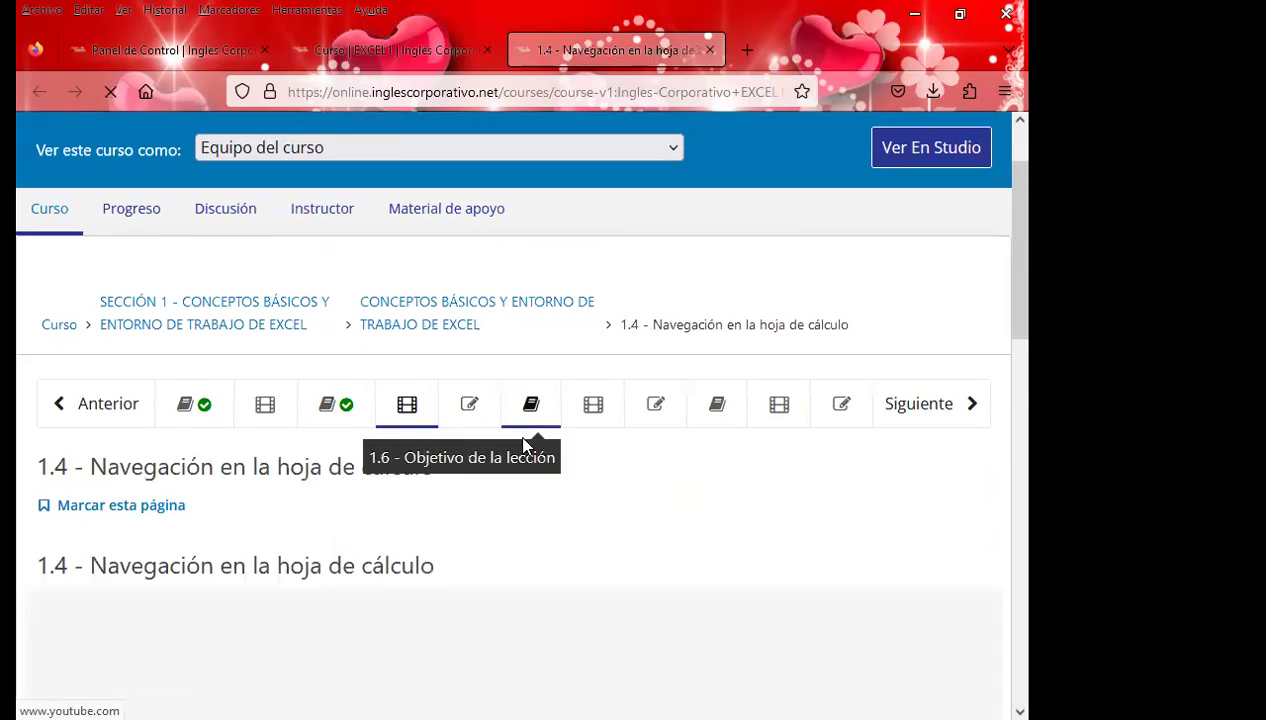
{"action": "scroll", "coordinate": [630, 474], "scroll_direction": "down", "scroll_amount": 3}
{"action": "scroll", "coordinate": [639, 472], "scroll_direction": "down", "scroll_amount": 3}
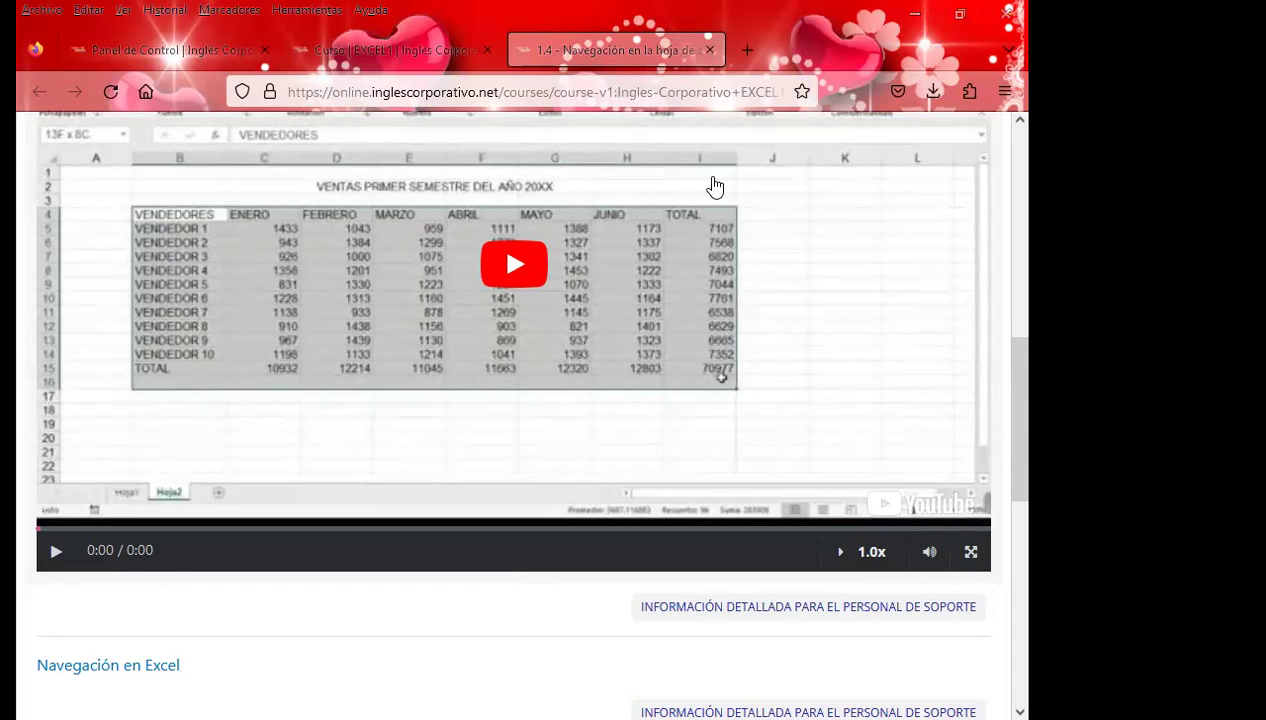
{"action": "left_click", "coordinate": [834, 362]}
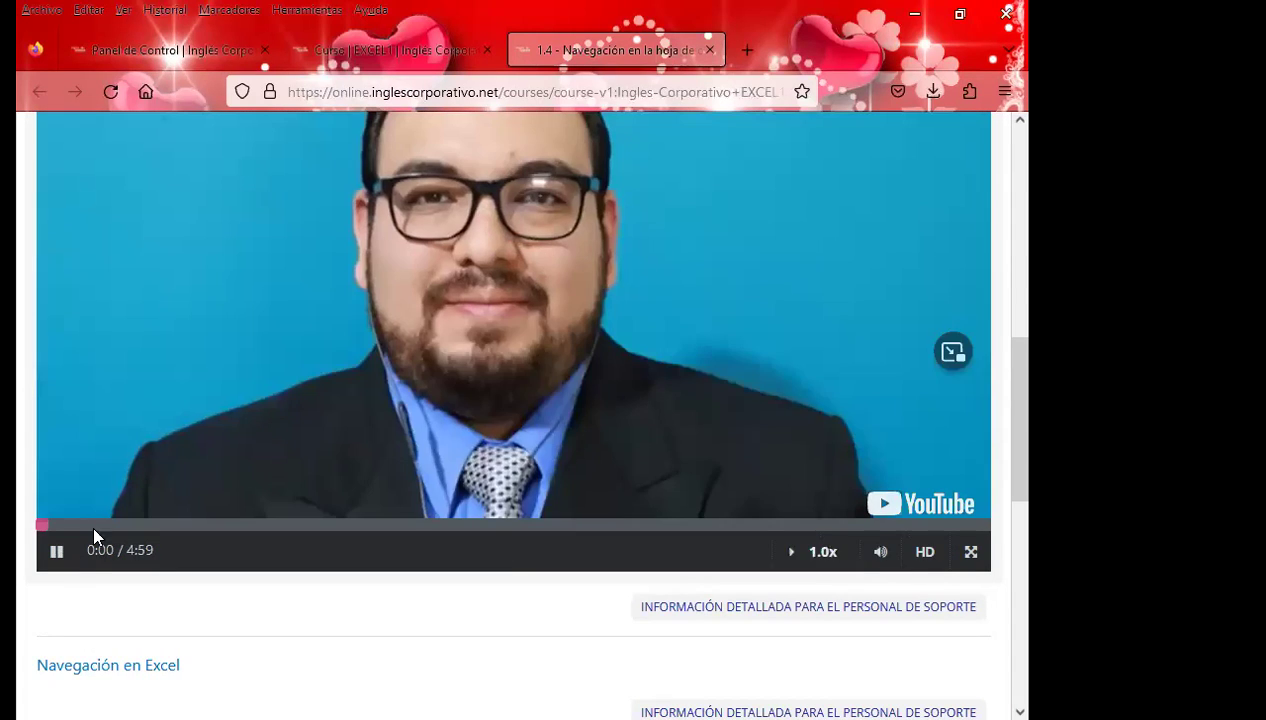
{"action": "left_click", "coordinate": [62, 558]}
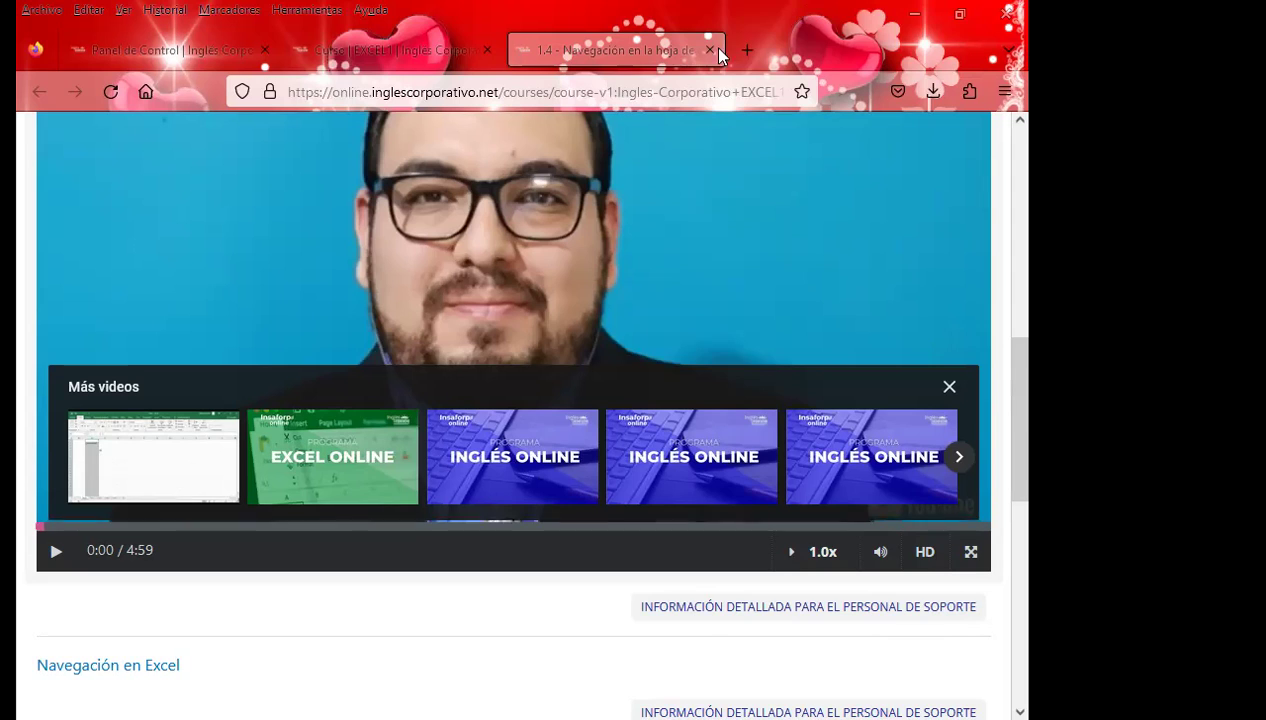
{"action": "scroll", "coordinate": [545, 412], "scroll_direction": "up", "scroll_amount": 6}
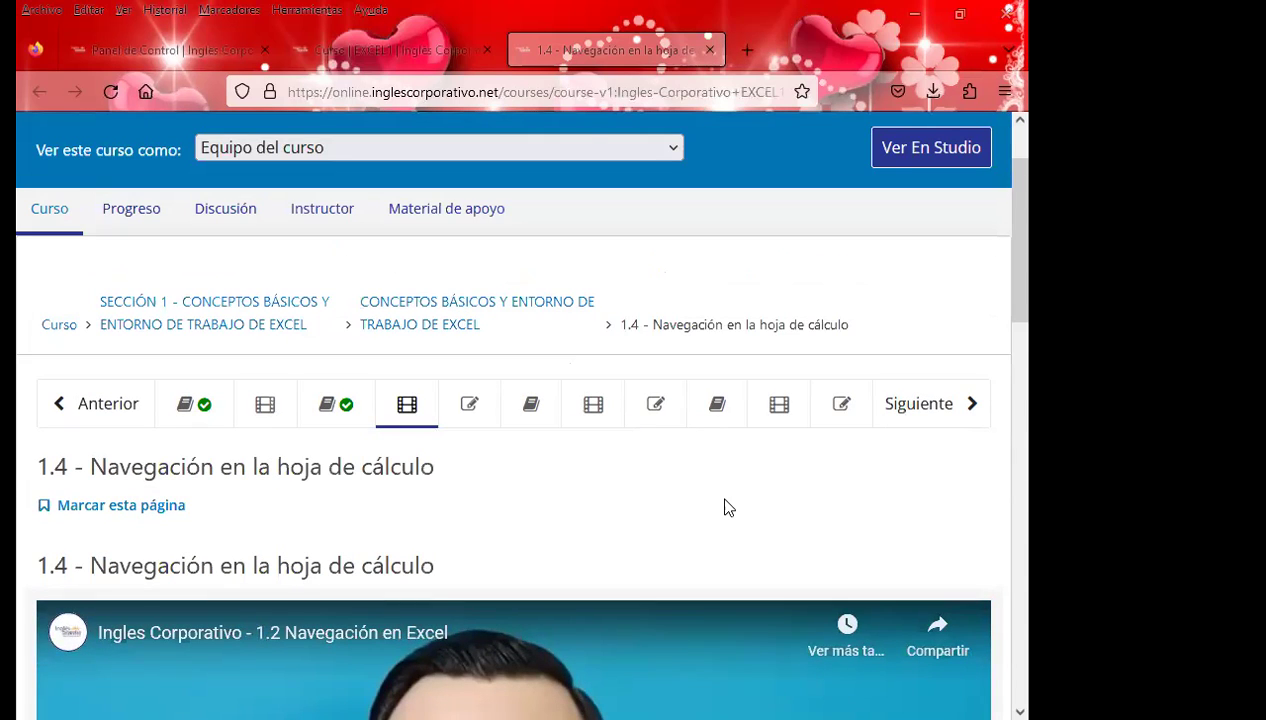
{"action": "left_click", "coordinate": [708, 49]}
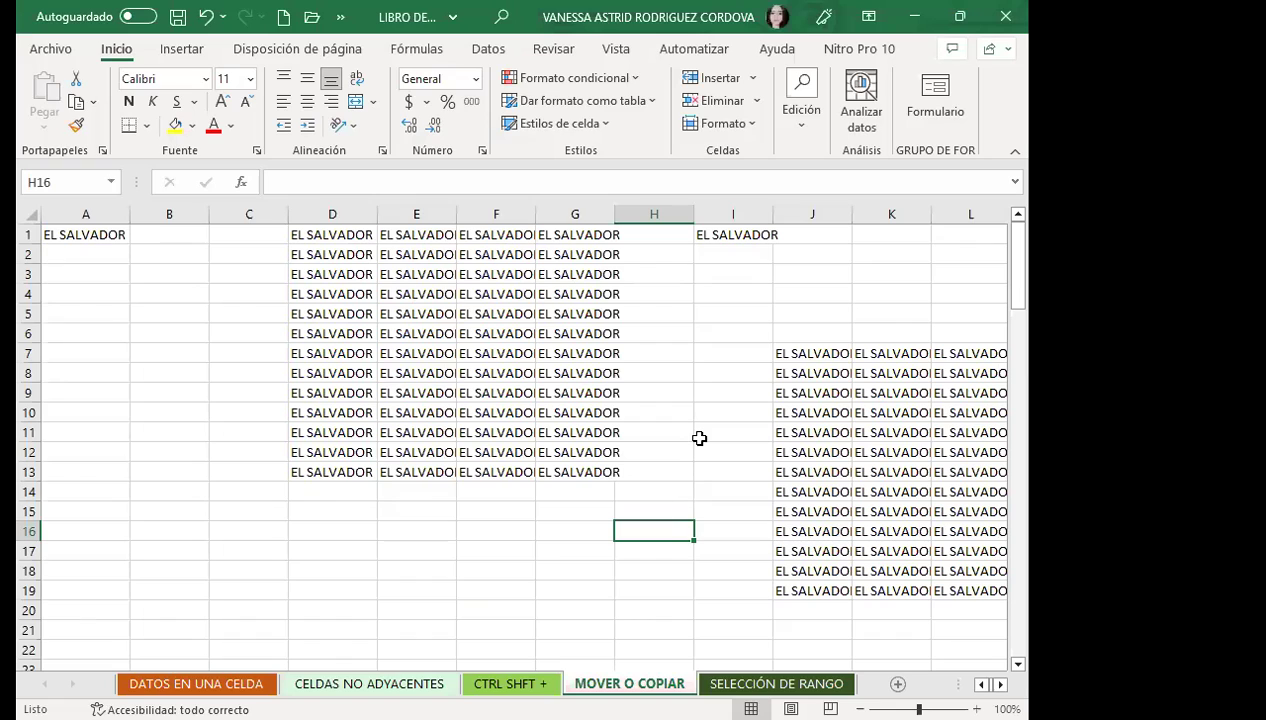
Select cells G14, F16, H14, F16, H12 and E17, then go to the SELECCIÓN DE RANGO sheet.
{"action": "left_click", "coordinate": [597, 492]}
{"action": "left_click", "coordinate": [466, 528]}
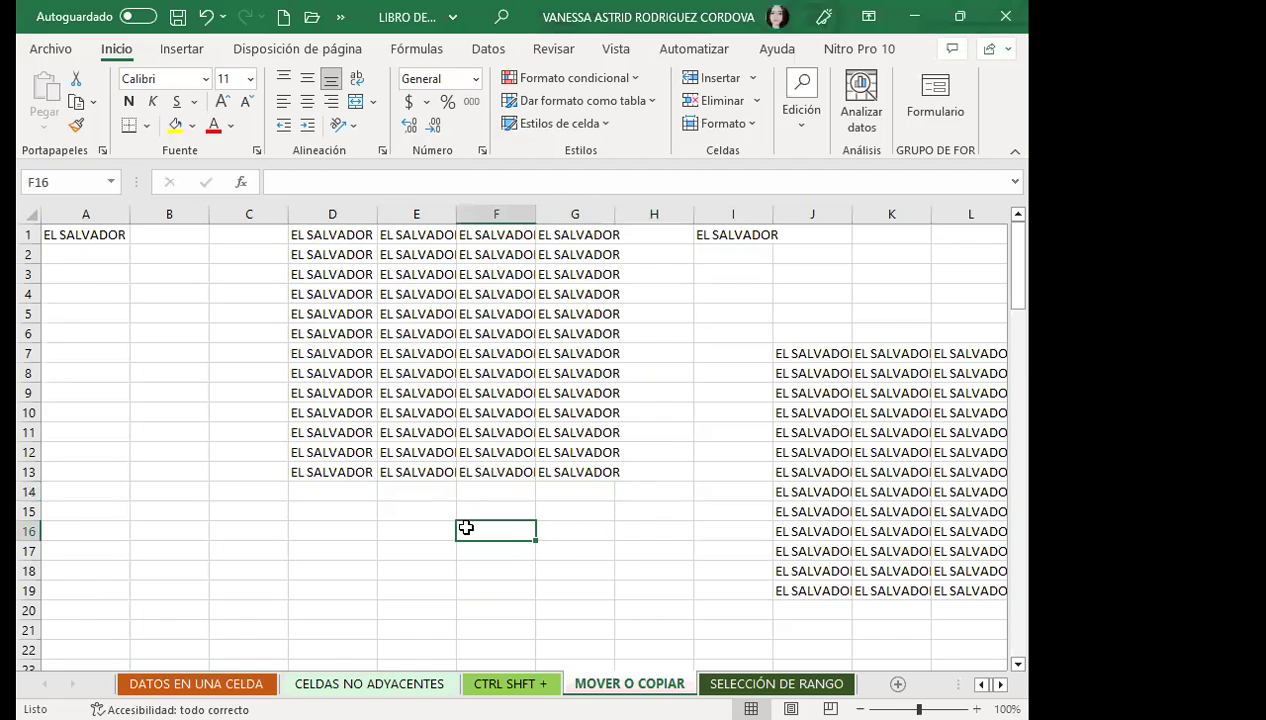
{"action": "left_click", "coordinate": [664, 493]}
{"action": "left_click", "coordinate": [472, 537]}
{"action": "left_click", "coordinate": [660, 453]}
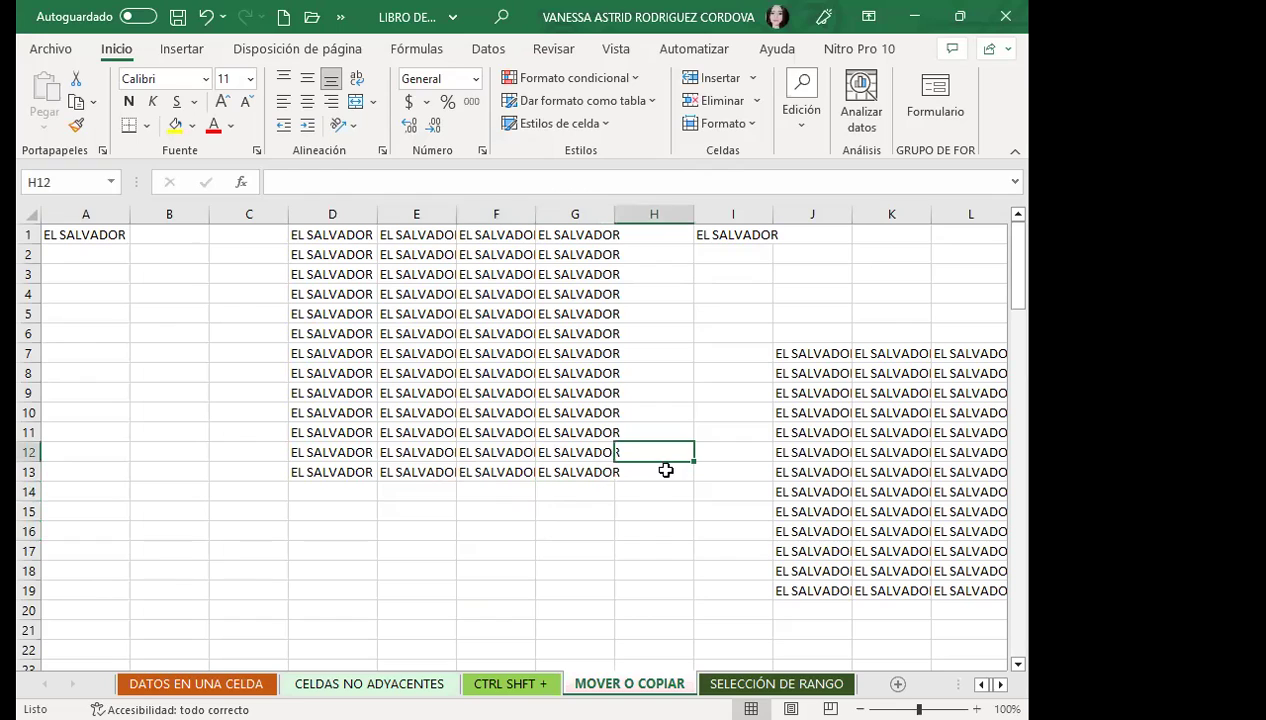
{"action": "left_click", "coordinate": [450, 550]}
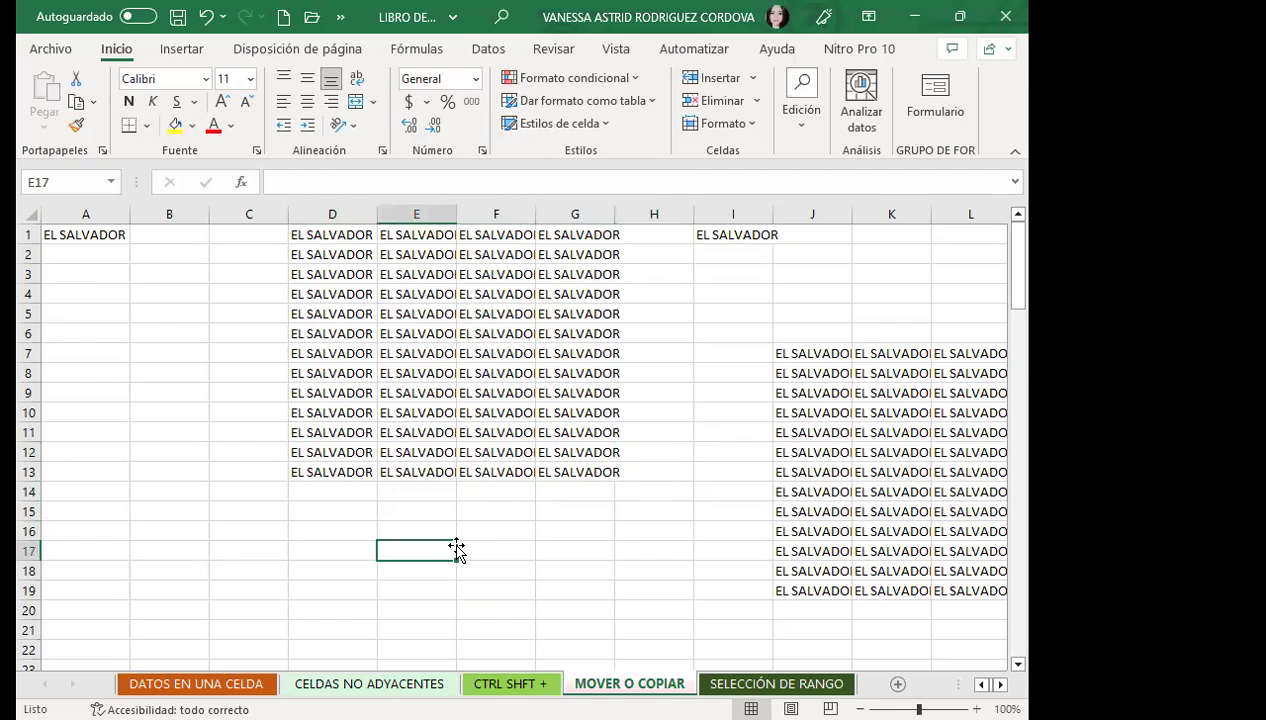
{"action": "left_click", "coordinate": [777, 682]}
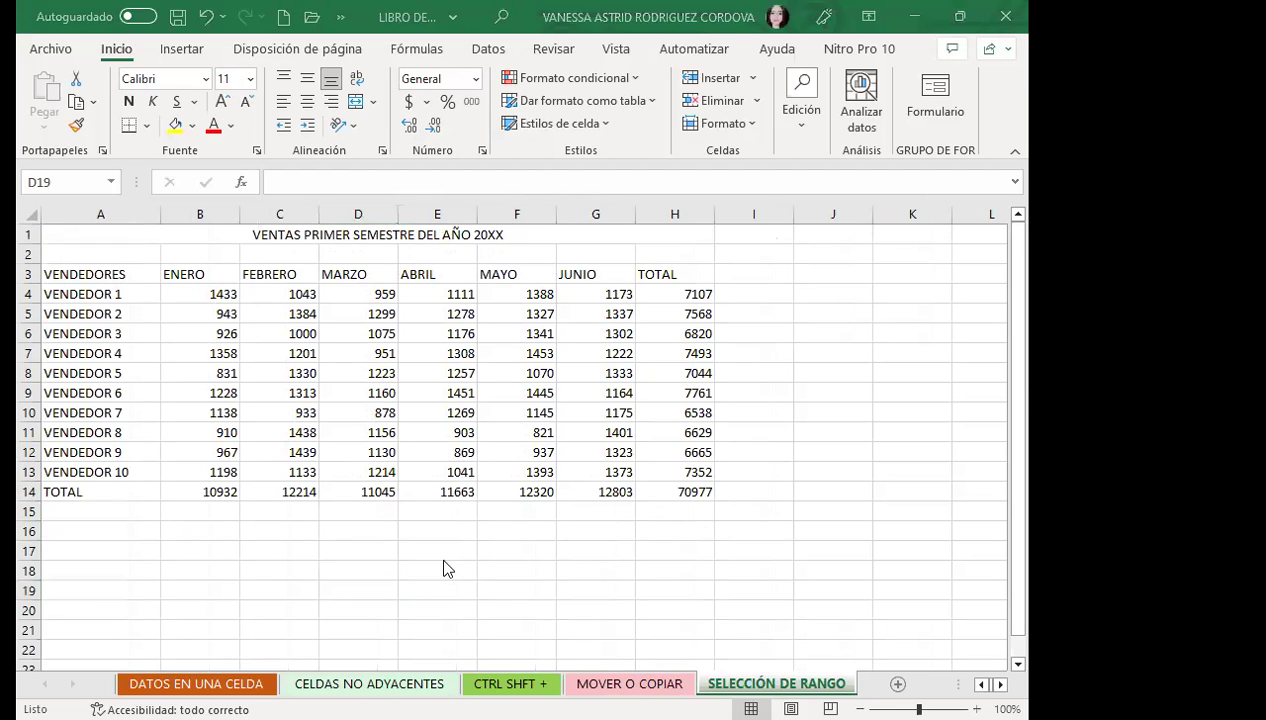
Check MARZO's 1130 in D12 and its =SUMA(D4:D13) total in D14, then go to CTRL SHFT +.
{"action": "left_click", "coordinate": [325, 450]}
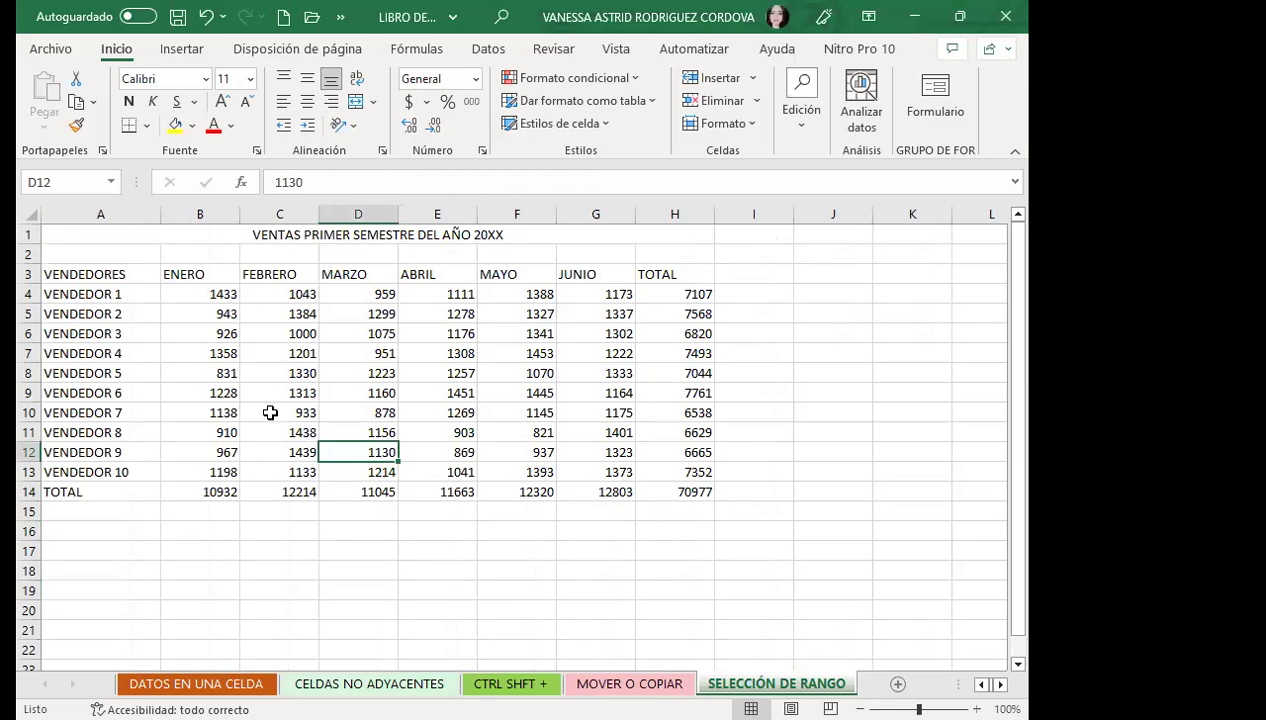
{"action": "left_click", "coordinate": [362, 492]}
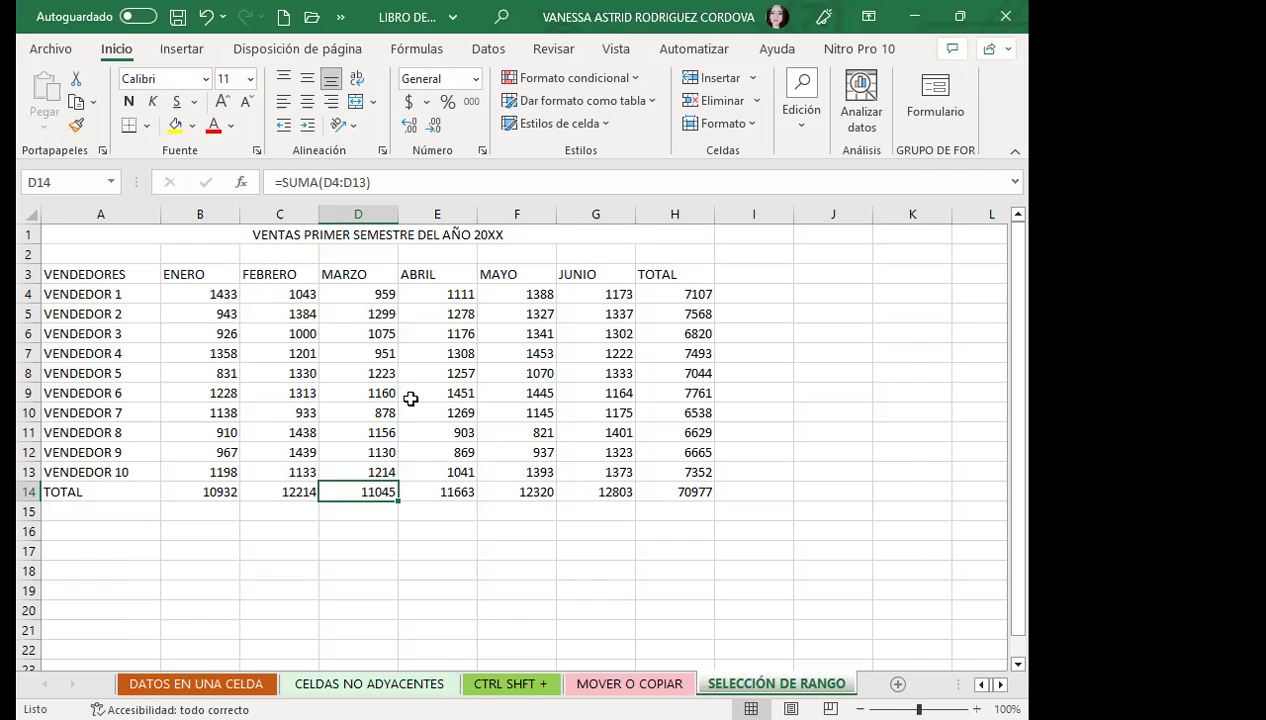
{"action": "key", "text": "ctrl+Page_Up"}
{"action": "key", "text": "ctrl+Page_Up"}
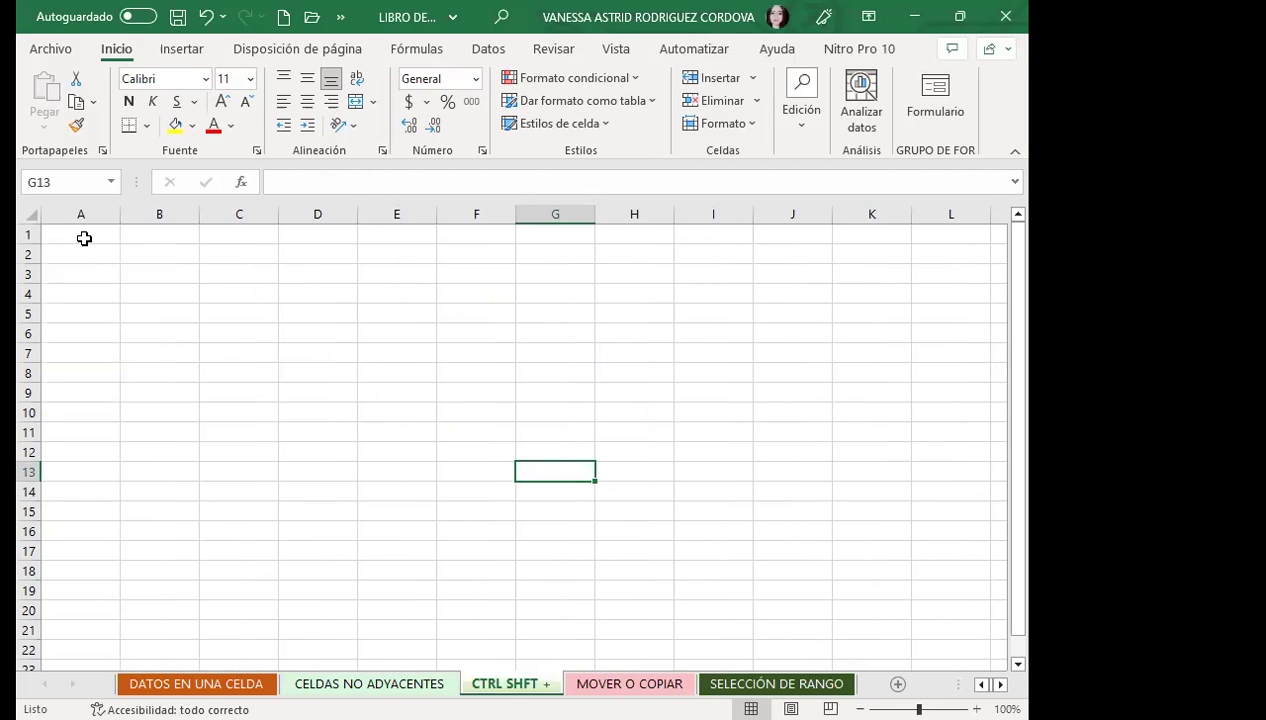
Extend the selection from G13 to the sheet's last row and select cells near row 1048573.
{"action": "key", "text": "ctrl+shift+Down"}
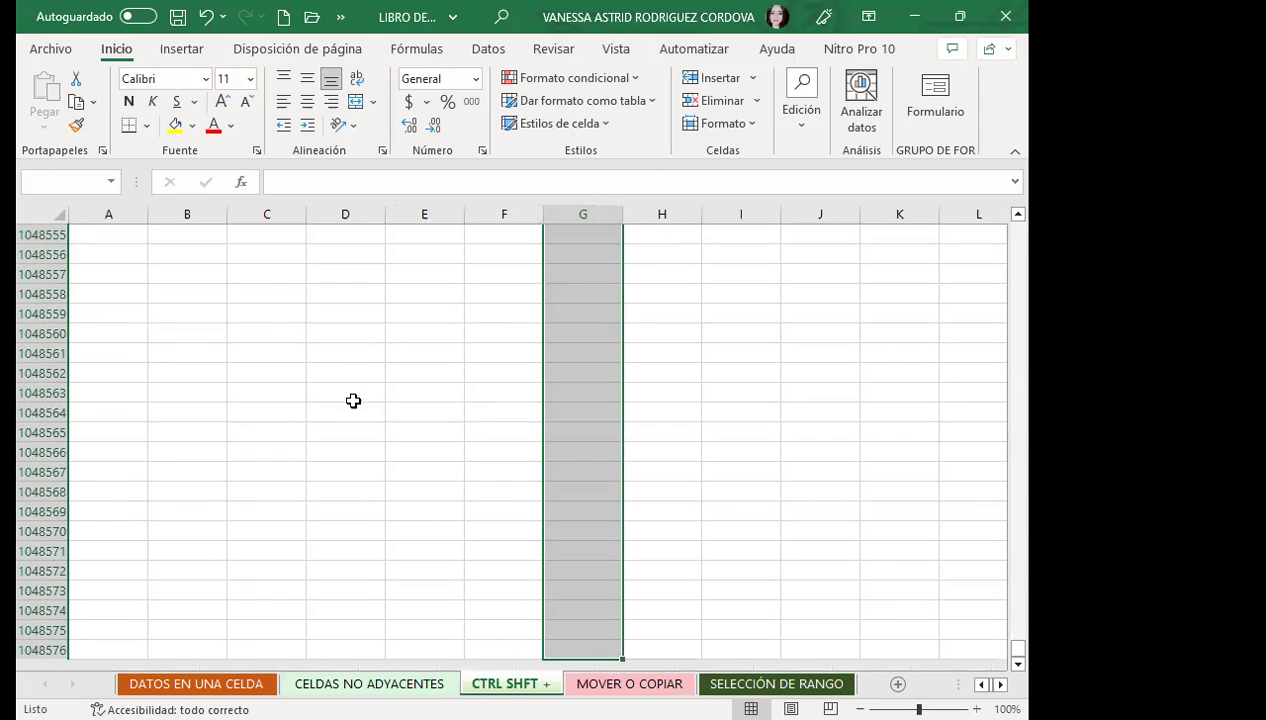
{"action": "left_click_drag", "start_coordinate": [245, 377], "coordinate": [250, 393]}
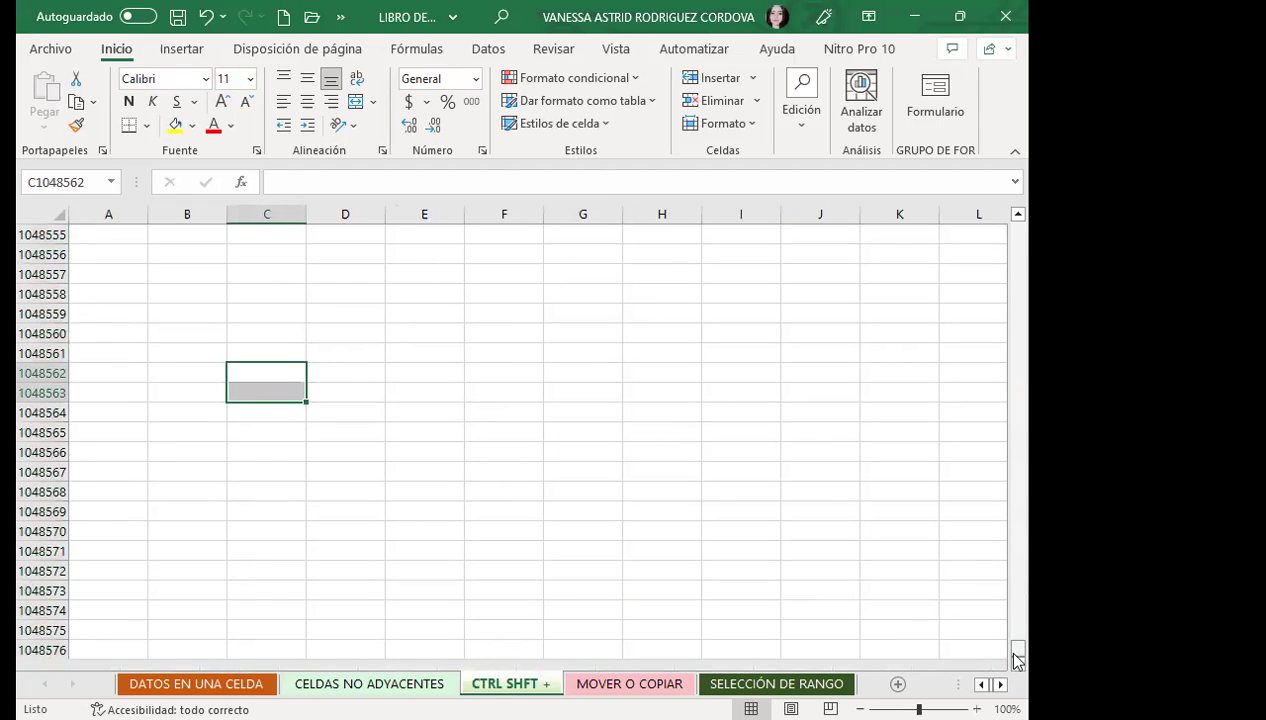
{"action": "left_click", "coordinate": [741, 590]}
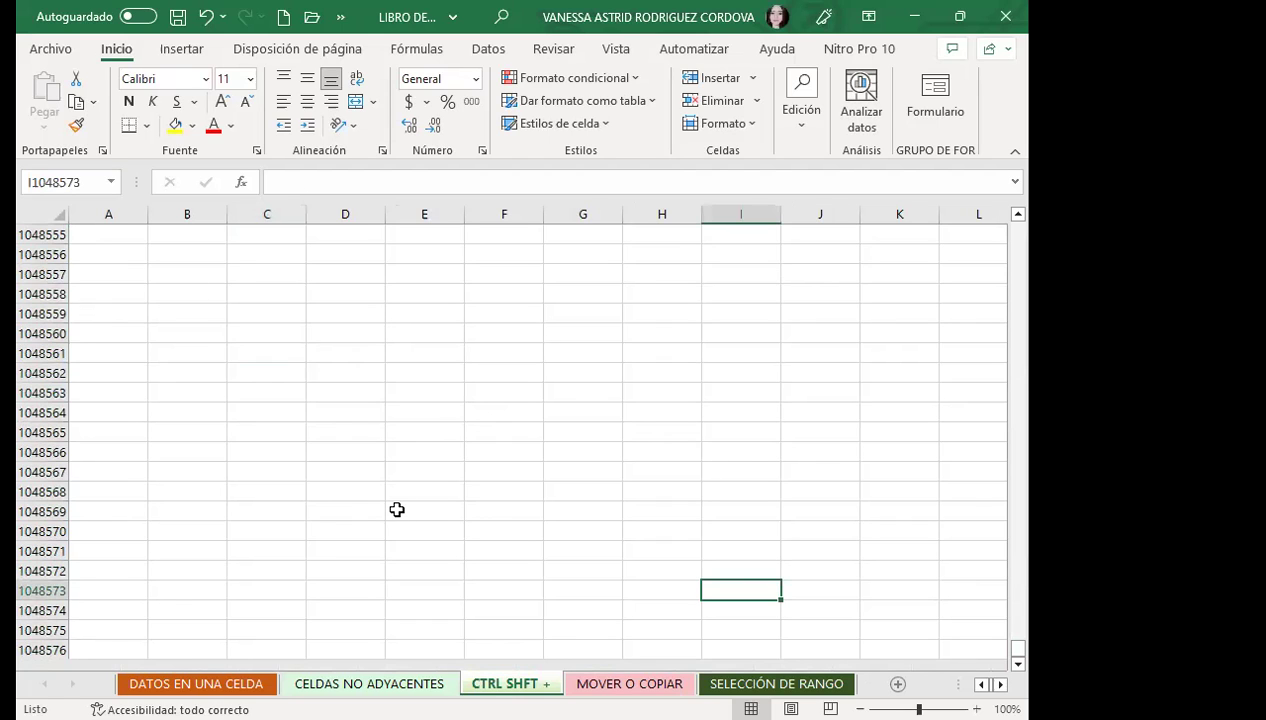
{"action": "key", "text": "ctrl+Up"}
Select the entire blank sheet from A1 with Ctrl+Shift+Down and Ctrl+Shift+Right.
{"action": "left_click", "coordinate": [62, 232]}
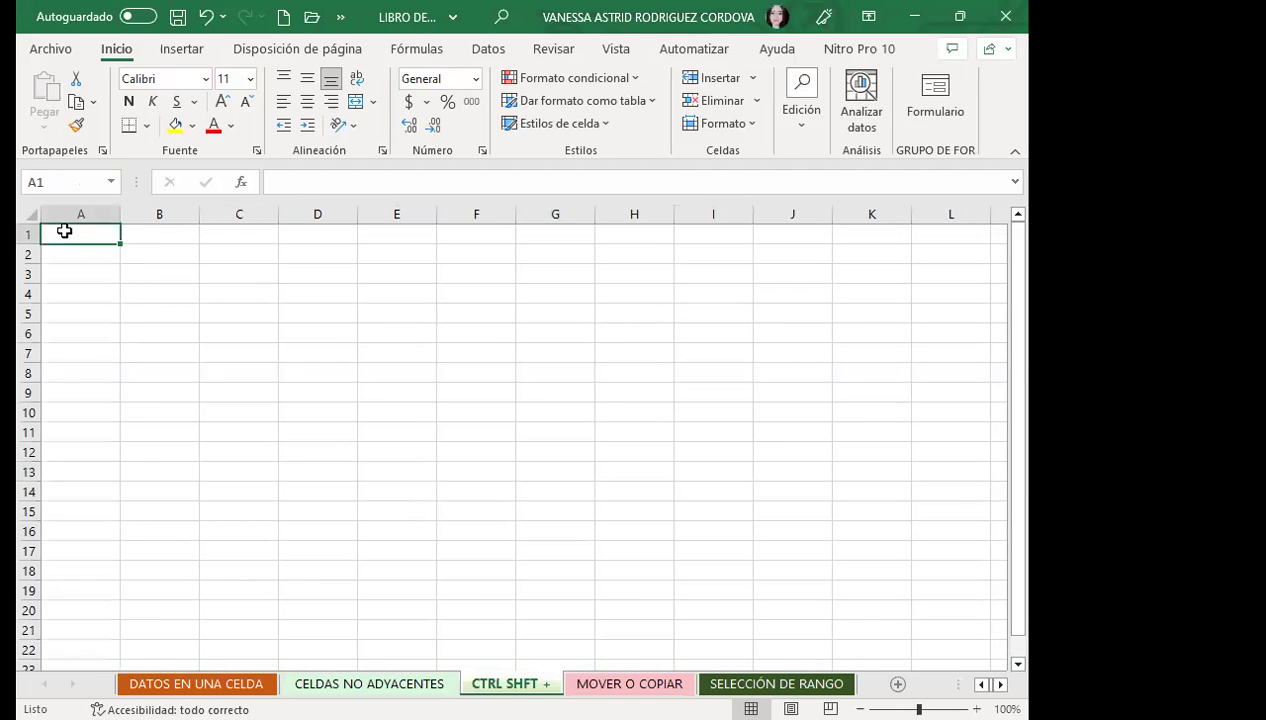
{"action": "key", "text": "shift+Down"}
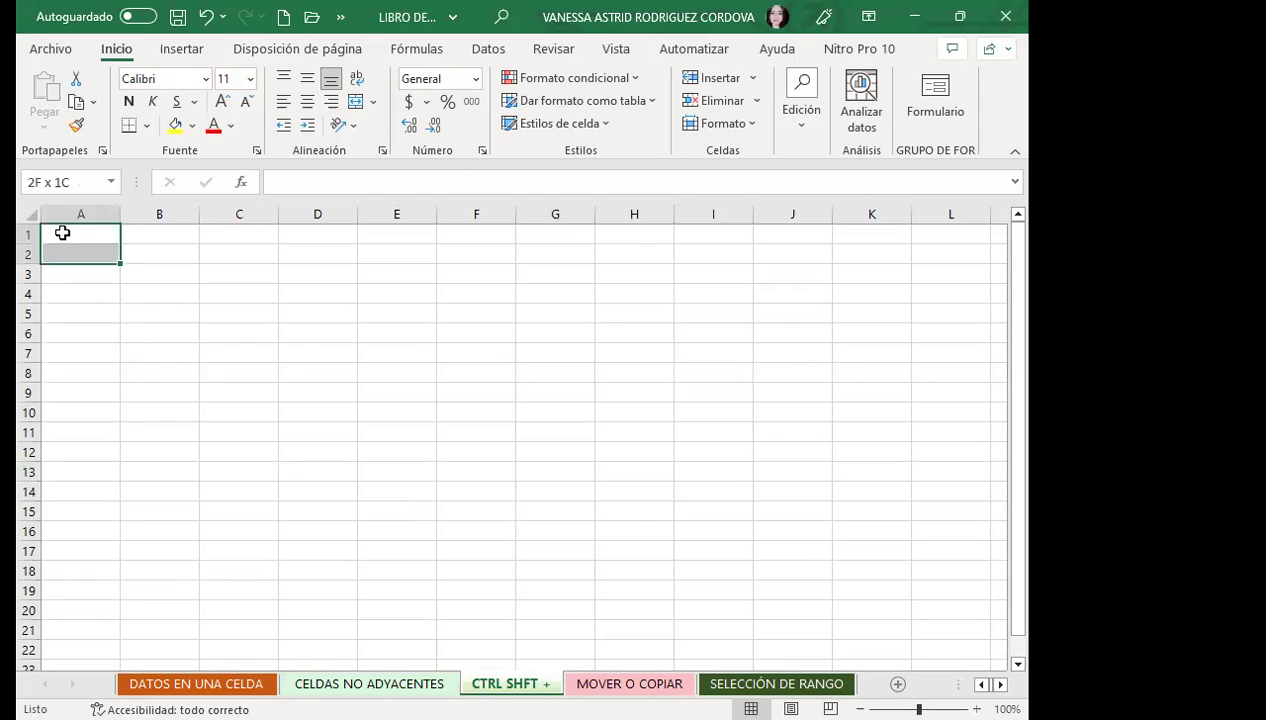
{"action": "key", "text": "ctrl+shift+Down"}
{"action": "key", "text": "ctrl+shift+Right"}
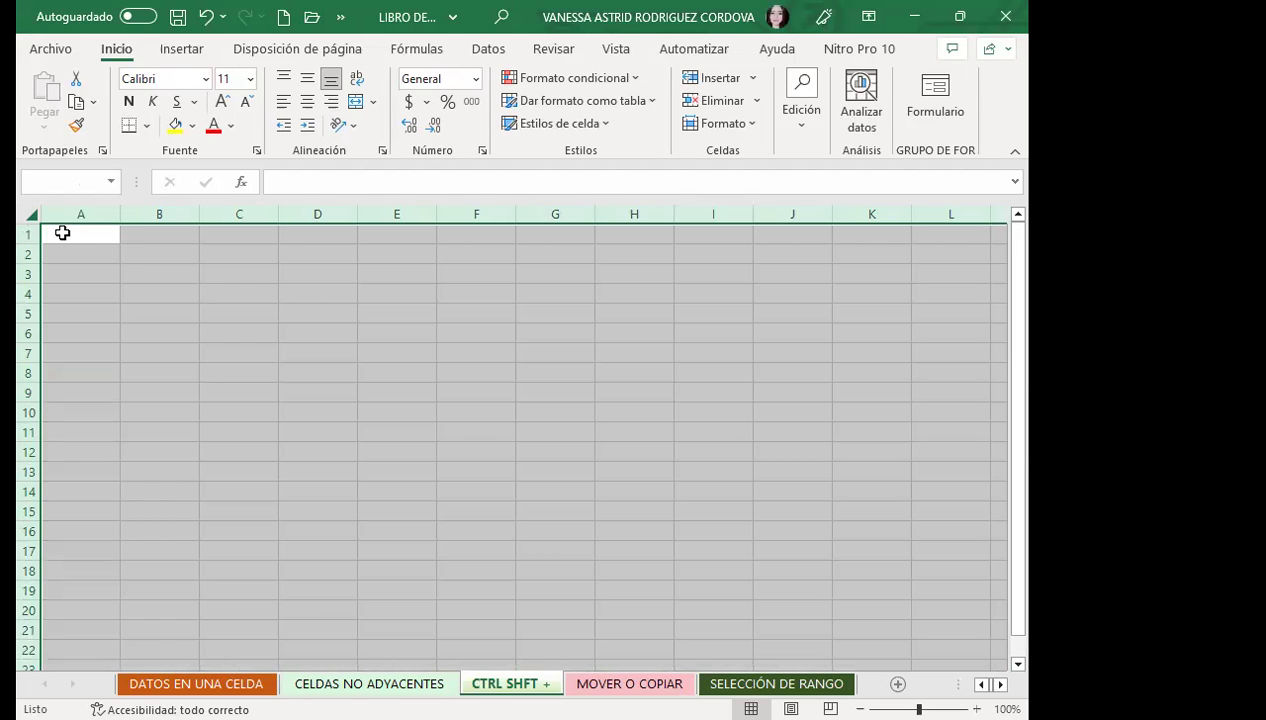
Select the sales table A3:H14 from VENDEDORES to TOTAL, then return to CTRL SHFT + at A1.
{"action": "left_click", "coordinate": [752, 684]}
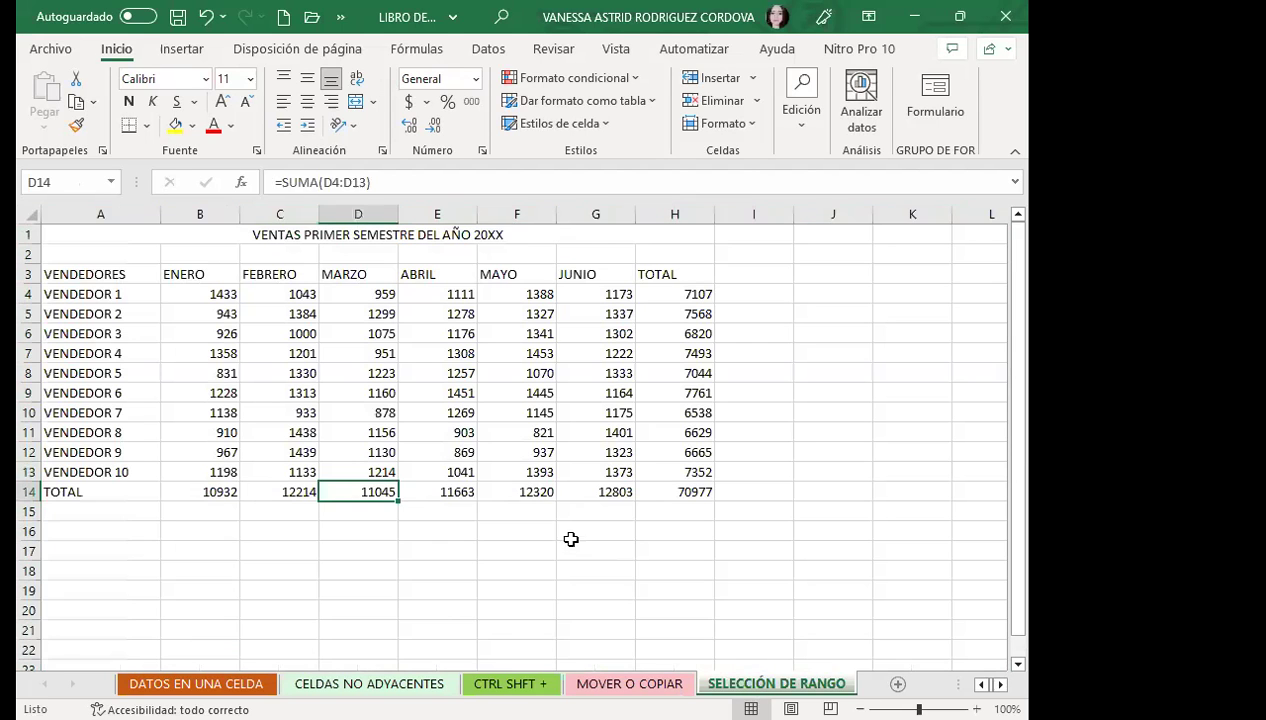
{"action": "left_click", "coordinate": [571, 537]}
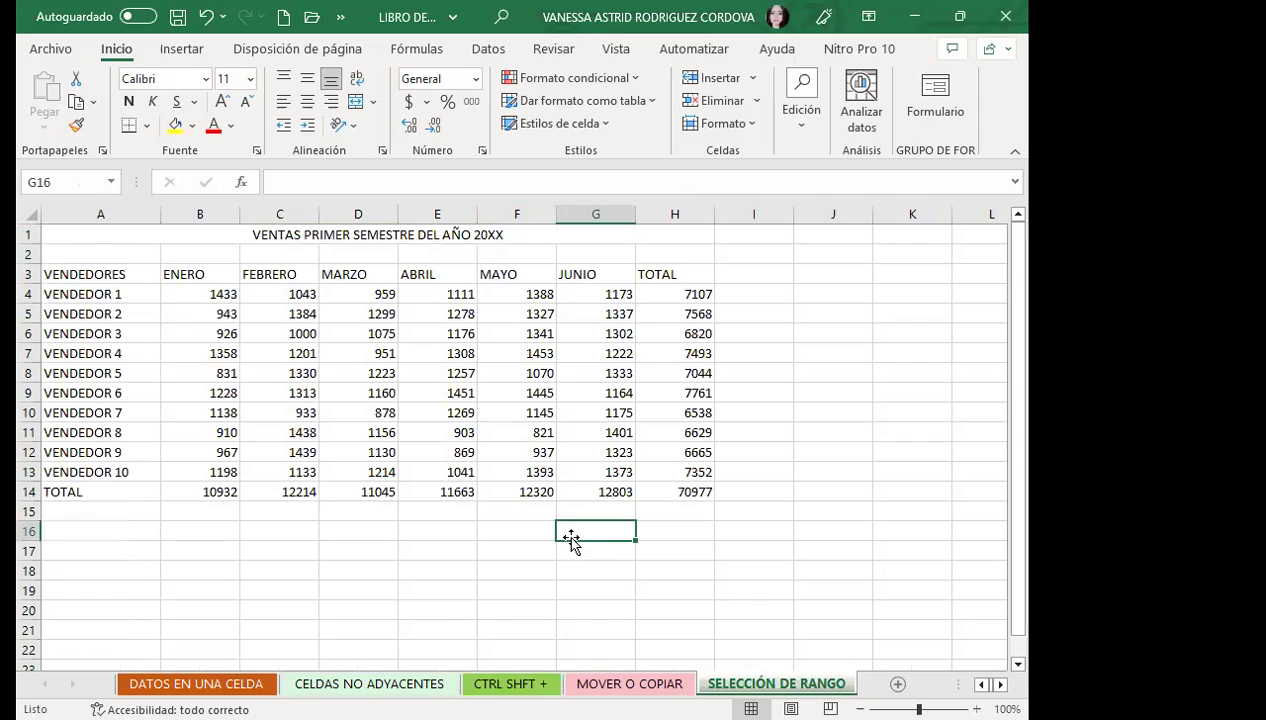
{"action": "left_click", "coordinate": [108, 276]}
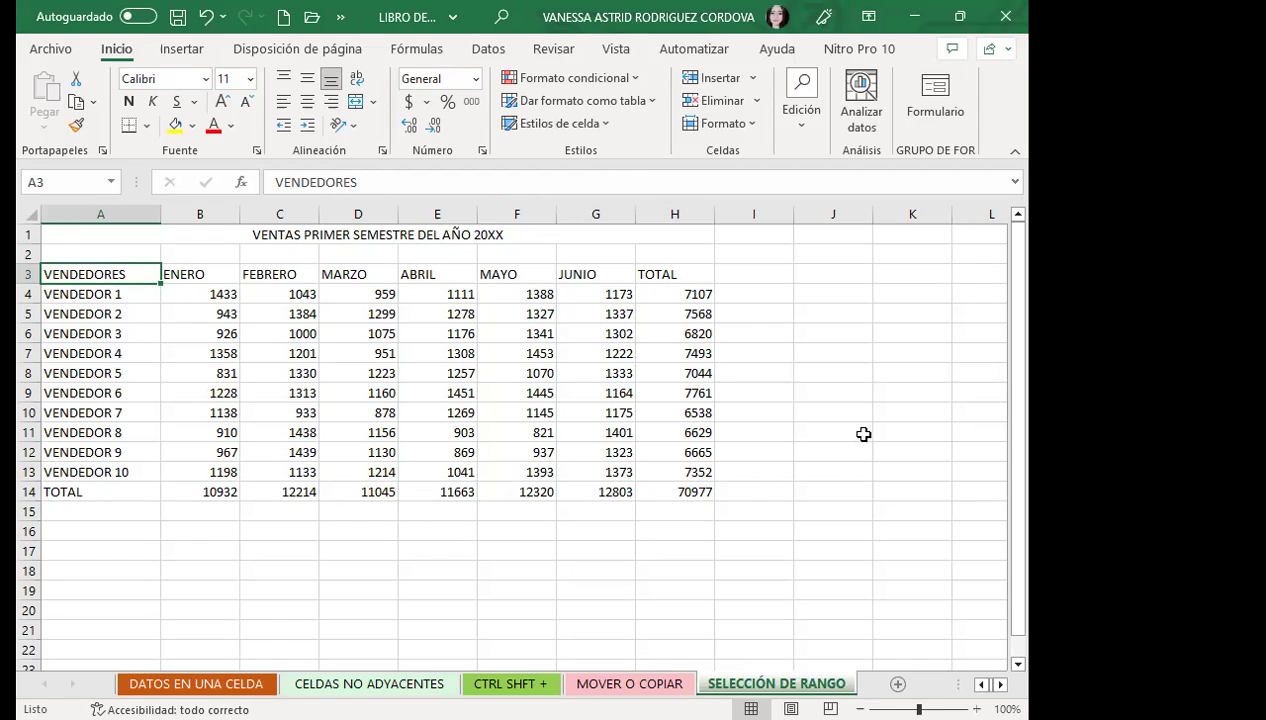
{"action": "key", "text": "ctrl+shift+Down"}
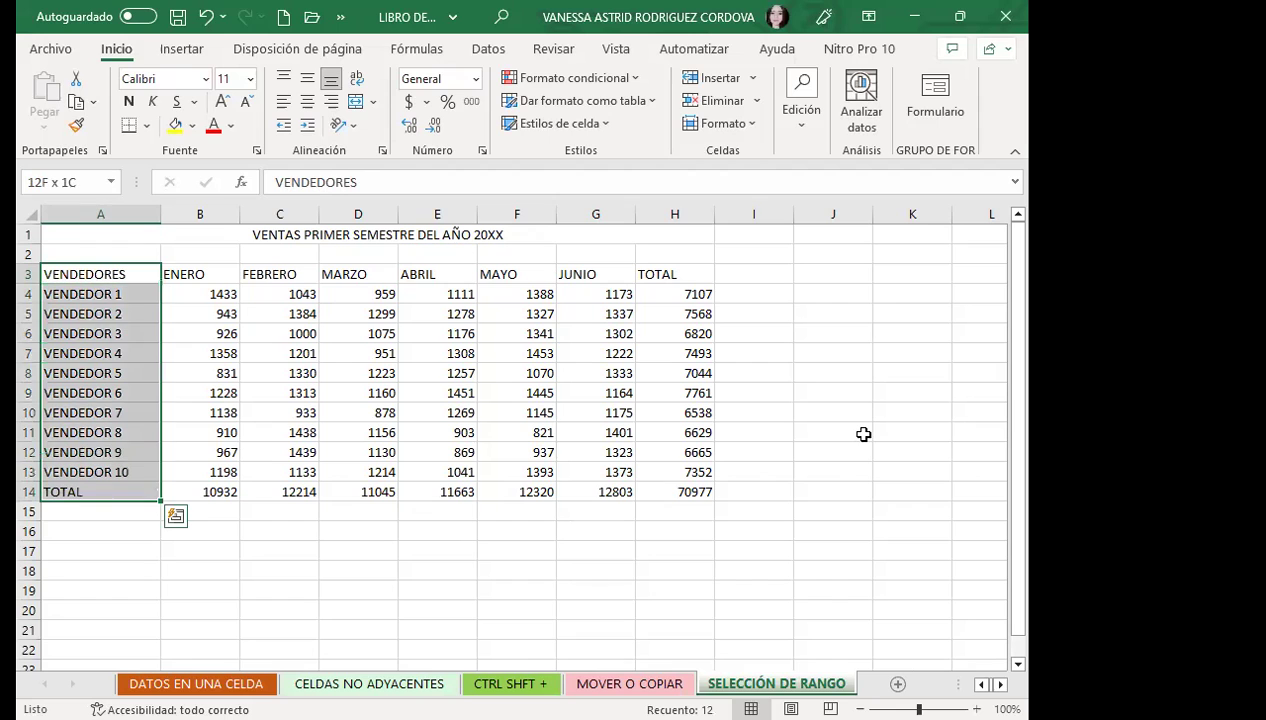
{"action": "key", "text": "ctrl+shift+Right"}
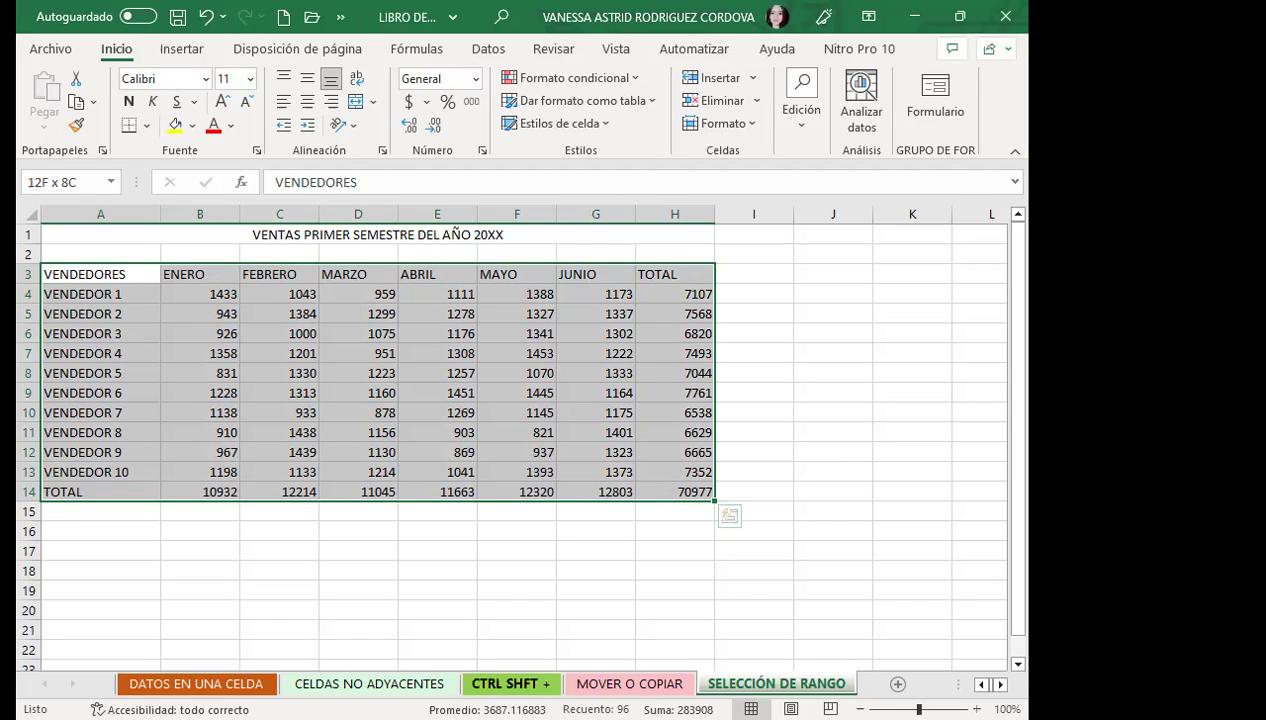
{"action": "left_click", "coordinate": [488, 680]}
{"action": "left_click", "coordinate": [272, 381]}
Select the whole blank CTRL SHFT + sheet starting from A1.
{"action": "left_click", "coordinate": [62, 231]}
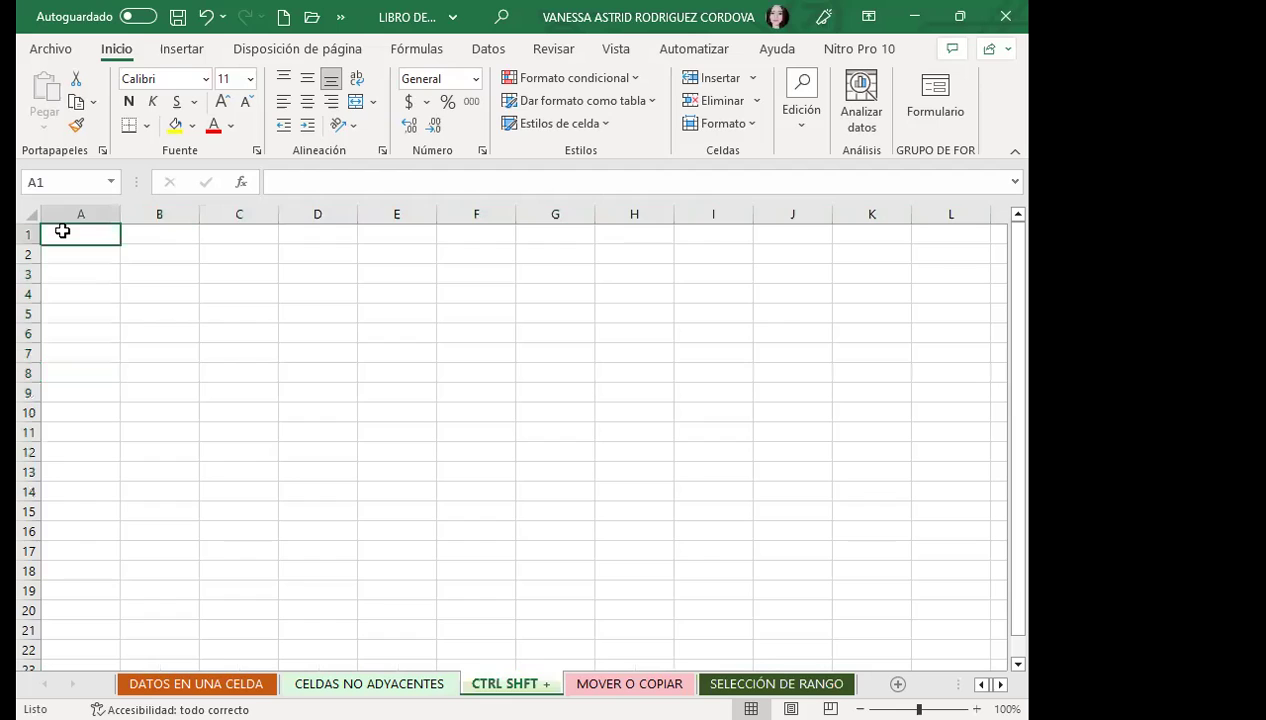
{"action": "key", "text": "ctrl+shift+Down"}
{"action": "key", "text": "ctrl+shift+Right"}
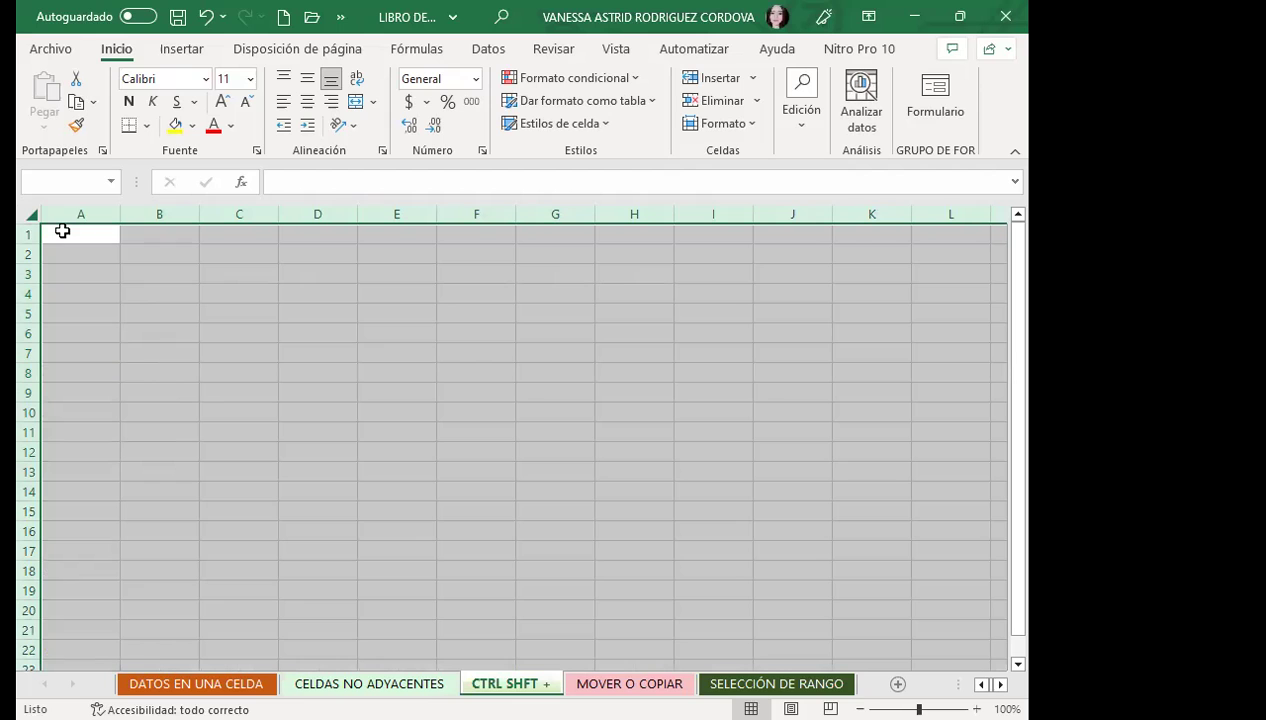
On SELECCIÓN DE RANGO, select the sales table A3:H14 from VENDEDORES to TOTAL.
{"action": "left_click", "coordinate": [750, 684]}
{"action": "left_click", "coordinate": [125, 274]}
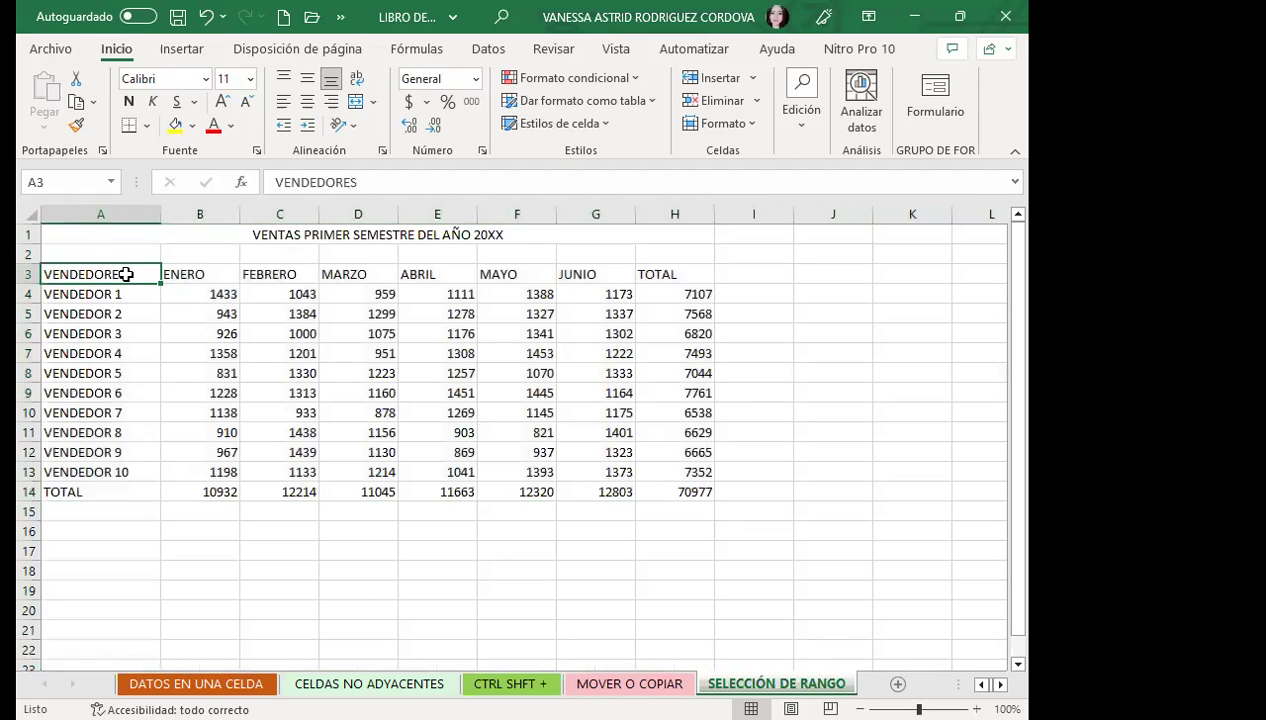
{"action": "key", "text": "ctrl+shift+Down"}
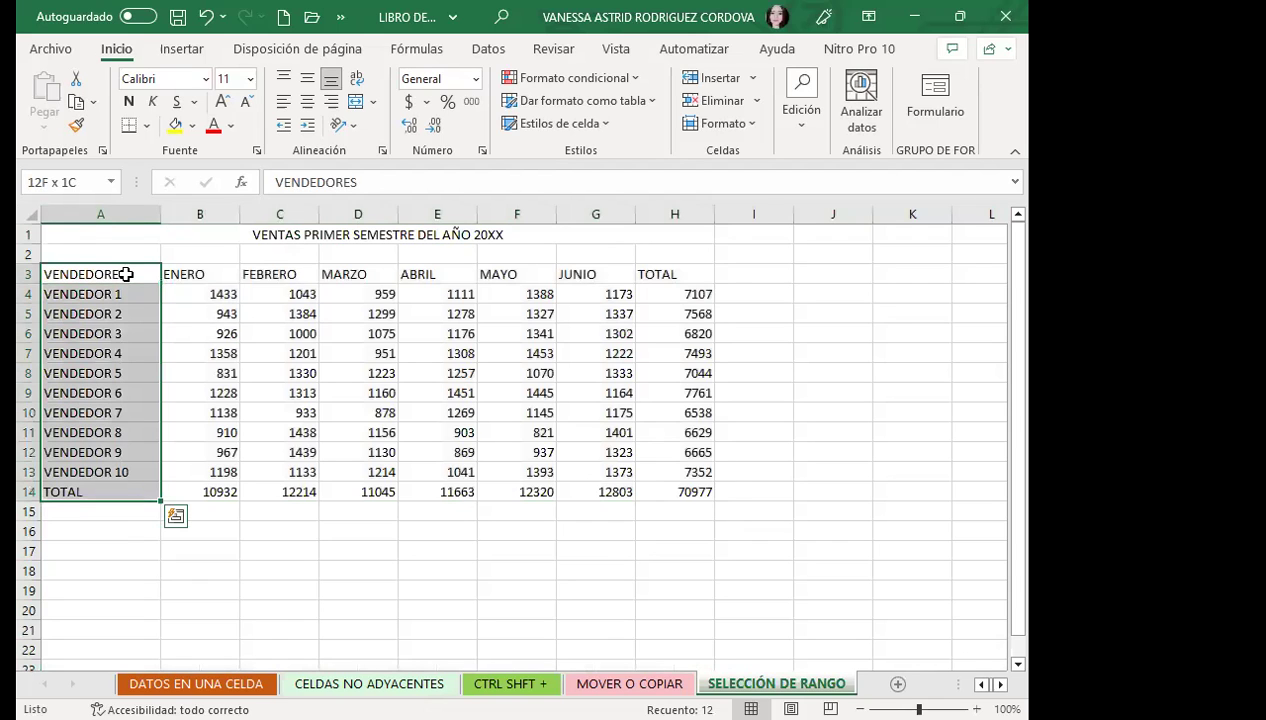
{"action": "key", "text": "ctrl+shift+Right"}
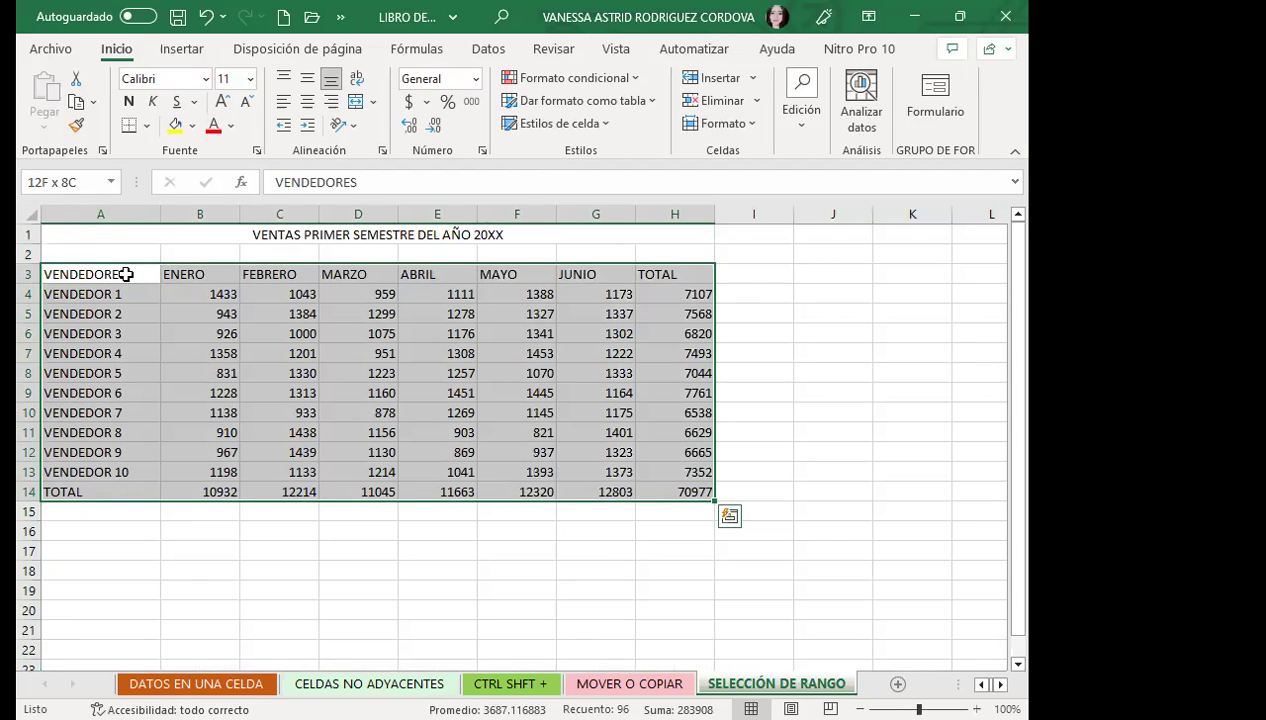